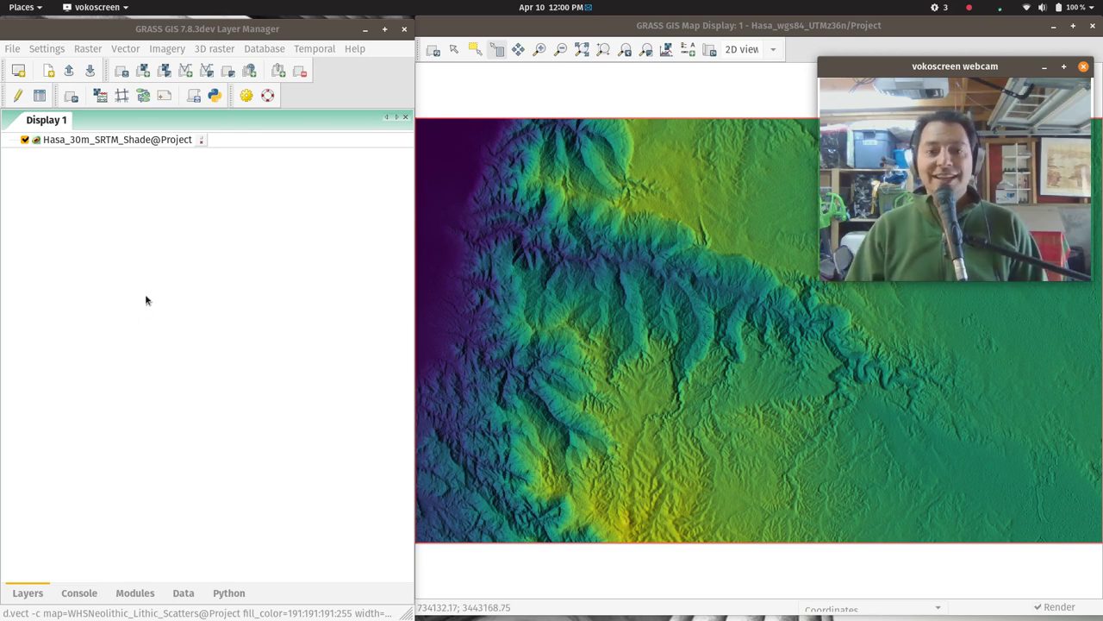
Add the WHSNeolithic_Lithic_Scatters vector map as a layer above the shaded SRTM relief.
{"action": "left_click", "coordinate": [138, 140]}
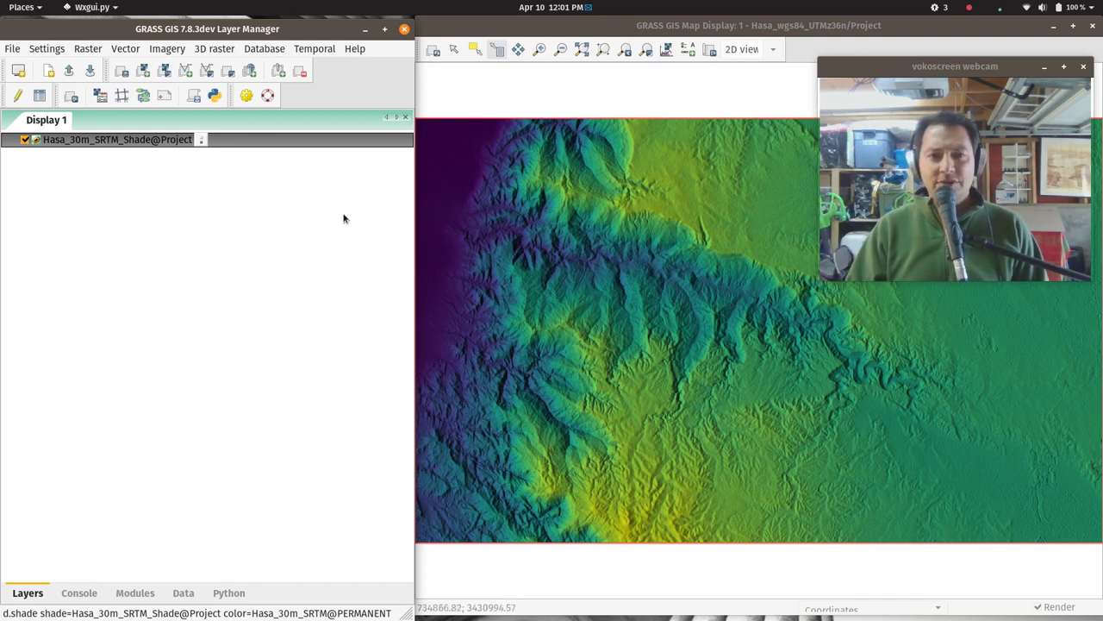
{"action": "left_click", "coordinate": [186, 70]}
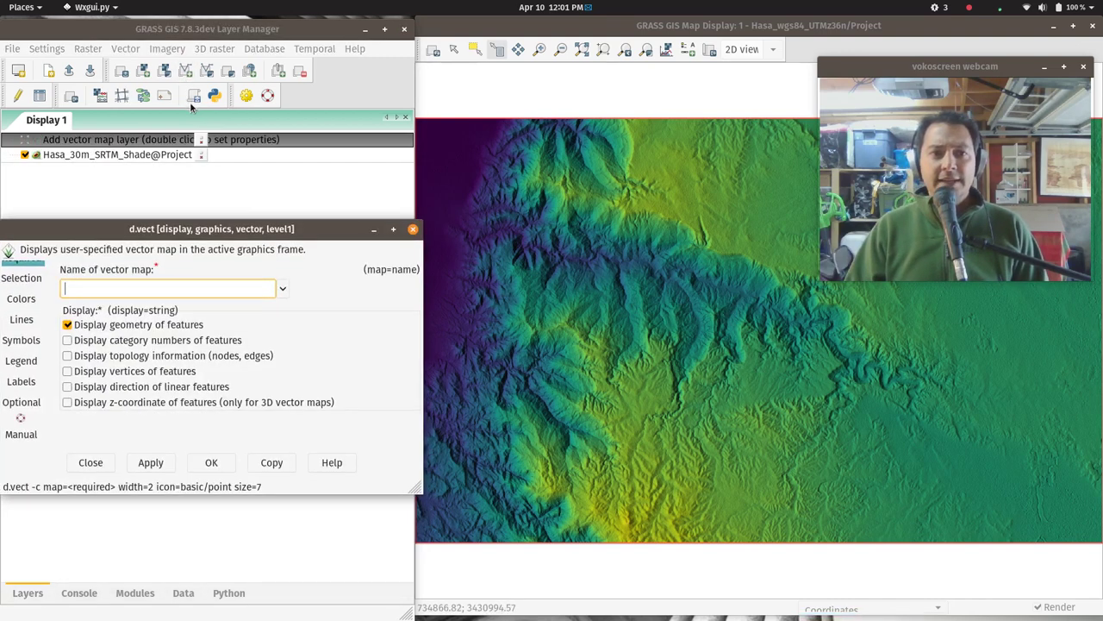
{"action": "left_click", "coordinate": [282, 289]}
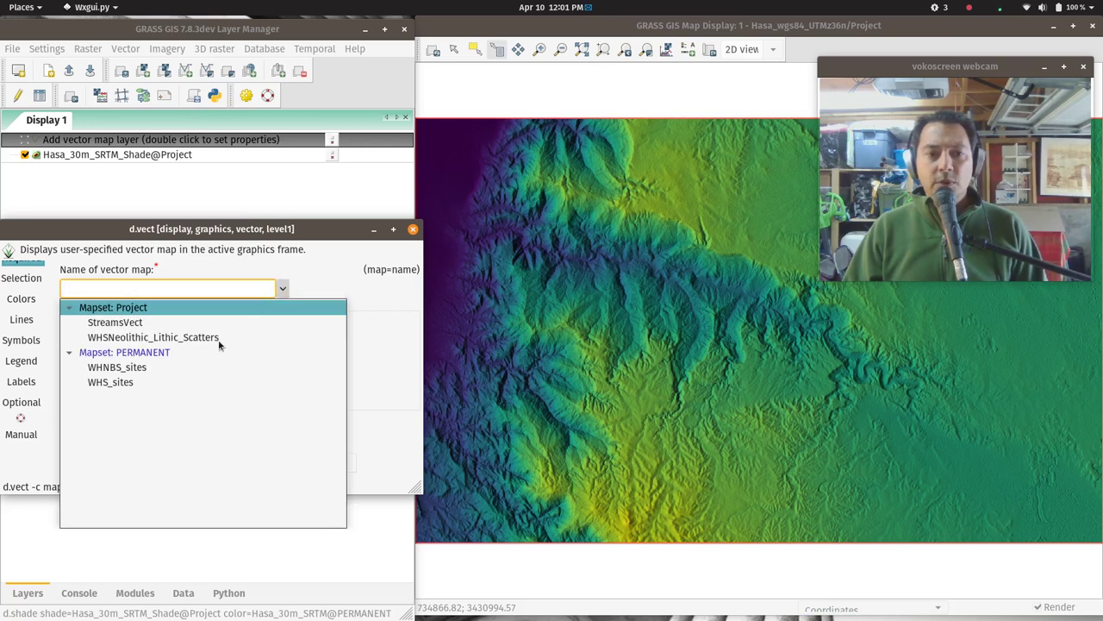
{"action": "left_click", "coordinate": [156, 344]}
{"action": "left_click", "coordinate": [211, 463]}
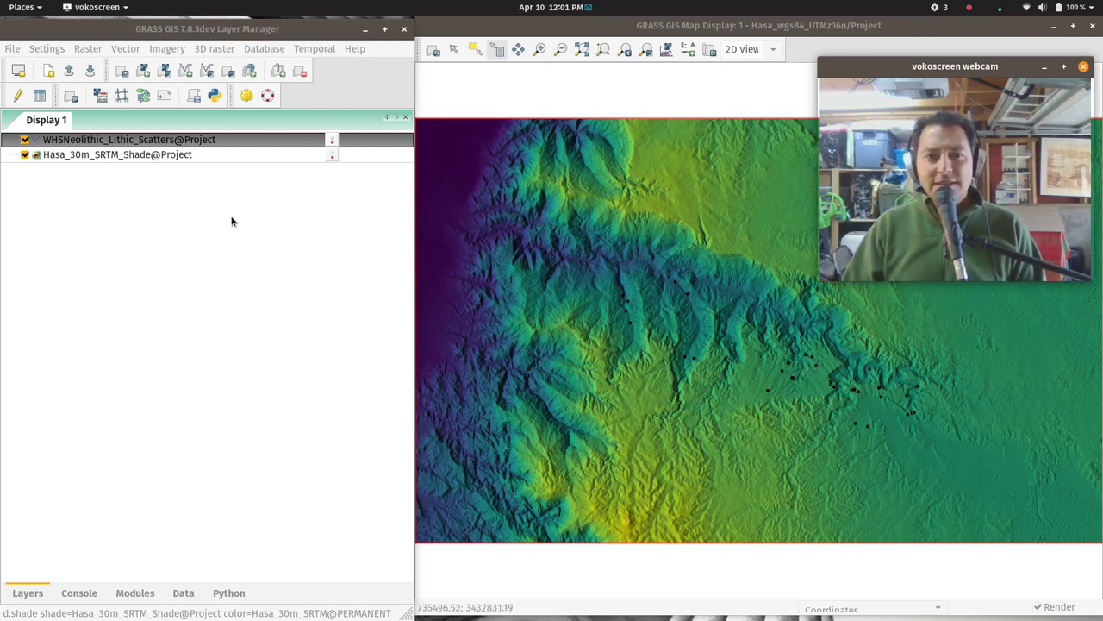
Set the lithic scatter layer's point symbol to basic/circle in its properties and apply it.
{"action": "right_click", "coordinate": [95, 147]}
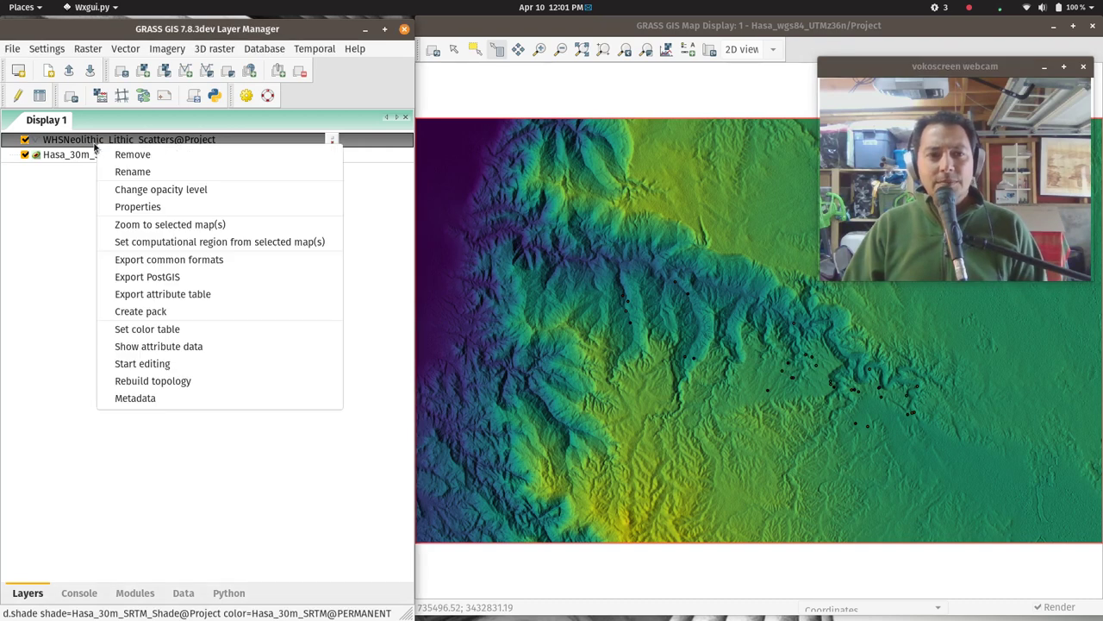
{"action": "left_click", "coordinate": [168, 214]}
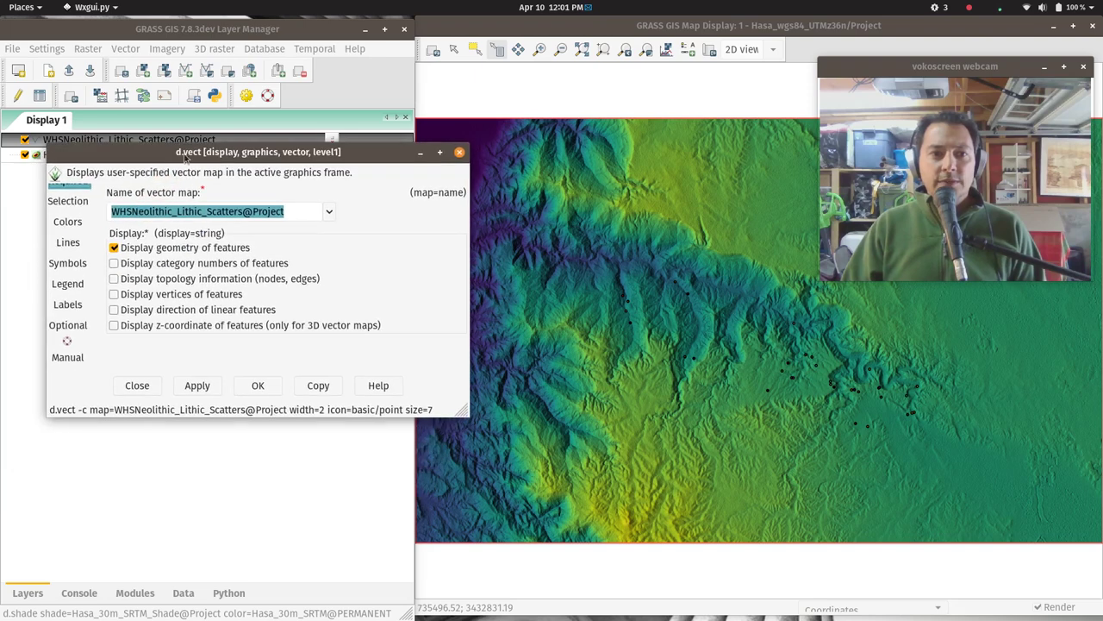
{"action": "left_click", "coordinate": [69, 263]}
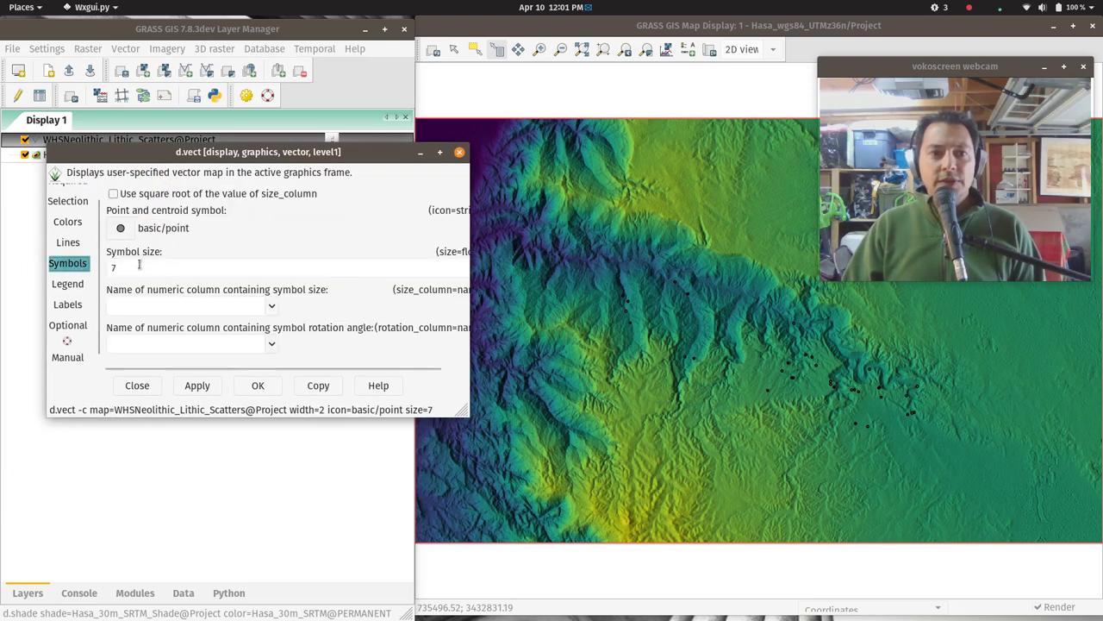
{"action": "left_click", "coordinate": [120, 230]}
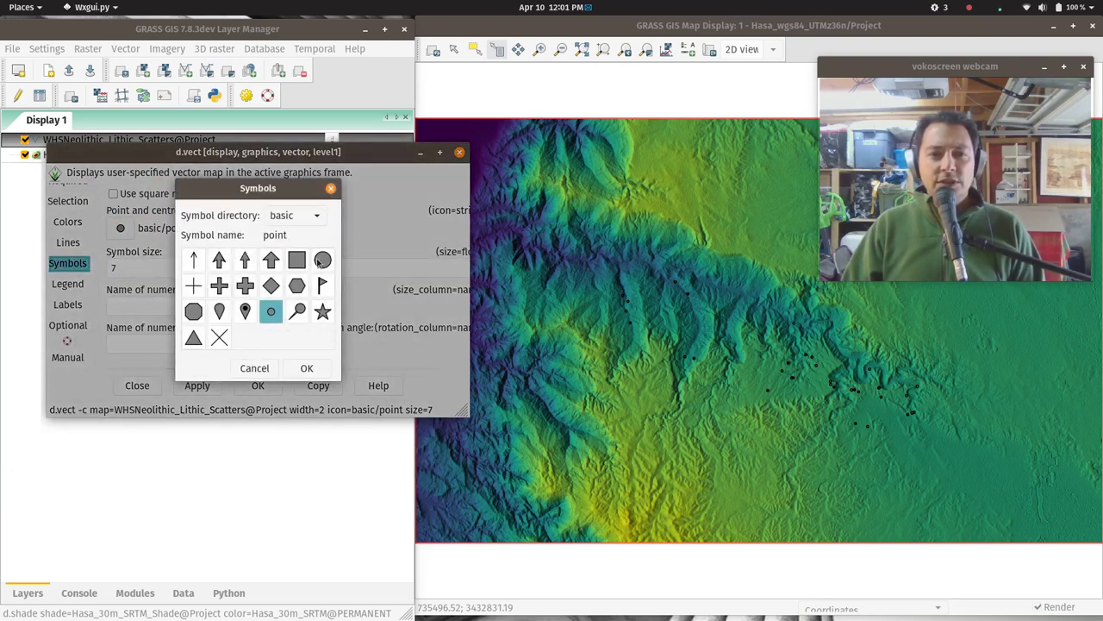
{"action": "left_click", "coordinate": [322, 259]}
{"action": "left_click", "coordinate": [307, 368]}
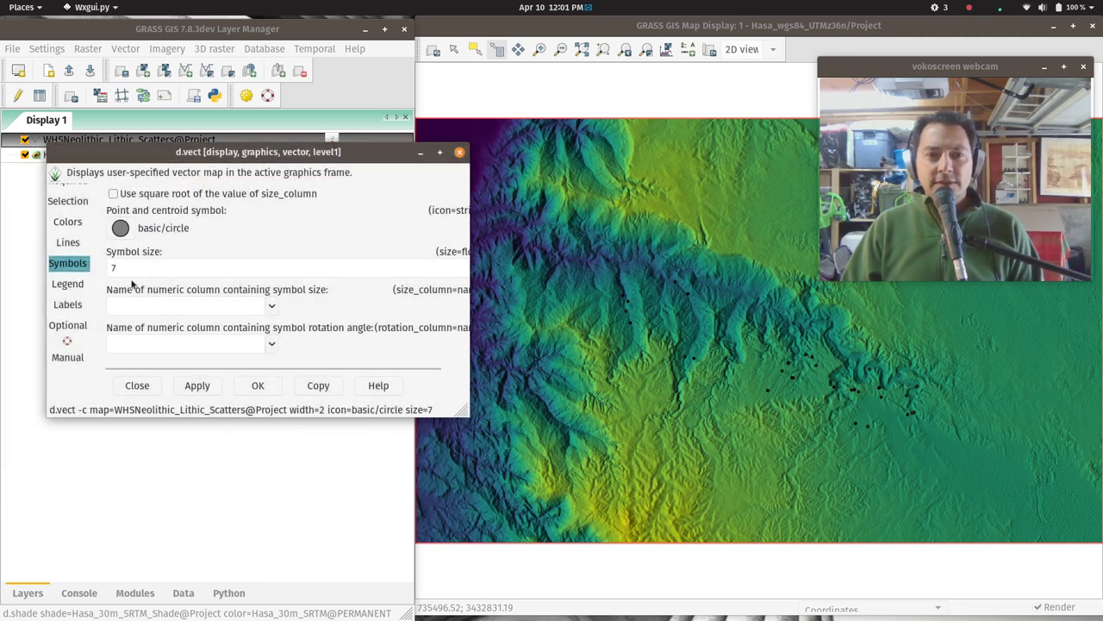
{"action": "left_click", "coordinate": [199, 386]}
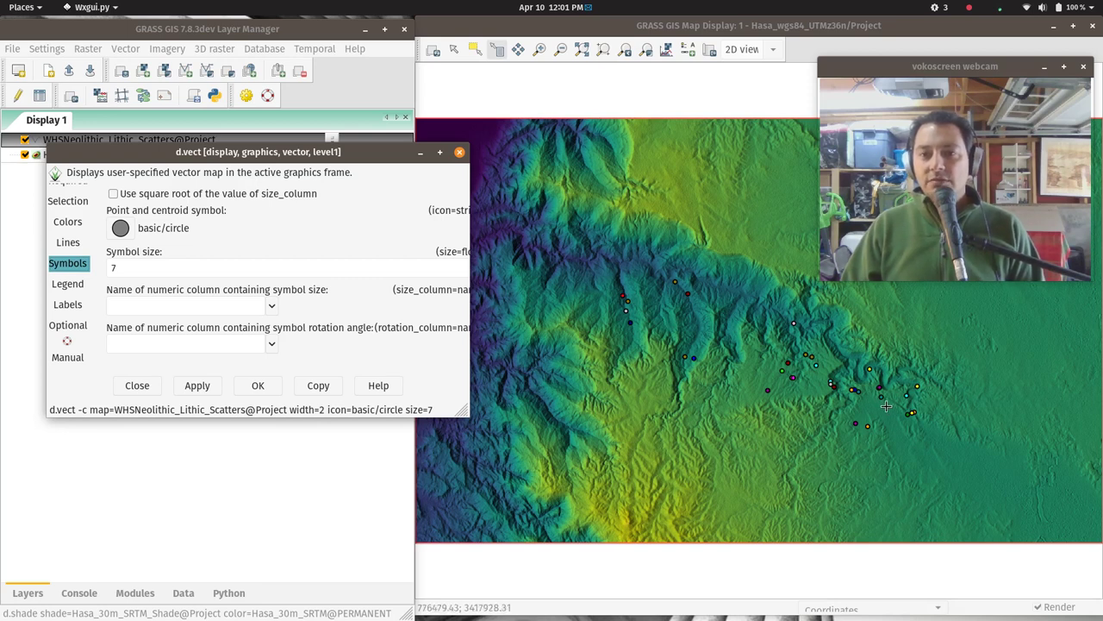
Turn off random colours and give the site circles a red (255:0:0) area fill.
{"action": "left_click", "coordinate": [75, 223]}
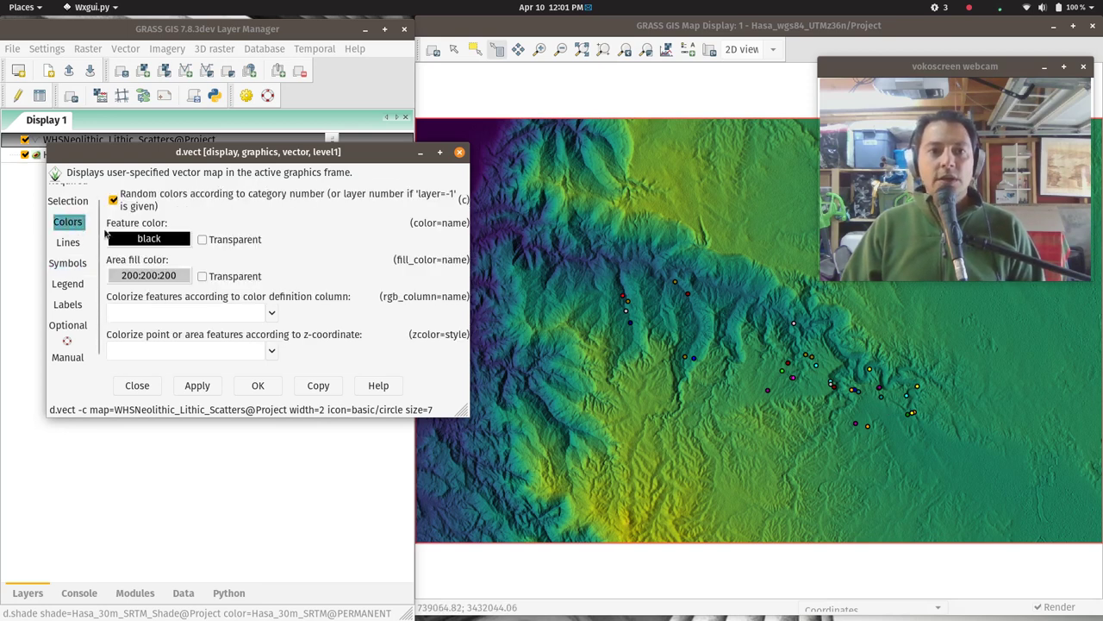
{"action": "left_click_drag", "start_coordinate": [234, 153], "coordinate": [202, 114]}
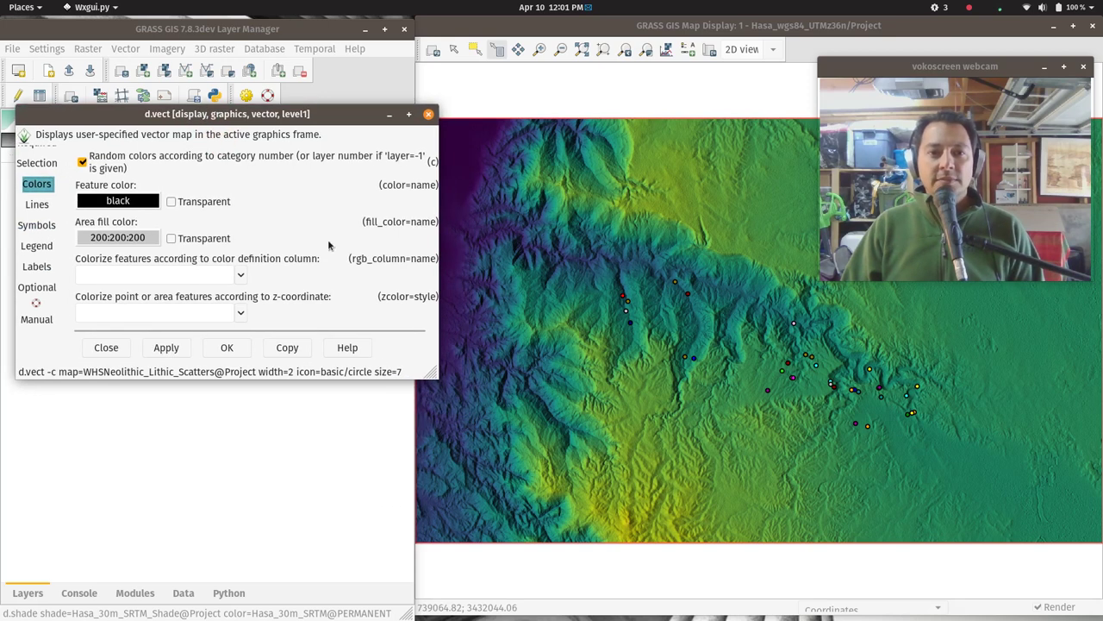
{"action": "left_click_drag", "start_coordinate": [434, 372], "coordinate": [455, 462]}
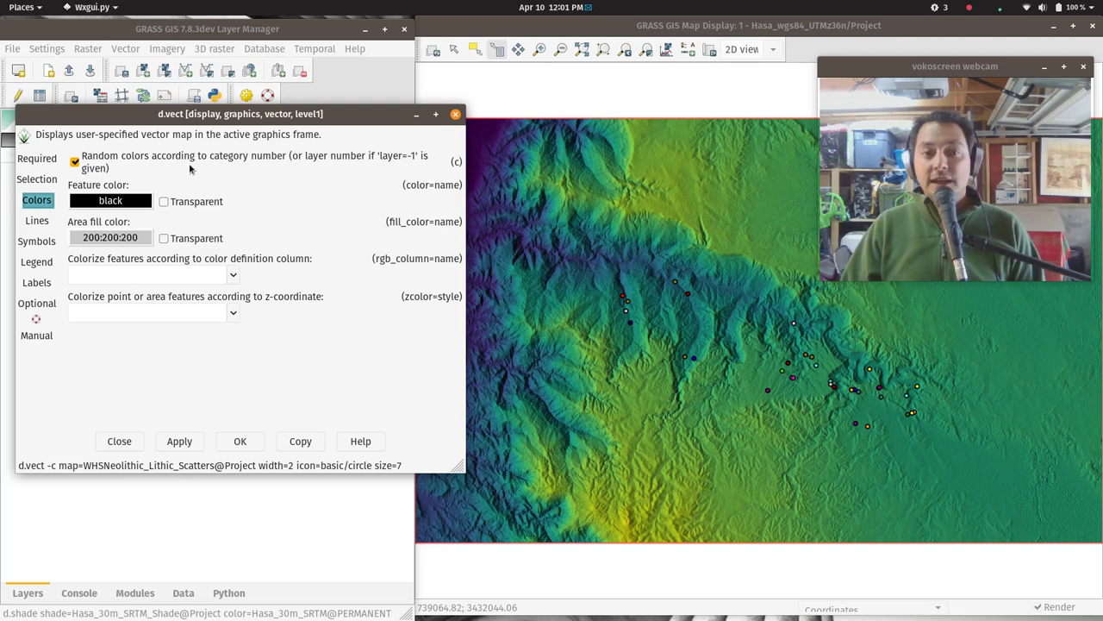
{"action": "left_click", "coordinate": [75, 161]}
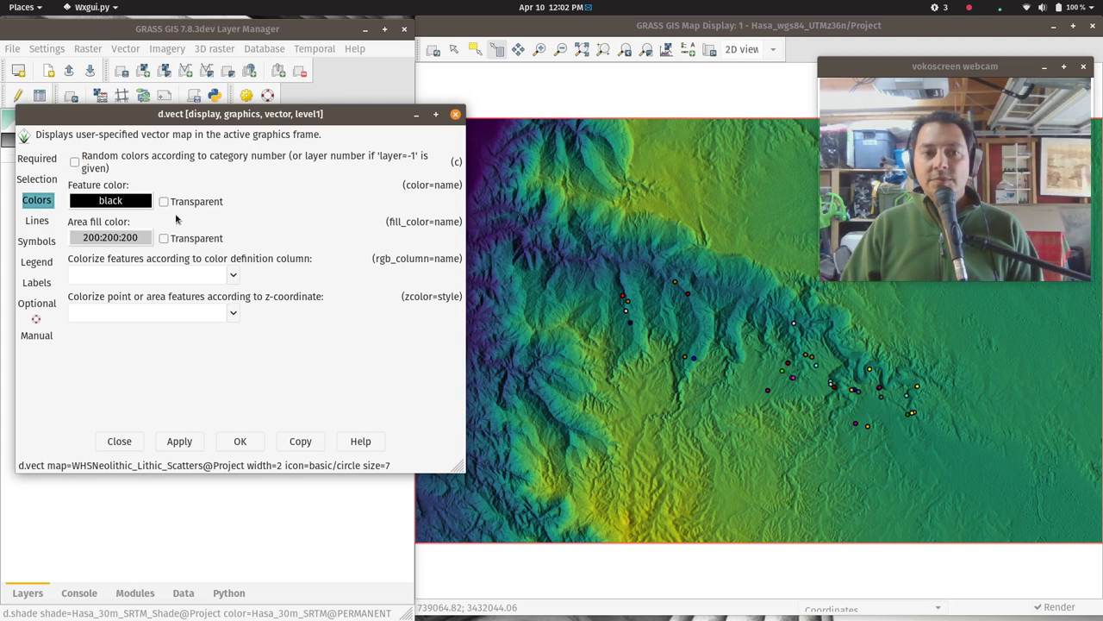
{"action": "left_click", "coordinate": [133, 241]}
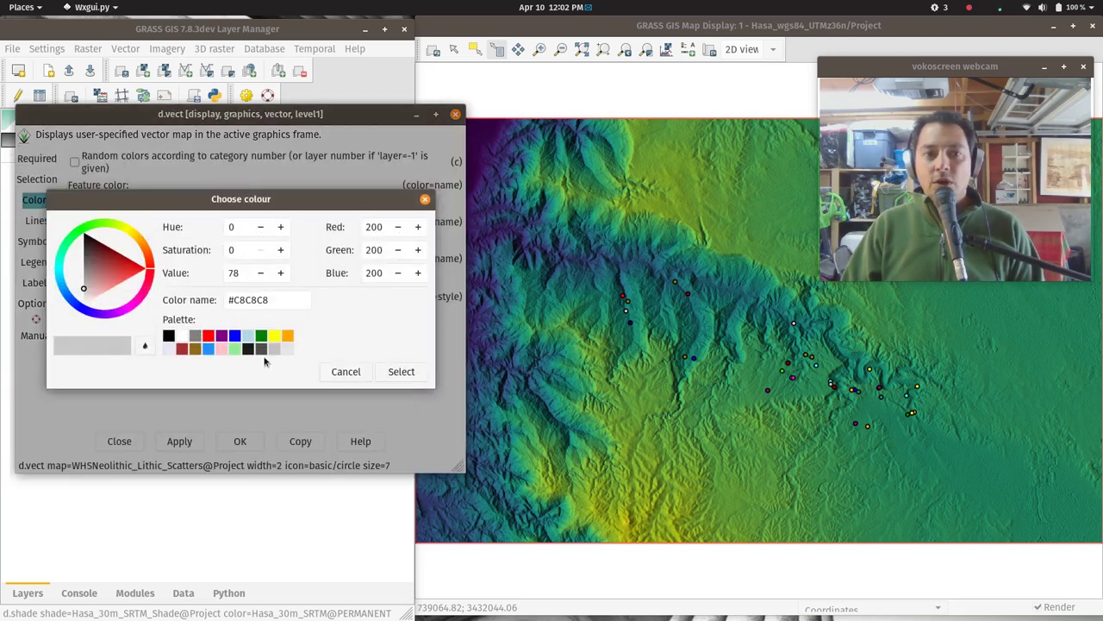
{"action": "left_click", "coordinate": [209, 335]}
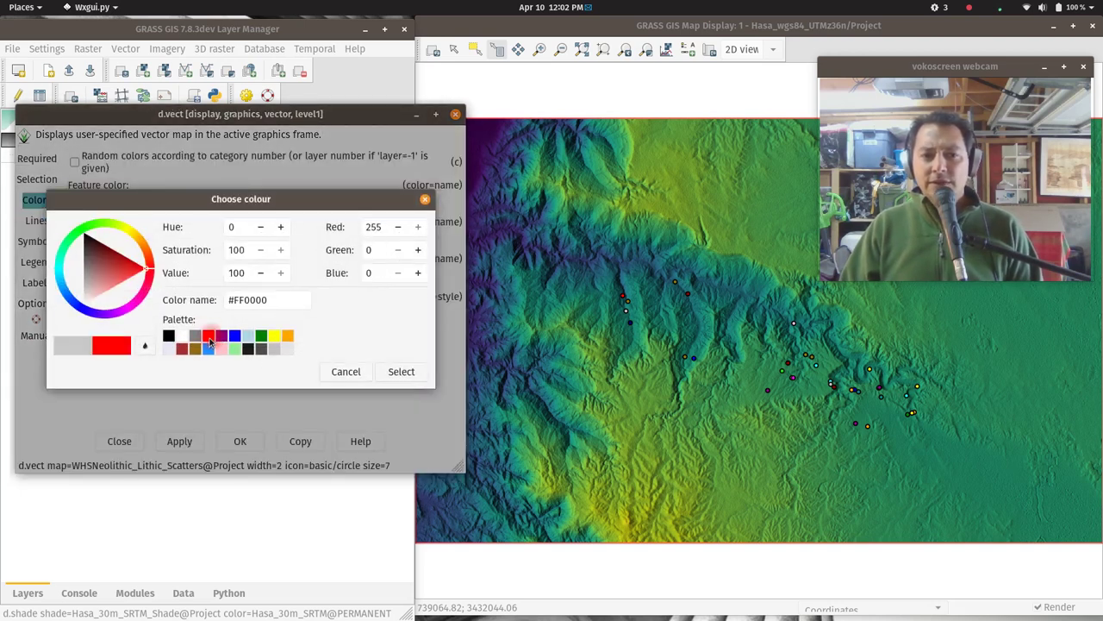
{"action": "left_click", "coordinate": [401, 372]}
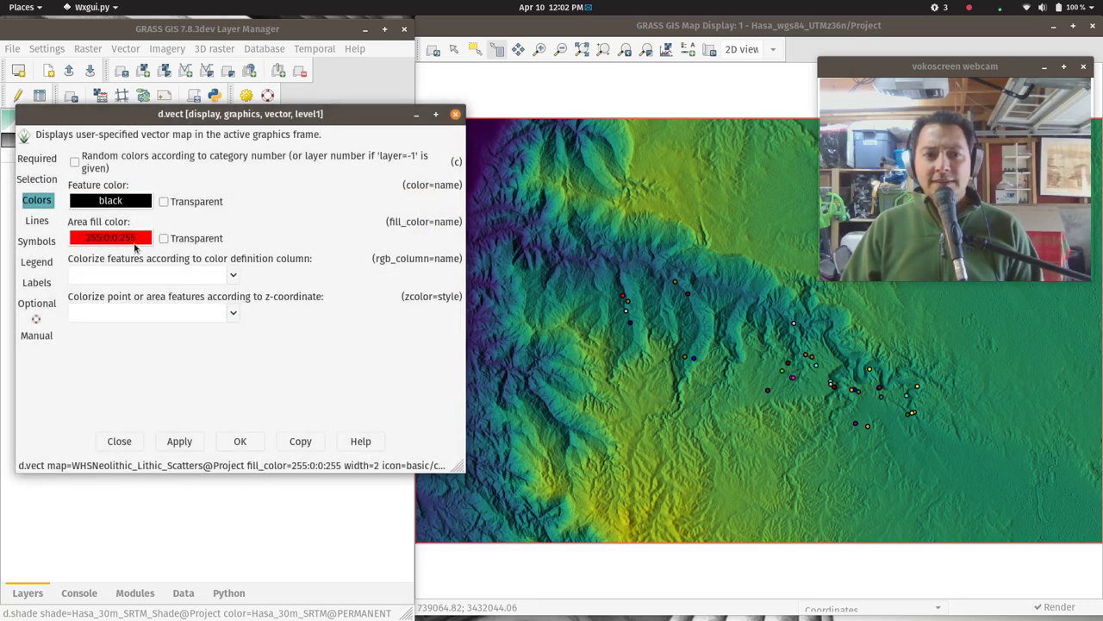
{"action": "left_click", "coordinate": [179, 441]}
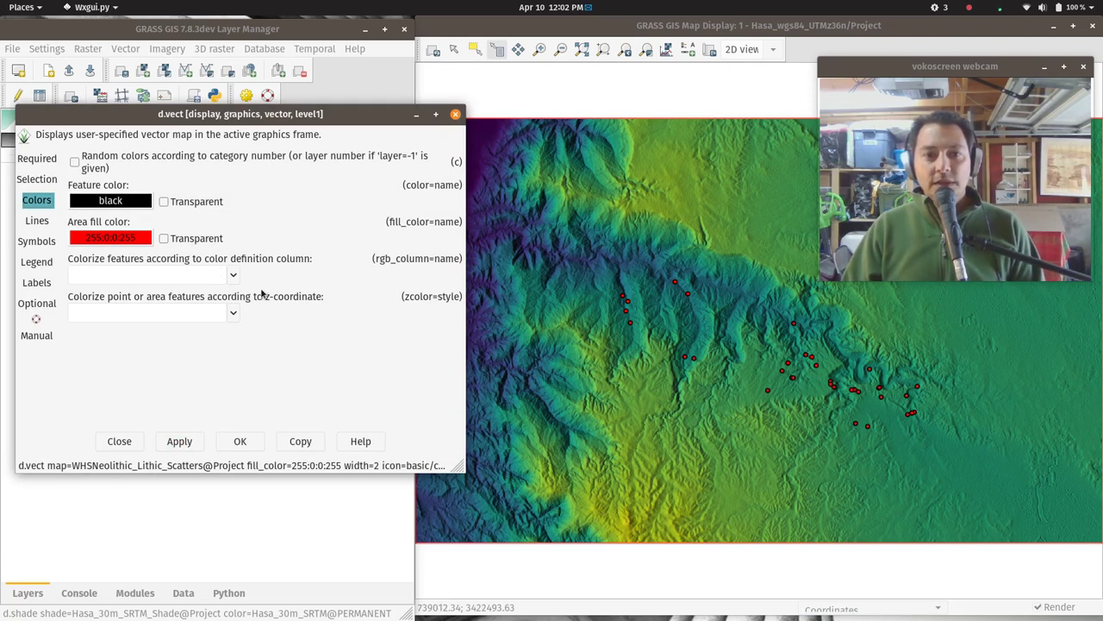
Try colouring the sites by the MAX_L column, then clear the colour column.
{"action": "left_click", "coordinate": [231, 277]}
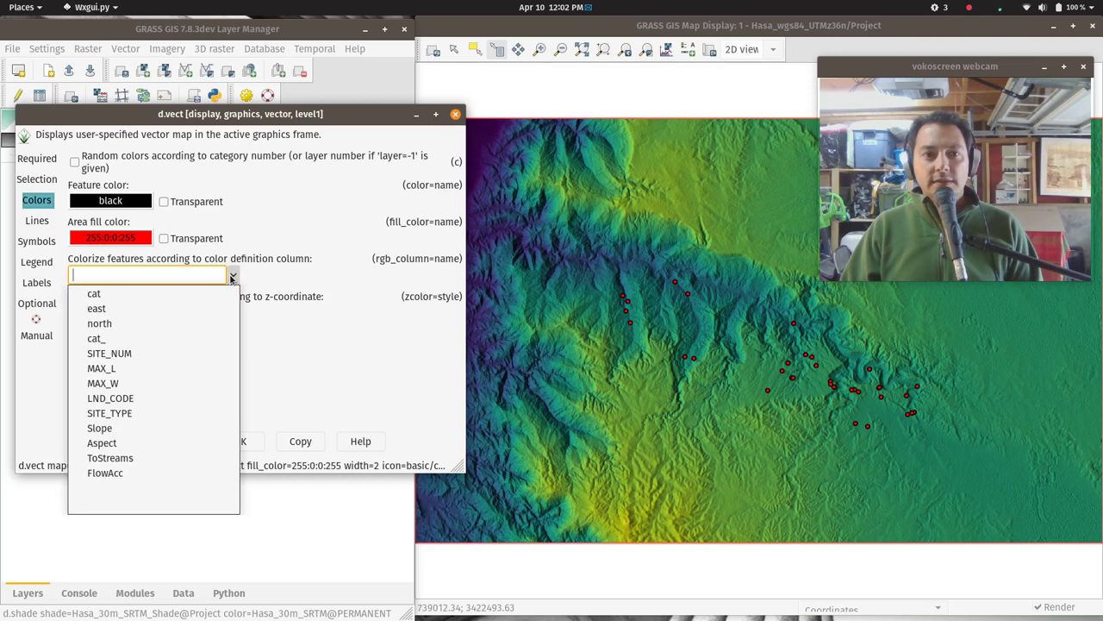
{"action": "left_click", "coordinate": [102, 369]}
{"action": "left_click", "coordinate": [181, 438]}
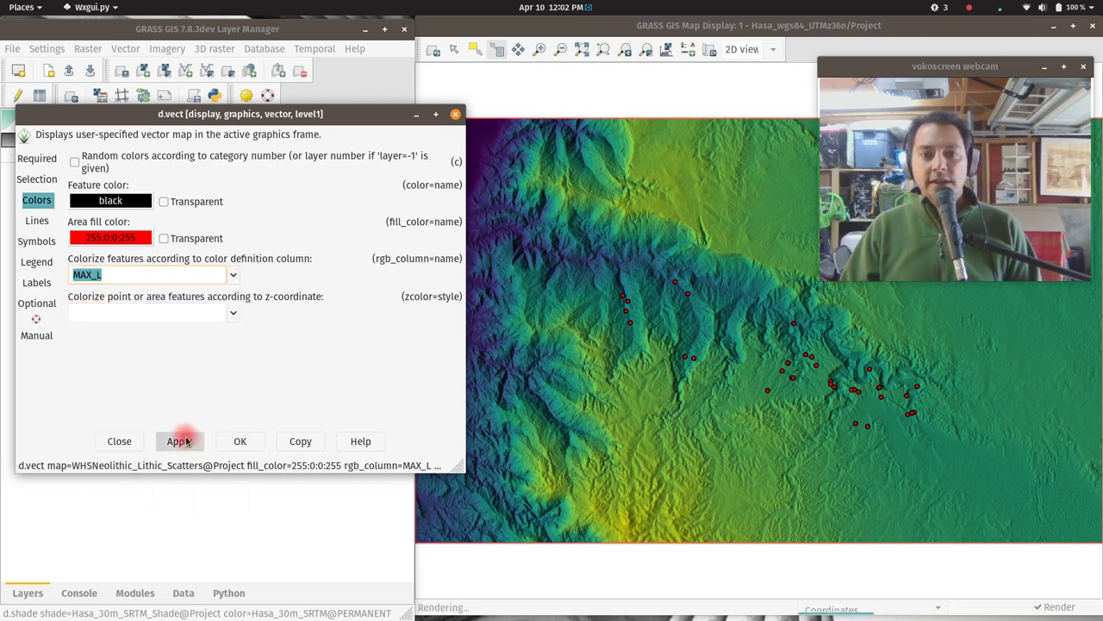
{"action": "left_click", "coordinate": [185, 443]}
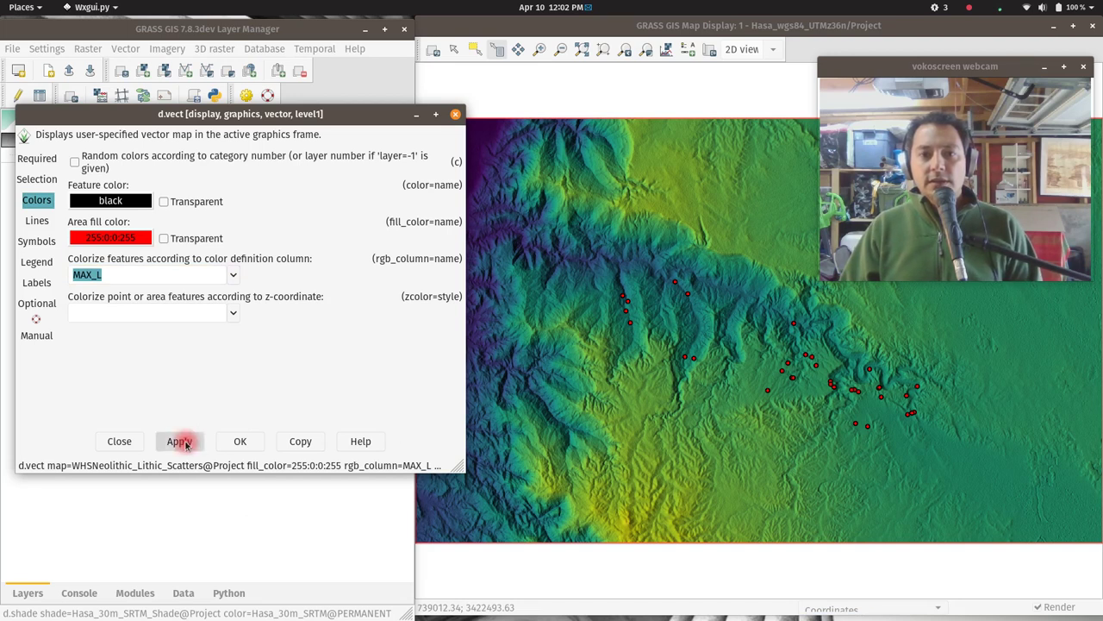
{"action": "double_click", "coordinate": [174, 277]}
{"action": "key", "text": "BackSpace"}
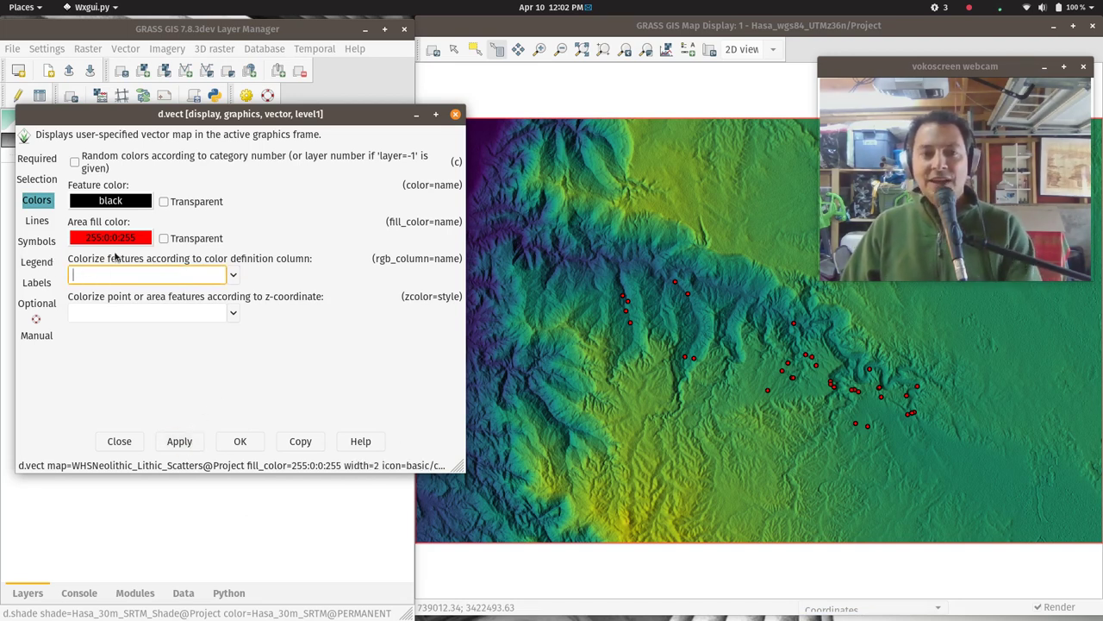
Size the site circles by the MAX_L column at symbol size 1.
{"action": "left_click", "coordinate": [36, 241]}
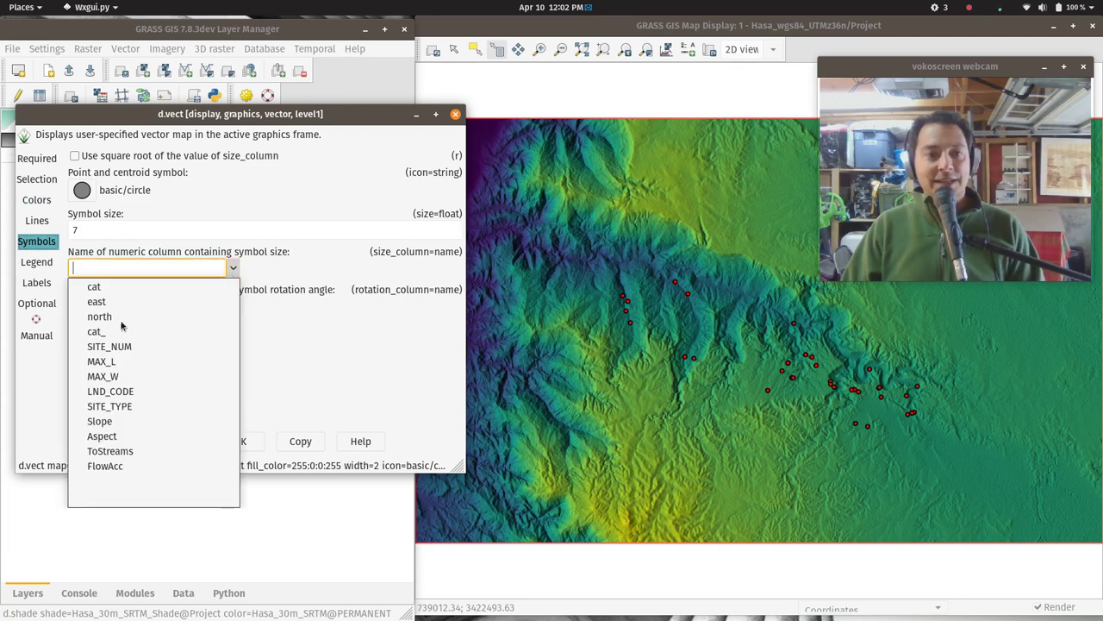
{"action": "left_click", "coordinate": [116, 363]}
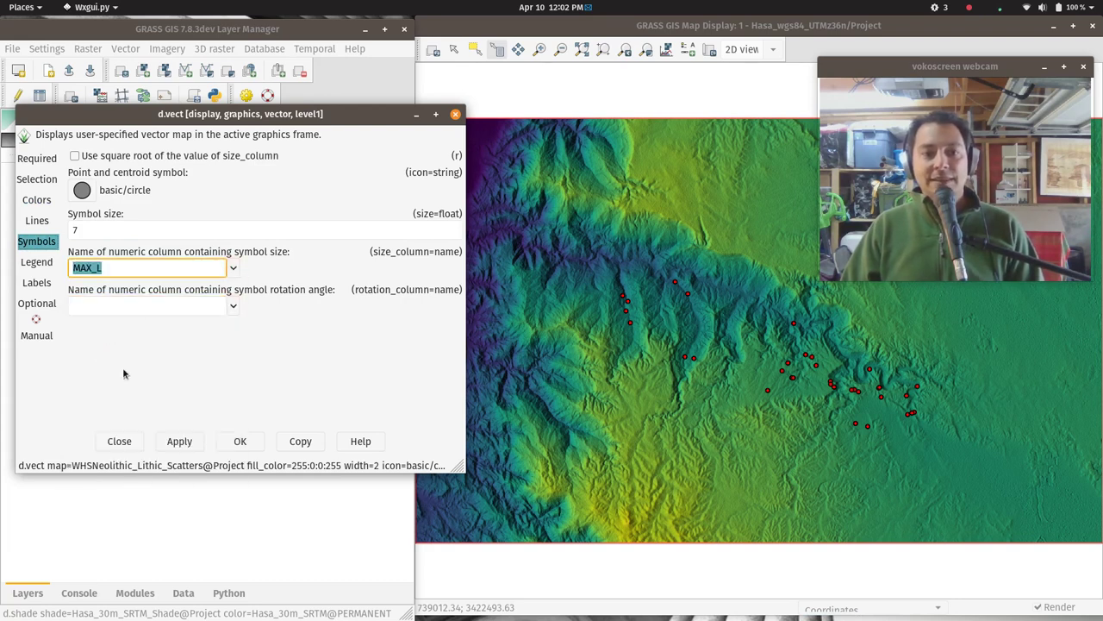
{"action": "left_click", "coordinate": [178, 443]}
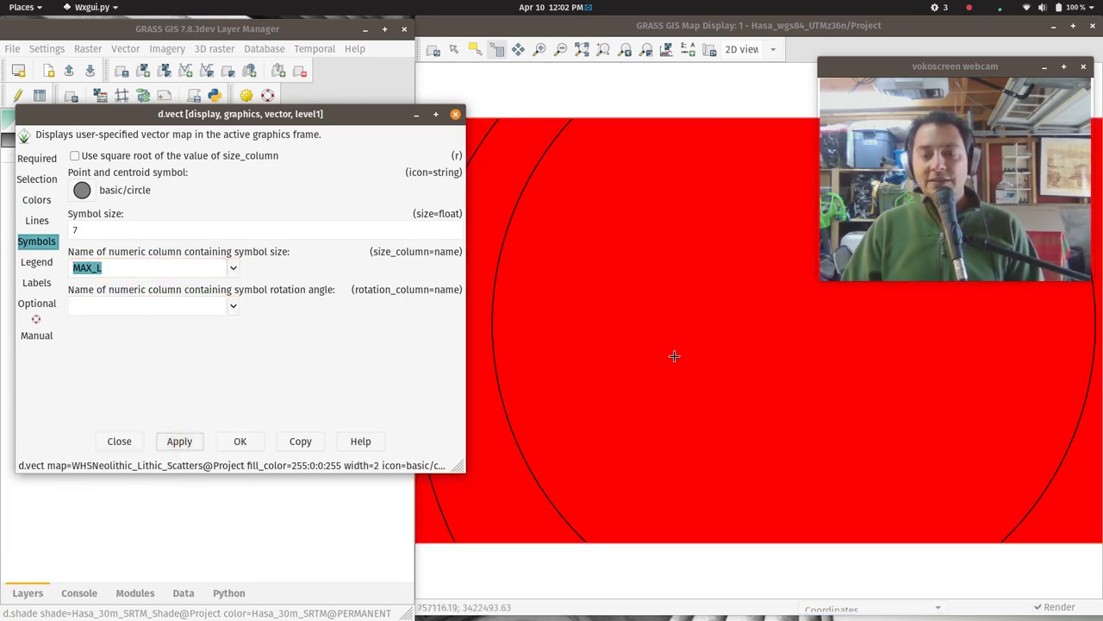
{"action": "left_click", "coordinate": [77, 230]}
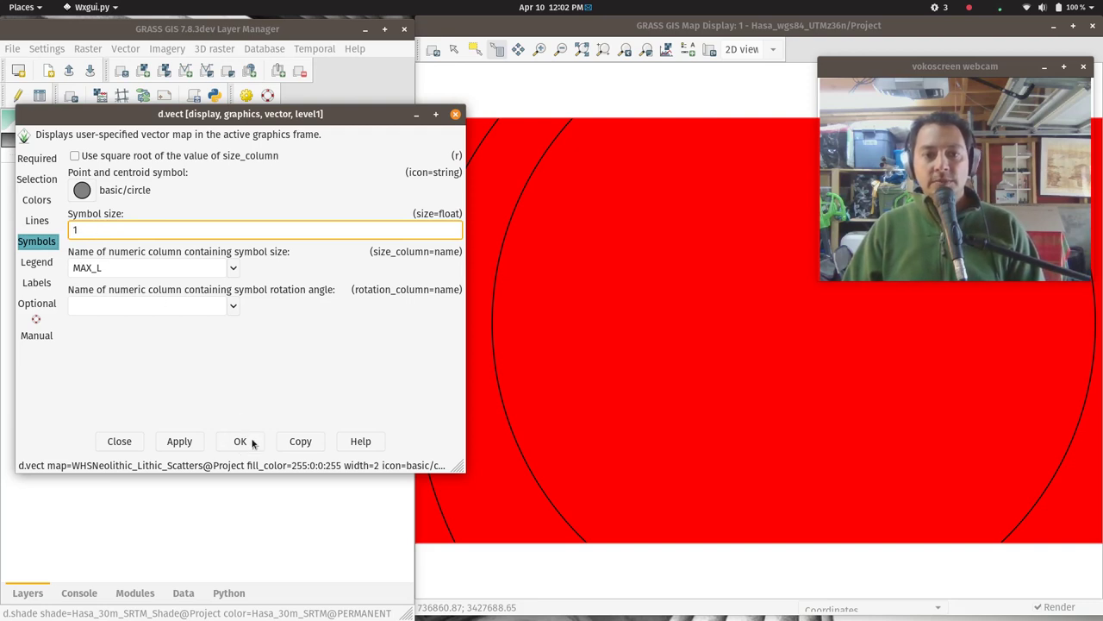
{"action": "left_click", "coordinate": [190, 443]}
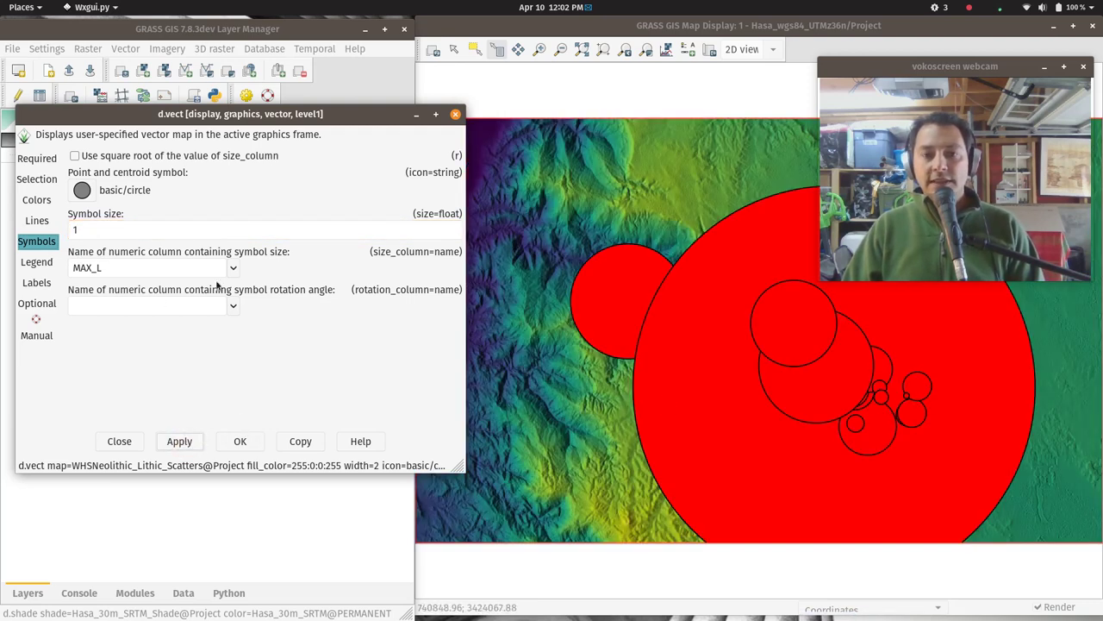
Try symbol size 0.25, then return to 1 and scale by the square root of MAX_L.
{"action": "double_click", "coordinate": [100, 231]}
{"action": "type", "text": "0"}
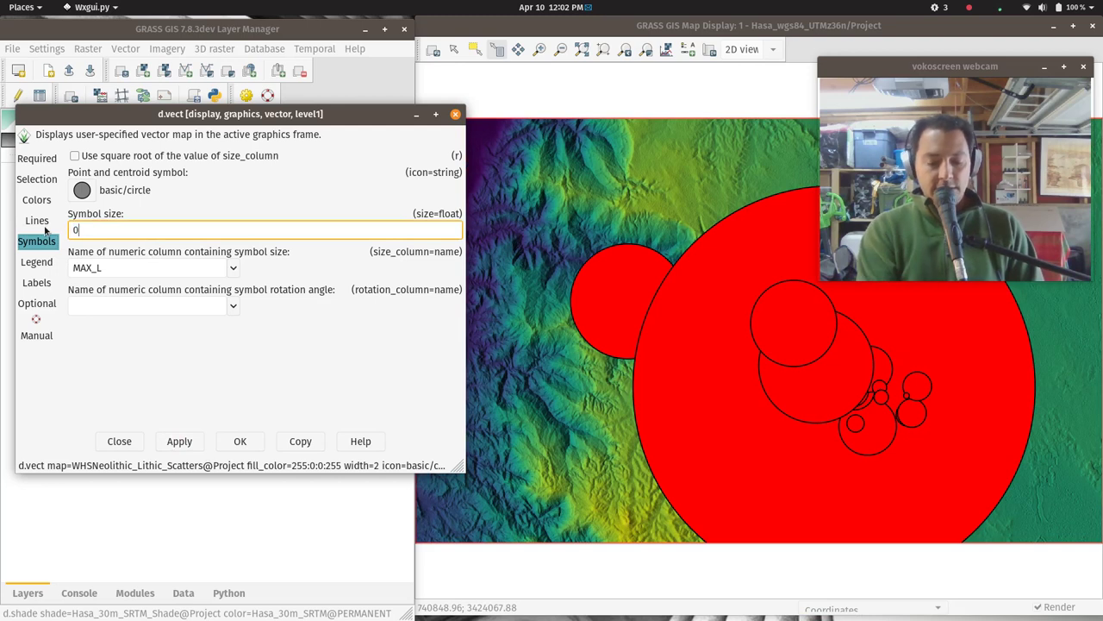
{"action": "type", "text": ".25"}
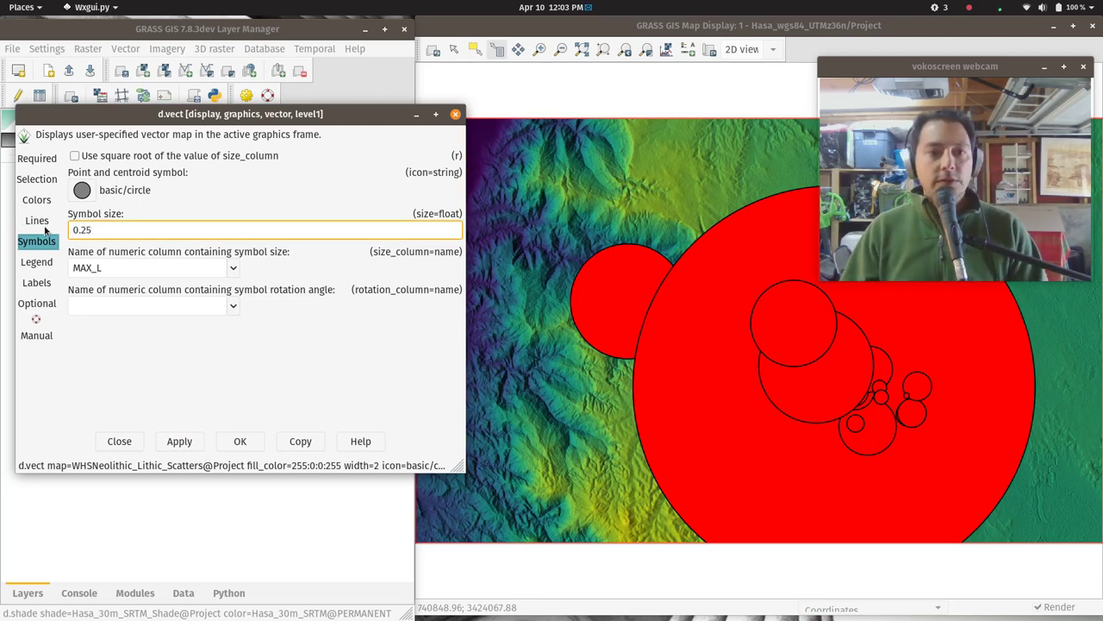
{"action": "left_click", "coordinate": [185, 443]}
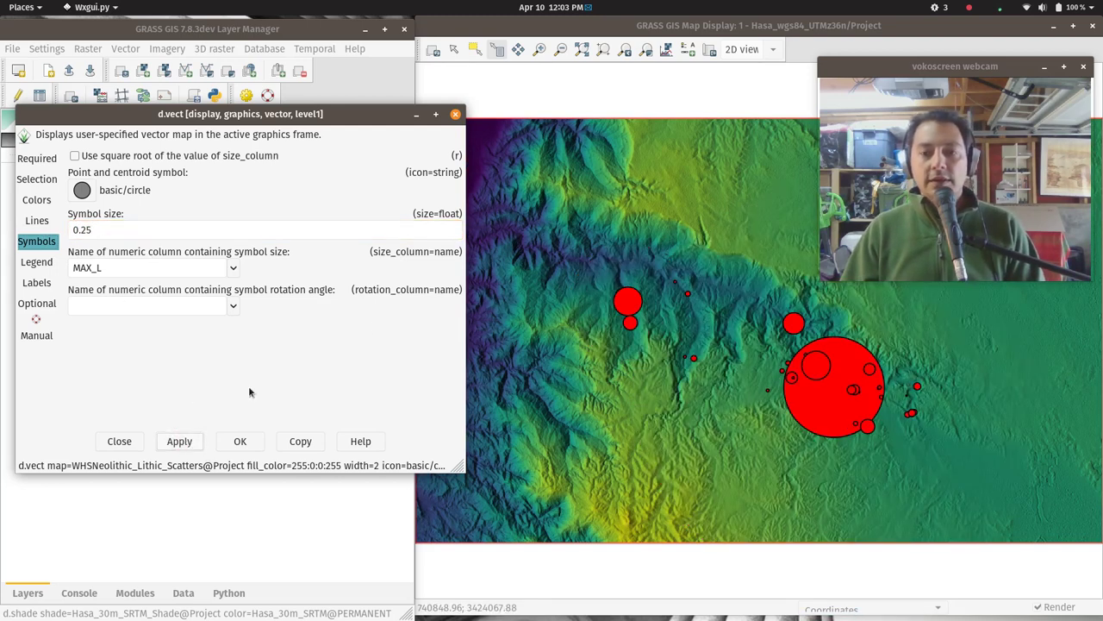
{"action": "double_click", "coordinate": [103, 231]}
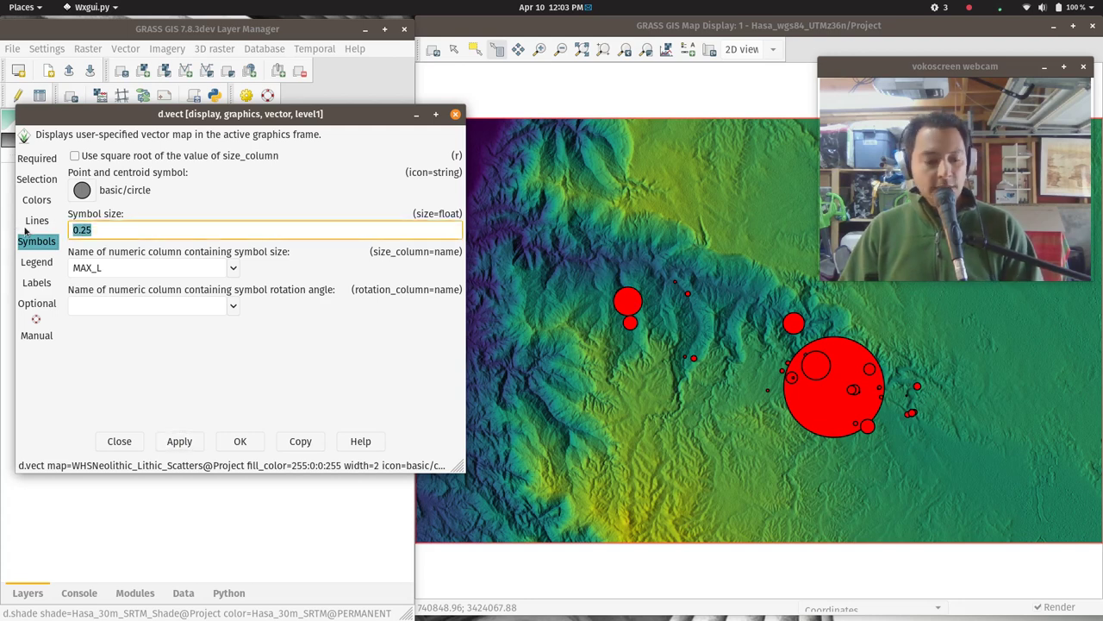
{"action": "type", "text": "1"}
{"action": "key", "text": "Tab"}
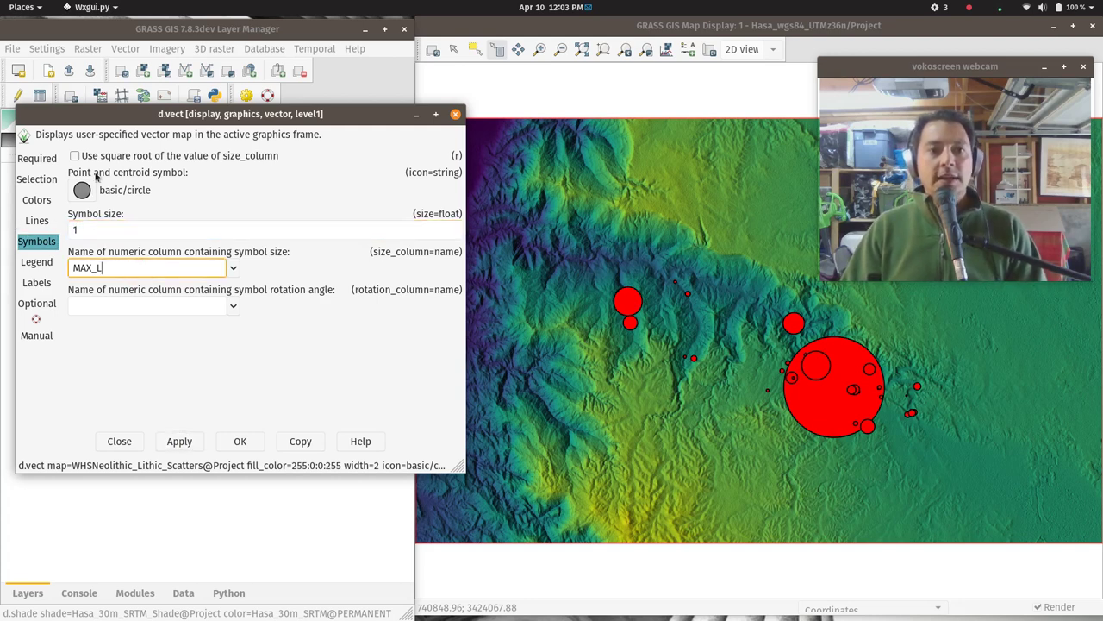
{"action": "left_click", "coordinate": [74, 155]}
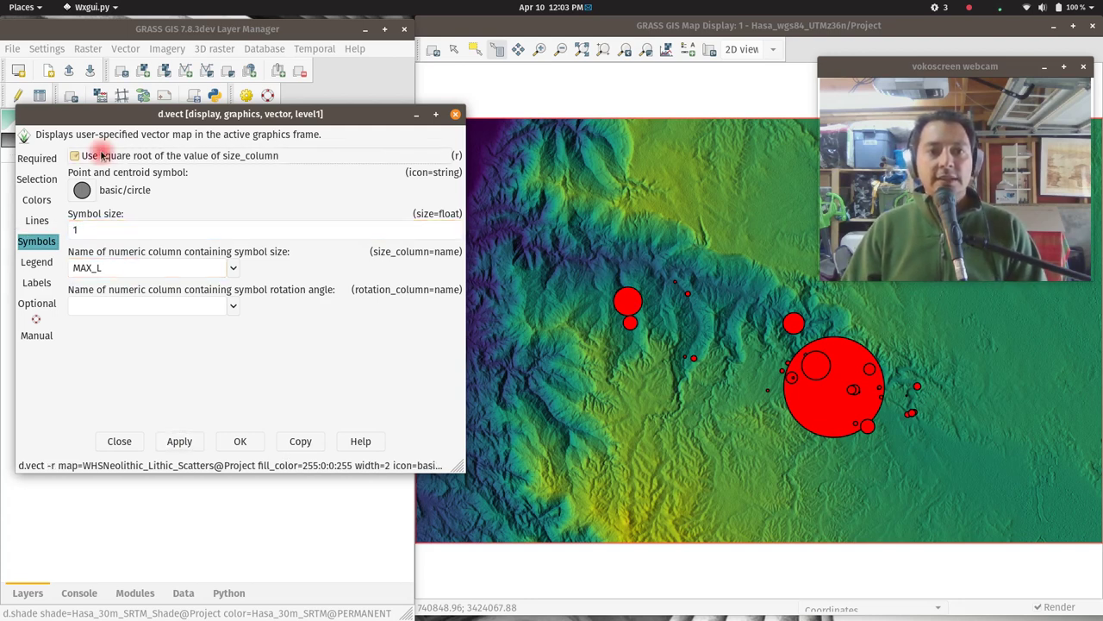
{"action": "left_click", "coordinate": [180, 443]}
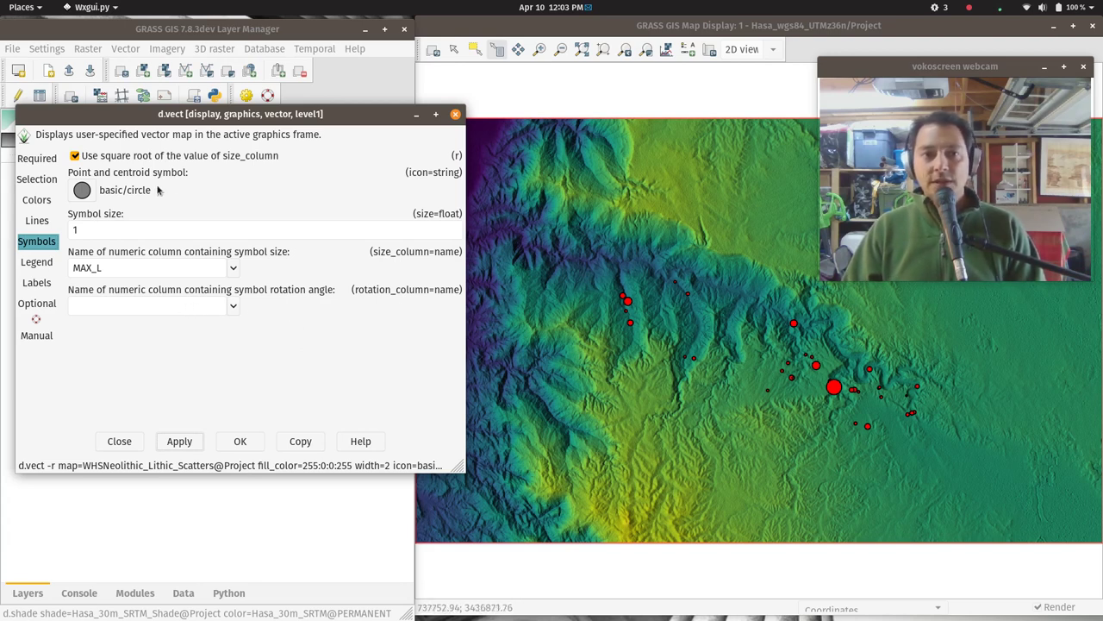
Switch the site symbol to basic/arrow2 and set the symbol size to 2.
{"action": "left_click", "coordinate": [79, 197]}
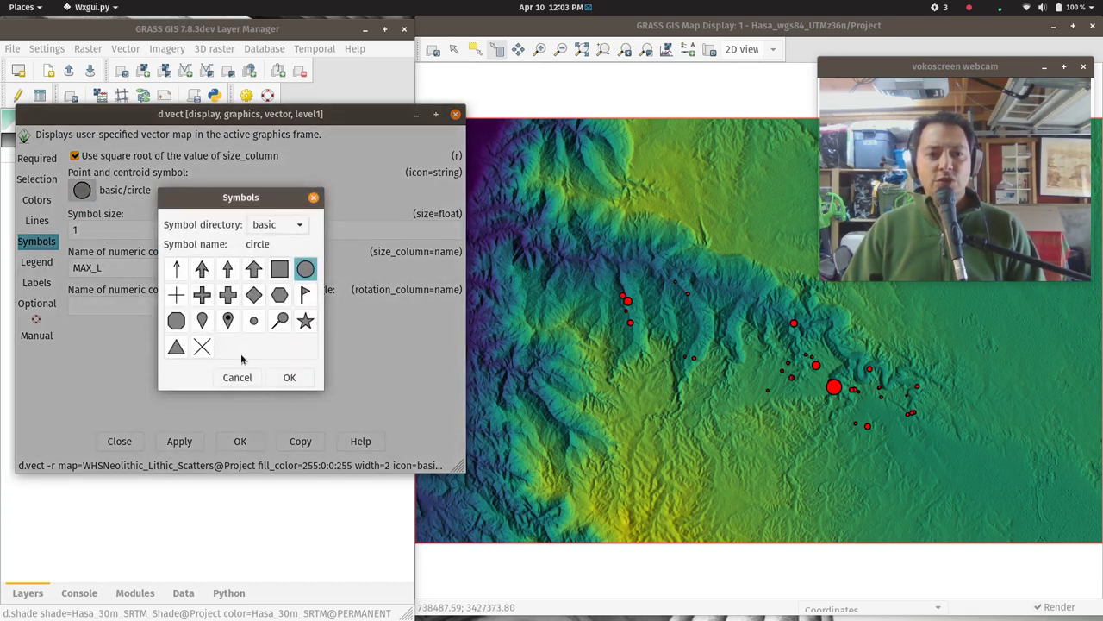
{"action": "left_click", "coordinate": [204, 297]}
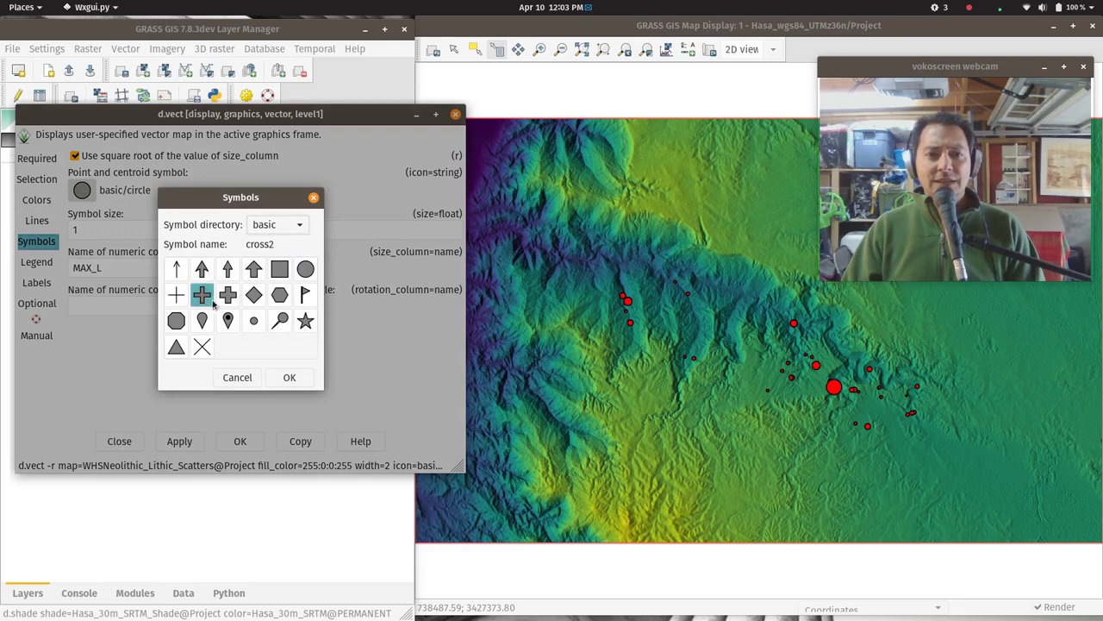
{"action": "left_click", "coordinate": [204, 273]}
{"action": "left_click", "coordinate": [238, 274]}
{"action": "left_click", "coordinate": [292, 376]}
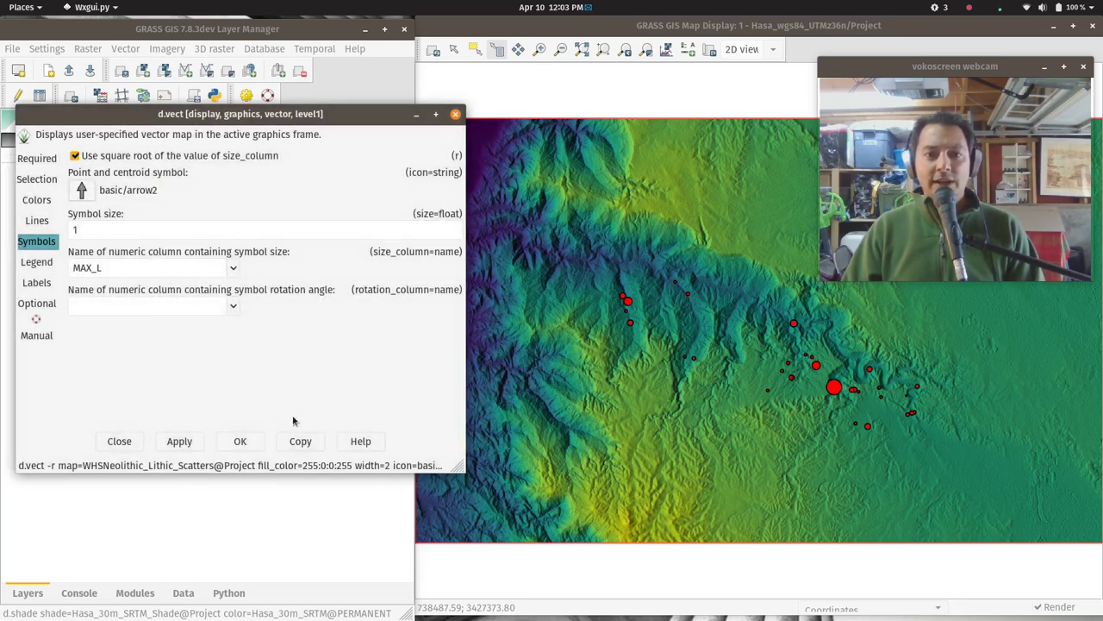
{"action": "left_click", "coordinate": [195, 440]}
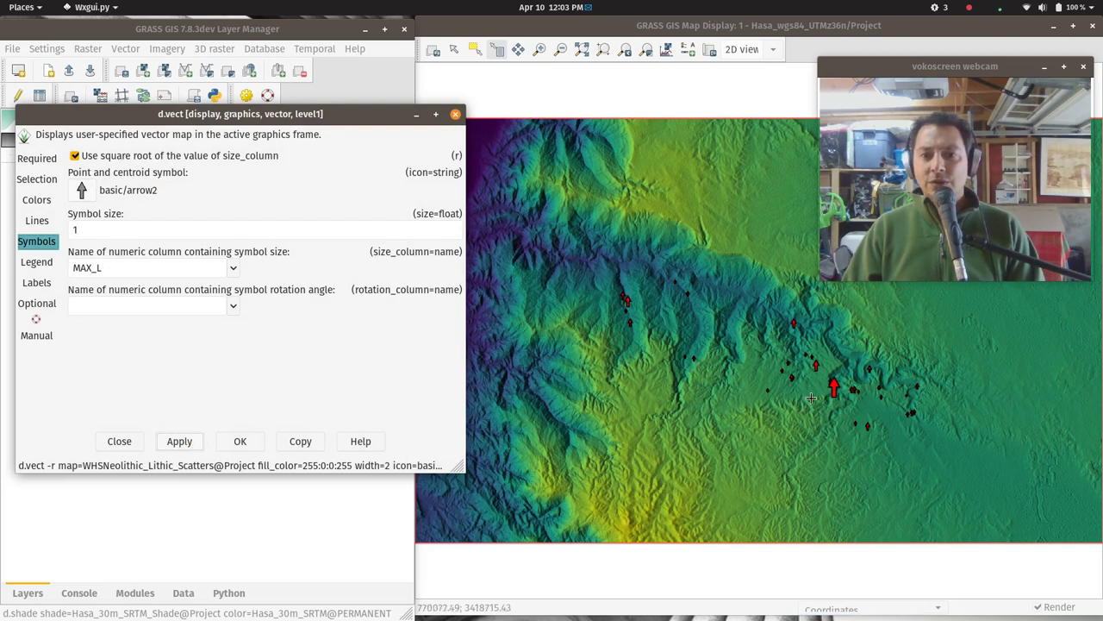
{"action": "double_click", "coordinate": [84, 228]}
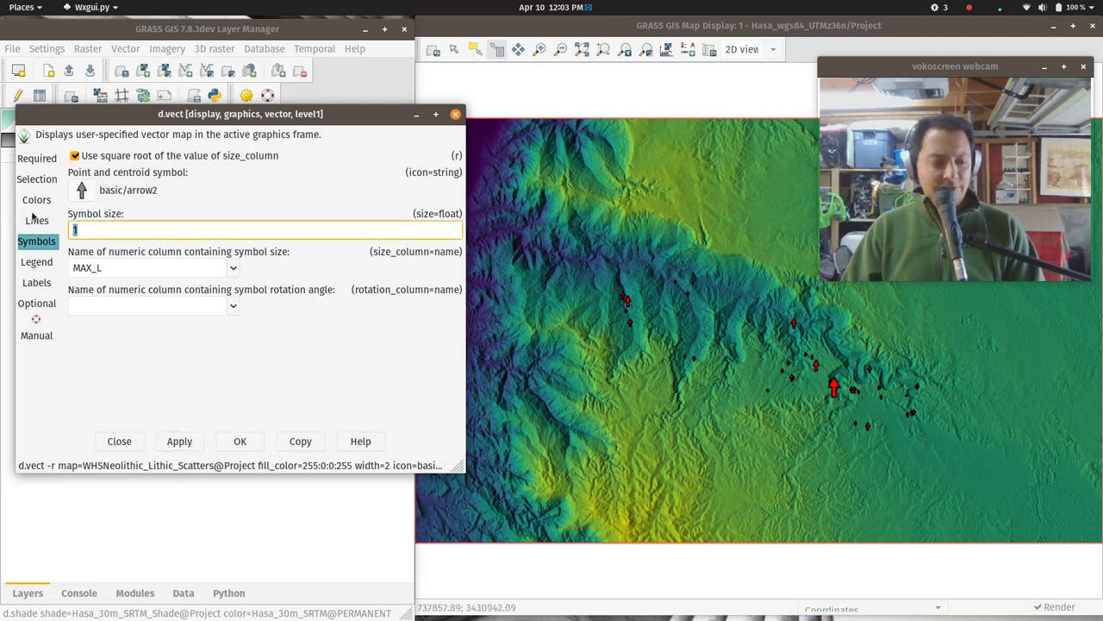
{"action": "type", "text": "2"}
{"action": "left_click", "coordinate": [179, 440]}
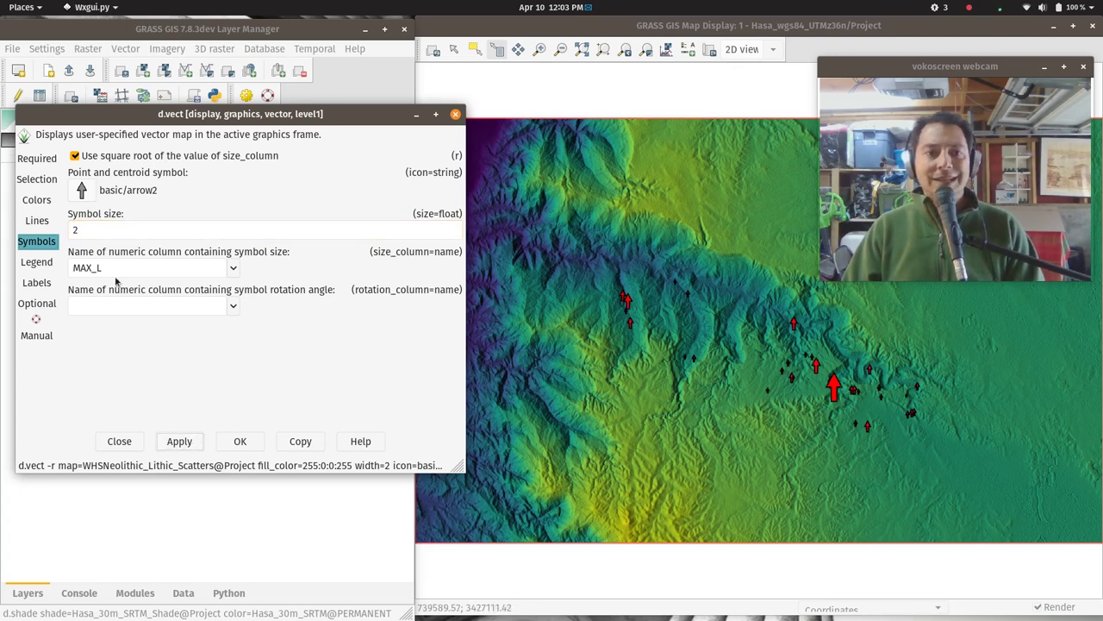
Rotate the site arrows by the MAX_W column, then by the Aspect column.
{"action": "left_click", "coordinate": [234, 307]}
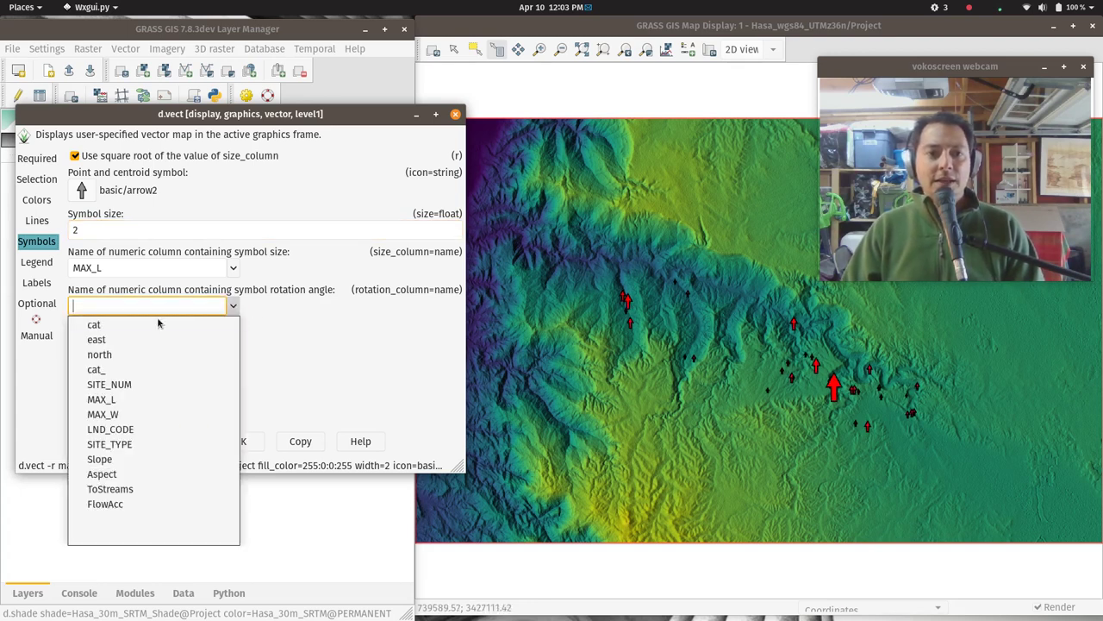
{"action": "left_click", "coordinate": [91, 412]}
{"action": "left_click", "coordinate": [177, 441]}
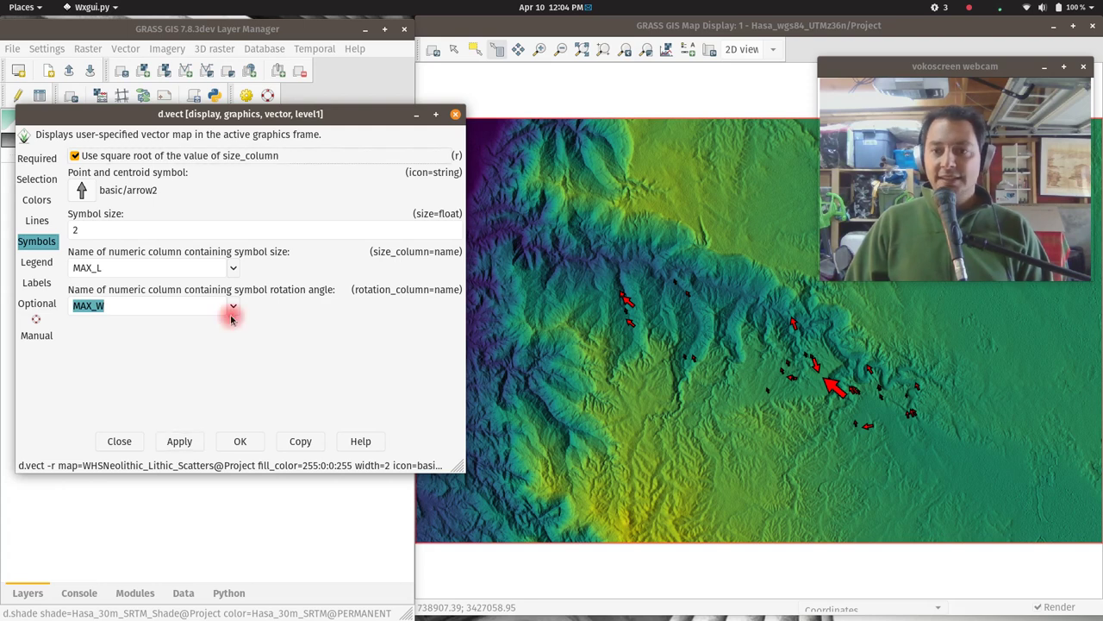
{"action": "left_click", "coordinate": [232, 309]}
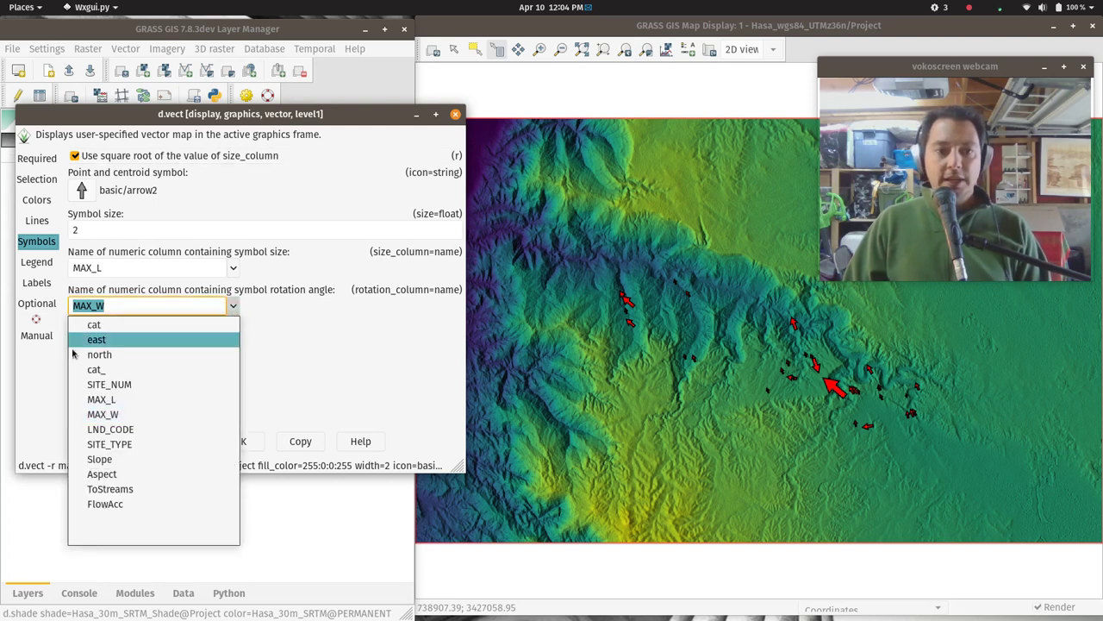
{"action": "left_click", "coordinate": [157, 477]}
{"action": "left_click", "coordinate": [179, 442]}
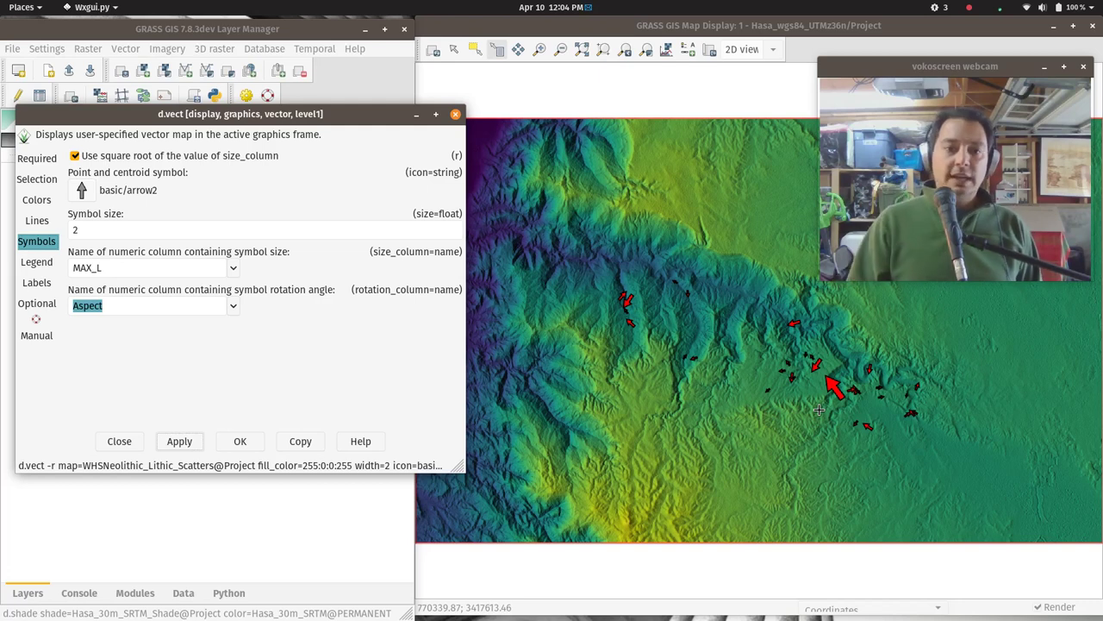
Try Slope rotation, switch back to Aspect, then clear the rotation column.
{"action": "left_click", "coordinate": [233, 305]}
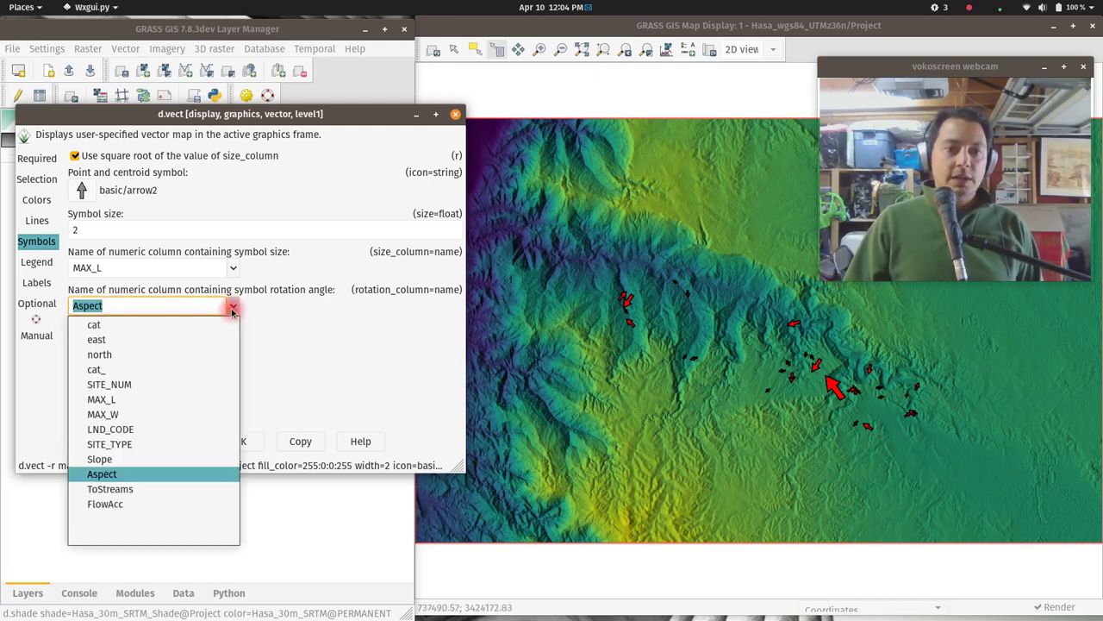
{"action": "left_click", "coordinate": [108, 461]}
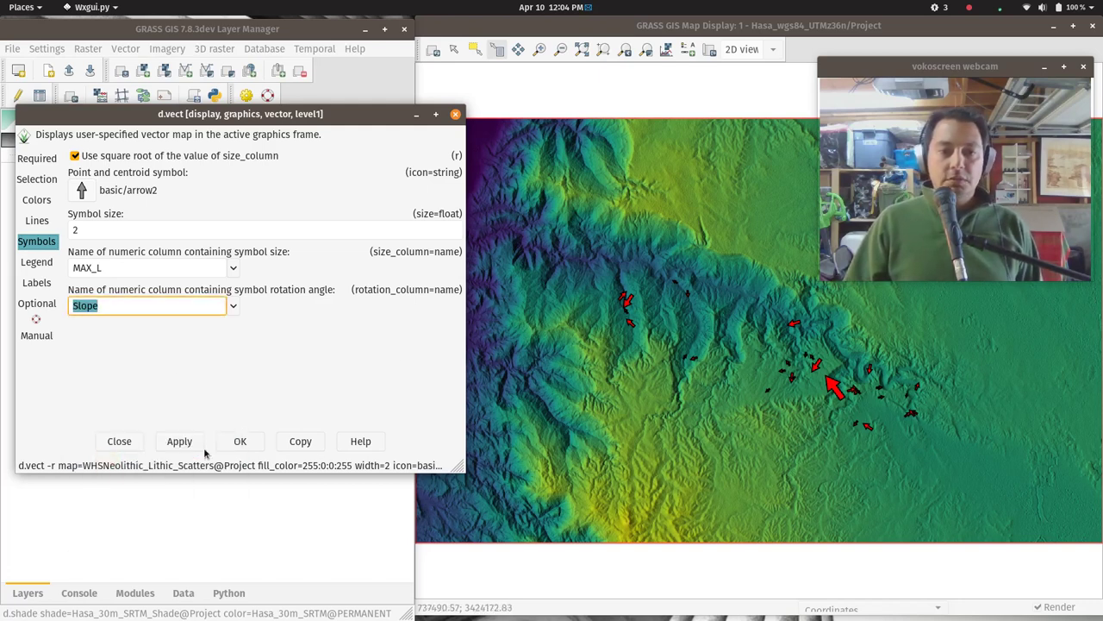
{"action": "left_click", "coordinate": [182, 442]}
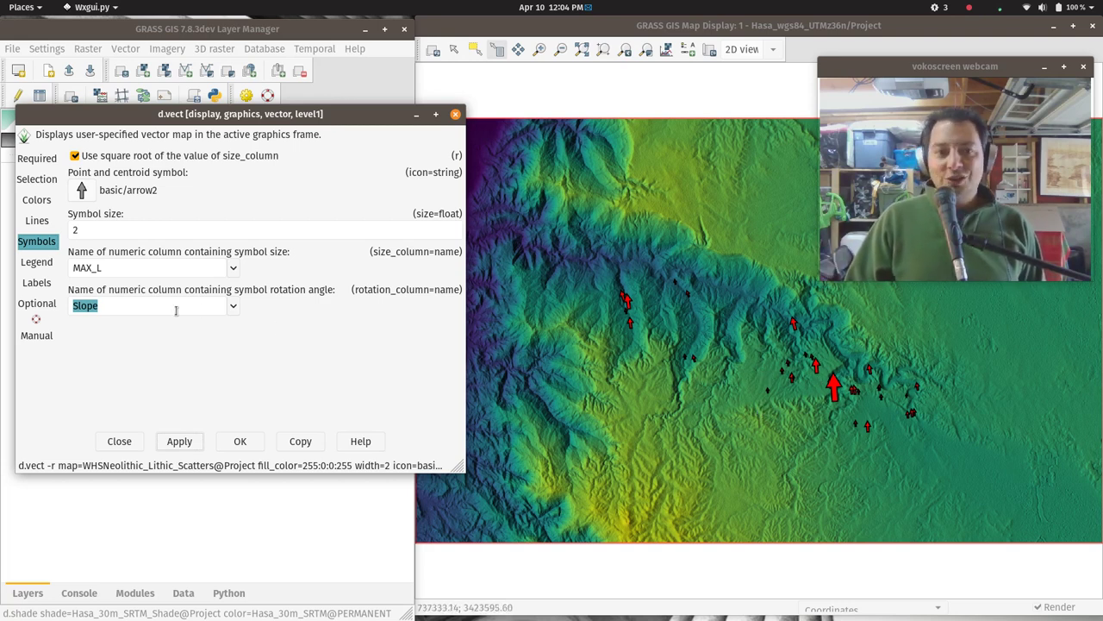
{"action": "left_click", "coordinate": [231, 307]}
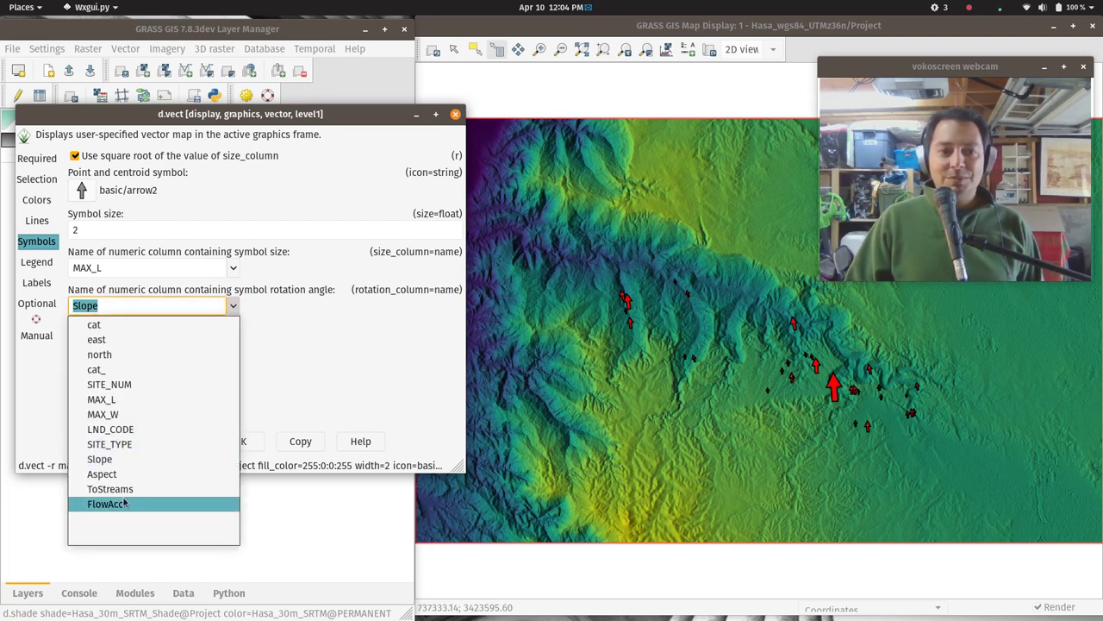
{"action": "left_click", "coordinate": [105, 475]}
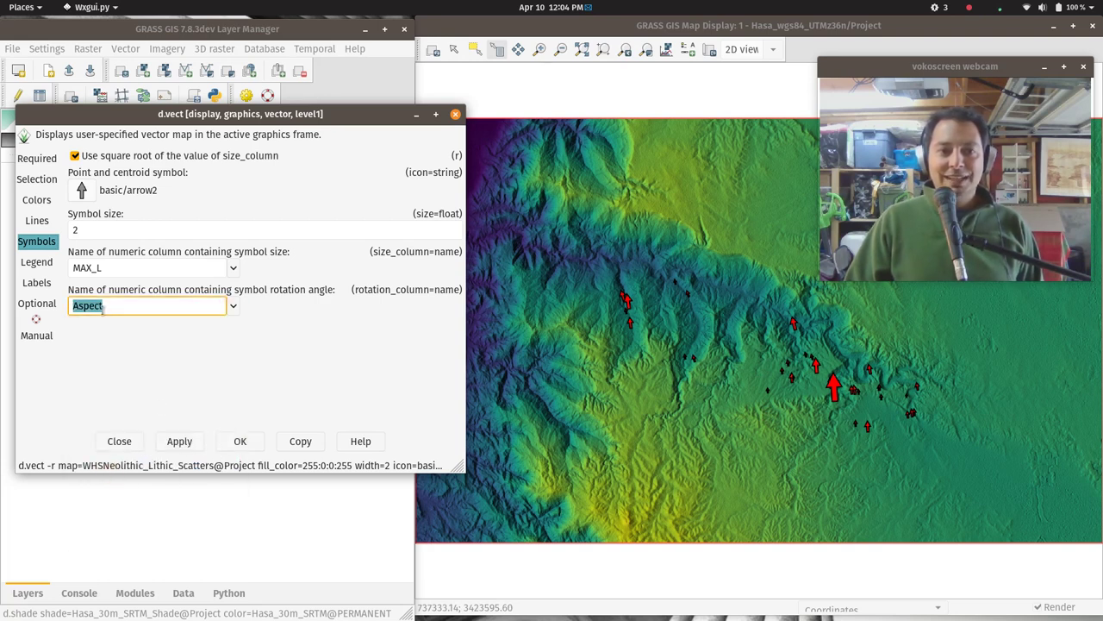
{"action": "left_click", "coordinate": [179, 441]}
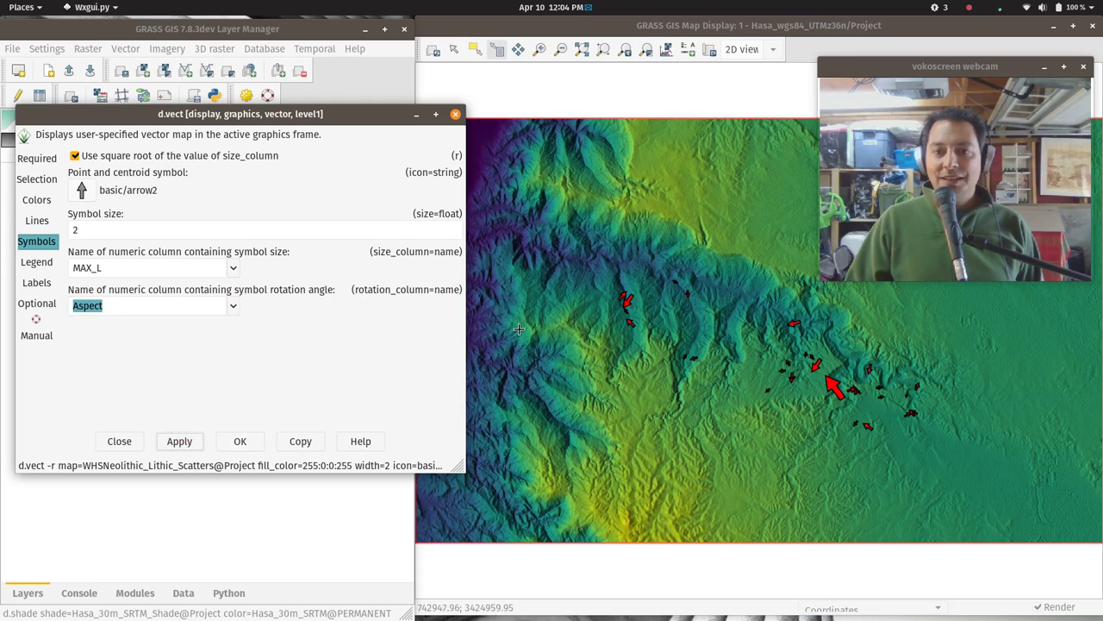
{"action": "left_click", "coordinate": [167, 304]}
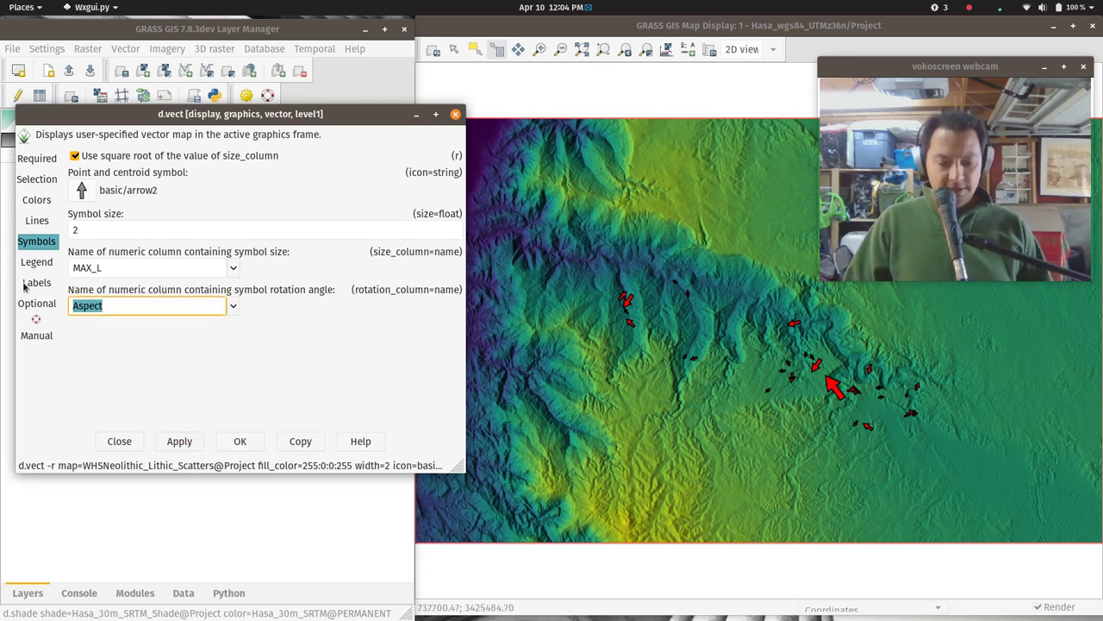
{"action": "key", "text": "BackSpace"}
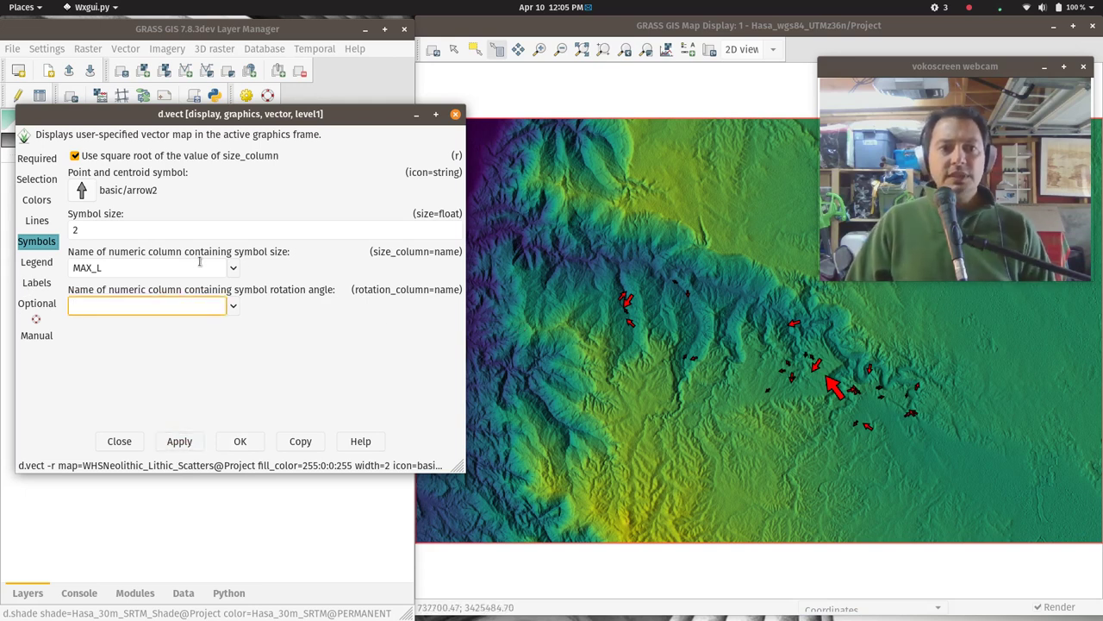
Restore the basic/circle symbol at size 1 and close the d.vect settings.
{"action": "left_click", "coordinate": [82, 191]}
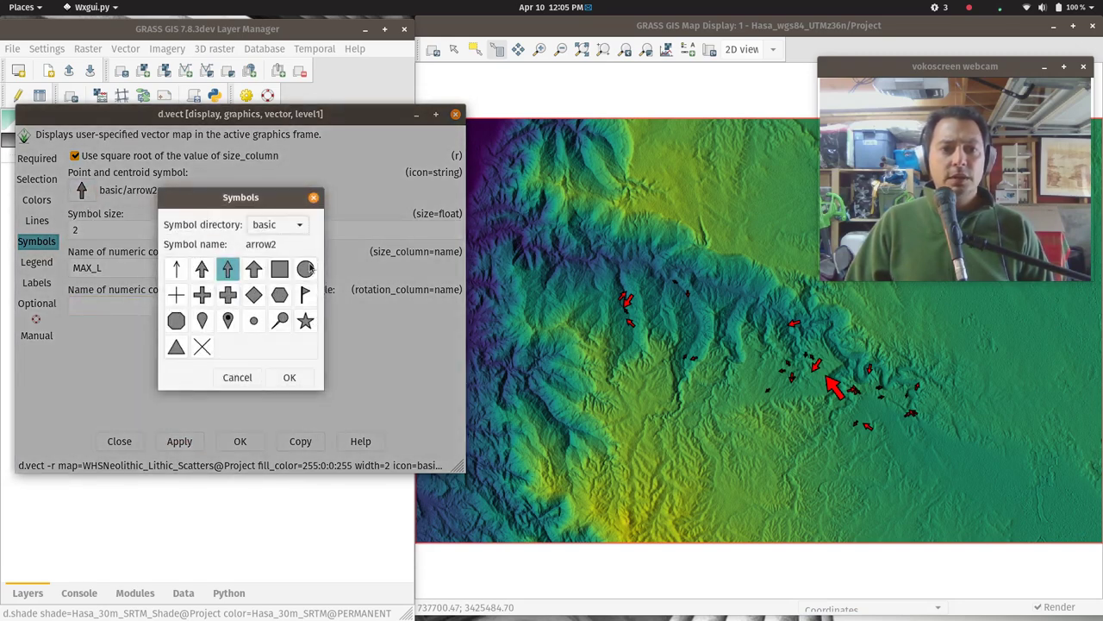
{"action": "left_click", "coordinate": [307, 269]}
{"action": "left_click", "coordinate": [290, 377]}
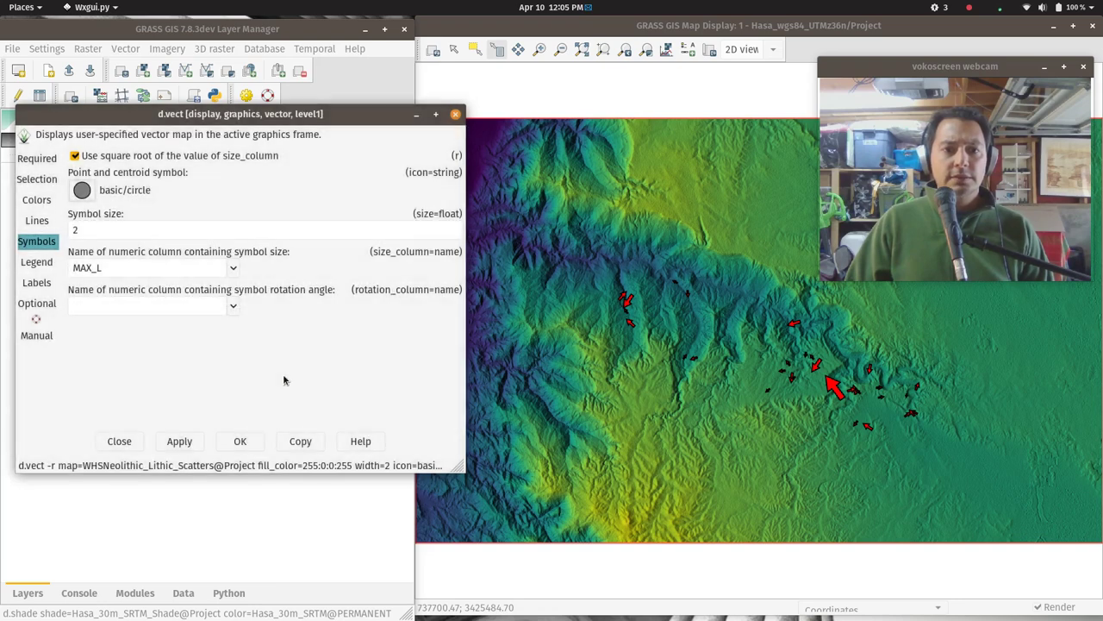
{"action": "left_click", "coordinate": [180, 442]}
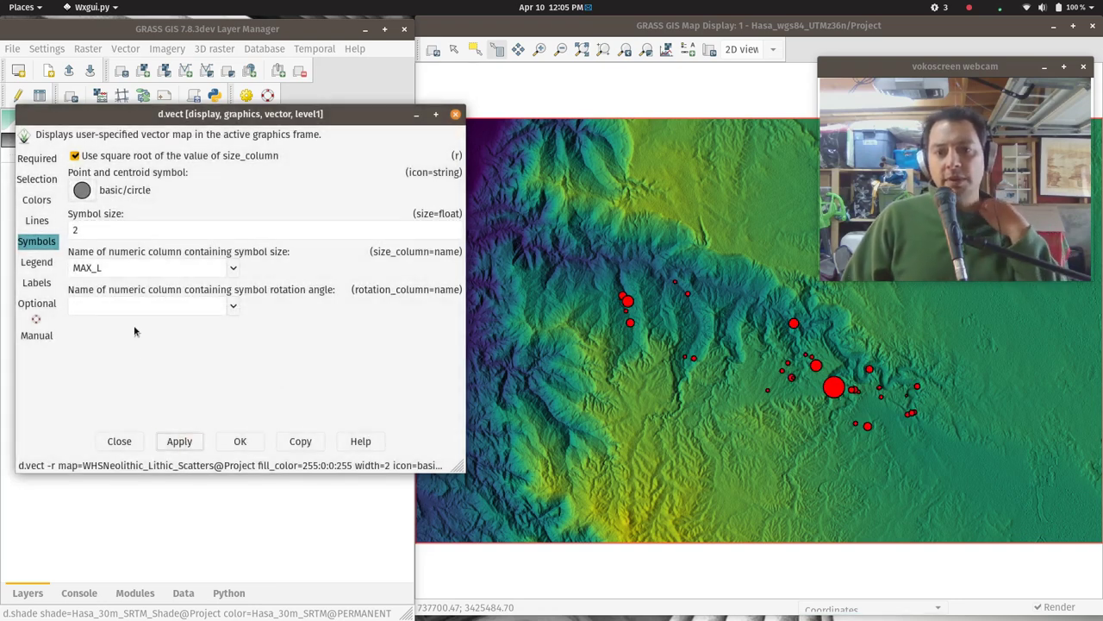
{"action": "double_click", "coordinate": [125, 266]}
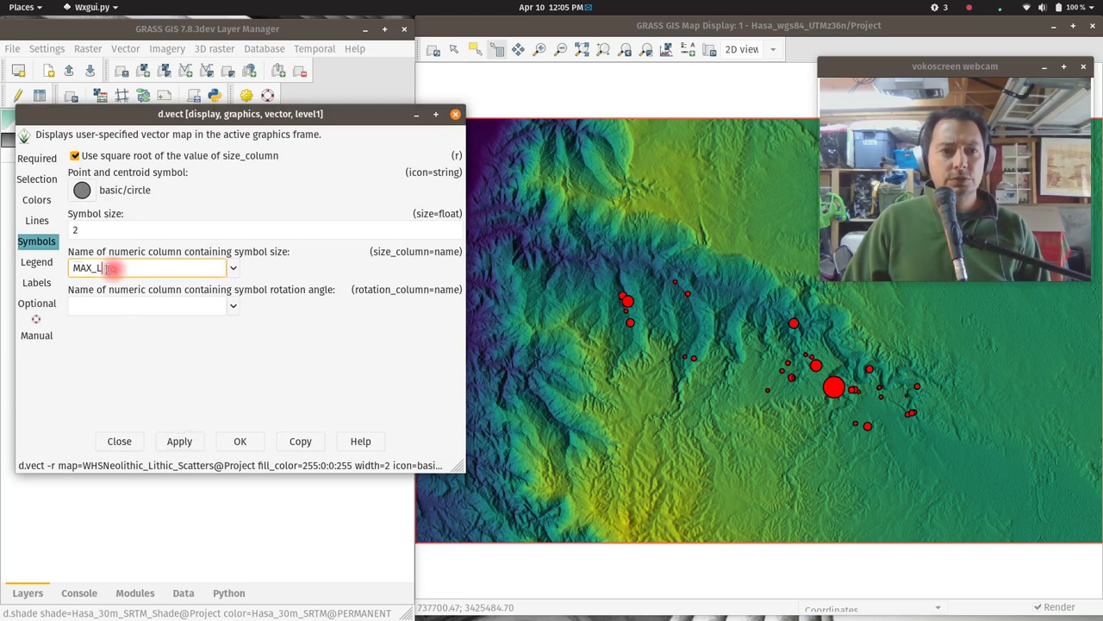
{"action": "double_click", "coordinate": [75, 230]}
{"action": "type", "text": "1"}
{"action": "left_click", "coordinate": [182, 441]}
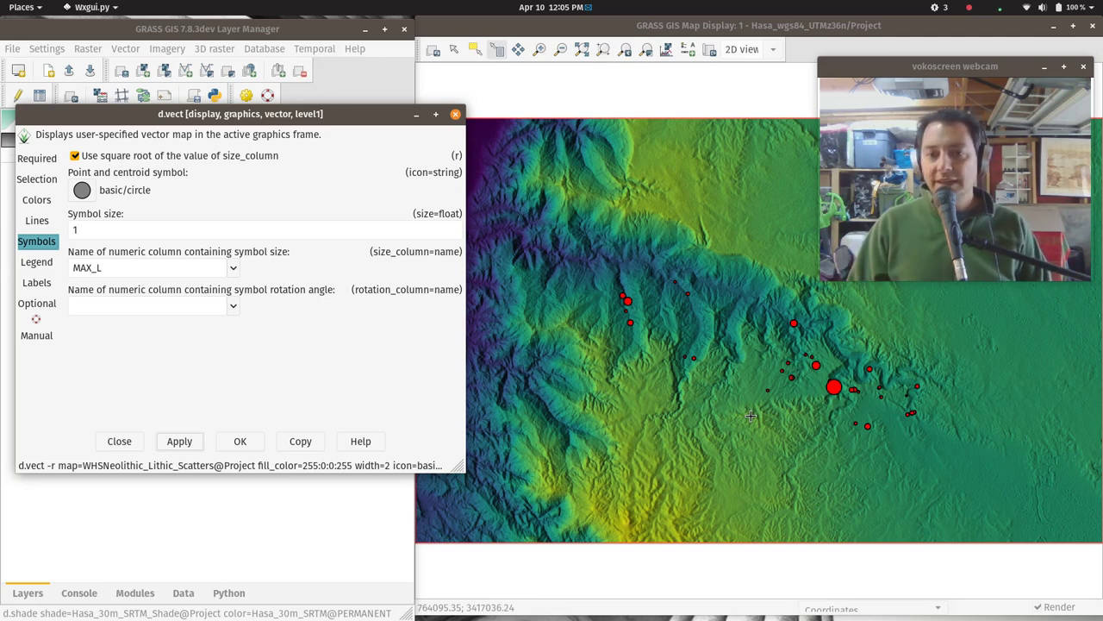
{"action": "left_click", "coordinate": [120, 442]}
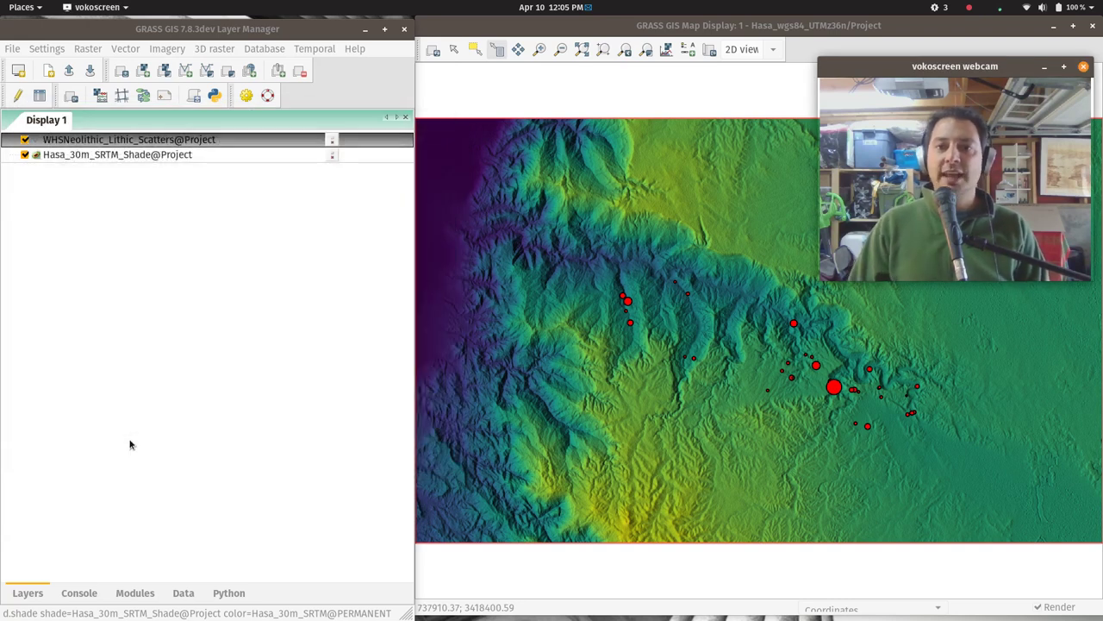
Start adding a vector legend from the map decorations menu.
{"action": "left_click", "coordinate": [692, 54]}
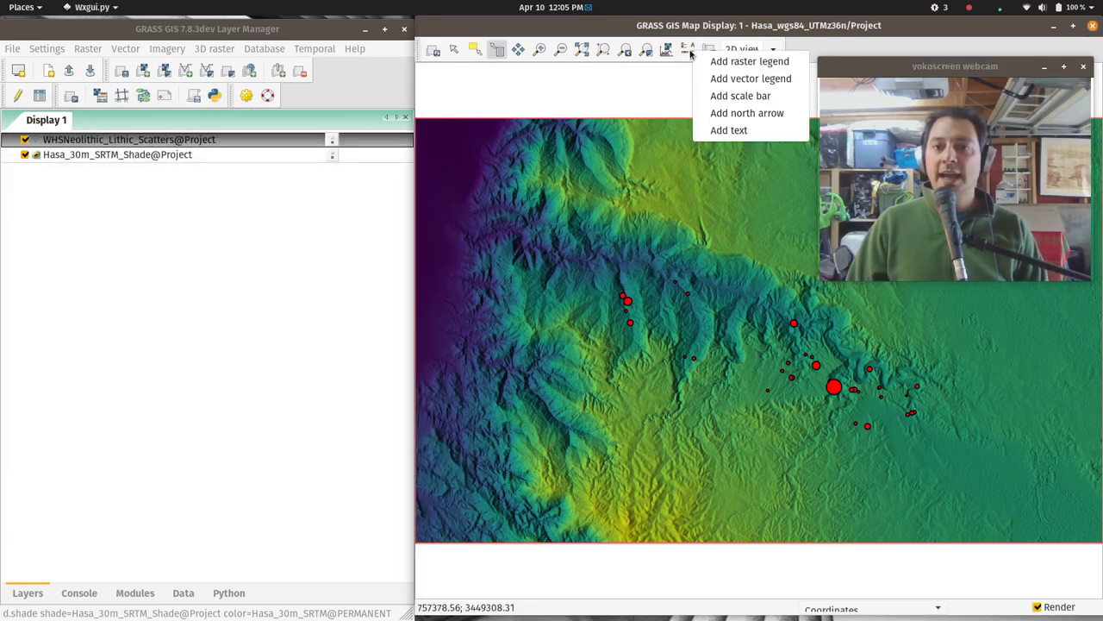
{"action": "left_click", "coordinate": [742, 79]}
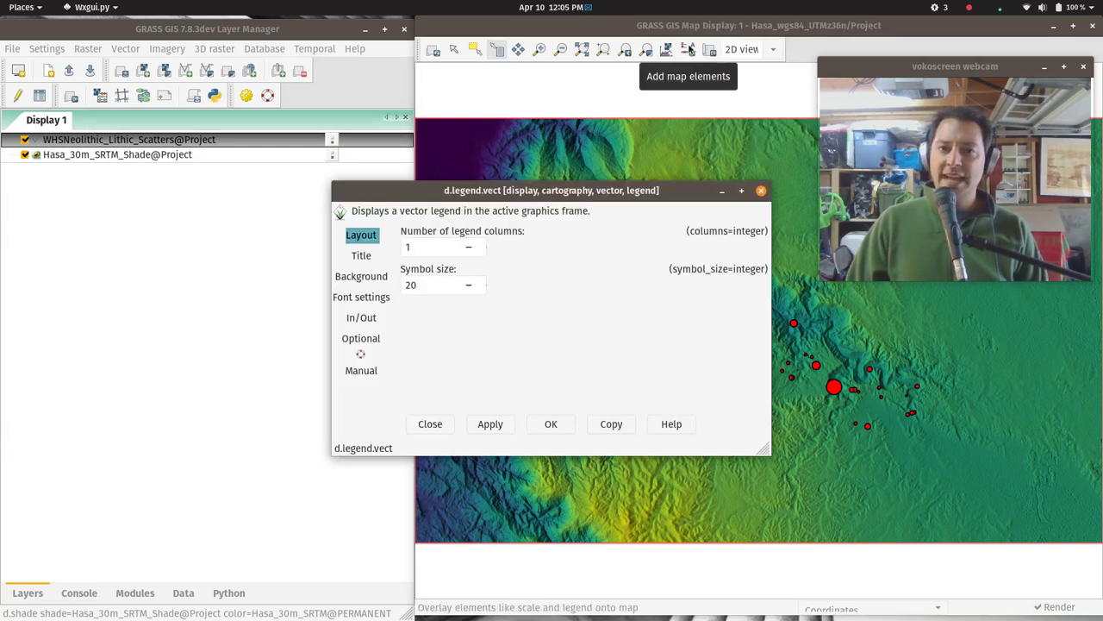
{"action": "left_click", "coordinate": [687, 50]}
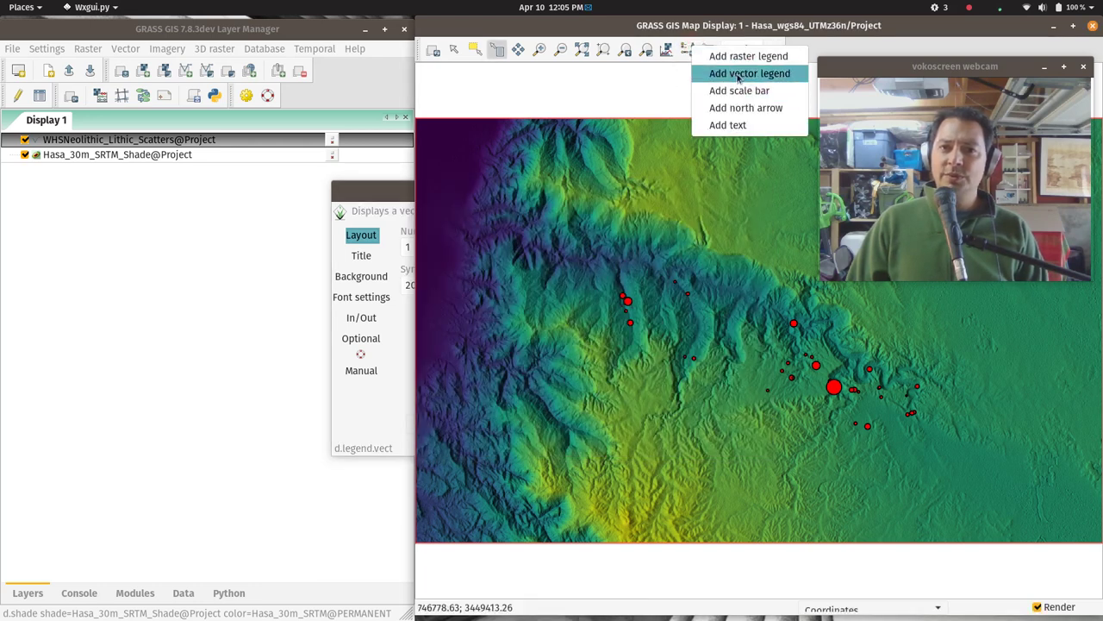
{"action": "left_click", "coordinate": [405, 188]}
{"action": "left_click", "coordinate": [395, 194]}
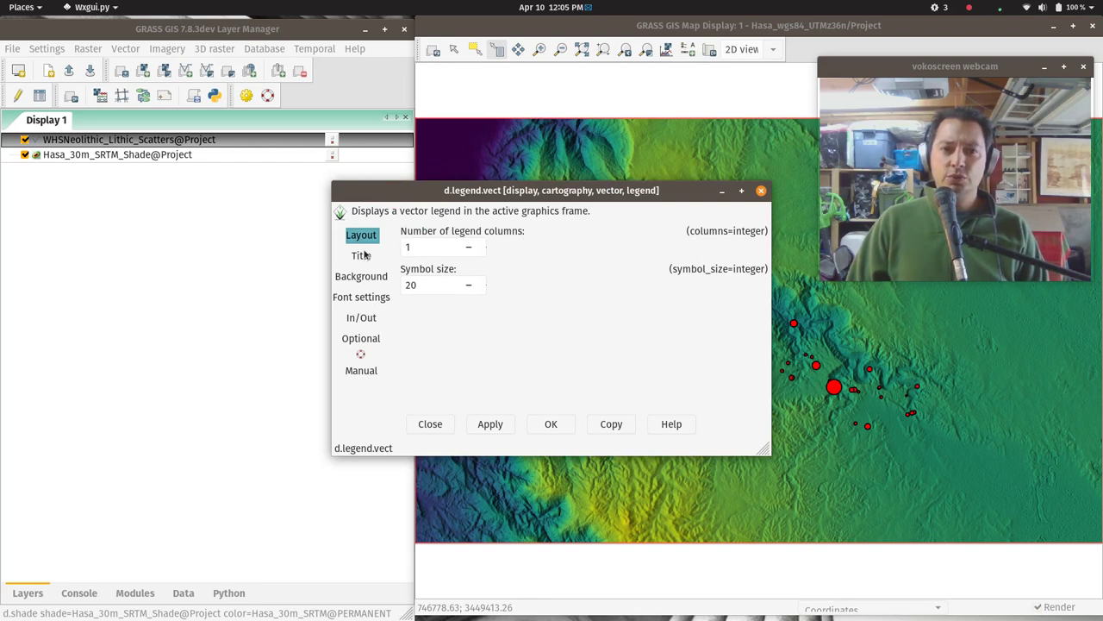
Review the d.legend.vect option tabs and draw the legend at position 10,40.
{"action": "left_click", "coordinate": [365, 319]}
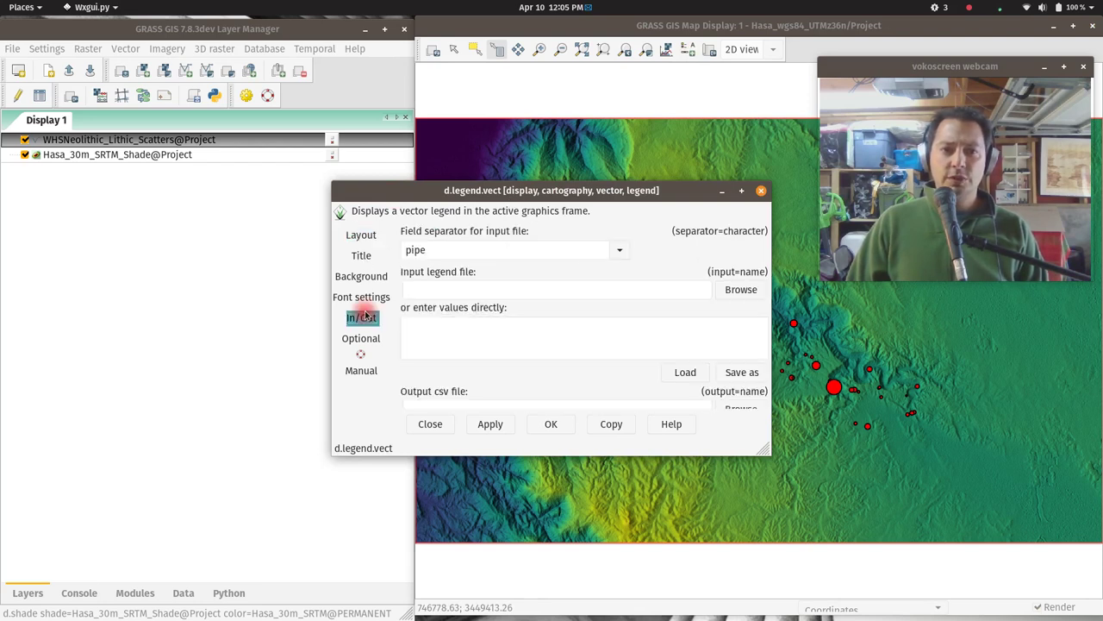
{"action": "left_click", "coordinate": [371, 297]}
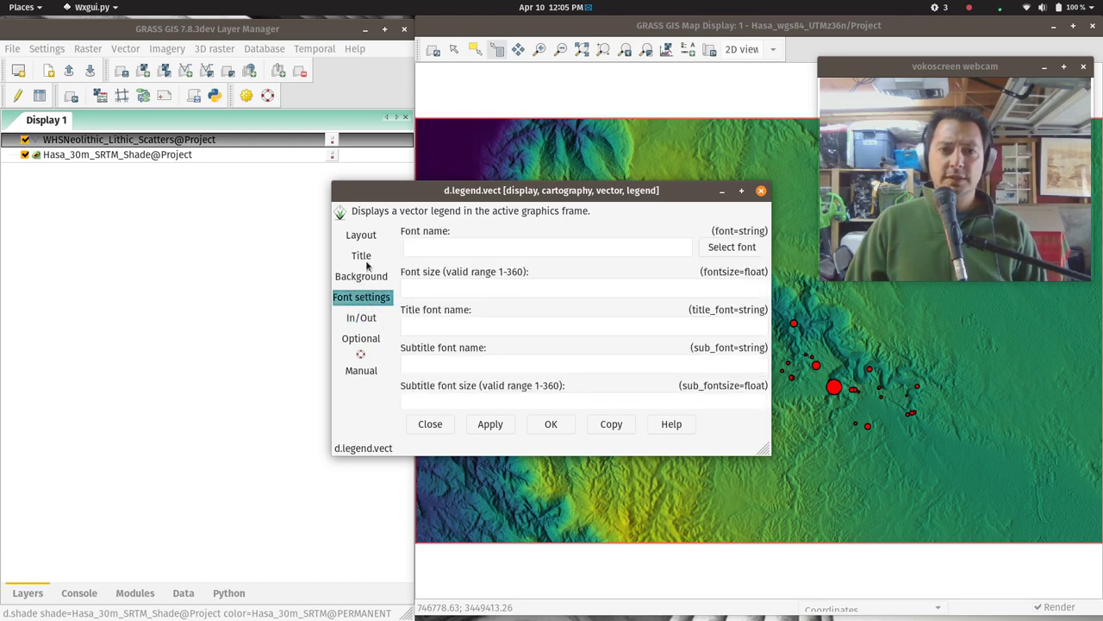
{"action": "left_click", "coordinate": [369, 252]}
{"action": "left_click", "coordinate": [372, 237]}
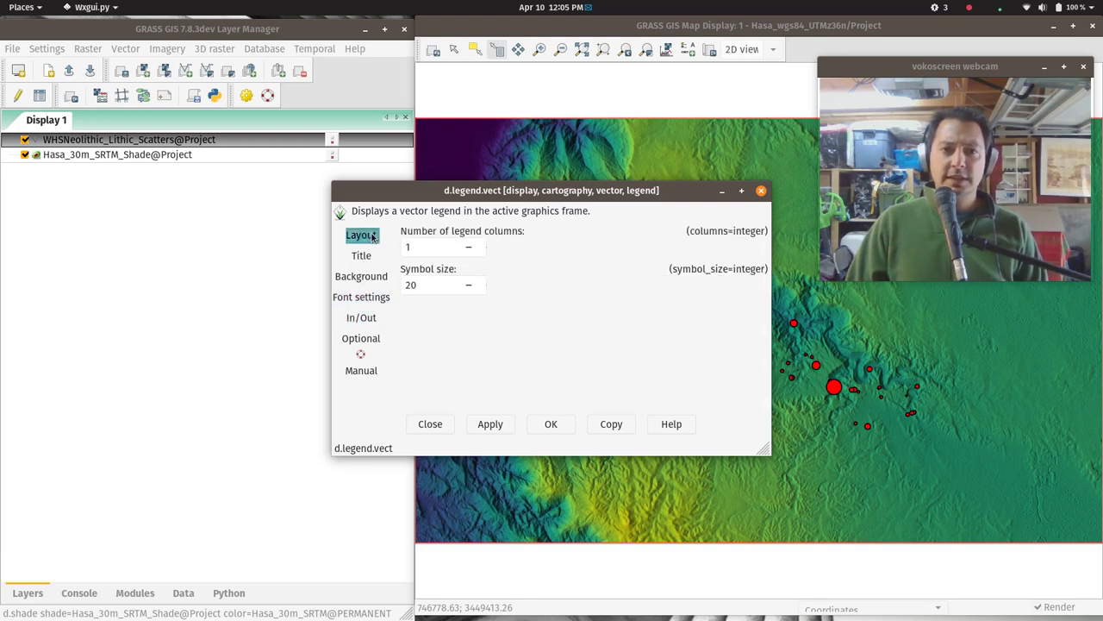
{"action": "left_click", "coordinate": [363, 255]}
{"action": "left_click", "coordinate": [360, 277]}
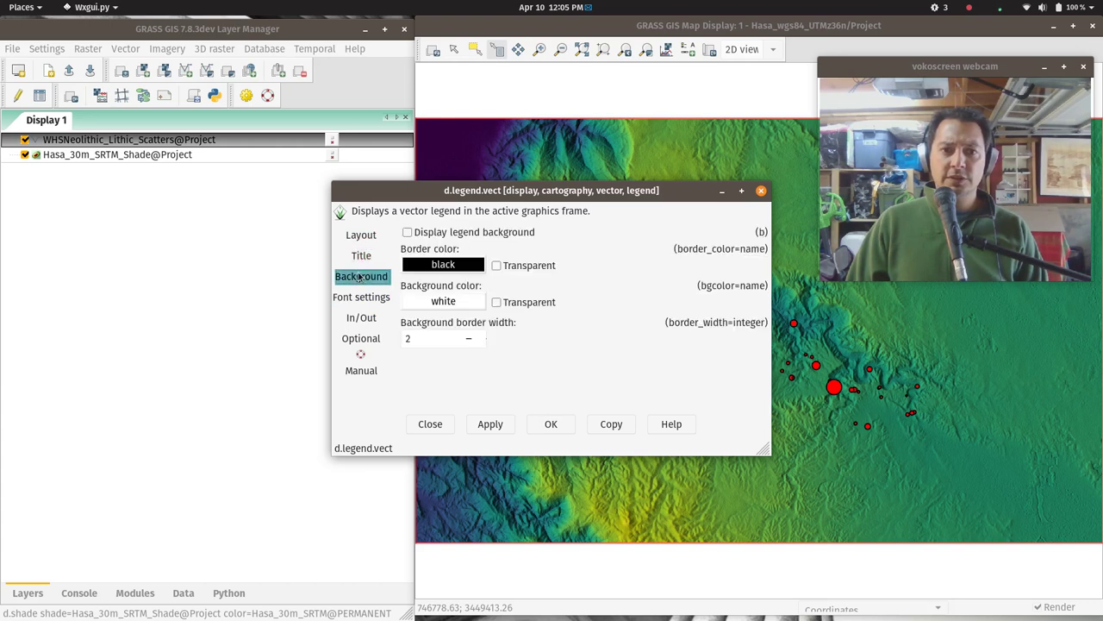
{"action": "left_click", "coordinate": [363, 298]}
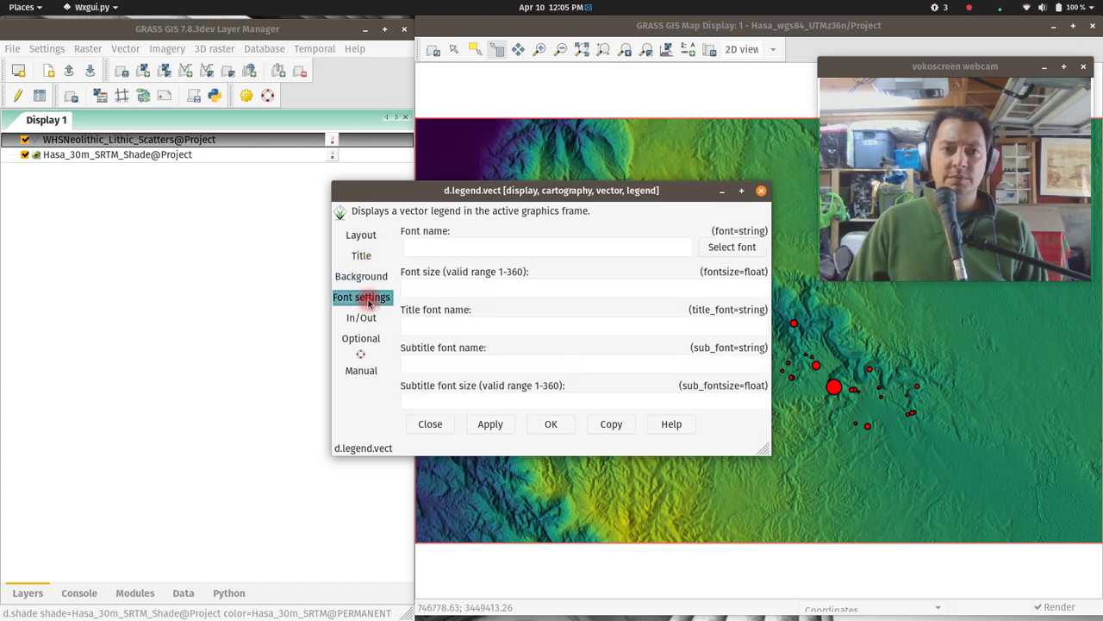
{"action": "left_click", "coordinate": [363, 319]}
{"action": "left_click", "coordinate": [360, 342]}
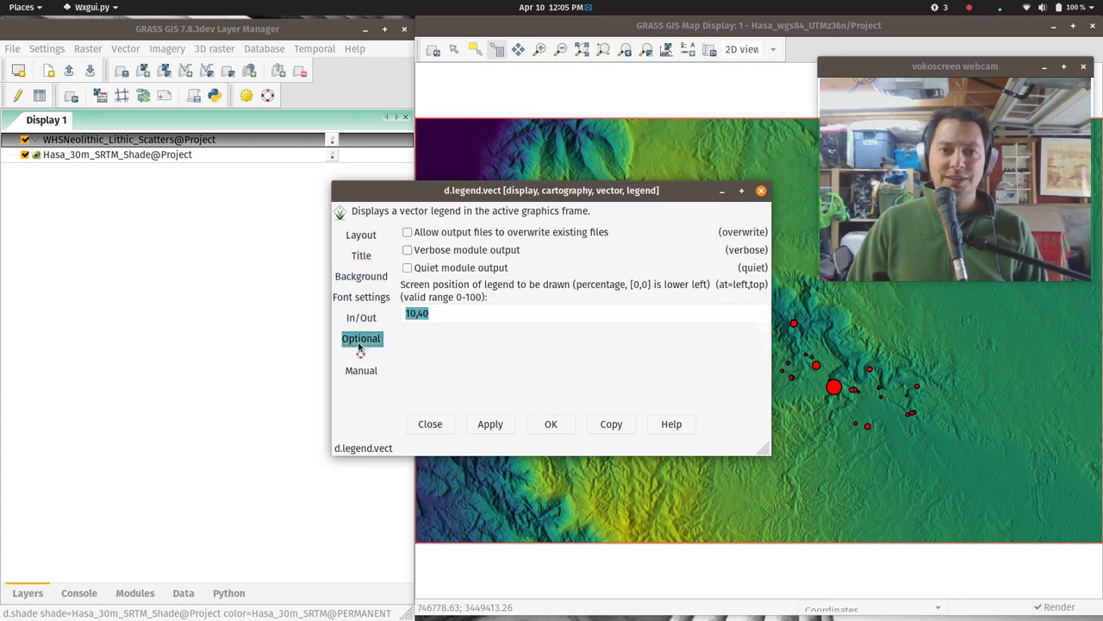
{"action": "left_click", "coordinate": [490, 424]}
Close the legend settings and switch the map display to selection mode.
{"action": "left_click_drag", "start_coordinate": [587, 191], "coordinate": [231, 230]}
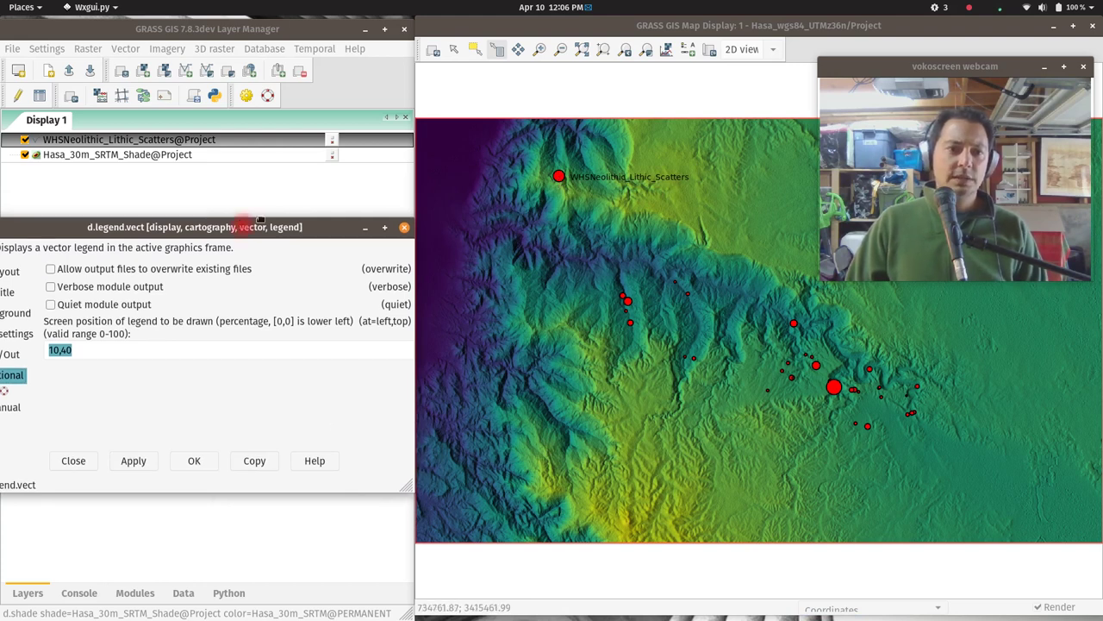
{"action": "left_click_drag", "start_coordinate": [243, 226], "coordinate": [360, 180]}
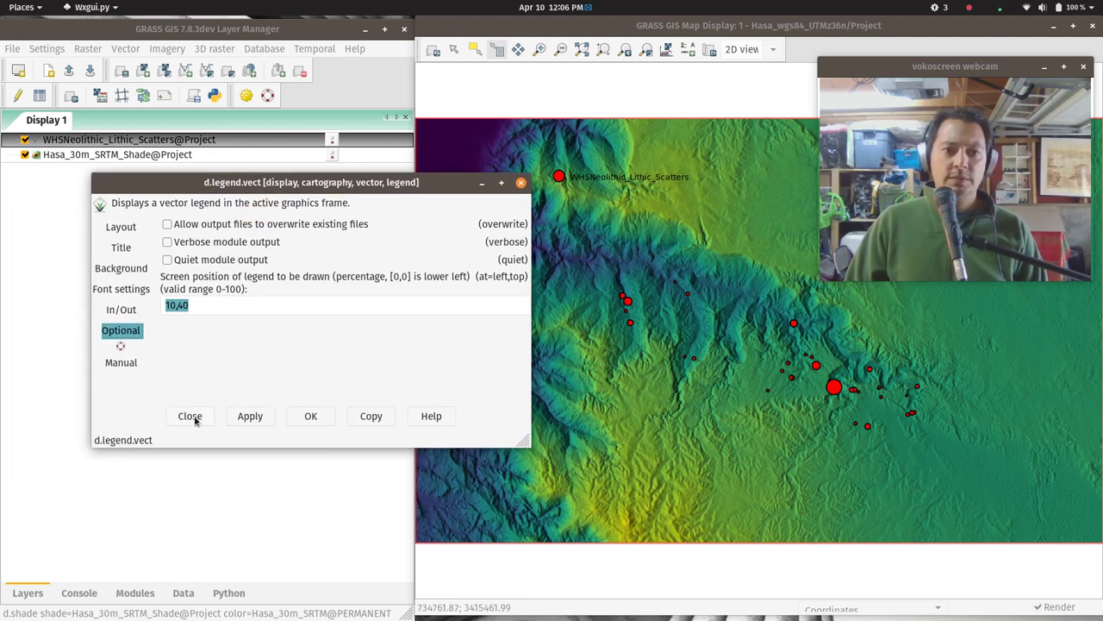
{"action": "left_click", "coordinate": [309, 420]}
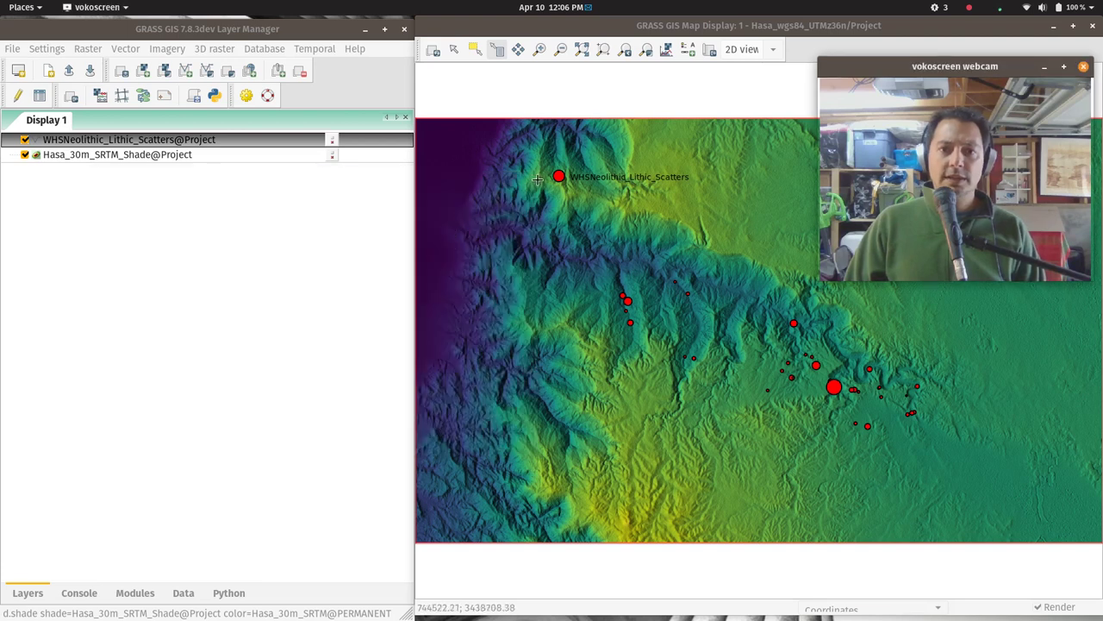
{"action": "left_click", "coordinate": [454, 49]}
Remove the vector legend through its right-click menu on the Map Display.
{"action": "right_click", "coordinate": [569, 177]}
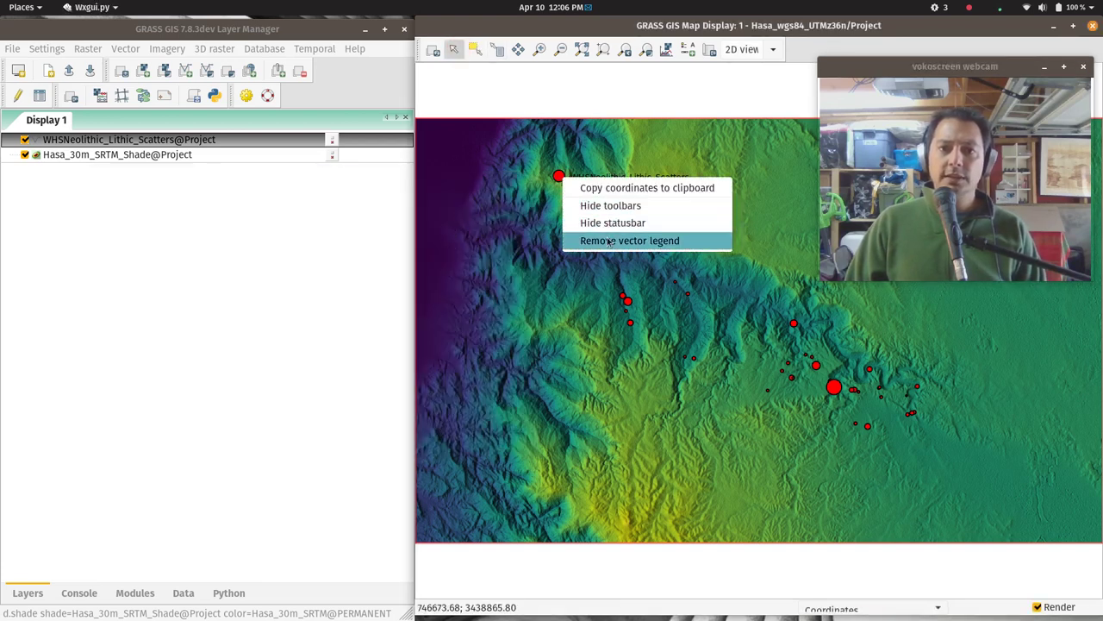
{"action": "left_click", "coordinate": [608, 241]}
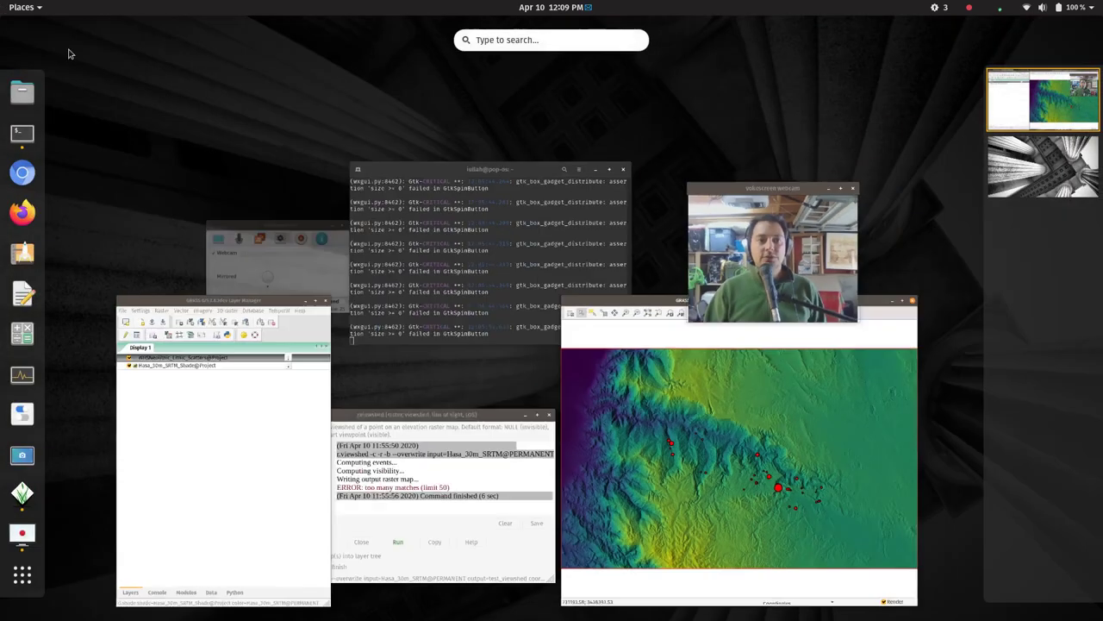
Launch Raster > Terrain analysis > Visibility (r.viewshed) and enlarge its dialog beside the map.
{"action": "mouse_move", "coordinate": [0, 0]}
{"action": "left_click", "coordinate": [179, 353]}
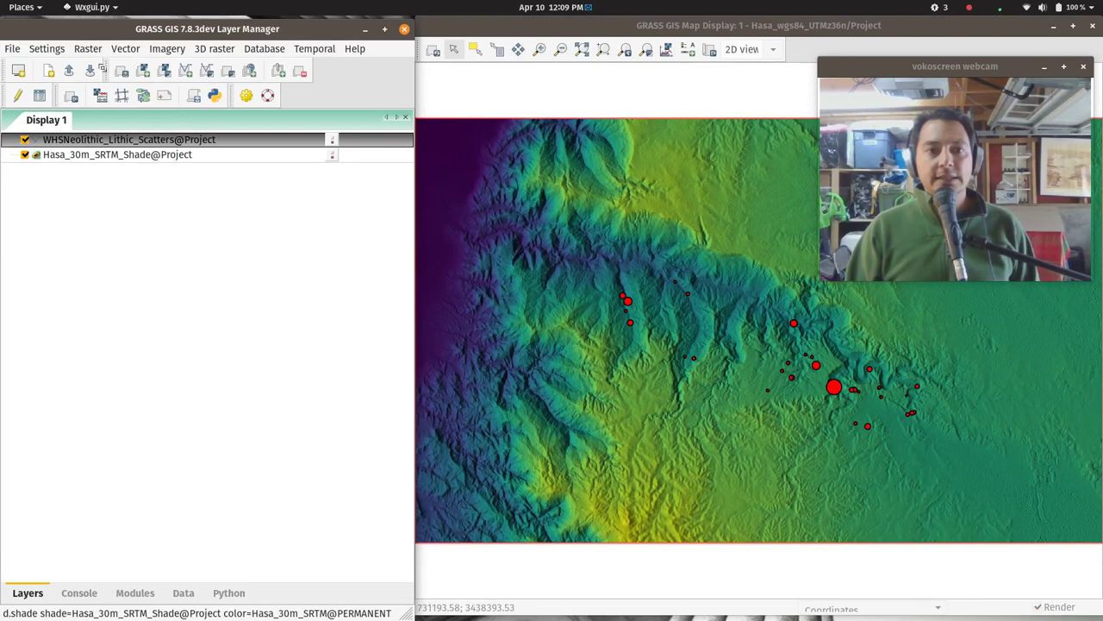
{"action": "left_click", "coordinate": [88, 52]}
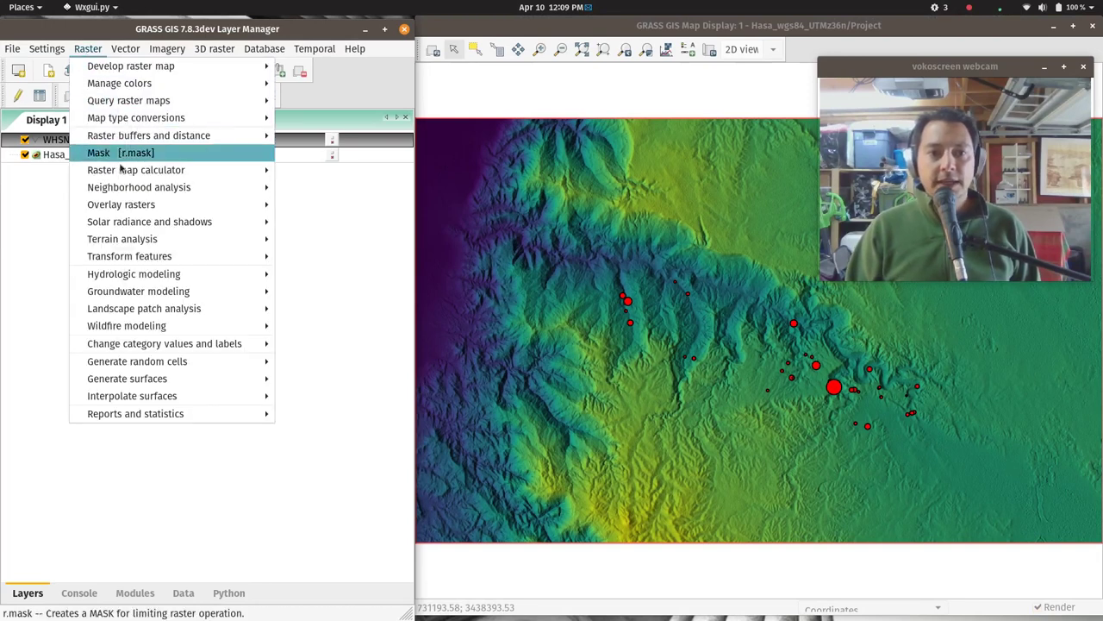
{"action": "mouse_move", "coordinate": [176, 239]}
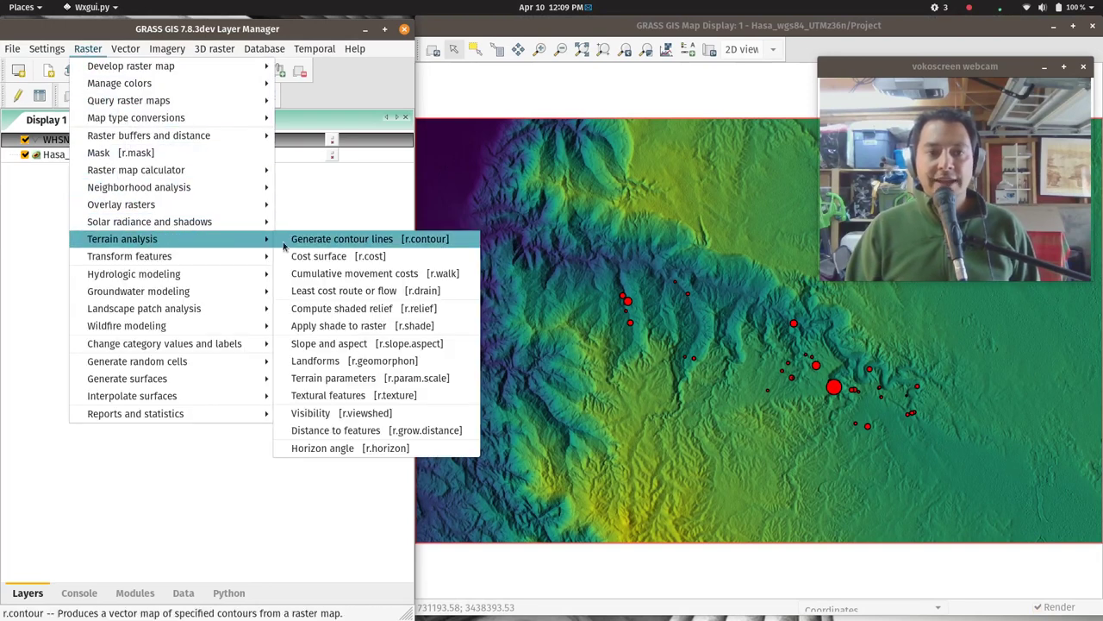
{"action": "left_click", "coordinate": [374, 417]}
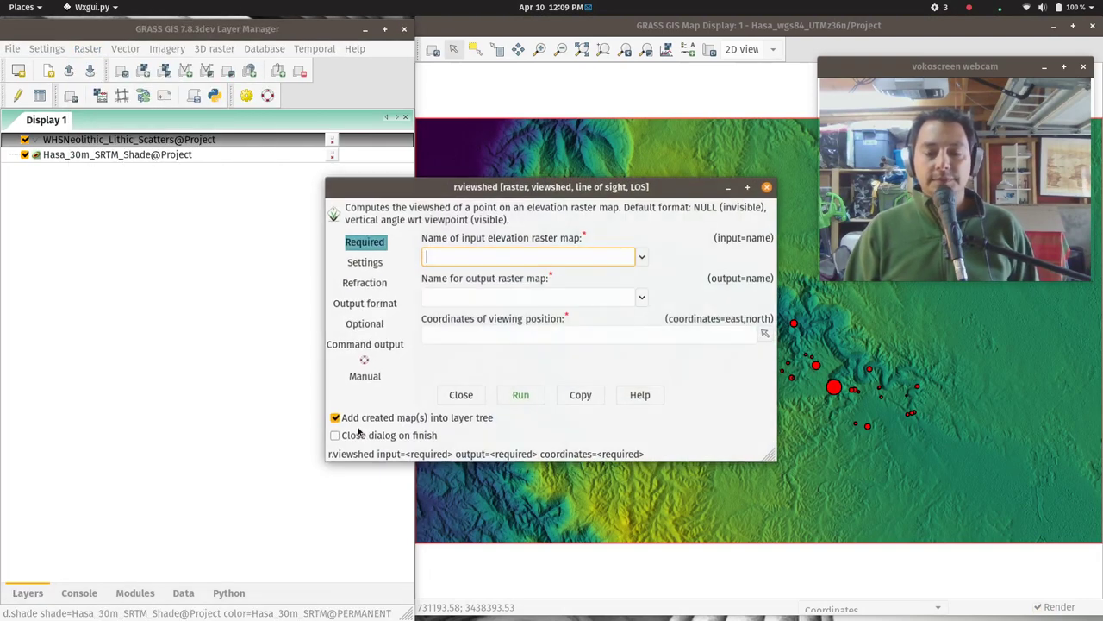
{"action": "left_click_drag", "start_coordinate": [554, 187], "coordinate": [256, 168]}
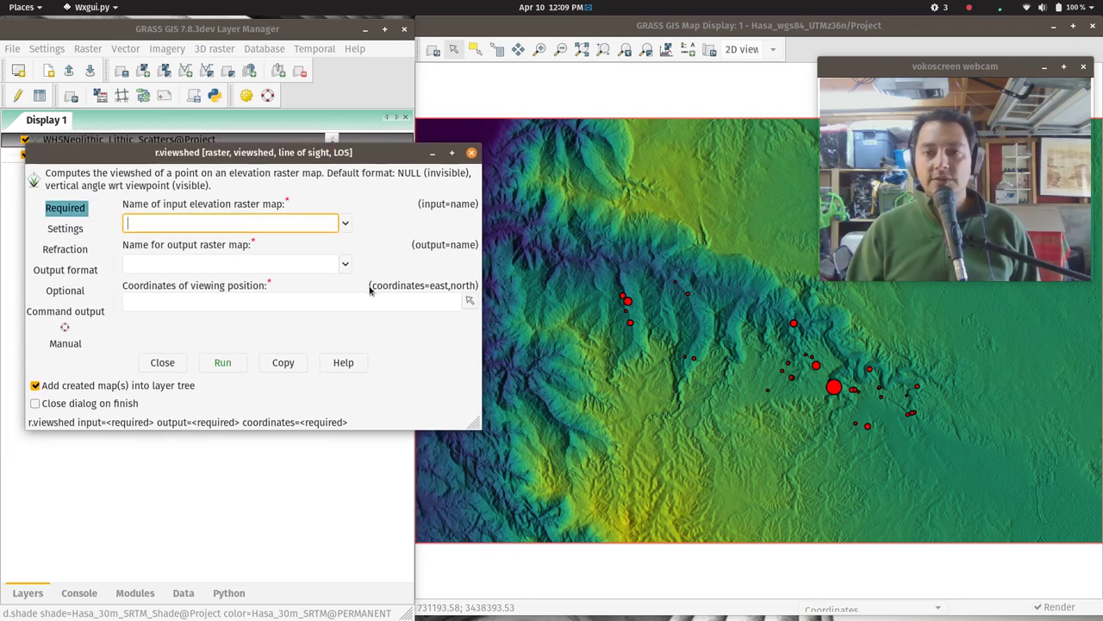
{"action": "left_click_drag", "start_coordinate": [462, 429], "coordinate": [419, 563]}
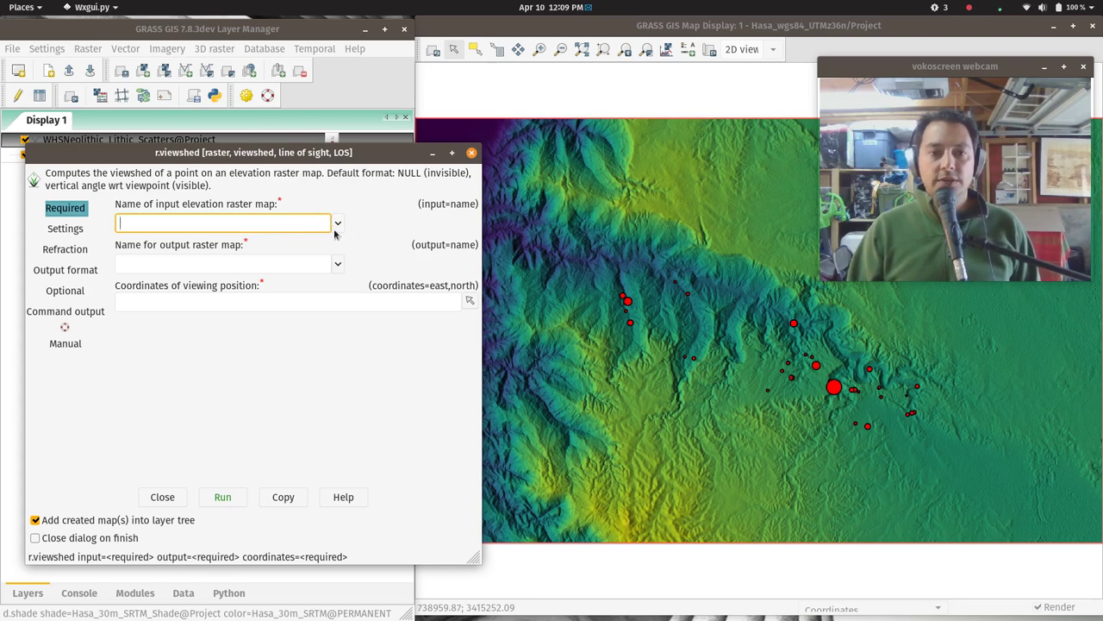
Choose Hasa_30m_SRTM from the PERMANENT mapset as the r.viewshed input elevation raster.
{"action": "left_click", "coordinate": [338, 223]}
{"action": "scroll", "coordinate": [291, 367], "scroll_direction": "down", "scroll_amount": 2}
{"action": "scroll", "coordinate": [291, 366], "scroll_direction": "down", "scroll_amount": 1}
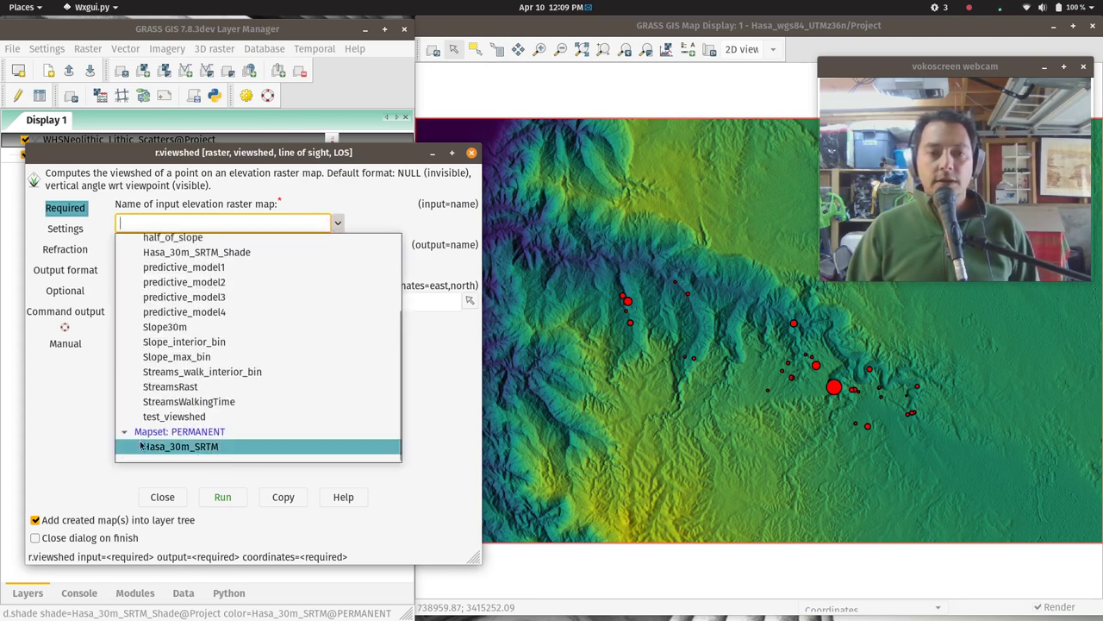
{"action": "left_click", "coordinate": [173, 447]}
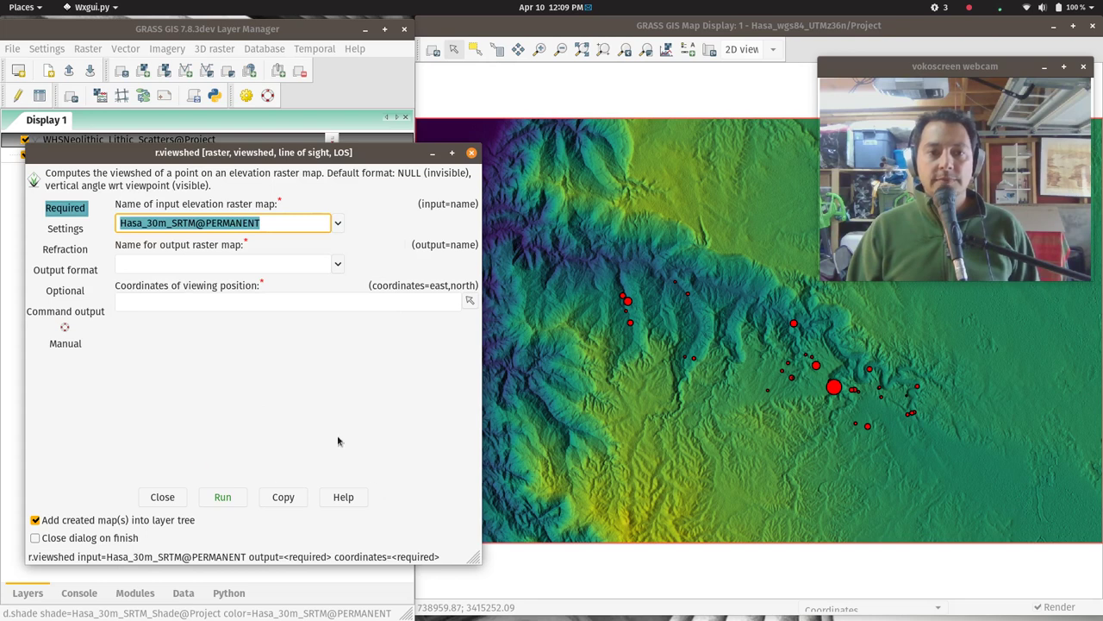
{"action": "left_click", "coordinate": [276, 263]}
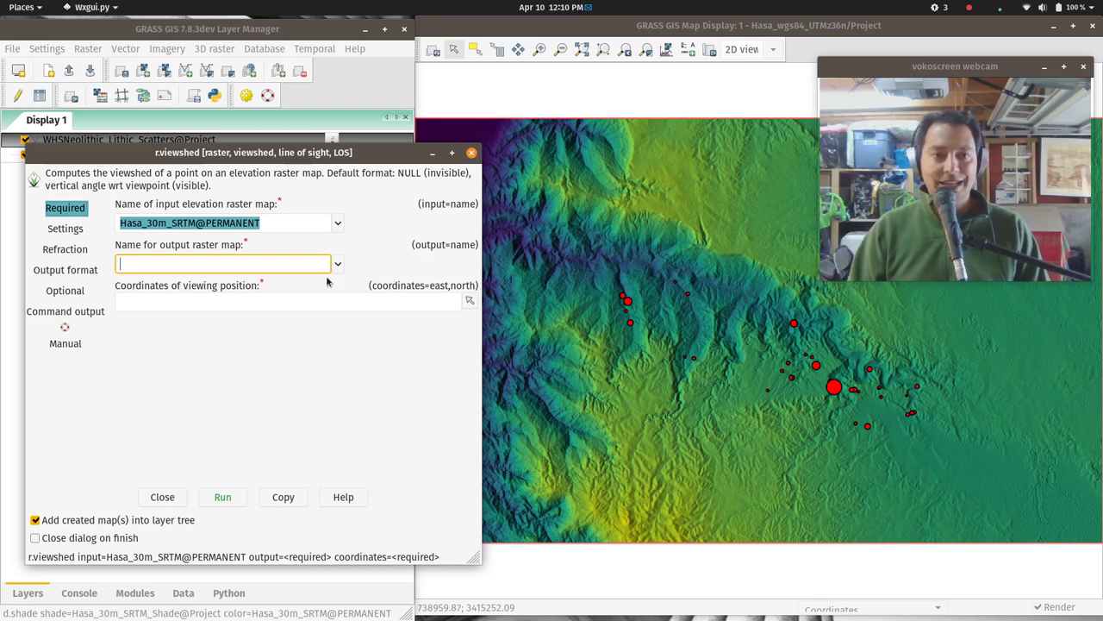
Query a lithic scatter site on the map and expand its attribute values.
{"action": "left_click", "coordinate": [499, 50]}
{"action": "left_click", "coordinate": [498, 50]}
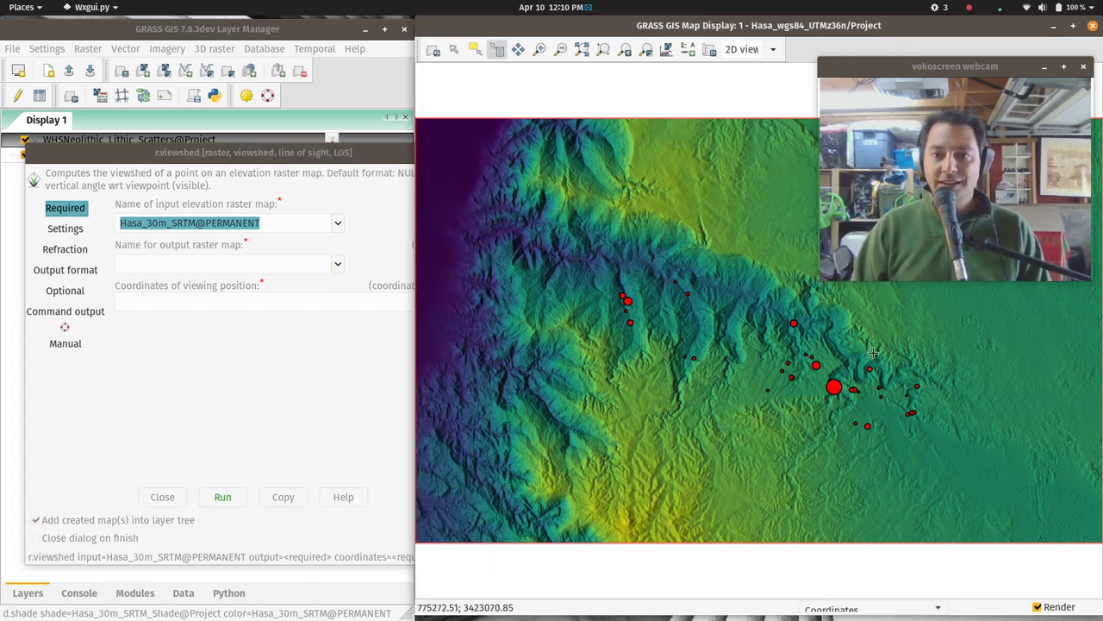
{"action": "left_click", "coordinate": [834, 387]}
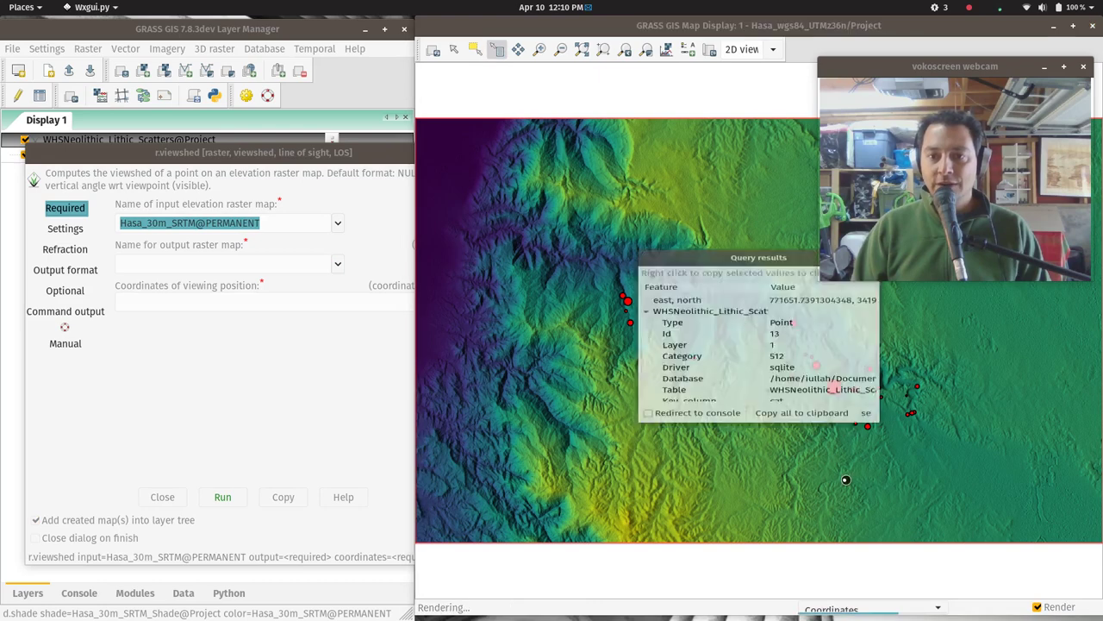
{"action": "left_click_drag", "start_coordinate": [732, 229], "coordinate": [582, 166]}
{"action": "scroll", "coordinate": [606, 263], "scroll_direction": "down", "scroll_amount": 5}
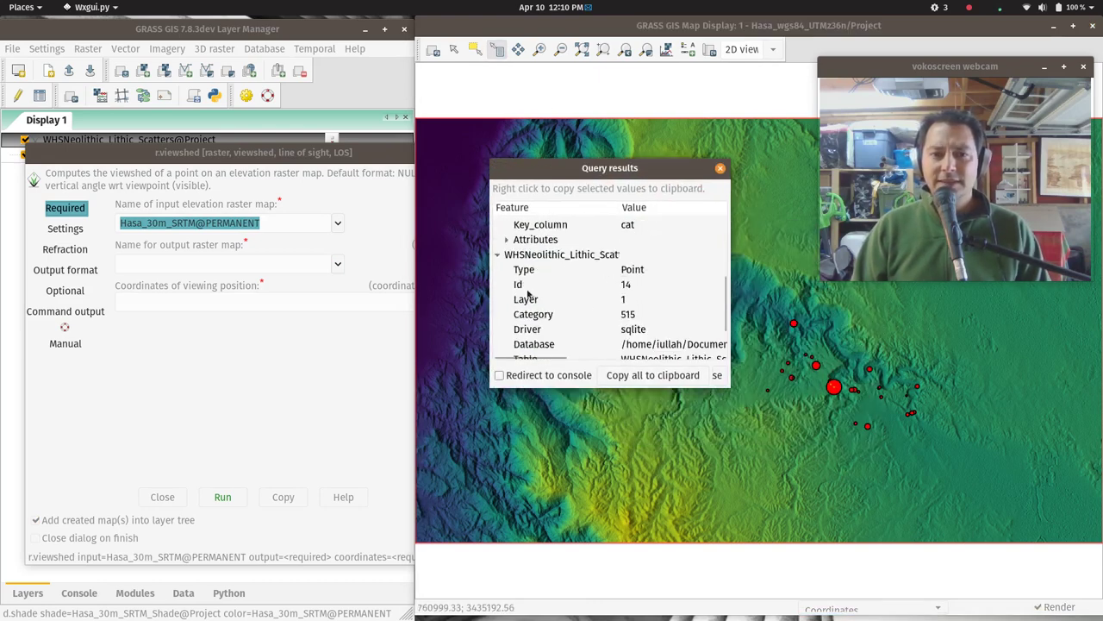
{"action": "scroll", "coordinate": [568, 328], "scroll_direction": "down", "scroll_amount": 2}
{"action": "left_click", "coordinate": [506, 330]}
{"action": "scroll", "coordinate": [504, 315], "scroll_direction": "down", "scroll_amount": 3}
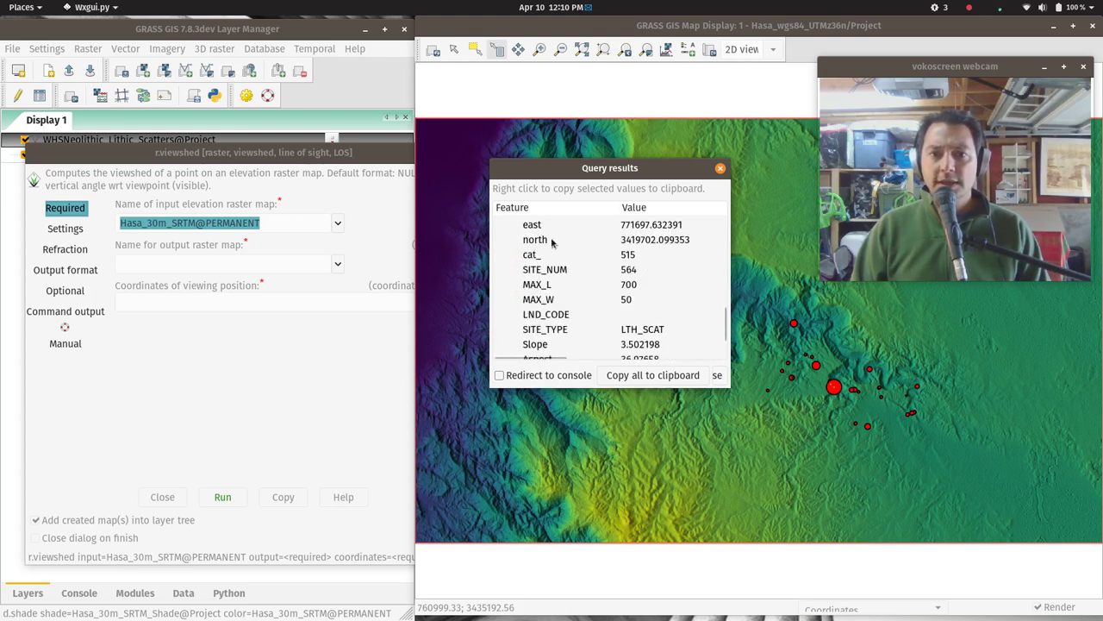
{"action": "scroll", "coordinate": [543, 281], "scroll_direction": "up", "scroll_amount": 1}
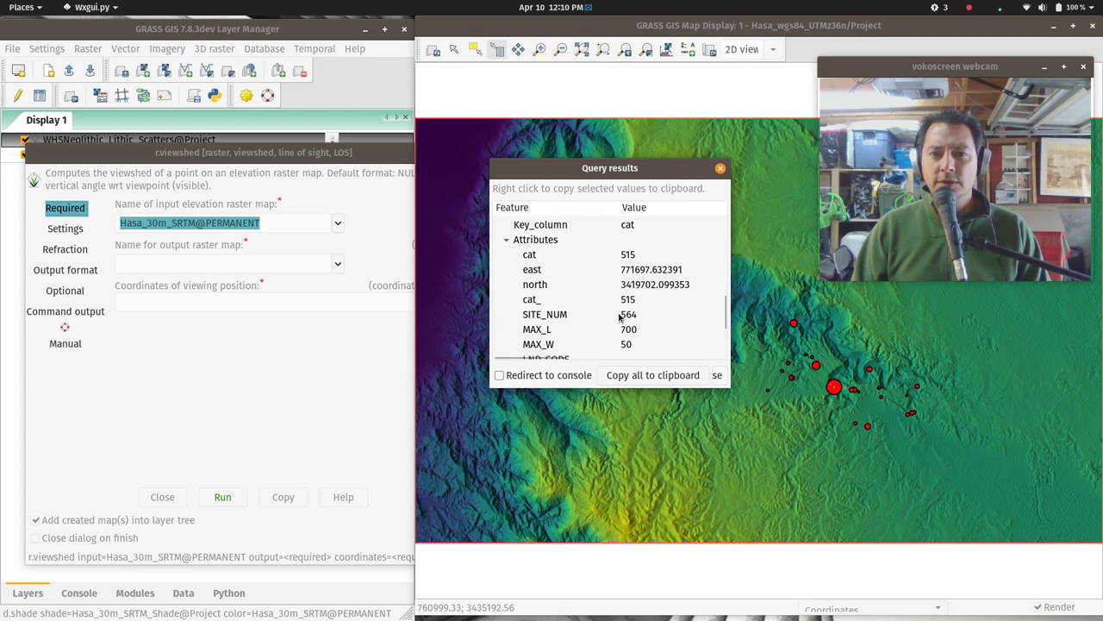
Name the viewshed output map site_564_vshed.
{"action": "left_click", "coordinate": [176, 264]}
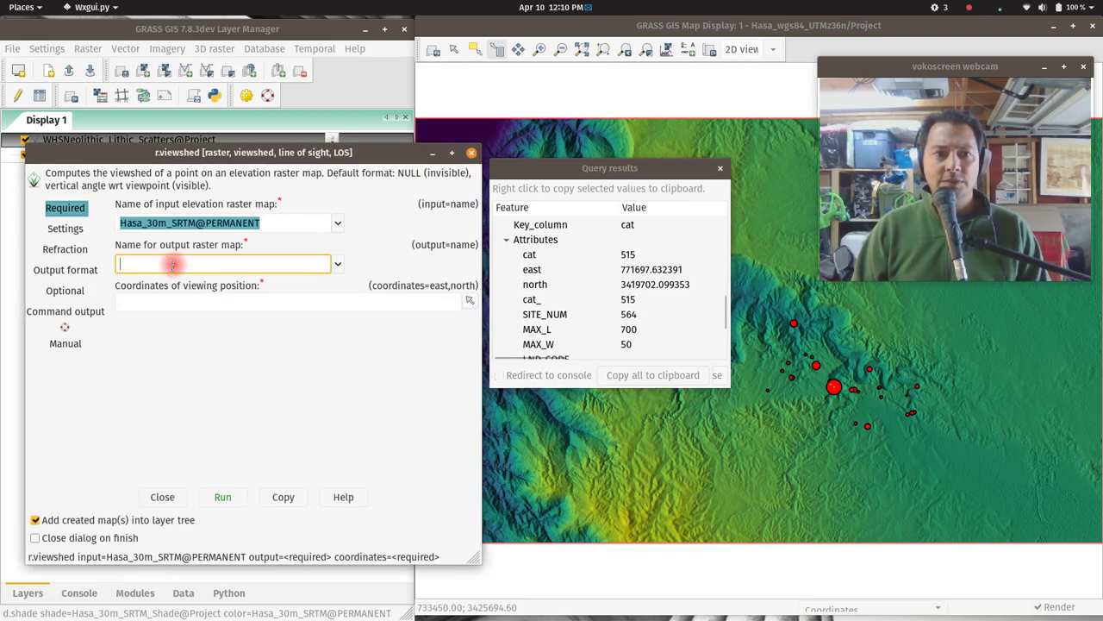
{"action": "type", "text": "site"}
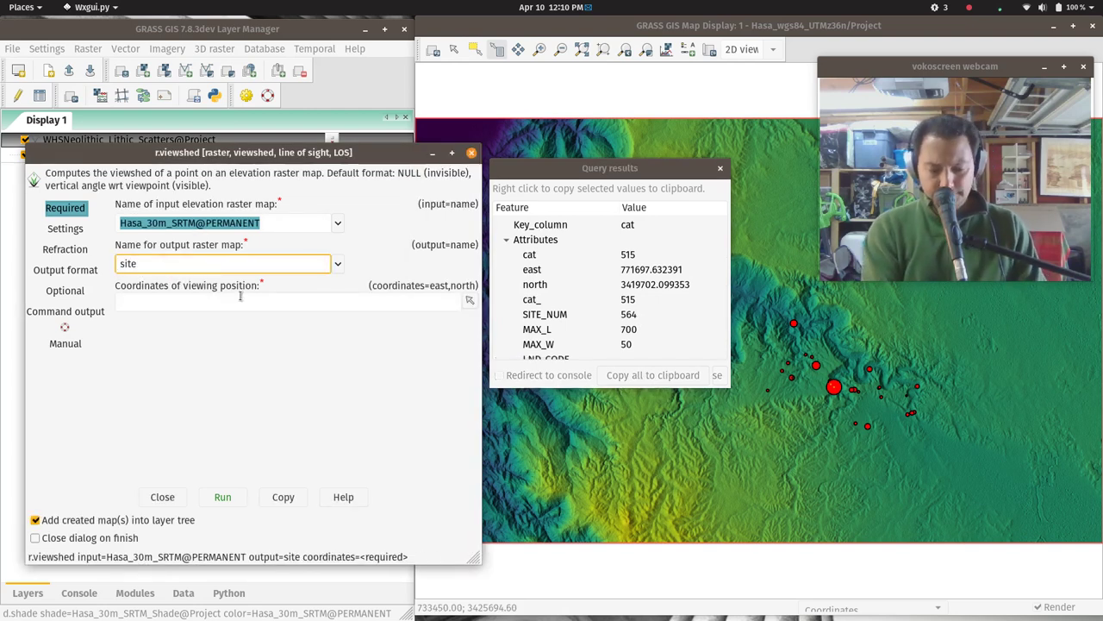
{"action": "type", "text": "_564"}
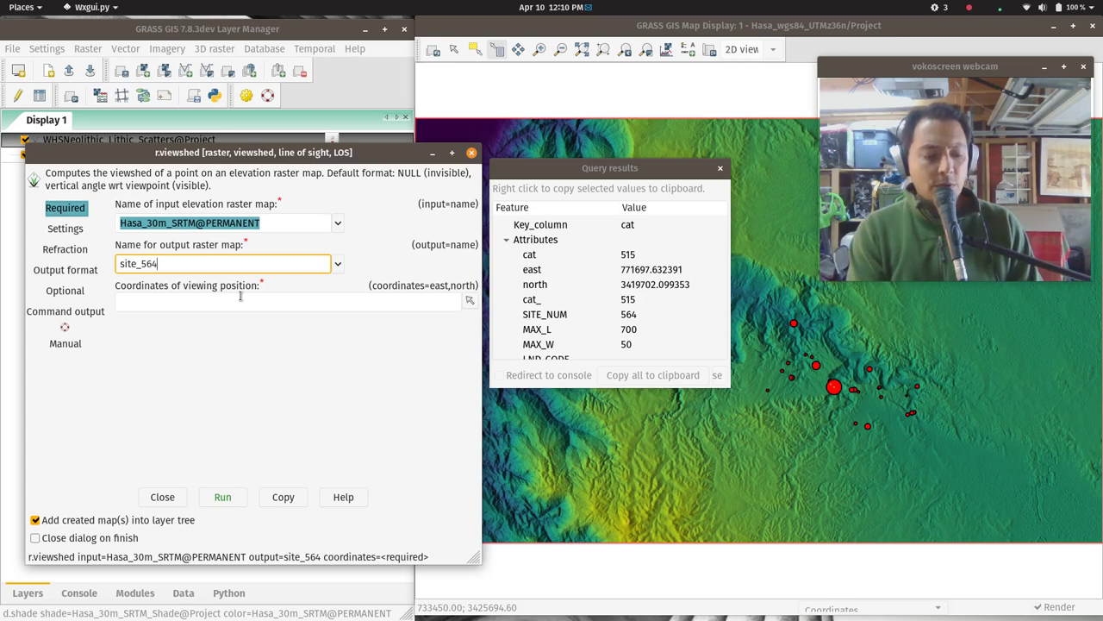
{"action": "type", "text": "_vshed"}
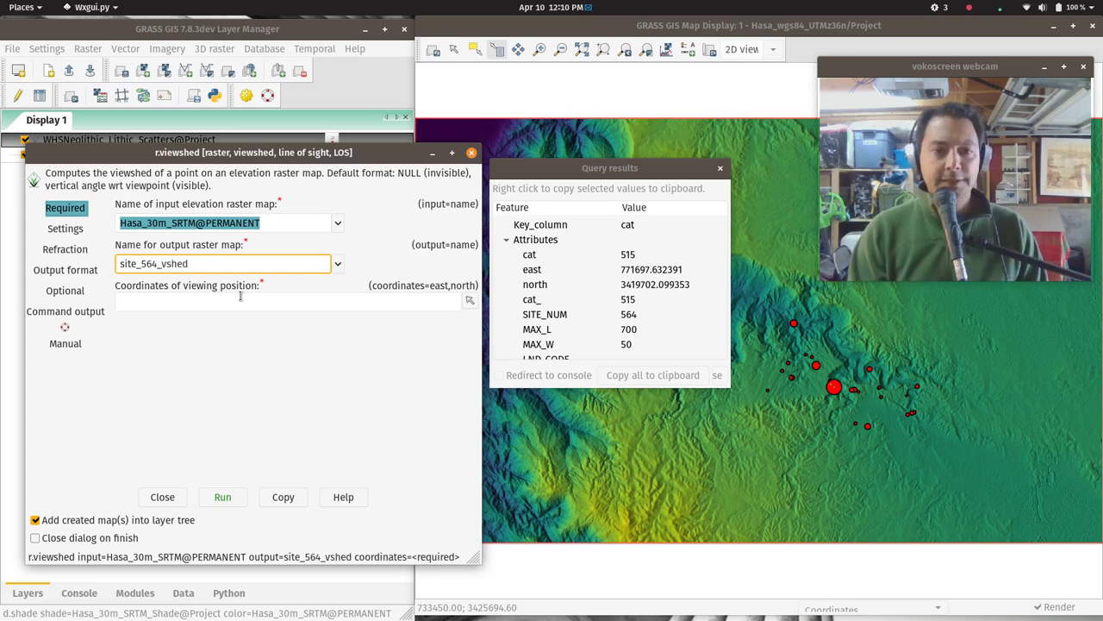
{"action": "left_click", "coordinate": [218, 299]}
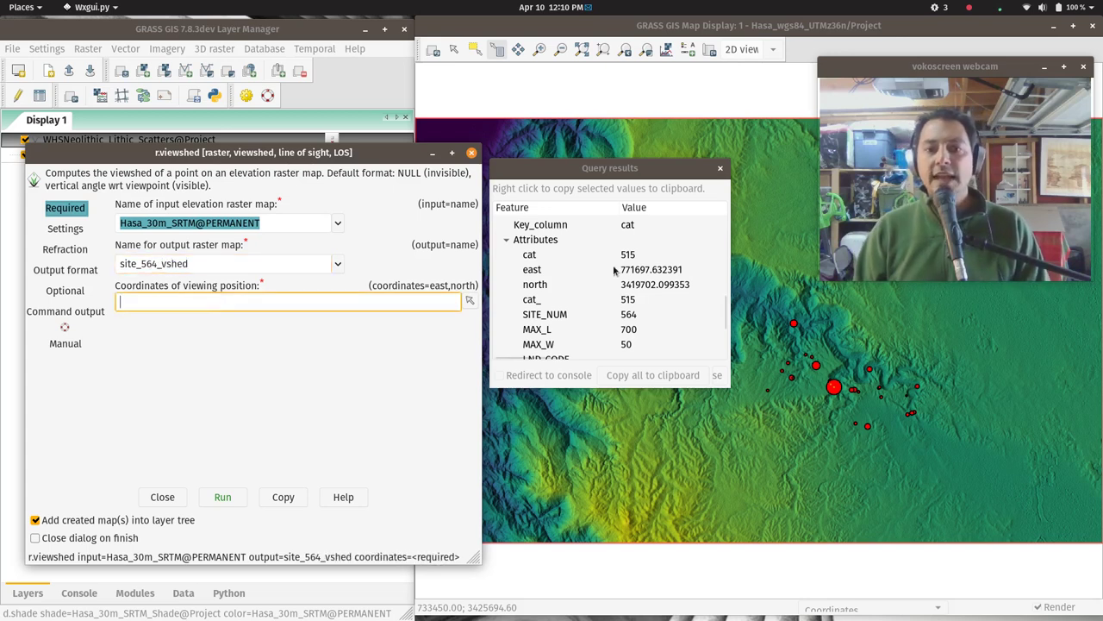
Copy the site's east, north values from Query results into the viewing coordinates field.
{"action": "scroll", "coordinate": [641, 256], "scroll_direction": "up", "scroll_amount": 3}
{"action": "scroll", "coordinate": [641, 256], "scroll_direction": "up", "scroll_amount": 3}
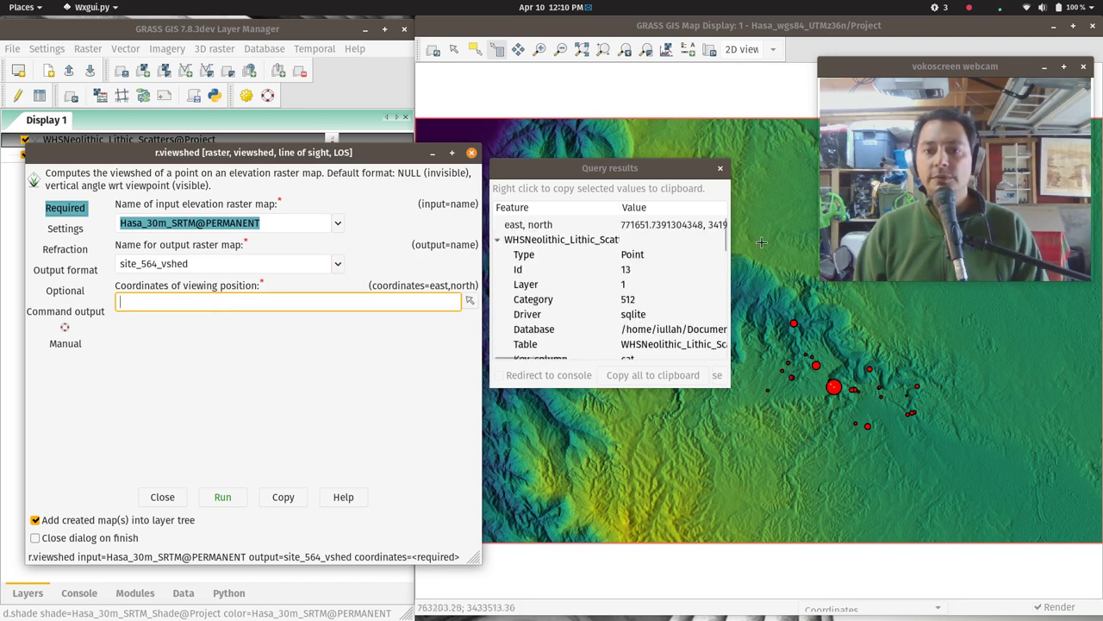
{"action": "left_click", "coordinate": [642, 224]}
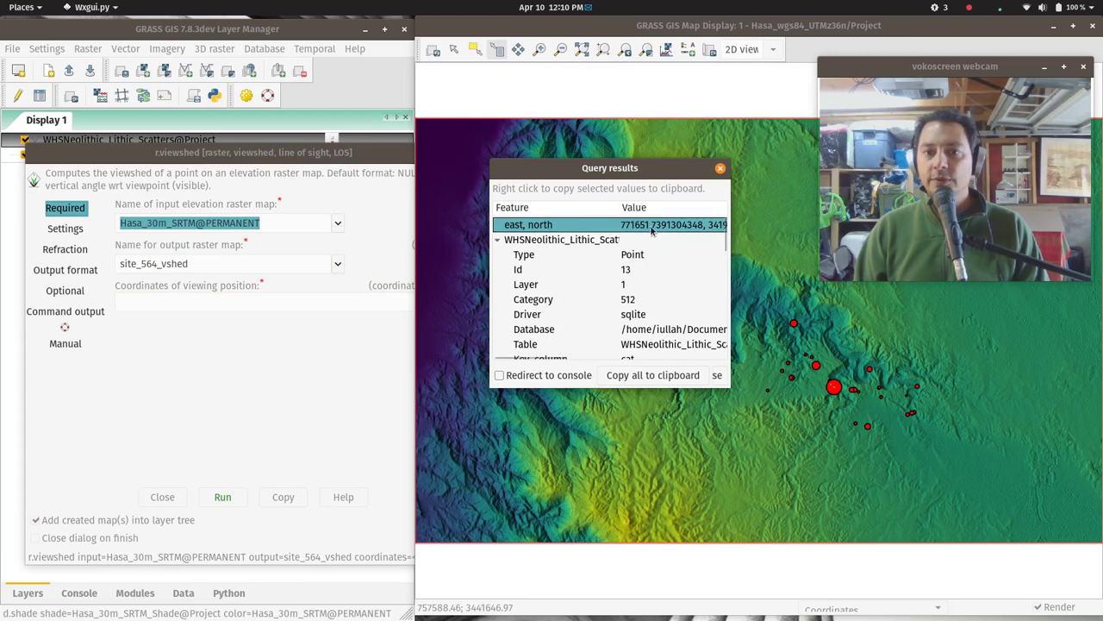
{"action": "right_click", "coordinate": [652, 228]}
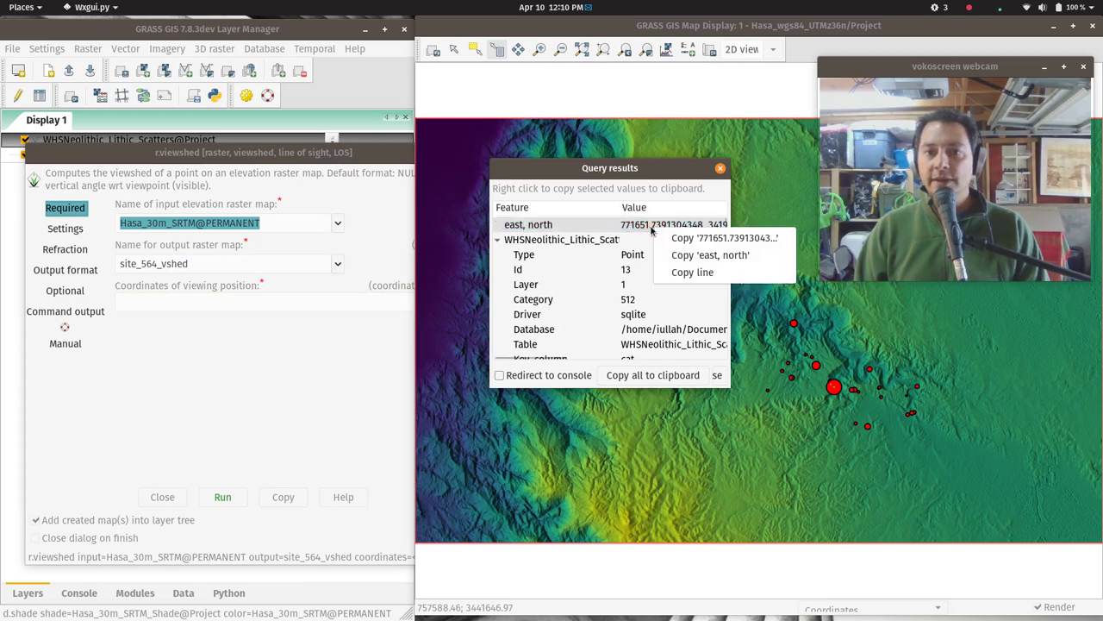
{"action": "left_click", "coordinate": [701, 239]}
{"action": "left_click", "coordinate": [179, 302]}
{"action": "right_click", "coordinate": [179, 301]}
{"action": "left_click", "coordinate": [214, 348]}
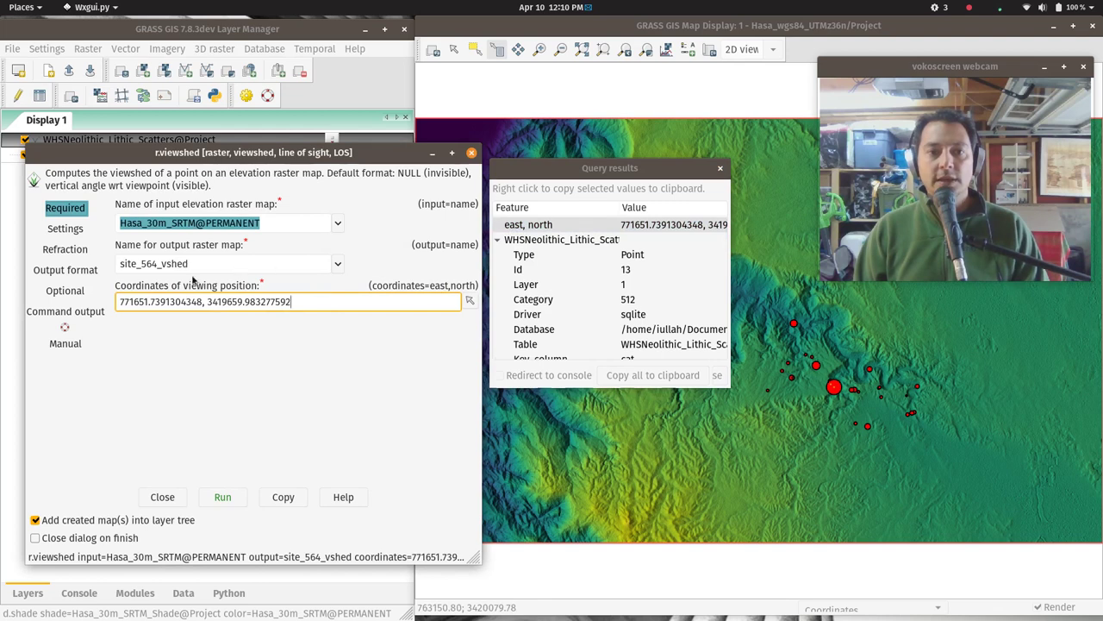
{"action": "left_click", "coordinate": [70, 233]}
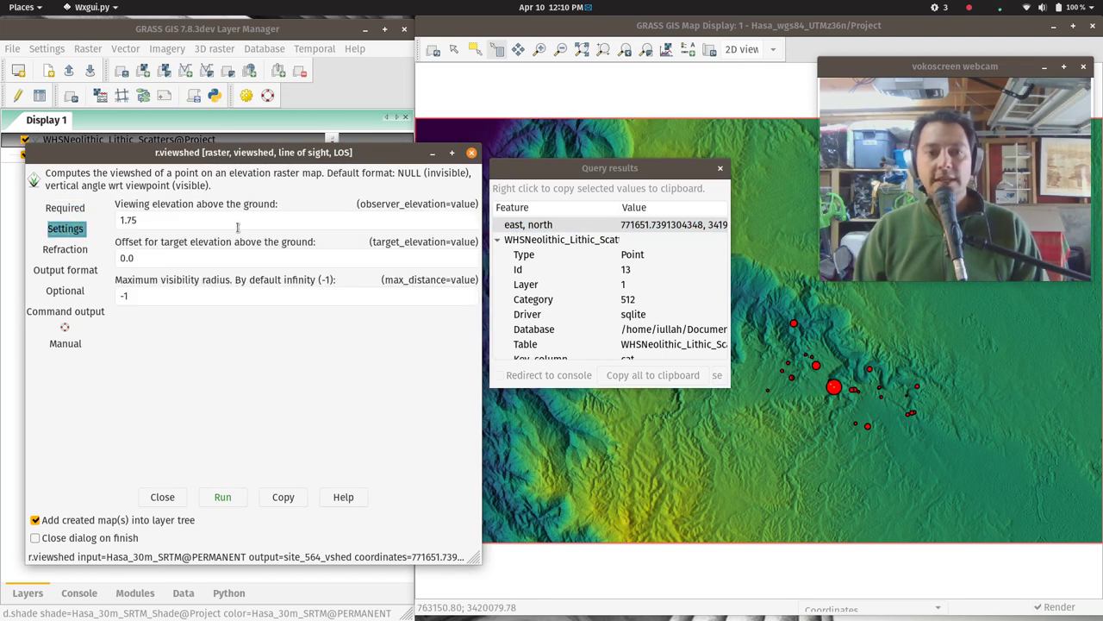
Keep observer elevation 1.75 and target offset 0.0, and change max_distance from -1 to 10000.
{"action": "left_click", "coordinate": [201, 222]}
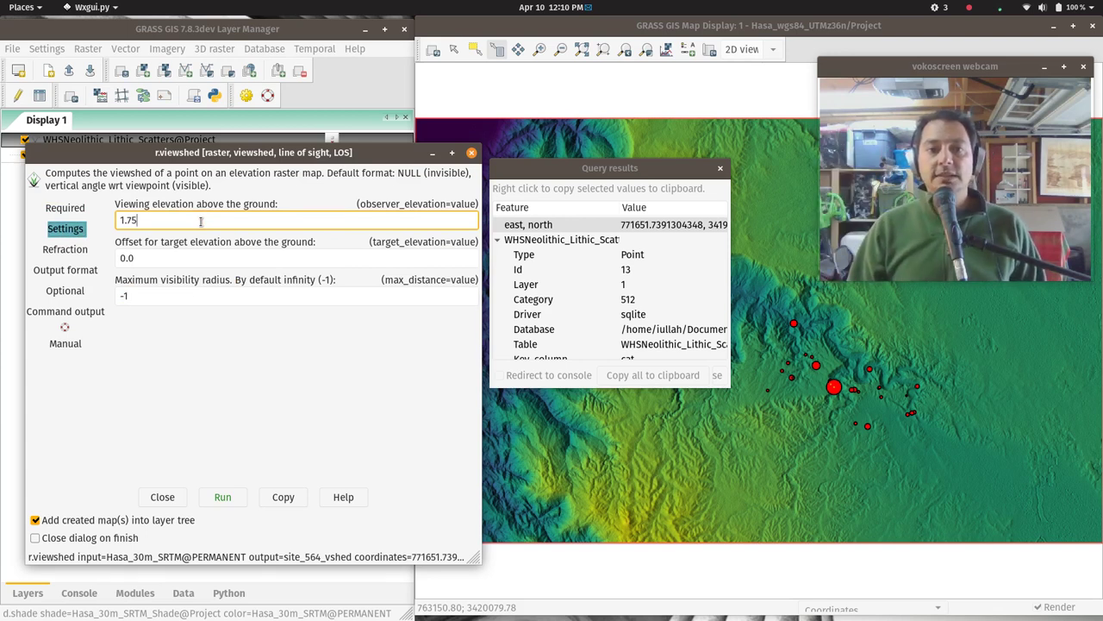
{"action": "triple_click", "coordinate": [186, 224]}
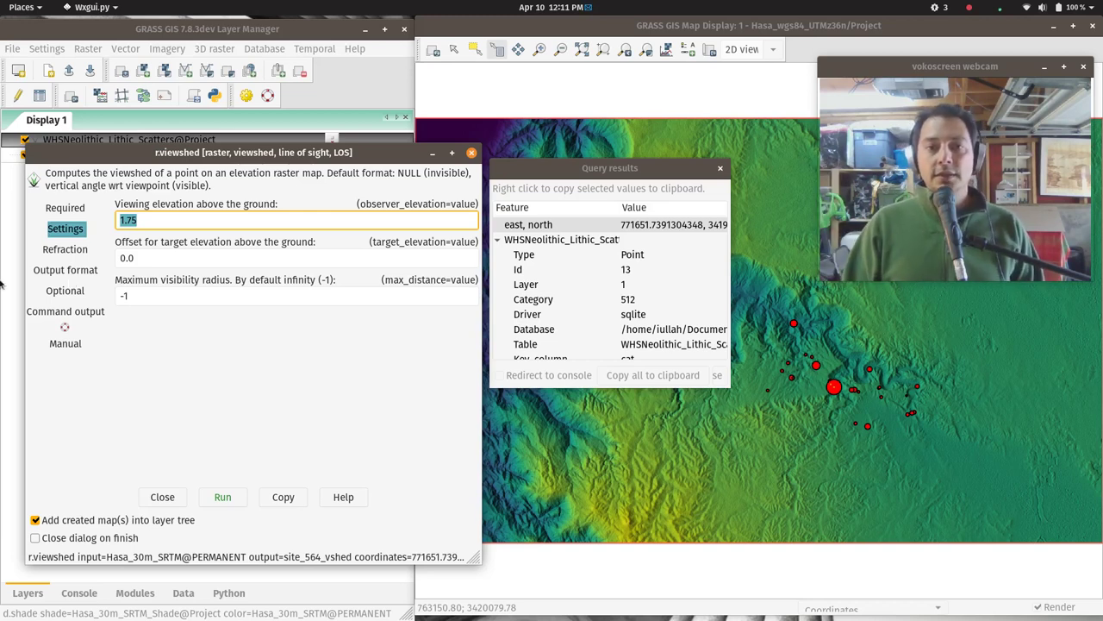
{"action": "left_click", "coordinate": [226, 258]}
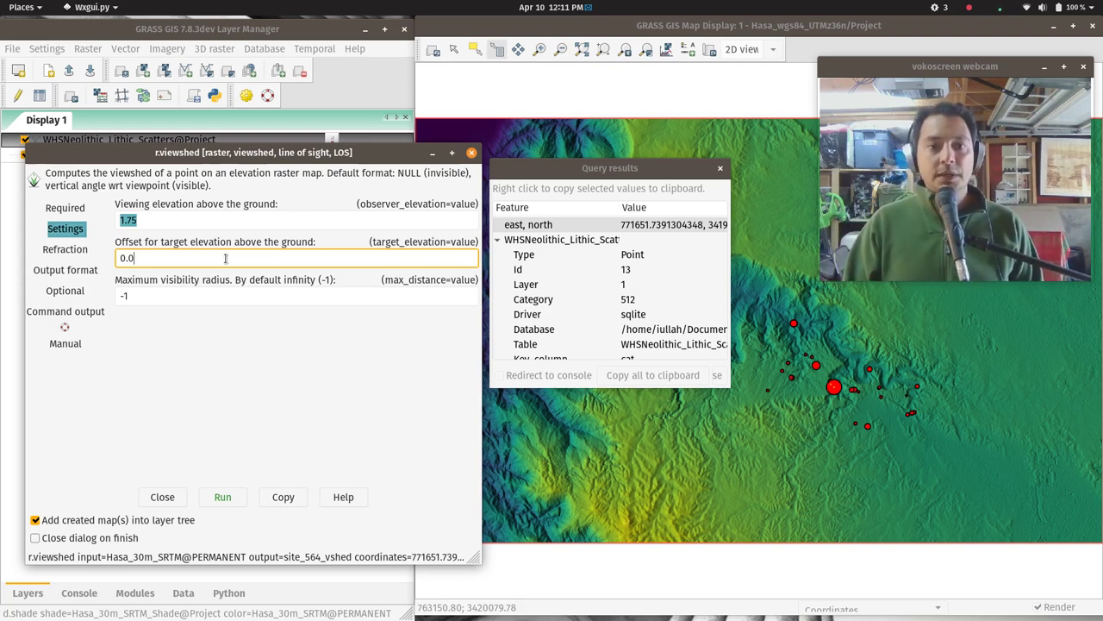
{"action": "left_click", "coordinate": [229, 296]}
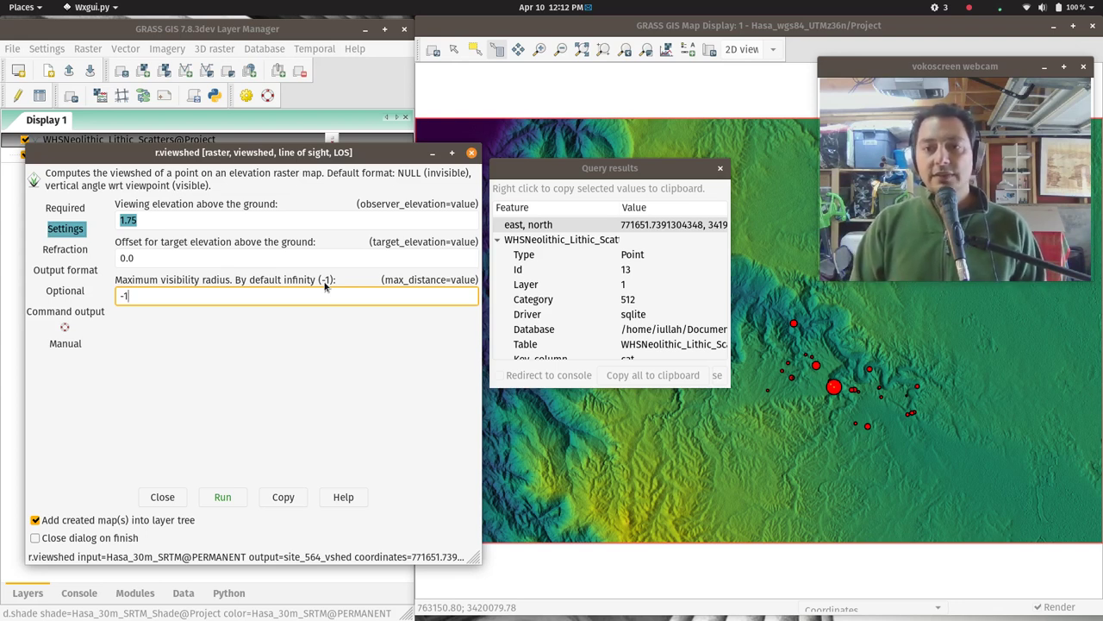
{"action": "key", "text": "BackSpace"}
{"action": "key", "text": "BackSpace"}
{"action": "type", "text": "10000"}
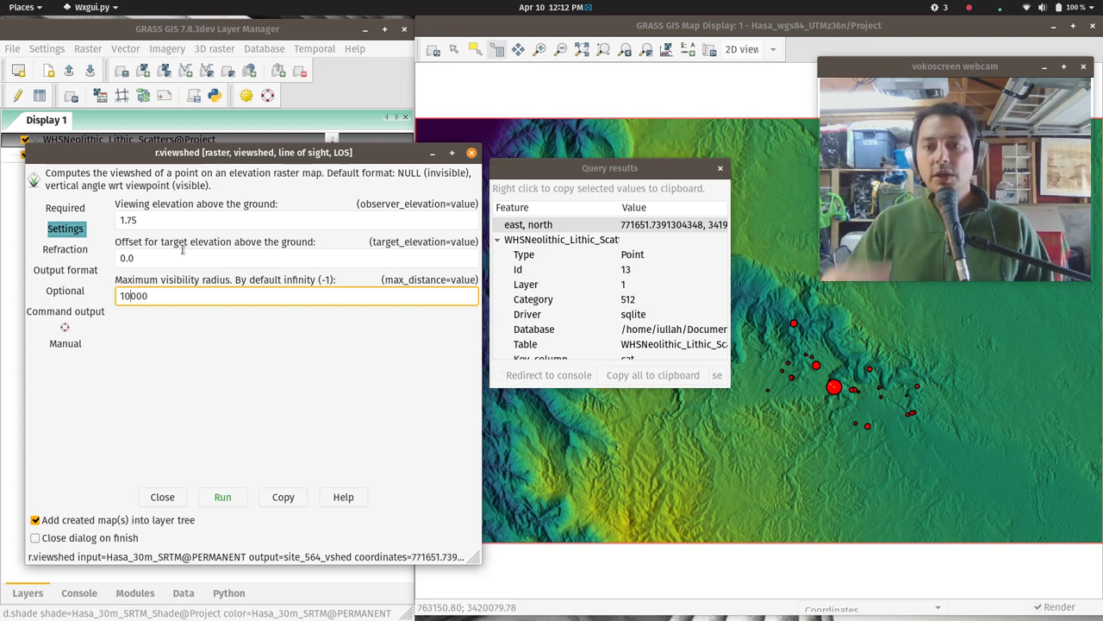
Turn on the -r atmospheric refraction and -c earth curvature flags.
{"action": "left_click", "coordinate": [71, 252]}
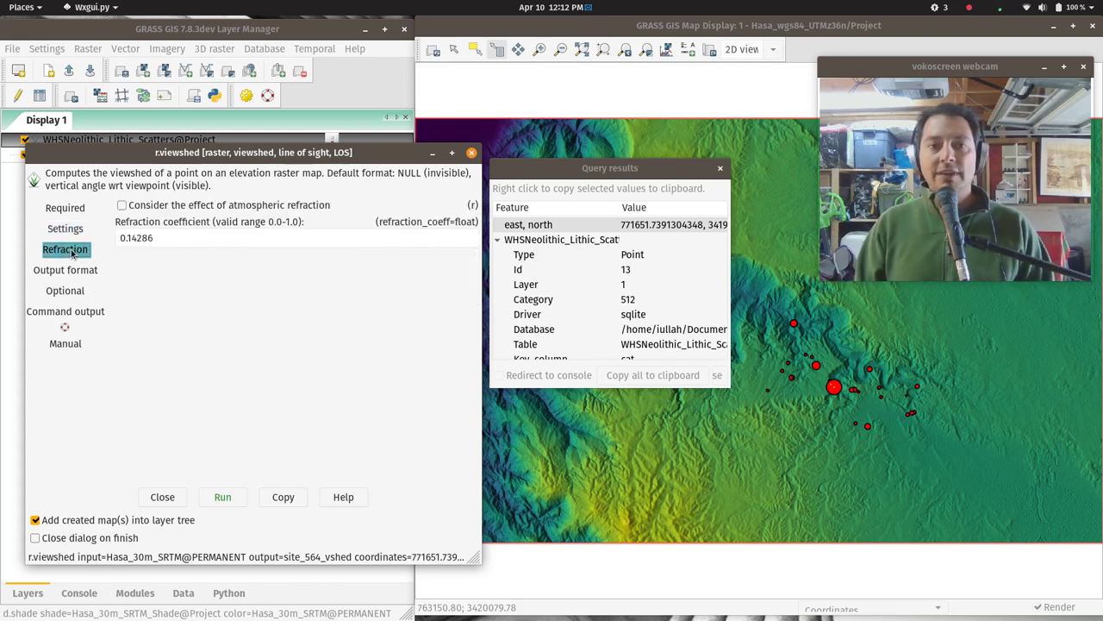
{"action": "left_click", "coordinate": [121, 205]}
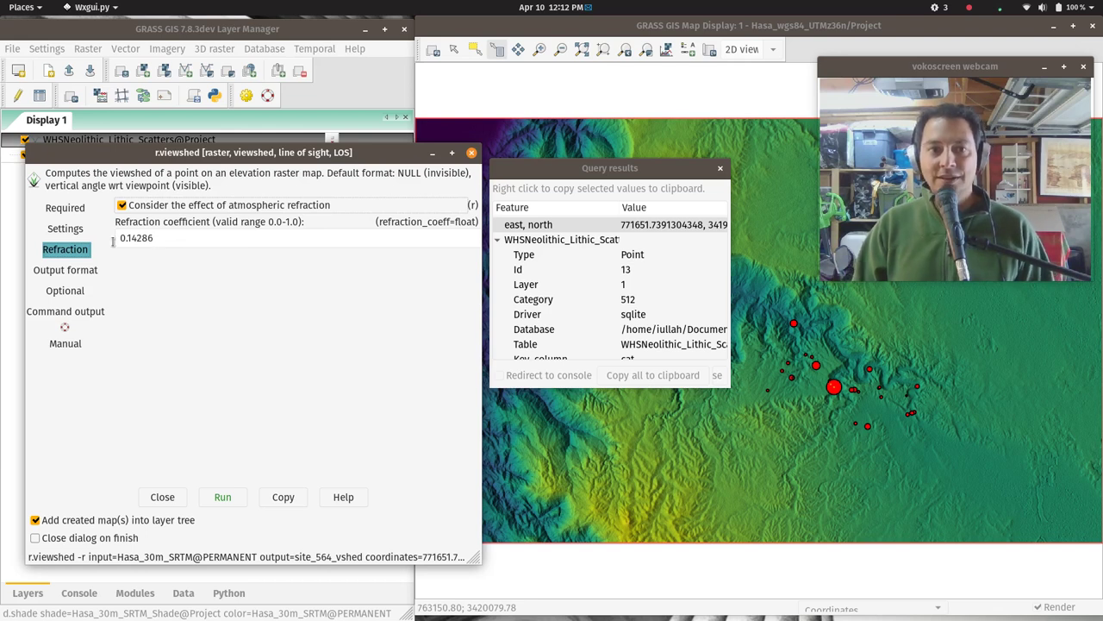
{"action": "left_click", "coordinate": [65, 290]}
{"action": "left_click", "coordinate": [138, 207]}
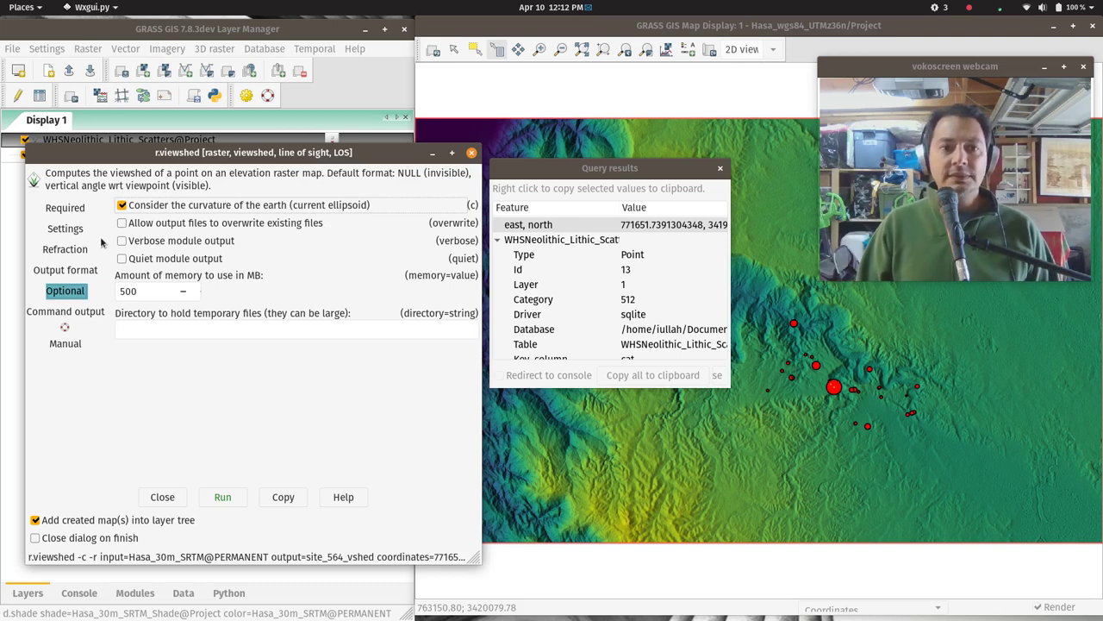
{"action": "left_click", "coordinate": [78, 272]}
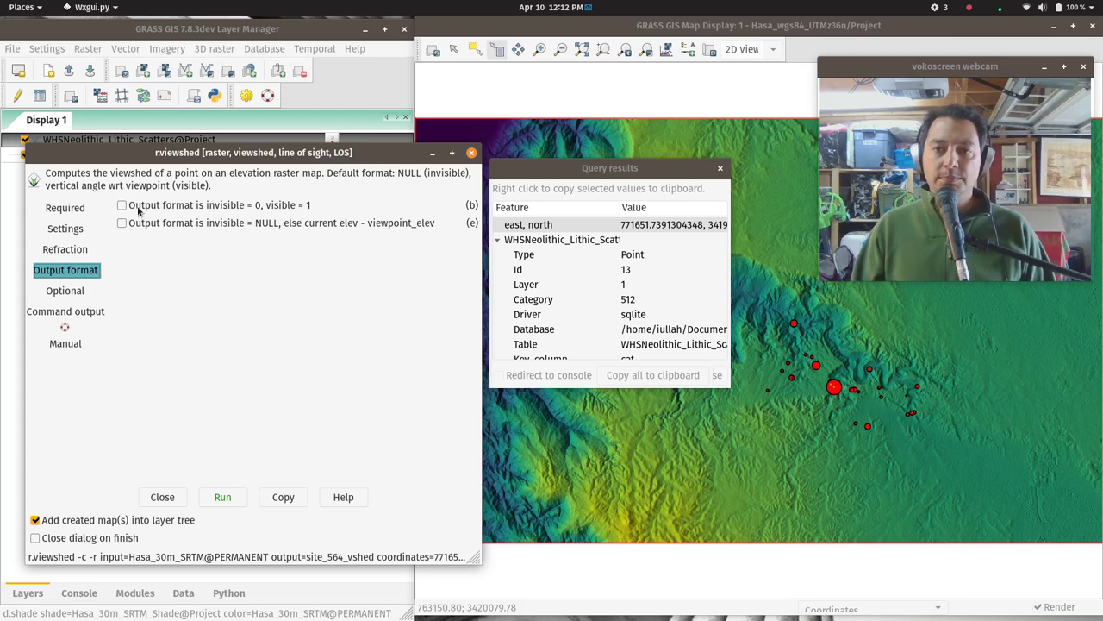
Change the viewshed memory from 500 to 4000 MB and run r.viewshed.
{"action": "left_click", "coordinate": [66, 291]}
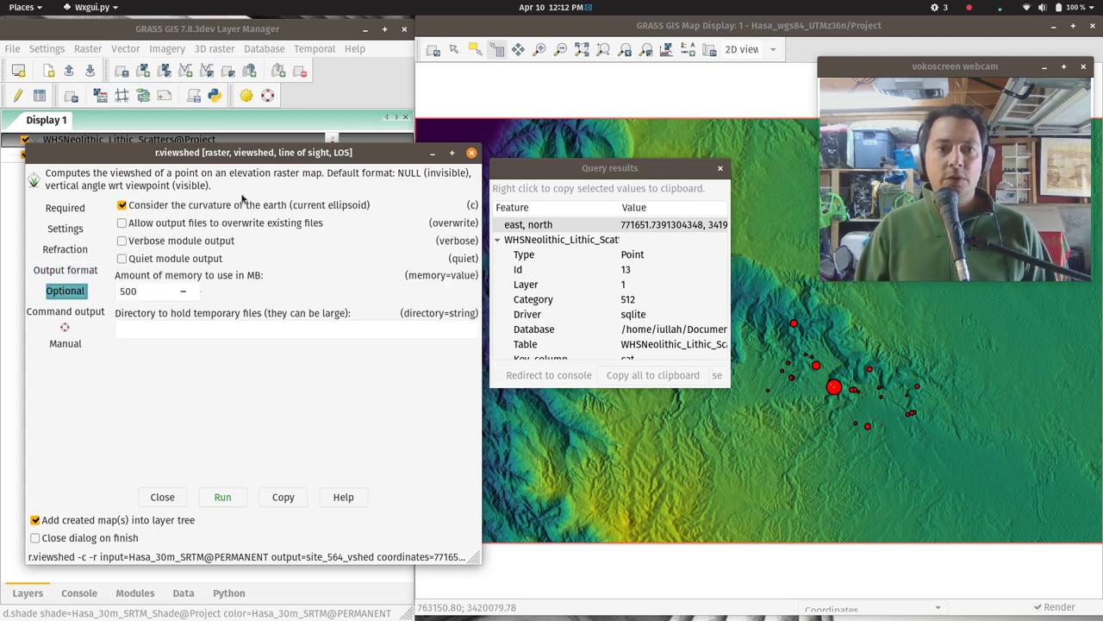
{"action": "double_click", "coordinate": [154, 295]}
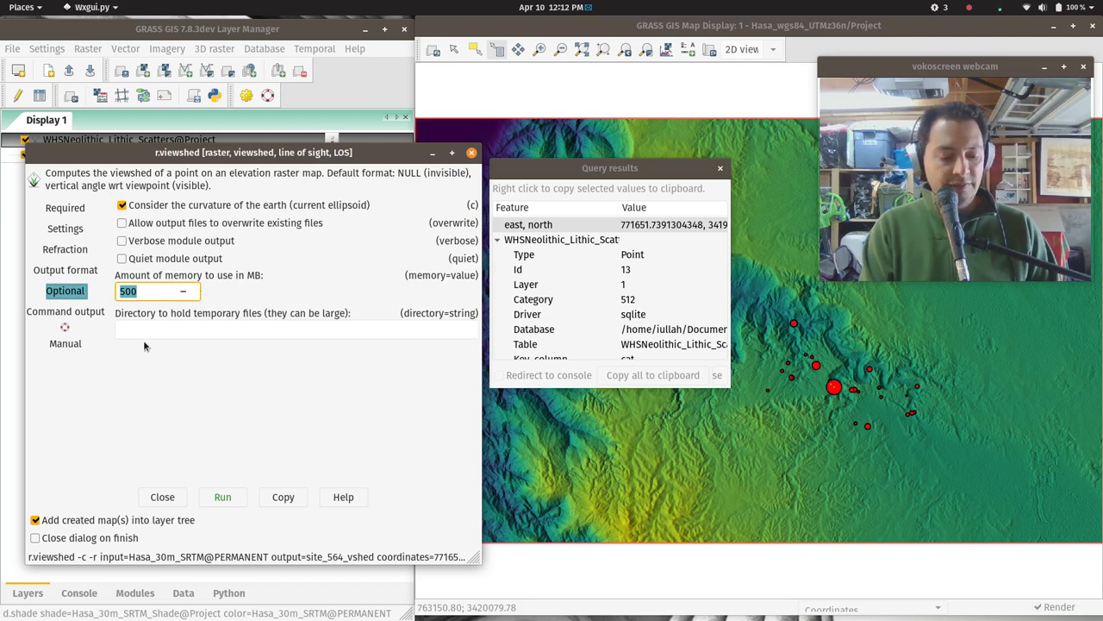
{"action": "type", "text": "4000"}
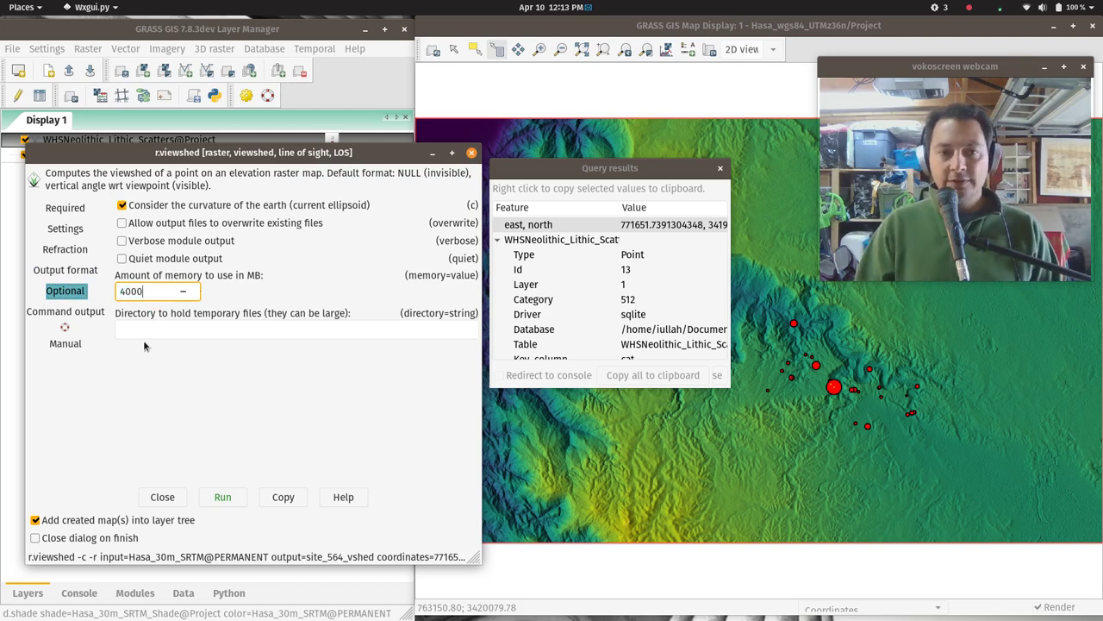
{"action": "left_click", "coordinate": [235, 498]}
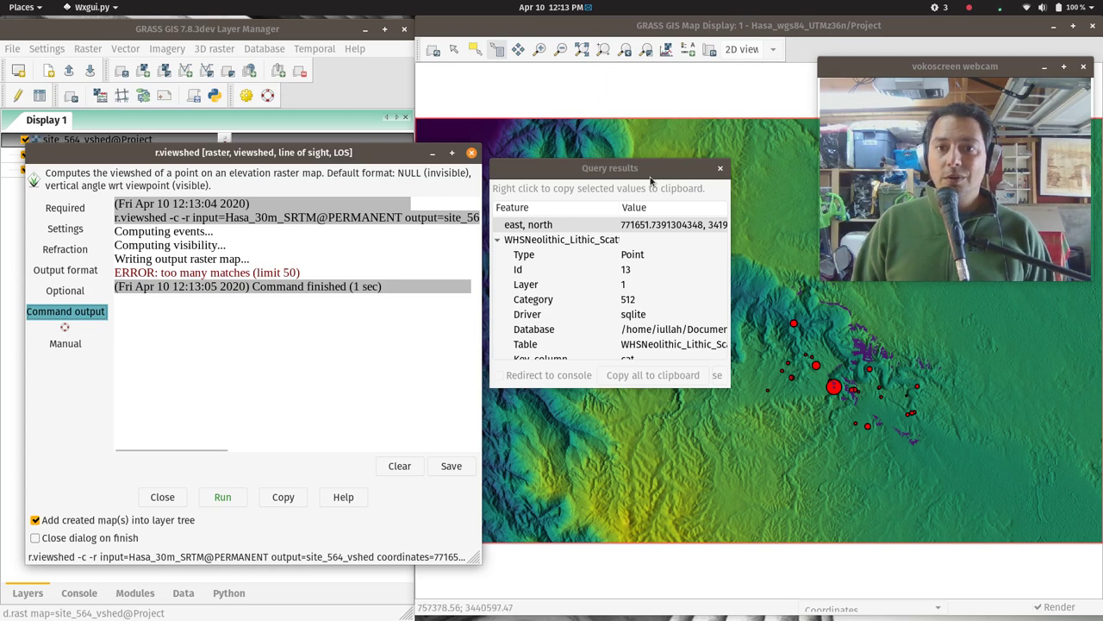
Raise the Map Display to check the viewshed result, then show the Activities overview.
{"action": "left_click", "coordinate": [693, 173]}
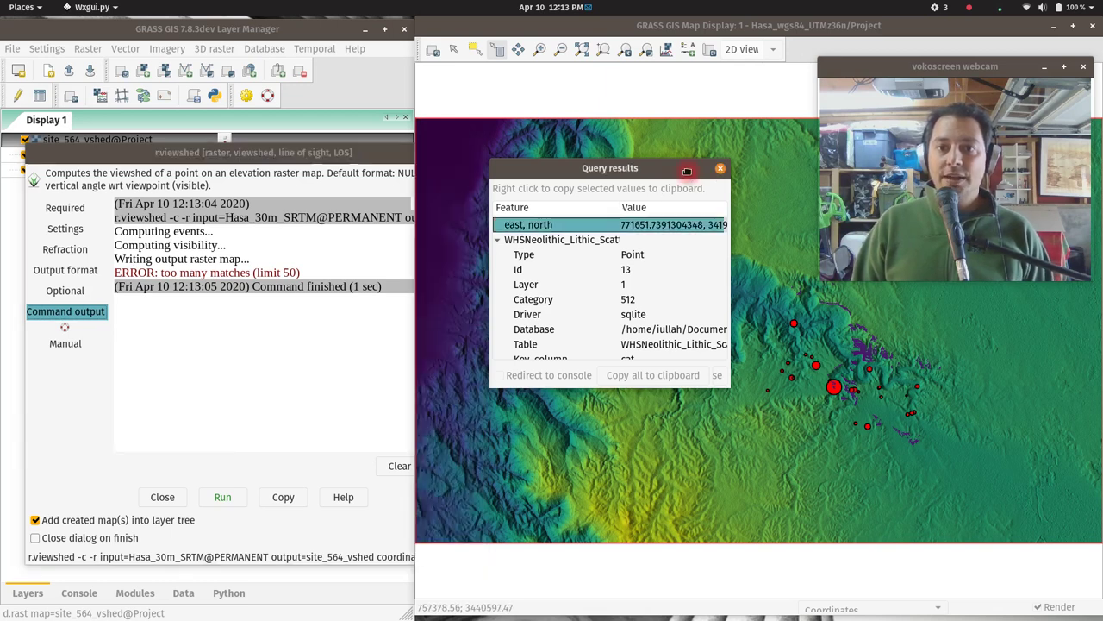
{"action": "left_click_drag", "start_coordinate": [912, 66], "coordinate": [114, 57]}
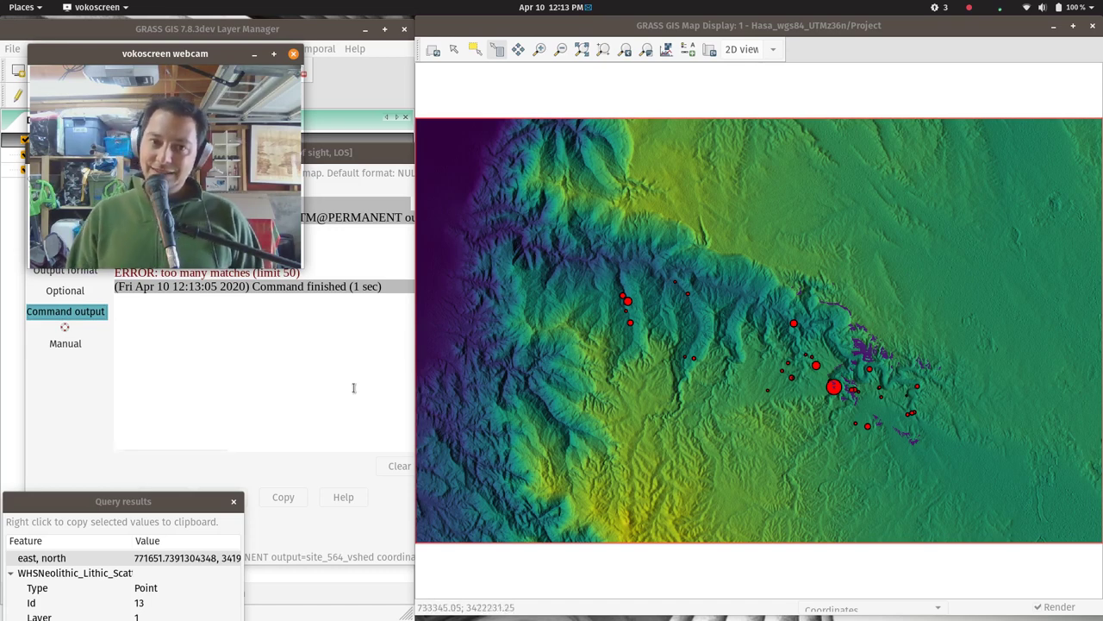
{"action": "key", "text": "super"}
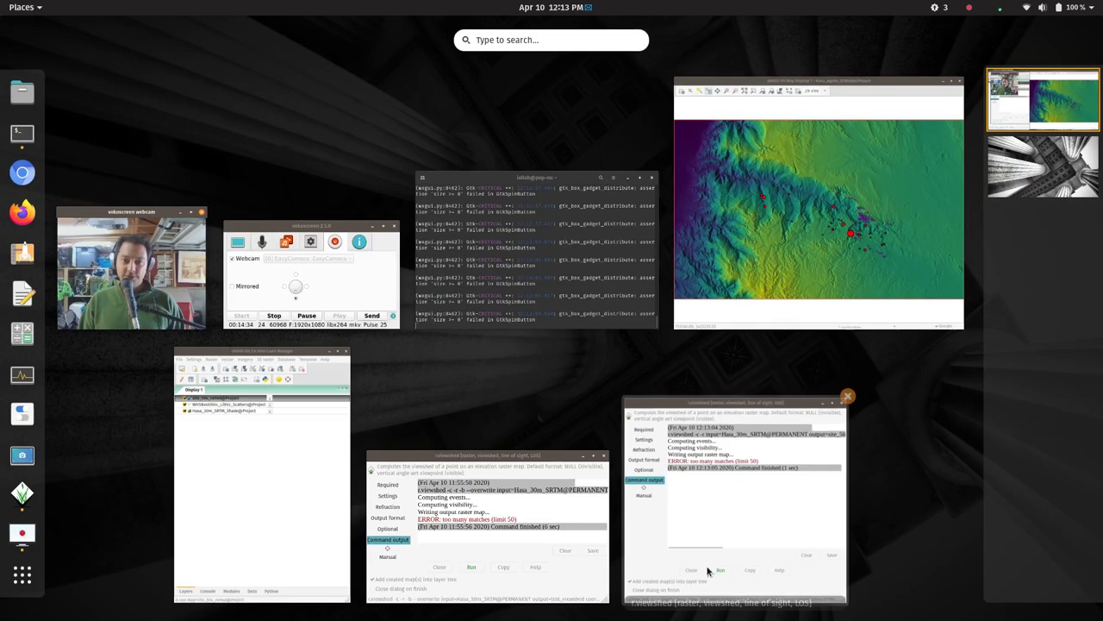
Rerun r.viewshed with the -b binary 0/1 output and overwriting of existing maps allowed.
{"action": "left_click", "coordinate": [715, 534]}
{"action": "left_click_drag", "start_coordinate": [366, 154], "coordinate": [663, 183]}
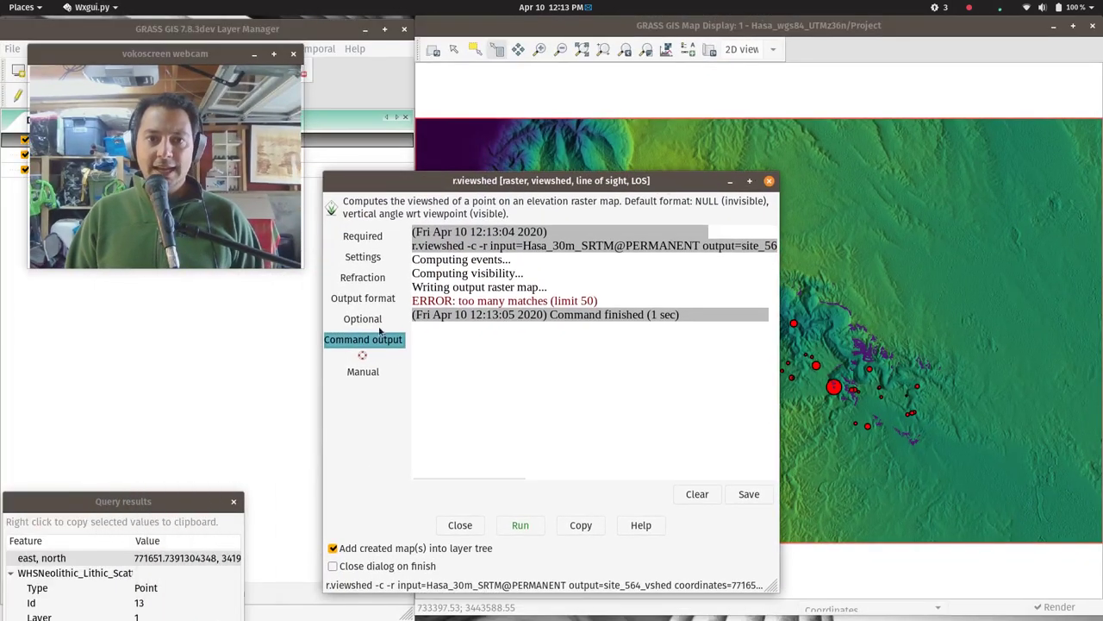
{"action": "left_click", "coordinate": [365, 300]}
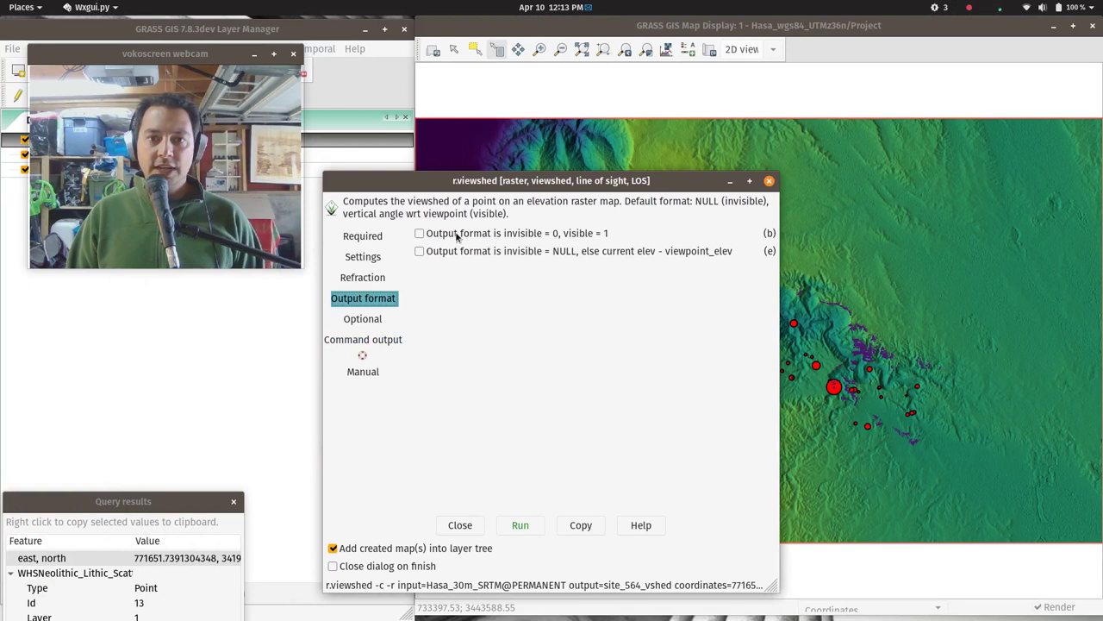
{"action": "left_click", "coordinate": [428, 234]}
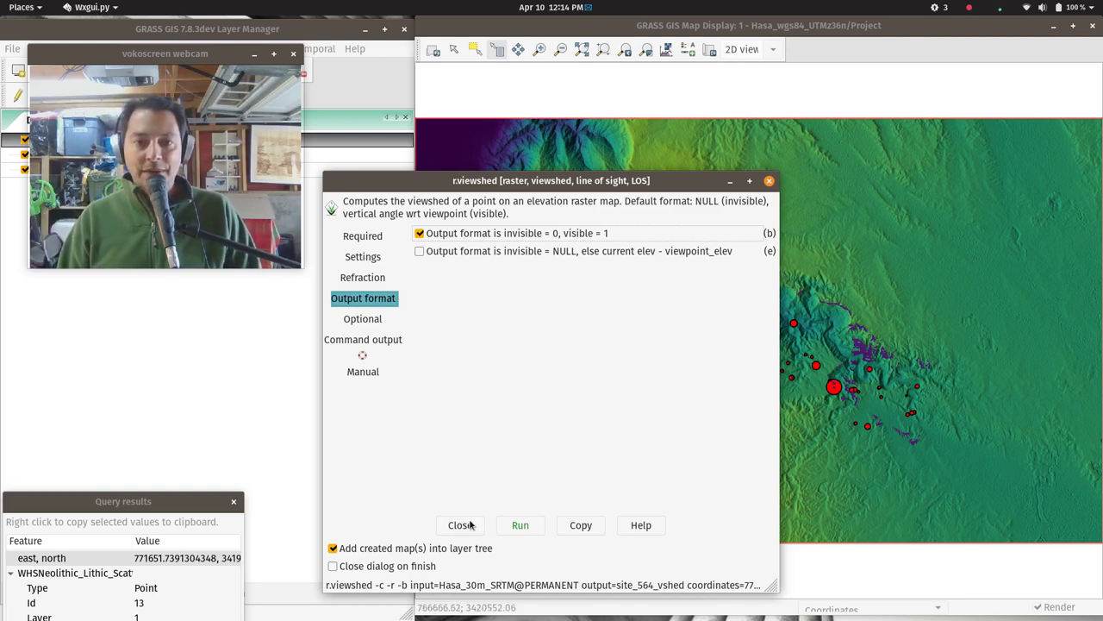
{"action": "left_click", "coordinate": [363, 320]}
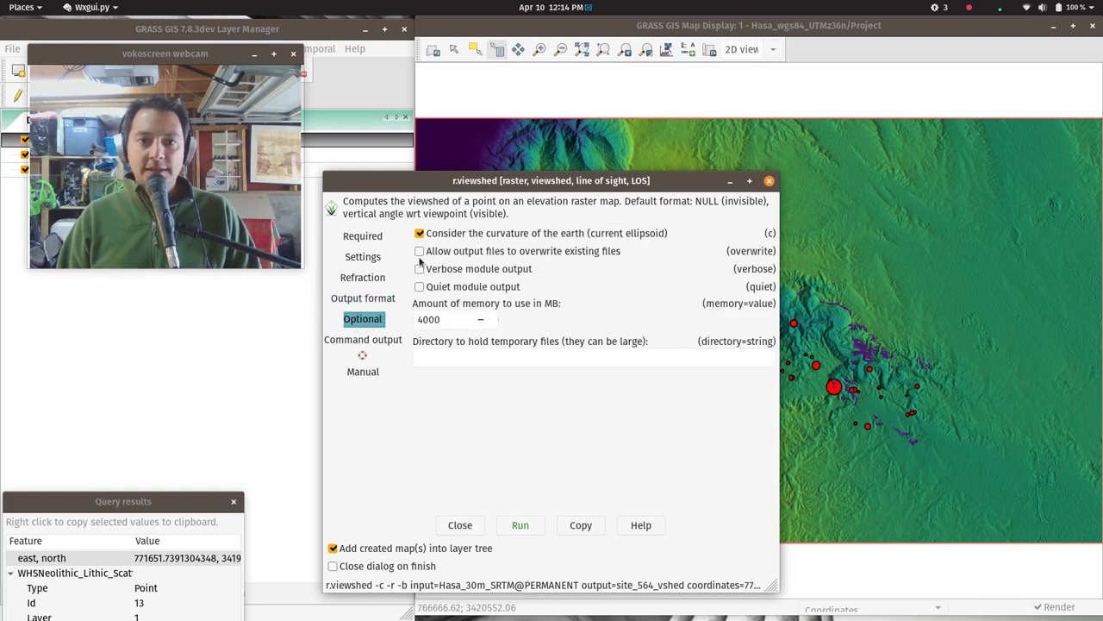
{"action": "left_click", "coordinate": [419, 252]}
{"action": "left_click", "coordinate": [520, 526]}
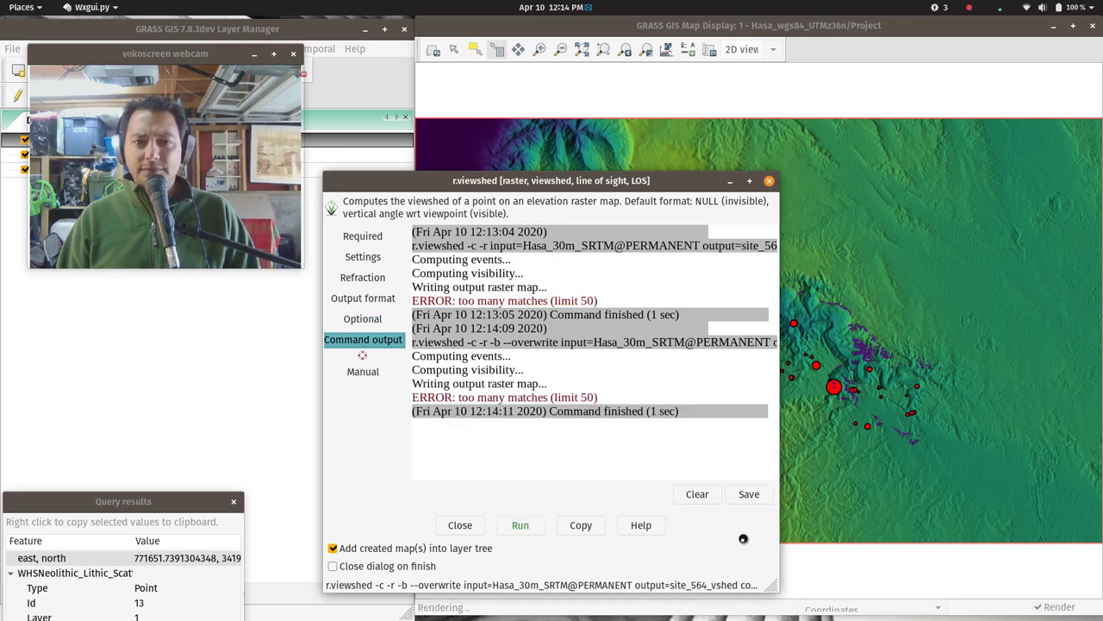
Move the r.viewshed dialog aside and uncheck the site_564_vshed layer in the Layer Manager.
{"action": "left_click_drag", "start_coordinate": [681, 177], "coordinate": [199, 344]}
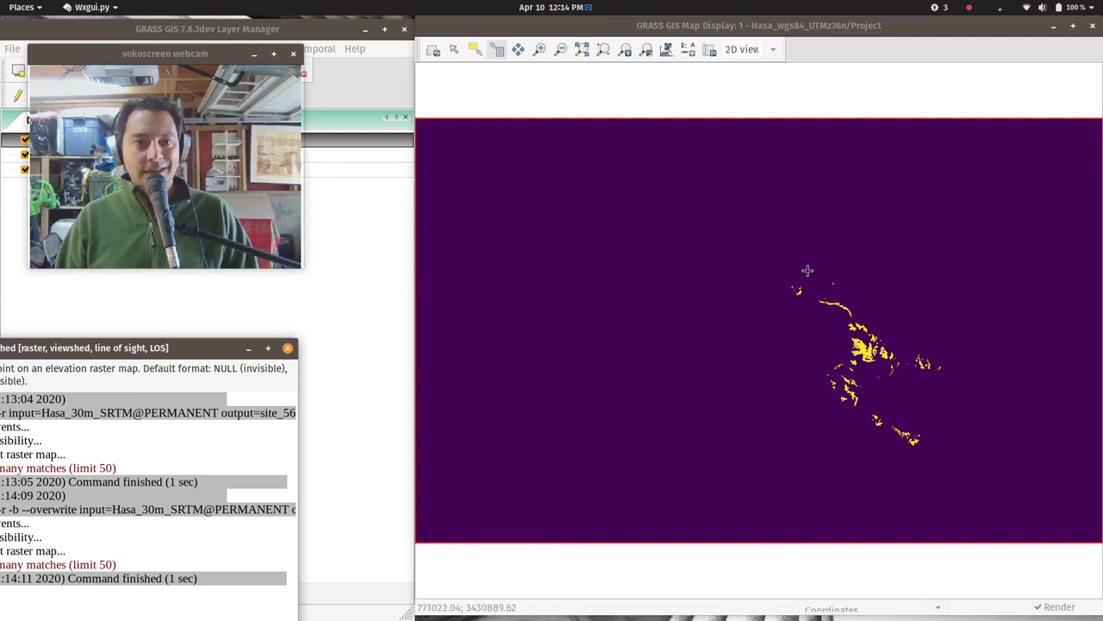
{"action": "left_click", "coordinate": [387, 290]}
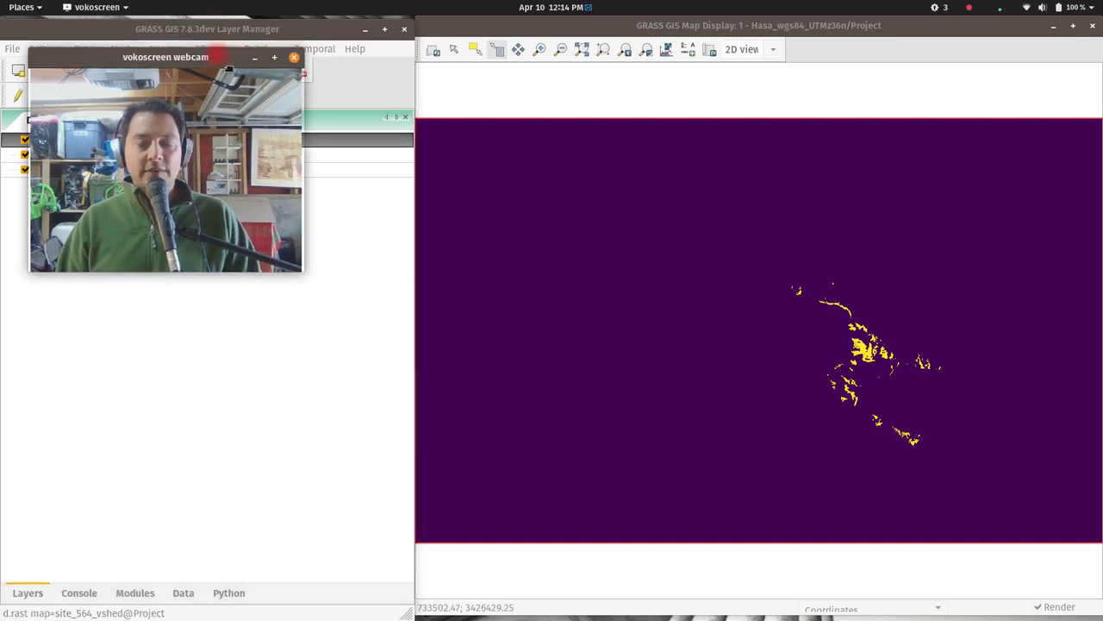
{"action": "left_click_drag", "start_coordinate": [221, 48], "coordinate": [359, 371]}
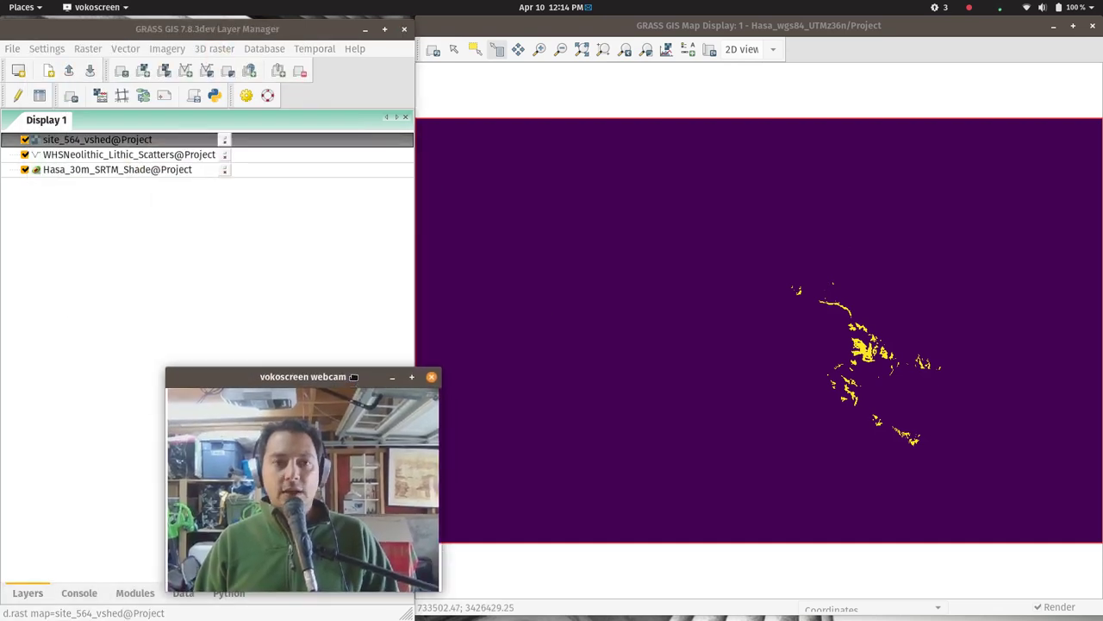
{"action": "left_click", "coordinate": [27, 140]}
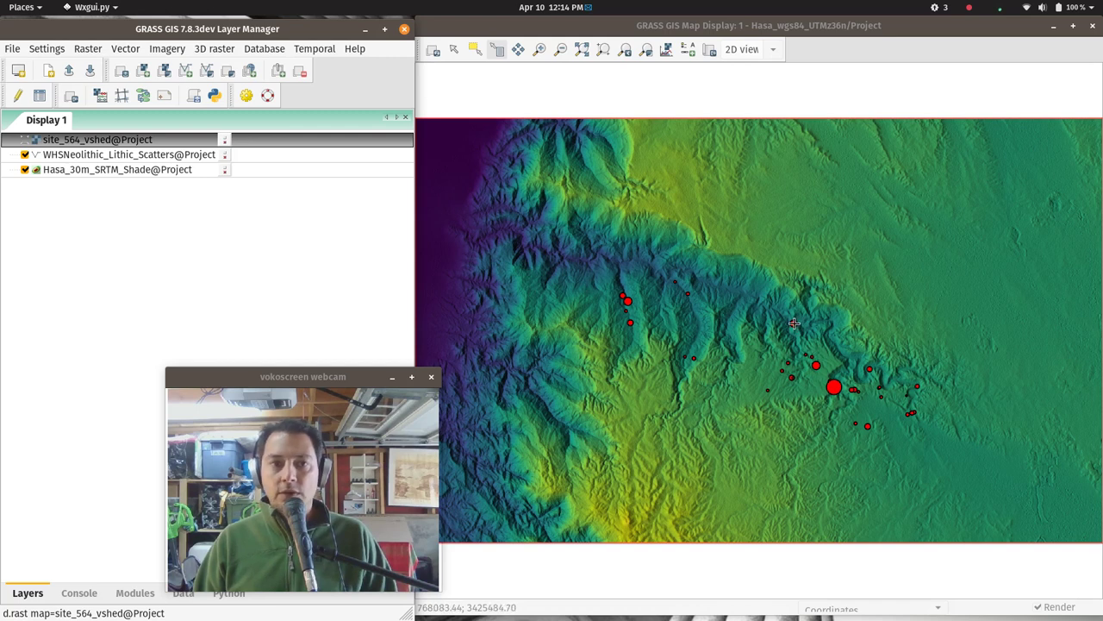
Query a lithic scatter point and expand its attributes to read SITE_NUM 1054.
{"action": "key", "text": "Down"}
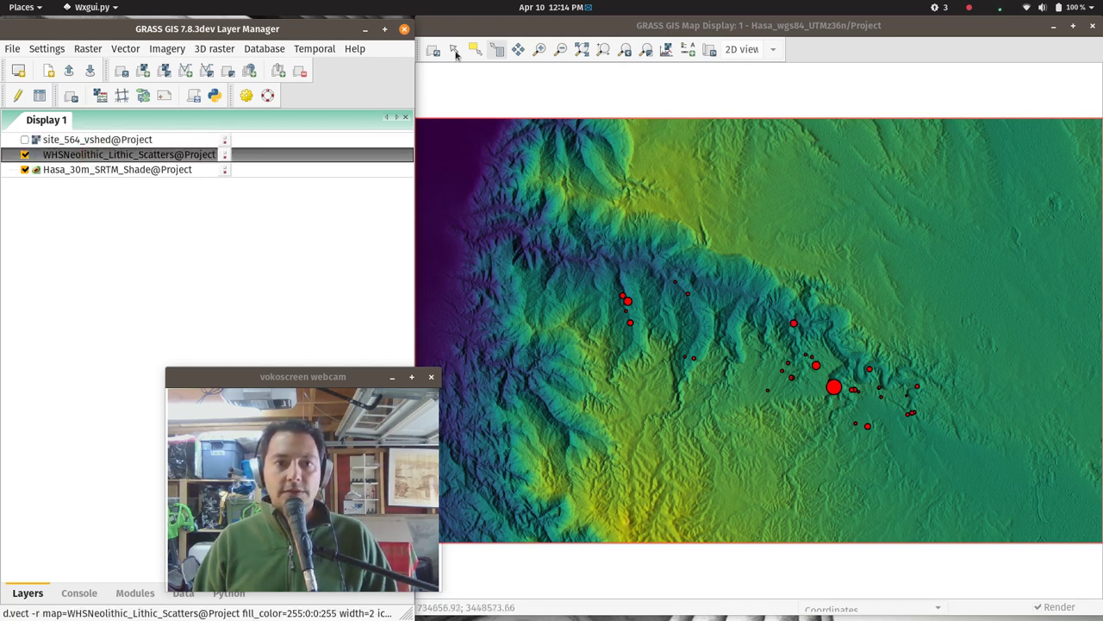
{"action": "left_click", "coordinate": [834, 387]}
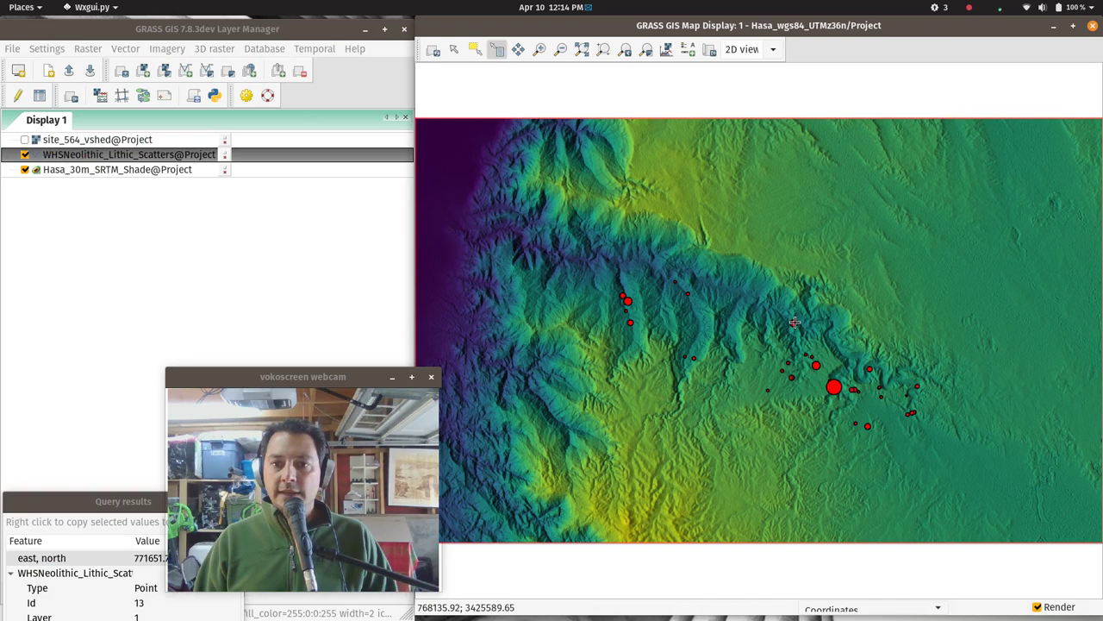
{"action": "left_click", "coordinate": [794, 323]}
{"action": "left_click_drag", "start_coordinate": [117, 504], "coordinate": [683, 123]}
{"action": "scroll", "coordinate": [683, 252], "scroll_direction": "down", "scroll_amount": 1}
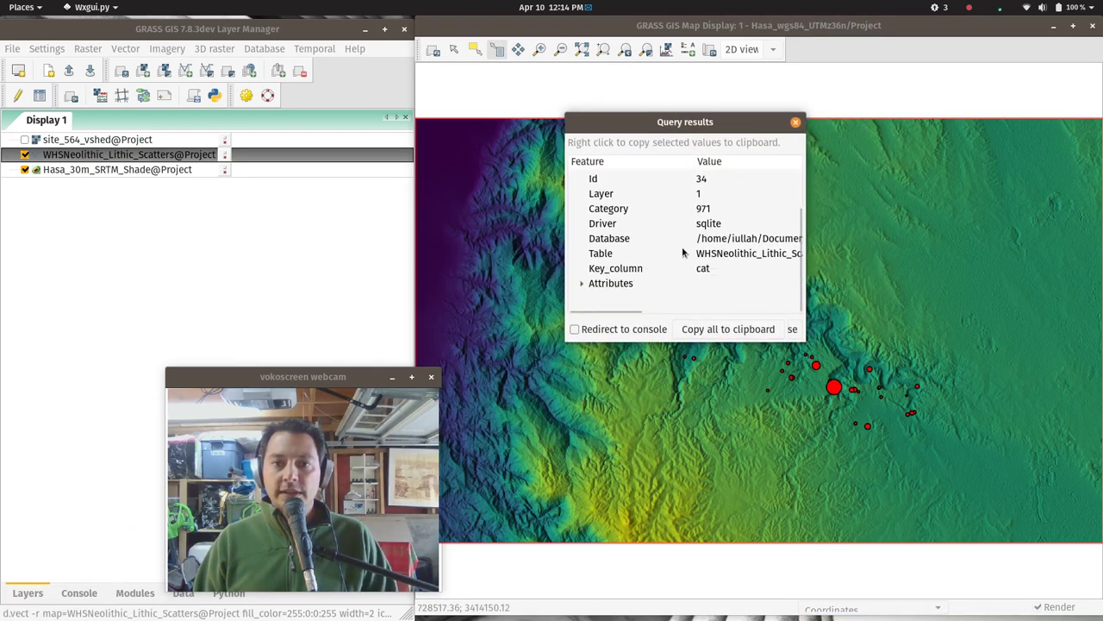
{"action": "left_click", "coordinate": [583, 287]}
{"action": "scroll", "coordinate": [700, 267], "scroll_direction": "down", "scroll_amount": 3}
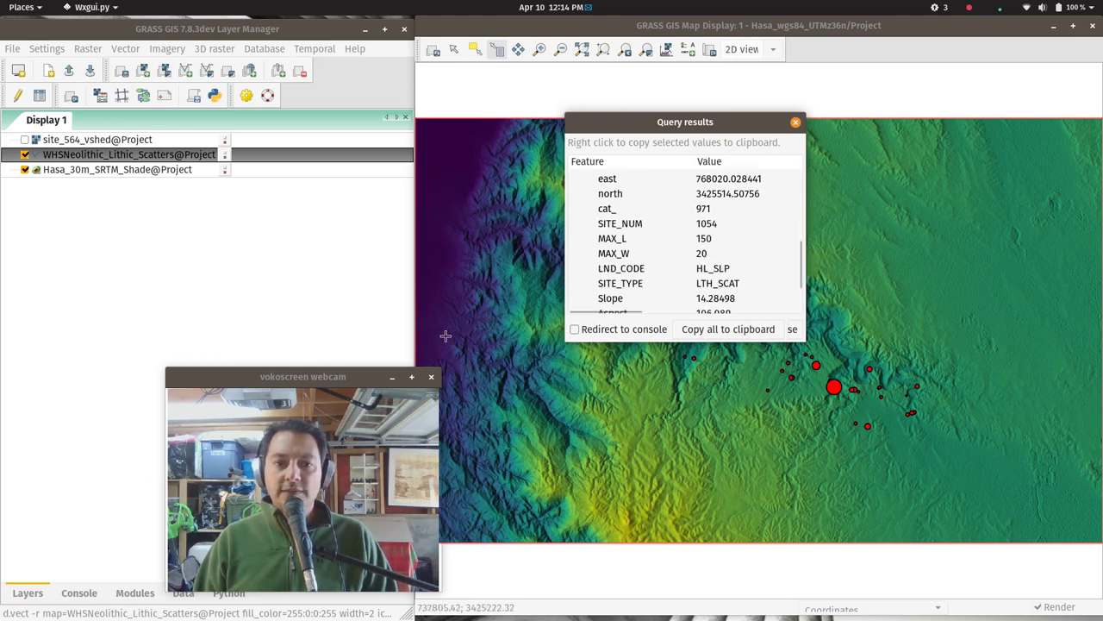
{"action": "key", "text": "Escape"}
{"action": "key", "text": "super"}
Raise the r.viewshed window, move it up, and show its Required inputs.
{"action": "left_click", "coordinate": [692, 547]}
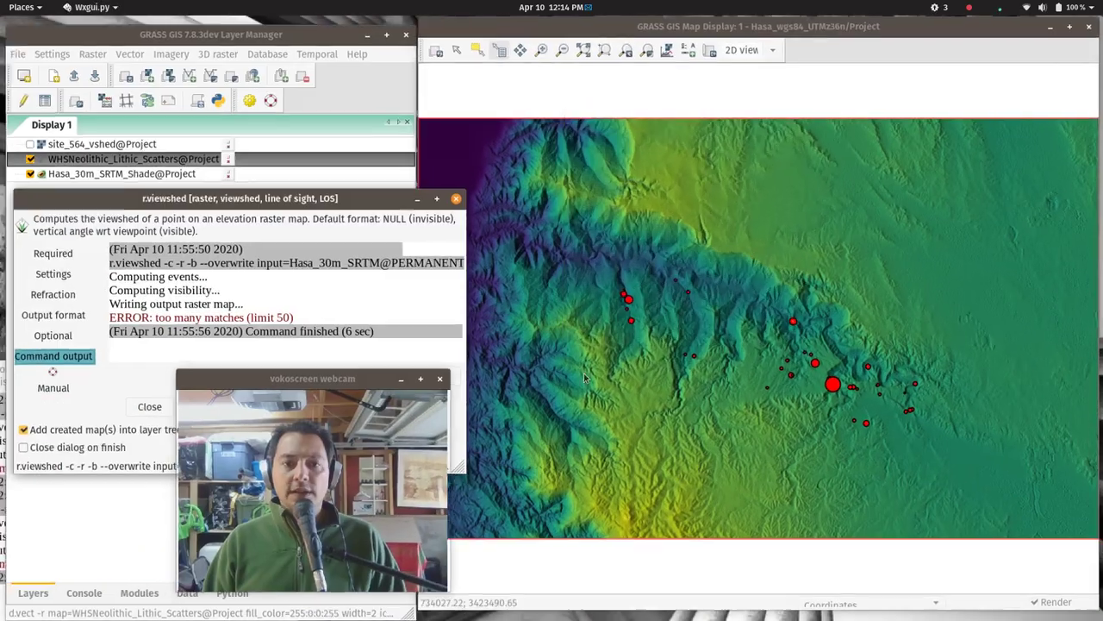
{"action": "left_click_drag", "start_coordinate": [306, 182], "coordinate": [301, 40]}
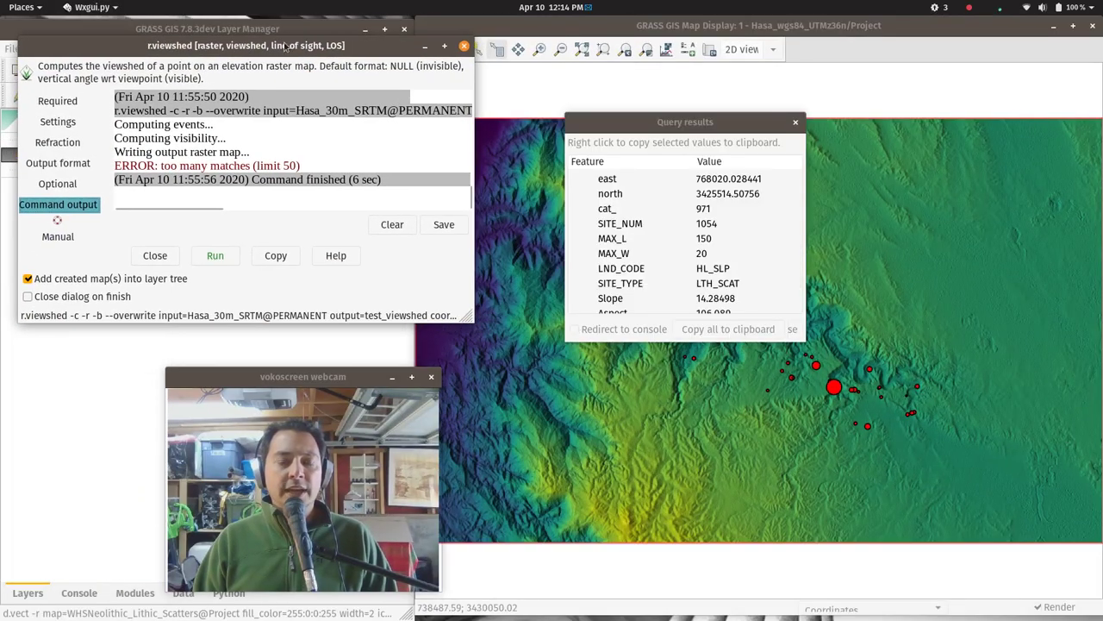
{"action": "left_click", "coordinate": [57, 100]}
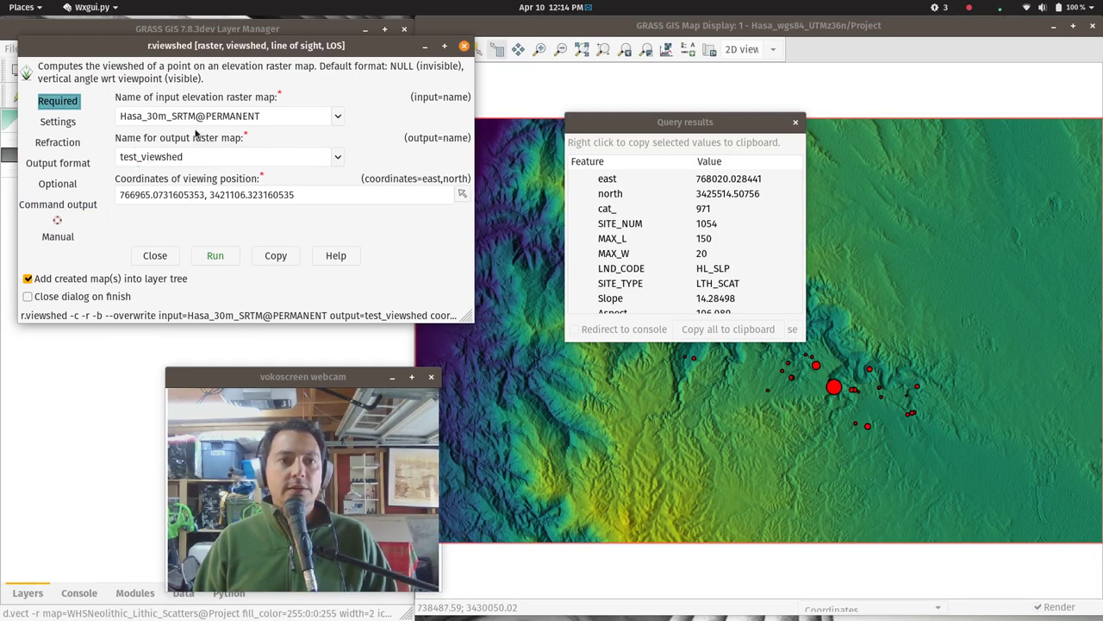
Bring the other r.viewshed window forward and close the test_viewshed dialog.
{"action": "key", "text": "super"}
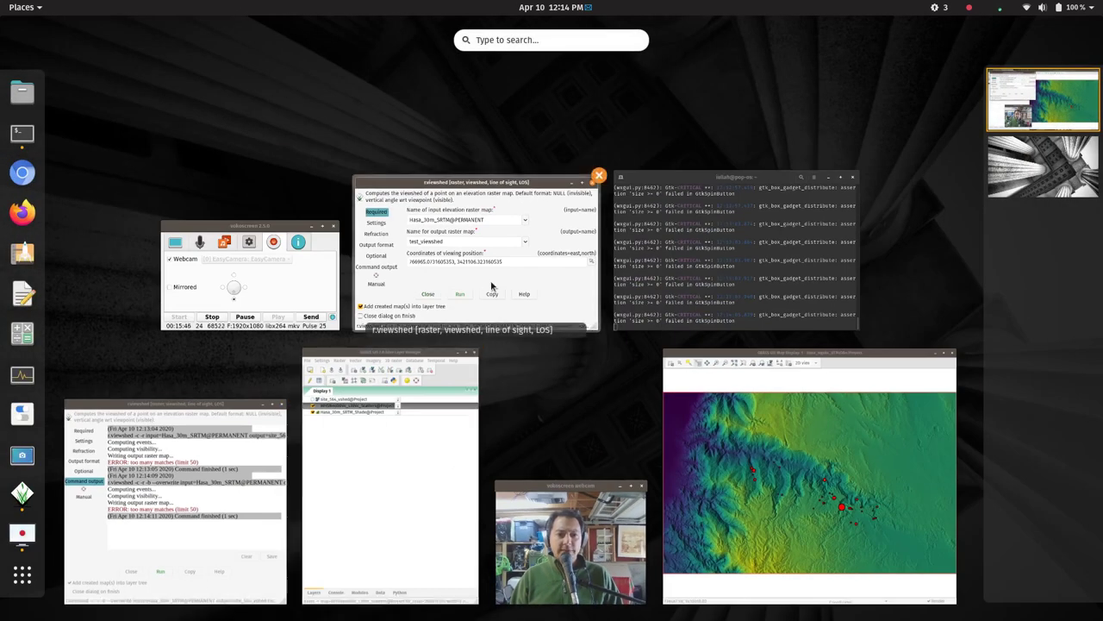
{"action": "left_click", "coordinate": [216, 487]}
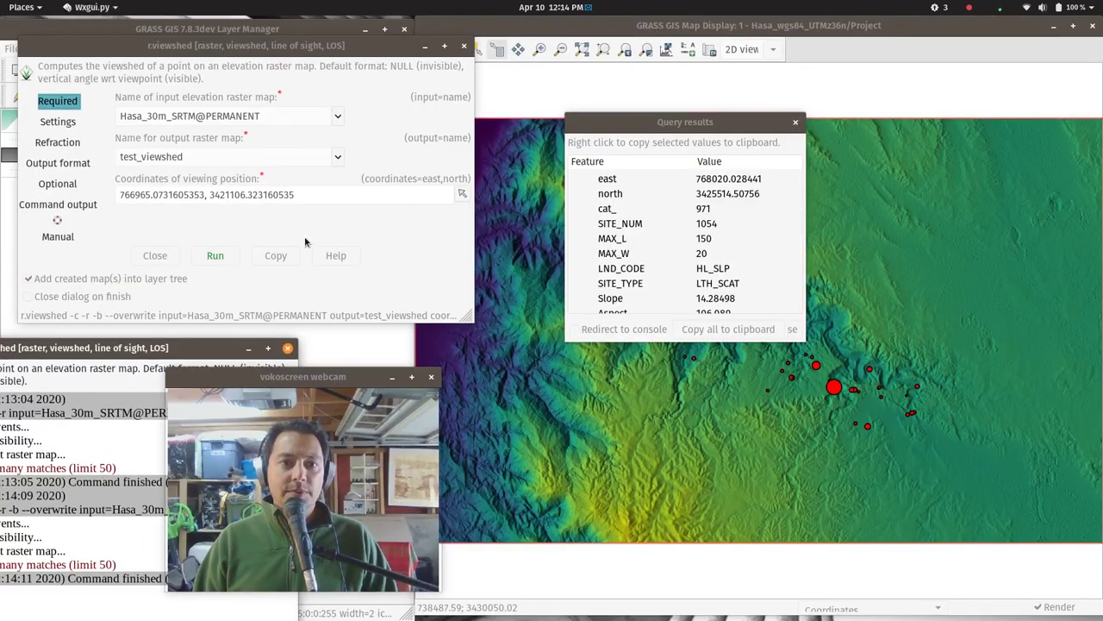
{"action": "key", "text": "super"}
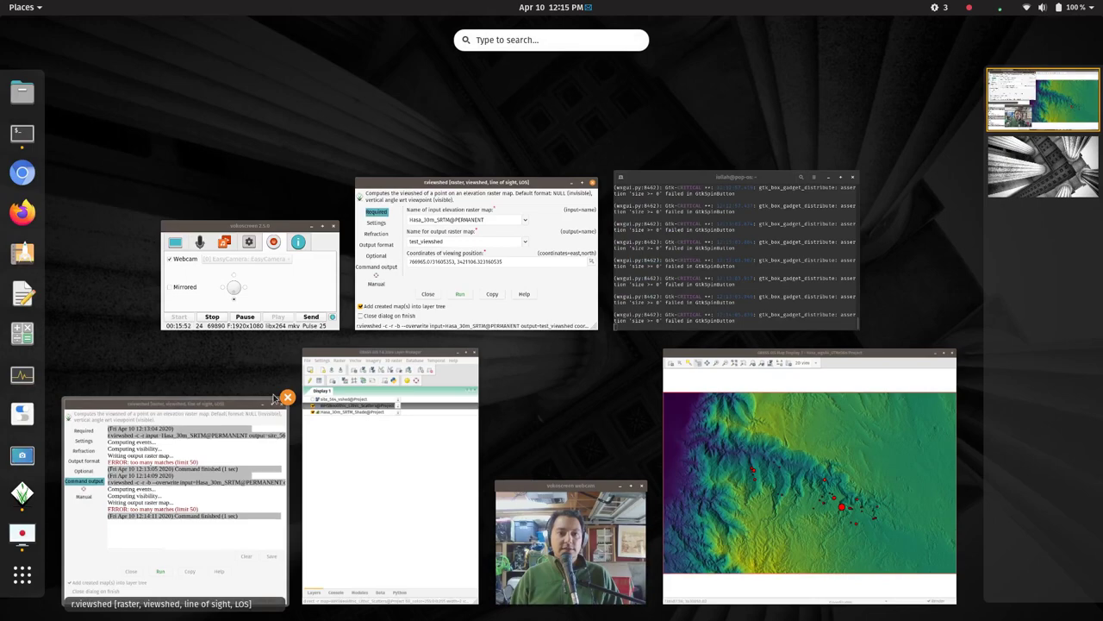
{"action": "left_click", "coordinate": [255, 457]}
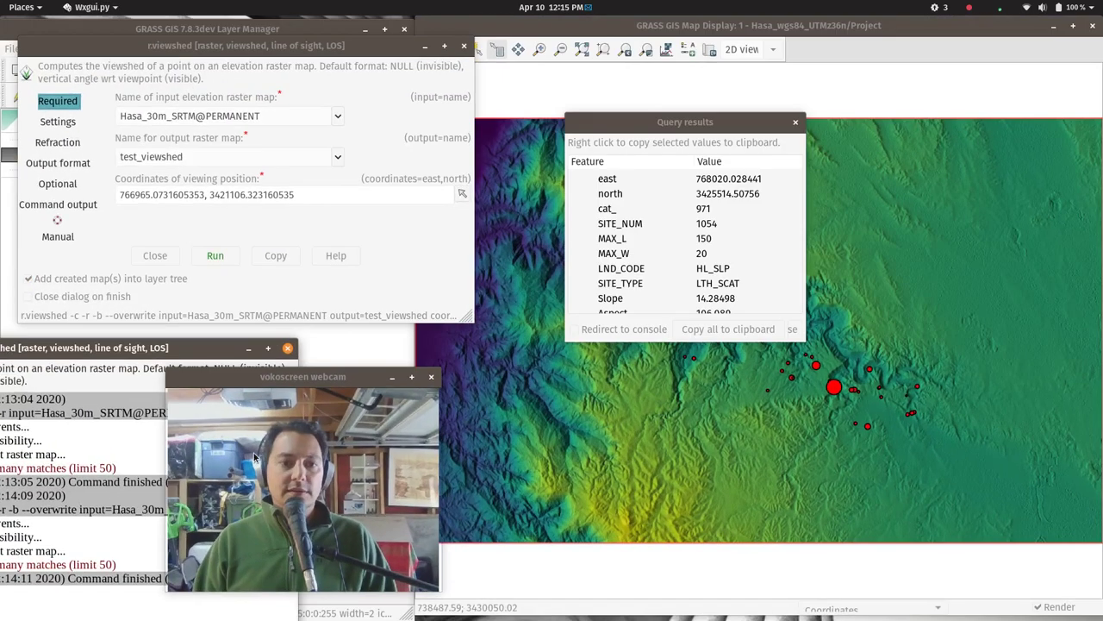
{"action": "left_click_drag", "start_coordinate": [91, 348], "coordinate": [550, 122]}
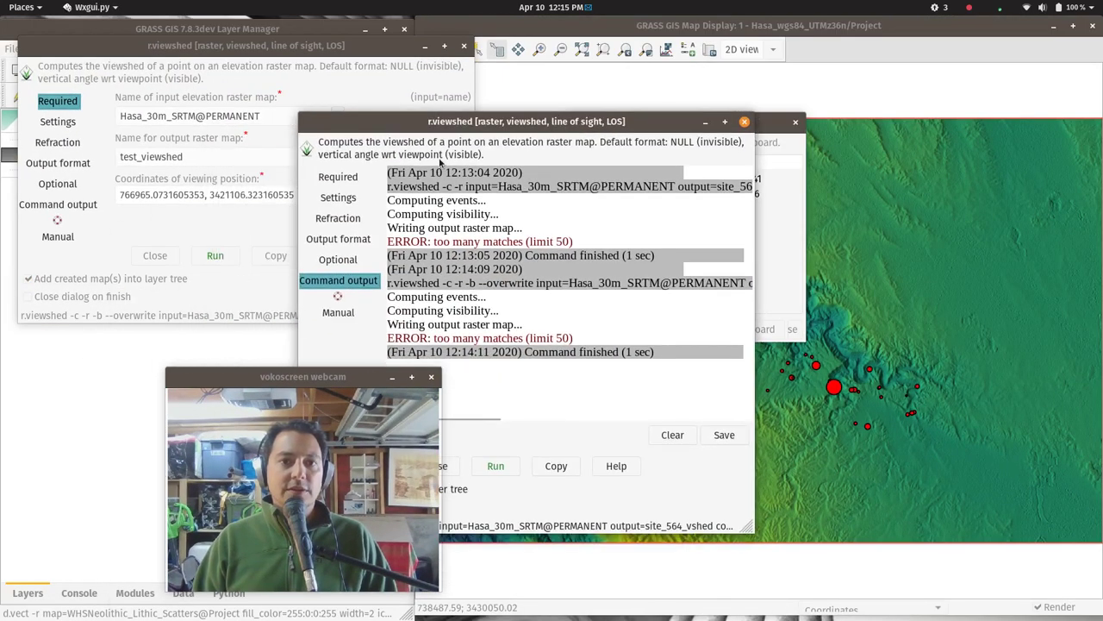
{"action": "left_click", "coordinate": [463, 48]}
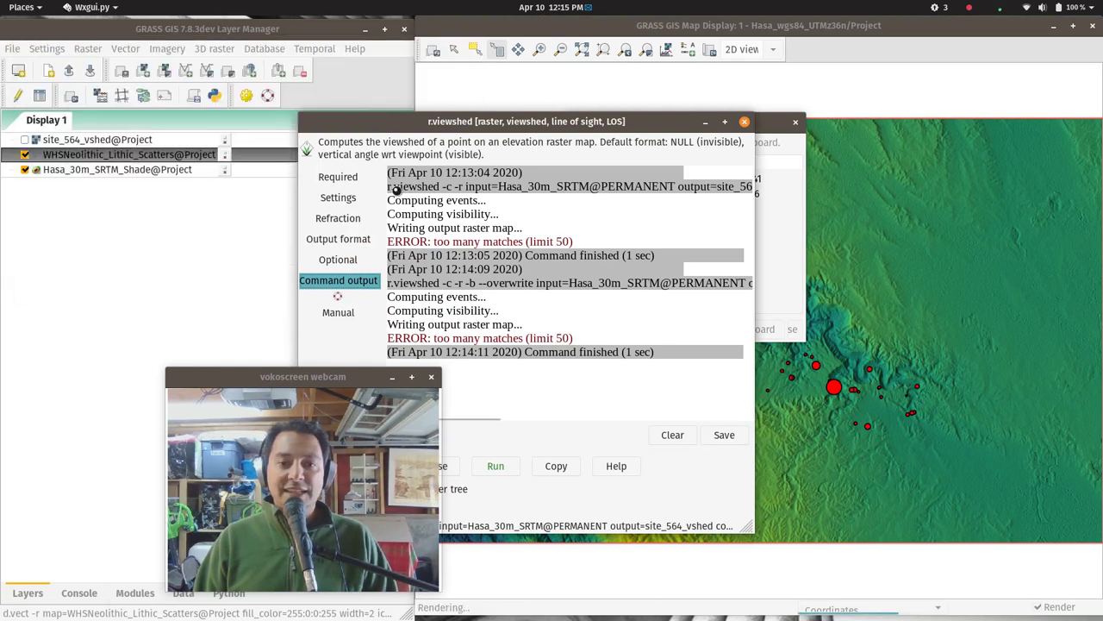
Rename the viewshed output from site_564_vshed to site_1054_vshed.
{"action": "left_click", "coordinate": [338, 177]}
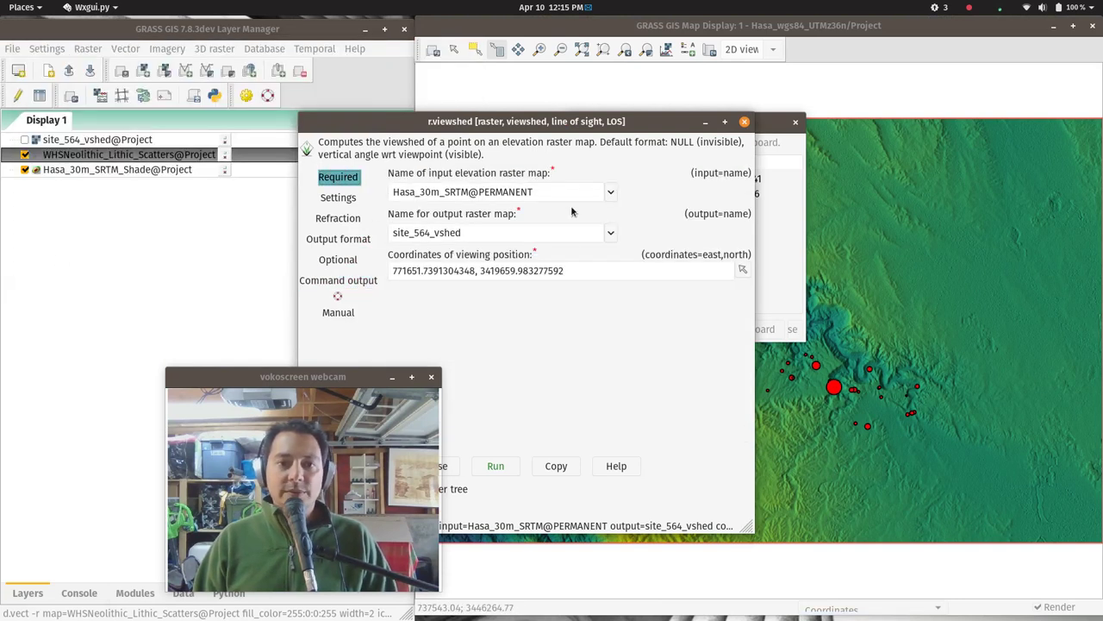
{"action": "left_click_drag", "start_coordinate": [426, 232], "coordinate": [417, 232]}
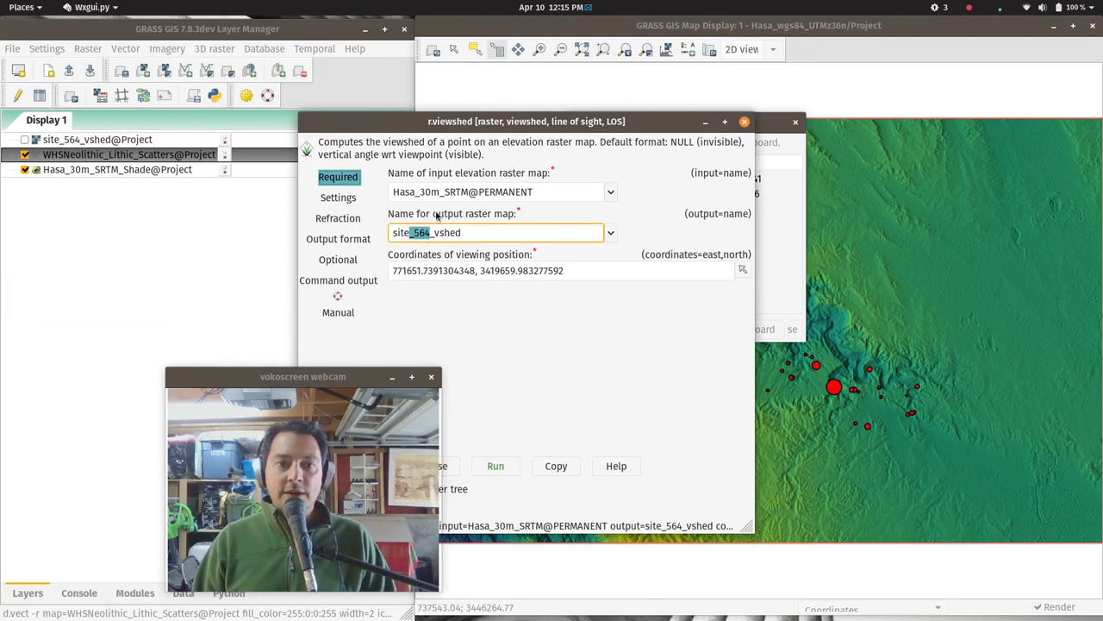
{"action": "left_click_drag", "start_coordinate": [487, 119], "coordinate": [707, 240]}
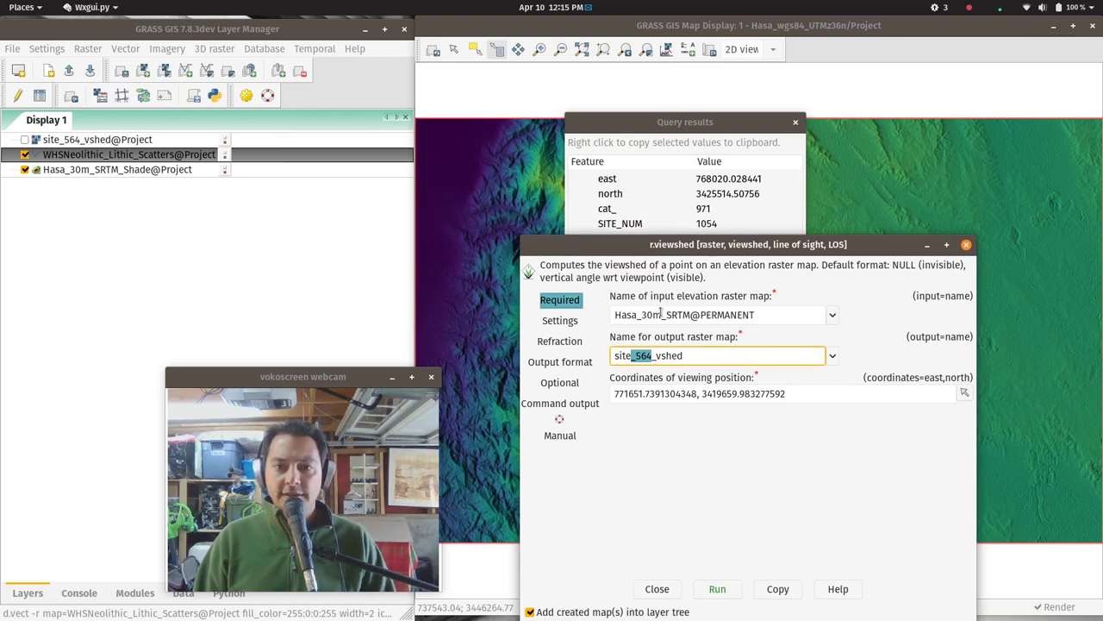
{"action": "type", "text": "_105"}
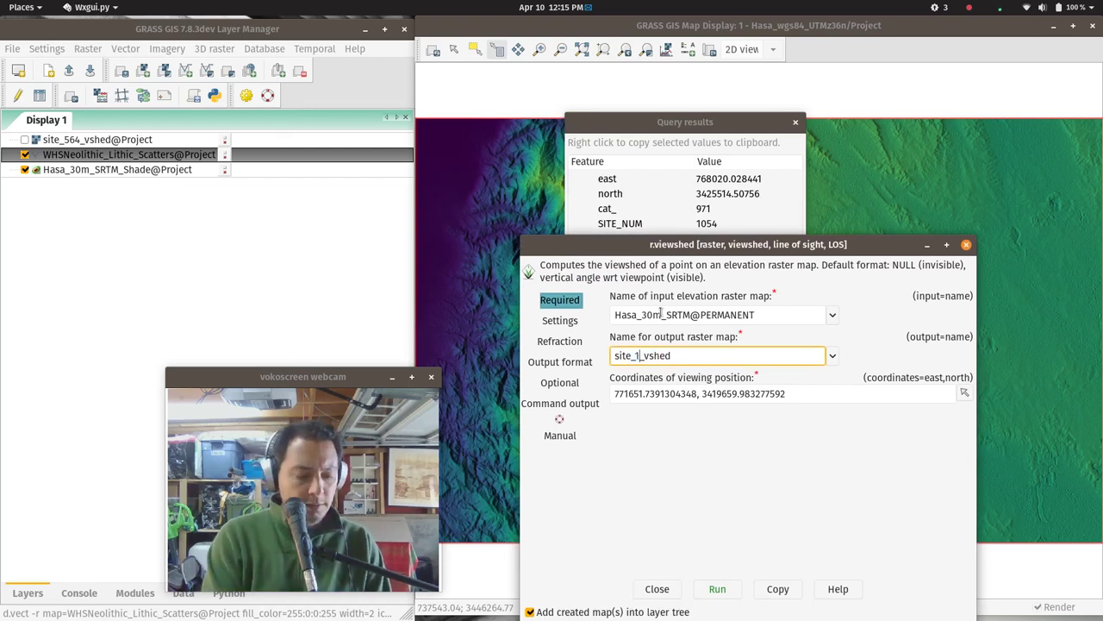
{"action": "type", "text": "4"}
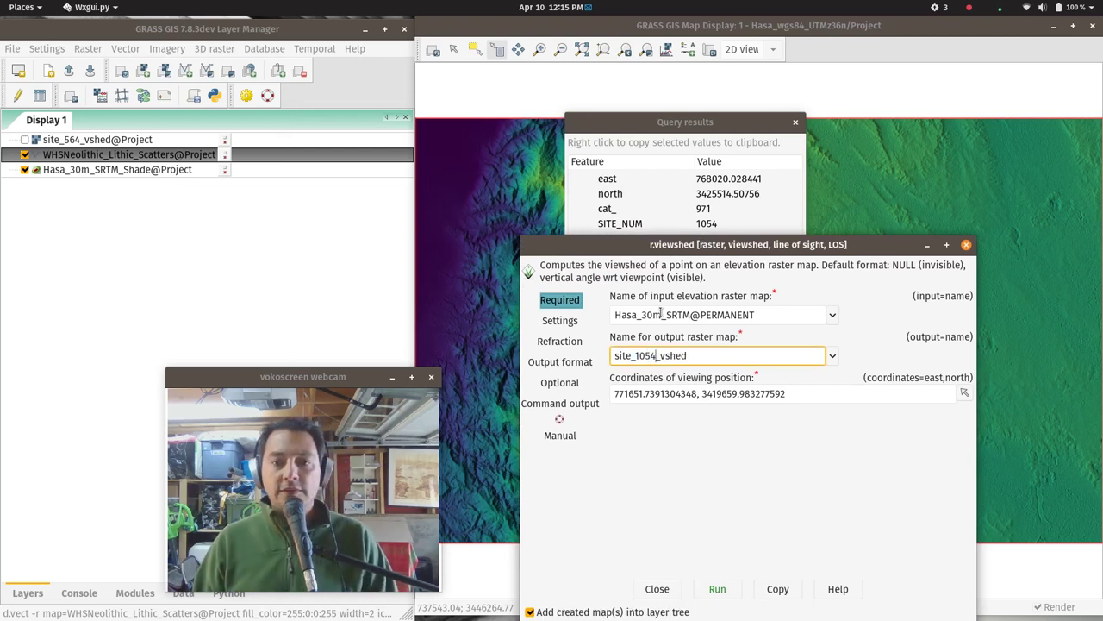
Replace the viewing coordinates with the east,north pair copied from the query results.
{"action": "left_click", "coordinate": [795, 393]}
{"action": "key", "text": "ctrl+a"}
{"action": "key", "text": "BackSpace"}
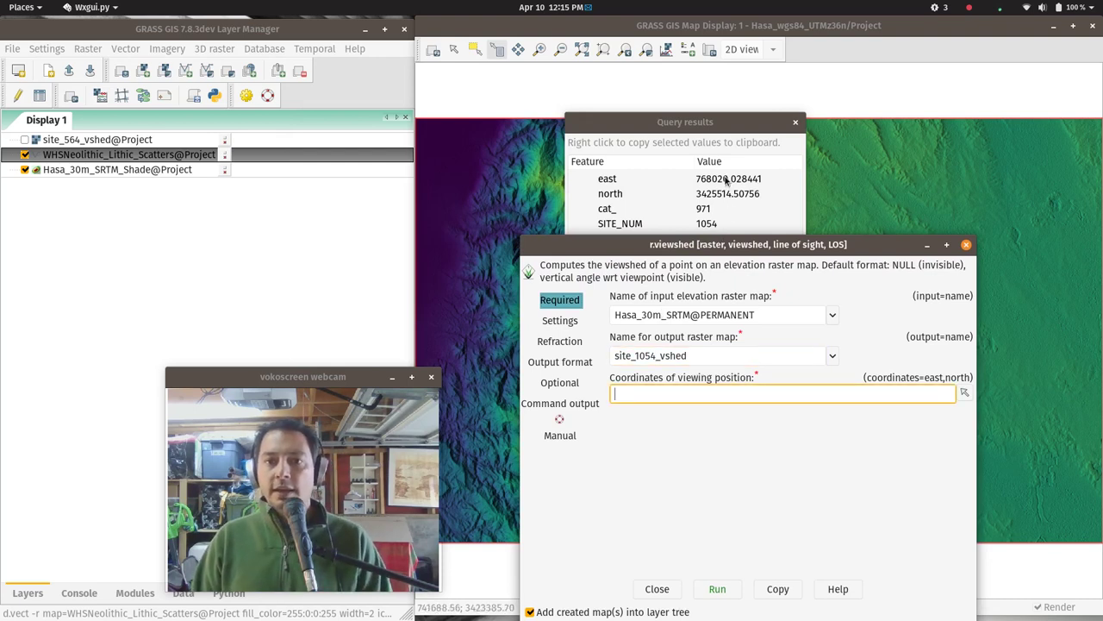
{"action": "left_click", "coordinate": [726, 178]}
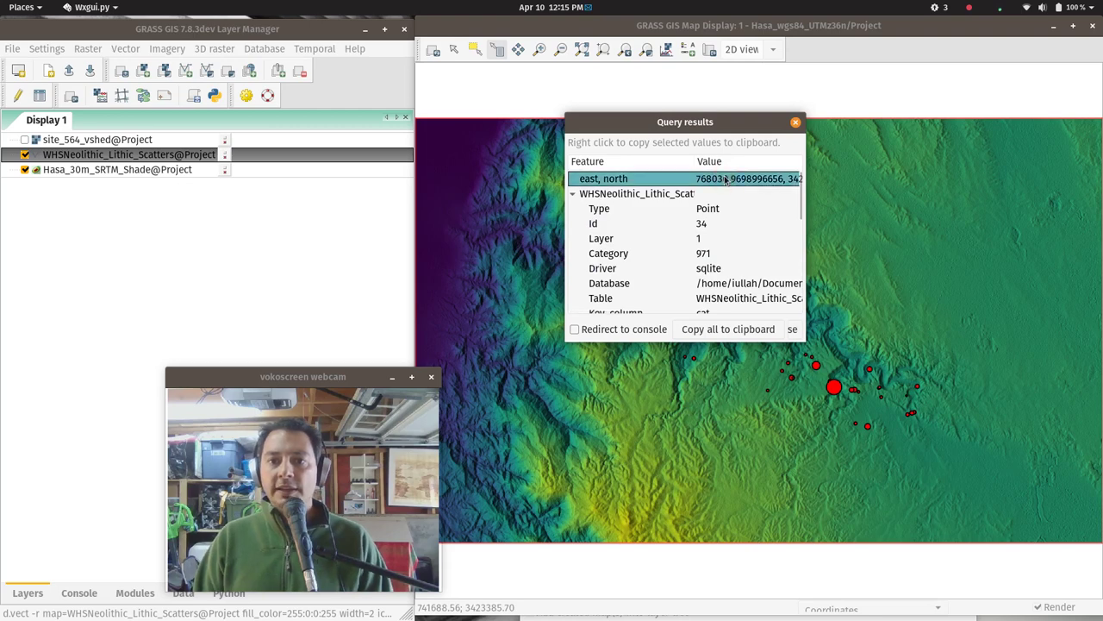
{"action": "right_click", "coordinate": [728, 180]}
{"action": "left_click", "coordinate": [741, 187]}
{"action": "key", "text": "super"}
{"action": "left_click", "coordinate": [675, 480]}
{"action": "right_click", "coordinate": [664, 395]}
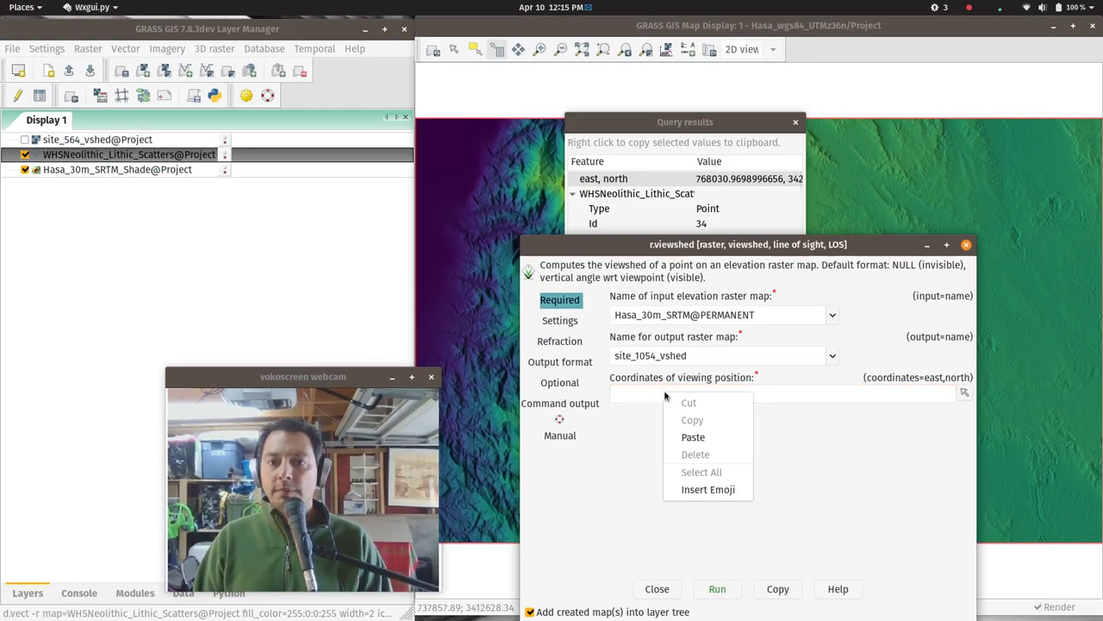
{"action": "left_click", "coordinate": [692, 437]}
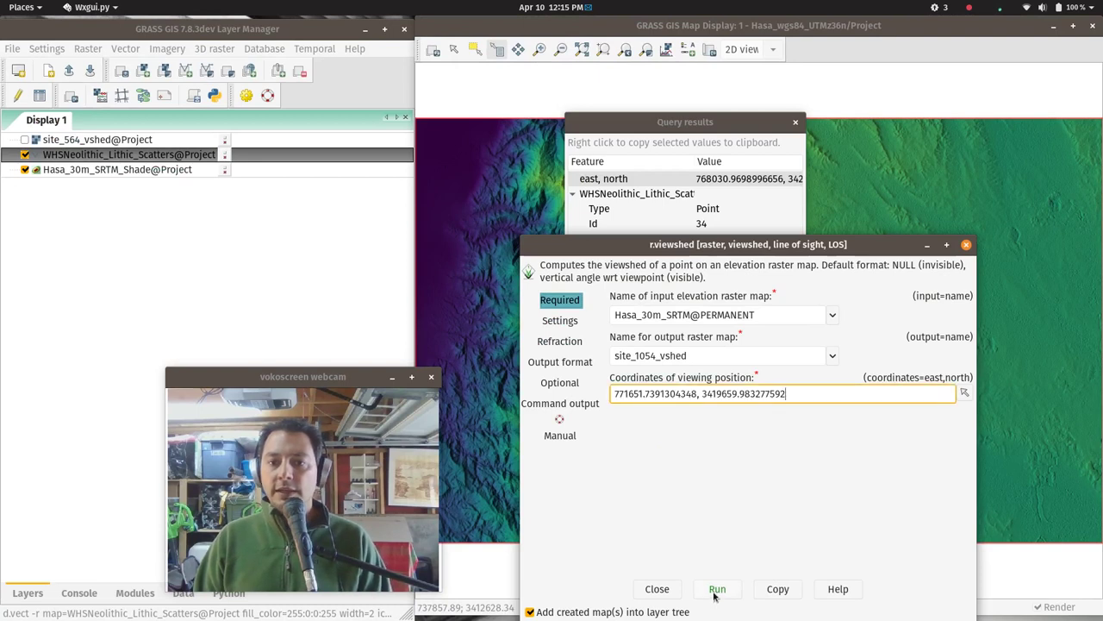
Run the viewshed for site 1054 and query the new site_1054_vshed map.
{"action": "left_click", "coordinate": [718, 589]}
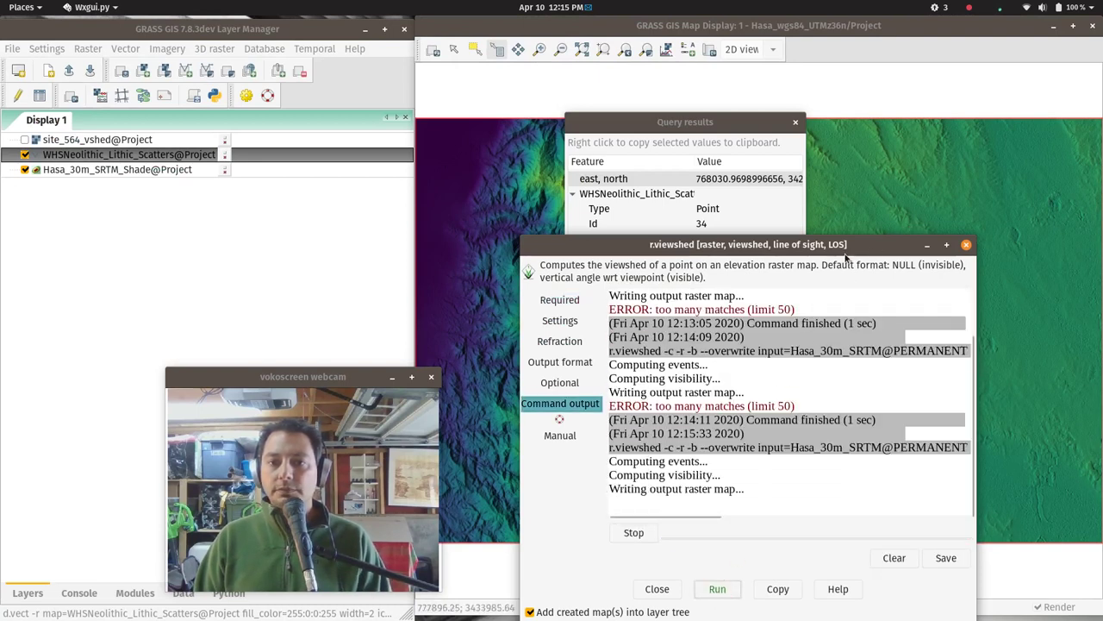
{"action": "left_click", "coordinate": [927, 246]}
{"action": "left_click", "coordinate": [916, 86]}
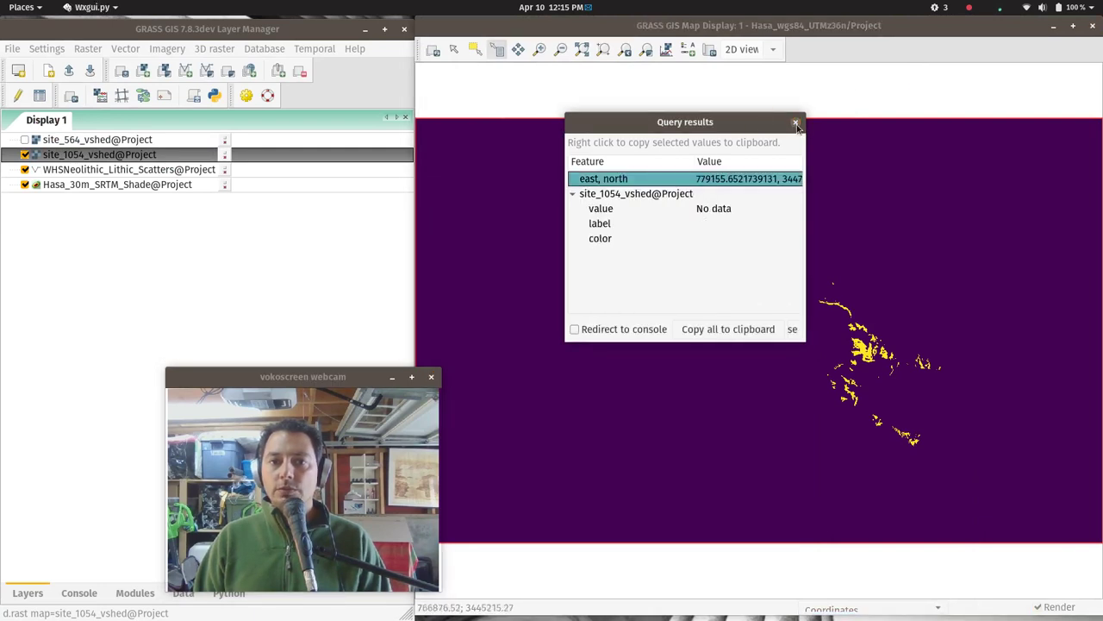
Toggle site_564_vshed and site_1054_vshed to compare them, leaving both layers hidden.
{"action": "left_click", "coordinate": [795, 122]}
{"action": "left_click", "coordinate": [24, 141]}
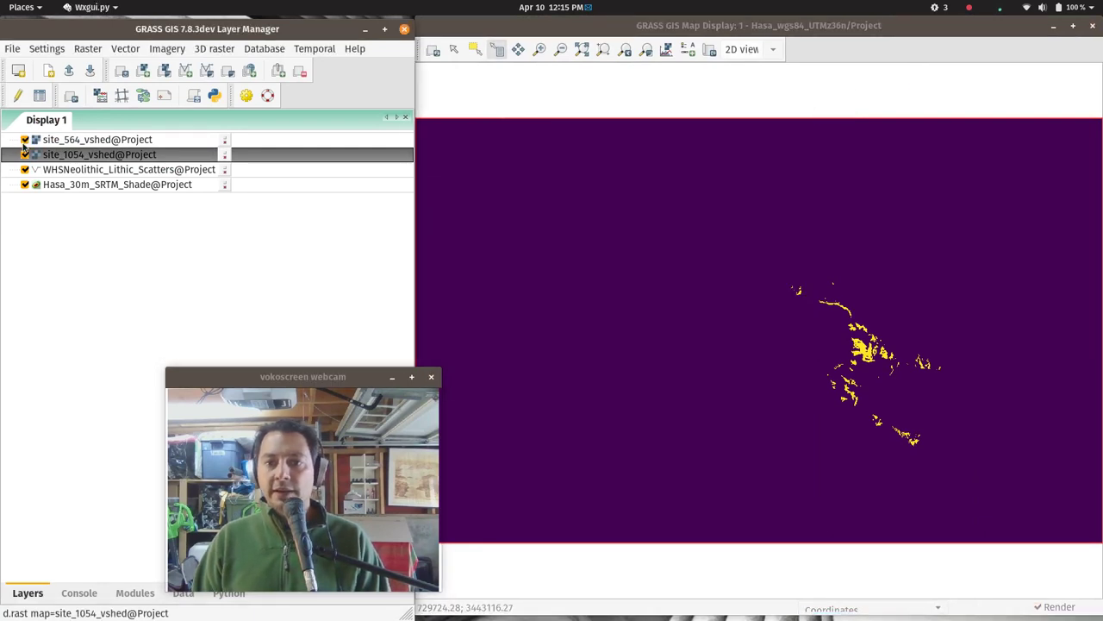
{"action": "left_click", "coordinate": [24, 153]}
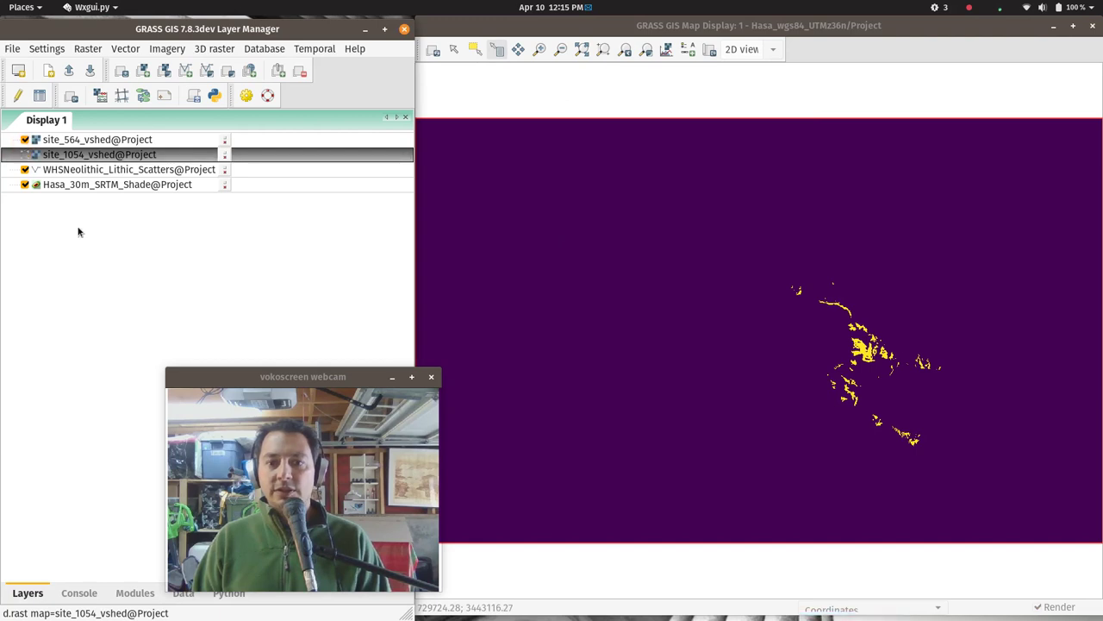
{"action": "left_click", "coordinate": [24, 140]}
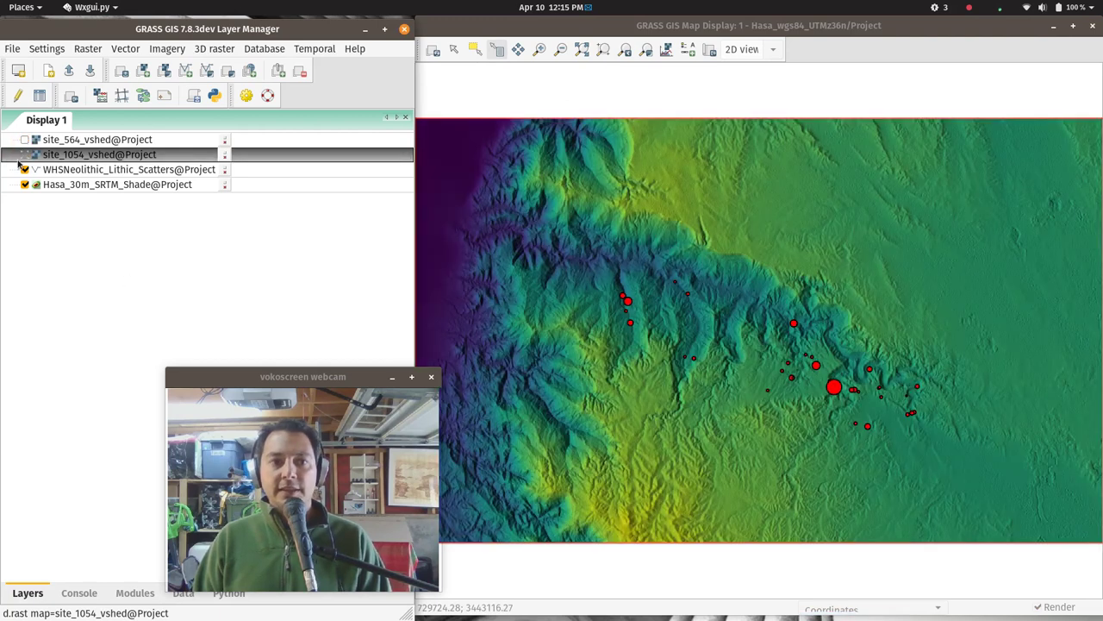
{"action": "left_click", "coordinate": [24, 154]}
{"action": "key", "text": "super"}
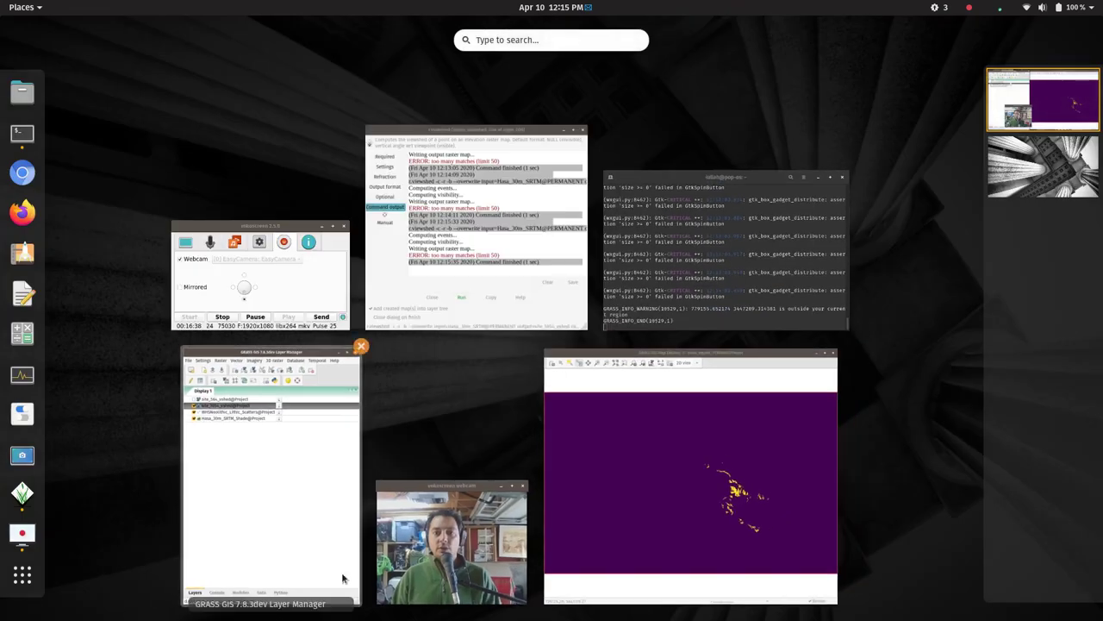
{"action": "left_click", "coordinate": [239, 423]}
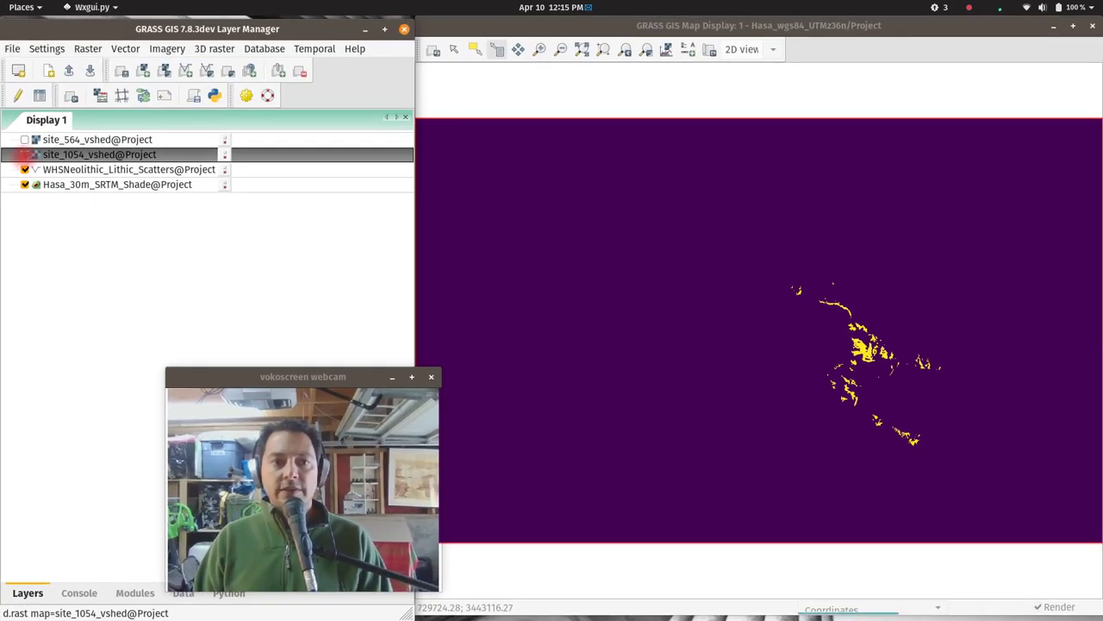
{"action": "left_click", "coordinate": [24, 154]}
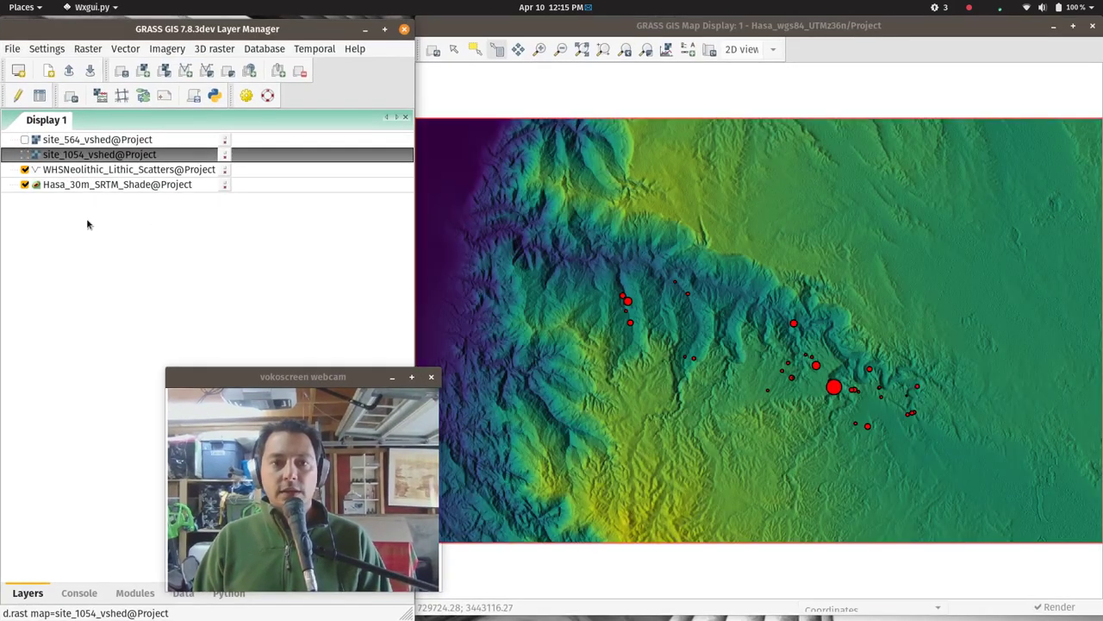
Query a new map location and copy its east, north coordinates.
{"action": "left_click", "coordinate": [792, 323]}
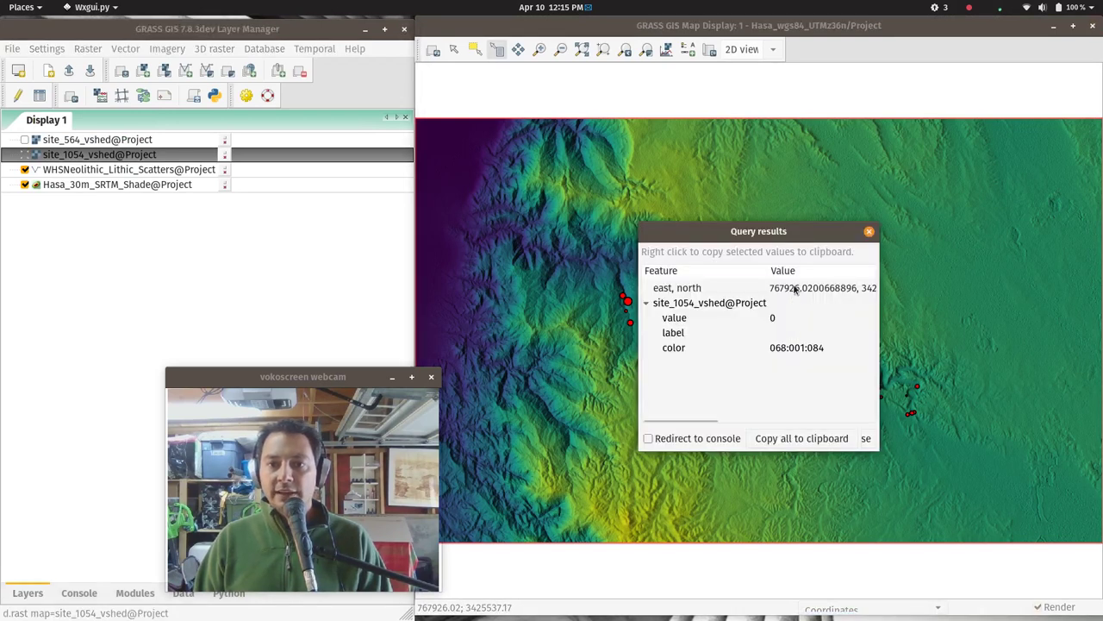
{"action": "right_click", "coordinate": [799, 289]}
{"action": "left_click", "coordinate": [832, 297]}
{"action": "key", "text": "super"}
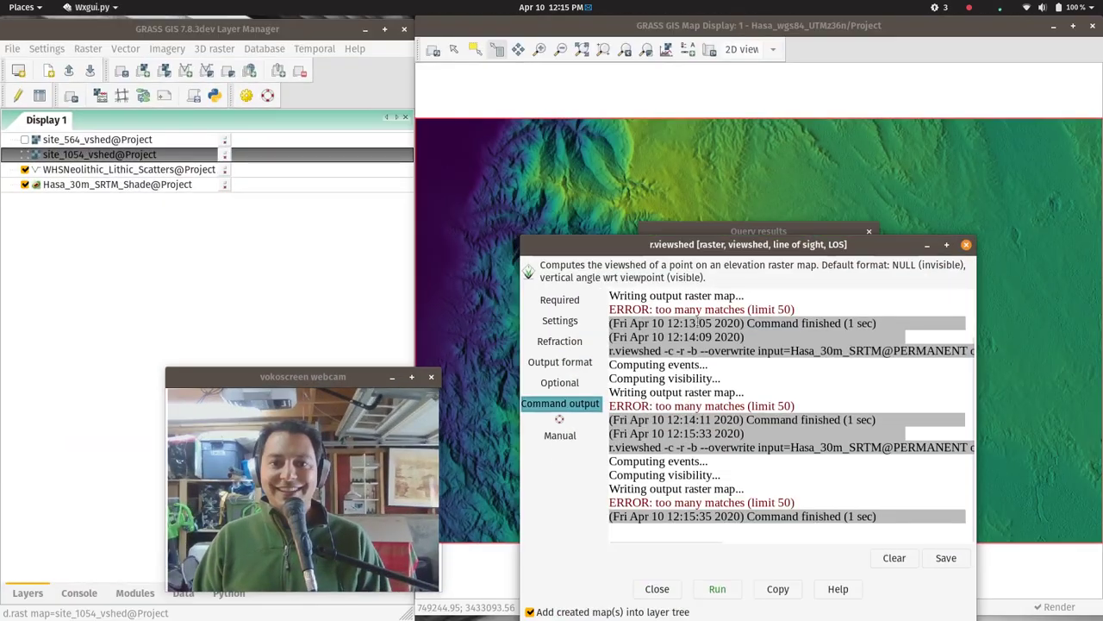
Paste the copied coordinates as the viewing position and rerun r.viewshed.
{"action": "left_click", "coordinate": [560, 320]}
{"action": "left_click", "coordinate": [569, 300]}
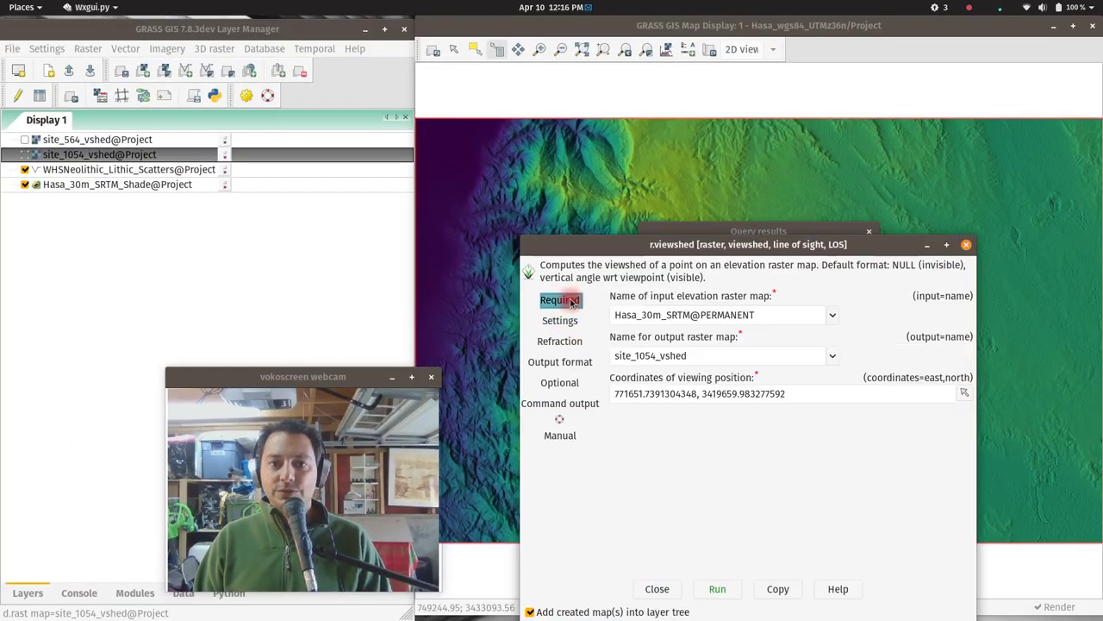
{"action": "triple_click", "coordinate": [811, 400]}
{"action": "key", "text": "BackSpace"}
{"action": "right_click", "coordinate": [690, 393]}
{"action": "left_click", "coordinate": [729, 431]}
{"action": "left_click", "coordinate": [717, 589]}
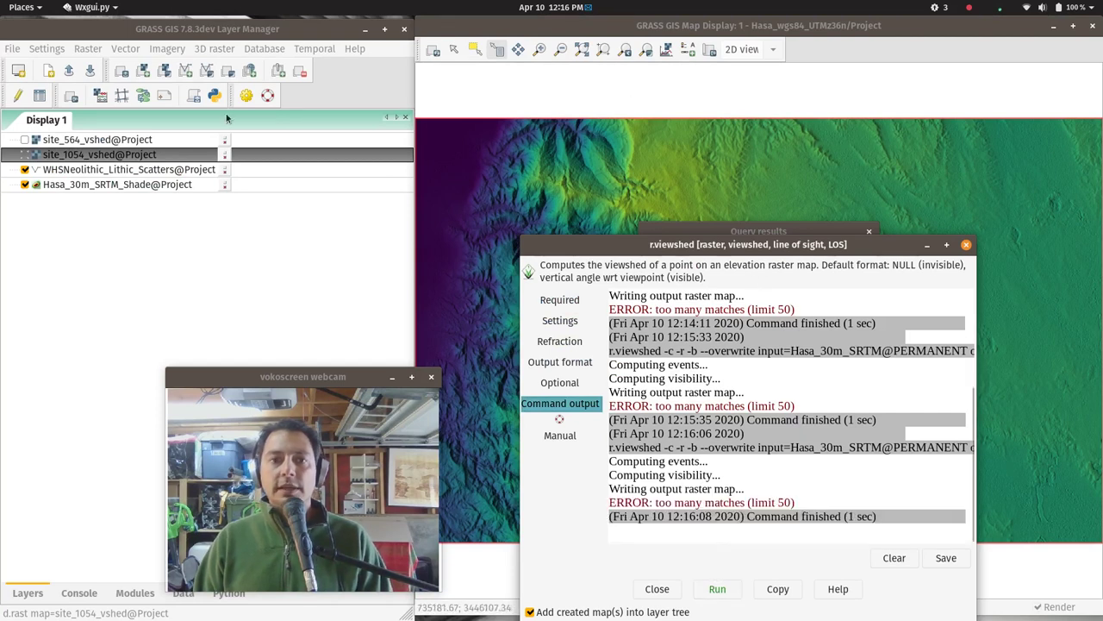
Display the recomputed site_1054_vshed layer and move the query results aside.
{"action": "left_click", "coordinate": [25, 155]}
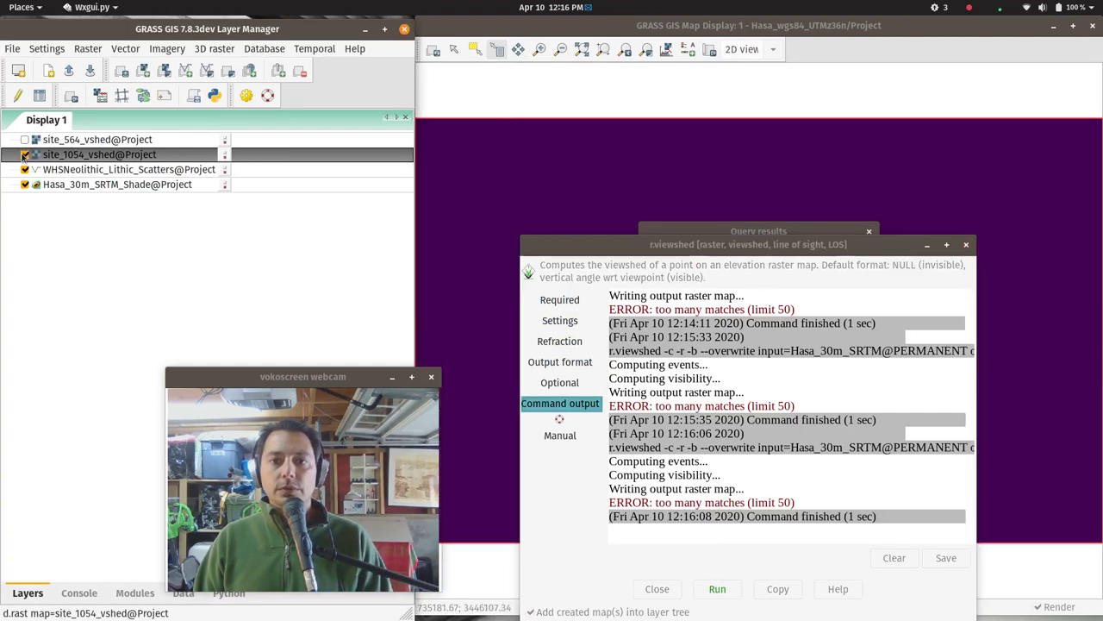
{"action": "left_click", "coordinate": [871, 40]}
{"action": "left_click_drag", "start_coordinate": [828, 231], "coordinate": [263, 328]}
Flick site_564_vshed on and off to compare with site_1054_vshed, then hide both.
{"action": "left_click", "coordinate": [25, 141]}
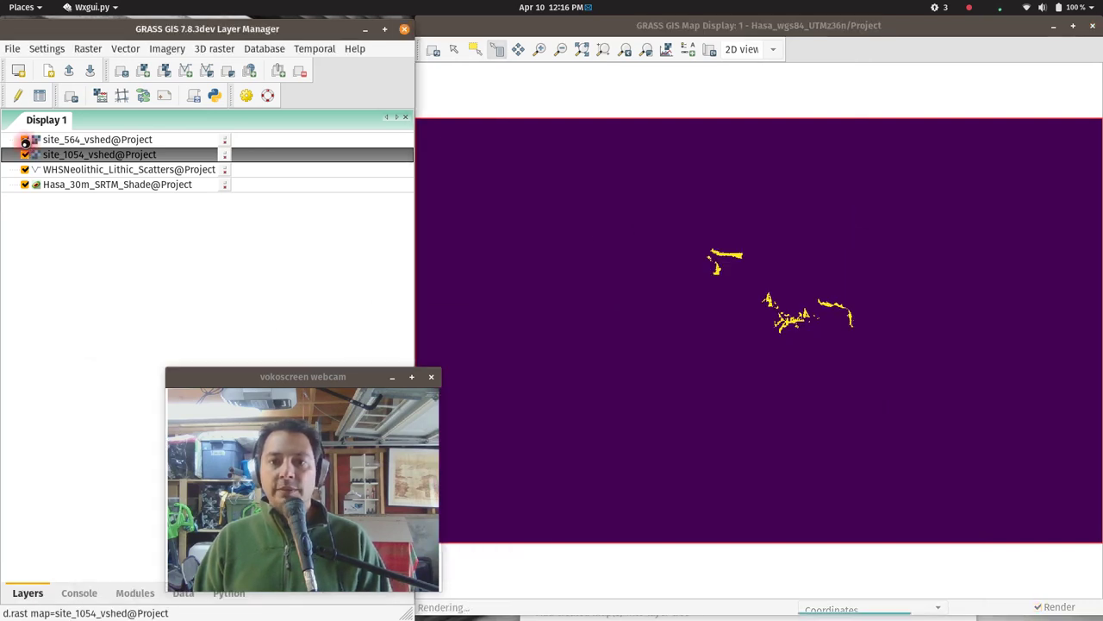
{"action": "left_click", "coordinate": [25, 140]}
{"action": "left_click", "coordinate": [25, 141]}
{"action": "left_click", "coordinate": [25, 140]}
{"action": "left_click", "coordinate": [25, 141]}
{"action": "left_click", "coordinate": [25, 141]}
{"action": "left_click", "coordinate": [25, 141]}
{"action": "left_click", "coordinate": [25, 140]}
{"action": "left_click", "coordinate": [25, 141]}
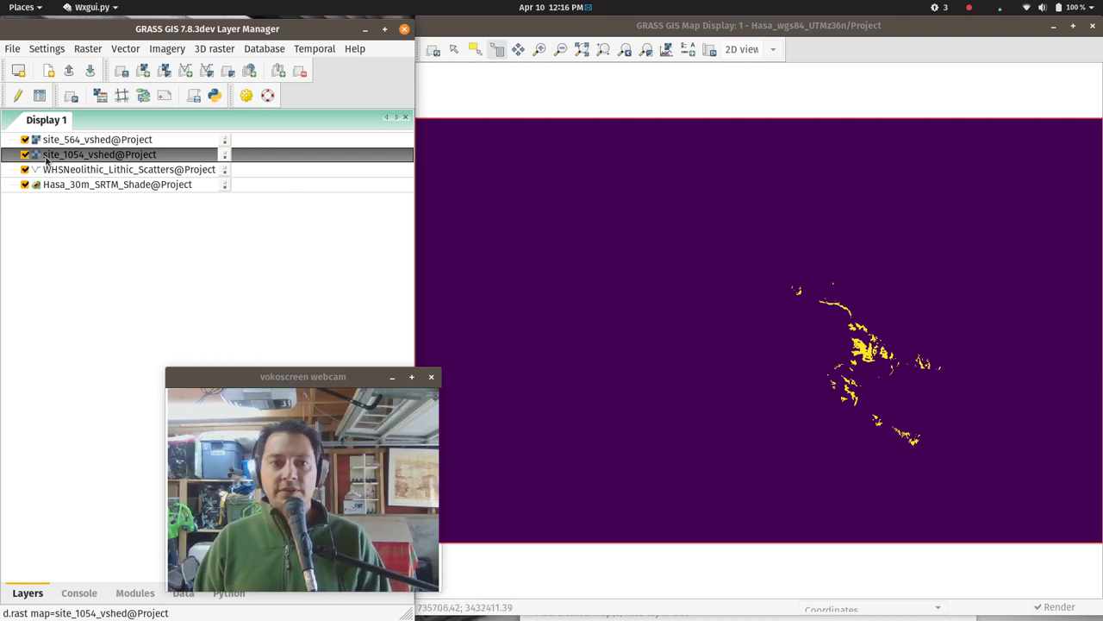
{"action": "left_click", "coordinate": [25, 141]}
{"action": "left_click", "coordinate": [25, 141]}
{"action": "left_click", "coordinate": [25, 140]}
{"action": "left_click", "coordinate": [25, 140]}
{"action": "left_click", "coordinate": [25, 140]}
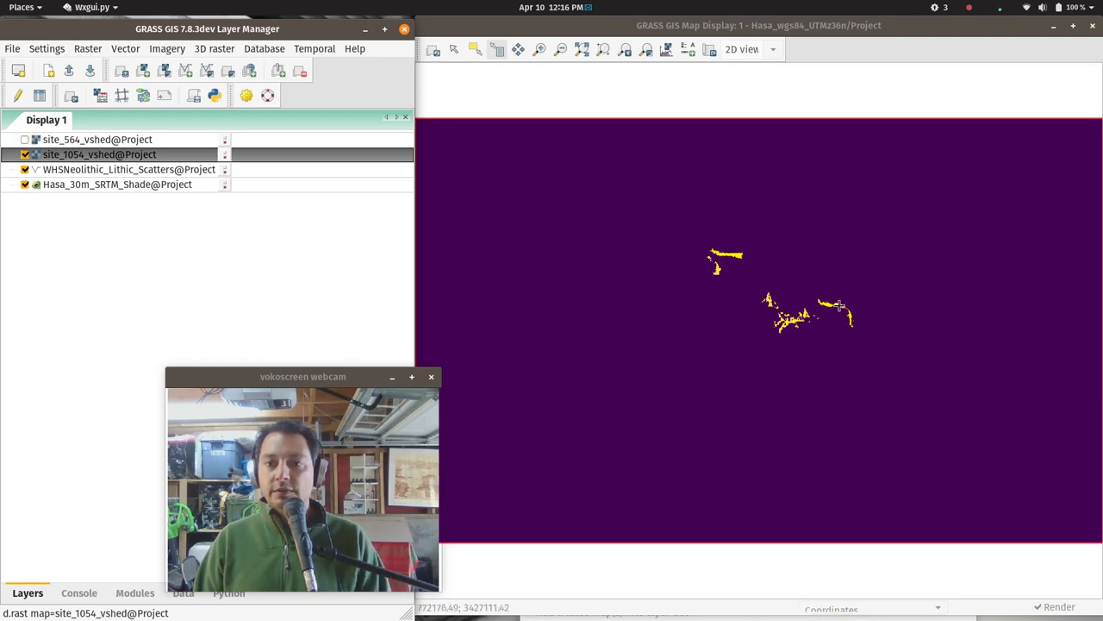
{"action": "left_click", "coordinate": [25, 154]}
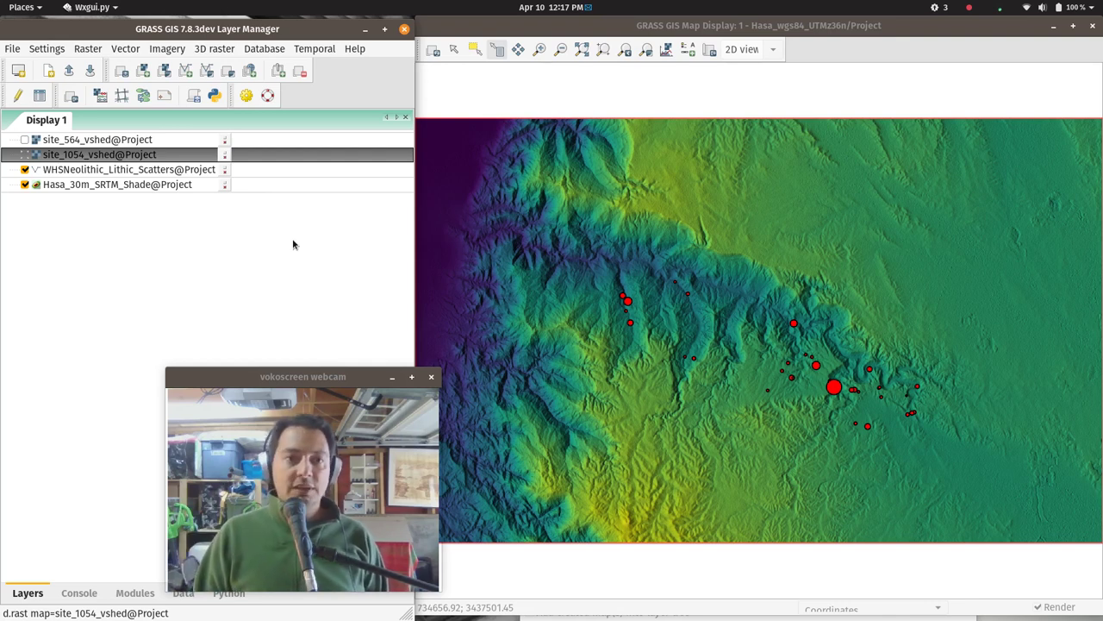
{"action": "left_click", "coordinate": [36, 50]}
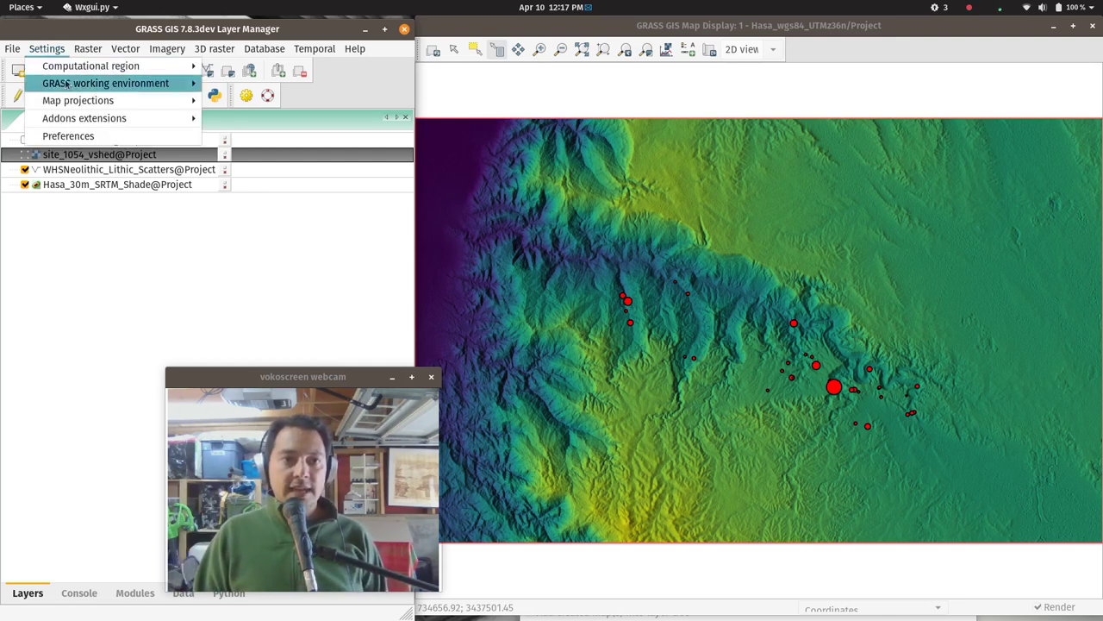
{"action": "mouse_move", "coordinate": [85, 118]}
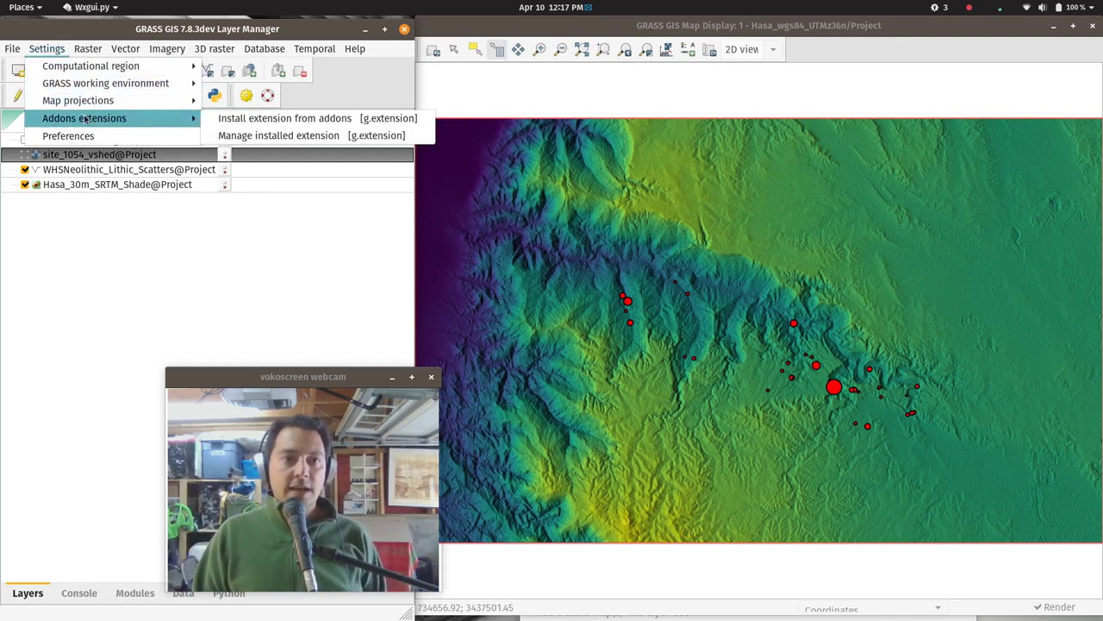
{"action": "left_click", "coordinate": [224, 121]}
{"action": "left_click_drag", "start_coordinate": [629, 164], "coordinate": [753, 100]}
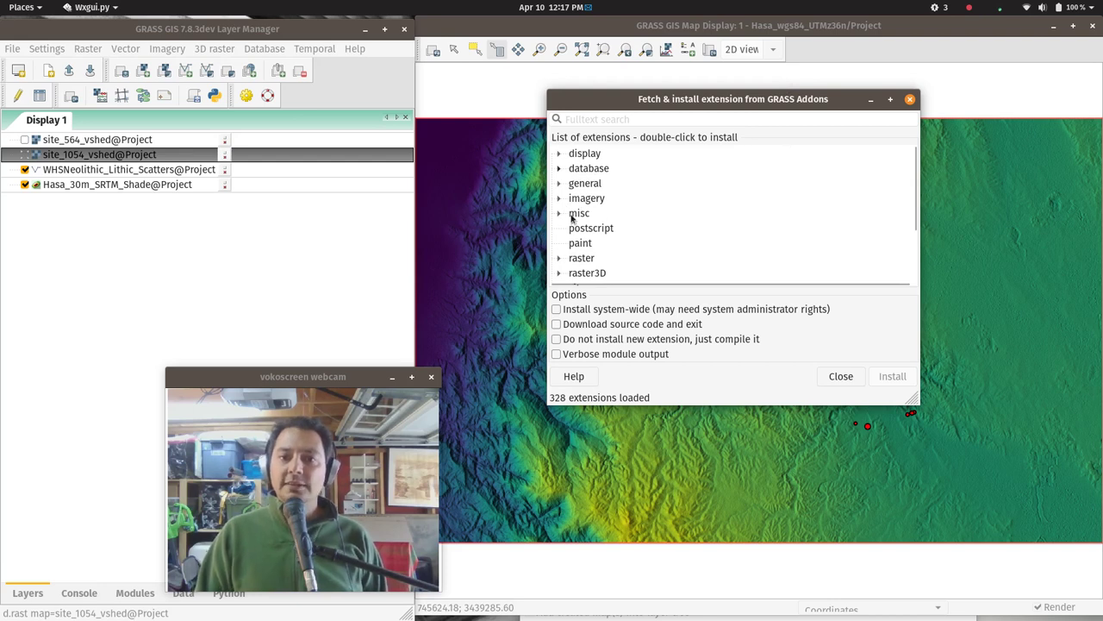
{"action": "left_click", "coordinate": [559, 260]}
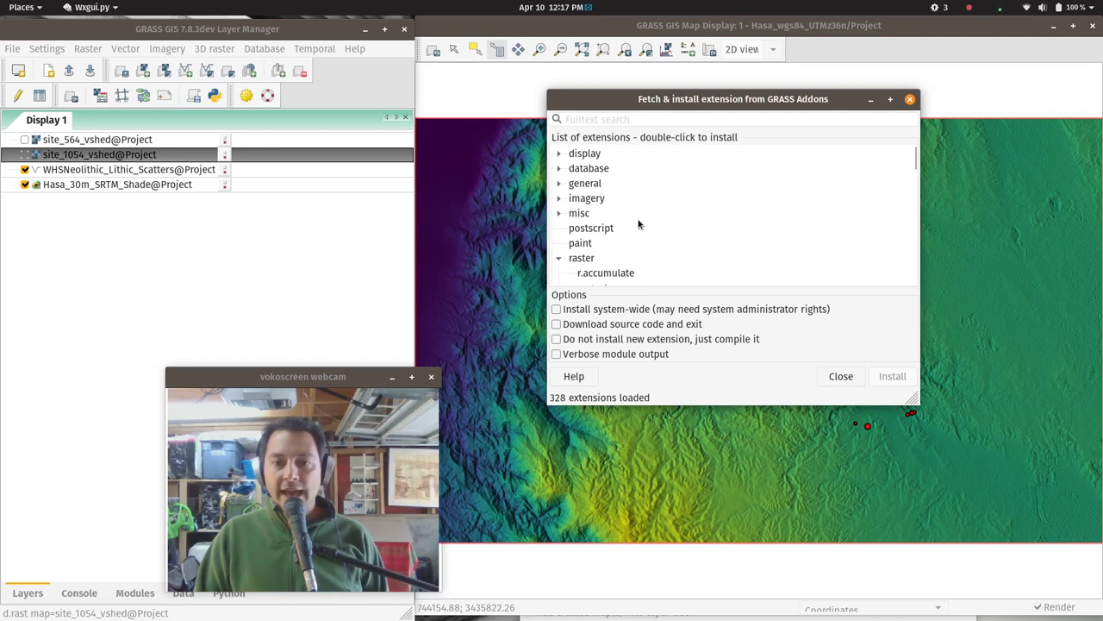
{"action": "scroll", "coordinate": [639, 225], "scroll_direction": "down", "scroll_amount": 1}
{"action": "scroll", "coordinate": [741, 258], "scroll_direction": "down", "scroll_amount": 3}
{"action": "scroll", "coordinate": [747, 250], "scroll_direction": "down", "scroll_amount": 10}
{"action": "scroll", "coordinate": [752, 250], "scroll_direction": "down", "scroll_amount": 10}
{"action": "scroll", "coordinate": [752, 250], "scroll_direction": "down", "scroll_amount": 10}
{"action": "scroll", "coordinate": [752, 250], "scroll_direction": "down", "scroll_amount": 10}
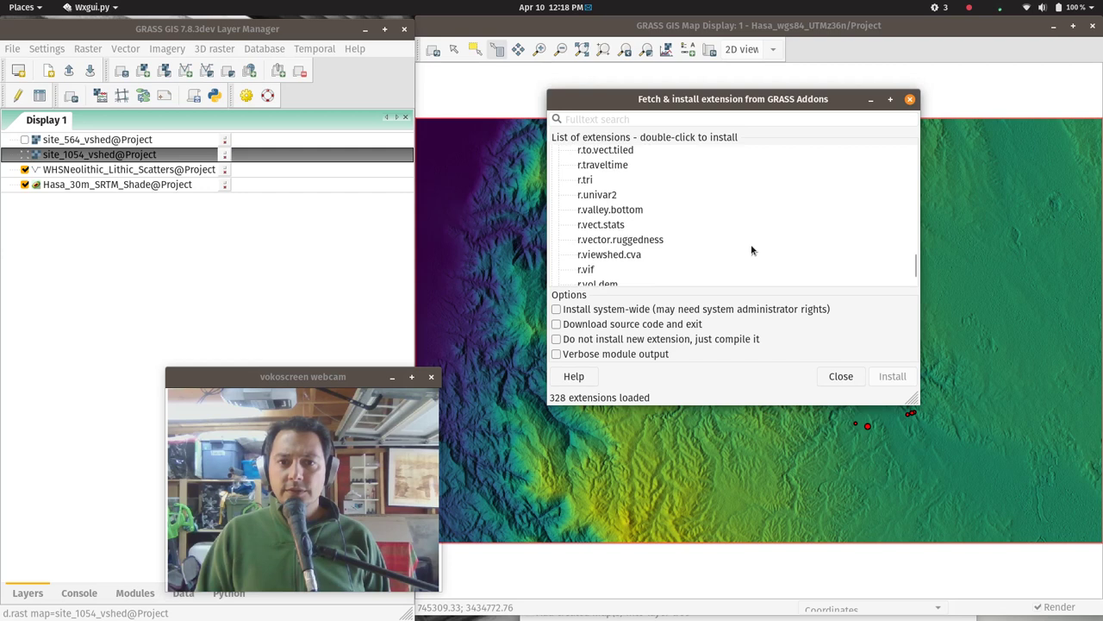
{"action": "left_click", "coordinate": [620, 258]}
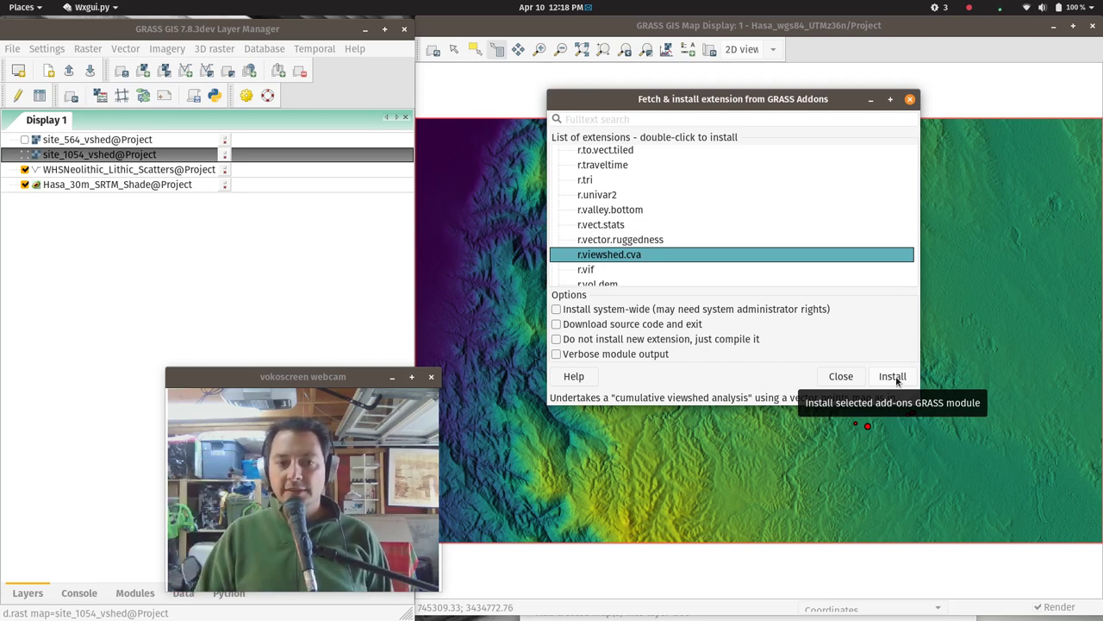
{"action": "left_click", "coordinate": [908, 101]}
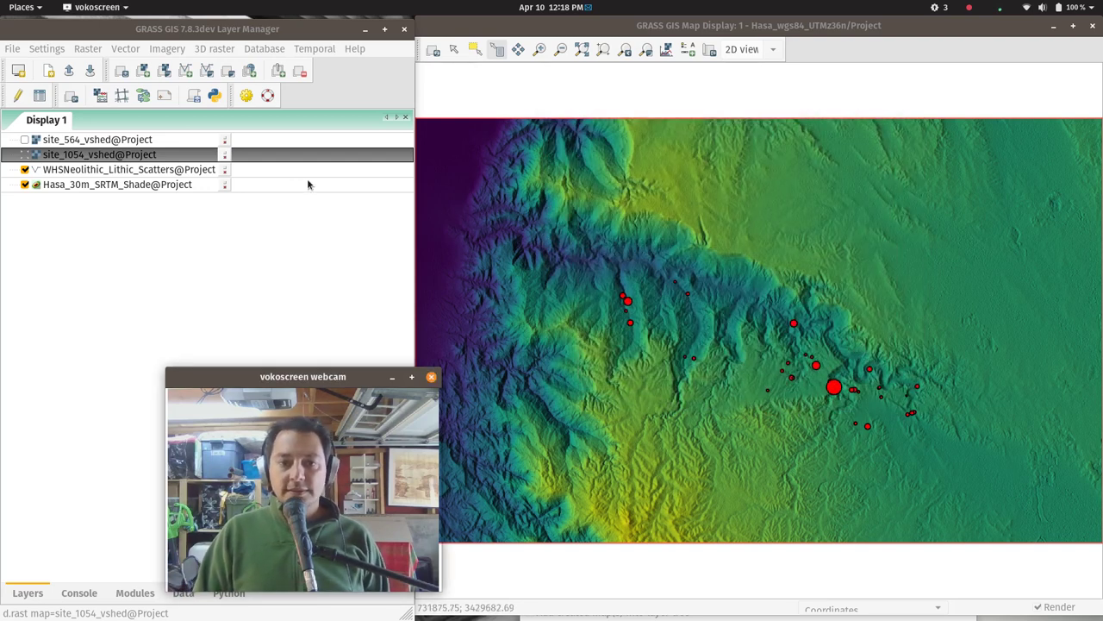
Confirm r.viewshed.cva appears under Addons in the Modules list, then go to the Console.
{"action": "left_click_drag", "start_coordinate": [293, 377], "coordinate": [837, 116]}
{"action": "left_click", "coordinate": [135, 592]}
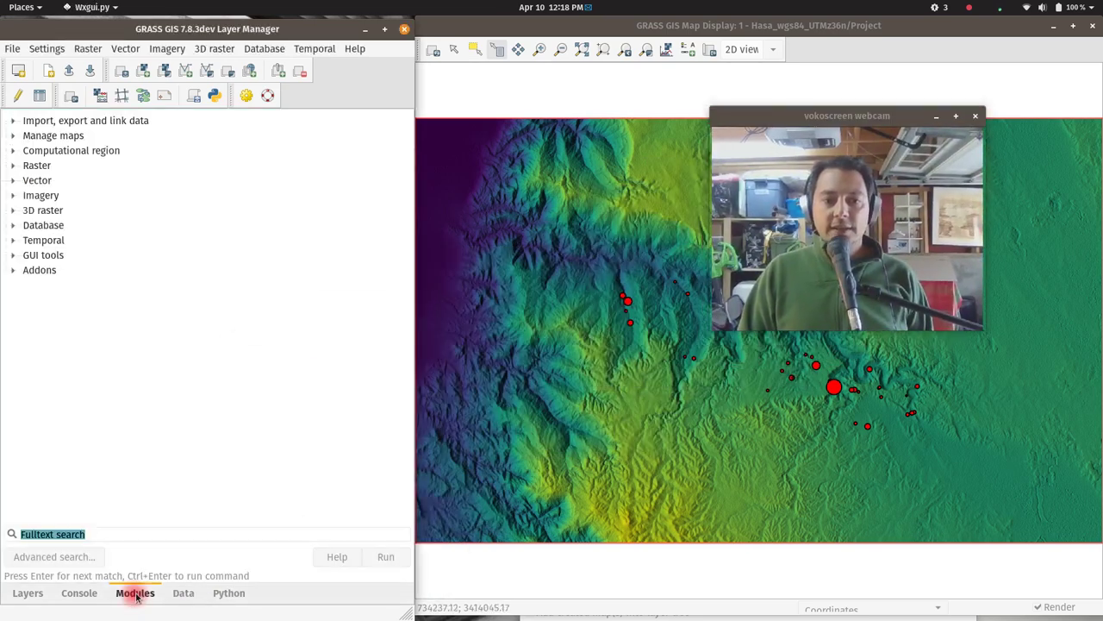
{"action": "left_click", "coordinate": [13, 272]}
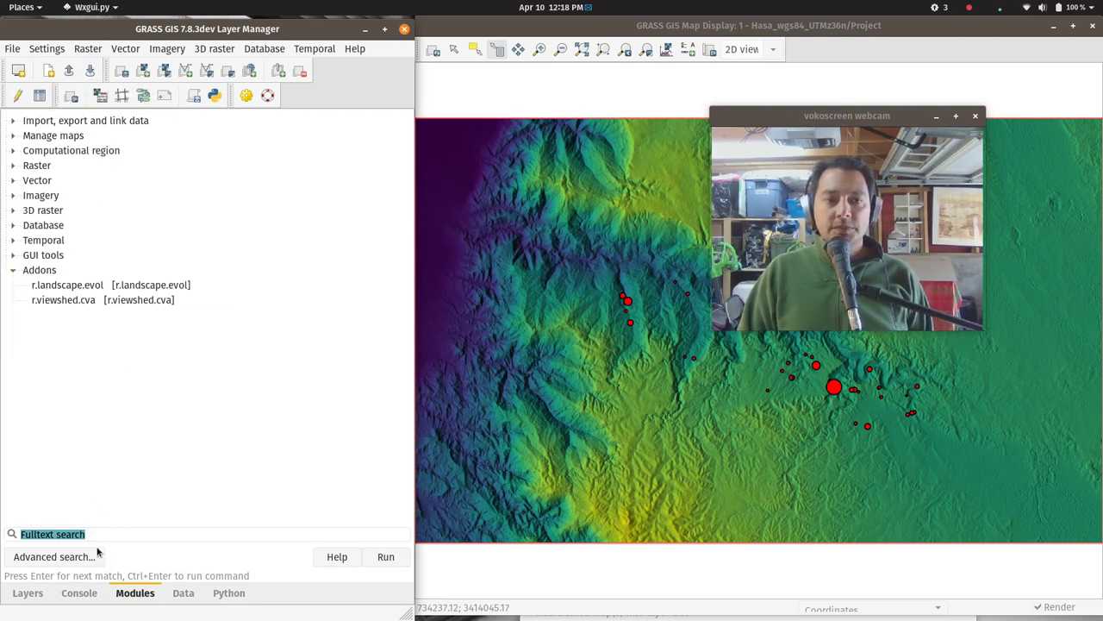
{"action": "left_click", "coordinate": [76, 594]}
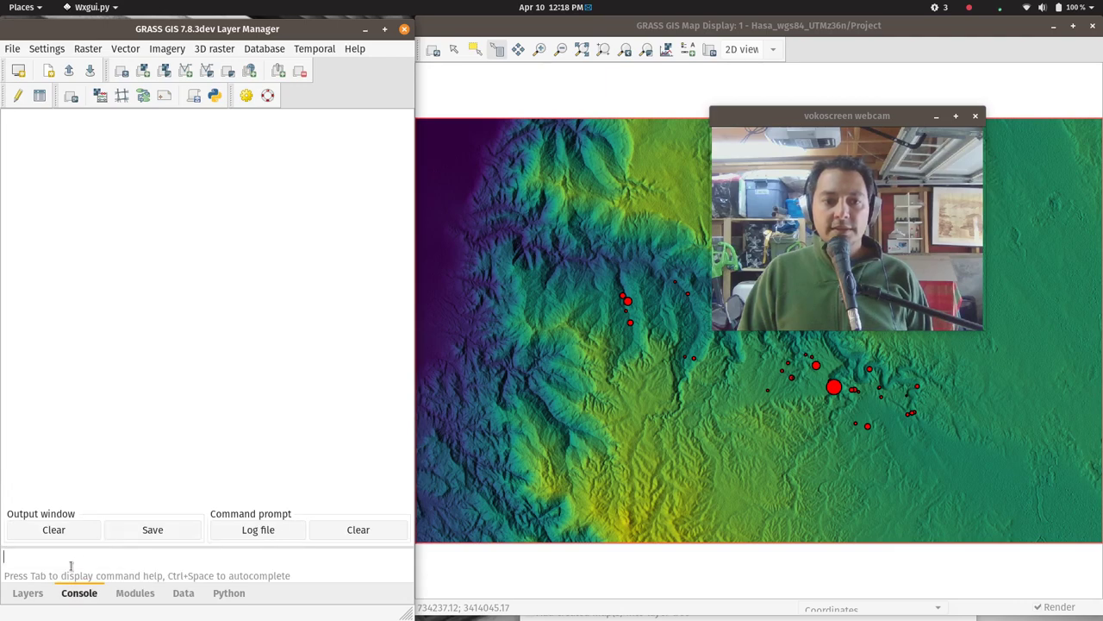
{"action": "key", "text": "super"}
Launch 'r.viewshed.cva&' in the terminal after correcting the mistyped 'r.viewshed.cvs&', then close its dialog.
{"action": "left_click", "coordinate": [522, 247]}
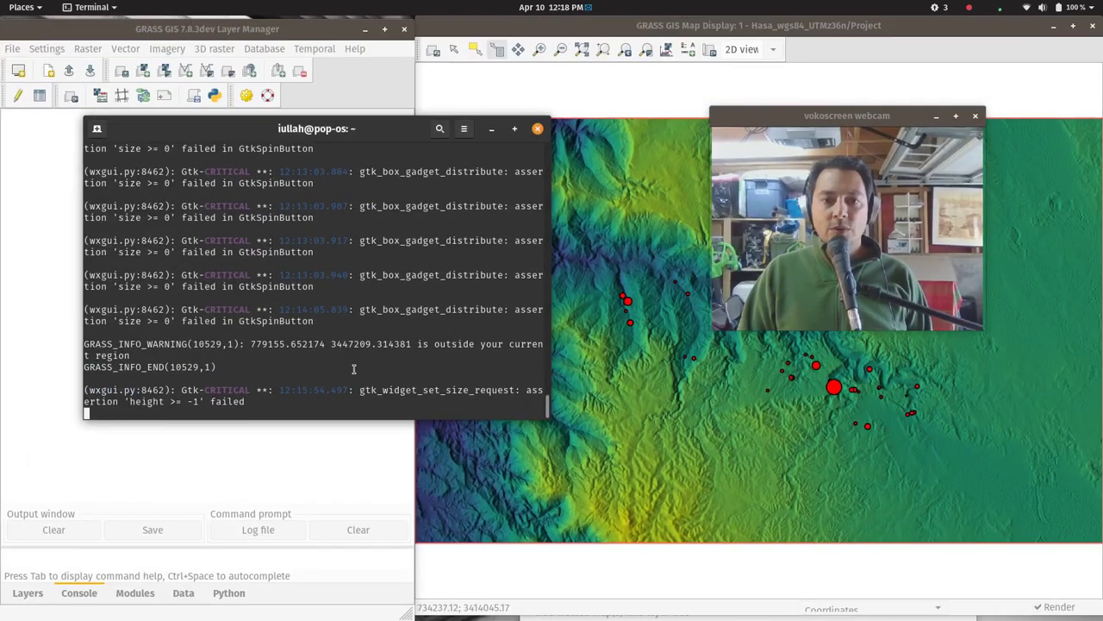
{"action": "key", "text": "Return"}
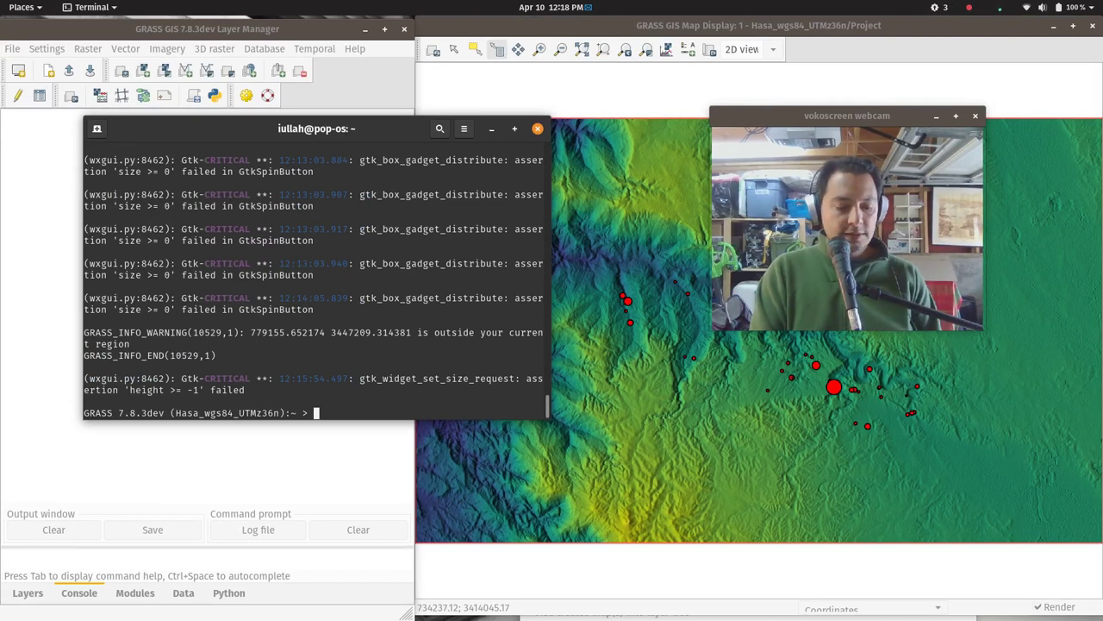
{"action": "type", "text": "r.v"}
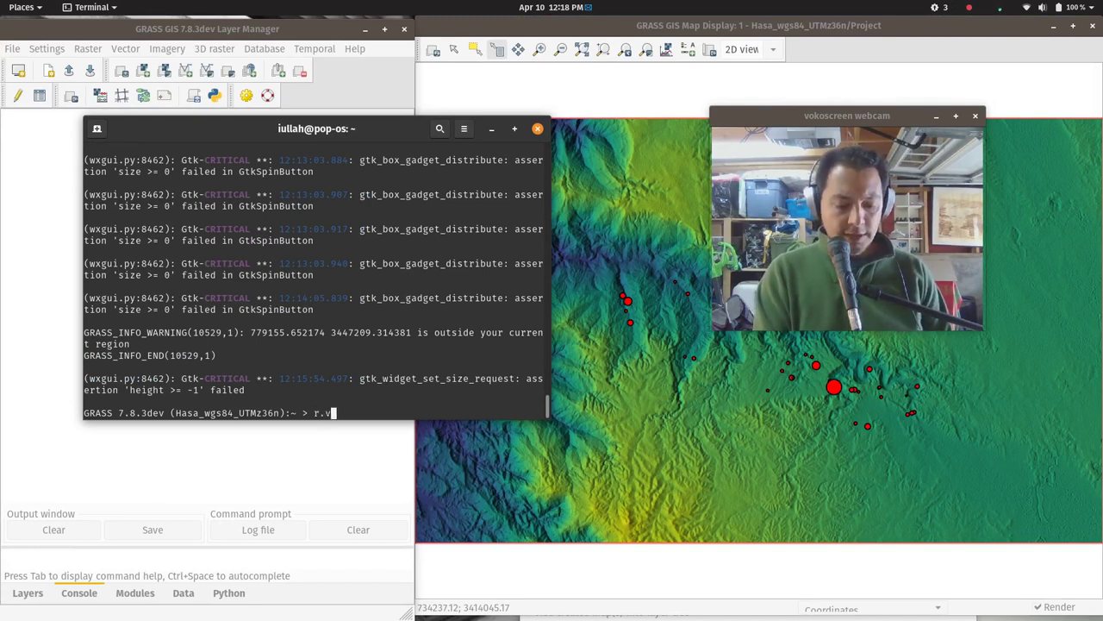
{"action": "type", "text": "iewshed"}
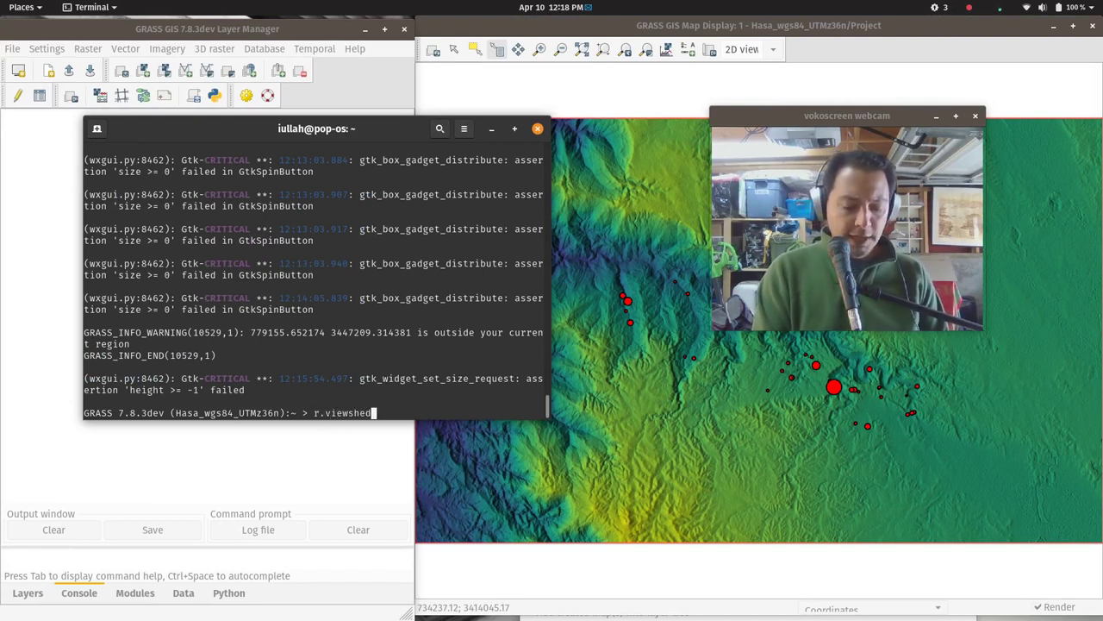
{"action": "type", "text": ".cvs&"}
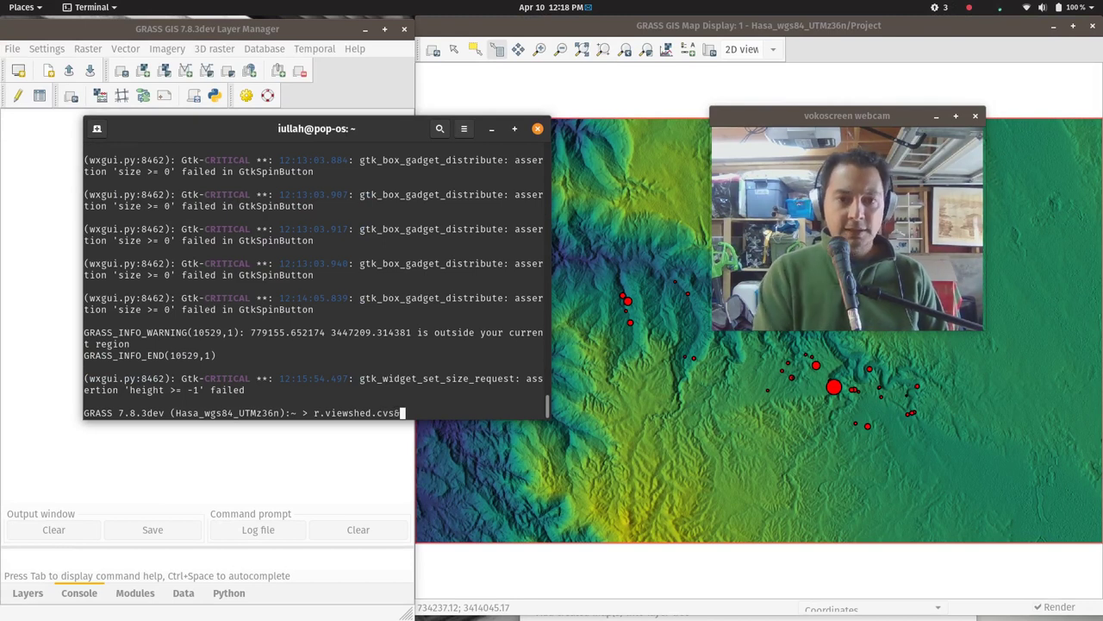
{"action": "key", "text": "Return"}
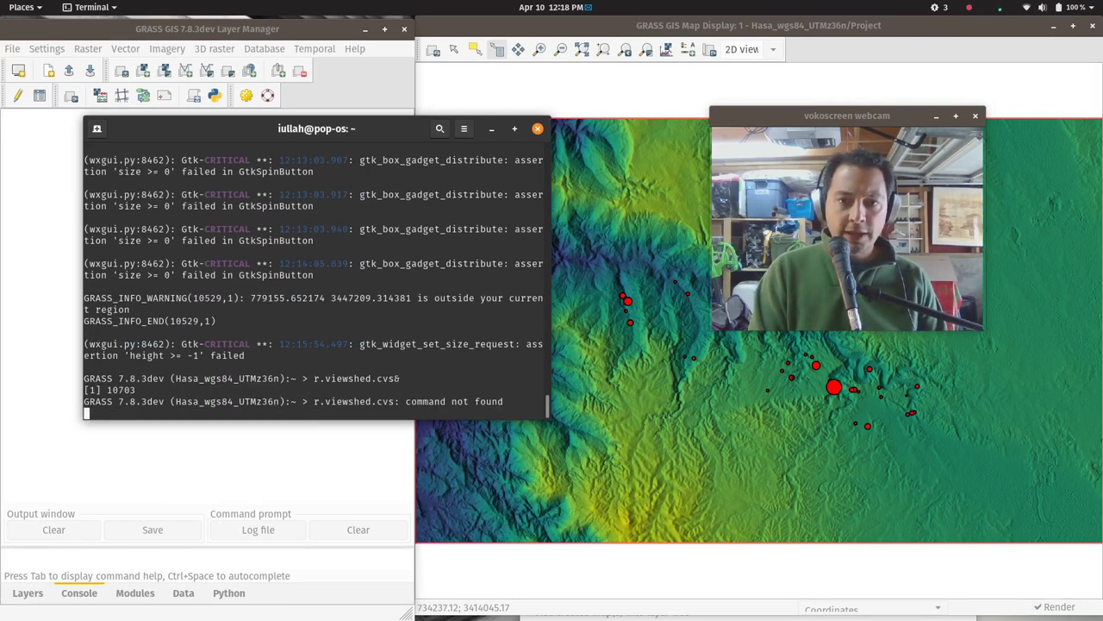
{"action": "key", "text": "Up"}
{"action": "key", "text": "BackSpace"}
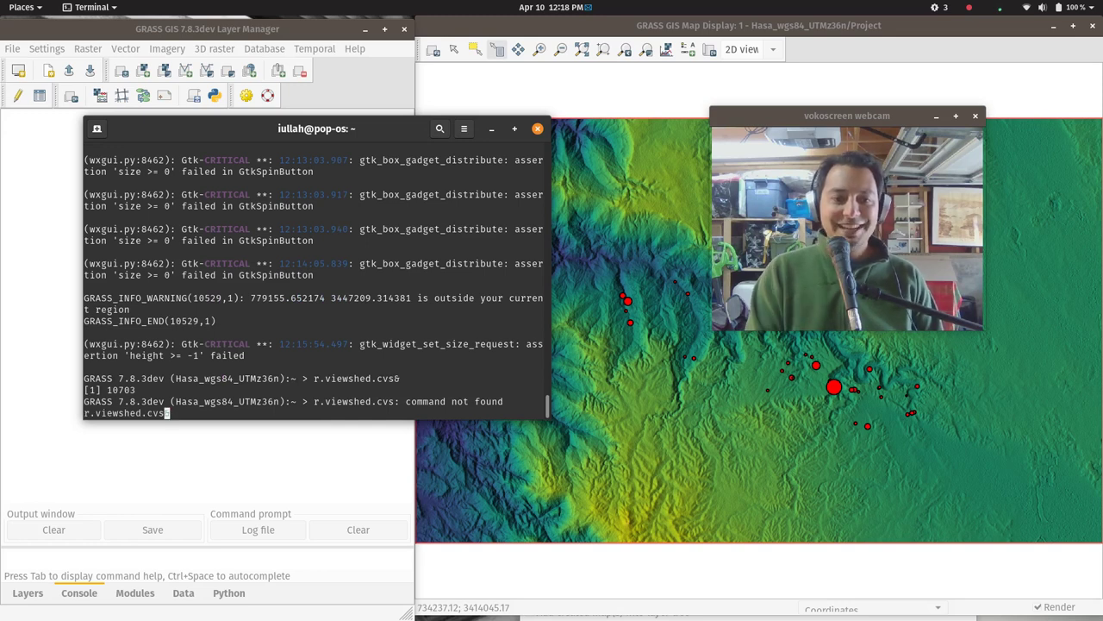
{"action": "type", "text": "a&"}
{"action": "key", "text": "Return"}
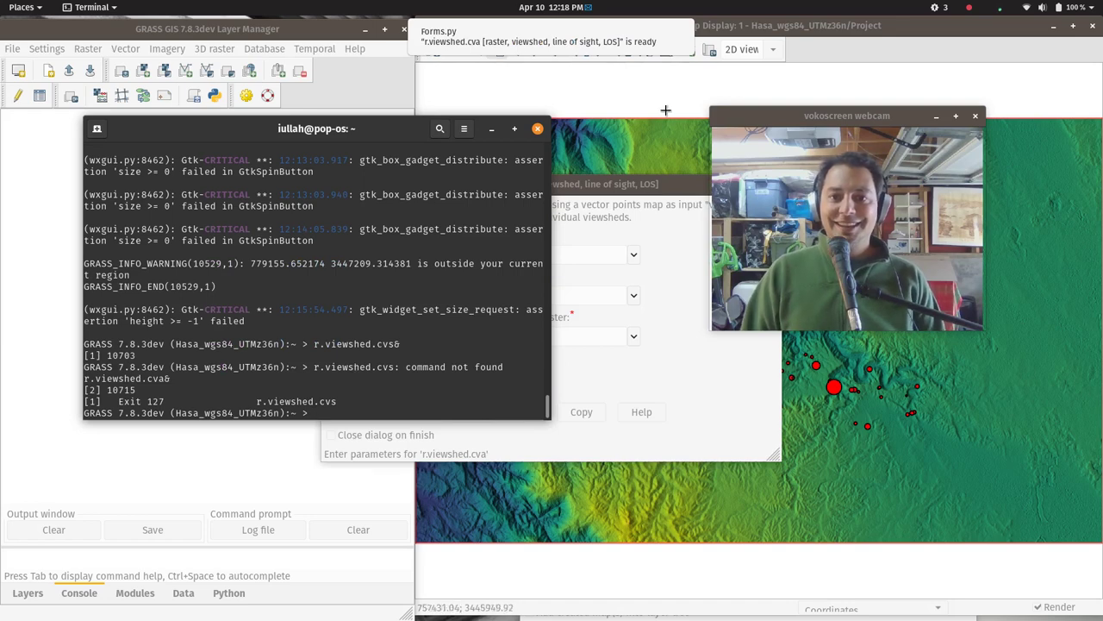
{"action": "left_click_drag", "start_coordinate": [624, 187], "coordinate": [485, 206]}
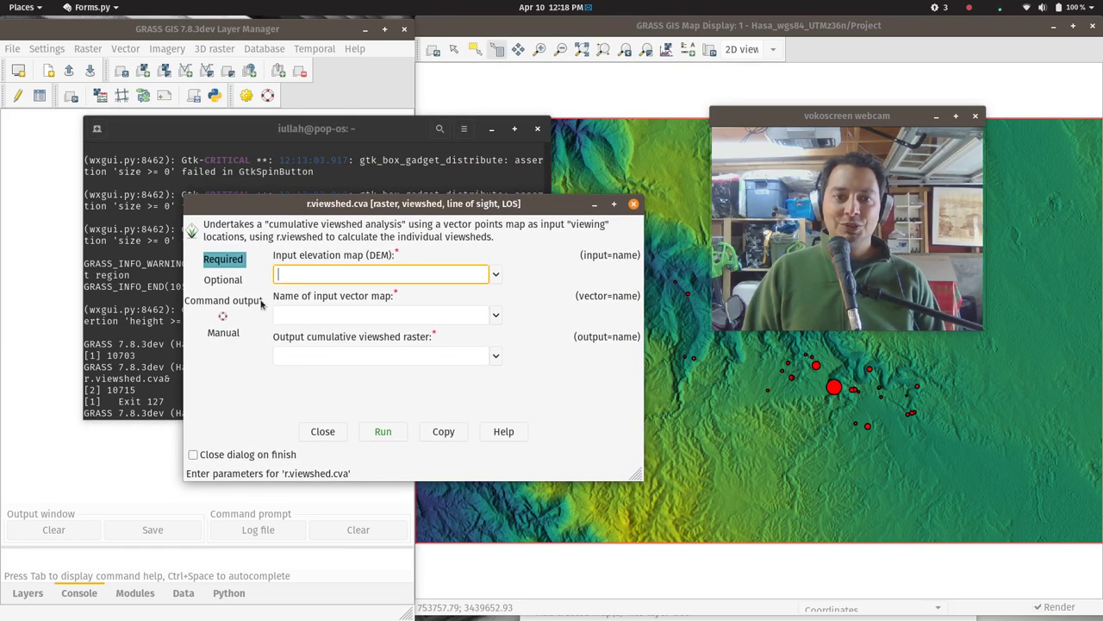
{"action": "left_click", "coordinate": [634, 204]}
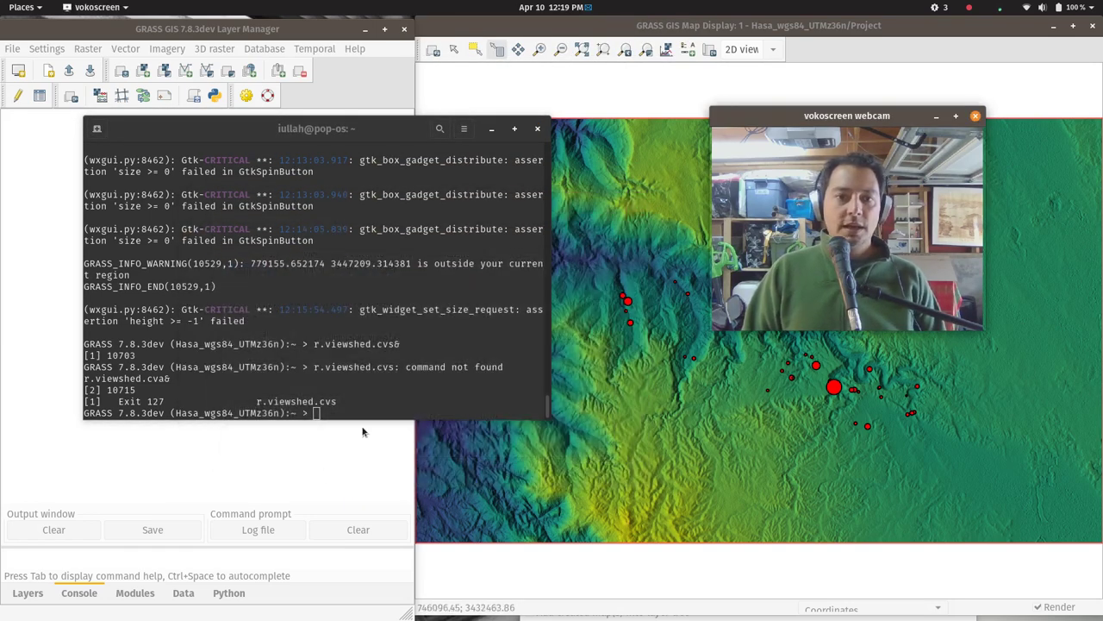
Open r.viewshed.cva from the Addons group in the Layer Manager's Modules list.
{"action": "left_click", "coordinate": [231, 517]}
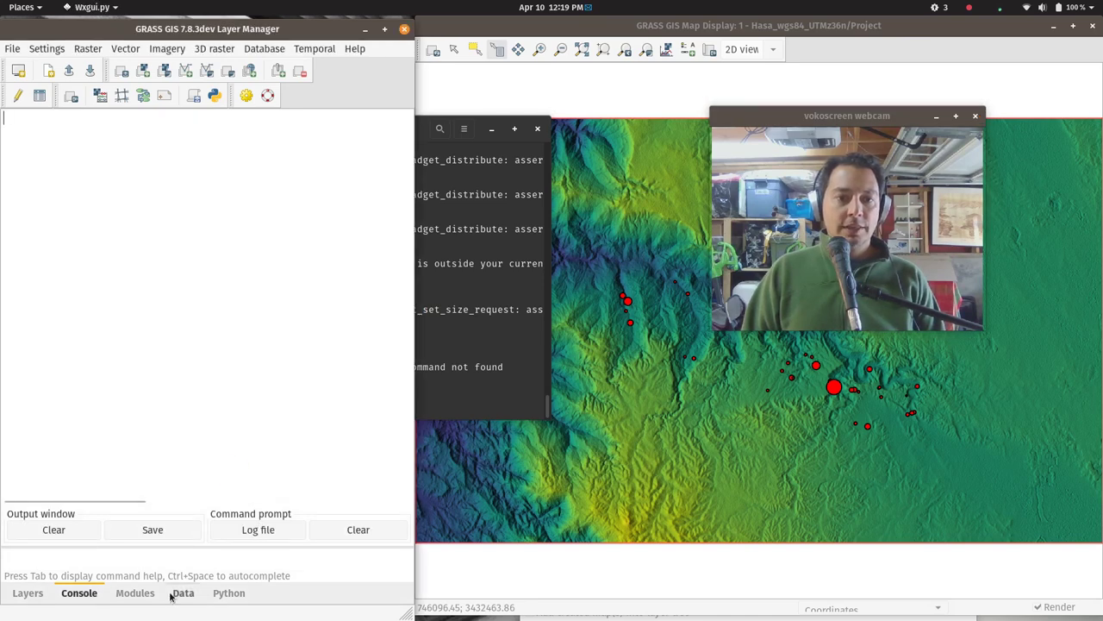
{"action": "left_click", "coordinate": [138, 593]}
{"action": "double_click", "coordinate": [91, 302]}
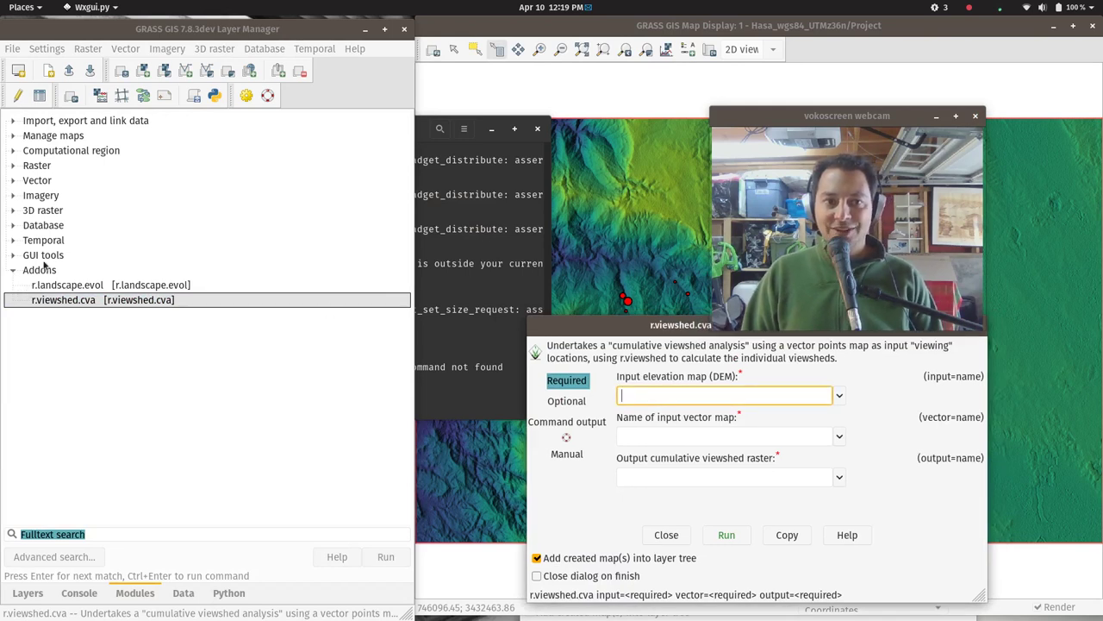
Launch r.viewshed.cva again from the Console and close the duplicate dialog.
{"action": "left_click", "coordinate": [147, 593]}
{"action": "left_click", "coordinate": [78, 594]}
{"action": "left_click", "coordinate": [75, 559]}
{"action": "type", "text": "r"}
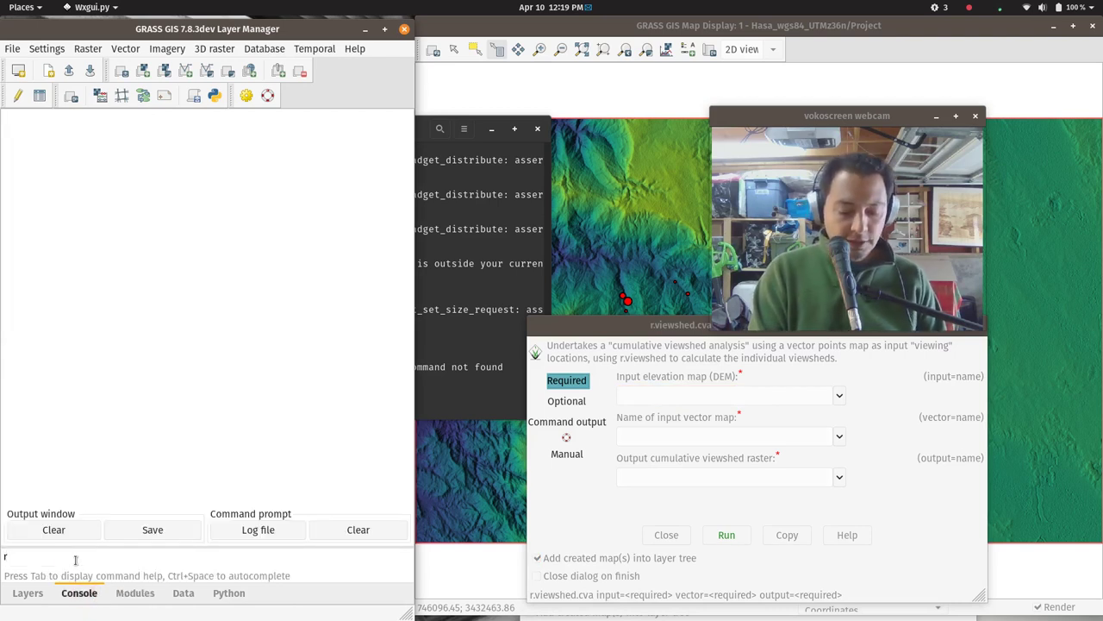
{"action": "type", "text": ".viewshed.cva"}
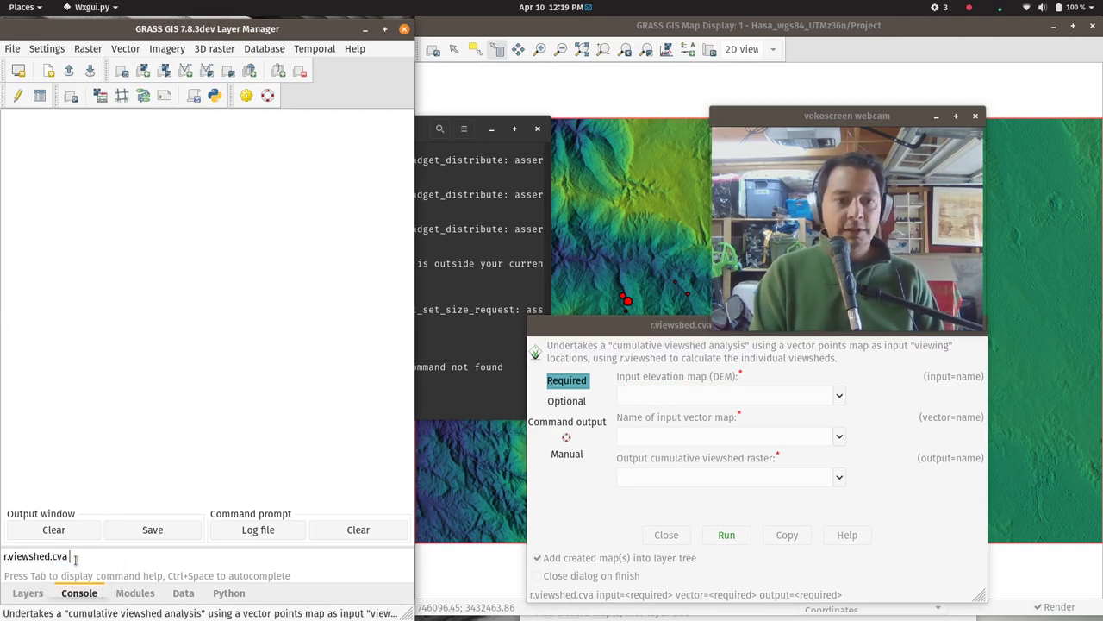
{"action": "key", "text": "Return"}
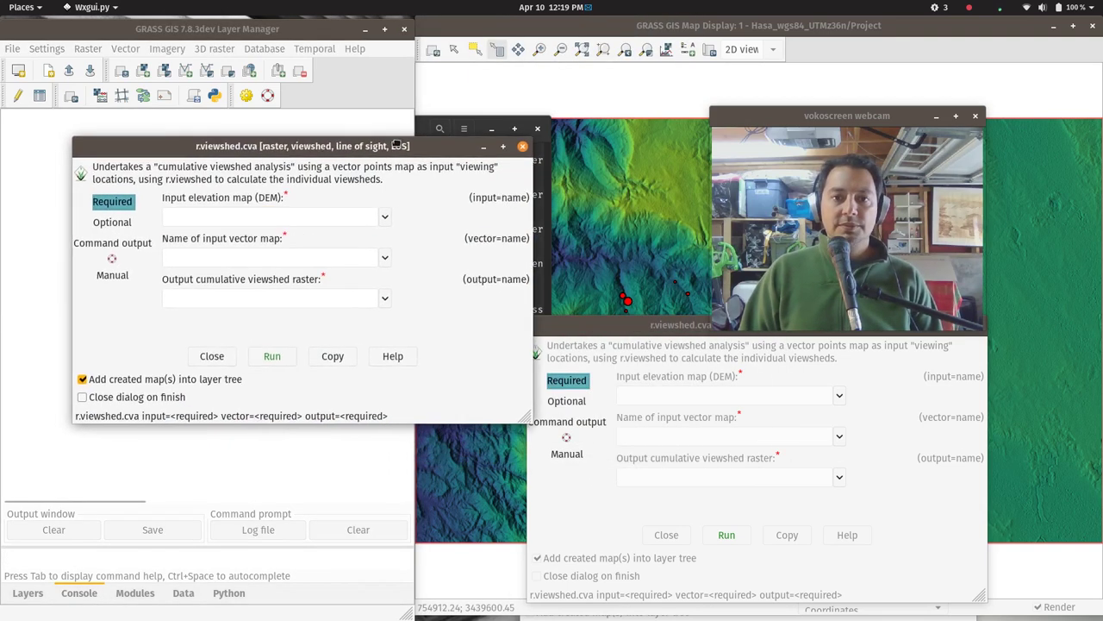
{"action": "left_click", "coordinate": [516, 144]}
Open and close r.viewshed from the Console, then move the r.viewshed.cva dialog to the upper left.
{"action": "left_click", "coordinate": [91, 560]}
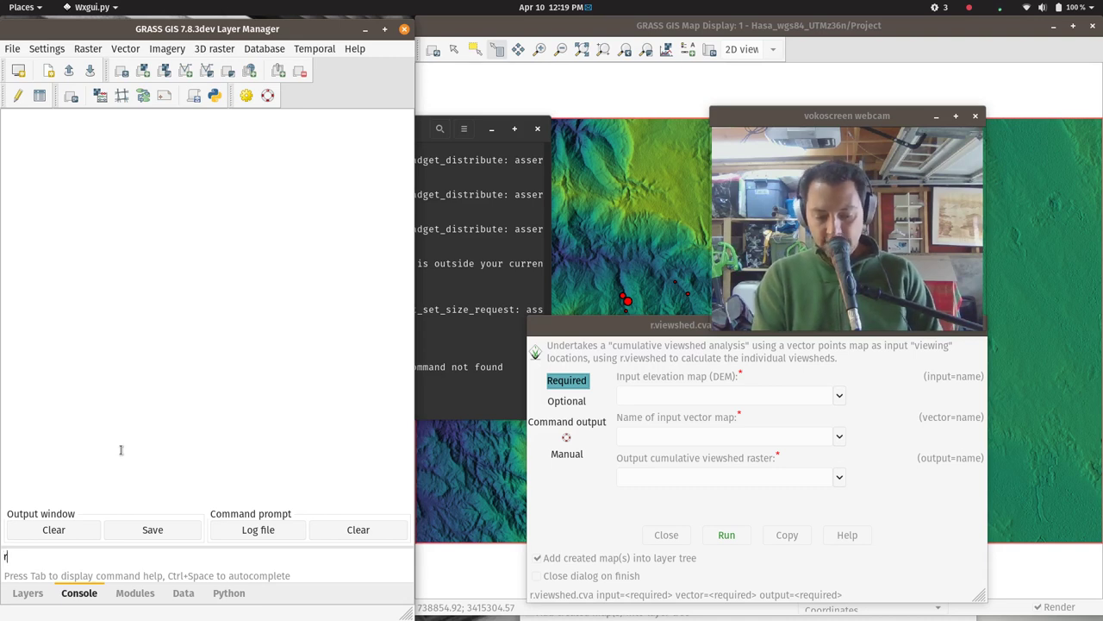
{"action": "type", "text": "r.viewshed"}
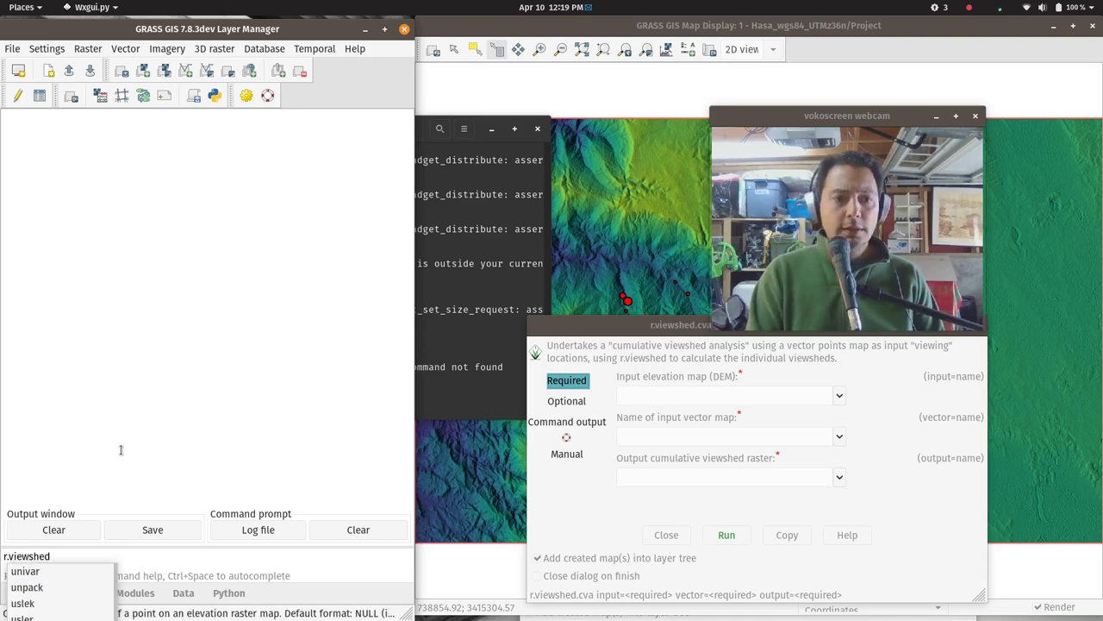
{"action": "key", "text": "Escape"}
{"action": "key", "text": "Return"}
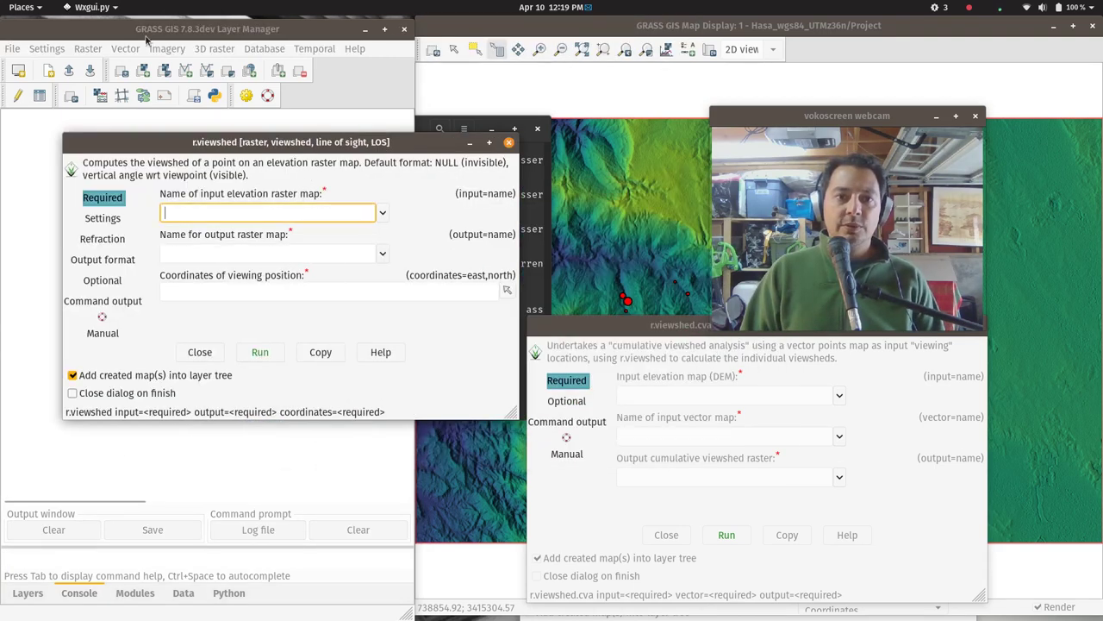
{"action": "left_click", "coordinate": [507, 145]}
{"action": "left_click_drag", "start_coordinate": [681, 324], "coordinate": [324, 165]}
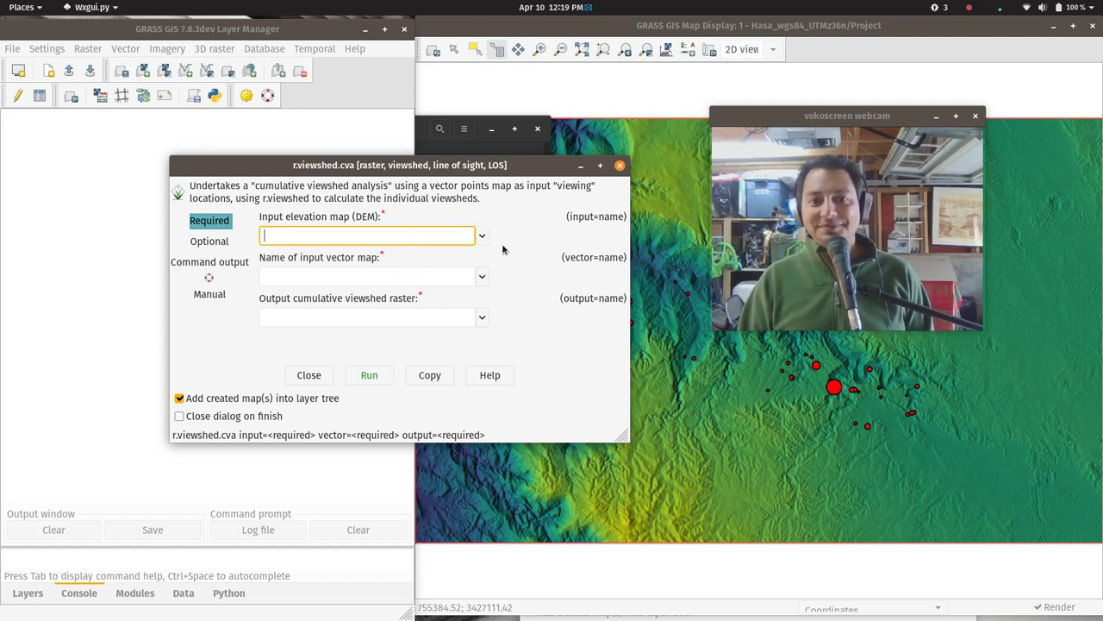
{"action": "left_click_drag", "start_coordinate": [320, 165], "coordinate": [278, 167]}
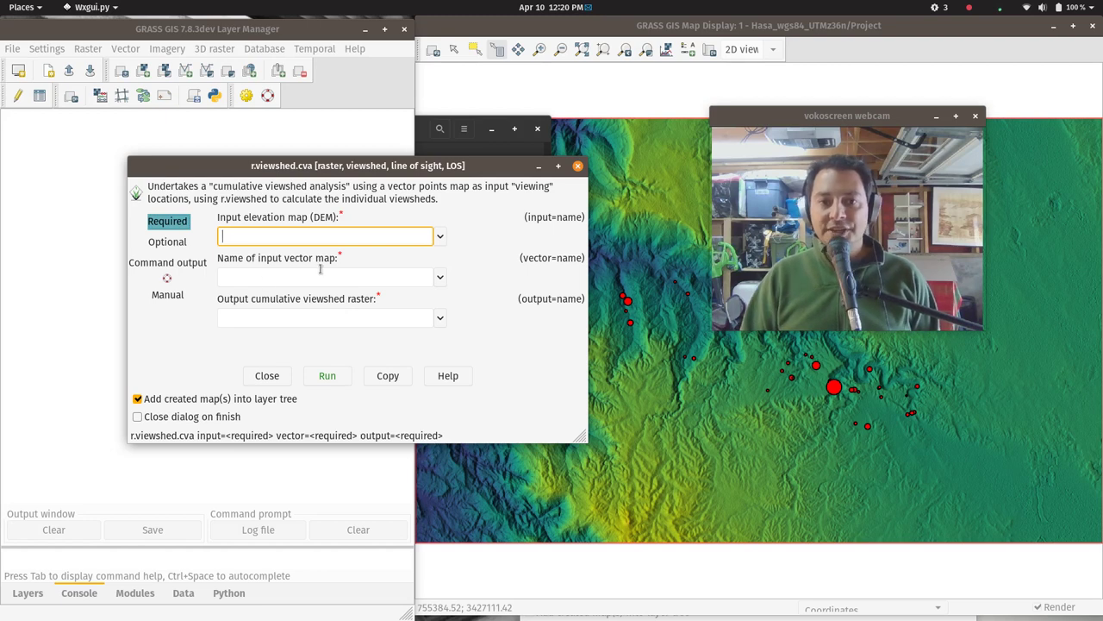
Choose Hasa_30m_SRTM@PERMANENT as the DEM and WHSNeolithic_Lithic_Scatters@Project as viewpoints.
{"action": "left_click", "coordinate": [443, 240]}
{"action": "scroll", "coordinate": [362, 311], "scroll_direction": "down", "scroll_amount": 5}
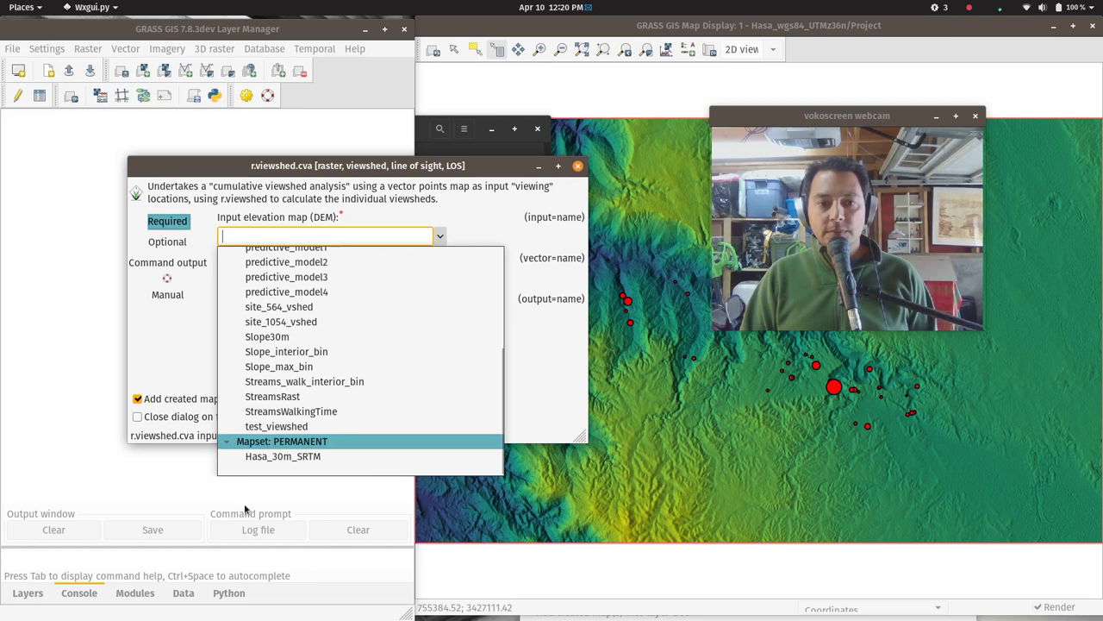
{"action": "left_click", "coordinate": [293, 456]}
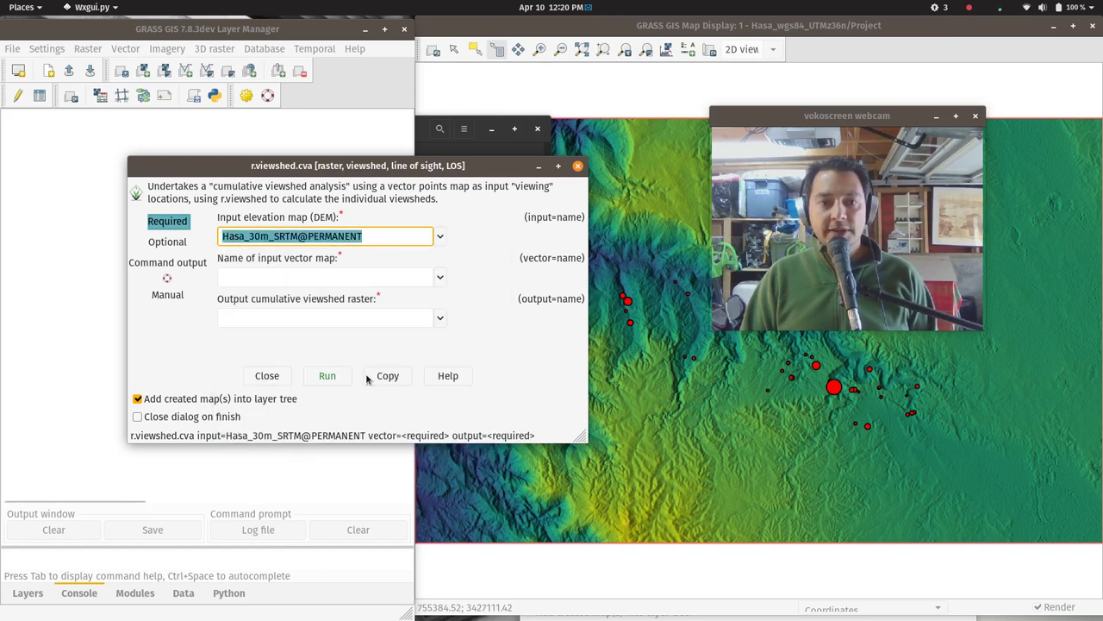
{"action": "left_click", "coordinate": [441, 278]}
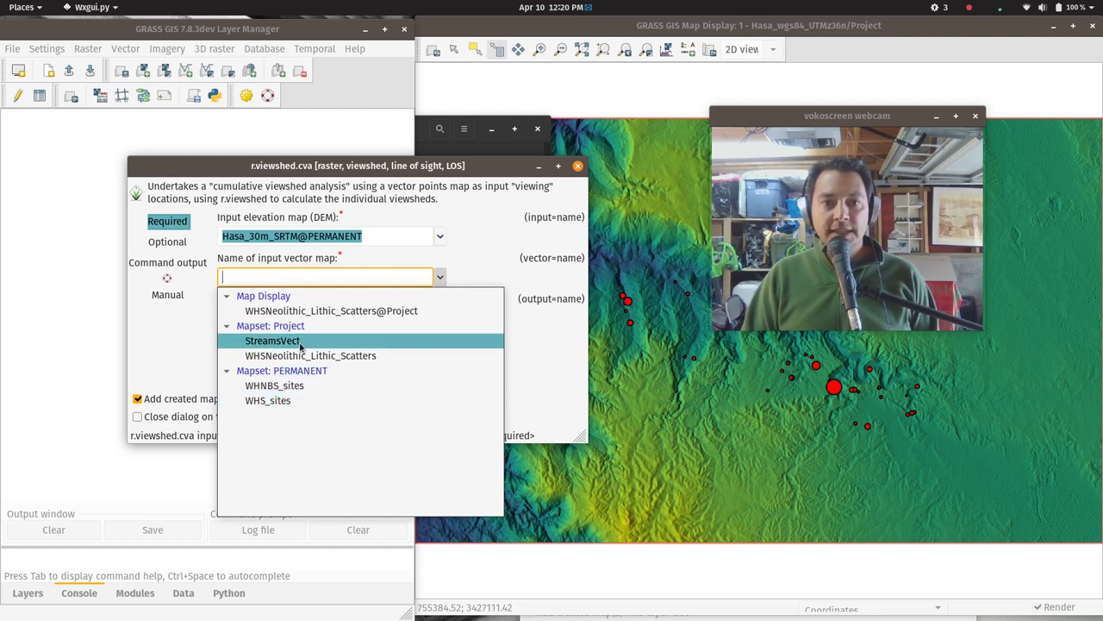
{"action": "left_click", "coordinate": [302, 355]}
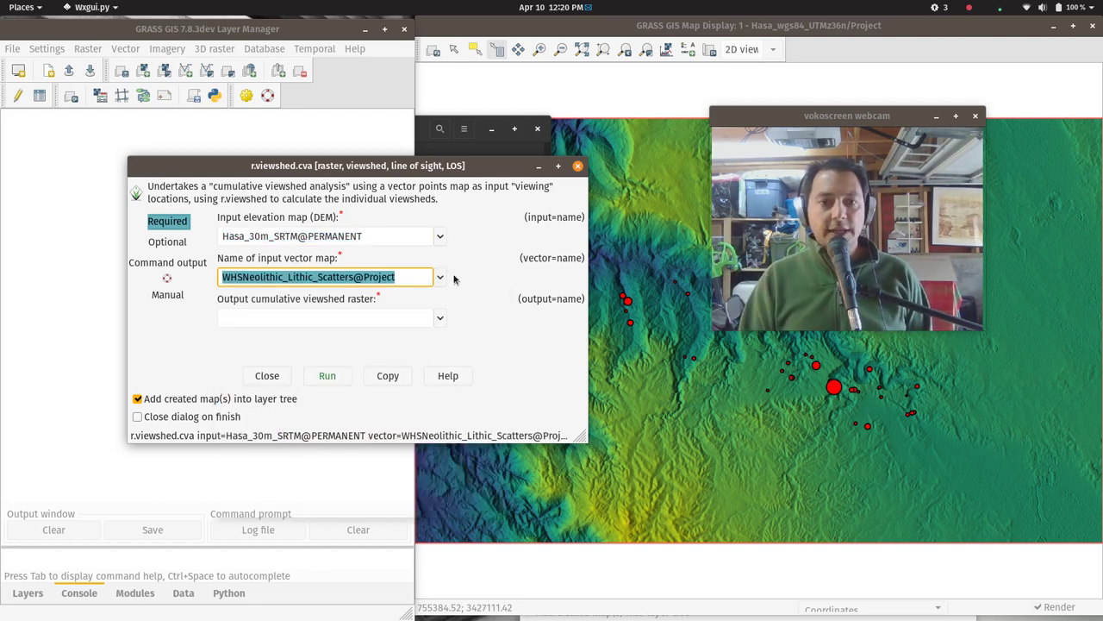
Name the output raster Neol_lith_scat_cum_vshed and show the optional parameters.
{"action": "left_click", "coordinate": [373, 317]}
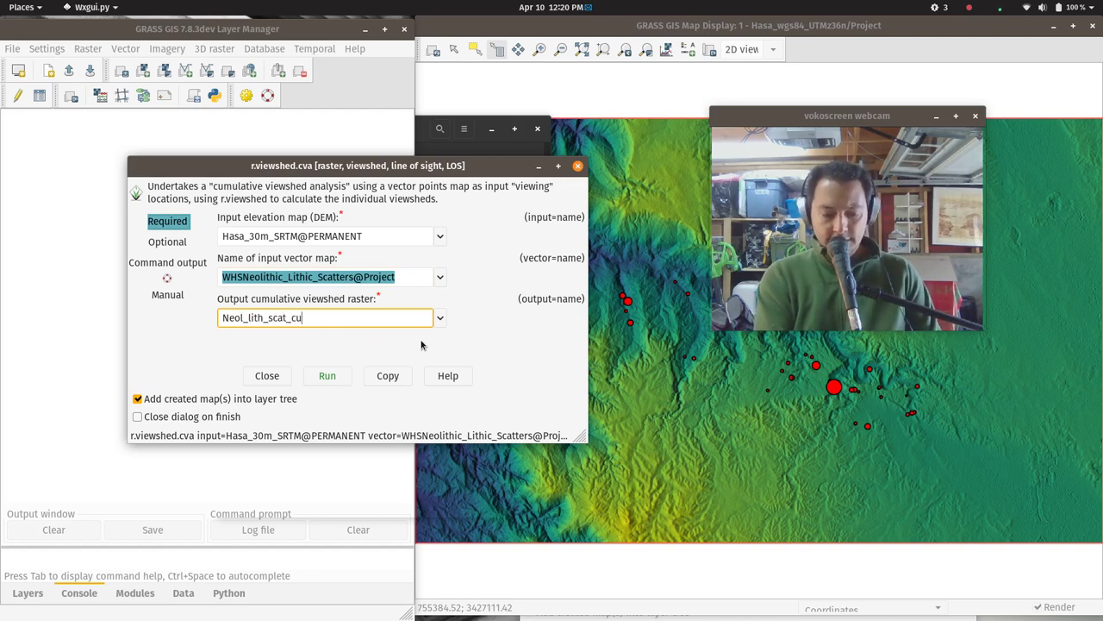
{"action": "type", "text": "Neol_lith_scat_cum_vshed"}
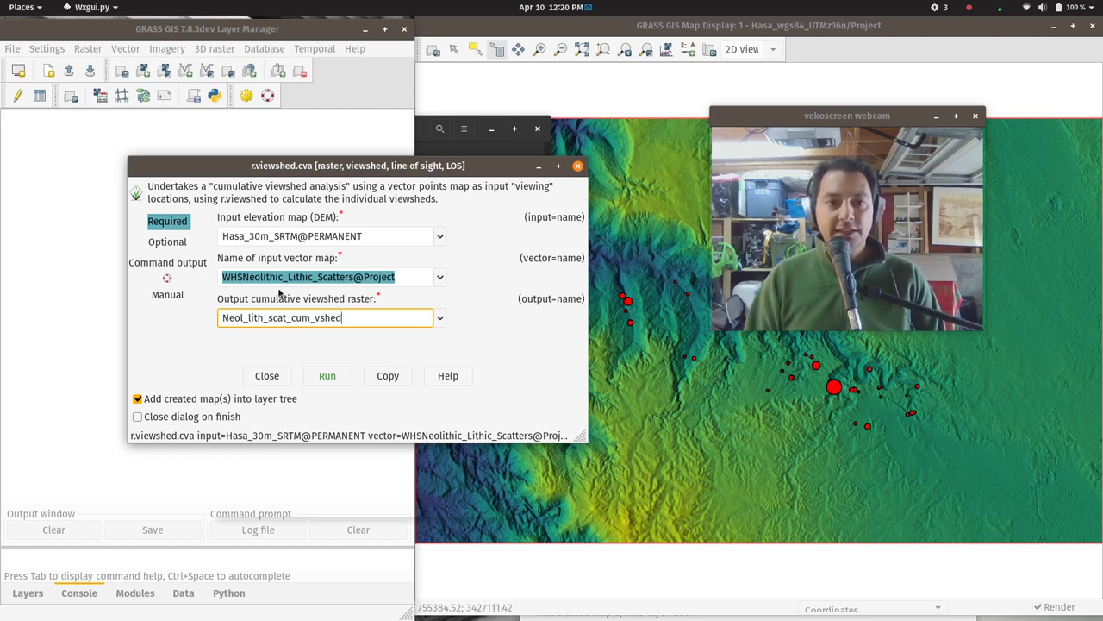
{"action": "left_click", "coordinate": [166, 244]}
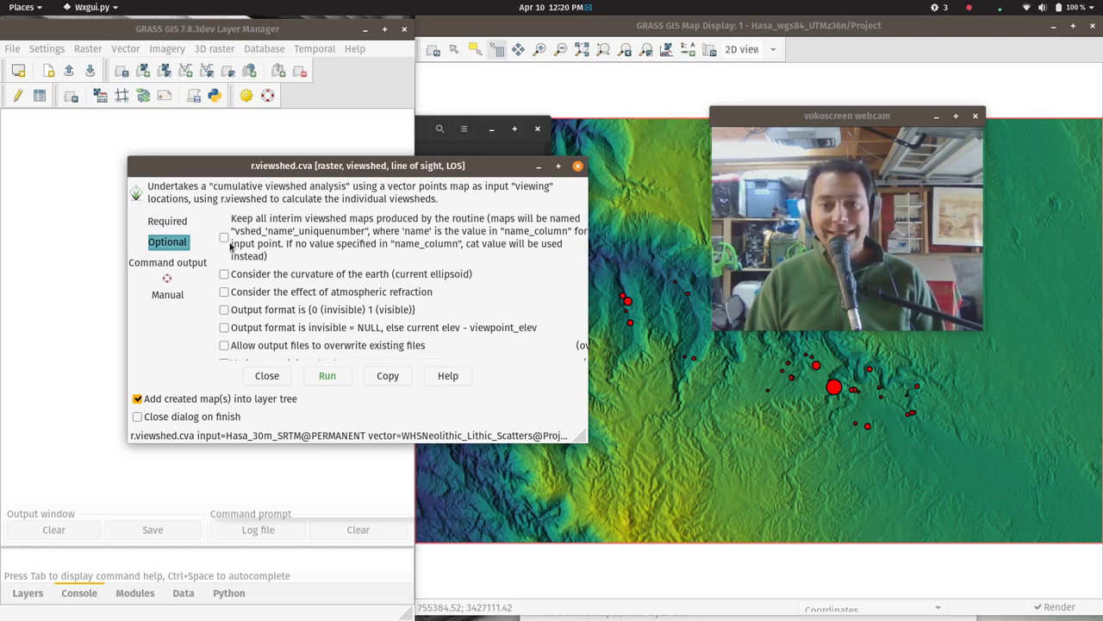
Enable earth curvature and refraction flags and set target elevation to 0.
{"action": "left_click", "coordinate": [225, 274]}
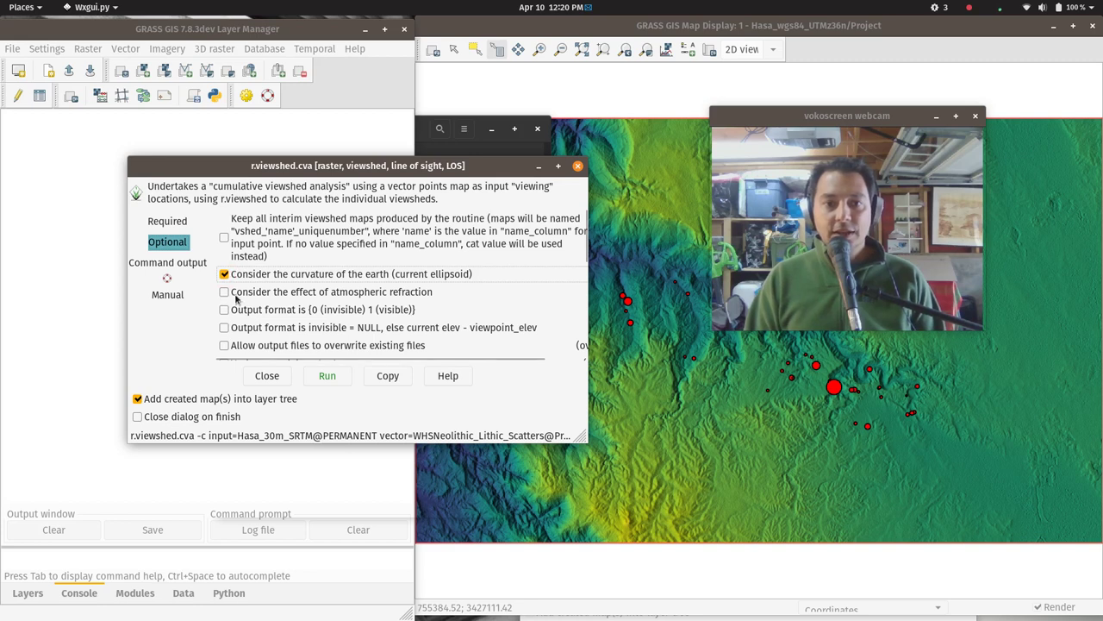
{"action": "left_click", "coordinate": [225, 292]}
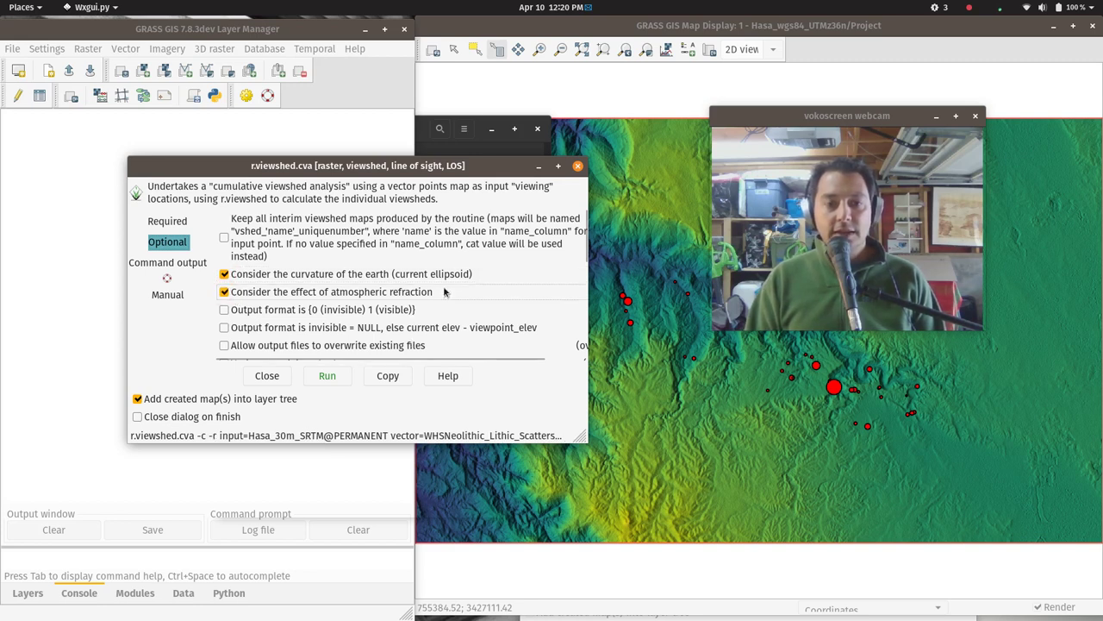
{"action": "scroll", "coordinate": [440, 295], "scroll_direction": "down", "scroll_amount": 2}
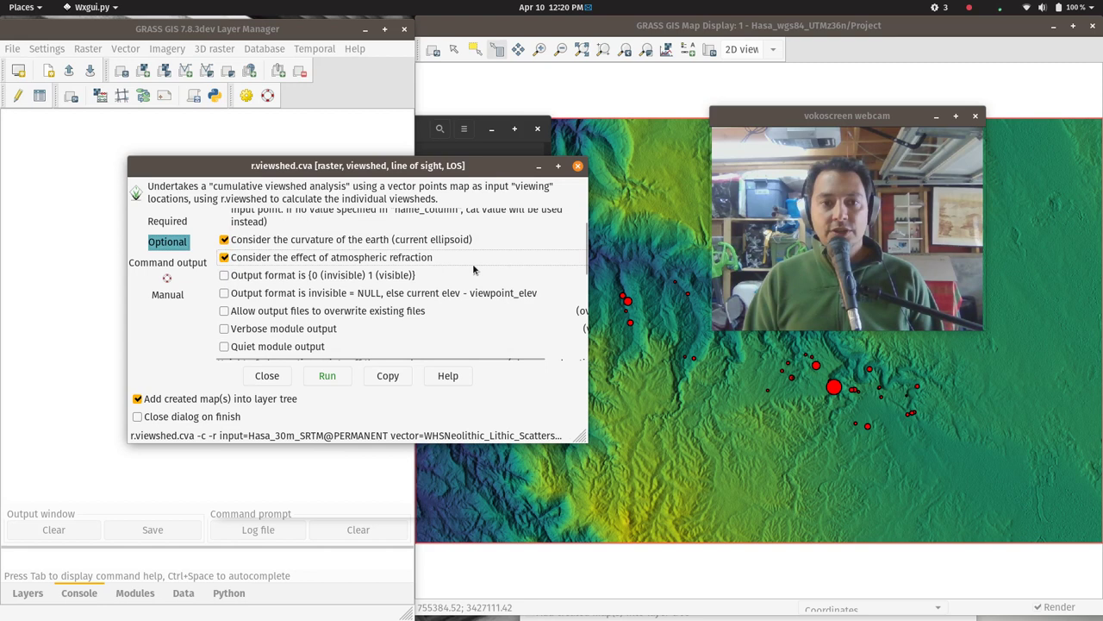
{"action": "scroll", "coordinate": [473, 270], "scroll_direction": "down", "scroll_amount": 1}
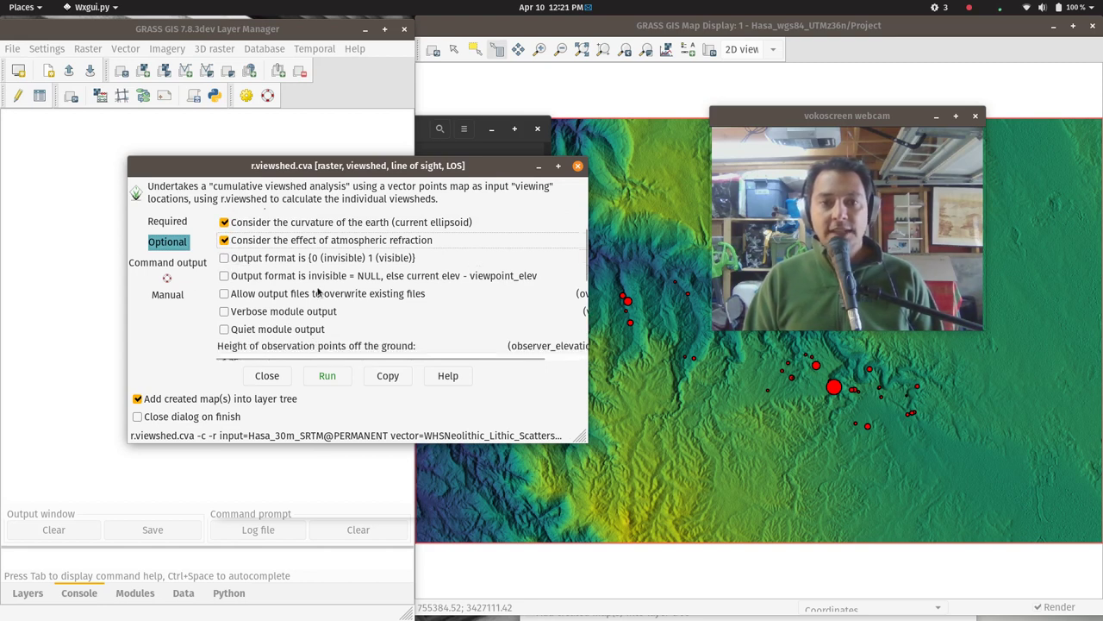
{"action": "scroll", "coordinate": [439, 315], "scroll_direction": "down", "scroll_amount": 2}
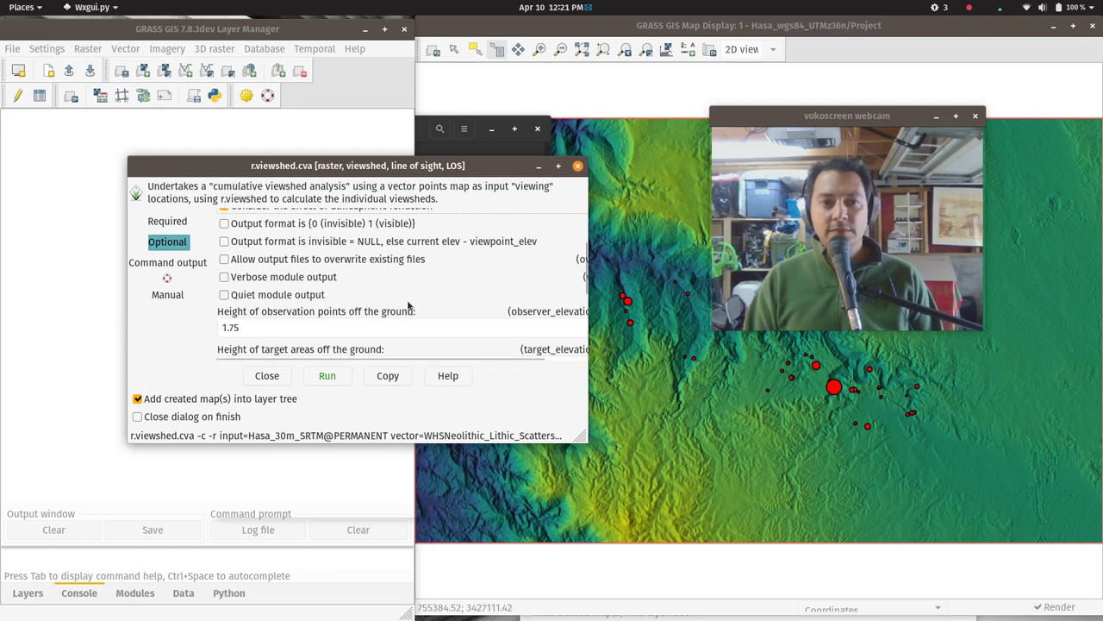
{"action": "scroll", "coordinate": [409, 299], "scroll_direction": "down", "scroll_amount": 2}
{"action": "scroll", "coordinate": [377, 303], "scroll_direction": "down", "scroll_amount": 1}
{"action": "left_click", "coordinate": [300, 314]}
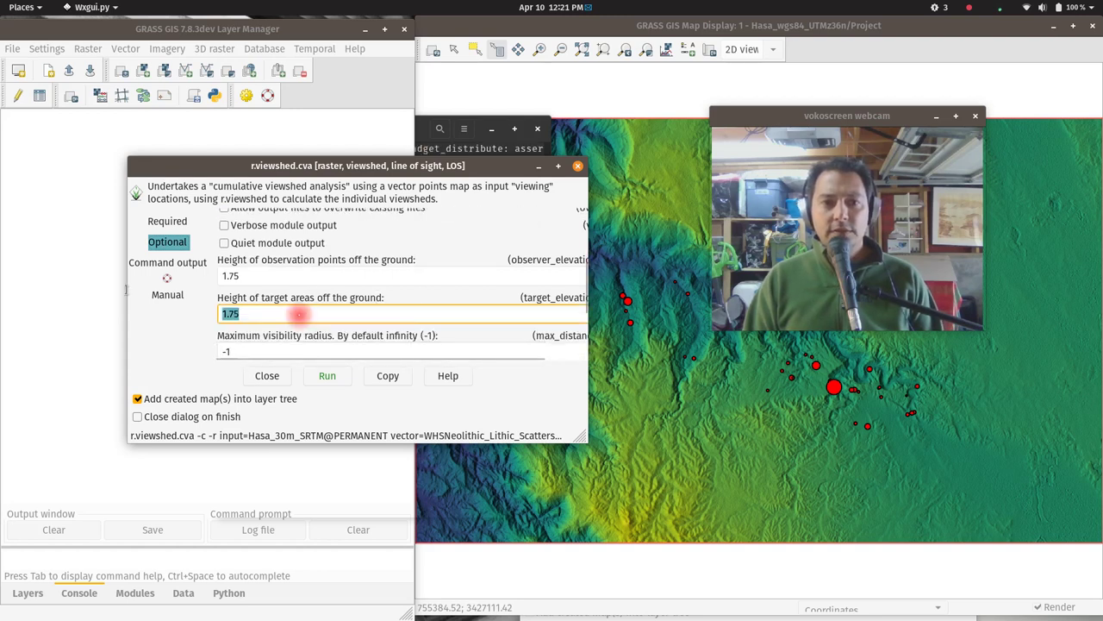
{"action": "type", "text": "0"}
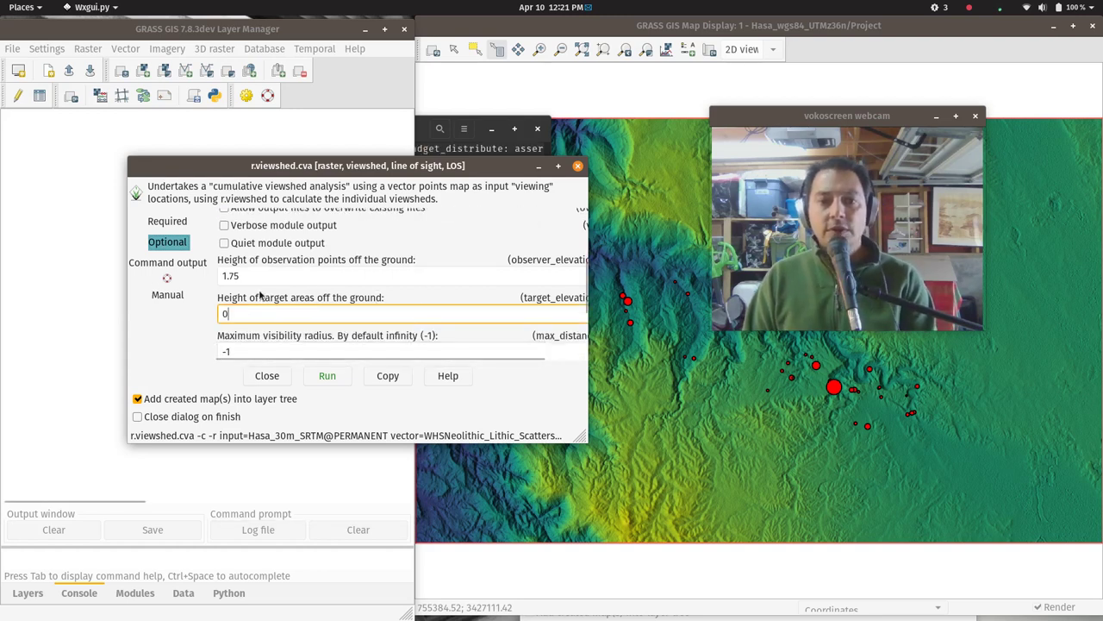
Set maximum distance to 10000 and memory to 4000 MB, enlarging the dialog.
{"action": "scroll", "coordinate": [306, 330], "scroll_direction": "down", "scroll_amount": 1}
{"action": "left_click", "coordinate": [359, 318]}
{"action": "type", "text": "10000"}
{"action": "key", "text": "Tab"}
{"action": "type", "text": "4000"}
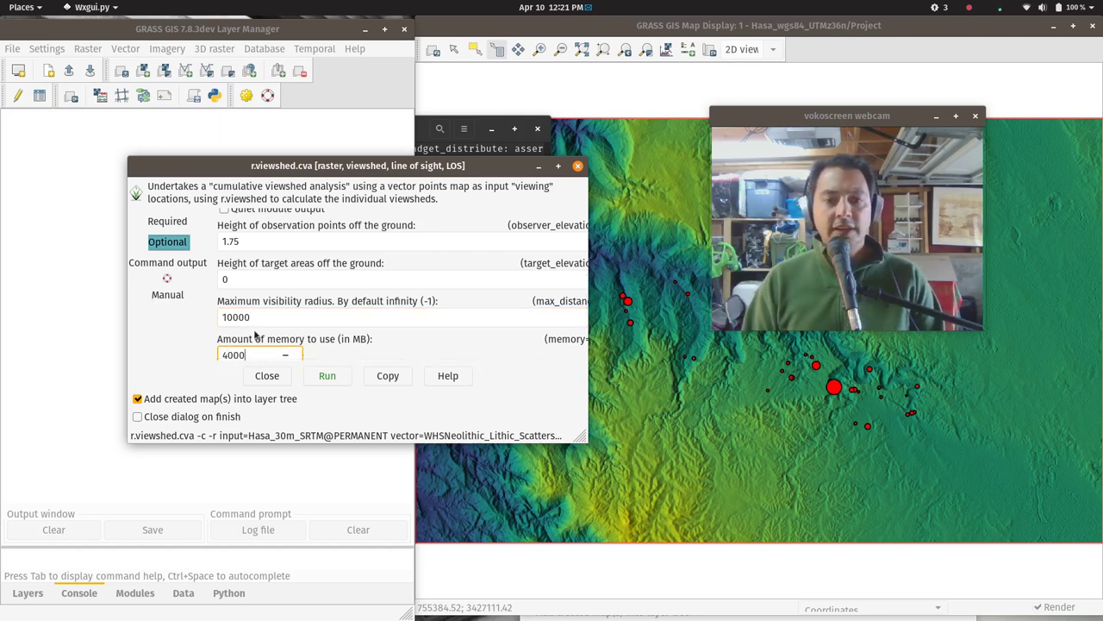
{"action": "scroll", "coordinate": [470, 345], "scroll_direction": "down", "scroll_amount": 5}
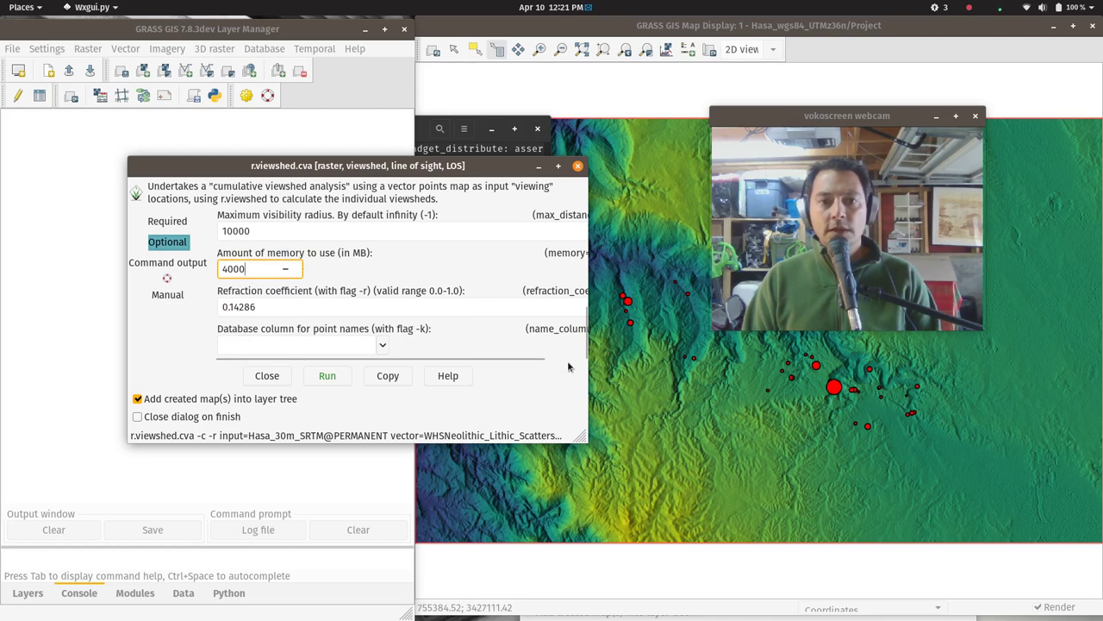
{"action": "left_click_drag", "start_coordinate": [585, 438], "coordinate": [639, 539]}
{"action": "scroll", "coordinate": [426, 401], "scroll_direction": "up", "scroll_amount": 5}
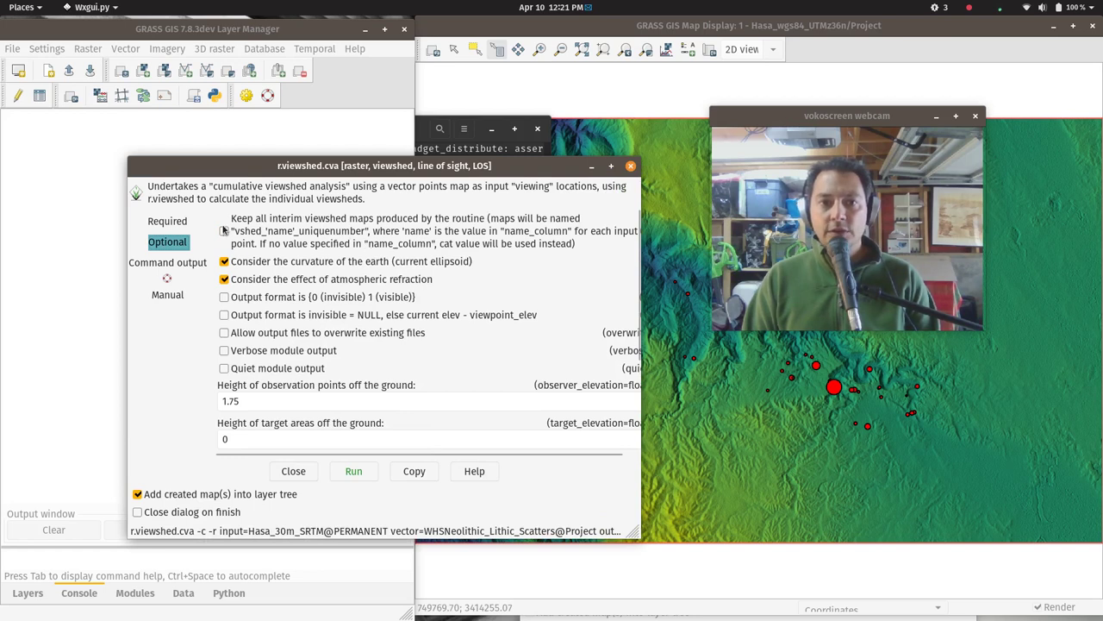
{"action": "scroll", "coordinate": [415, 262], "scroll_direction": "down", "scroll_amount": 5}
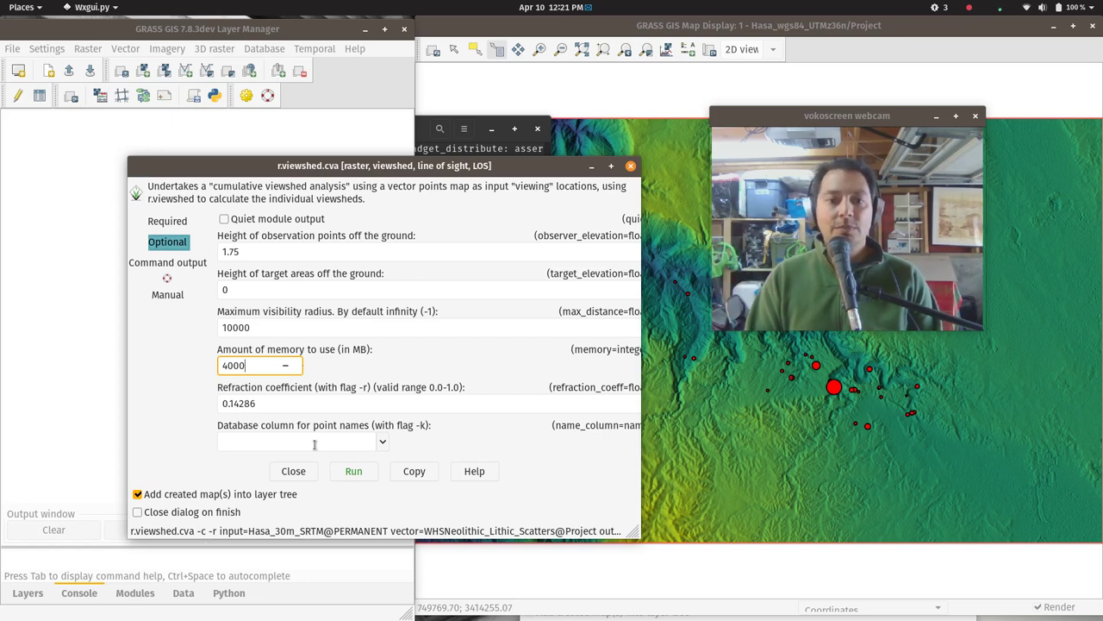
Run r.viewshed.cva and, once finished, move its dialog aside to reveal Neol_lith_scat_cum_vshed.
{"action": "left_click", "coordinate": [355, 471]}
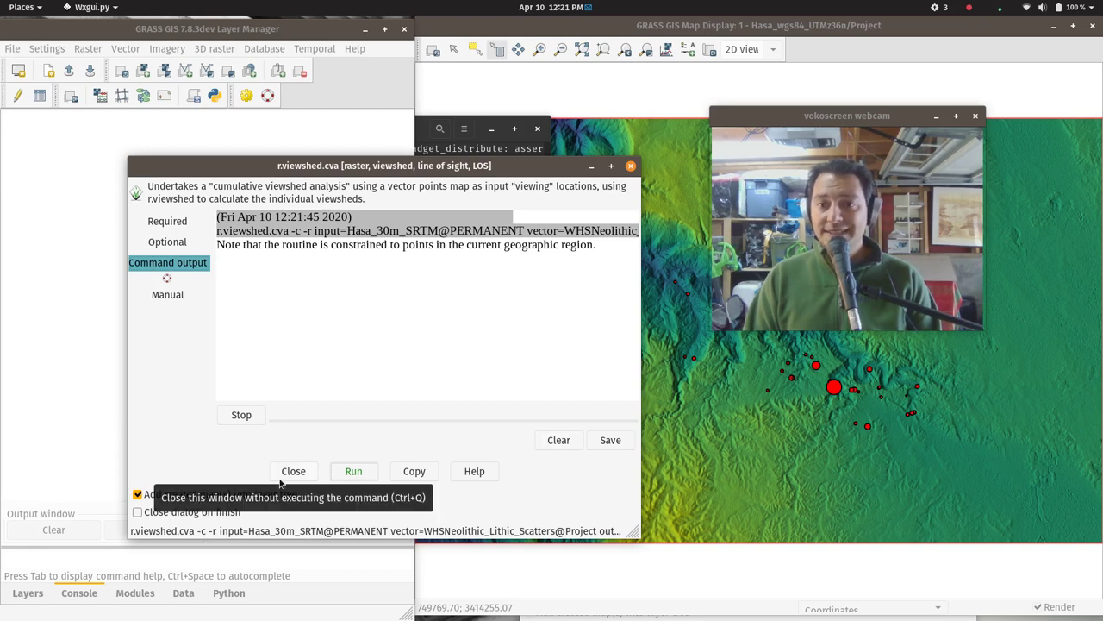
{"action": "mouse_move", "coordinate": [3, 4]}
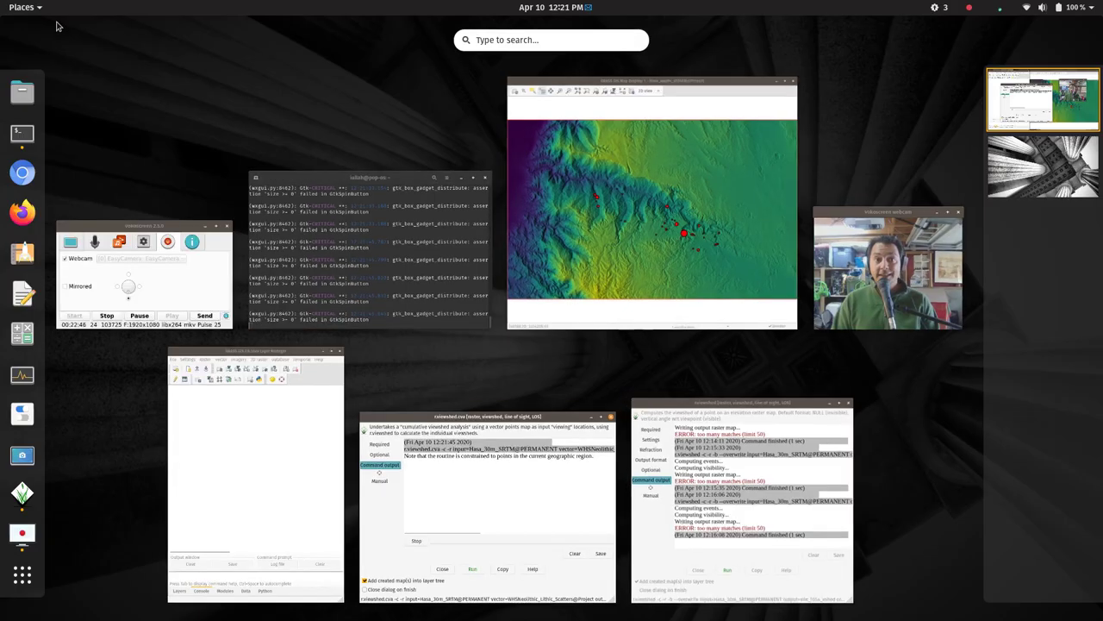
{"action": "left_click", "coordinate": [183, 314]}
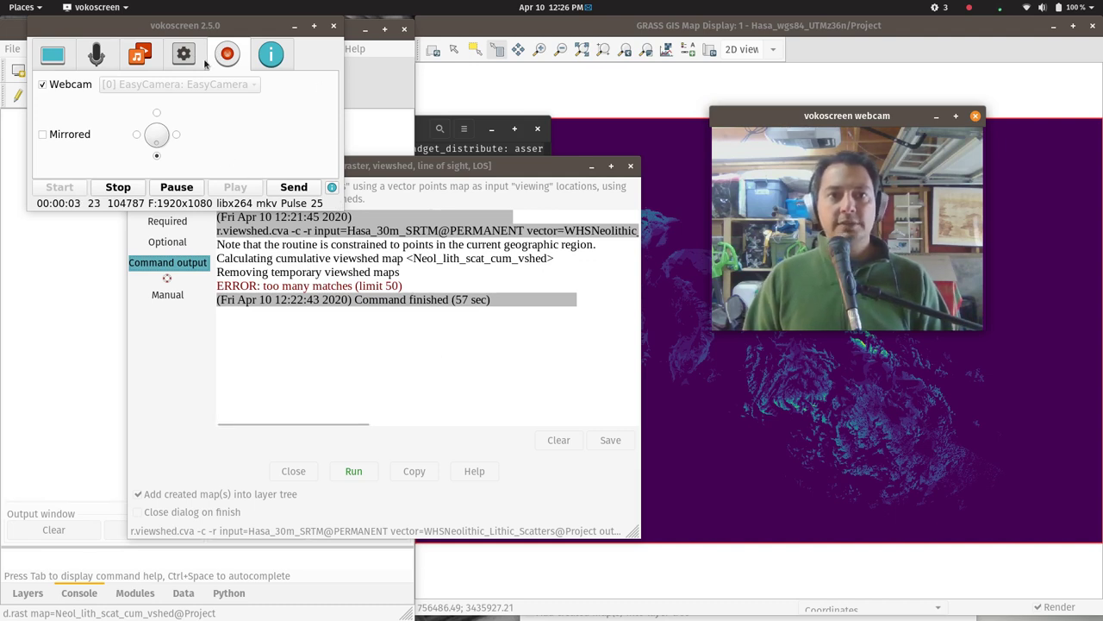
{"action": "left_click", "coordinate": [294, 26]}
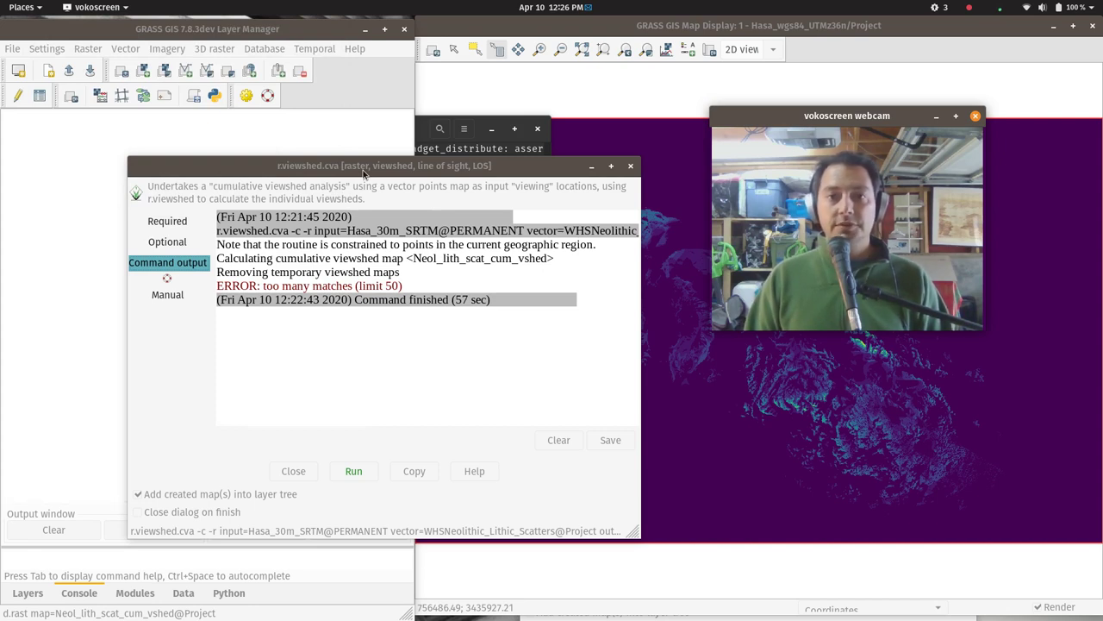
{"action": "left_click_drag", "start_coordinate": [364, 174], "coordinate": [252, 199]}
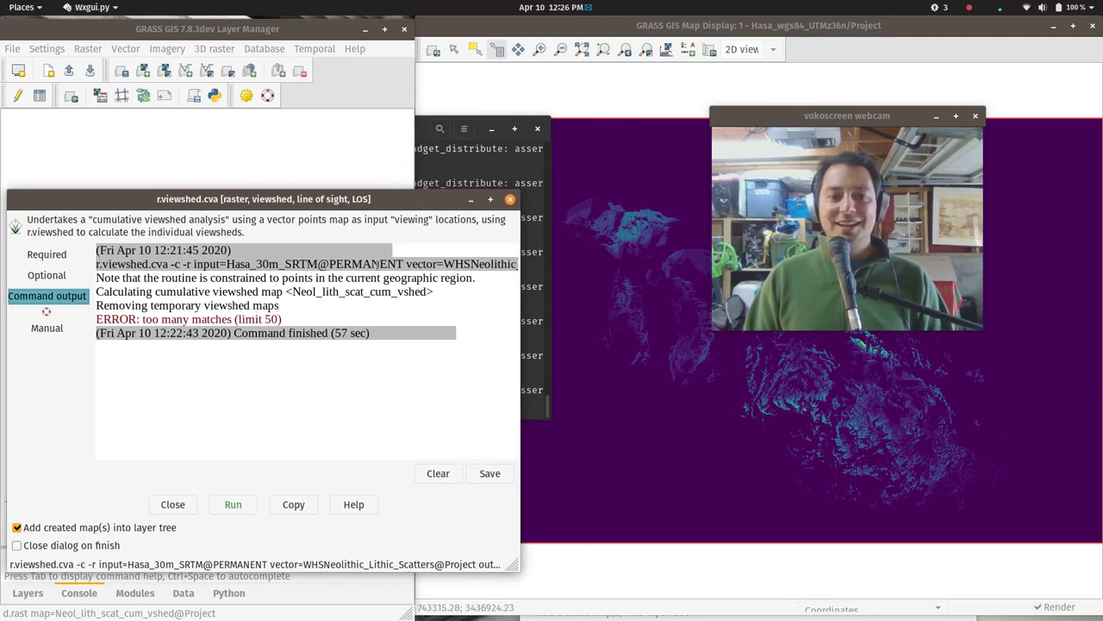
{"action": "left_click_drag", "start_coordinate": [776, 116], "coordinate": [304, 293]}
Add a raster legend for the cumulative viewshed and drag it up and left.
{"action": "left_click", "coordinate": [894, 36]}
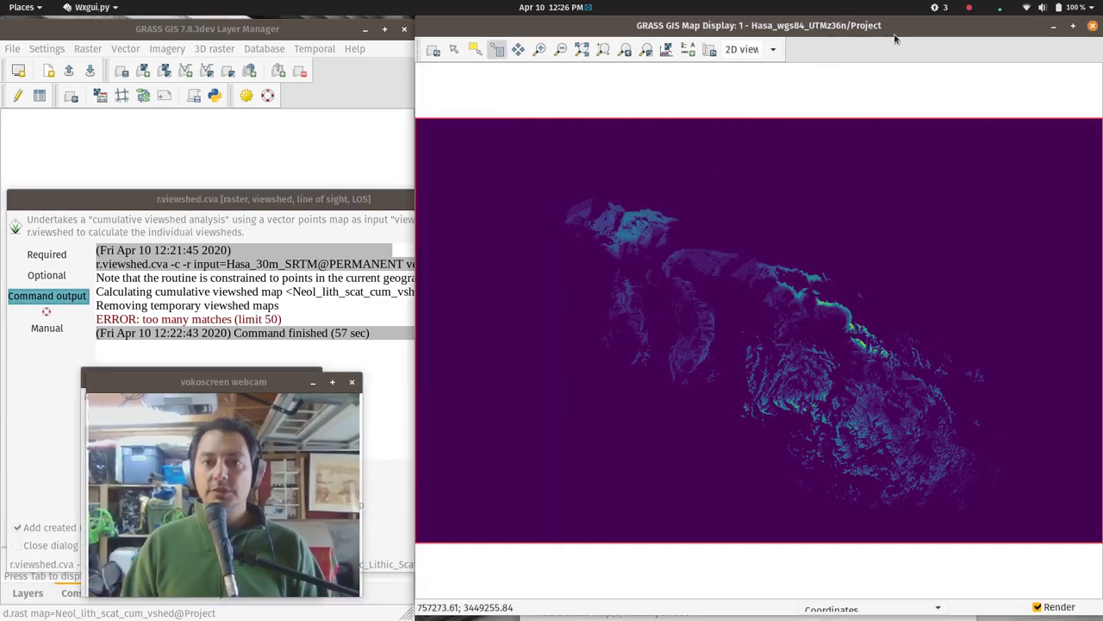
{"action": "left_click", "coordinate": [710, 49]}
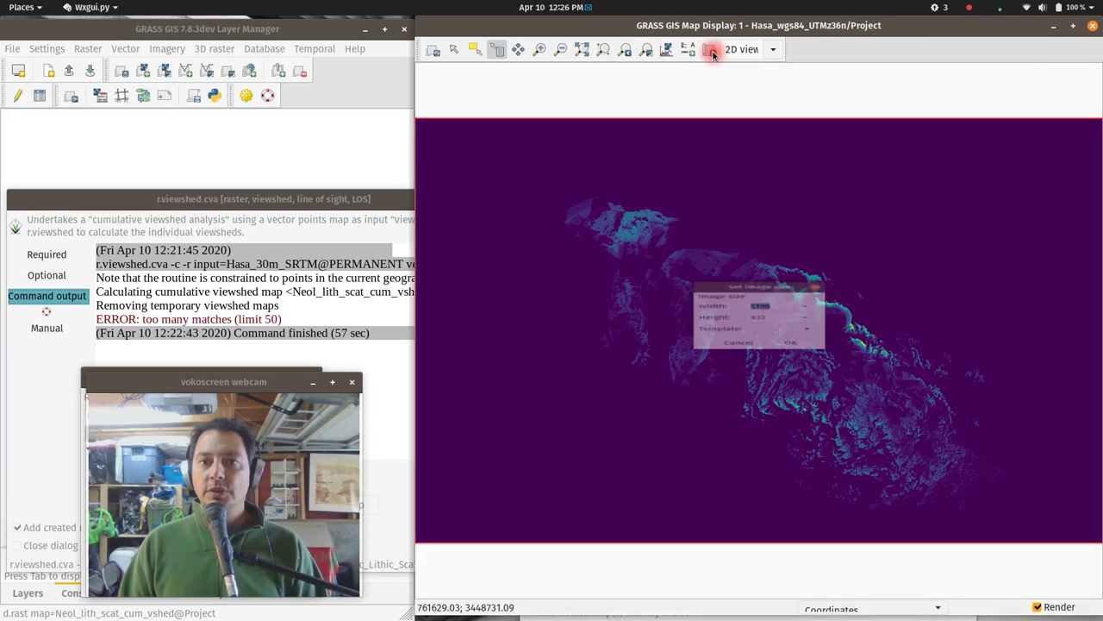
{"action": "left_click", "coordinate": [814, 257]}
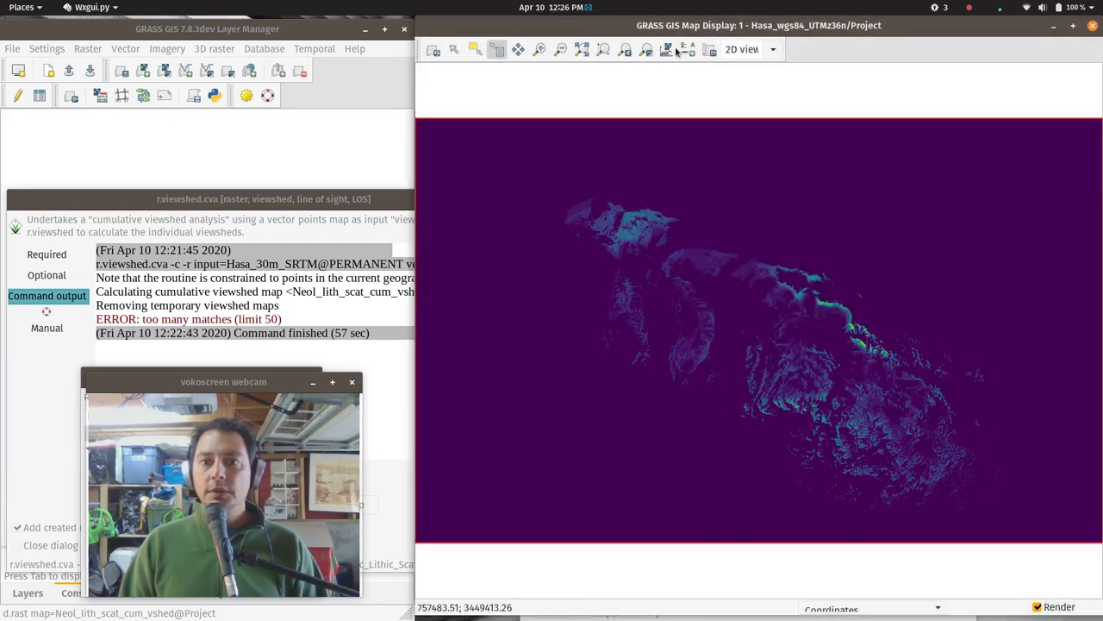
{"action": "left_click", "coordinate": [687, 50]}
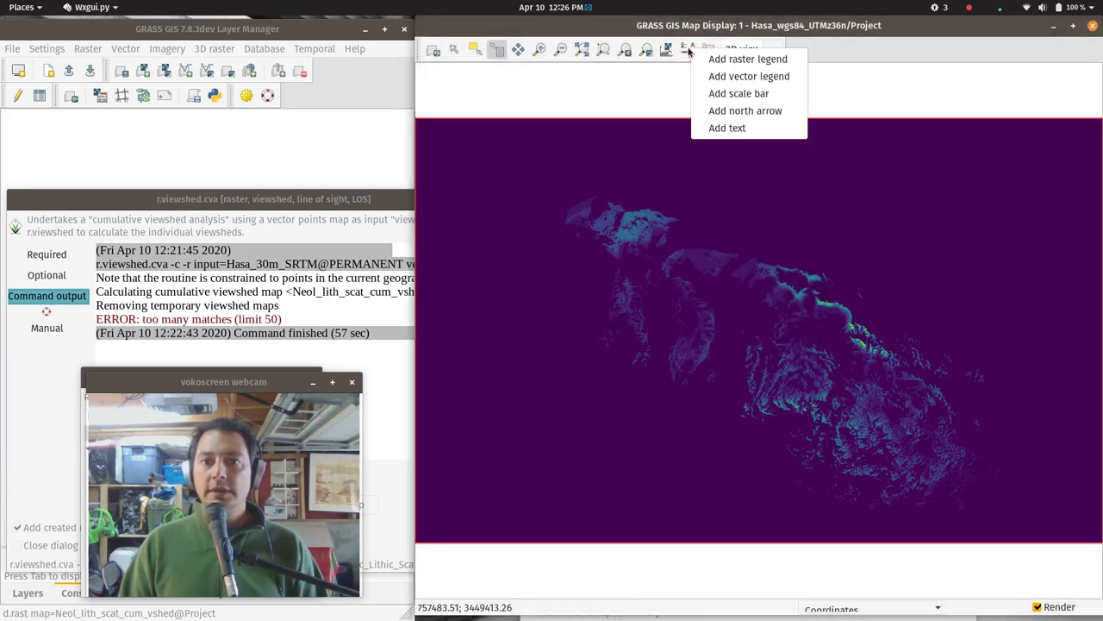
{"action": "left_click", "coordinate": [748, 58]}
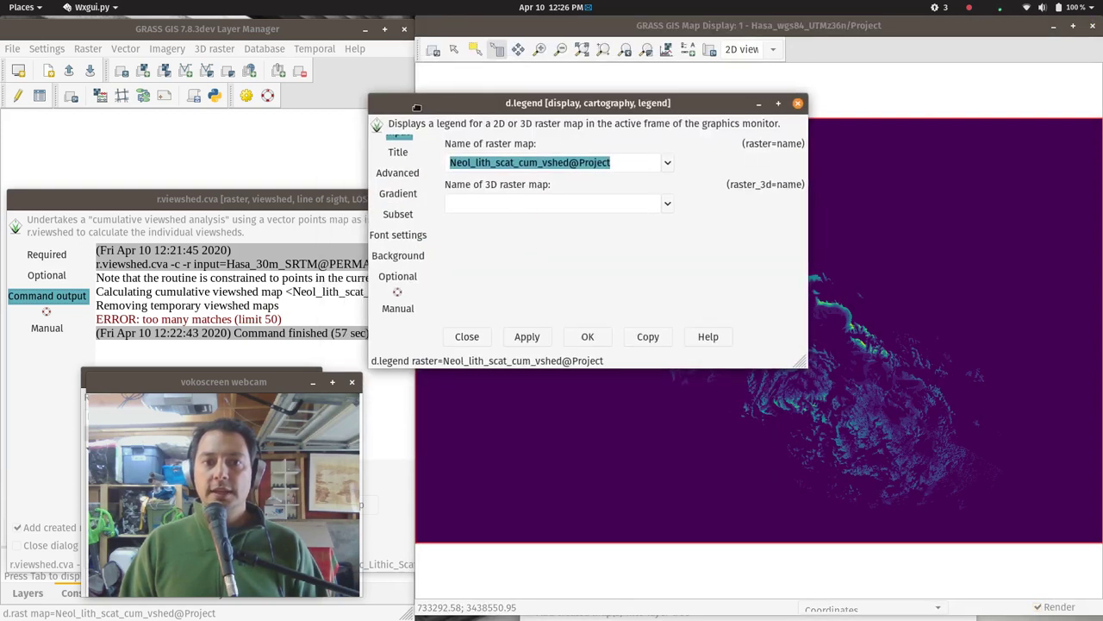
{"action": "left_click", "coordinate": [584, 335]}
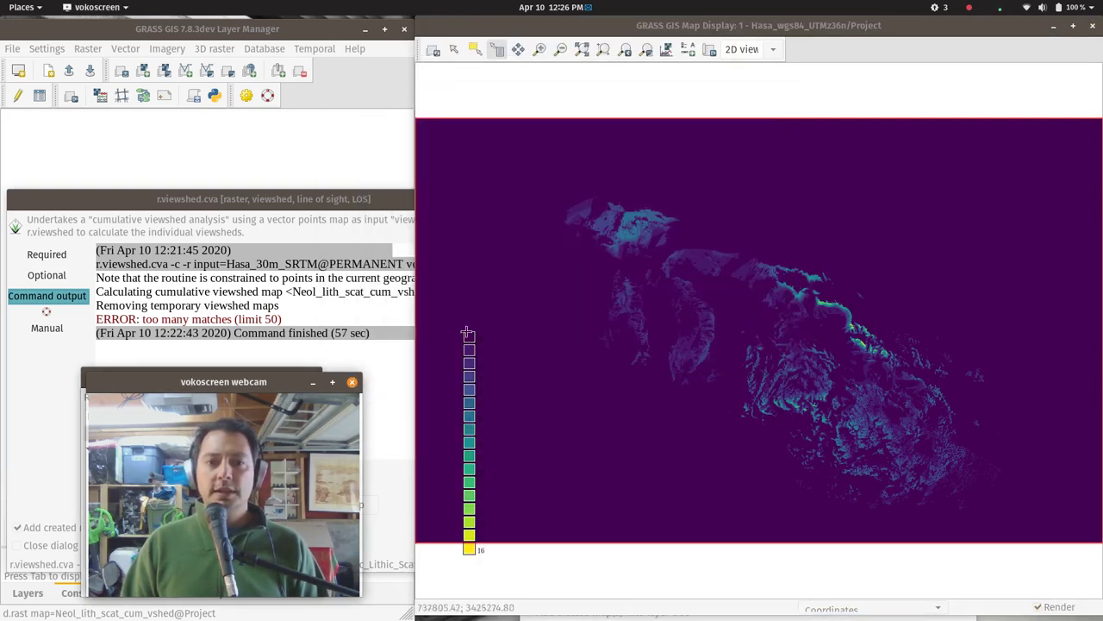
{"action": "left_click", "coordinate": [455, 49]}
{"action": "left_click_drag", "start_coordinate": [469, 349], "coordinate": [447, 241]}
Make the legend's font colour white and move the legend to the map's left edge.
{"action": "double_click", "coordinate": [447, 241]}
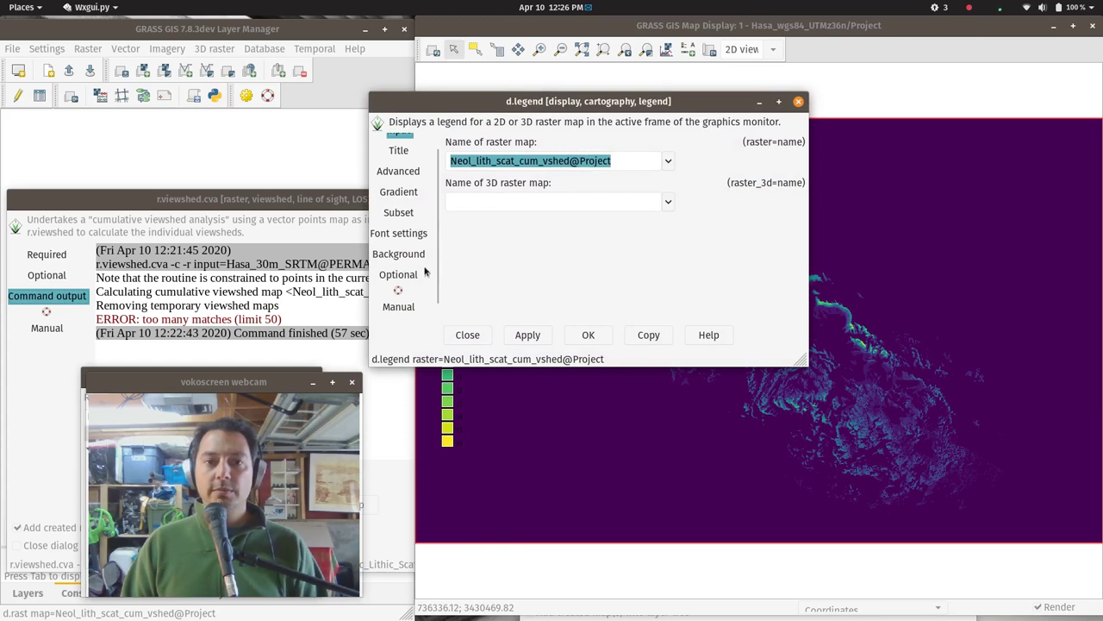
{"action": "scroll", "coordinate": [408, 196], "scroll_direction": "up", "scroll_amount": 1}
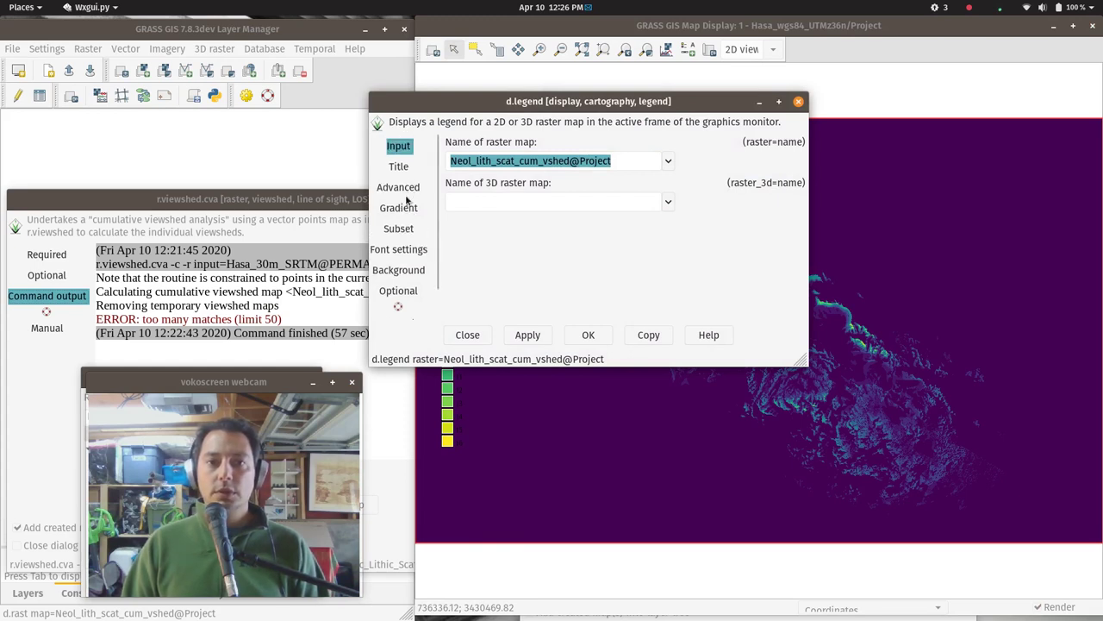
{"action": "left_click", "coordinate": [404, 188]}
{"action": "scroll", "coordinate": [625, 219], "scroll_direction": "down", "scroll_amount": 2}
{"action": "scroll", "coordinate": [625, 220], "scroll_direction": "down", "scroll_amount": 2}
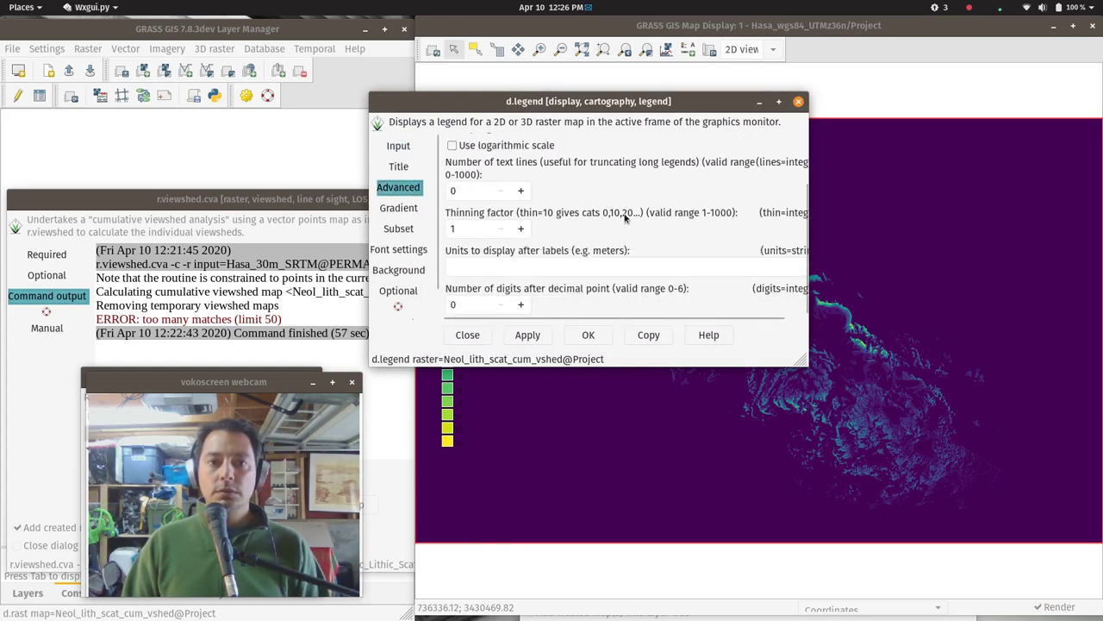
{"action": "left_click", "coordinate": [405, 249]}
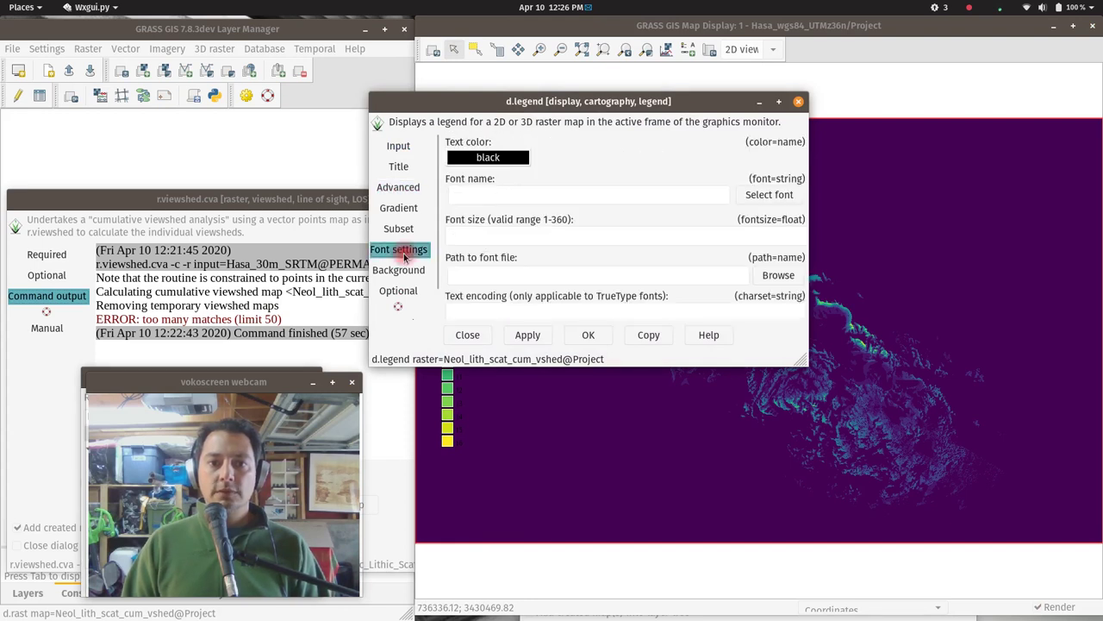
{"action": "left_click", "coordinate": [506, 160]}
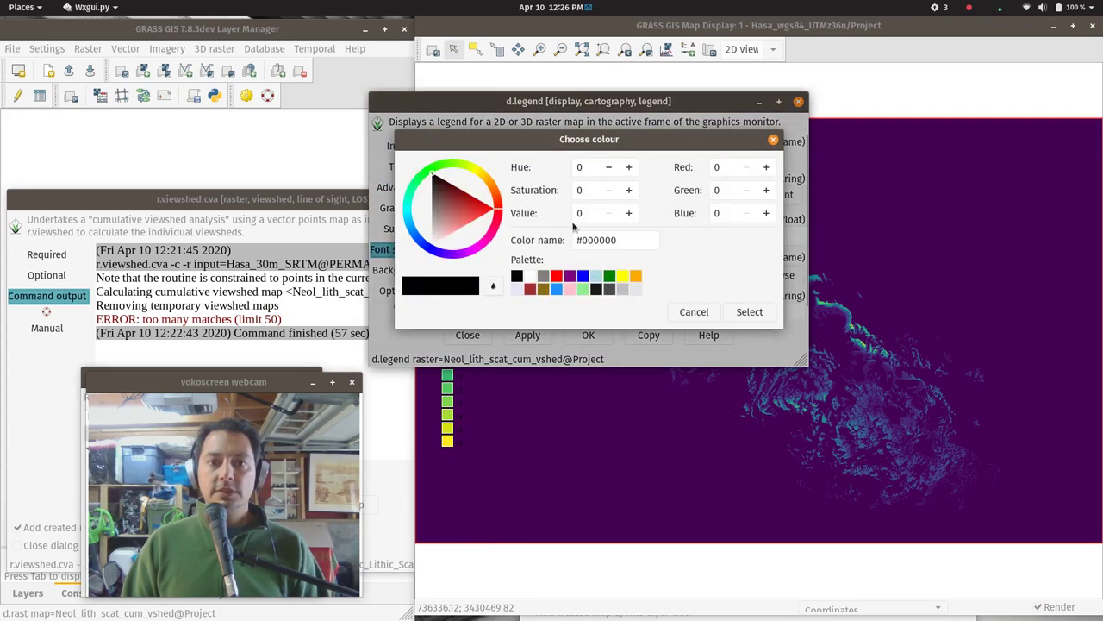
{"action": "left_click", "coordinate": [528, 276]}
{"action": "left_click", "coordinate": [749, 312]}
{"action": "left_click", "coordinate": [590, 336]}
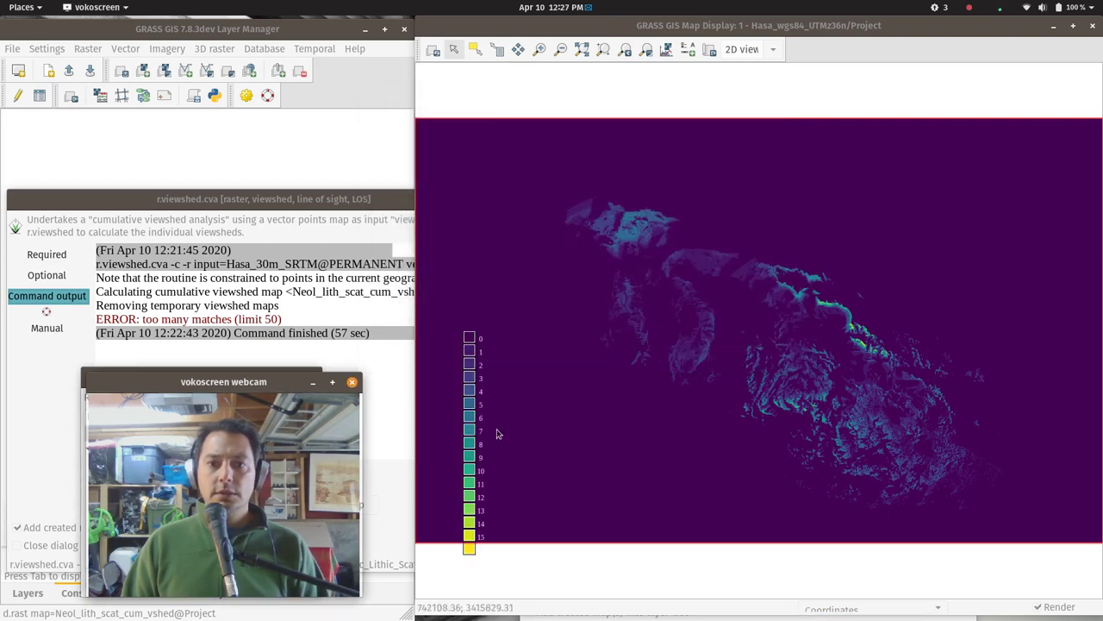
{"action": "left_click_drag", "start_coordinate": [469, 431], "coordinate": [446, 332]}
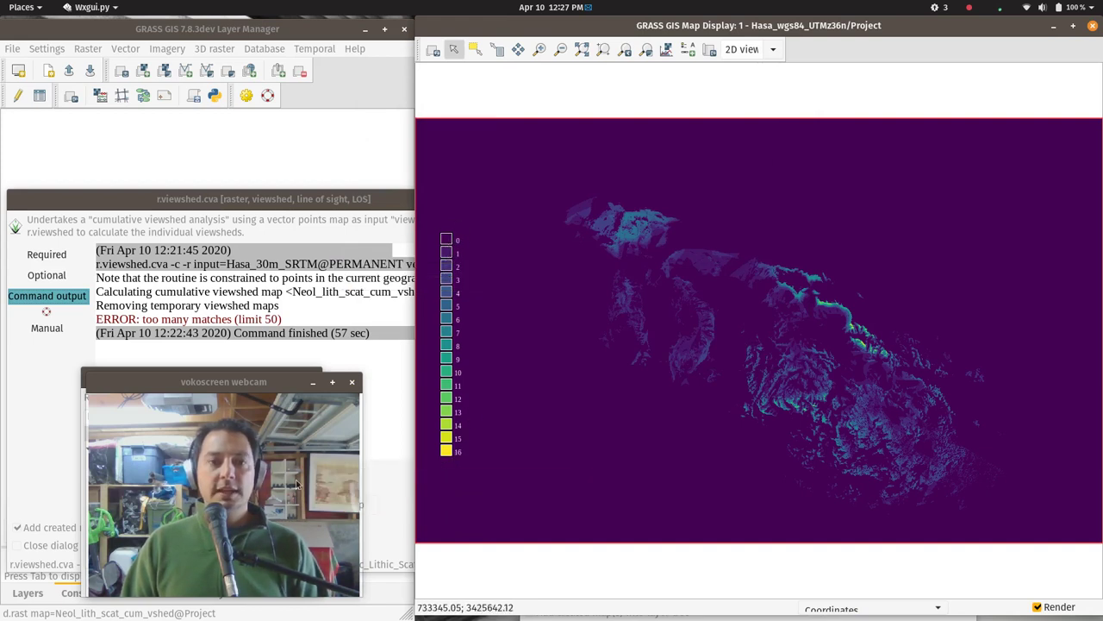
Display the WHSNeolithic_Lithic_Scatters layer's metadata in the Console and highlight its 34 points.
{"action": "left_click", "coordinate": [197, 137]}
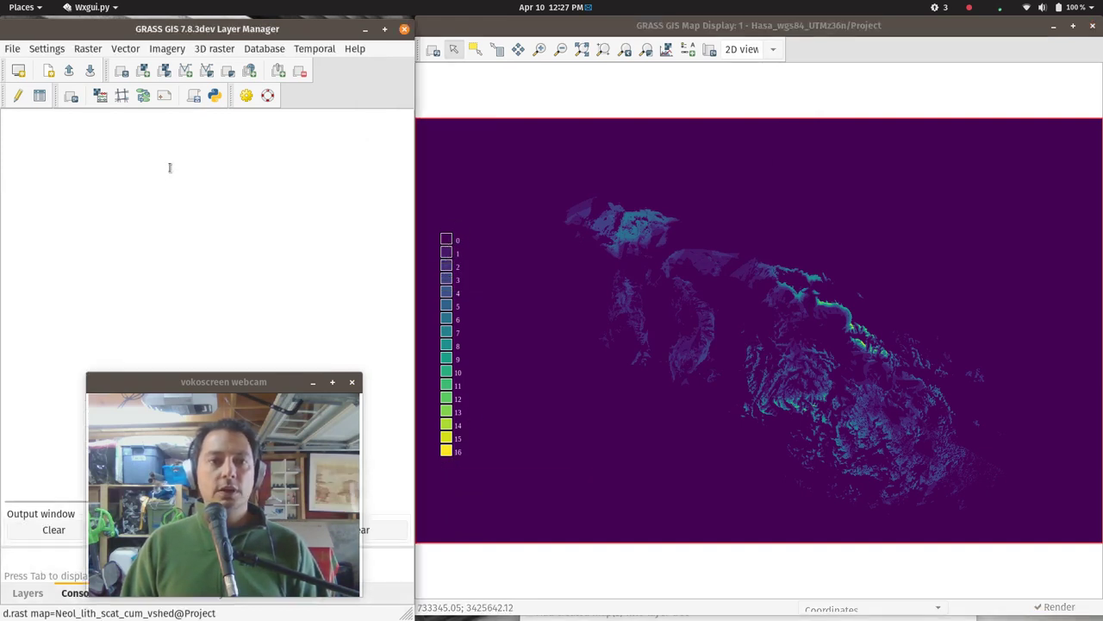
{"action": "left_click", "coordinate": [28, 592]}
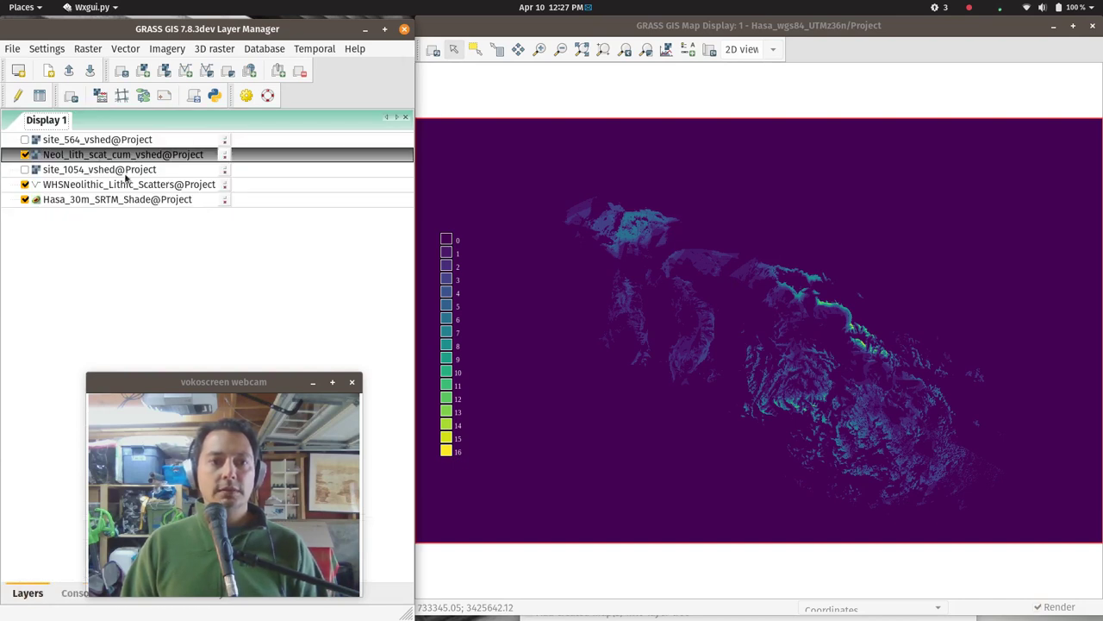
{"action": "right_click", "coordinate": [95, 157]}
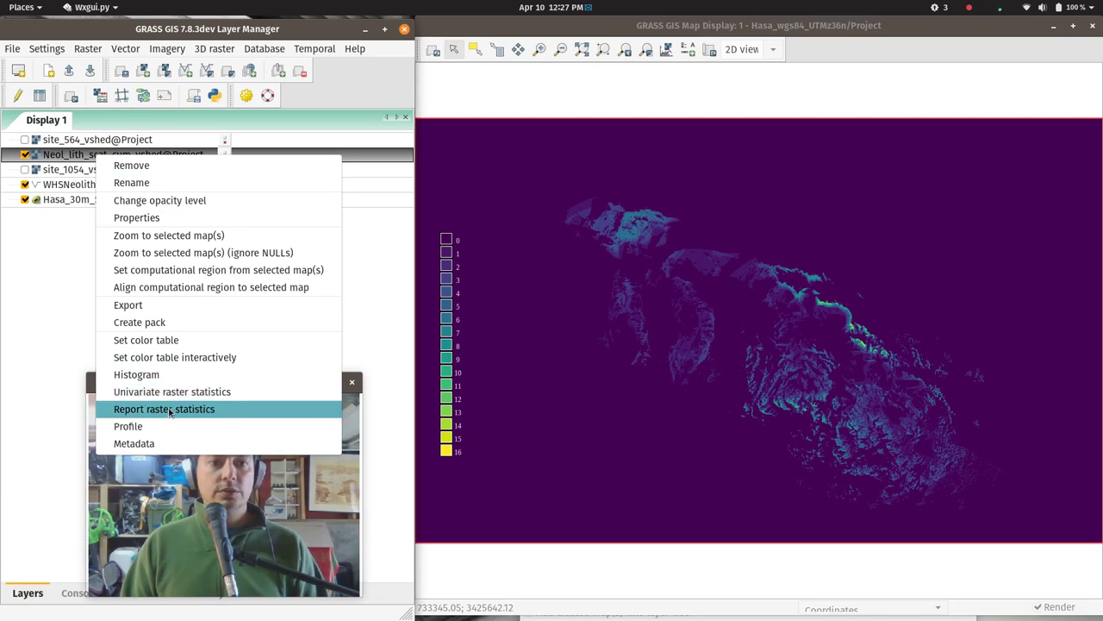
{"action": "left_click", "coordinate": [71, 188]}
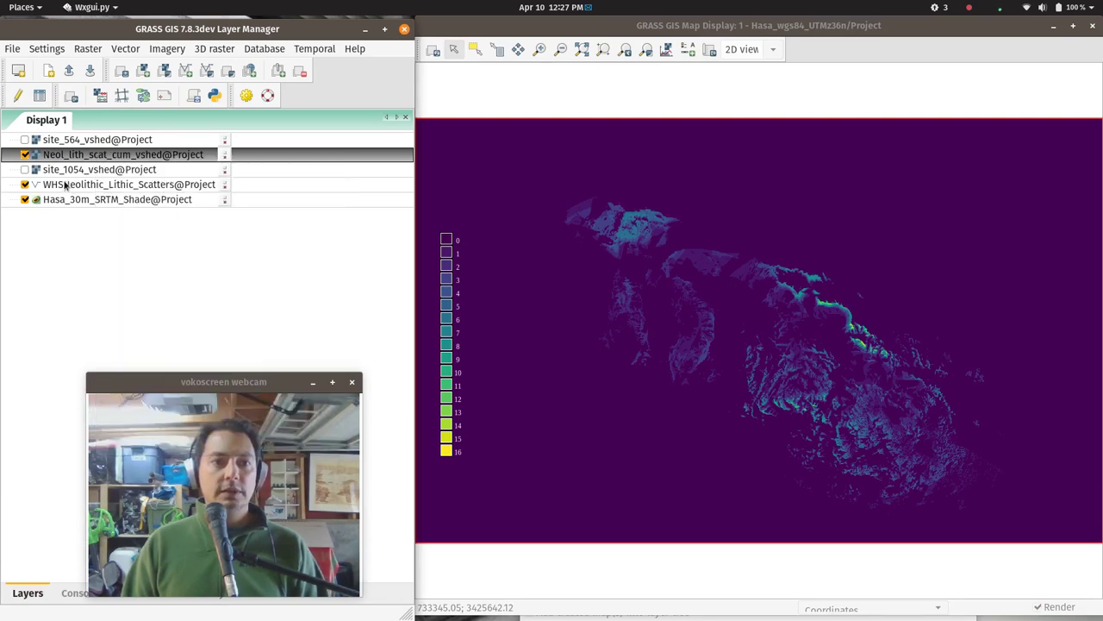
{"action": "right_click", "coordinate": [64, 185]}
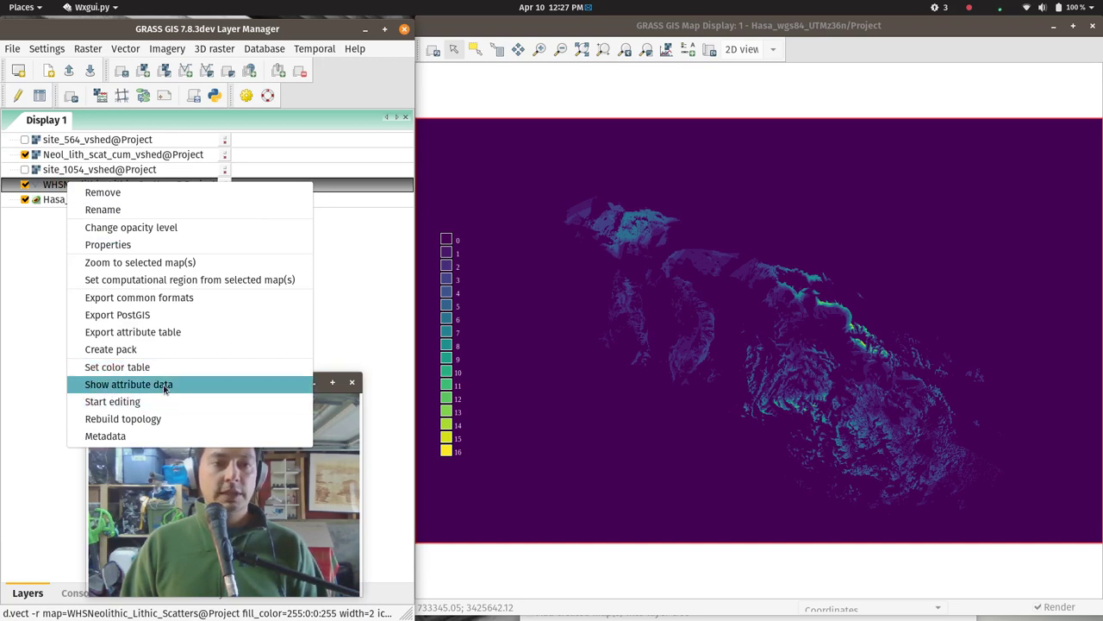
{"action": "left_click", "coordinate": [144, 440]}
{"action": "scroll", "coordinate": [150, 252], "scroll_direction": "up", "scroll_amount": 1}
{"action": "double_click", "coordinate": [135, 255]}
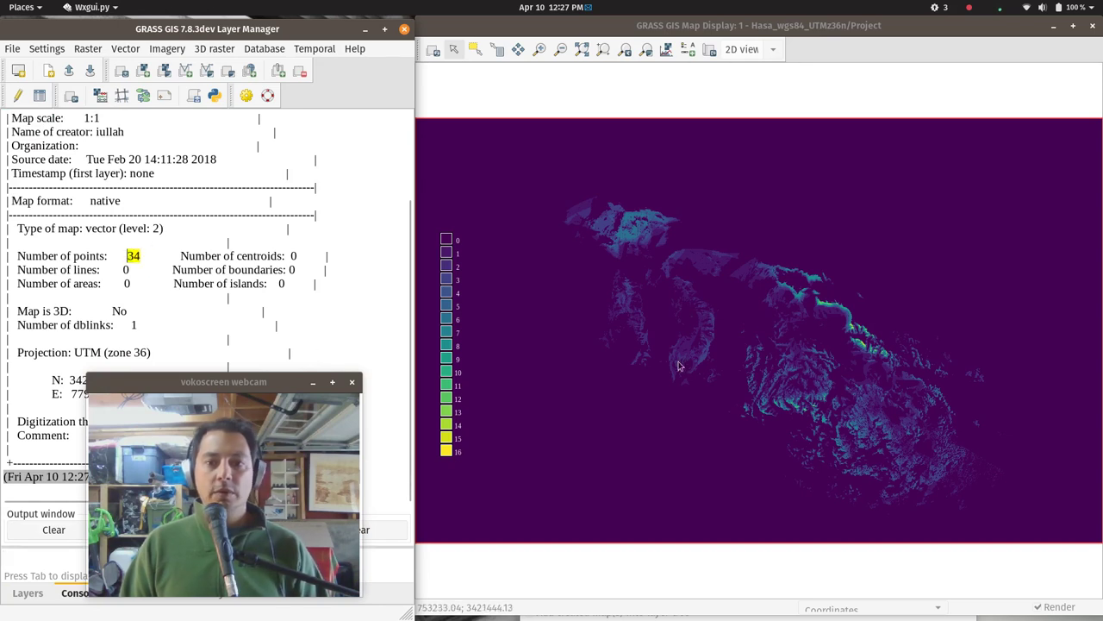
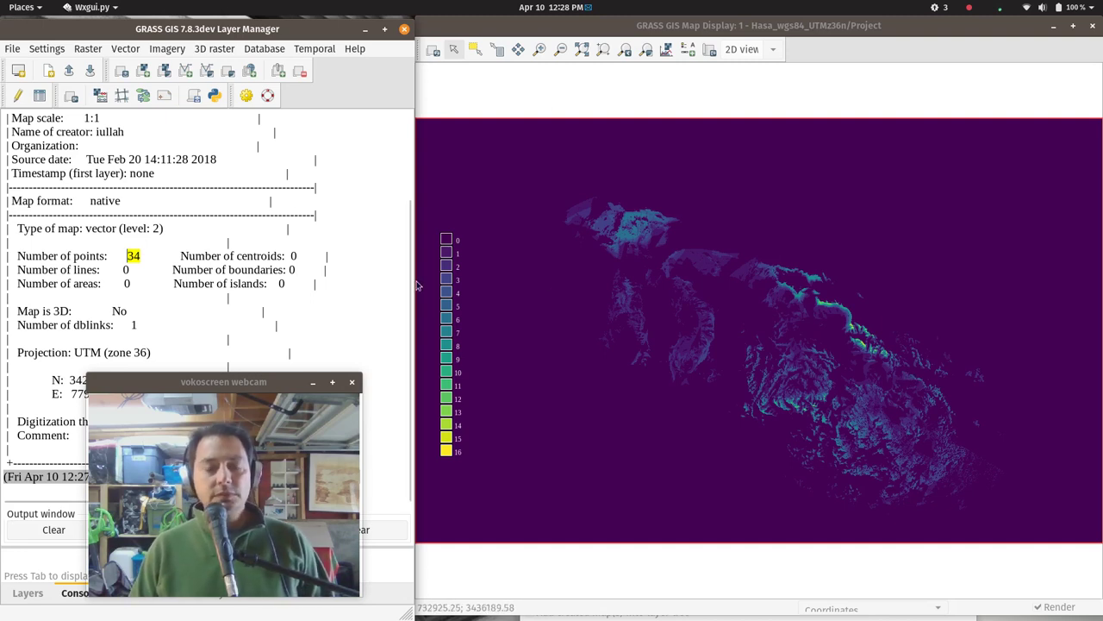
Hide Neol_lith_scat_cum_vshed, keep the lithic scatter sites visible, and select Hasa_30m_SRTM_Shade.
{"action": "left_click", "coordinate": [57, 338]}
{"action": "left_click_drag", "start_coordinate": [205, 391], "coordinate": [513, 471]}
{"action": "left_click", "coordinate": [27, 592]}
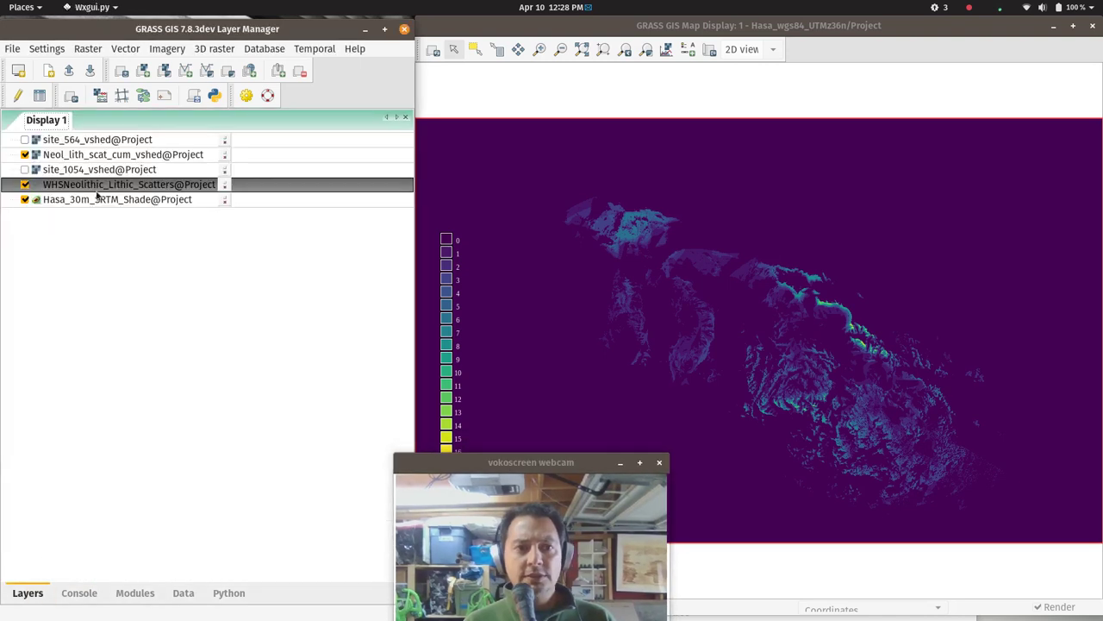
{"action": "left_click", "coordinate": [25, 184]}
{"action": "left_click", "coordinate": [25, 185]}
{"action": "left_click", "coordinate": [25, 154]}
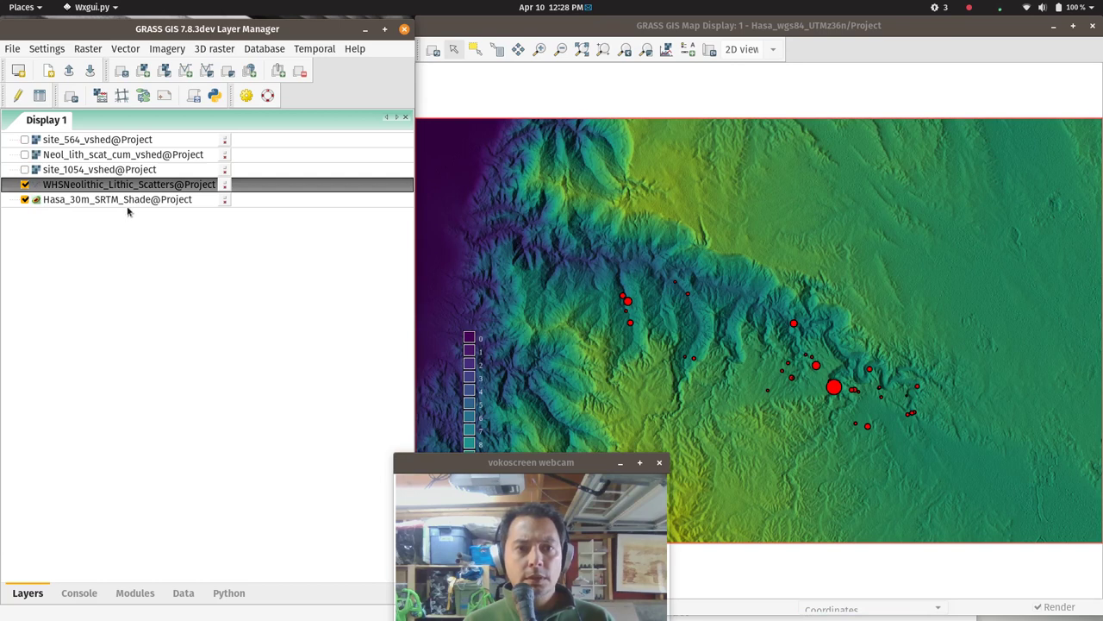
{"action": "left_click", "coordinate": [131, 200]}
Drape Neol_lith_scat_cum_vshed over the Hasa_30m_SRTM_Shade relief layer.
{"action": "double_click", "coordinate": [134, 205]}
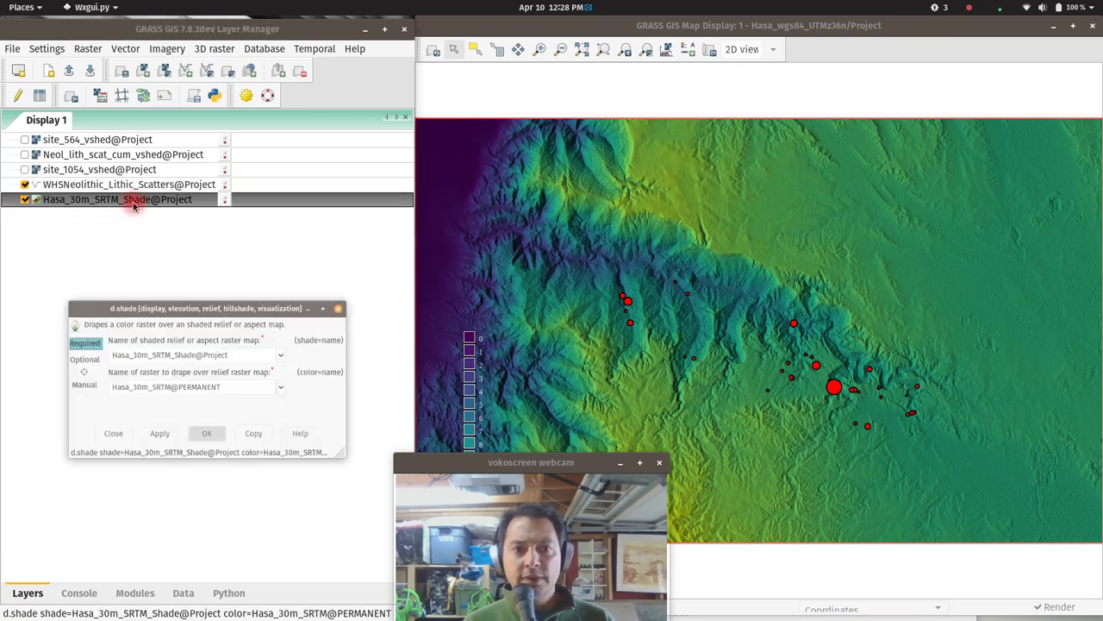
{"action": "left_click_drag", "start_coordinate": [204, 275], "coordinate": [223, 232]}
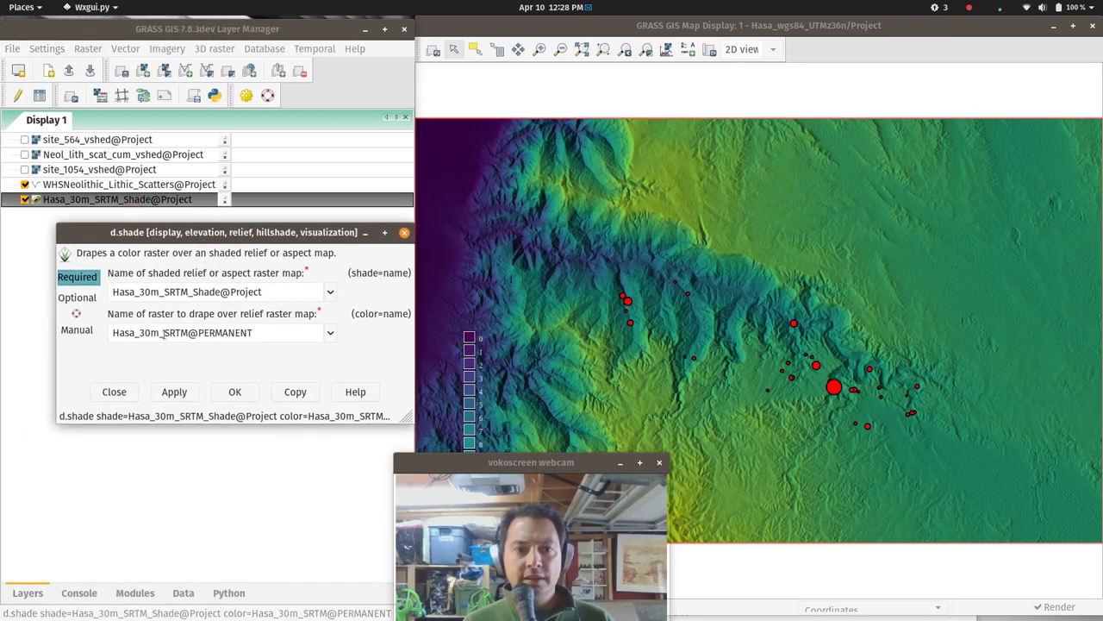
{"action": "left_click", "coordinate": [329, 342]}
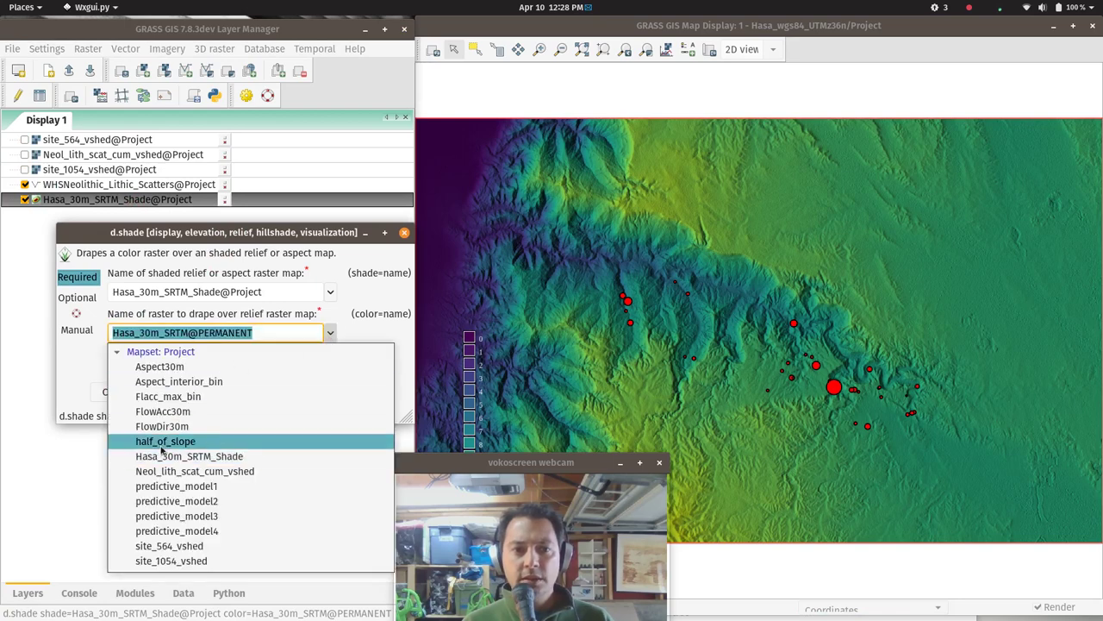
{"action": "left_click", "coordinate": [228, 471]}
{"action": "left_click", "coordinate": [238, 390]}
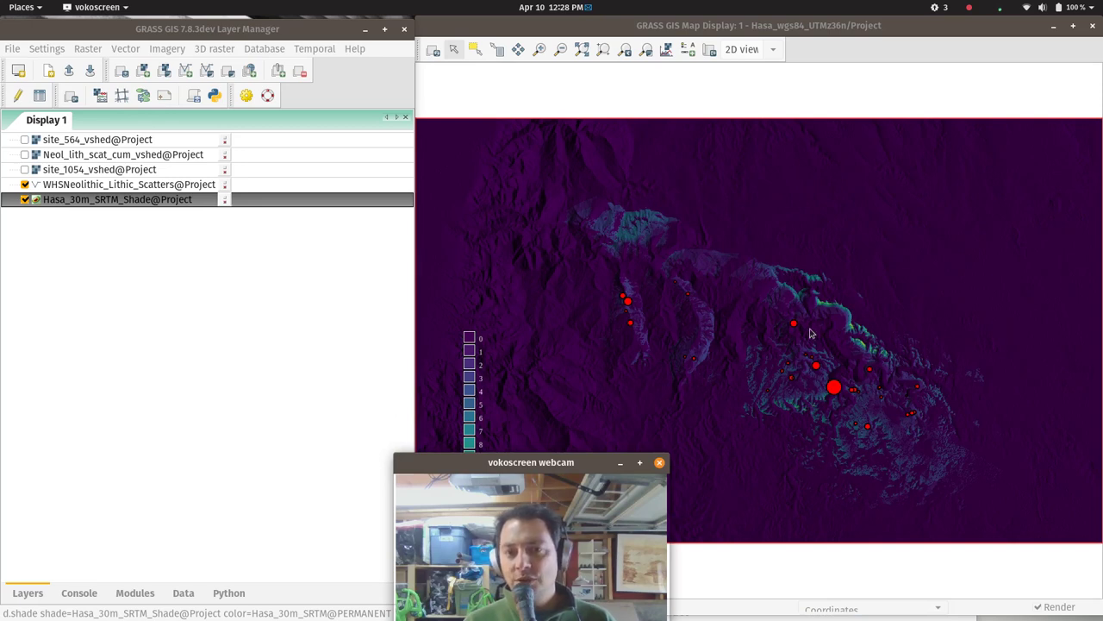
Set the shaded relief's optional brighten value to 30 percent.
{"action": "double_click", "coordinate": [160, 200]}
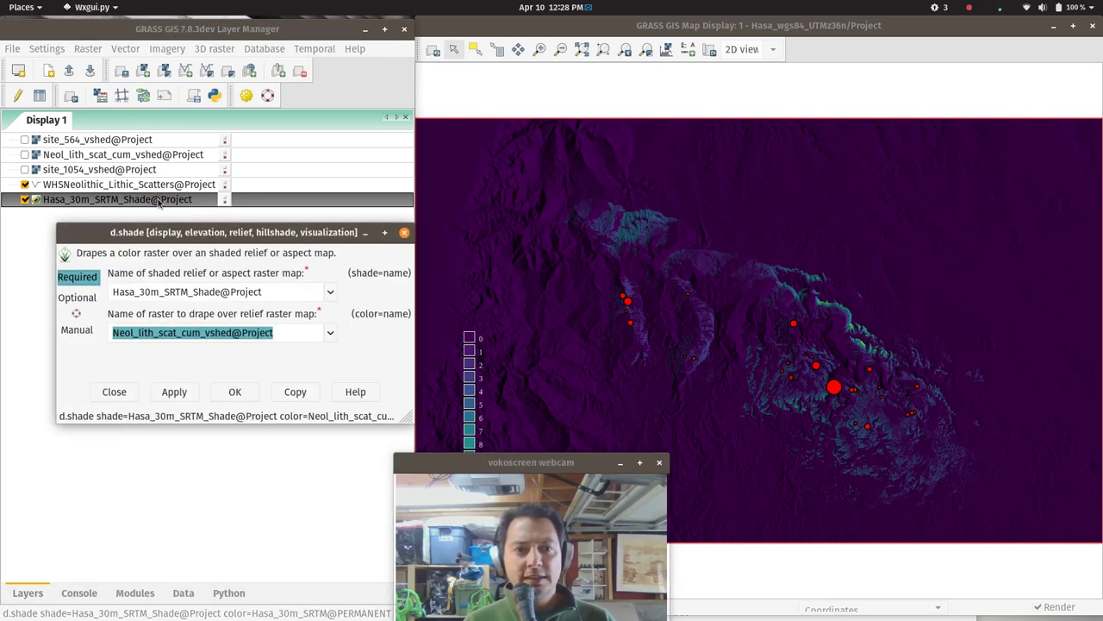
{"action": "left_click", "coordinate": [75, 296]}
{"action": "double_click", "coordinate": [142, 325]}
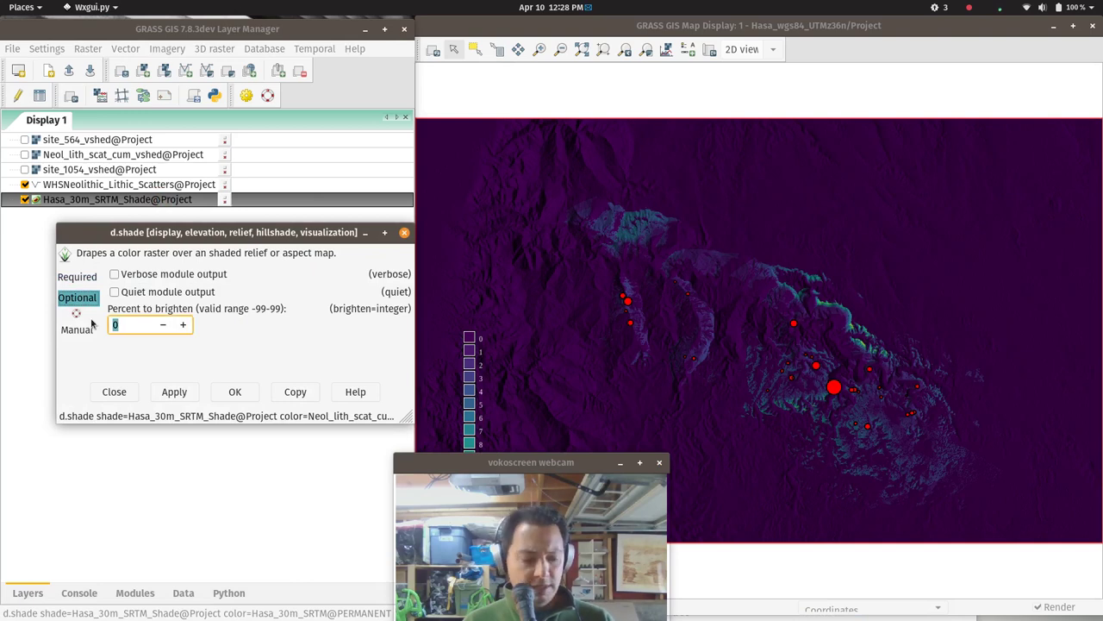
{"action": "type", "text": "30"}
{"action": "left_click", "coordinate": [234, 392]}
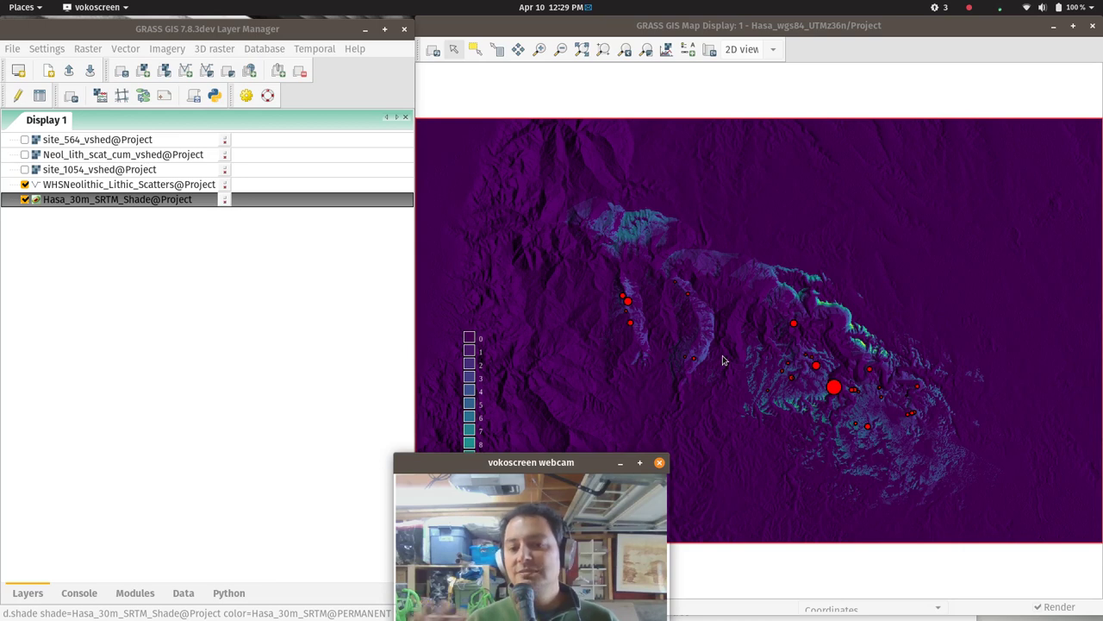
From the map display, show the Raster menu's Raster map calculator choices.
{"action": "left_click_drag", "start_coordinate": [590, 471], "coordinate": [251, 376]}
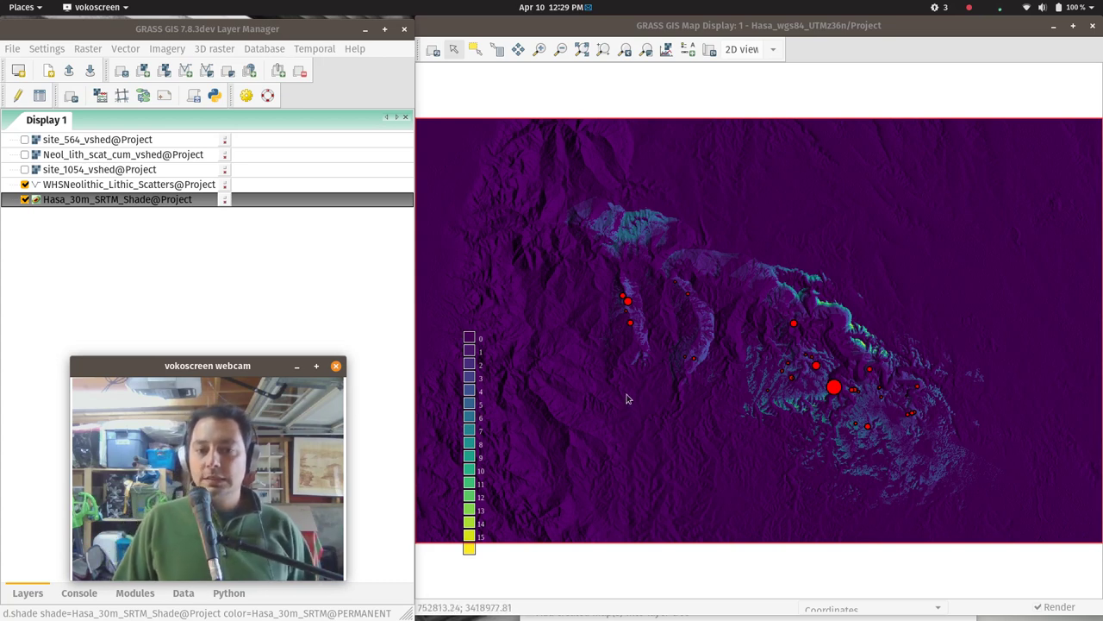
{"action": "left_click", "coordinate": [465, 383]}
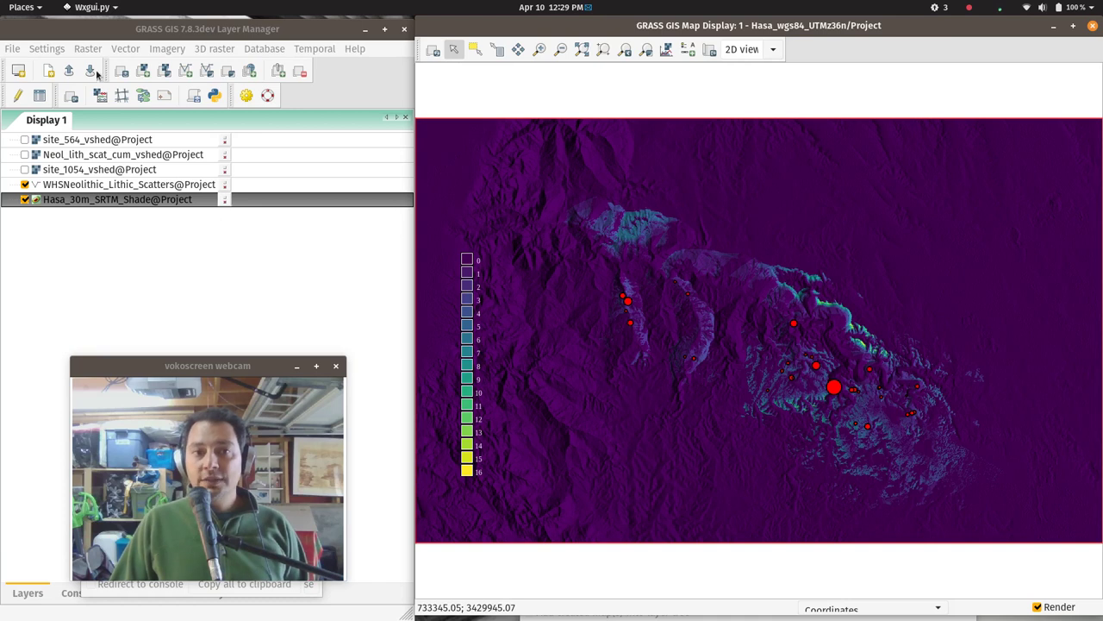
{"action": "left_click", "coordinate": [79, 49]}
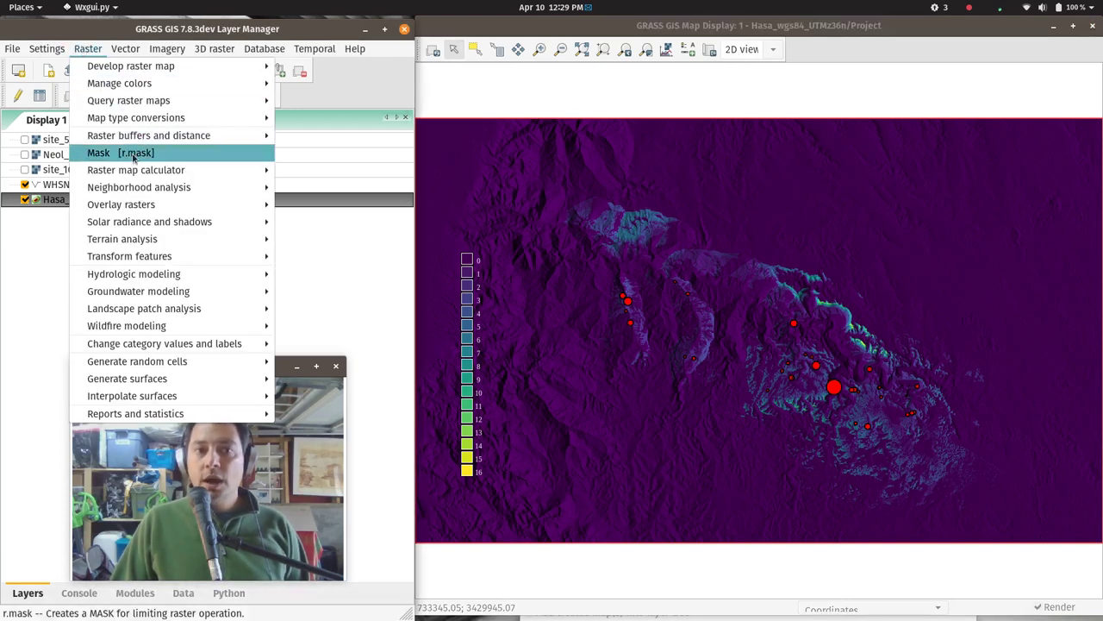
{"action": "mouse_move", "coordinate": [161, 176]}
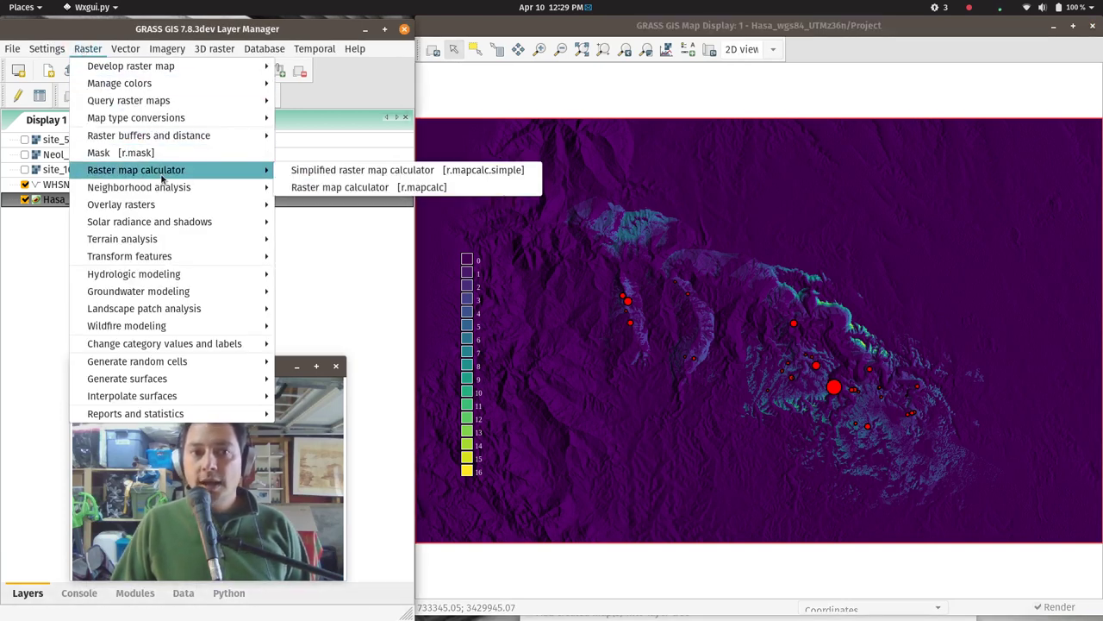
In r.mapcalc, build the expression Neol_lith_scat_cum_vshed divided by 34.
{"action": "left_click", "coordinate": [329, 187]}
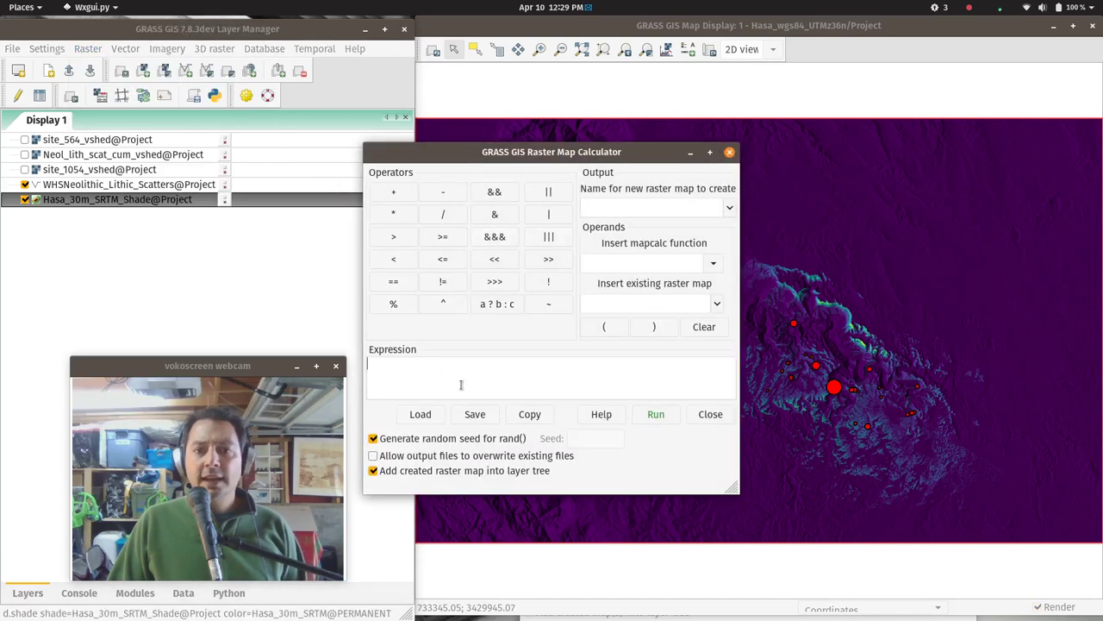
{"action": "left_click", "coordinate": [717, 306]}
{"action": "left_click", "coordinate": [655, 443]}
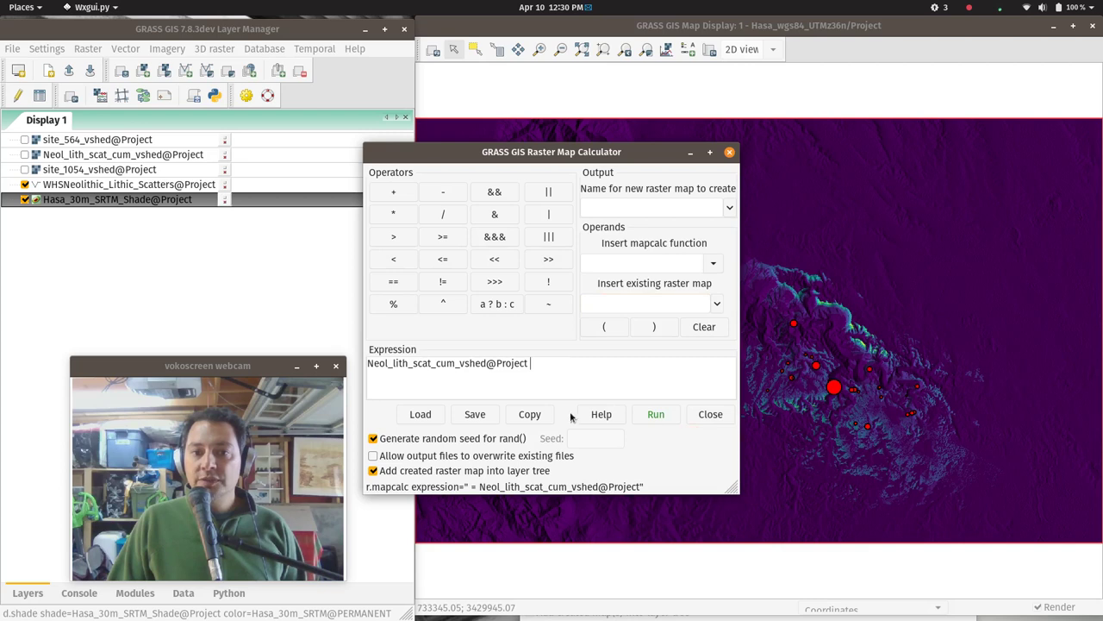
{"action": "type", "text": "/34"}
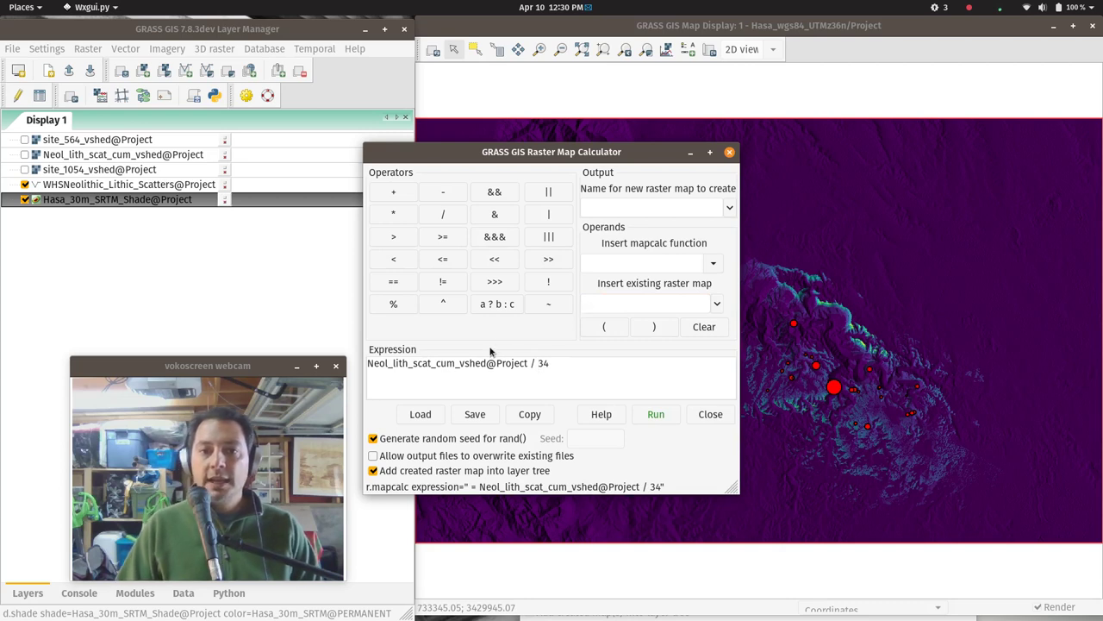
Name the output Neol_lith_scat_cum_vshed_normalized, finalize the expression as / 34.0, and run it.
{"action": "left_click_drag", "start_coordinate": [486, 363], "coordinate": [396, 365]}
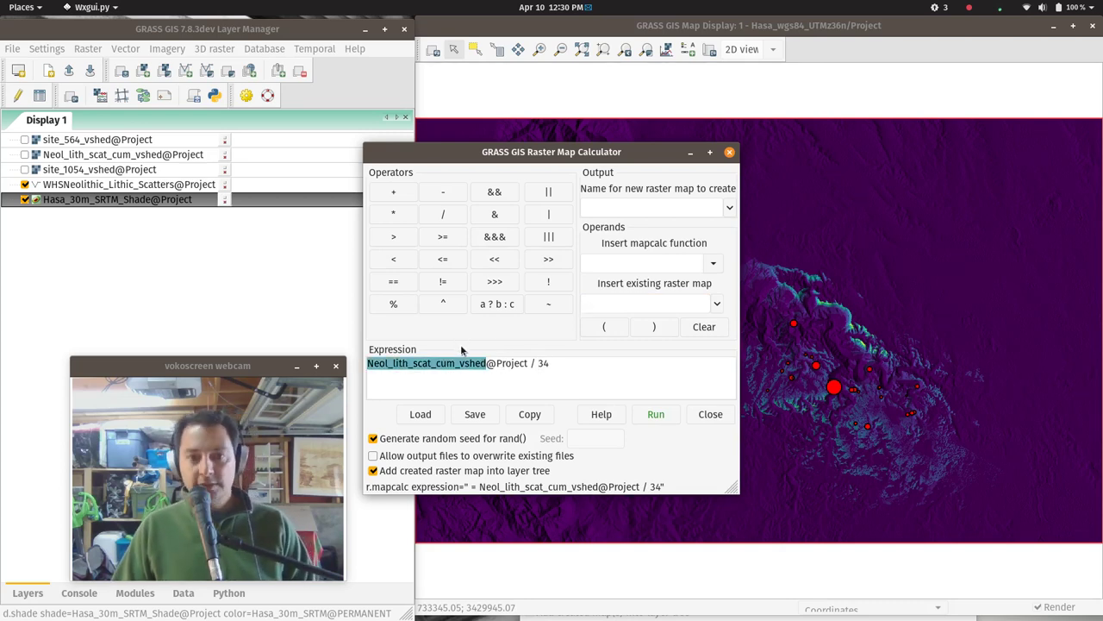
{"action": "right_click", "coordinate": [438, 364]}
{"action": "left_click", "coordinate": [468, 392]}
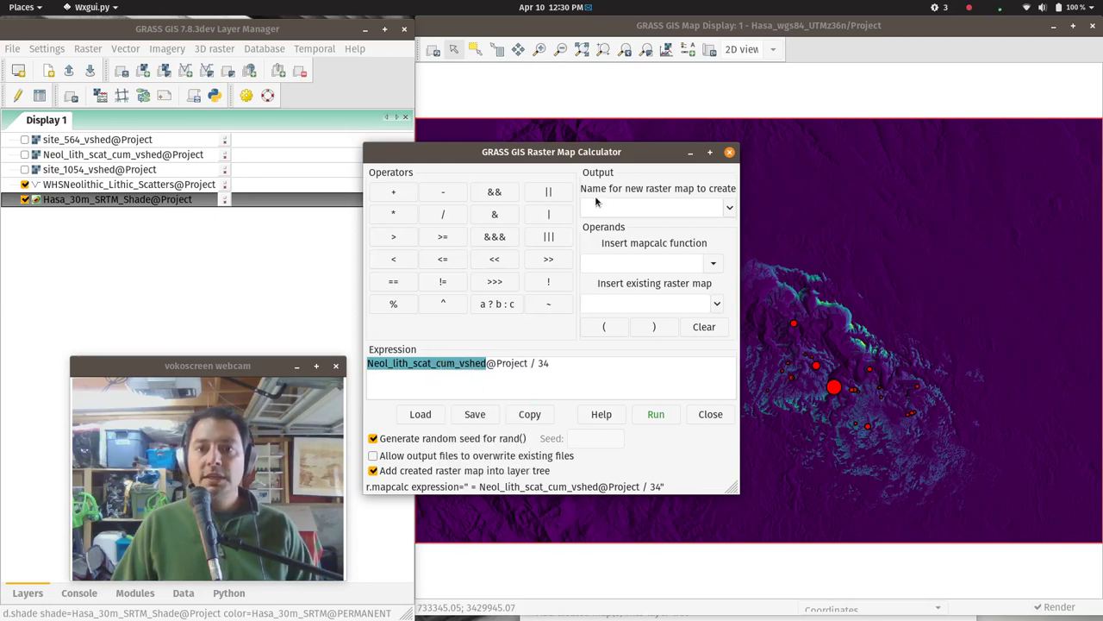
{"action": "right_click", "coordinate": [607, 209]}
{"action": "left_click", "coordinate": [665, 256]}
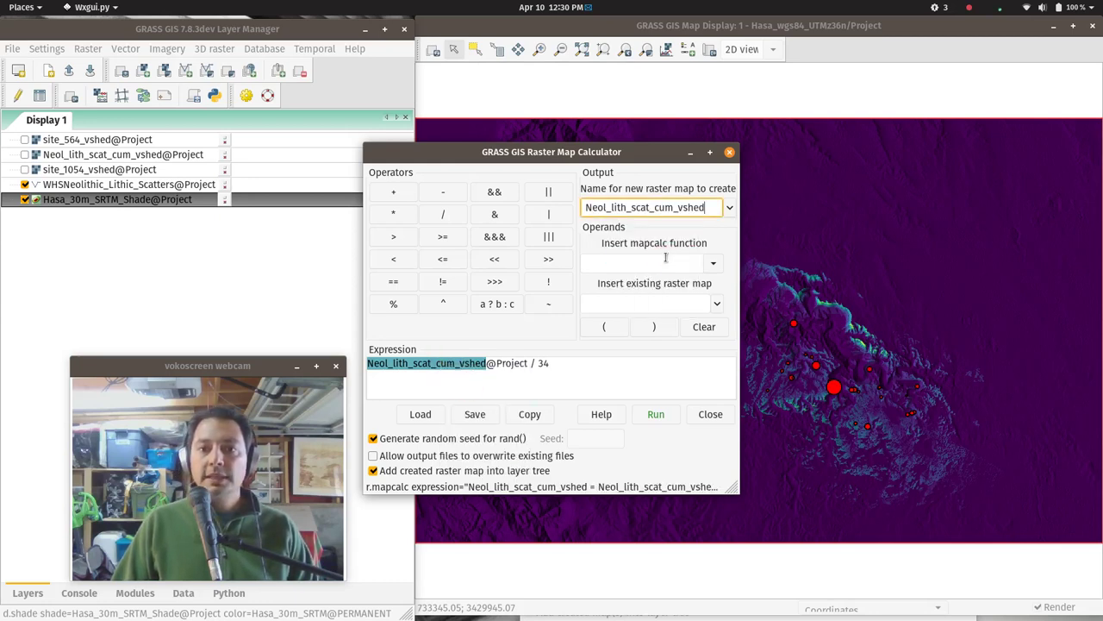
{"action": "type", "text": "_no"}
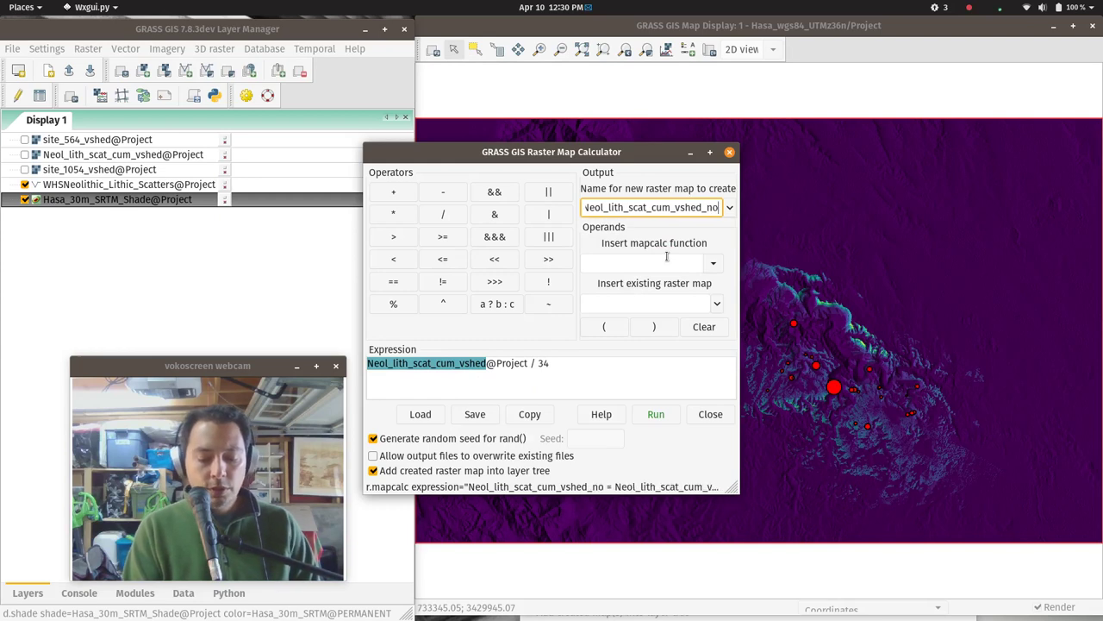
{"action": "type", "text": "rmalizee"}
{"action": "key", "text": "BackSpace"}
{"action": "type", "text": "d"}
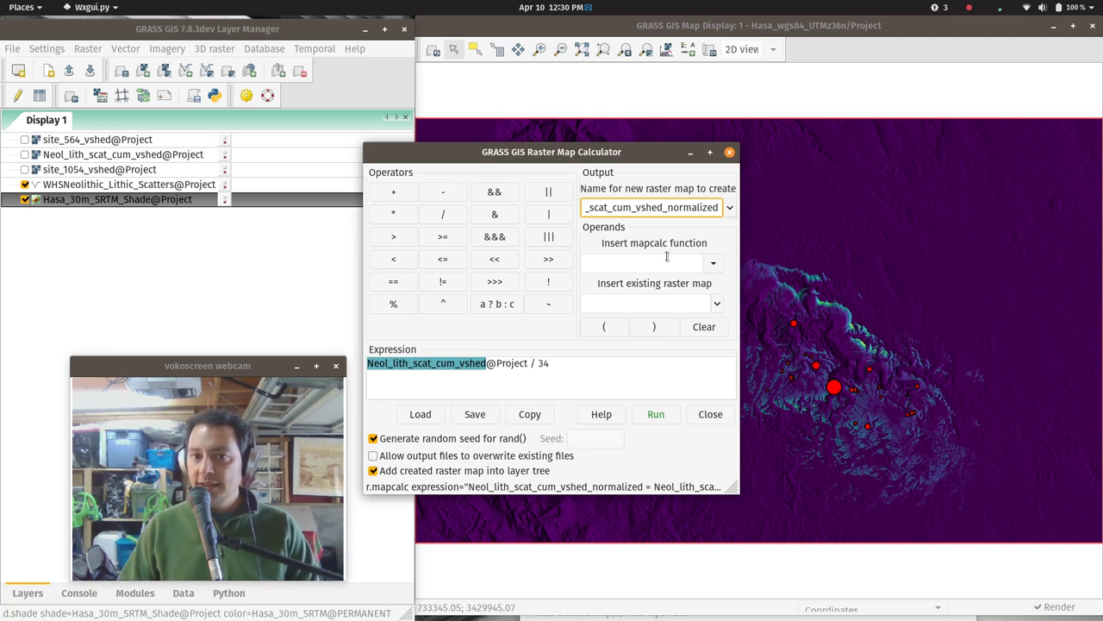
{"action": "left_click", "coordinate": [556, 364]}
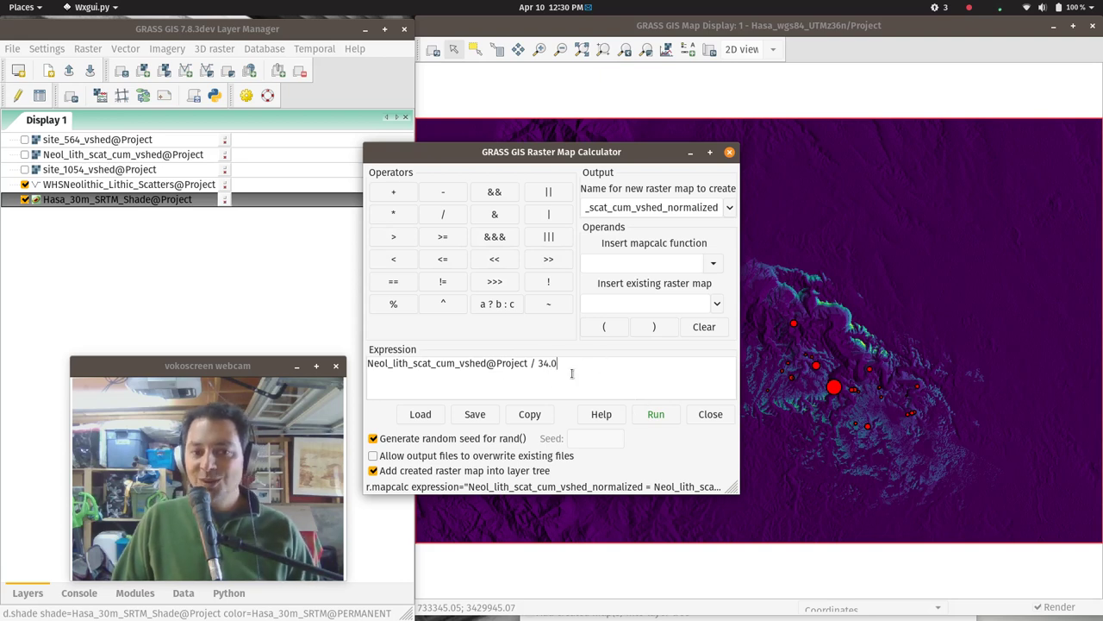
{"action": "left_click", "coordinate": [651, 415]}
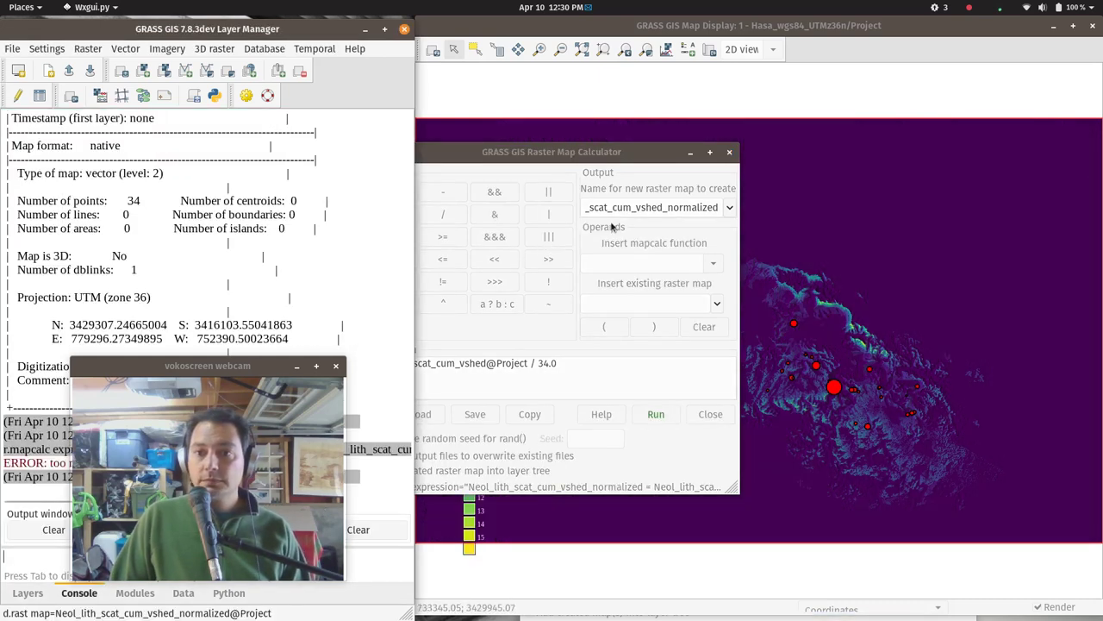
Point the map legend at Neol_lith_scat_cum_vshed_normalized and move the colour bar up.
{"action": "left_click", "coordinate": [731, 153]}
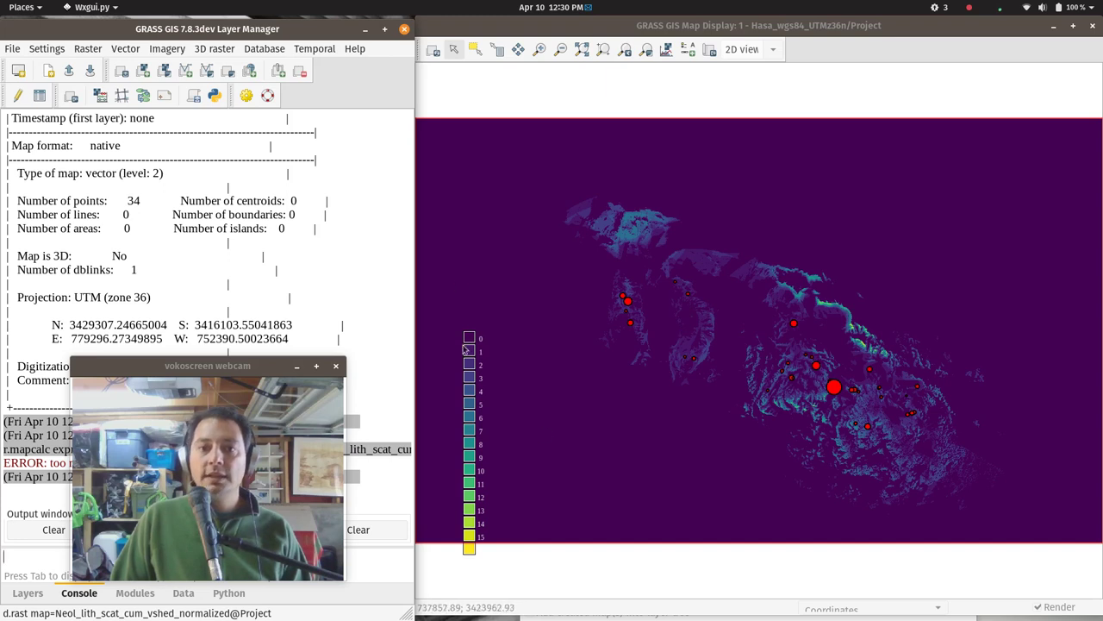
{"action": "double_click", "coordinate": [470, 376]}
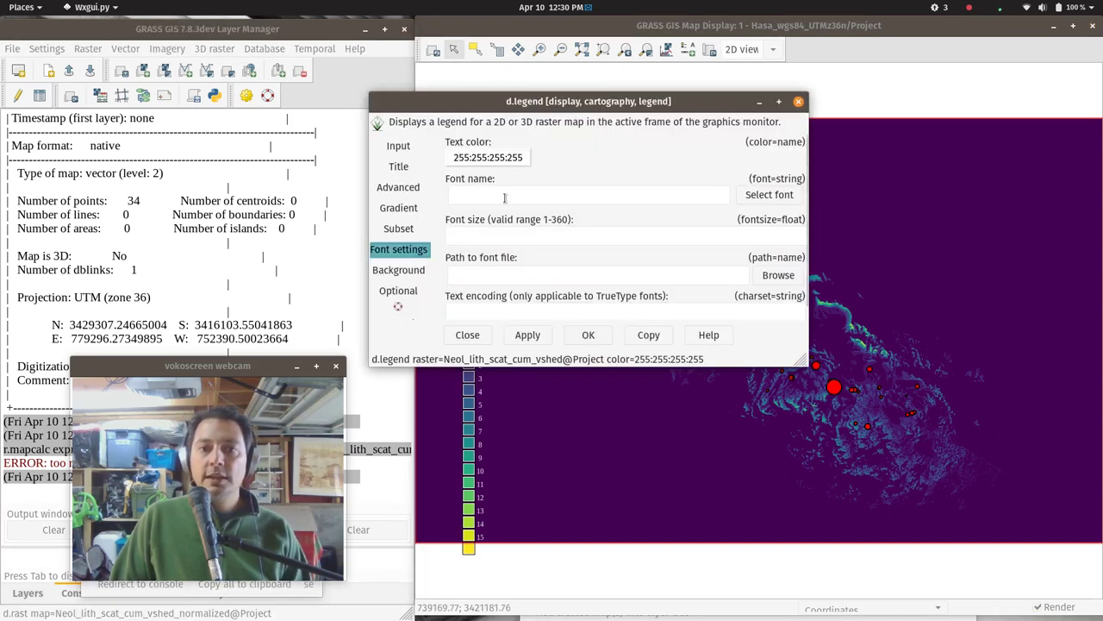
{"action": "left_click", "coordinate": [800, 102]}
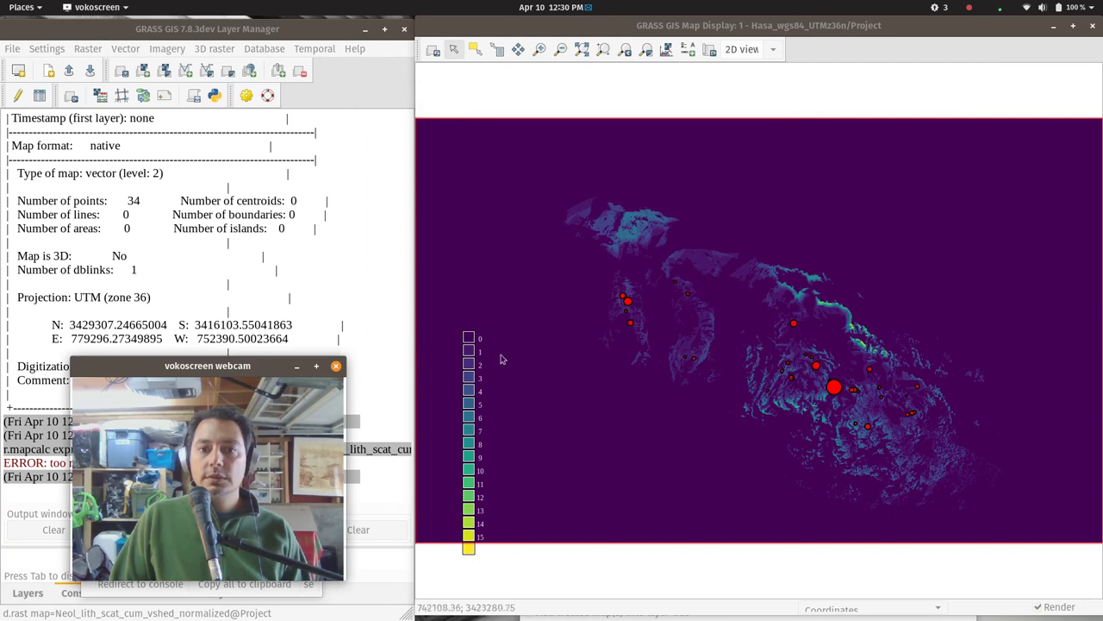
{"action": "right_click", "coordinate": [472, 394]}
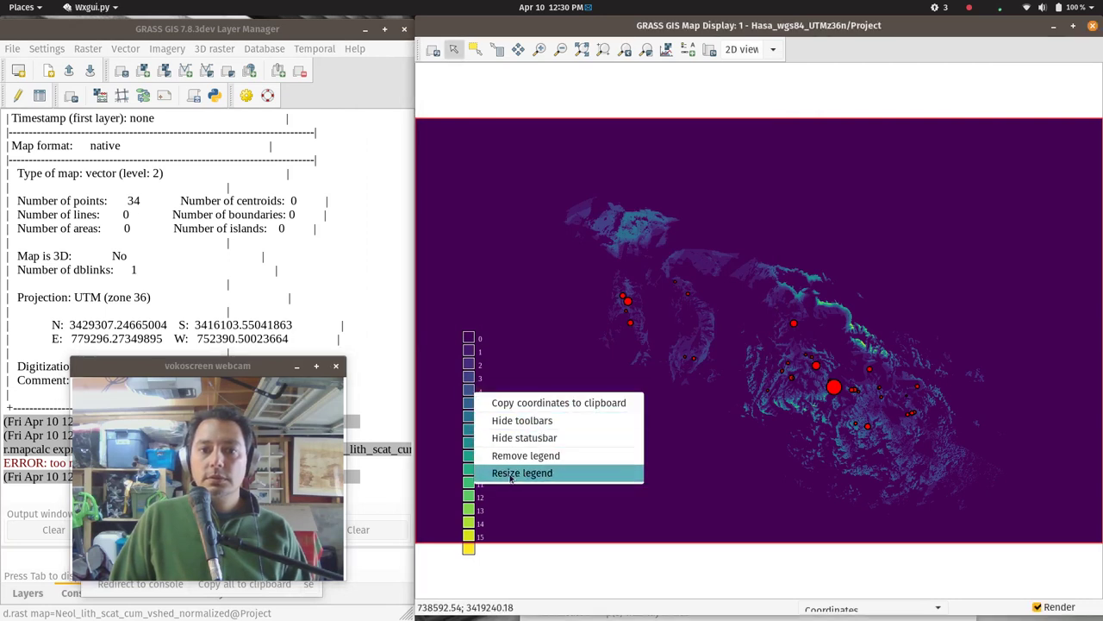
{"action": "double_click", "coordinate": [470, 459]}
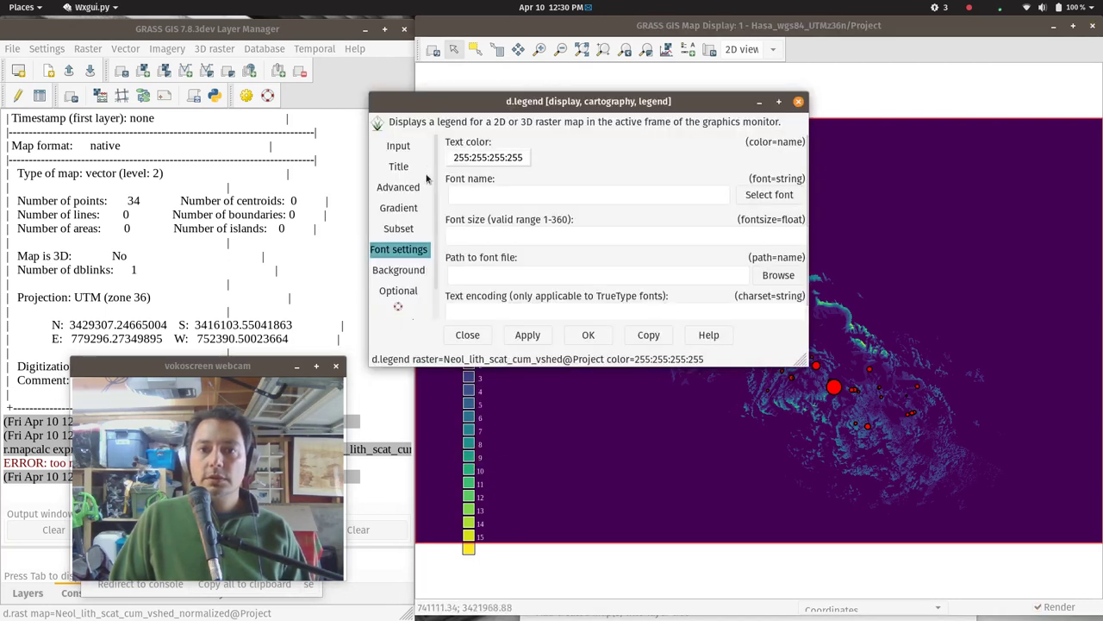
{"action": "left_click", "coordinate": [399, 146]}
{"action": "left_click", "coordinate": [665, 163]}
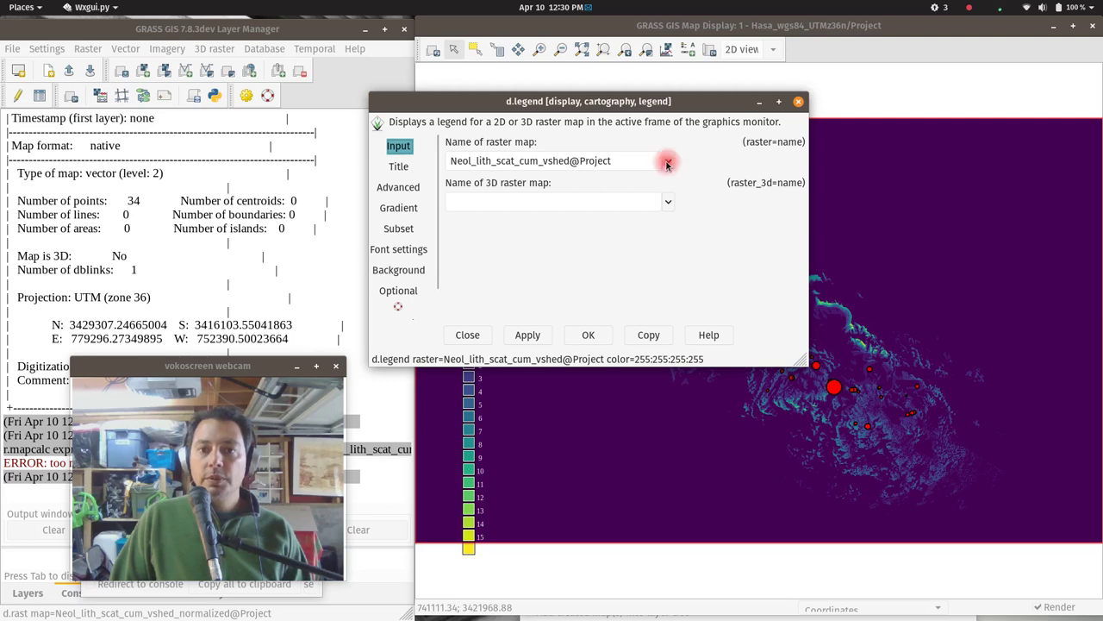
{"action": "left_click", "coordinate": [636, 374]}
{"action": "left_click", "coordinate": [610, 335]}
{"action": "left_click_drag", "start_coordinate": [472, 455], "coordinate": [474, 374]}
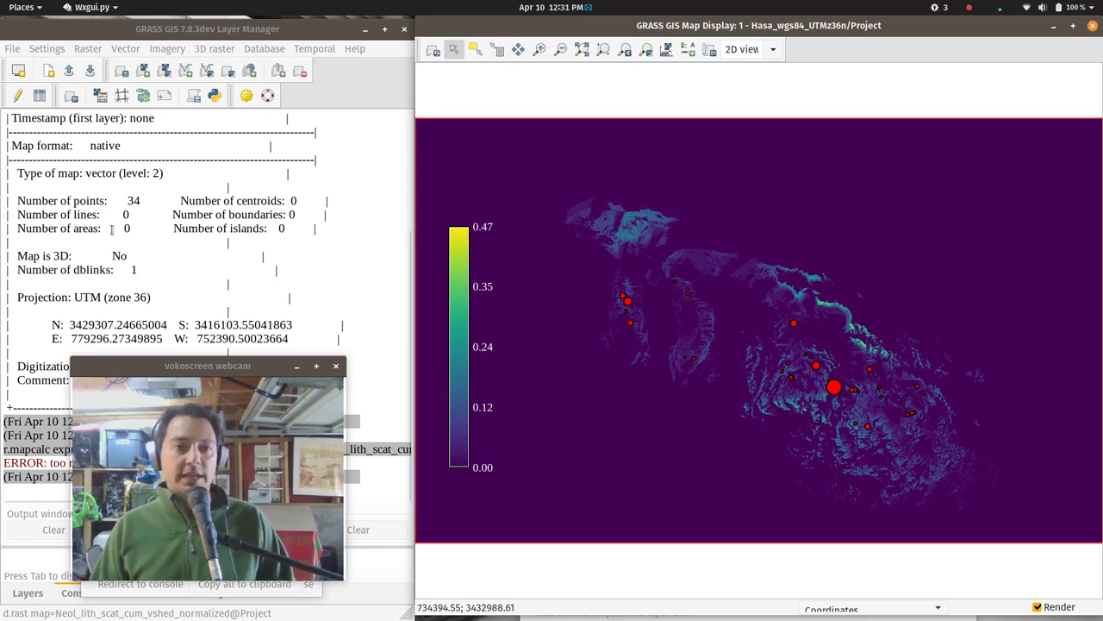
{"action": "left_click", "coordinate": [39, 556]}
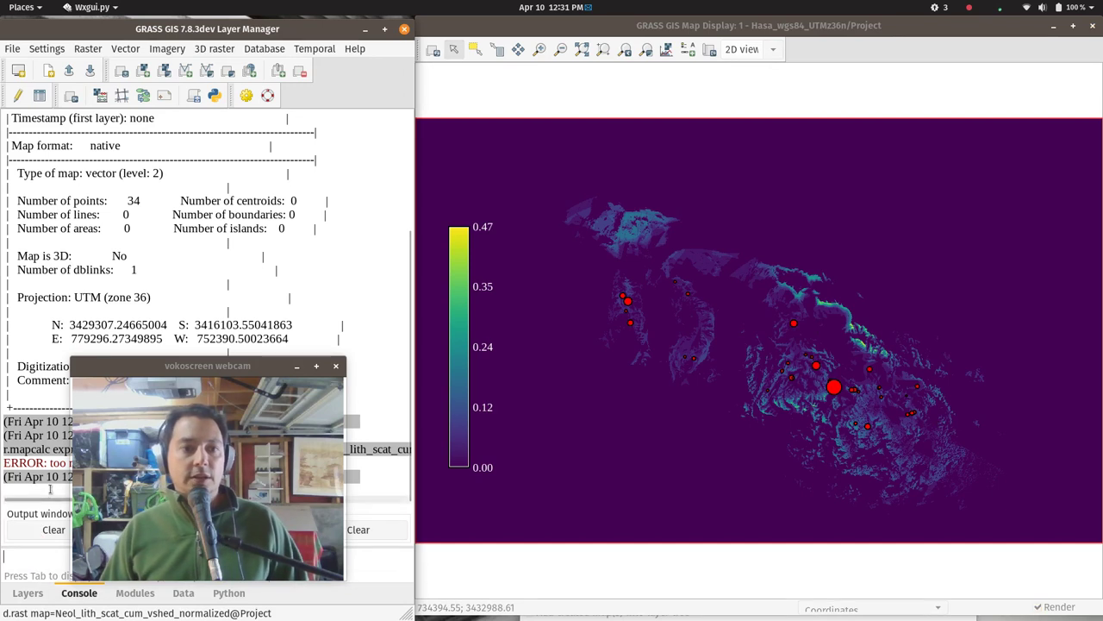
Hide the normalized viewshed layer, keeping the lithic scatter points shown.
{"action": "left_click_drag", "start_coordinate": [175, 375], "coordinate": [425, 370]}
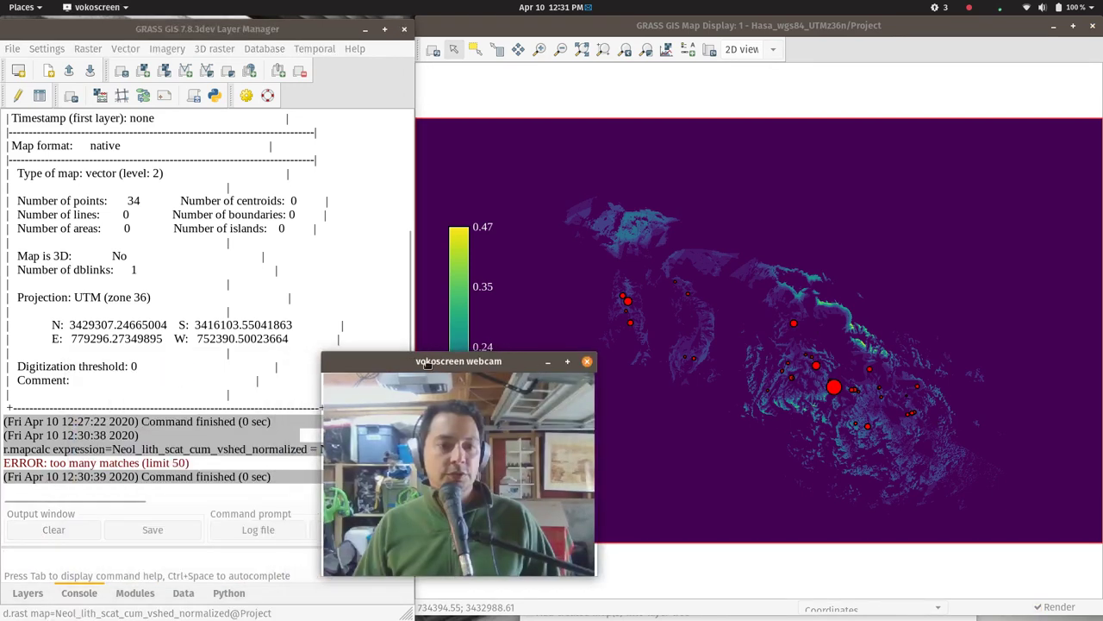
{"action": "left_click", "coordinate": [28, 592]}
{"action": "left_click", "coordinate": [24, 184]}
{"action": "left_click", "coordinate": [24, 184]}
{"action": "left_click", "coordinate": [24, 200]}
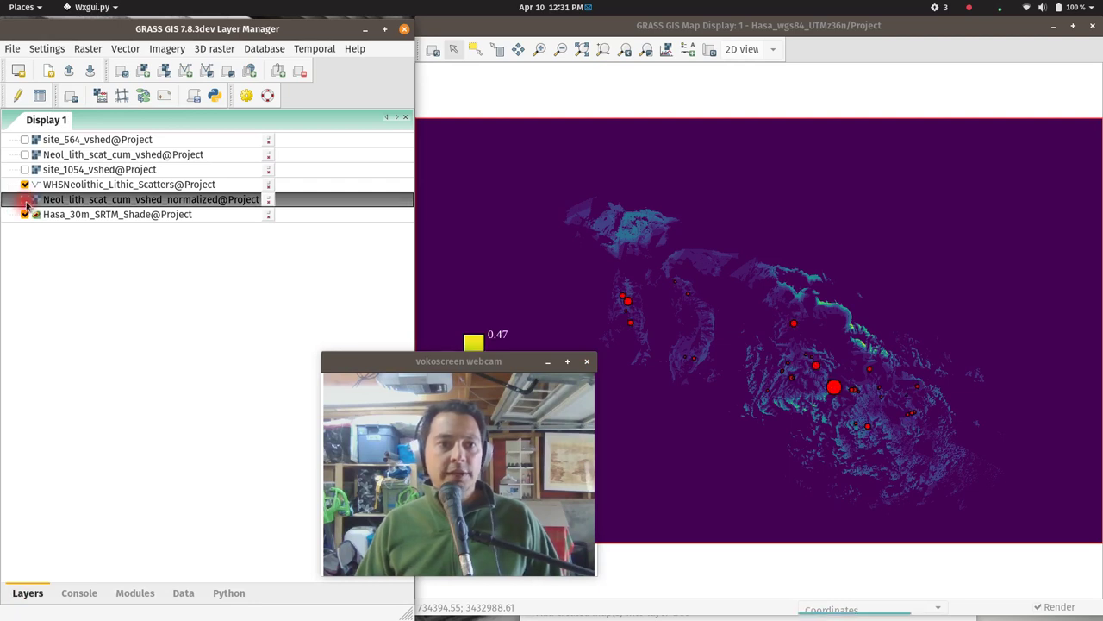
{"action": "left_click", "coordinate": [45, 216]}
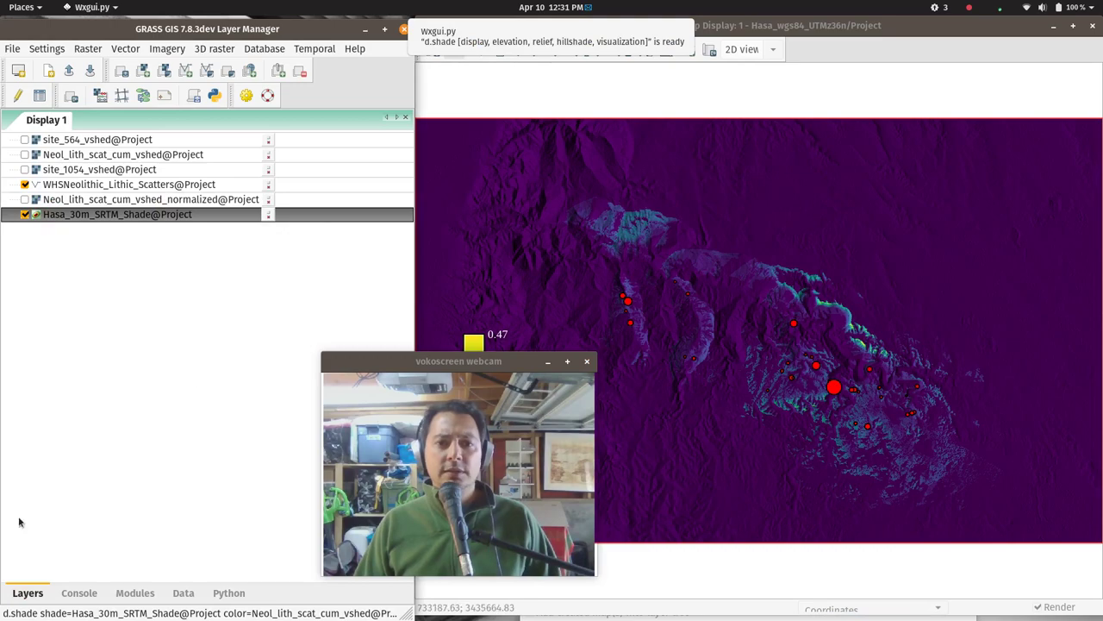
Drape Neol_lith_scat_cum_vshed_normalized over the hillshade and query raster values at a location.
{"action": "key", "text": "super"}
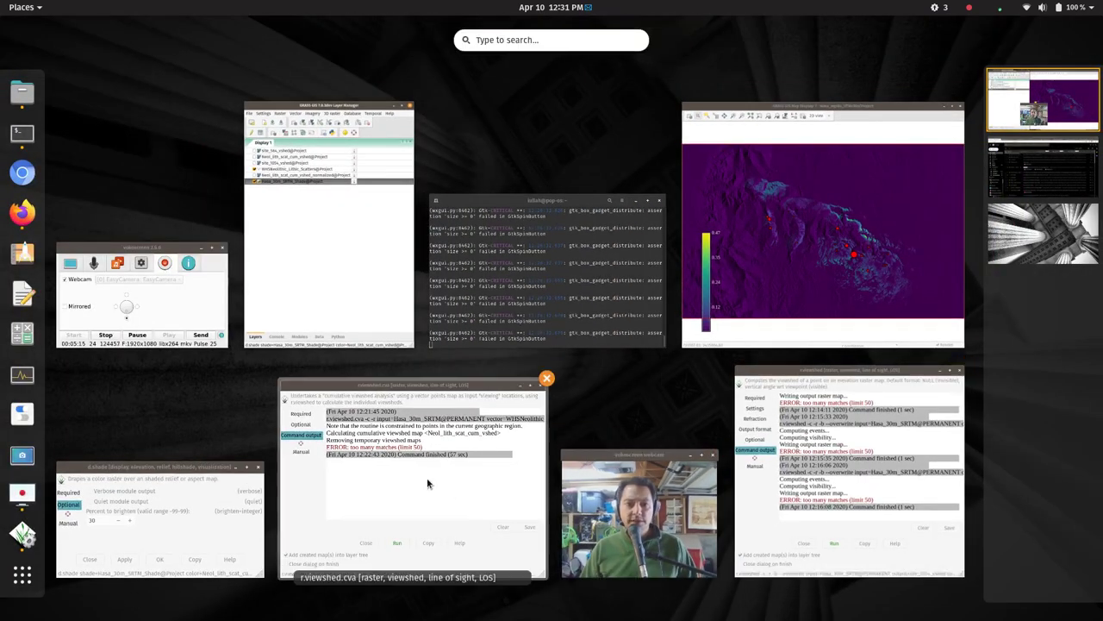
{"action": "left_click", "coordinate": [397, 476]}
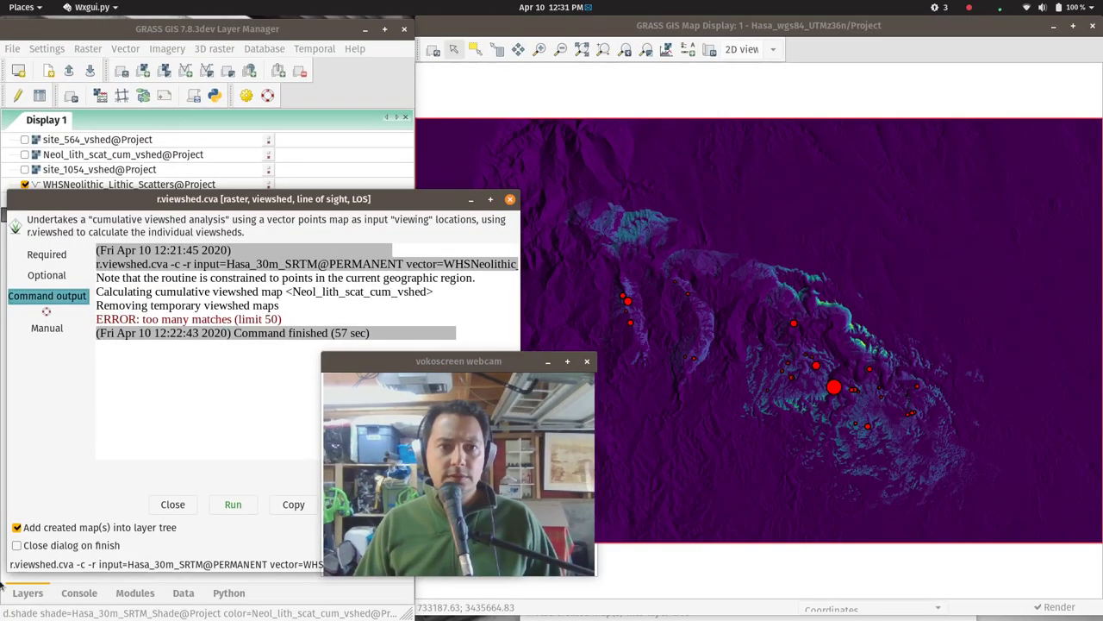
{"action": "key", "text": "super"}
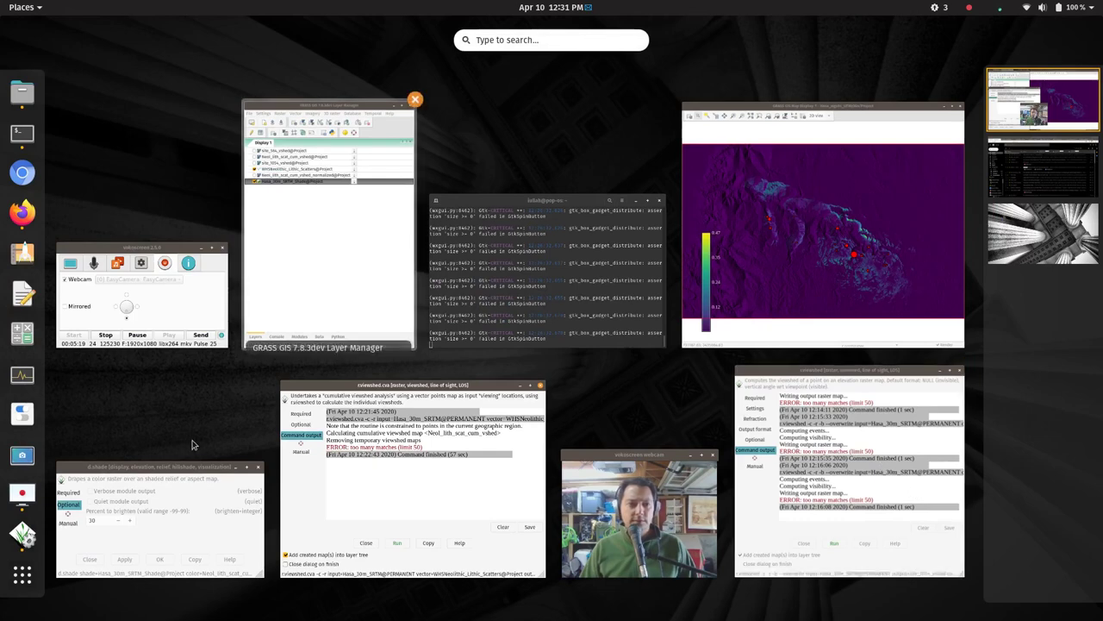
{"action": "left_click", "coordinate": [189, 488]}
{"action": "left_click_drag", "start_coordinate": [262, 235], "coordinate": [308, 86]}
{"action": "left_click", "coordinate": [123, 128]}
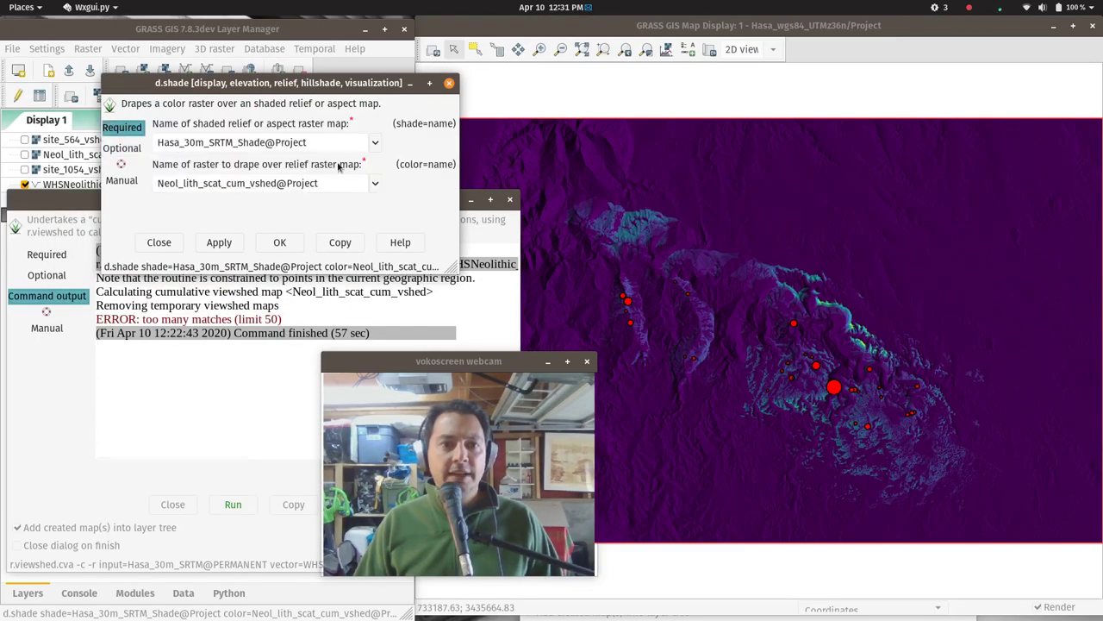
{"action": "left_click", "coordinate": [376, 185]}
{"action": "left_click", "coordinate": [272, 336]}
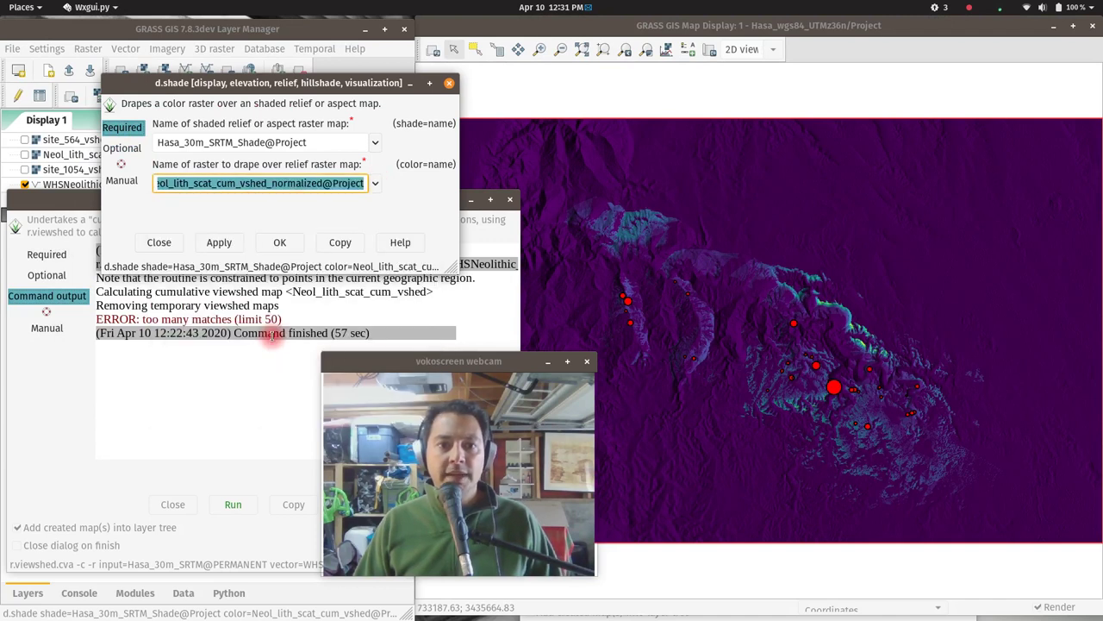
{"action": "left_click", "coordinate": [279, 244]}
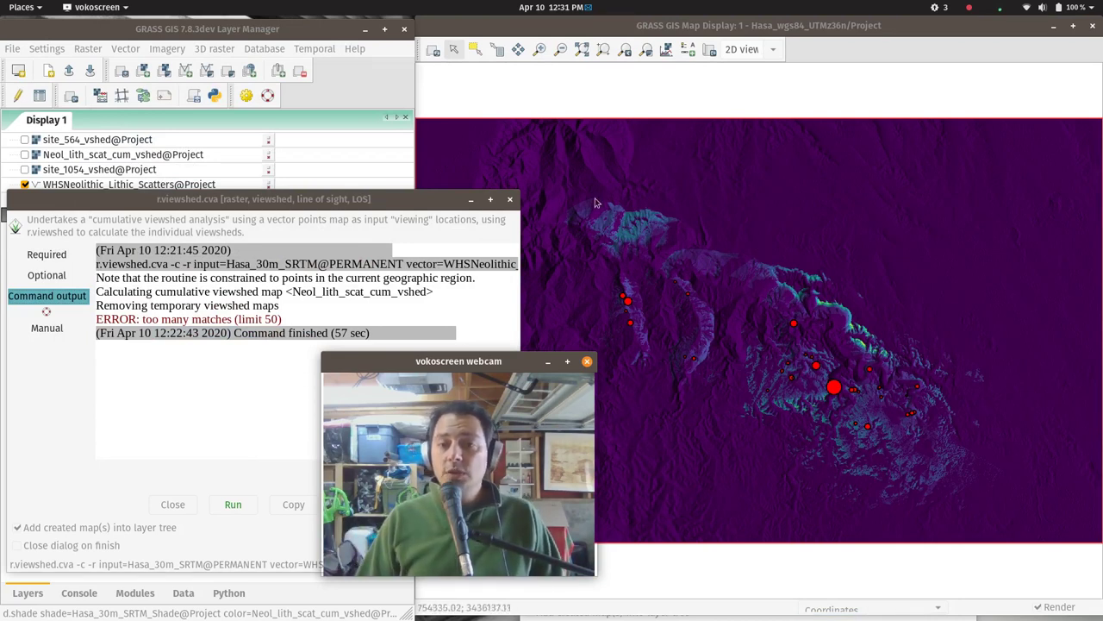
{"action": "left_click", "coordinate": [558, 336]}
{"action": "left_click_drag", "start_coordinate": [493, 361], "coordinate": [317, 325]}
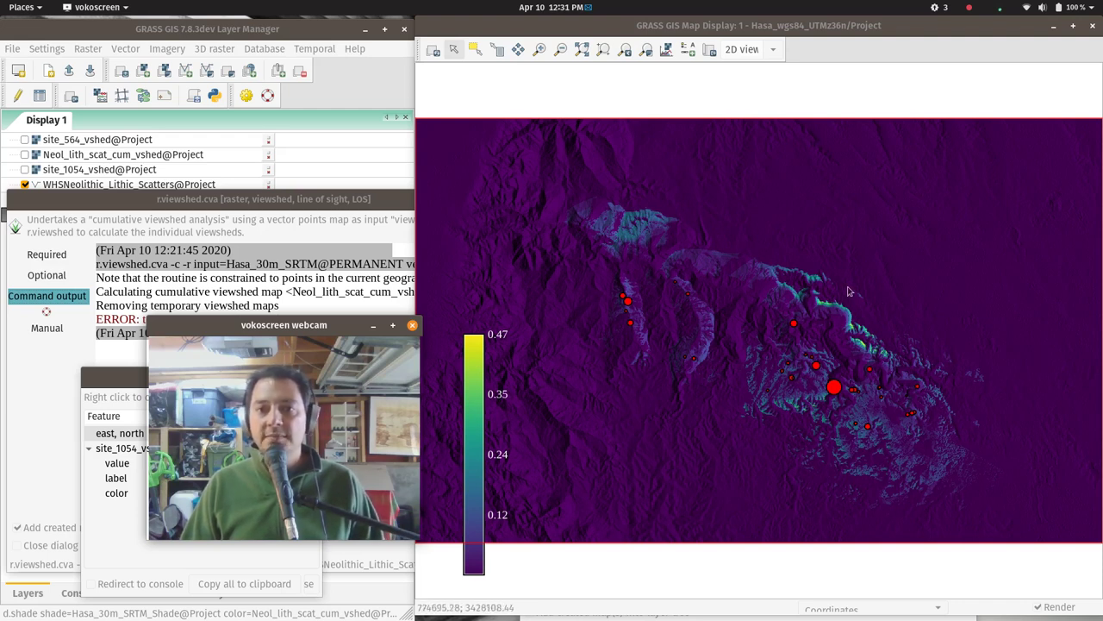
Zoom into a box around the lithic scatters and set the computational region from the display.
{"action": "left_click", "coordinate": [539, 51]}
{"action": "left_click_drag", "start_coordinate": [564, 187], "coordinate": [900, 465]}
{"action": "left_click_drag", "start_coordinate": [967, 490], "coordinate": [1001, 515]}
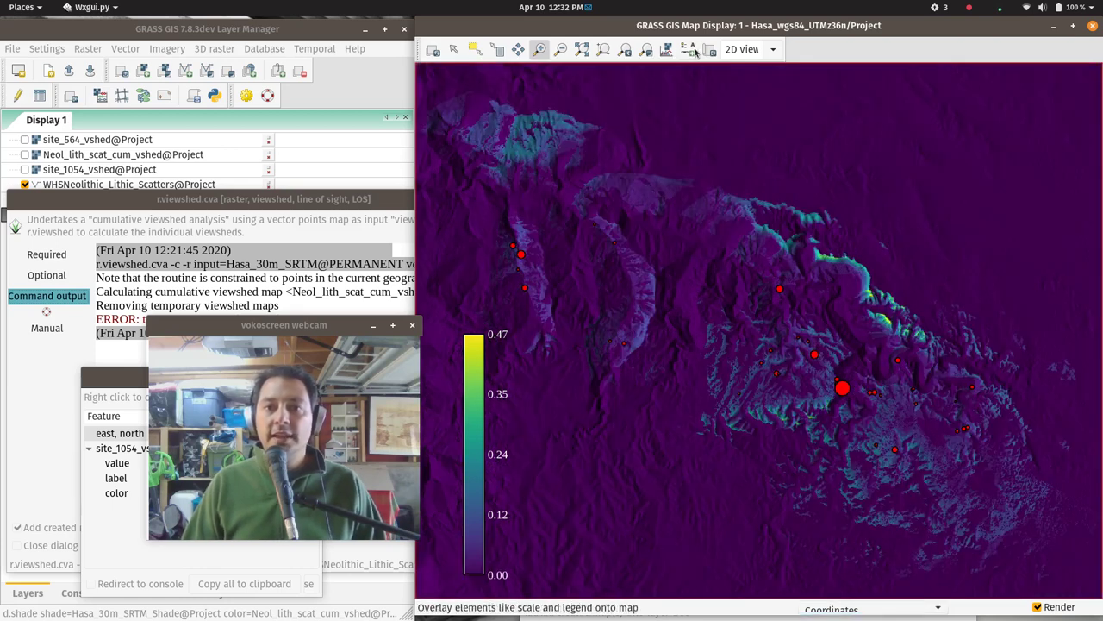
{"action": "left_click", "coordinate": [666, 50]}
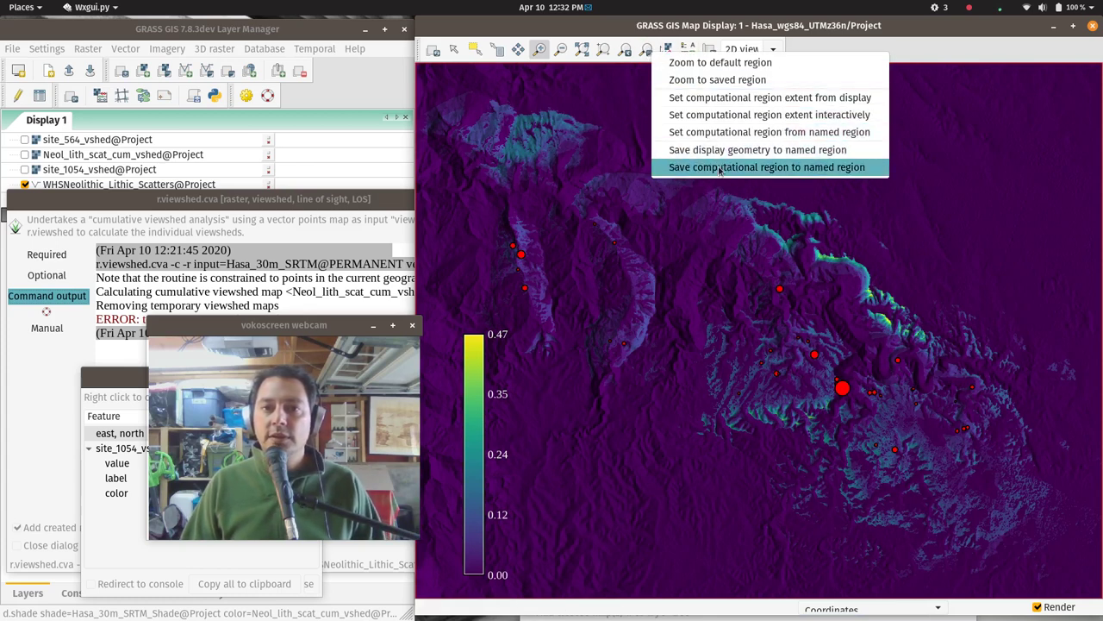
{"action": "left_click", "coordinate": [735, 98]}
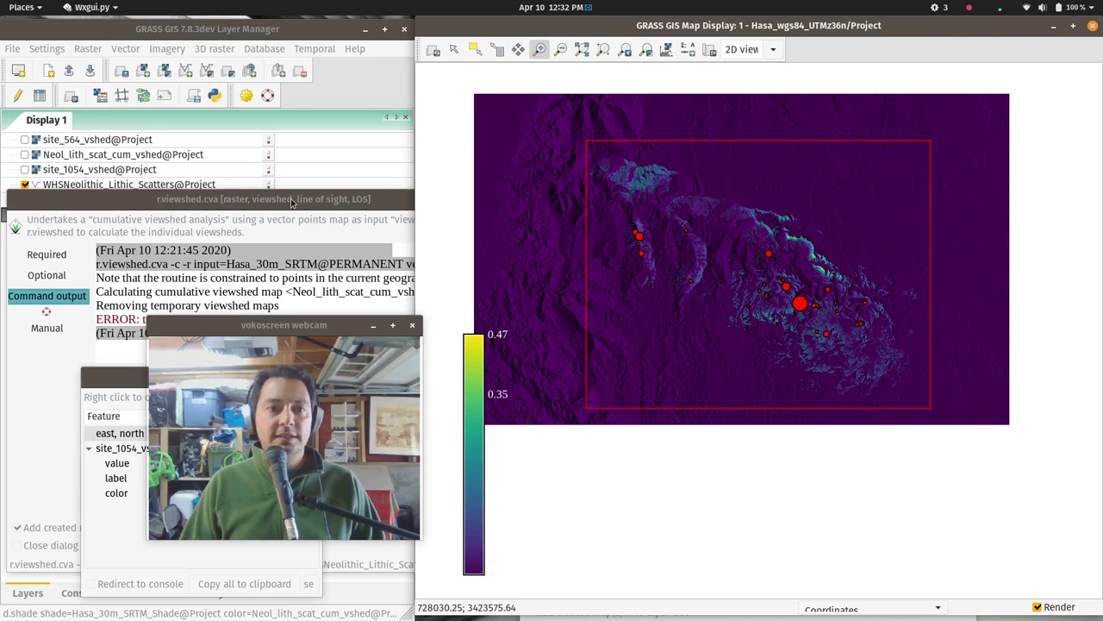
Zoom the map display back to the default region so the computational region box shows.
{"action": "left_click", "coordinate": [172, 194]}
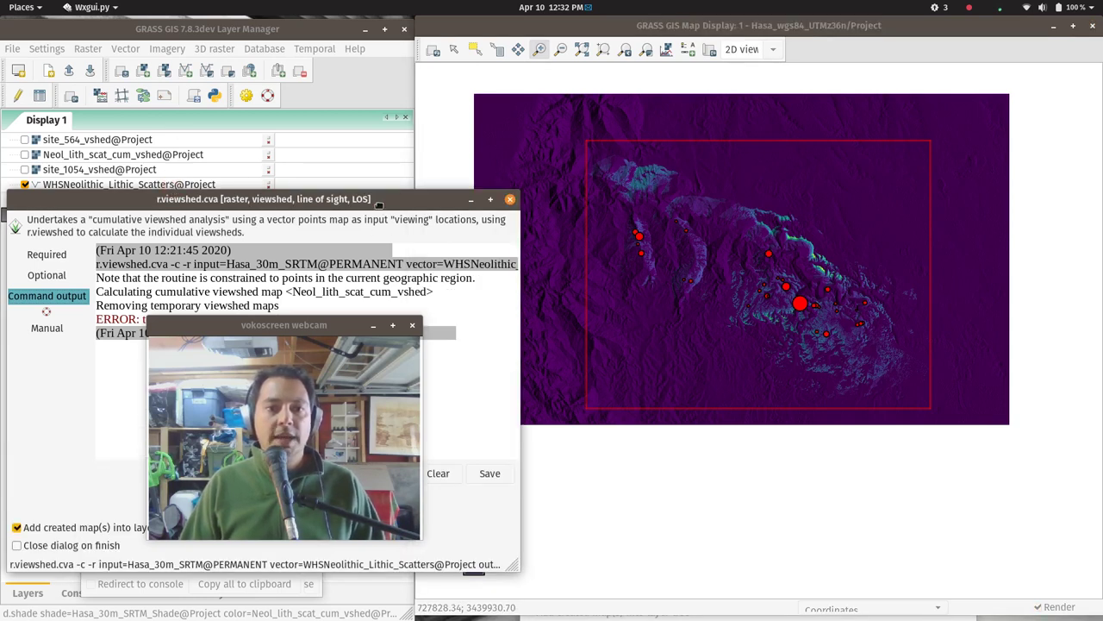
{"action": "left_click_drag", "start_coordinate": [380, 199], "coordinate": [399, 335]}
{"action": "left_click", "coordinate": [106, 219]}
{"action": "right_click", "coordinate": [93, 217]}
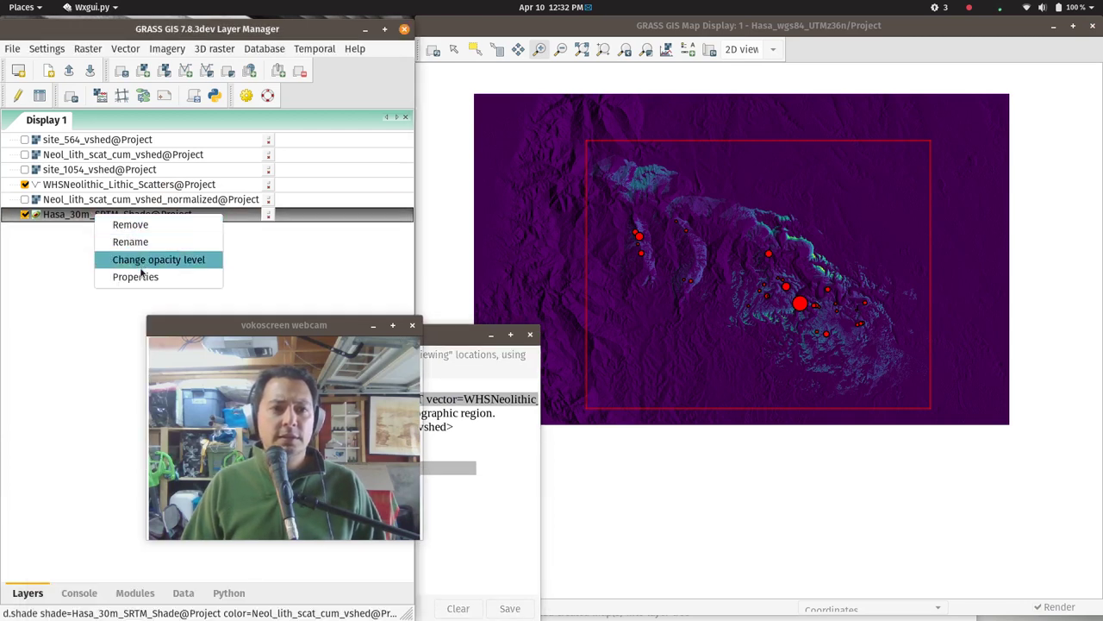
{"action": "left_click", "coordinate": [663, 91]}
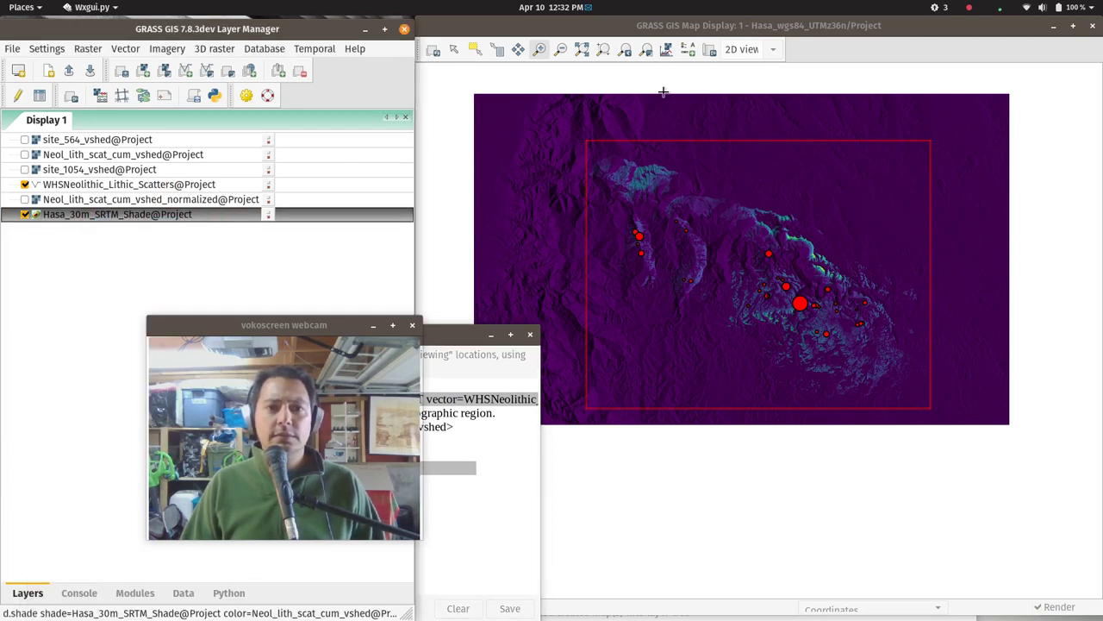
{"action": "left_click", "coordinate": [625, 52]}
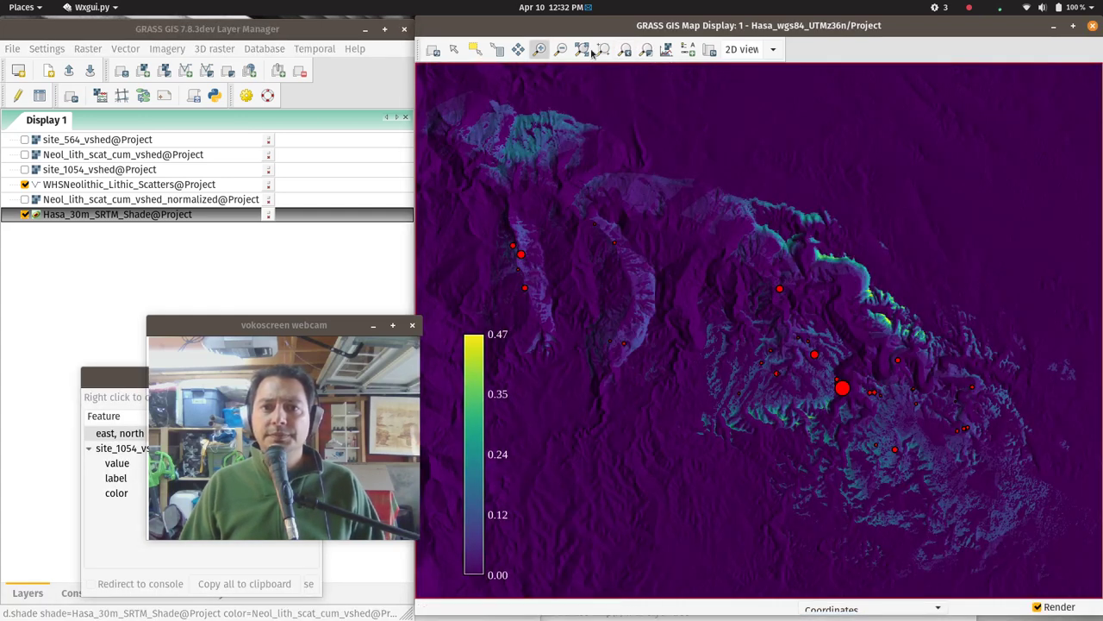
{"action": "left_click", "coordinate": [665, 50]}
{"action": "left_click", "coordinate": [712, 63]}
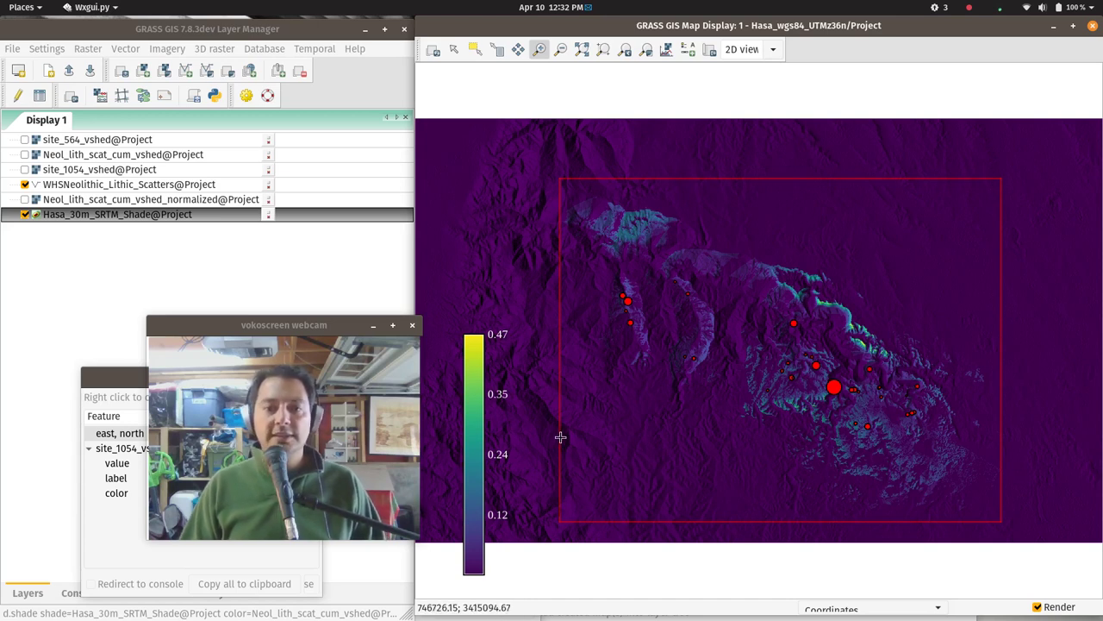
{"action": "left_click", "coordinate": [81, 49]}
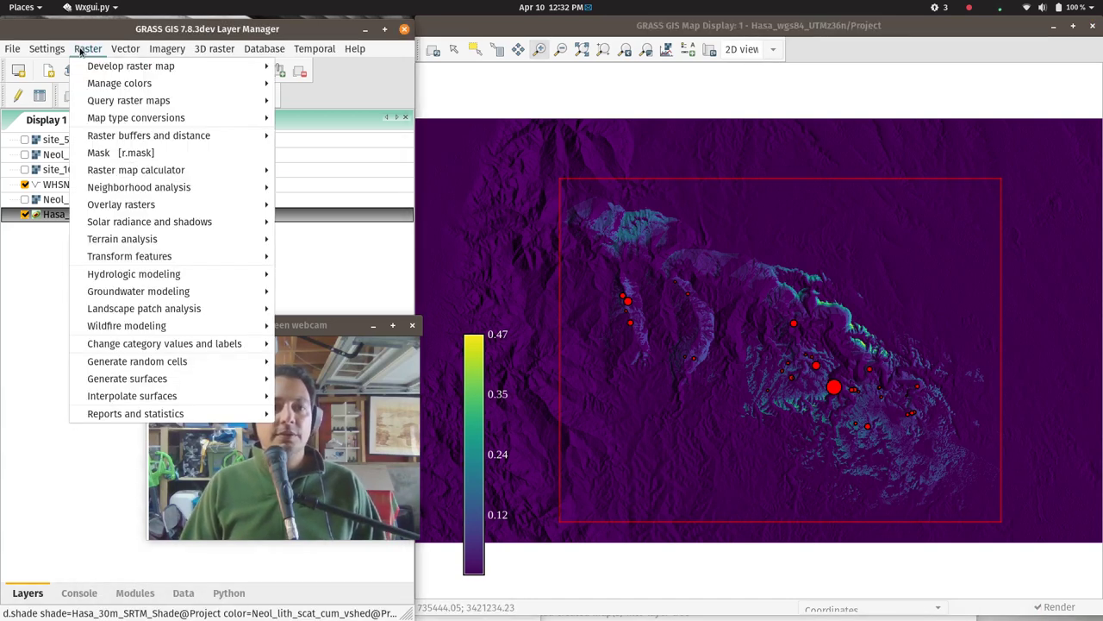
Open r.random and set it aside, then open Univariate raster statistics (r.univar).
{"action": "mouse_move", "coordinate": [186, 367]}
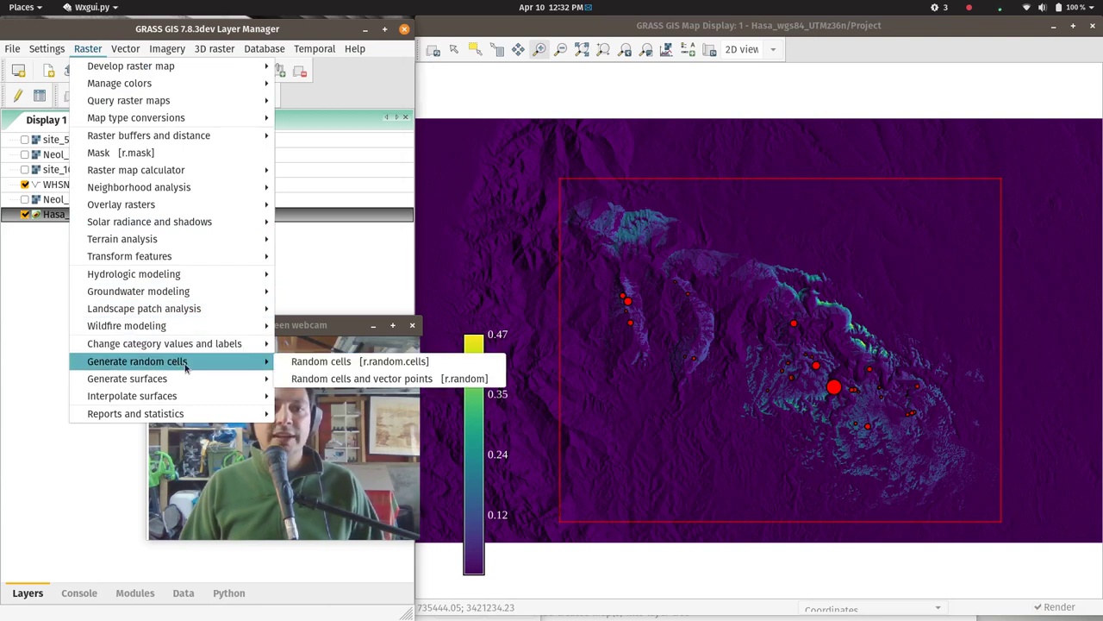
{"action": "left_click", "coordinate": [387, 379]}
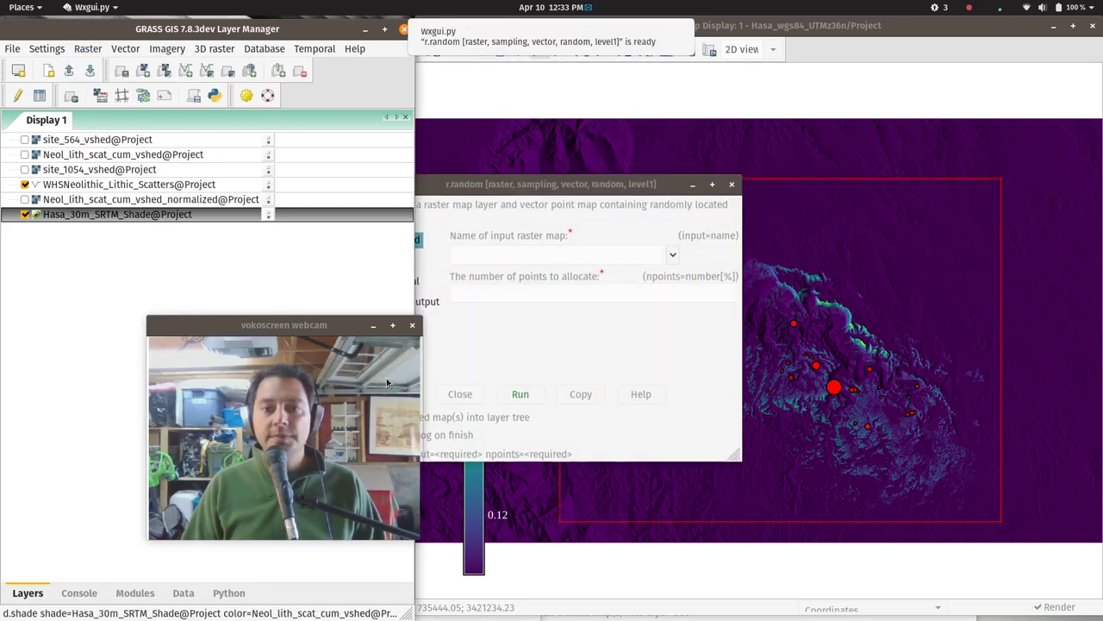
{"action": "left_click_drag", "start_coordinate": [598, 183], "coordinate": [274, 279]}
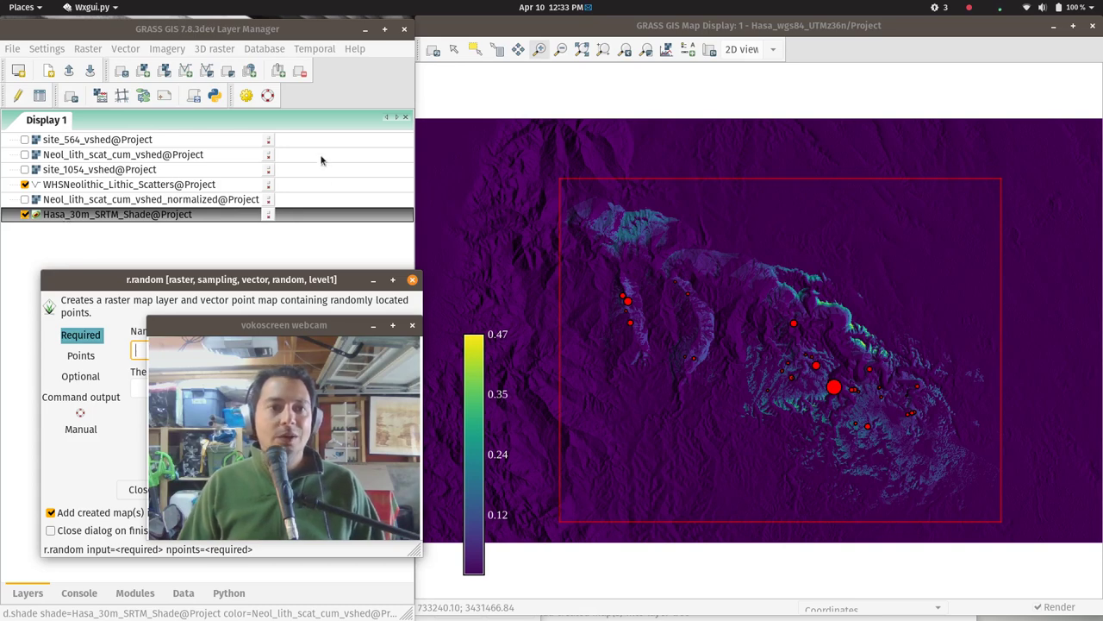
{"action": "left_click", "coordinate": [76, 52]}
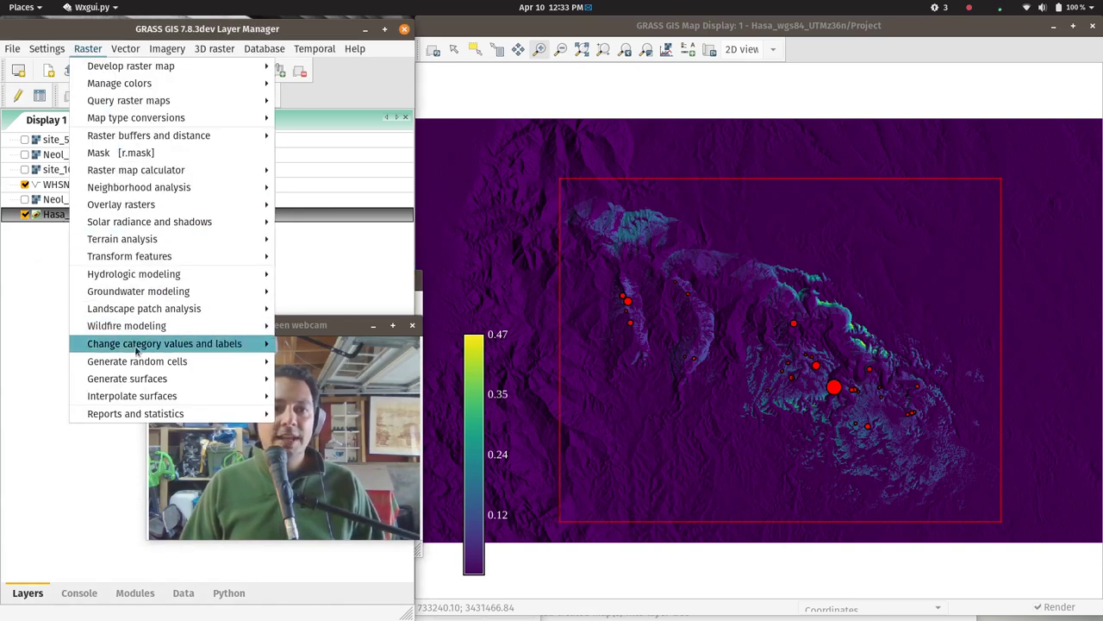
{"action": "mouse_move", "coordinate": [151, 414]}
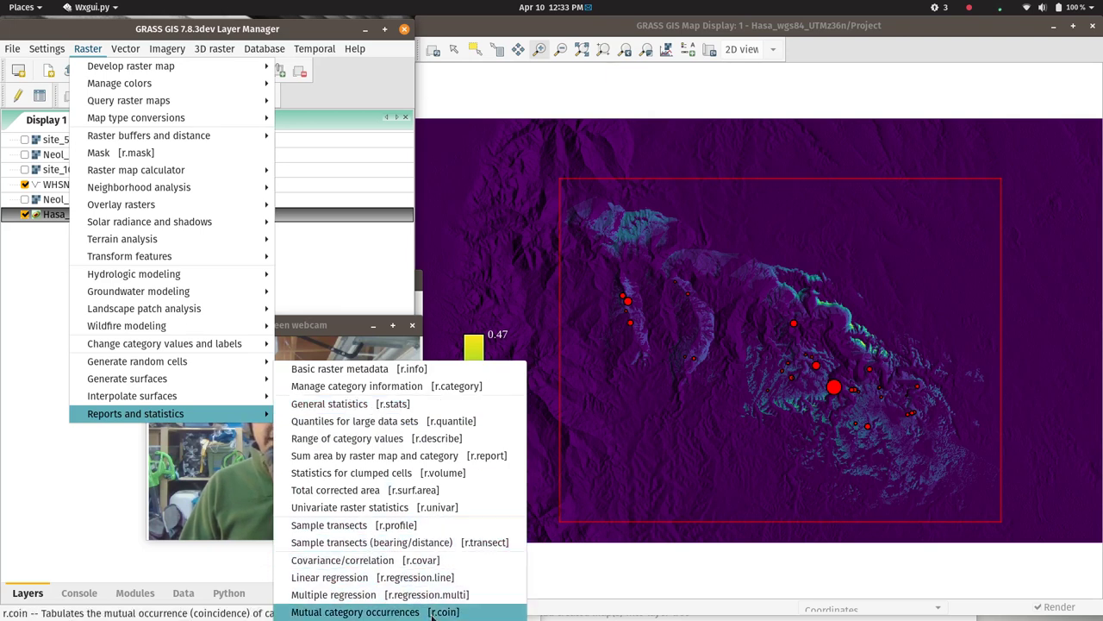
{"action": "left_click", "coordinate": [437, 508]}
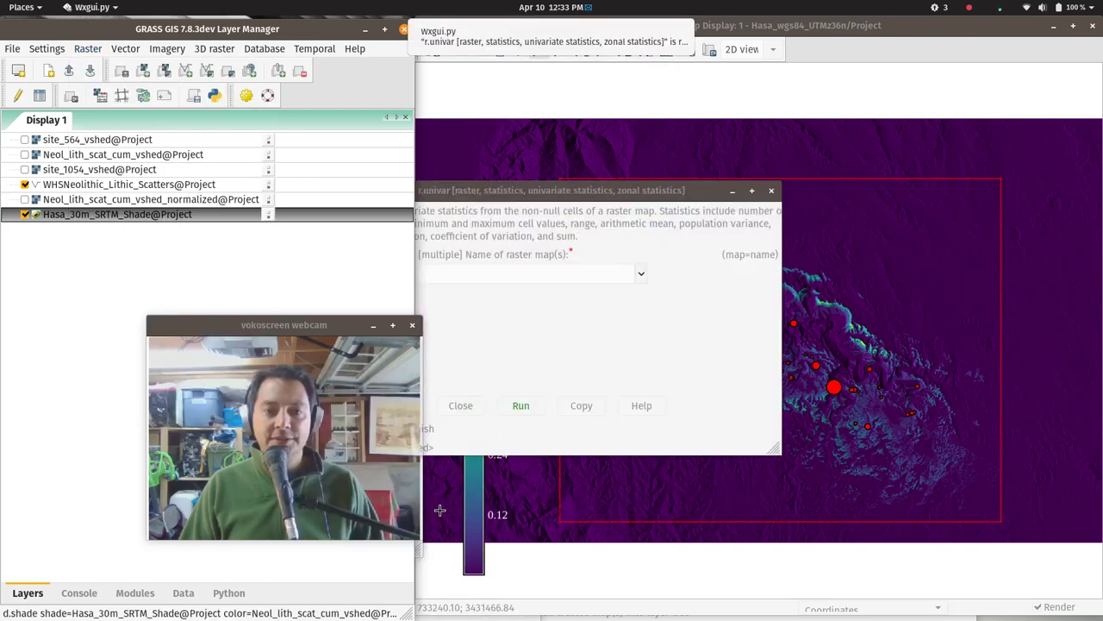
Choose Hasa_30m_SRTM as the input raster map for r.univar.
{"action": "left_click_drag", "start_coordinate": [681, 148], "coordinate": [687, 147]}
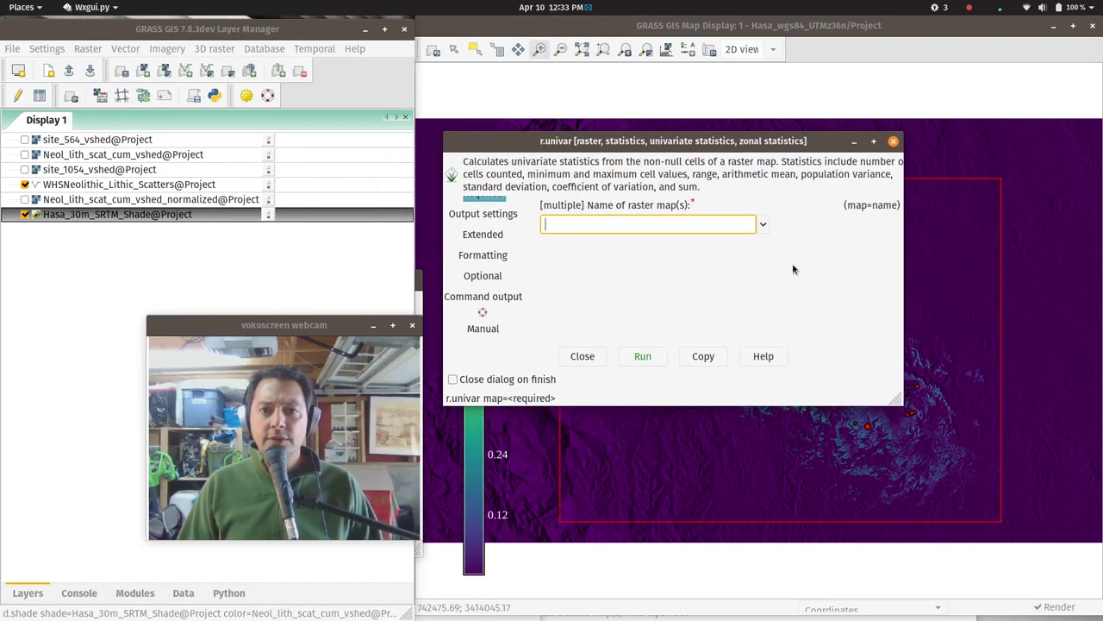
{"action": "left_click", "coordinate": [762, 224]}
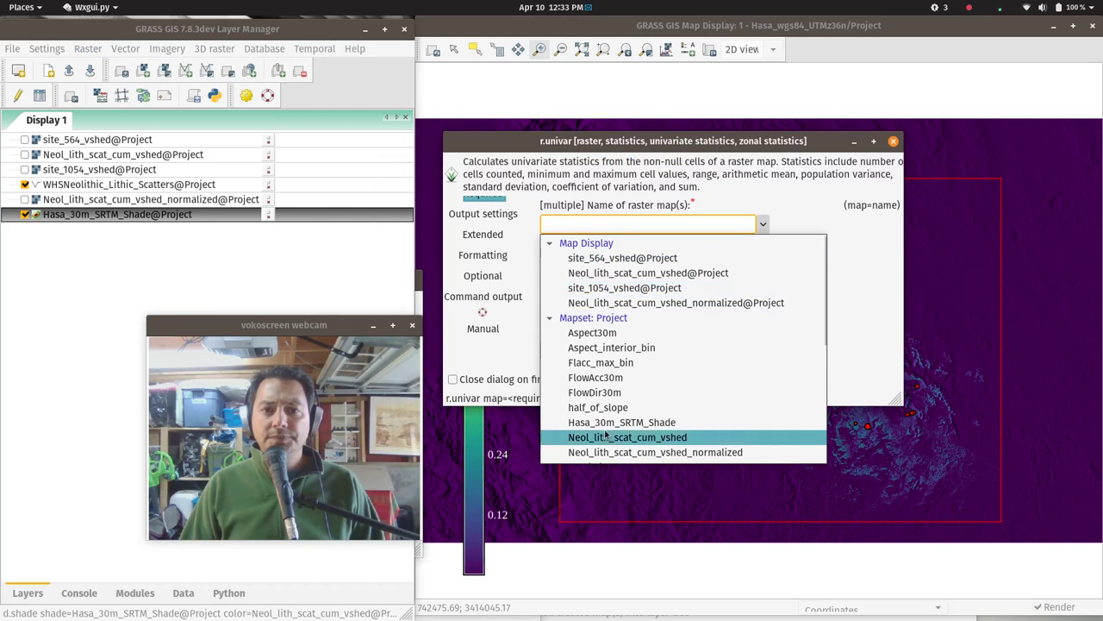
{"action": "scroll", "coordinate": [616, 435], "scroll_direction": "down", "scroll_amount": 6}
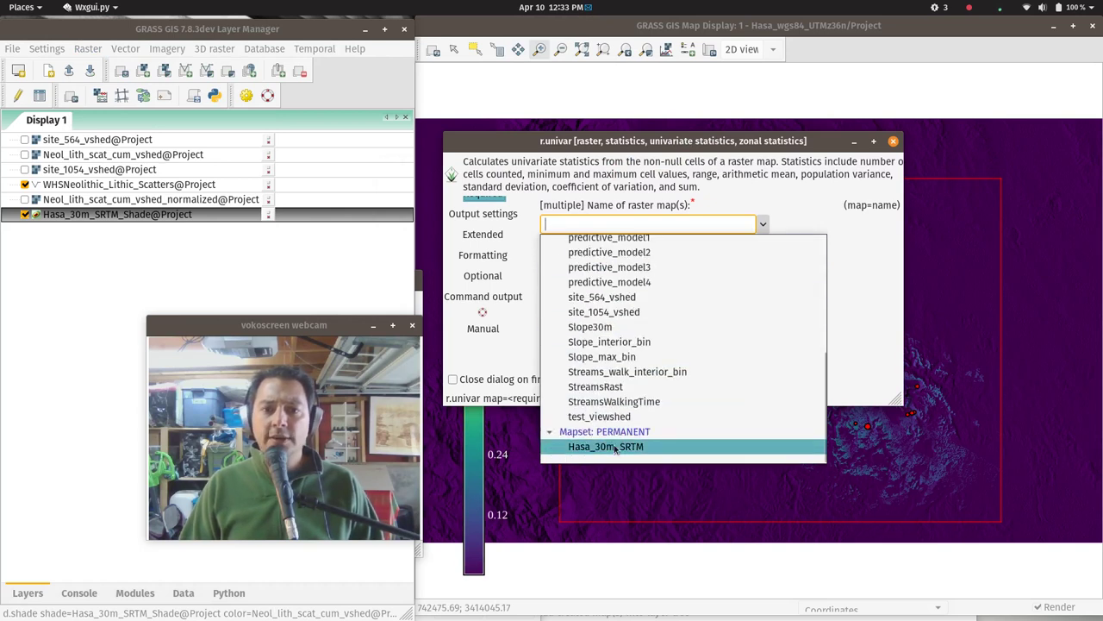
{"action": "left_click", "coordinate": [615, 445]}
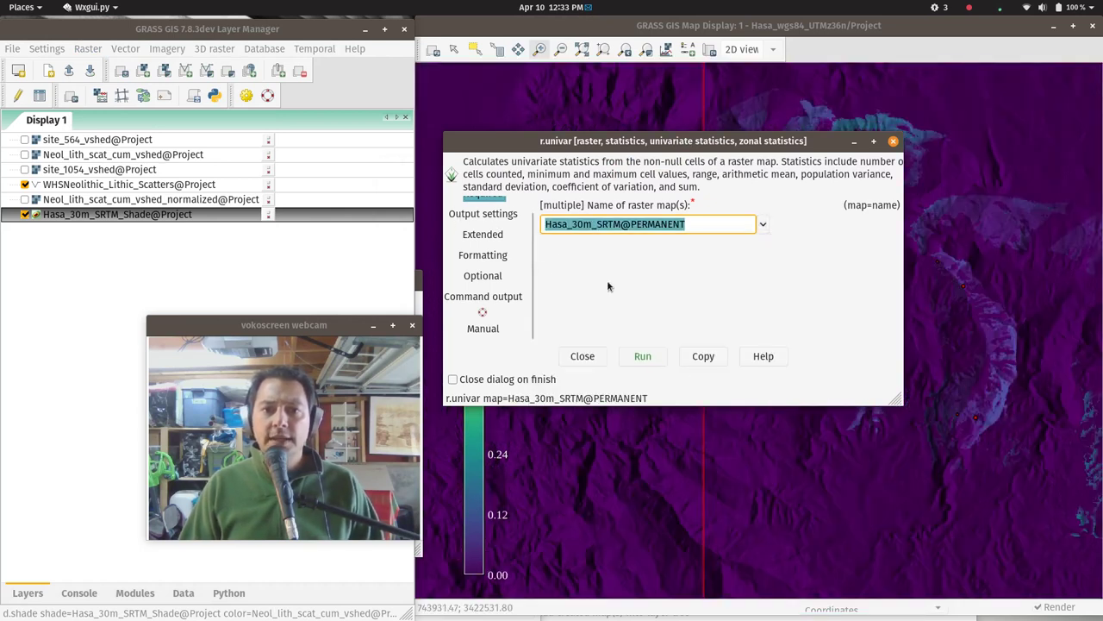
{"action": "left_click", "coordinate": [615, 52]}
{"action": "scroll", "coordinate": [670, 119], "scroll_direction": "down", "scroll_amount": 3}
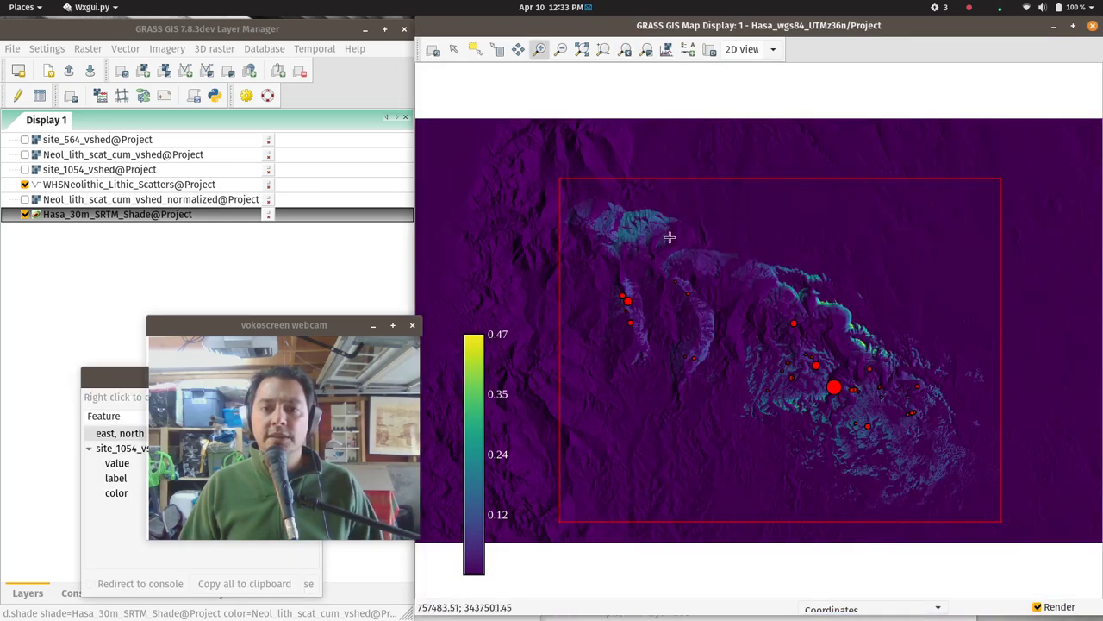
{"action": "key", "text": "super"}
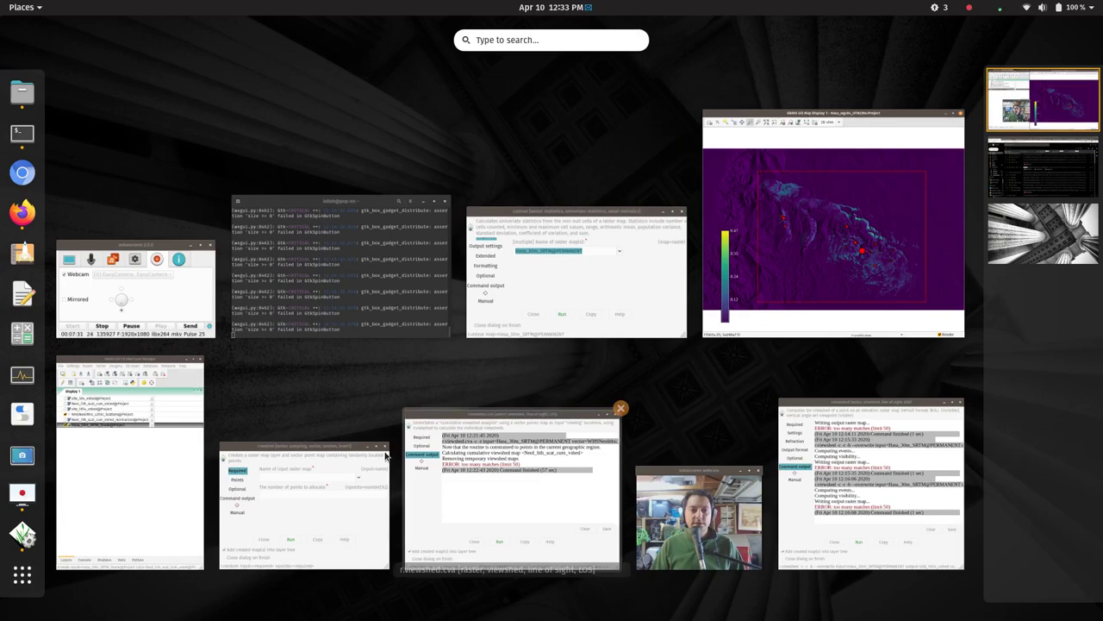
{"action": "left_click", "coordinate": [284, 517]}
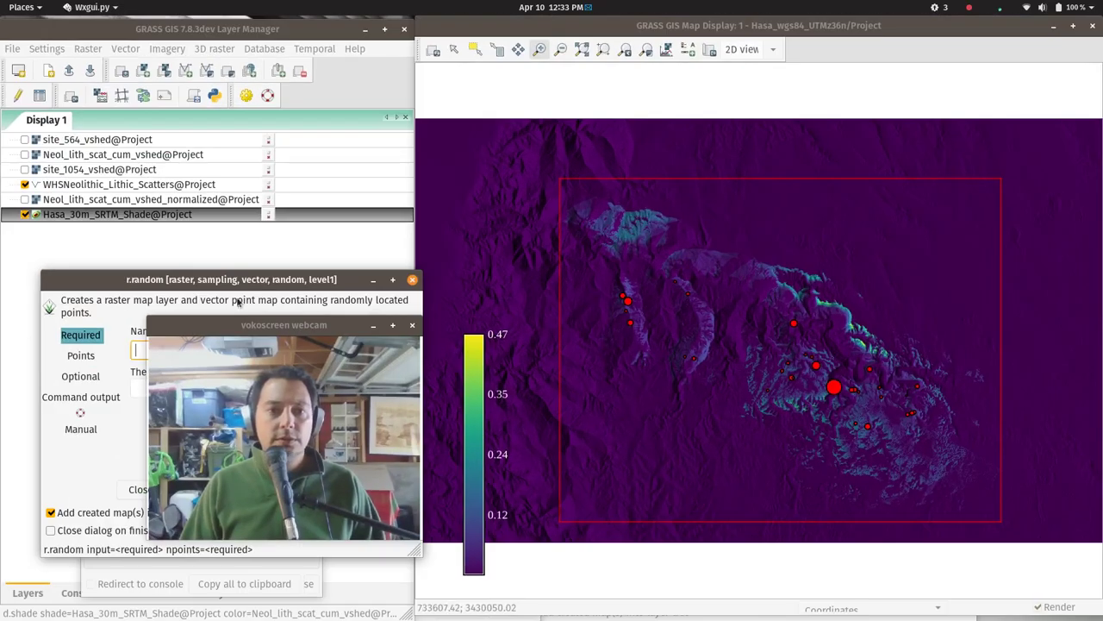
{"action": "key", "text": "super"}
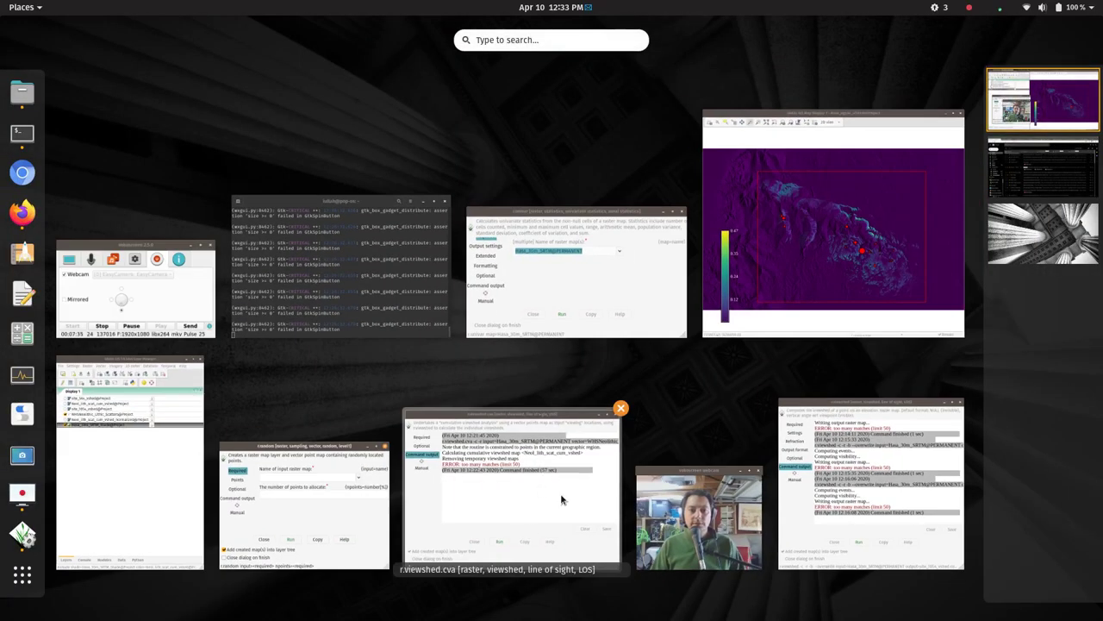
{"action": "left_click", "coordinate": [567, 243]}
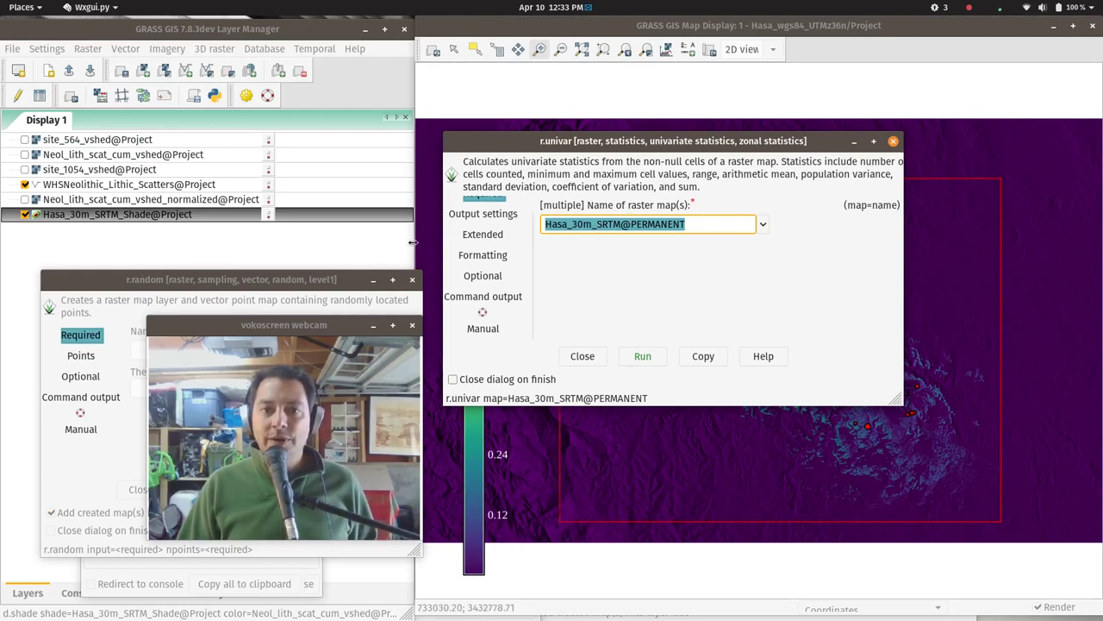
Run r.univar and copy the non-null cell count 1402390 from the output.
{"action": "scroll", "coordinate": [497, 245], "scroll_direction": "up", "scroll_amount": 1}
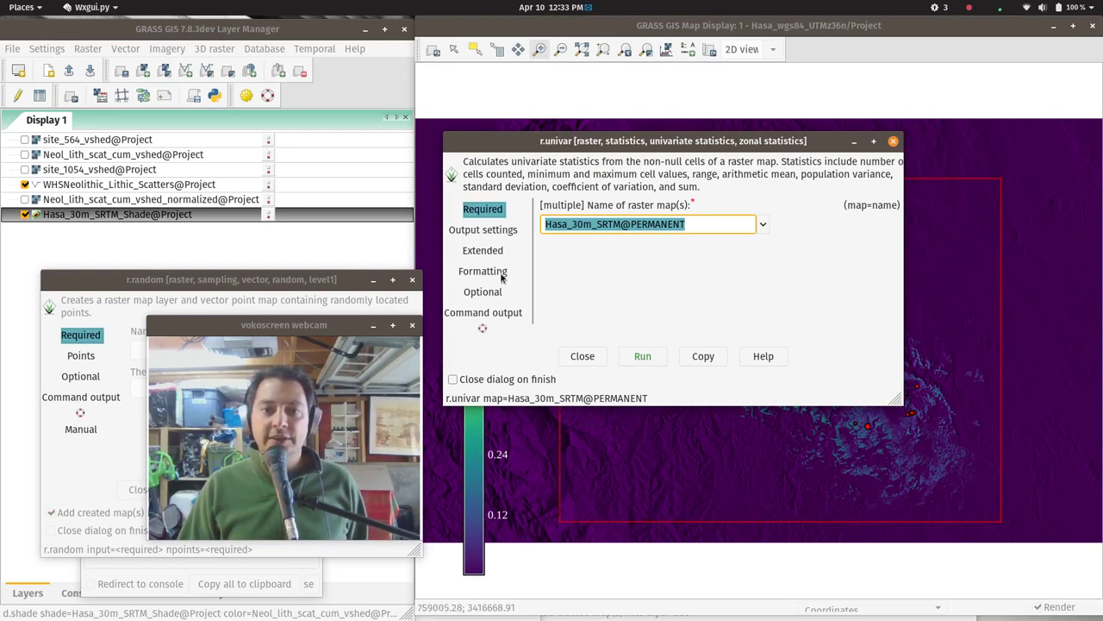
{"action": "left_click", "coordinate": [647, 356]}
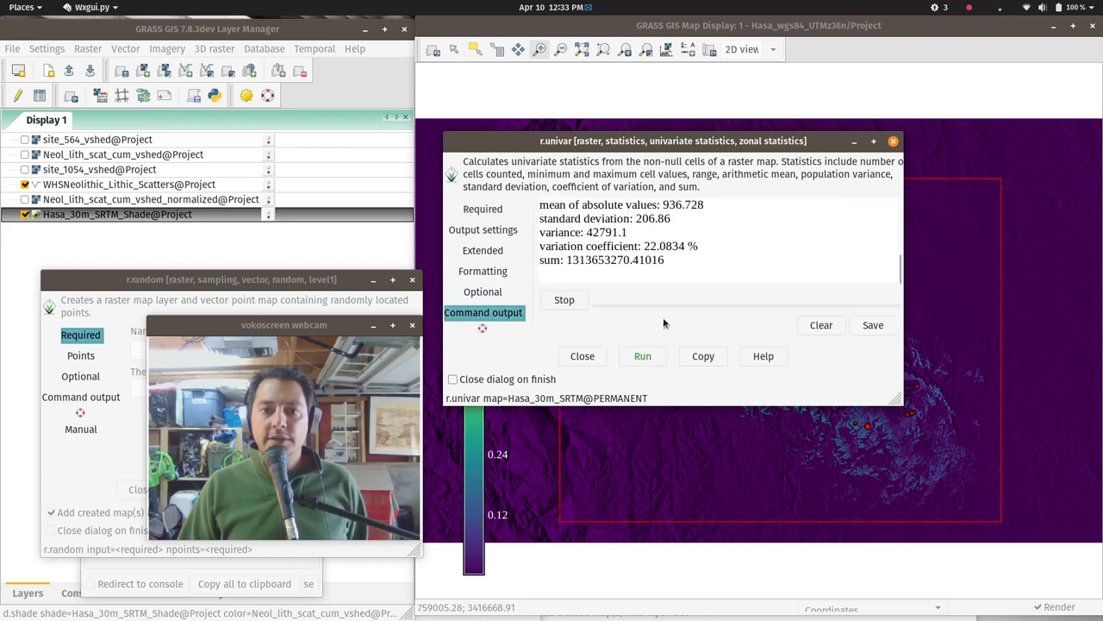
{"action": "scroll", "coordinate": [651, 257], "scroll_direction": "up", "scroll_amount": 3}
{"action": "scroll", "coordinate": [651, 258], "scroll_direction": "up", "scroll_amount": 1}
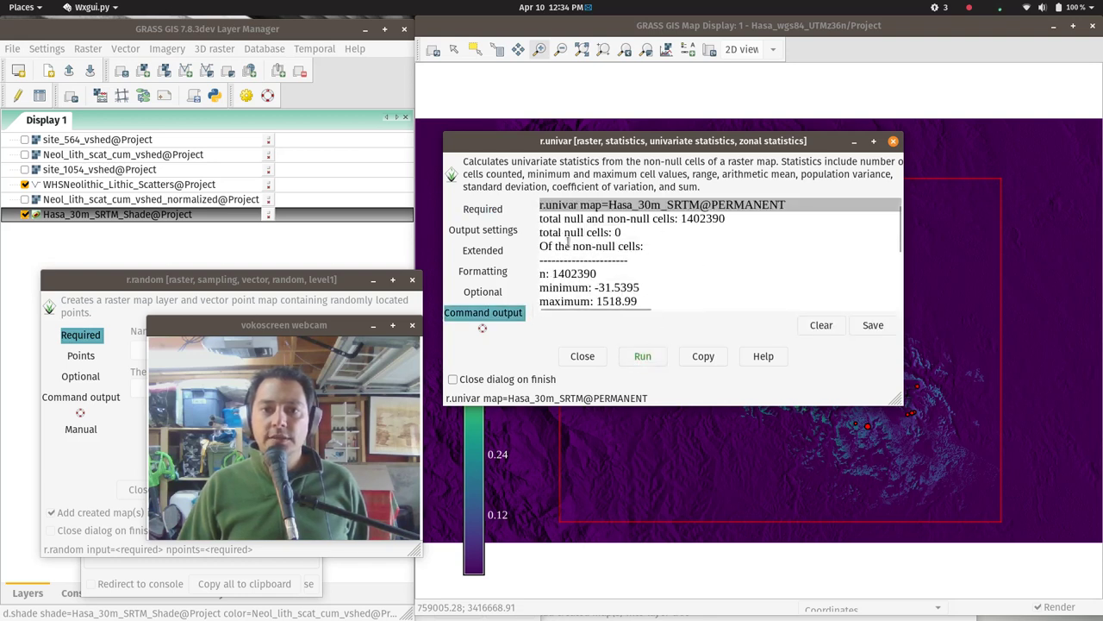
{"action": "left_click_drag", "start_coordinate": [606, 273], "coordinate": [551, 274]}
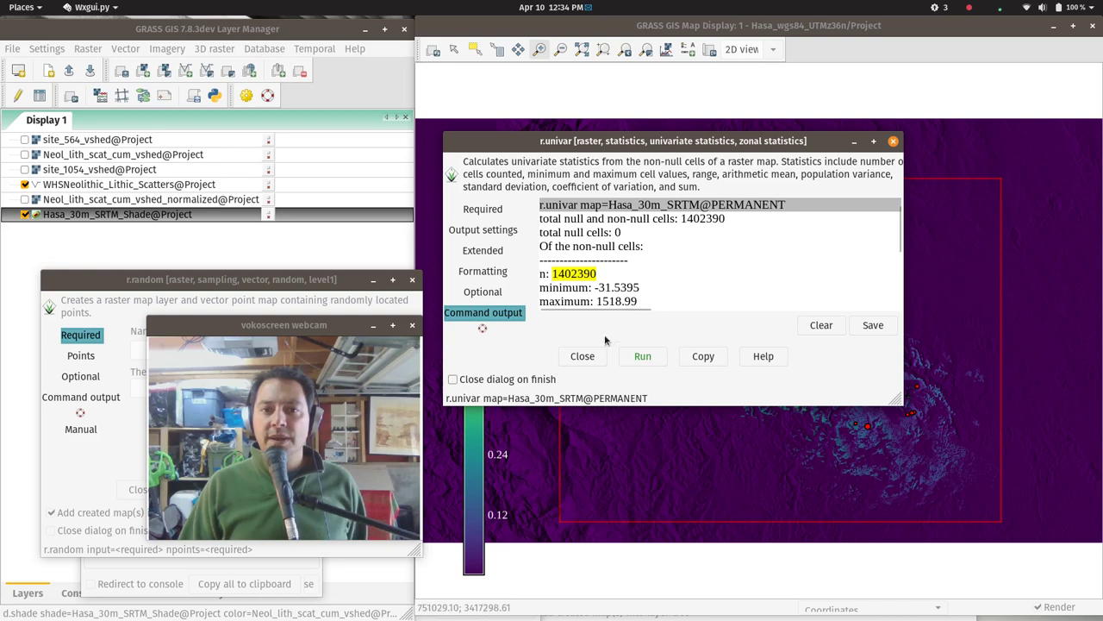
{"action": "right_click", "coordinate": [566, 276]}
{"action": "left_click", "coordinate": [589, 335]}
{"action": "key", "text": "super"}
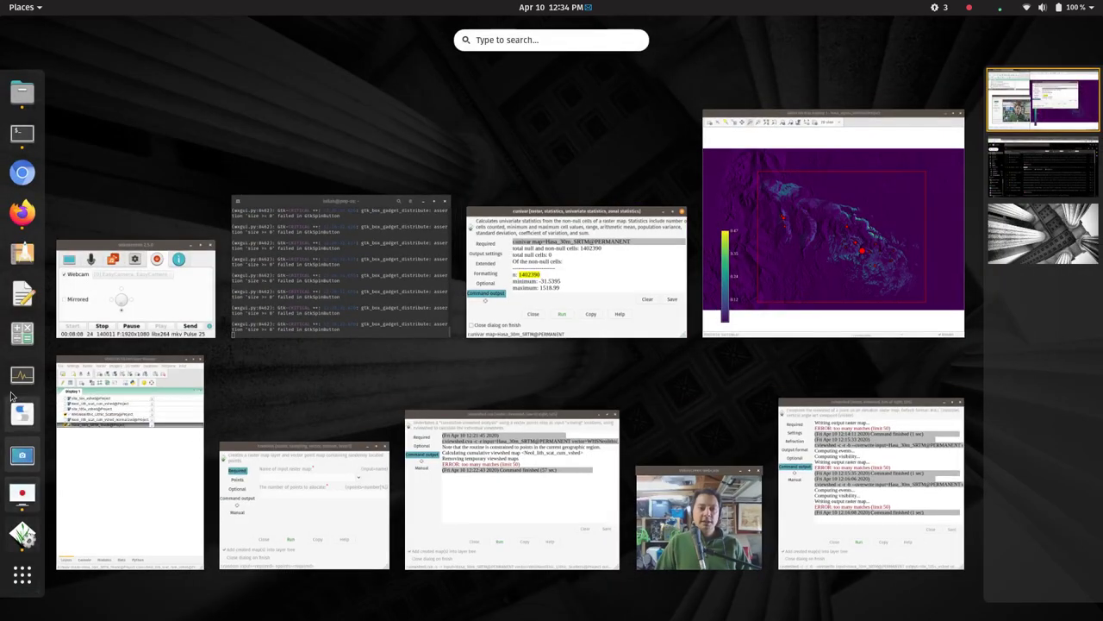
In Calculator, compute 1402390 × 0.001 = 1402.39 and 1402390 × 0.0001 = 140.239.
{"action": "left_click", "coordinate": [23, 334]}
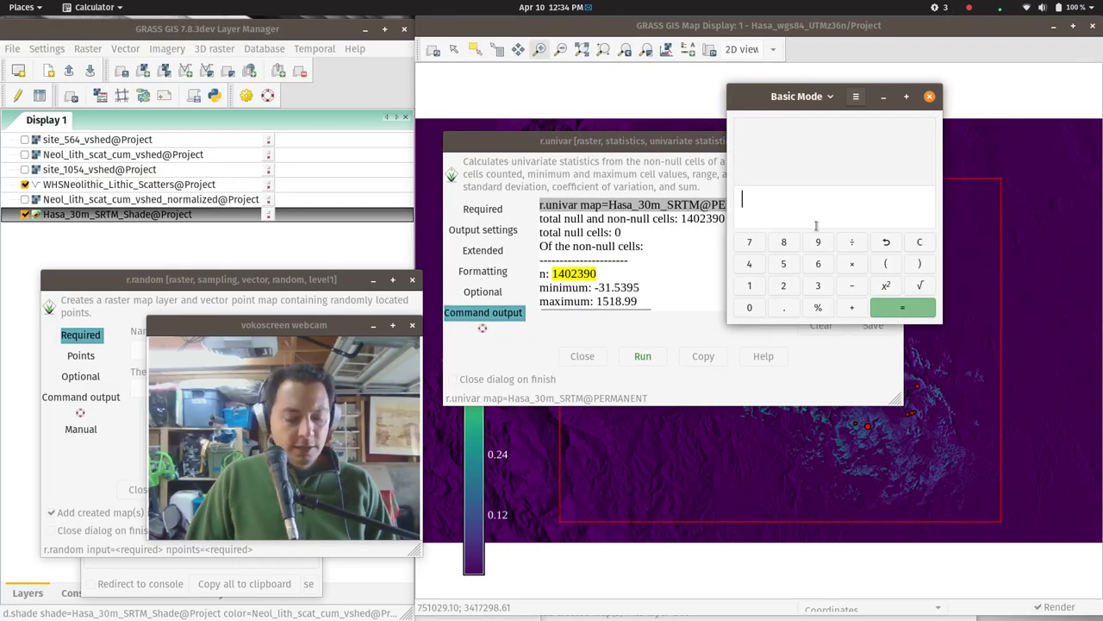
{"action": "key", "text": "ctrl+v"}
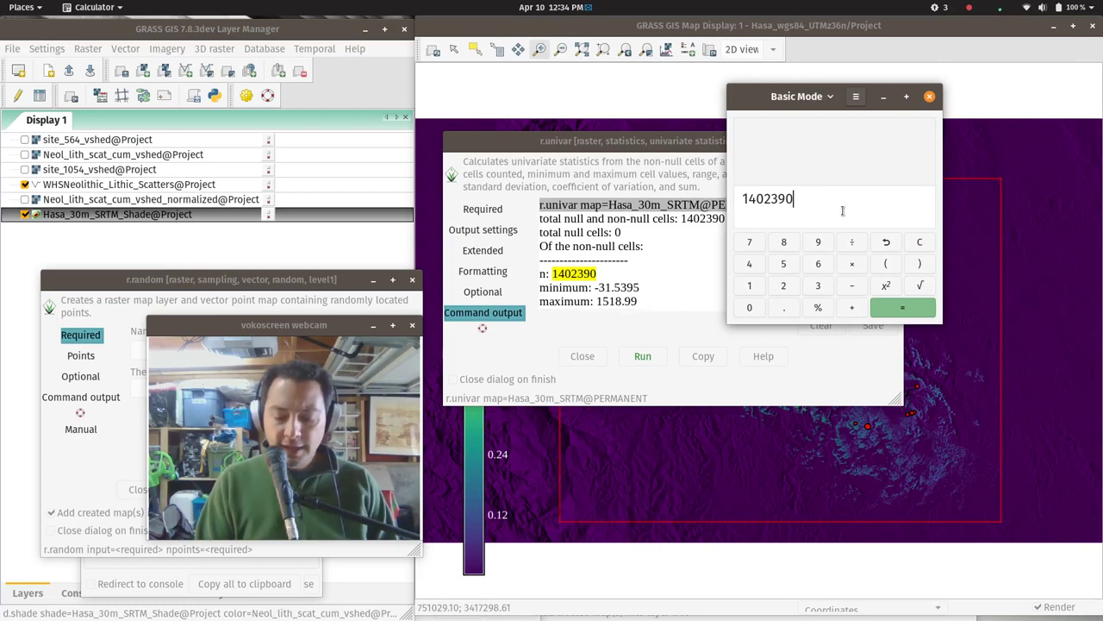
{"action": "type", "text": "*0.001"}
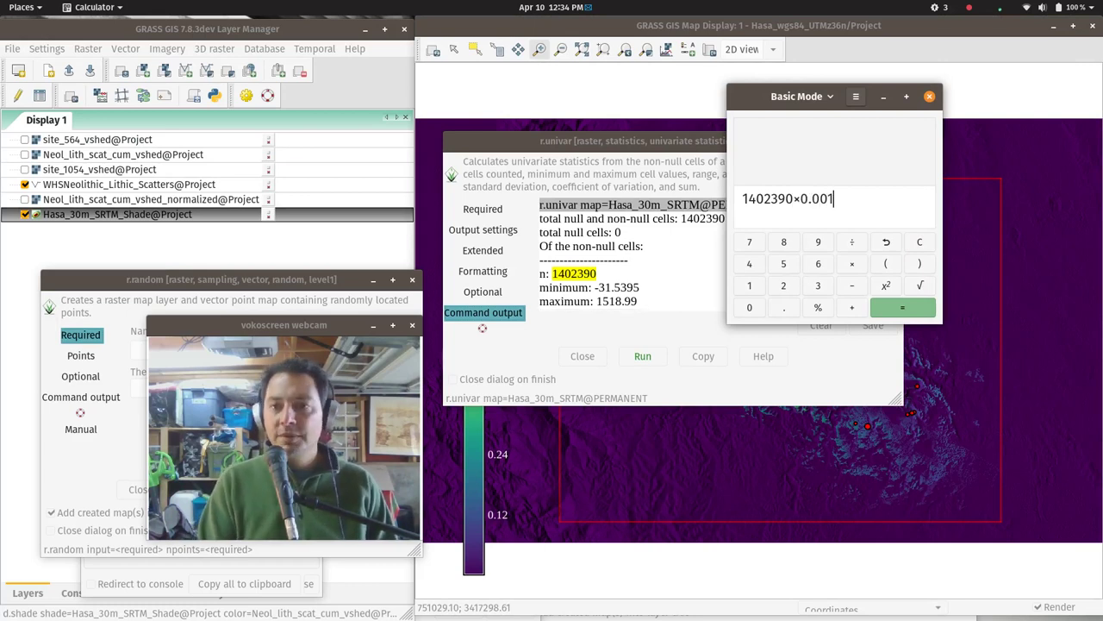
{"action": "key", "text": "Return"}
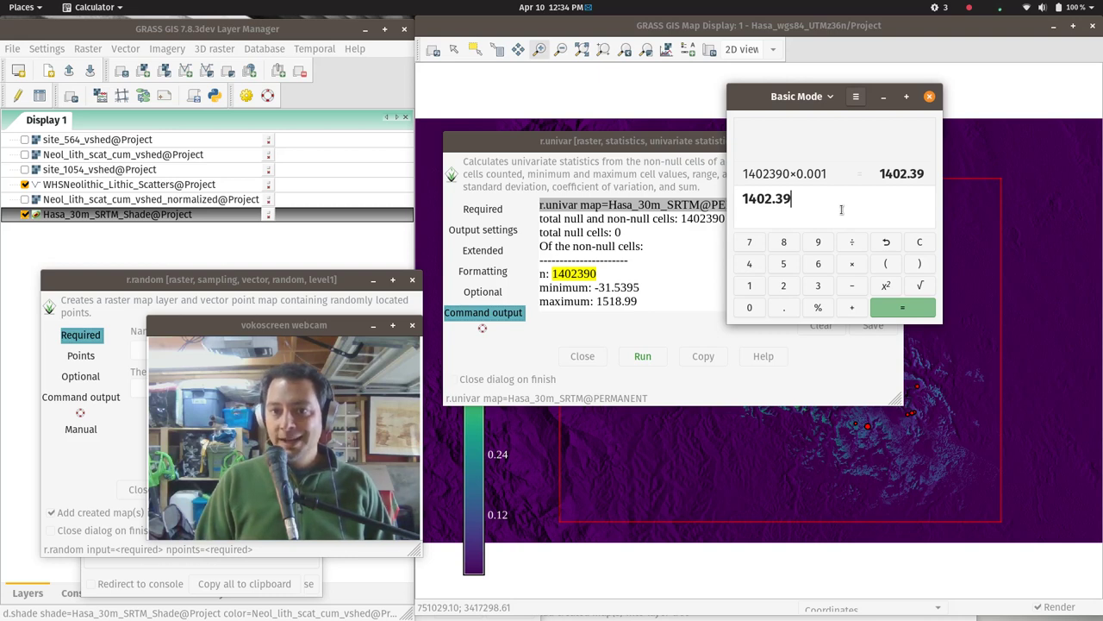
{"action": "key", "text": "Up"}
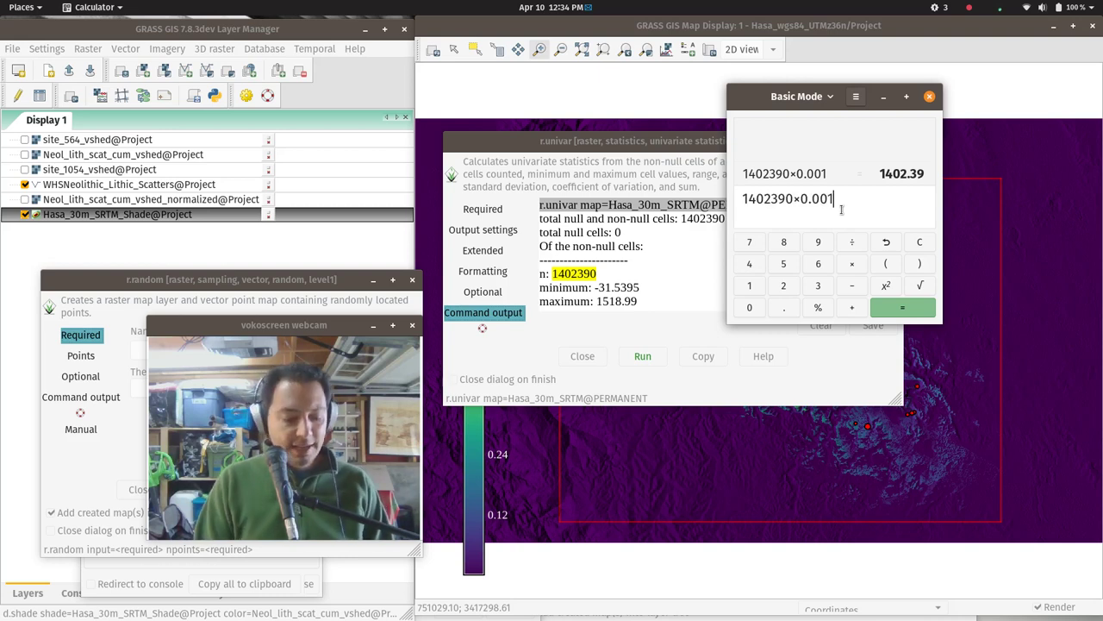
{"action": "type", "text": "0"}
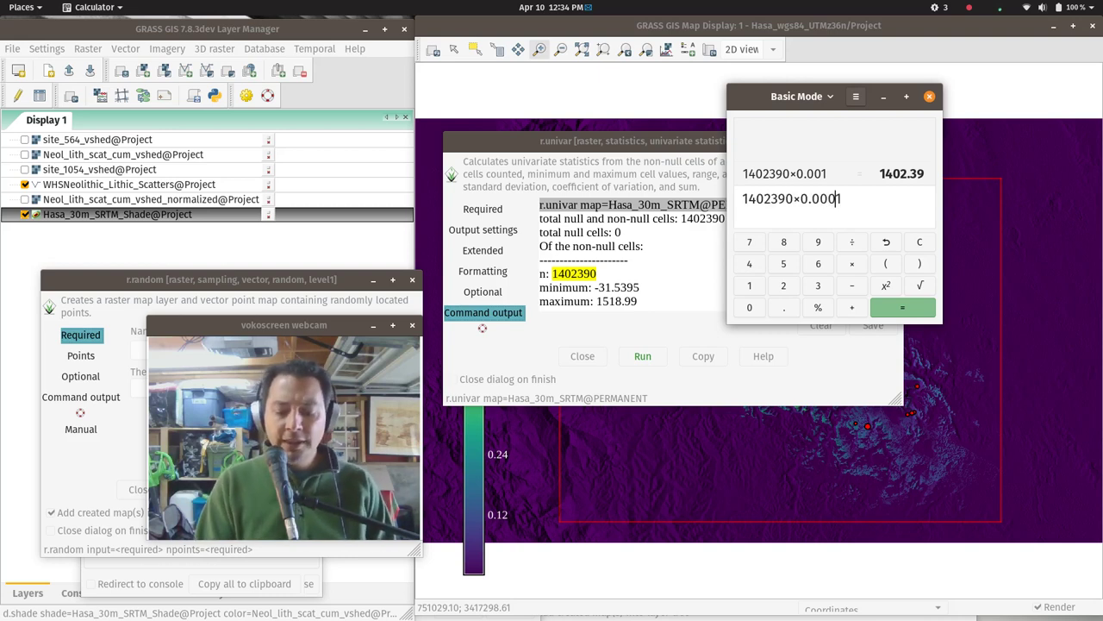
{"action": "key", "text": "Return"}
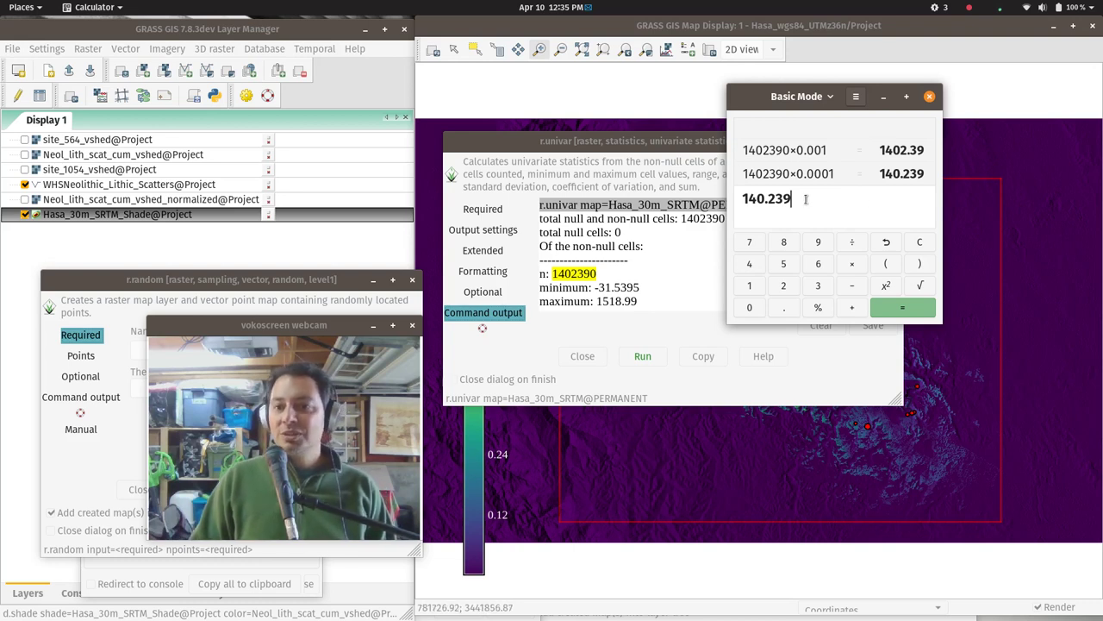
Select the 140.239 result, close Calculator and bring the r.random dialog into view.
{"action": "double_click", "coordinate": [762, 199]}
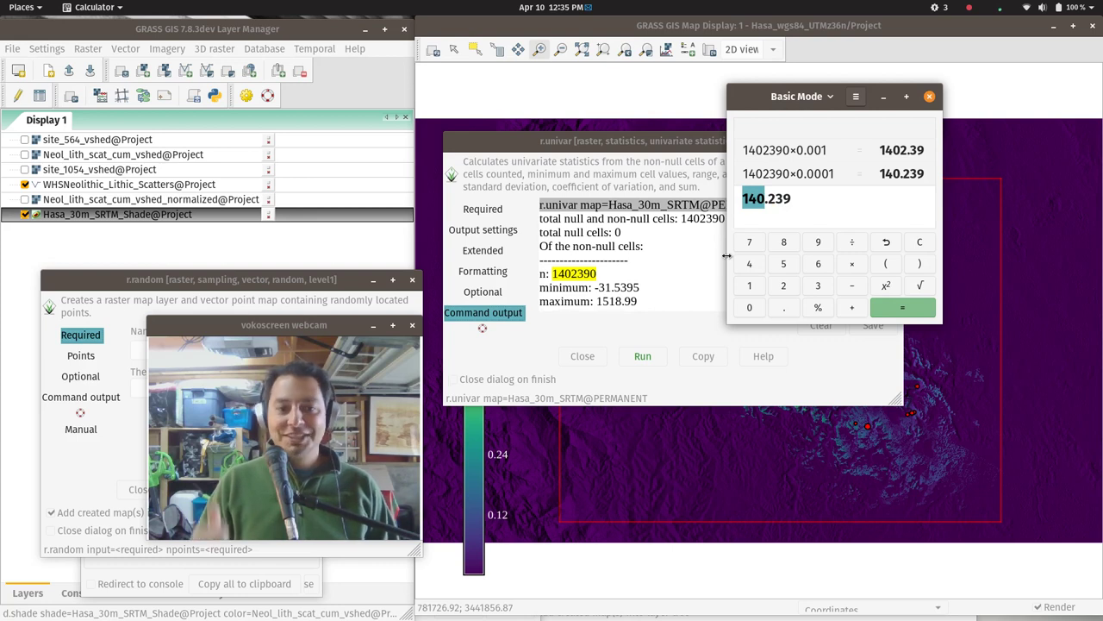
{"action": "left_click", "coordinate": [929, 95]}
{"action": "left_click_drag", "start_coordinate": [157, 281], "coordinate": [197, 67]}
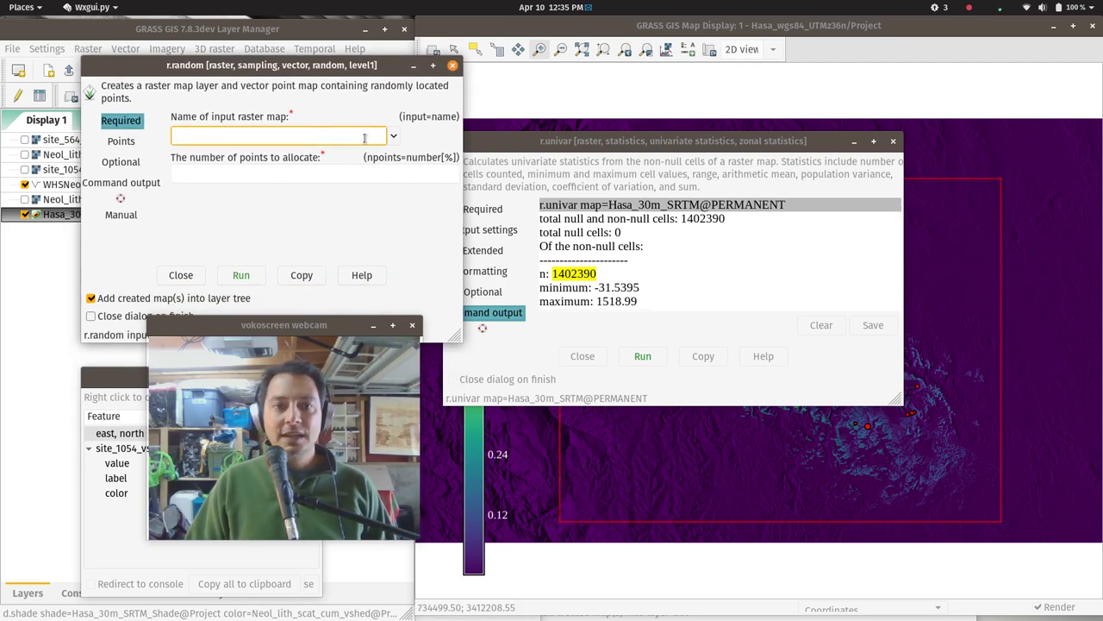
Choose Hasa_30m_SRTM as the input raster and trim the number of points to 140.
{"action": "left_click", "coordinate": [393, 136]}
{"action": "scroll", "coordinate": [208, 362], "scroll_direction": "down", "scroll_amount": 6}
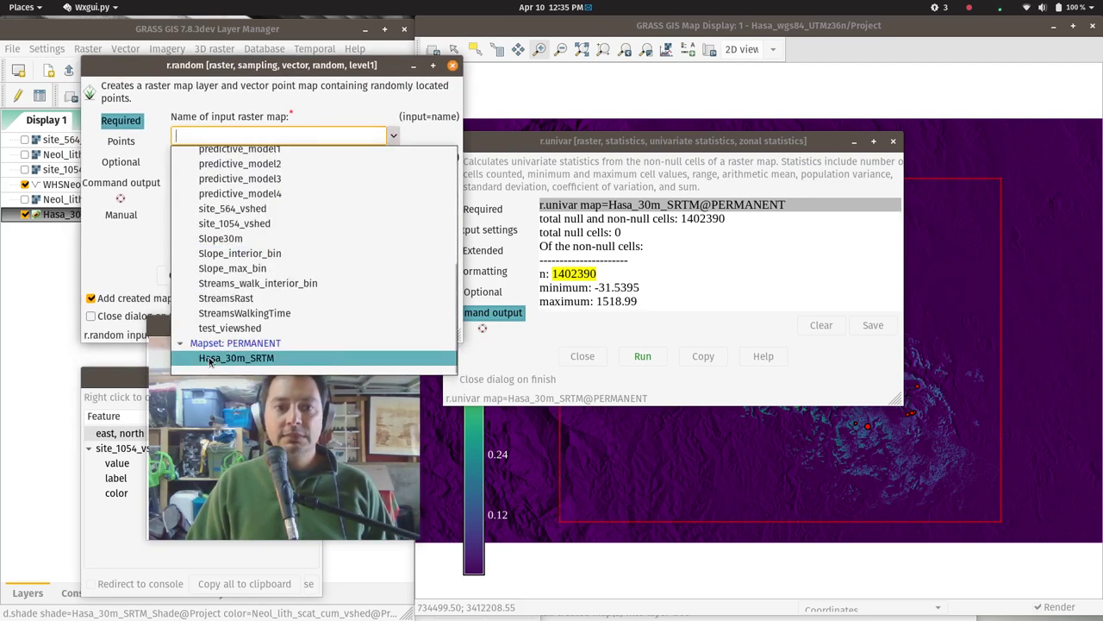
{"action": "left_click", "coordinate": [211, 359]}
{"action": "left_click", "coordinate": [290, 173]}
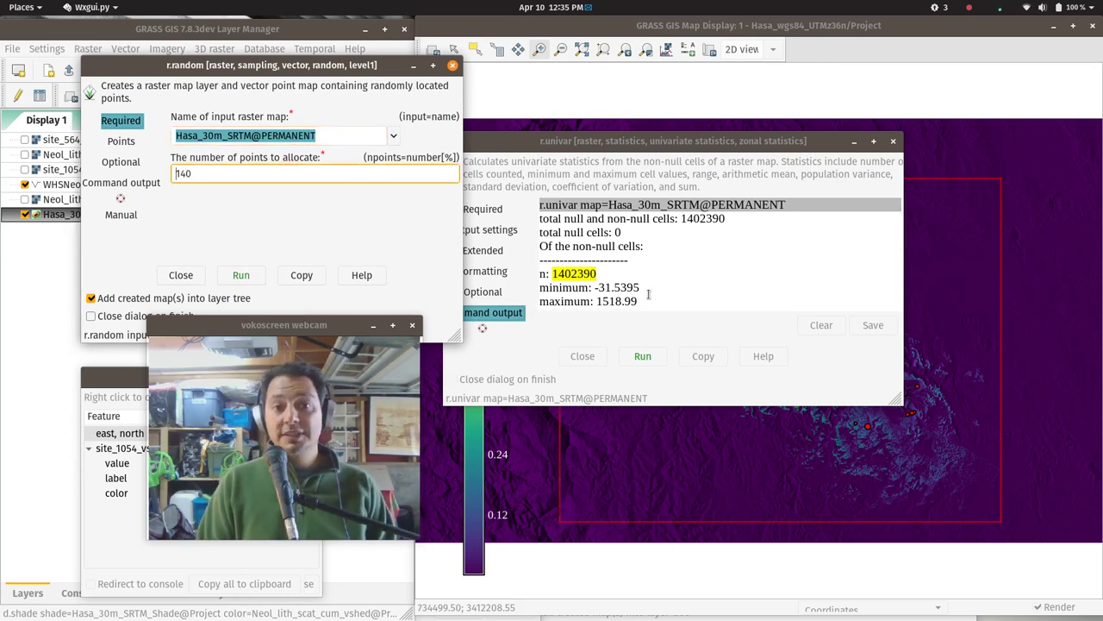
{"action": "key", "text": "Right"}
{"action": "key", "text": "BackSpace"}
{"action": "key", "text": "BackSpace"}
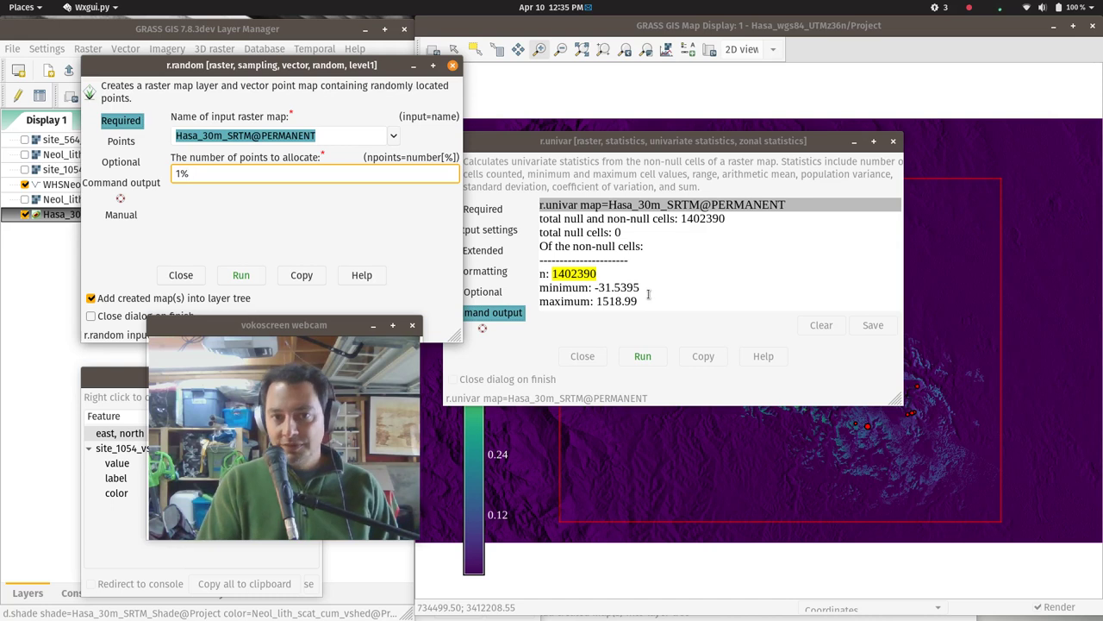
{"action": "key", "text": "BackSpace"}
{"action": "key", "text": "BackSpace"}
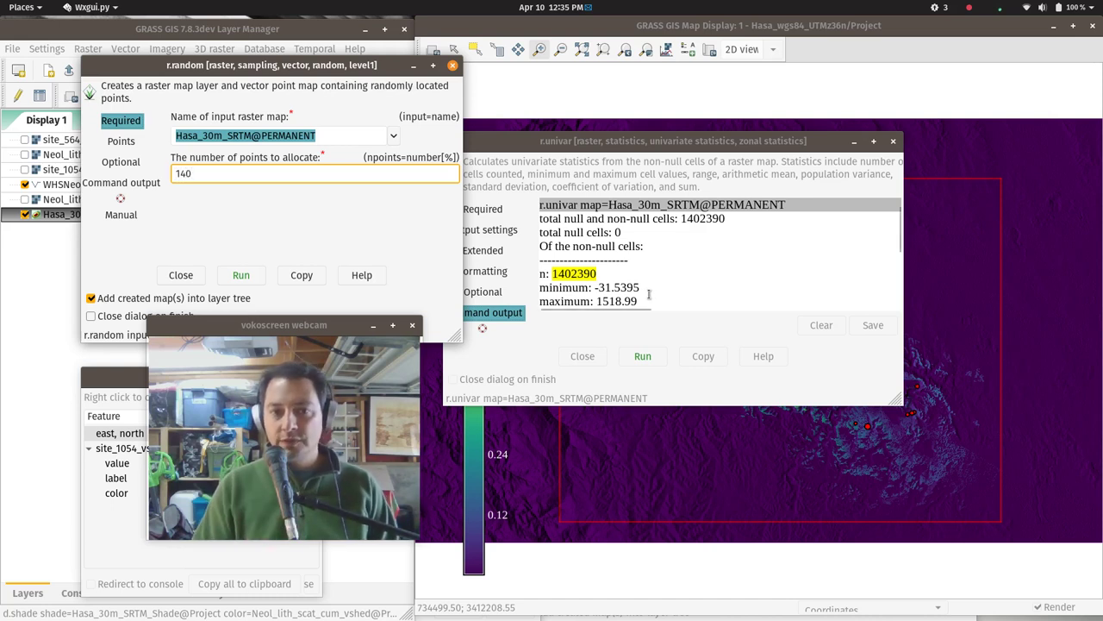
Review r.random's output and optional settings and attempt a first run.
{"action": "left_click", "coordinate": [131, 145]}
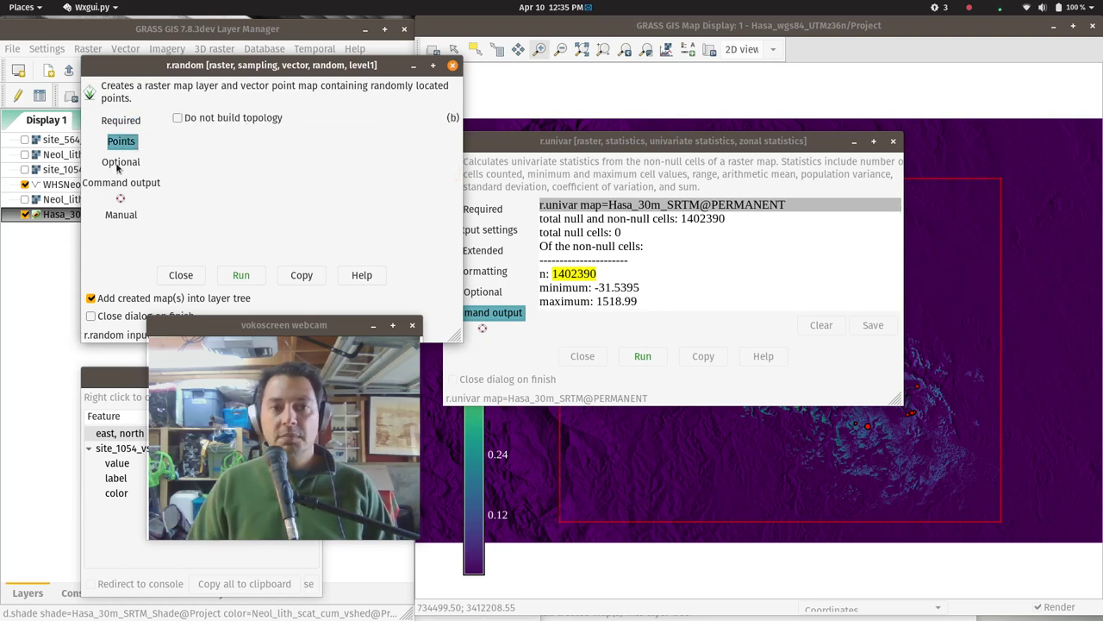
{"action": "left_click", "coordinate": [119, 164]}
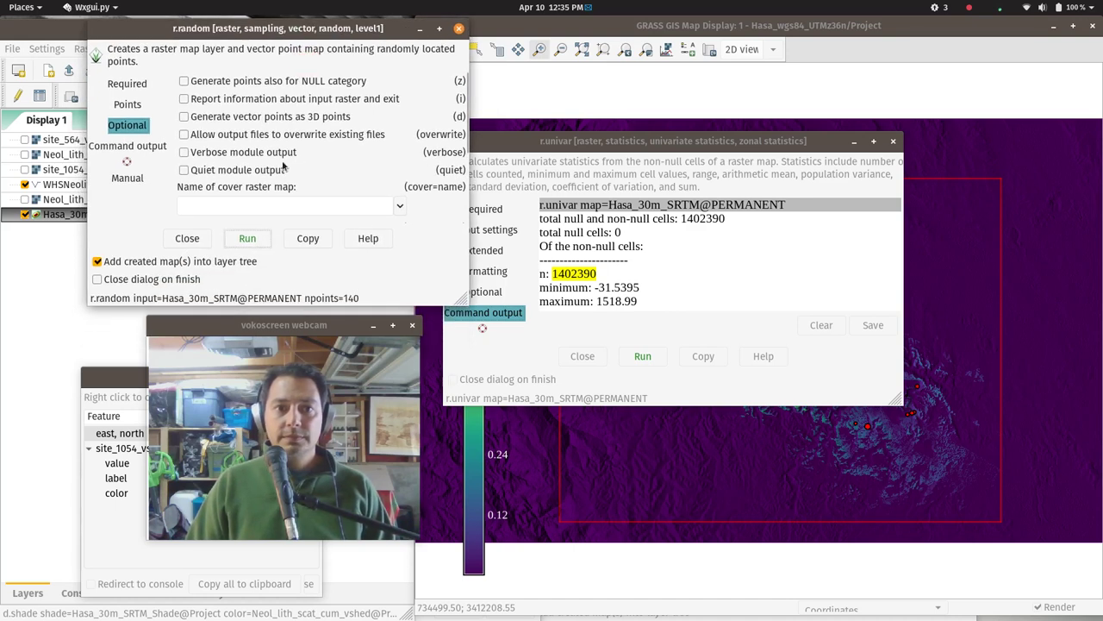
{"action": "left_click", "coordinate": [245, 239]}
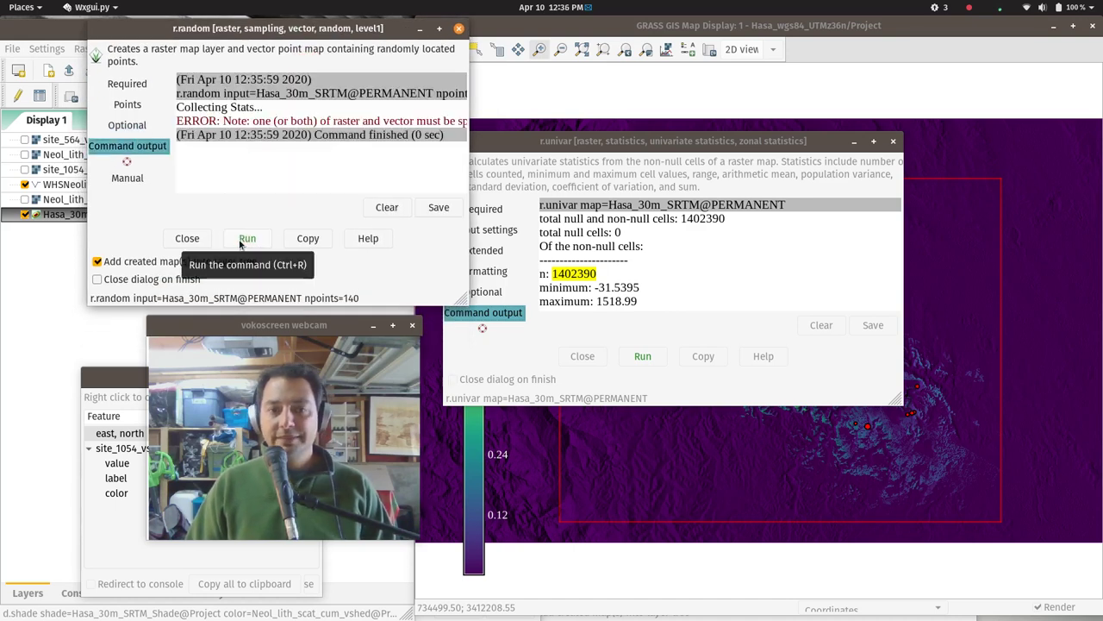
{"action": "left_click", "coordinate": [241, 240]}
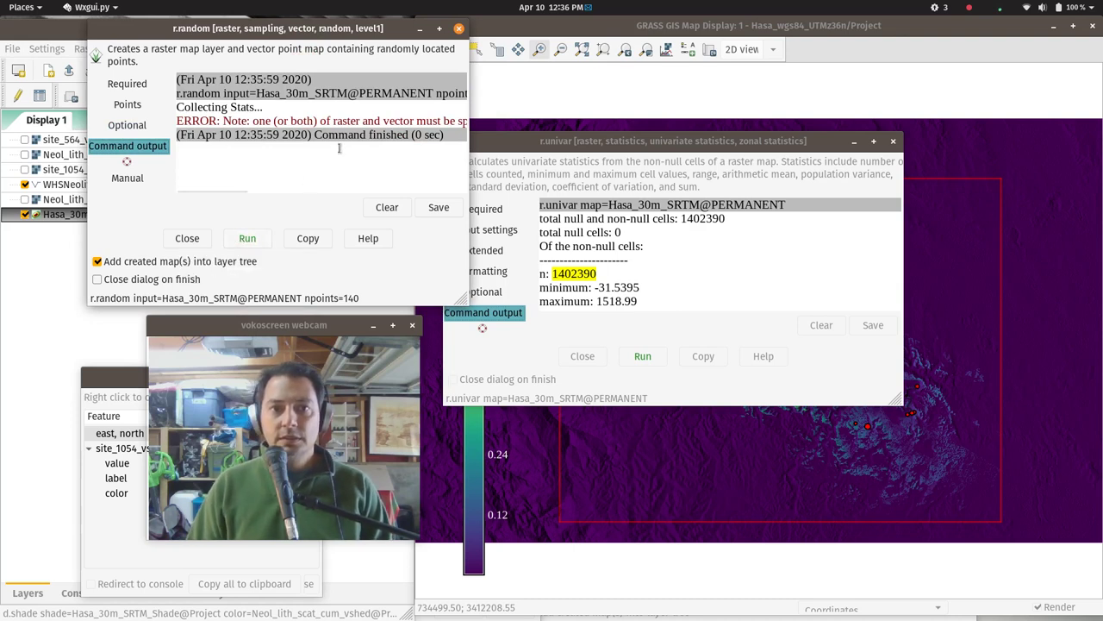
Name the output vector map 140_rand_vpoints and run, which fails with an illegal name error.
{"action": "left_click", "coordinate": [125, 84]}
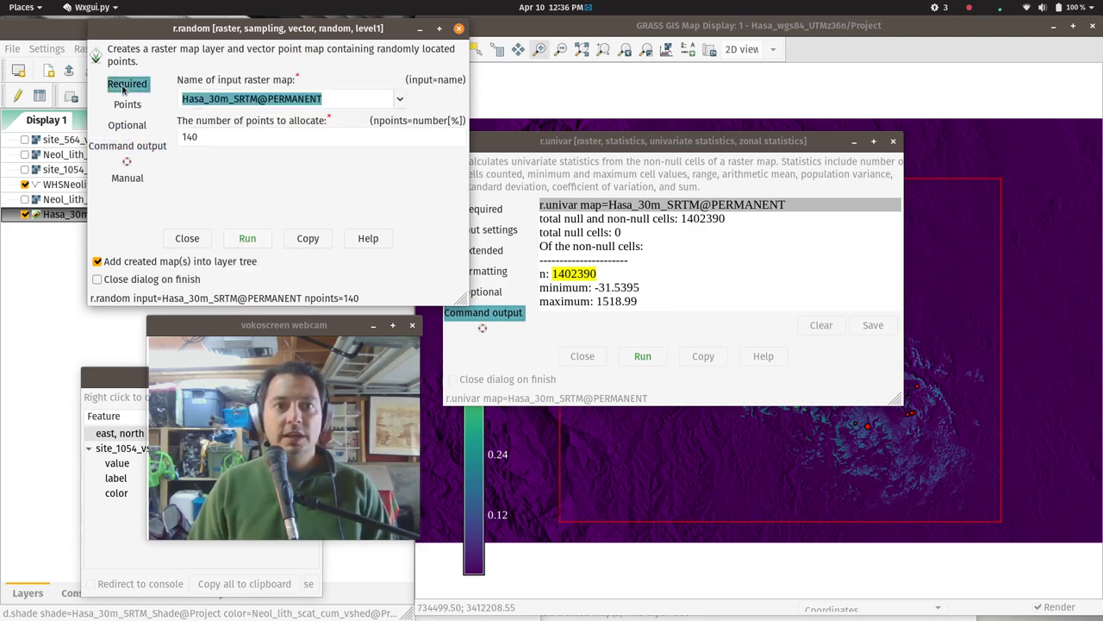
{"action": "left_click", "coordinate": [128, 104]}
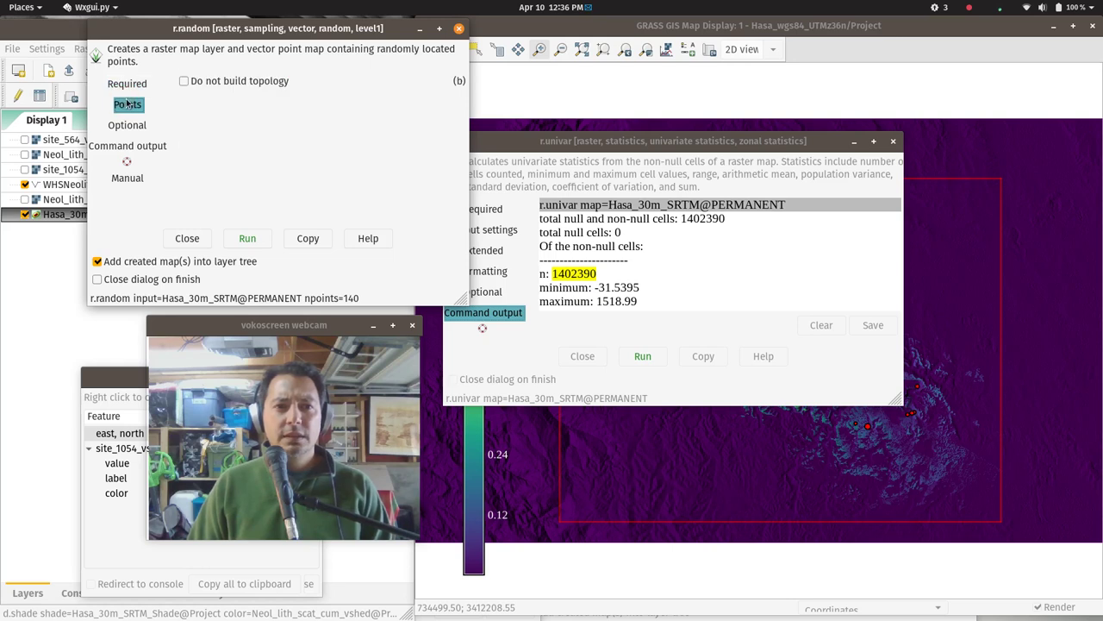
{"action": "left_click", "coordinate": [123, 123]}
{"action": "left_click", "coordinate": [313, 201]}
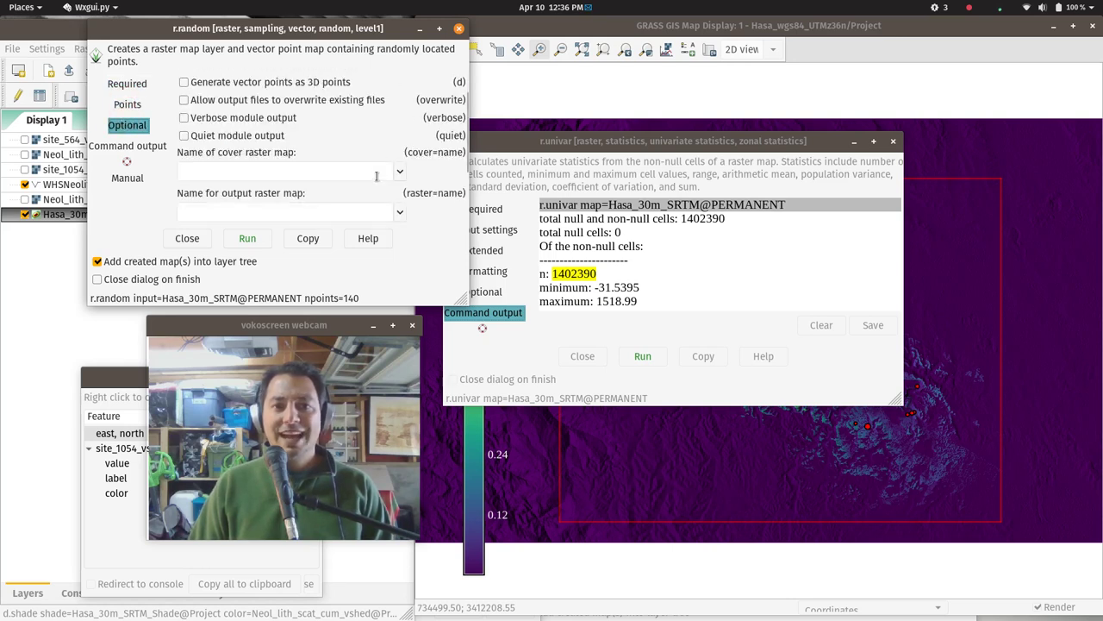
{"action": "left_click", "coordinate": [422, 127]}
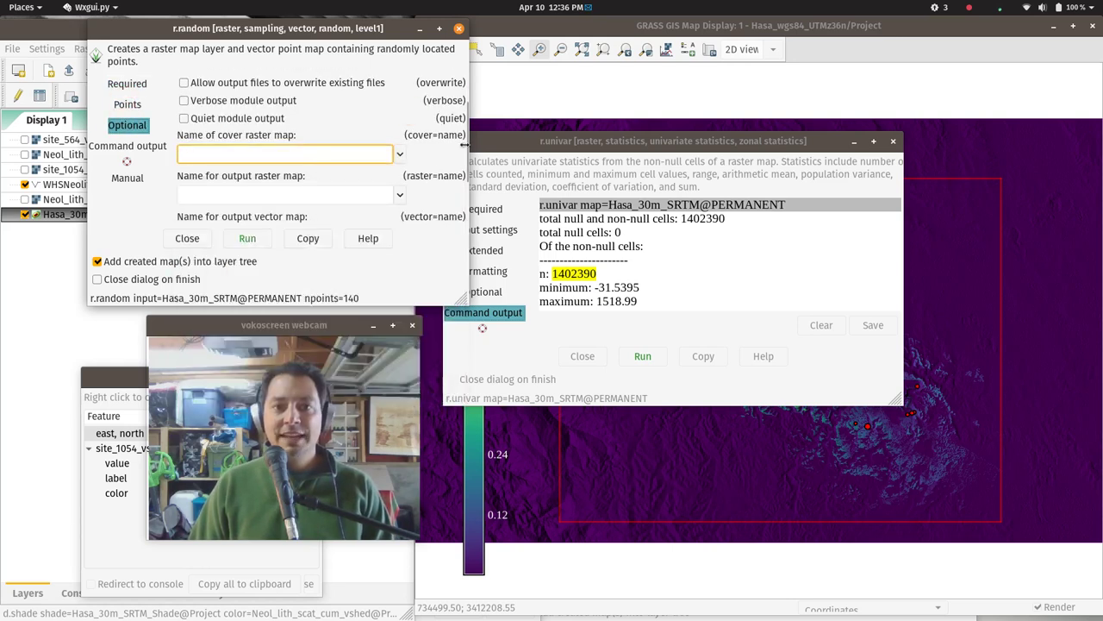
{"action": "scroll", "coordinate": [468, 146], "scroll_direction": "down", "scroll_amount": 3}
{"action": "left_click", "coordinate": [337, 168]}
{"action": "type", "text": "140"}
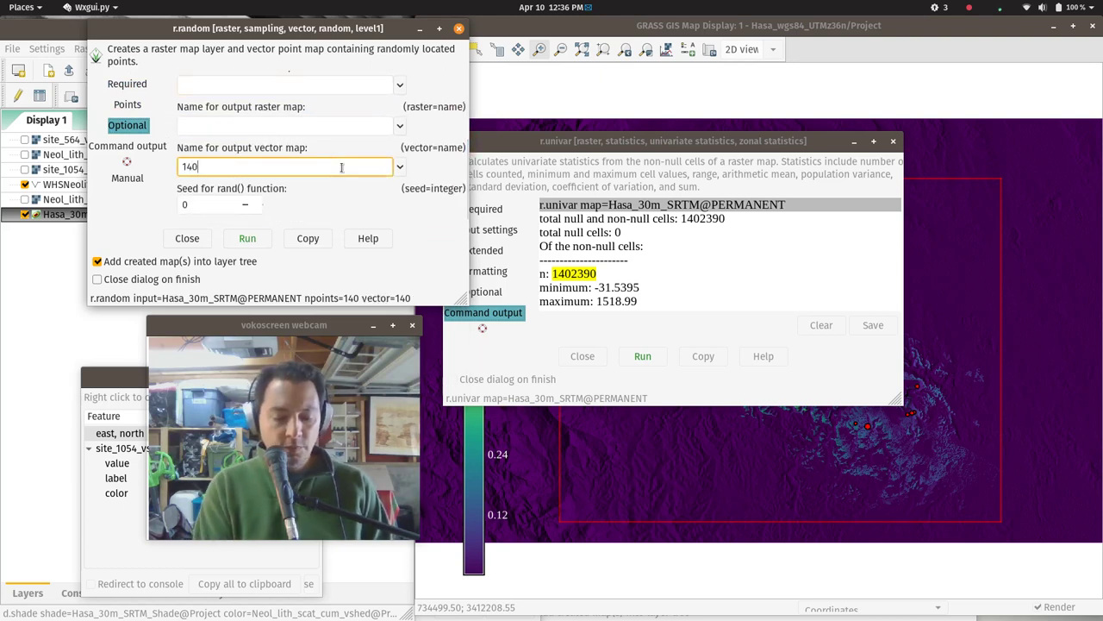
{"action": "type", "text": "_rand"}
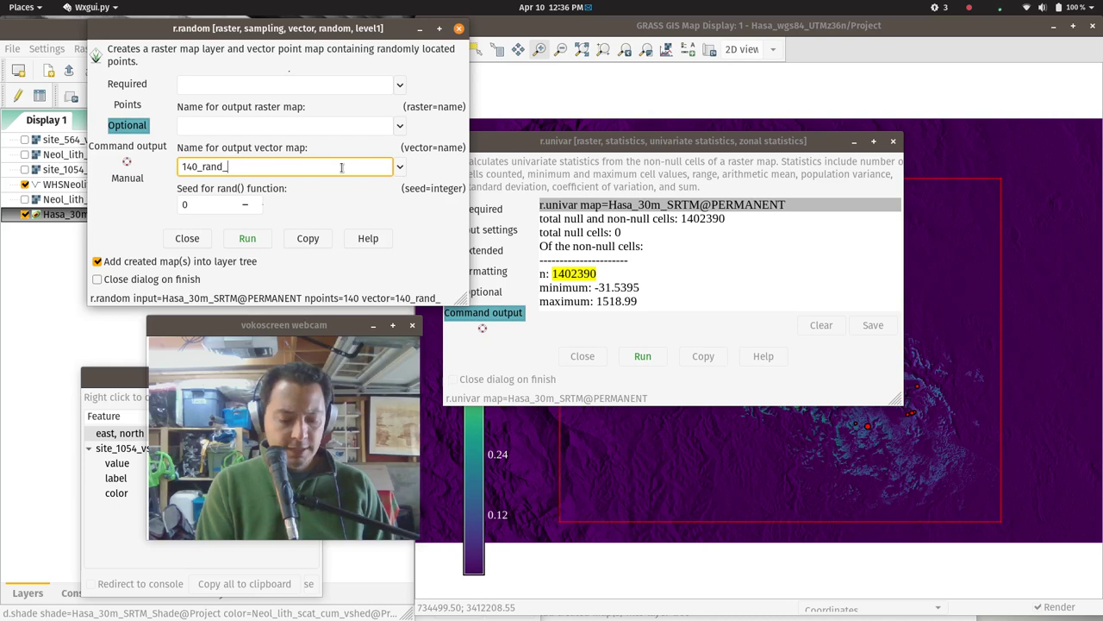
{"action": "type", "text": "_vpoints"}
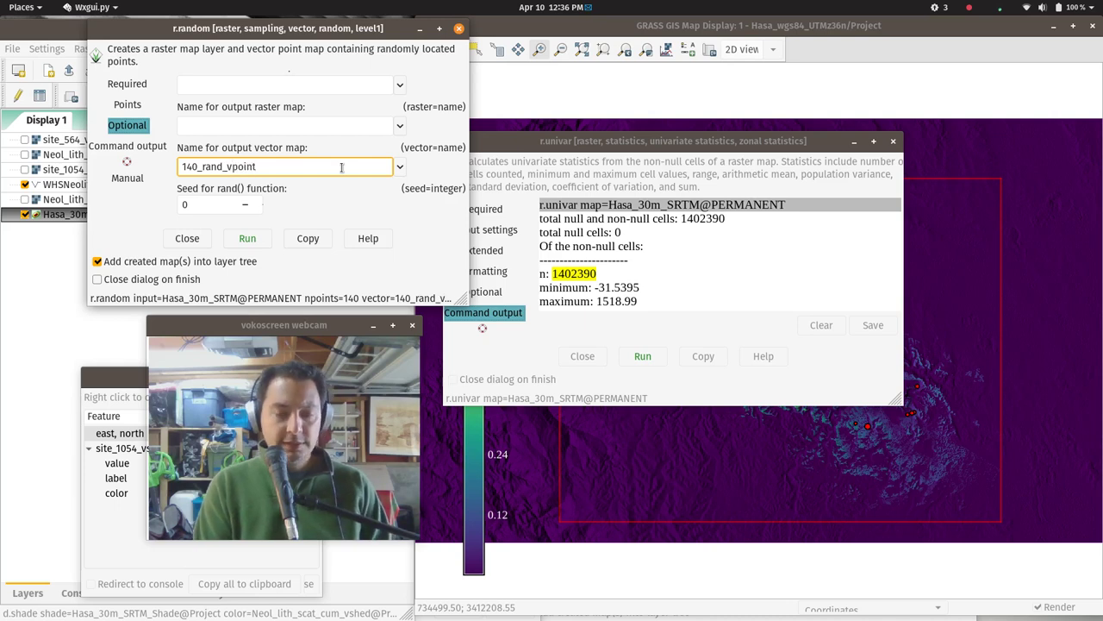
{"action": "left_click", "coordinate": [259, 241]}
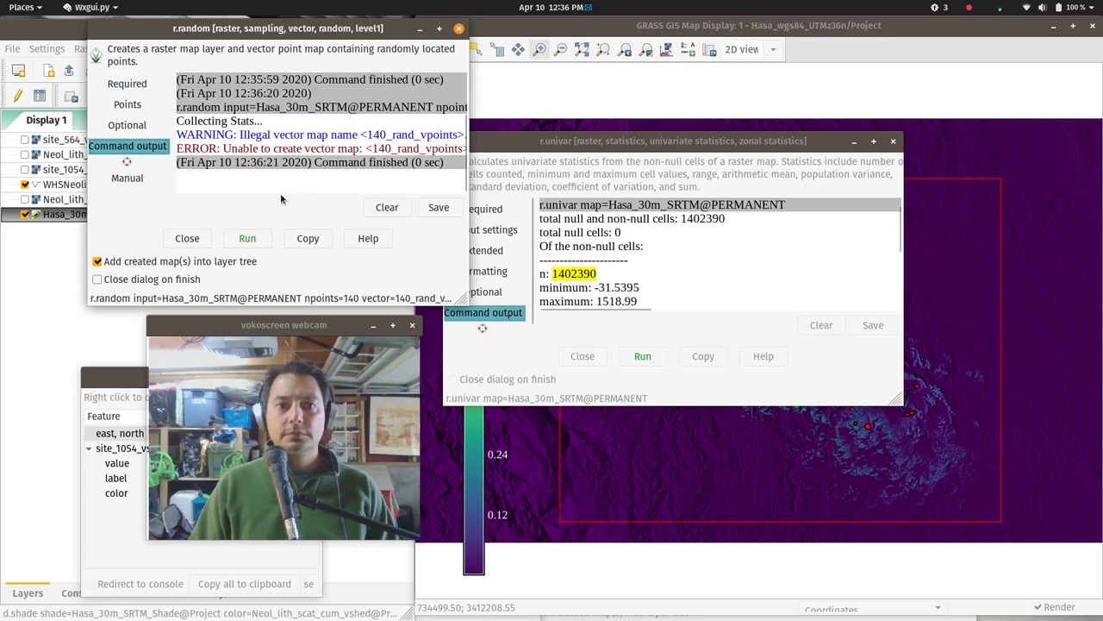
Rename the output to rand_vpoints_140, run r.random, and close the tool.
{"action": "left_click", "coordinate": [134, 125]}
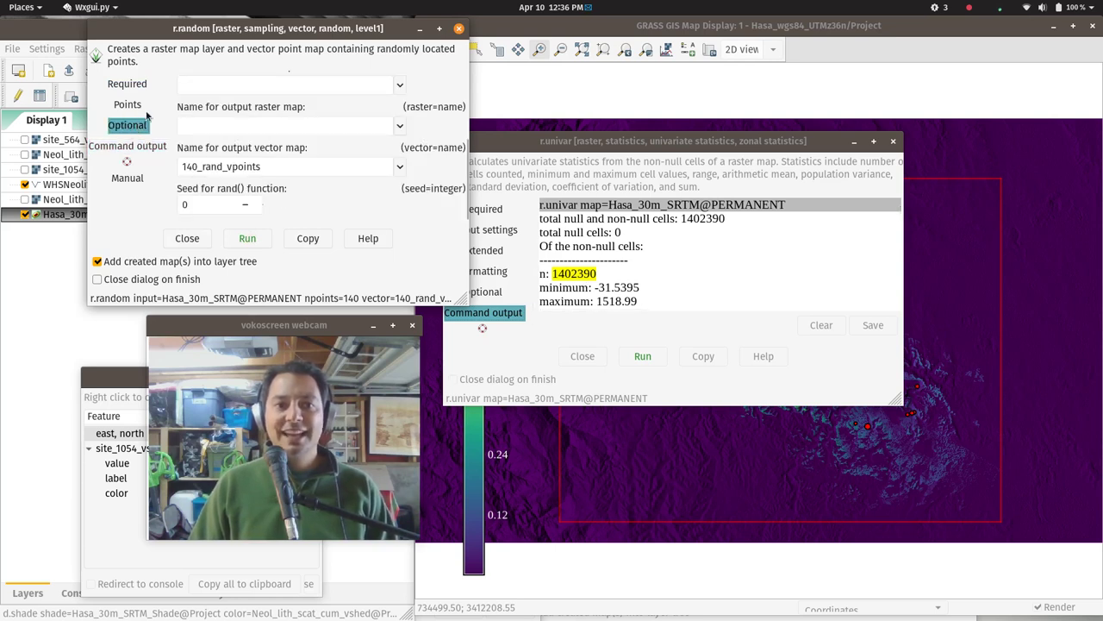
{"action": "left_click_drag", "start_coordinate": [200, 167], "coordinate": [172, 167]}
{"action": "key", "text": "BackSpace"}
{"action": "key", "text": "Delete"}
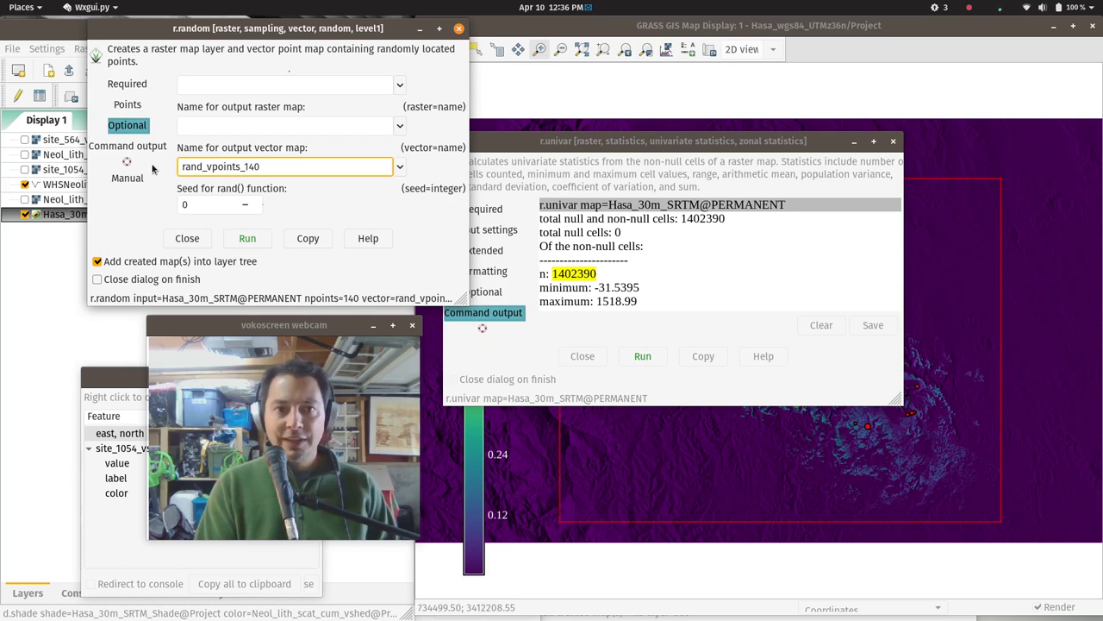
{"action": "left_click", "coordinate": [248, 238]}
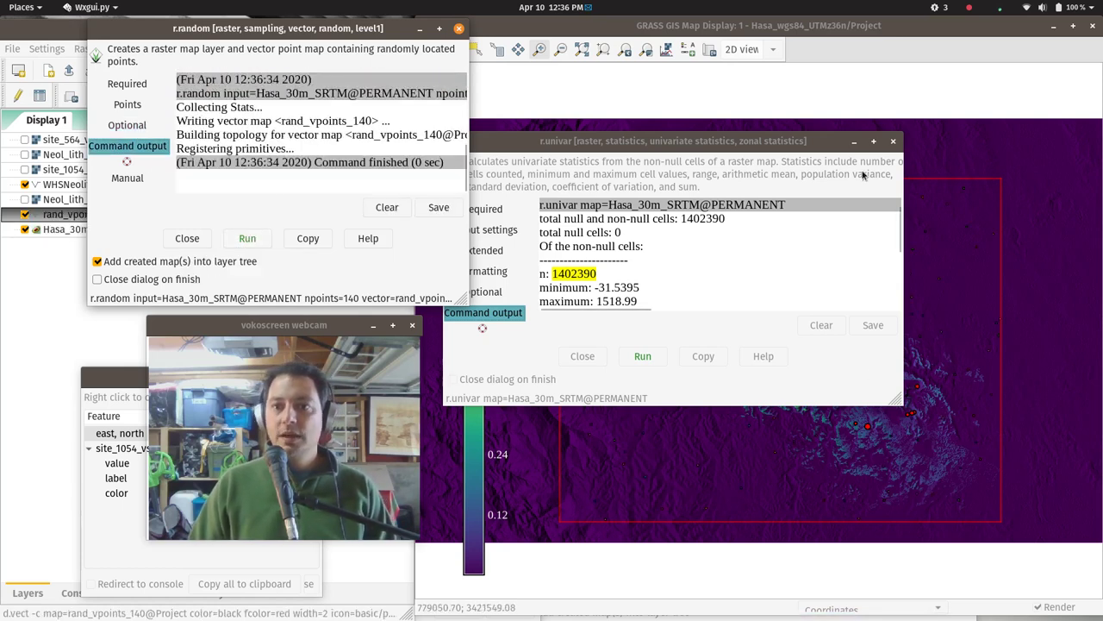
{"action": "left_click", "coordinate": [459, 28]}
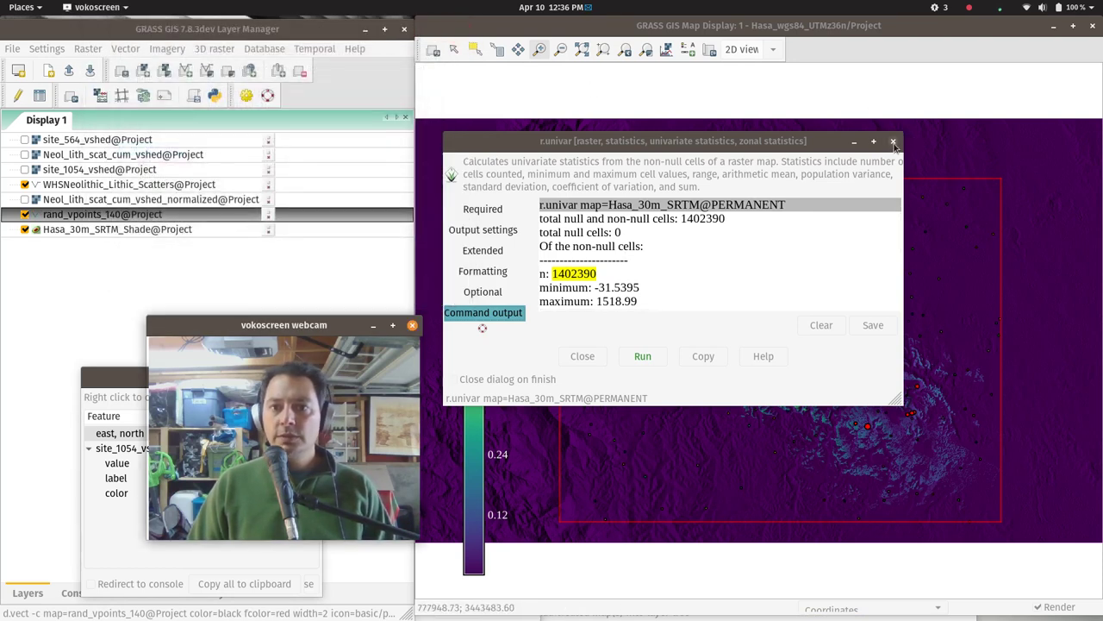
Close r.univar and set the rand_vpoints_140 layer's symbol to basic/circle, applied and accepted.
{"action": "left_click", "coordinate": [893, 141]}
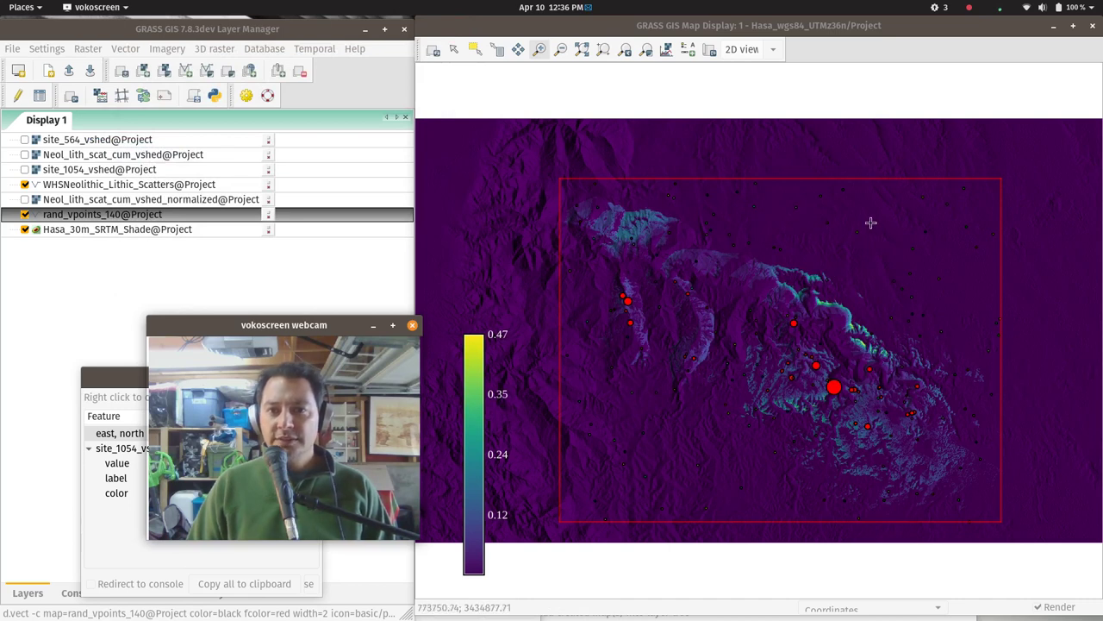
{"action": "double_click", "coordinate": [85, 221]}
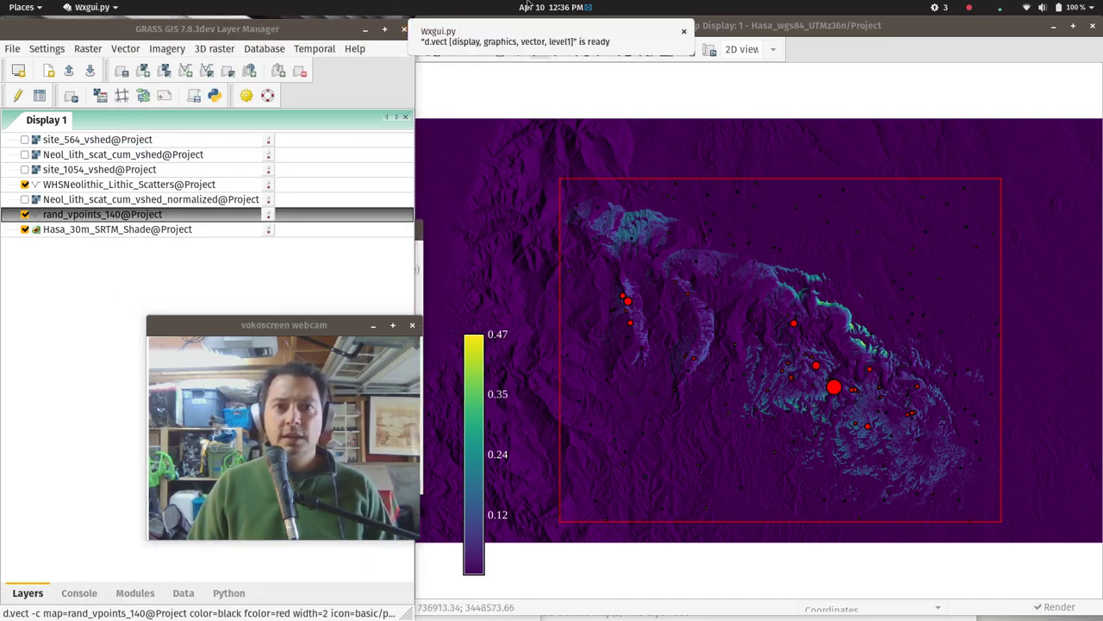
{"action": "left_click_drag", "start_coordinate": [156, 231], "coordinate": [452, 30]}
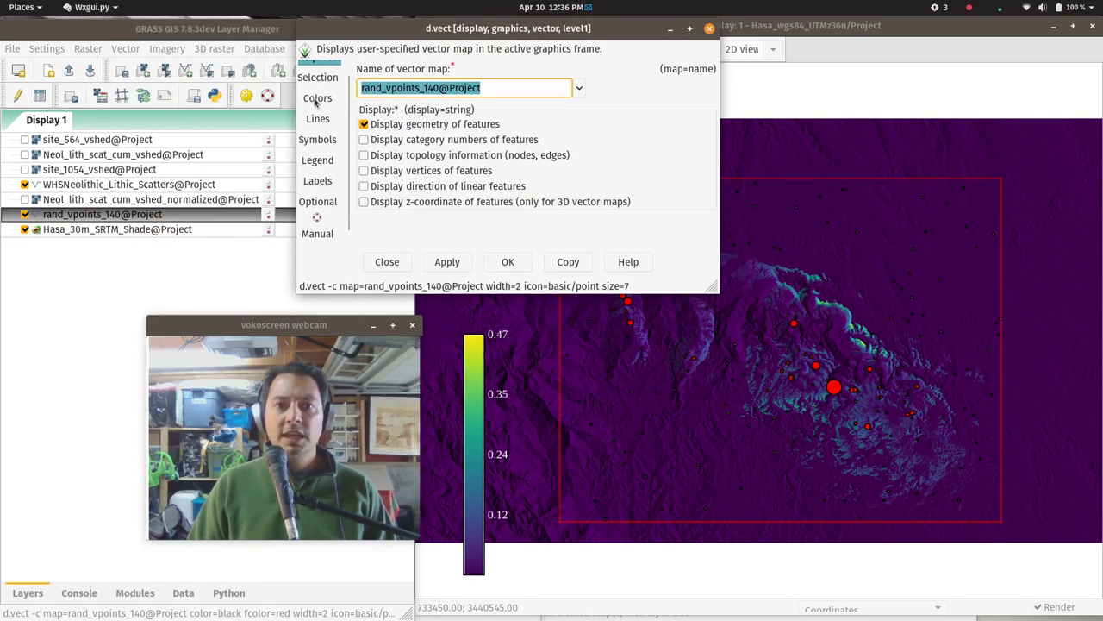
{"action": "left_click", "coordinate": [316, 100]}
{"action": "left_click", "coordinate": [317, 139]}
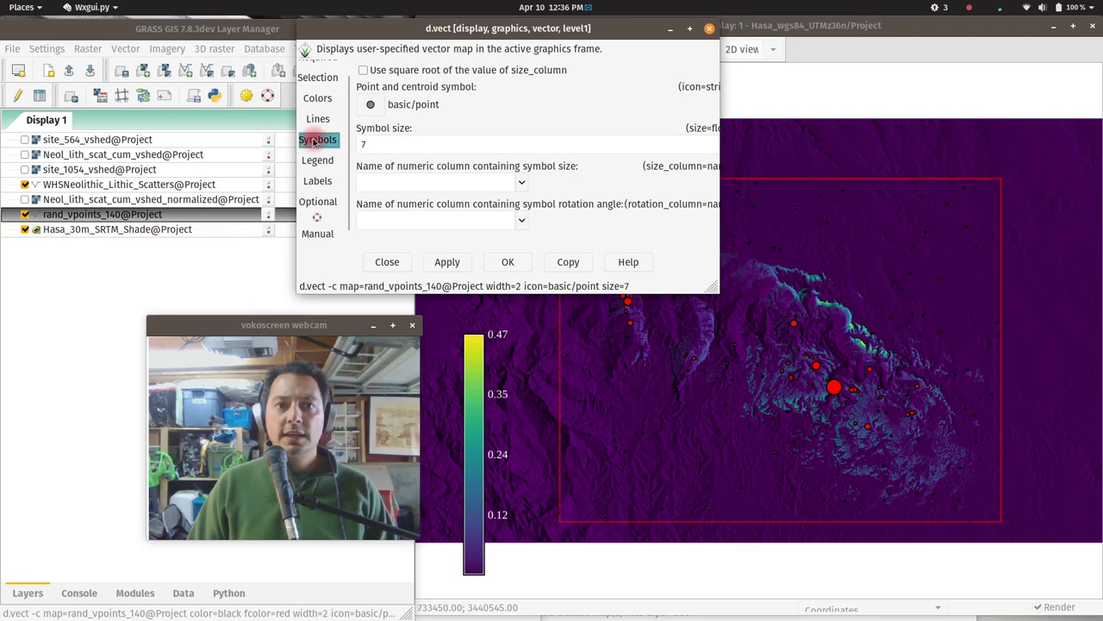
{"action": "left_click", "coordinate": [370, 105]}
{"action": "left_click", "coordinate": [572, 136]}
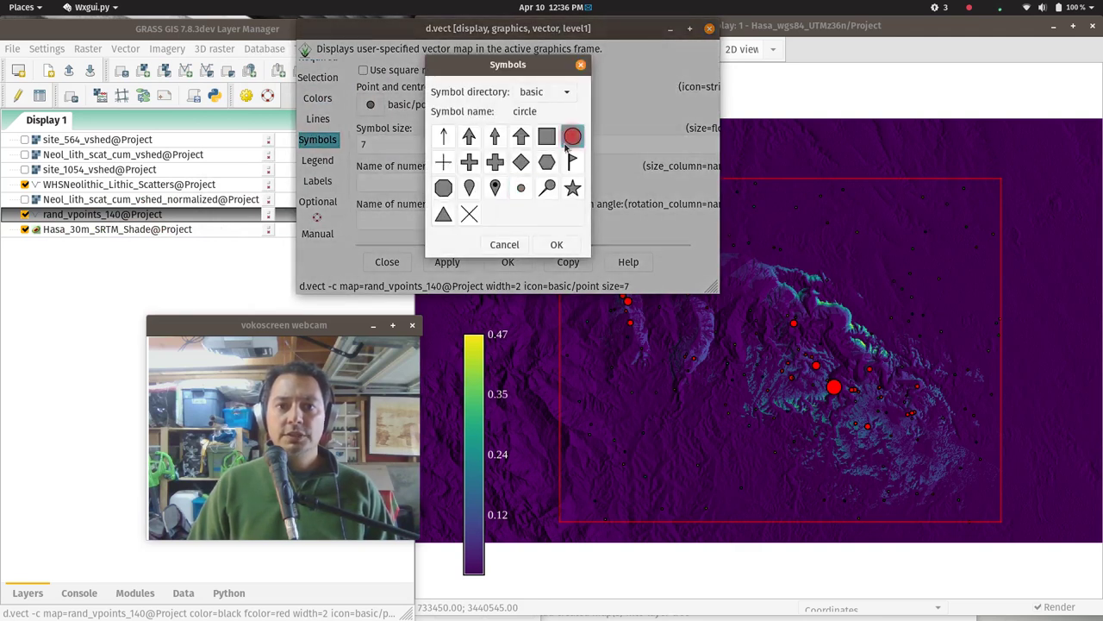
{"action": "left_click", "coordinate": [547, 241]}
{"action": "left_click", "coordinate": [448, 262]}
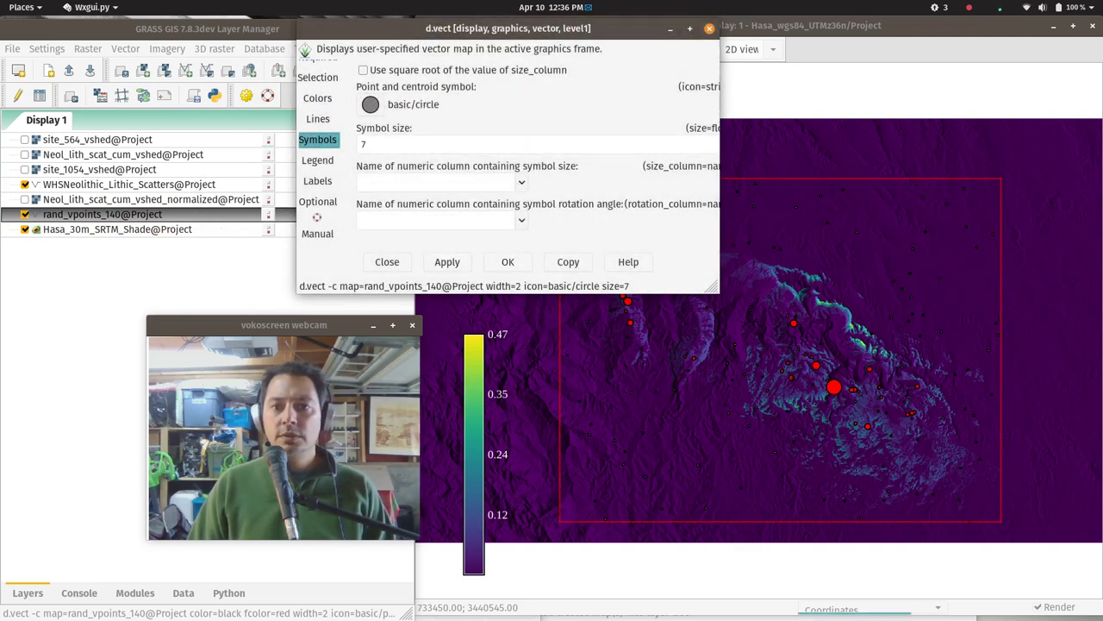
{"action": "left_click", "coordinate": [507, 261]}
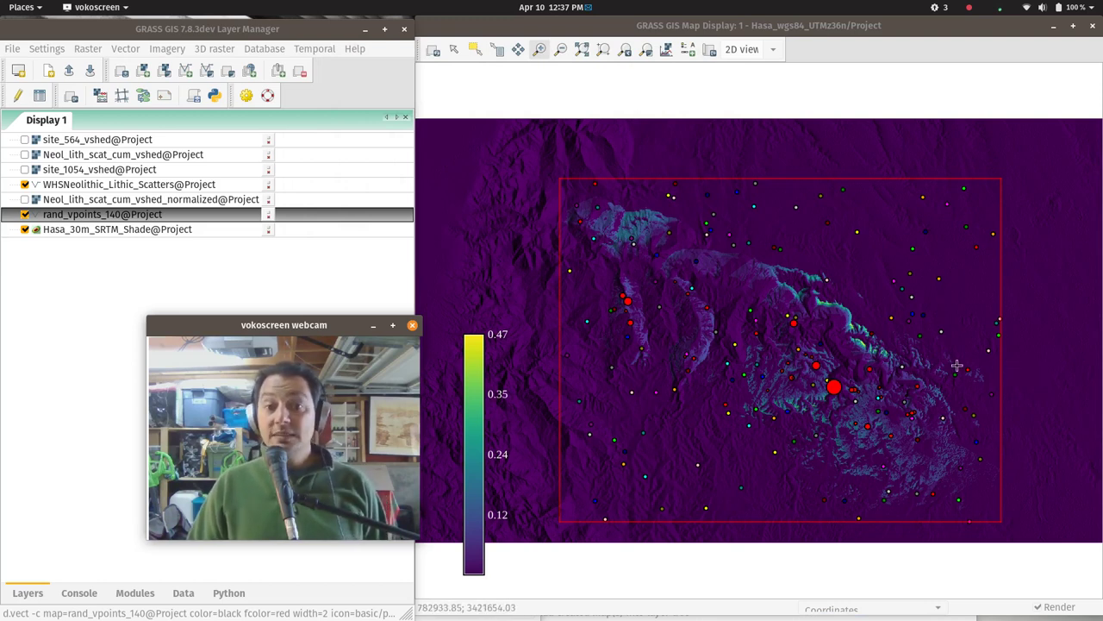
In r.viewshed.cva, choose rand_vpoints_140 as the input vector of viewing points.
{"action": "key", "text": "super"}
{"action": "left_click", "coordinate": [394, 458]}
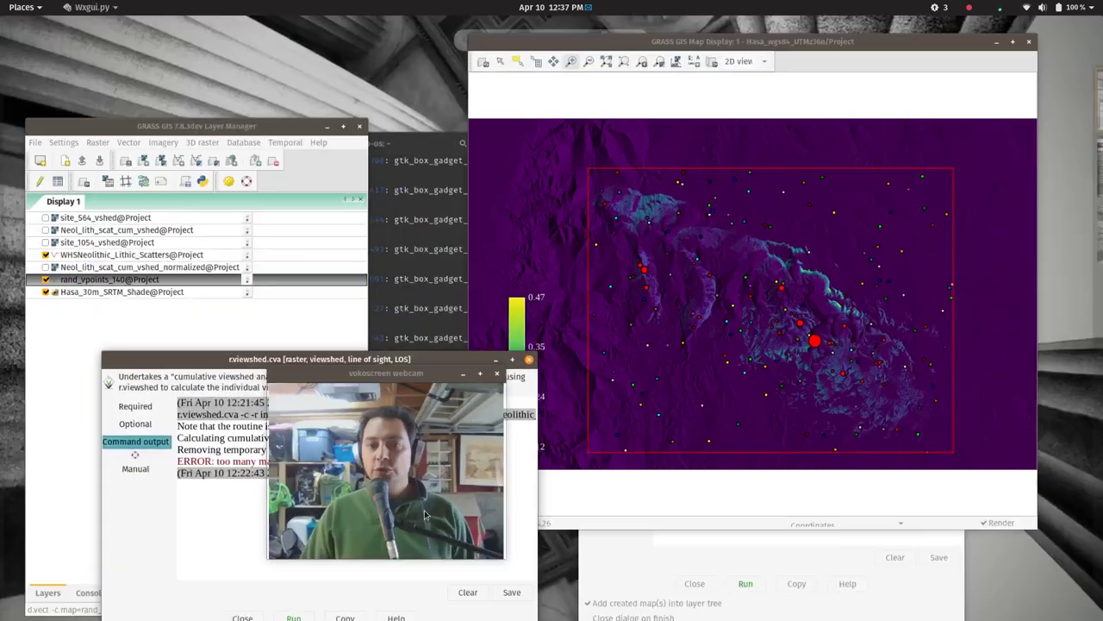
{"action": "left_click_drag", "start_coordinate": [348, 328], "coordinate": [314, 60]}
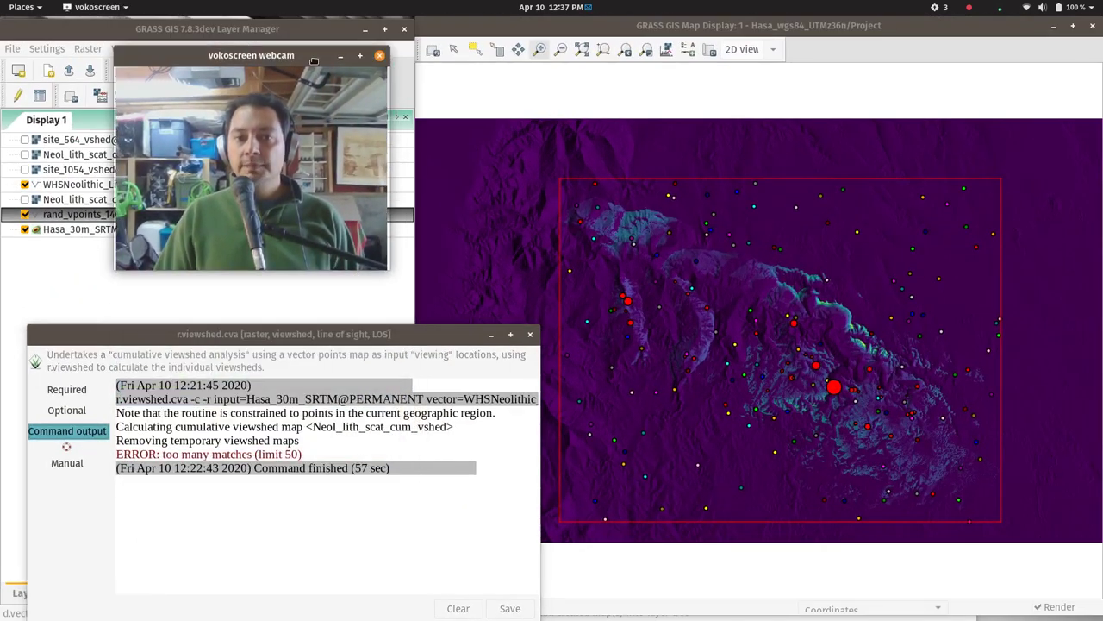
{"action": "left_click_drag", "start_coordinate": [296, 340], "coordinate": [315, 299]}
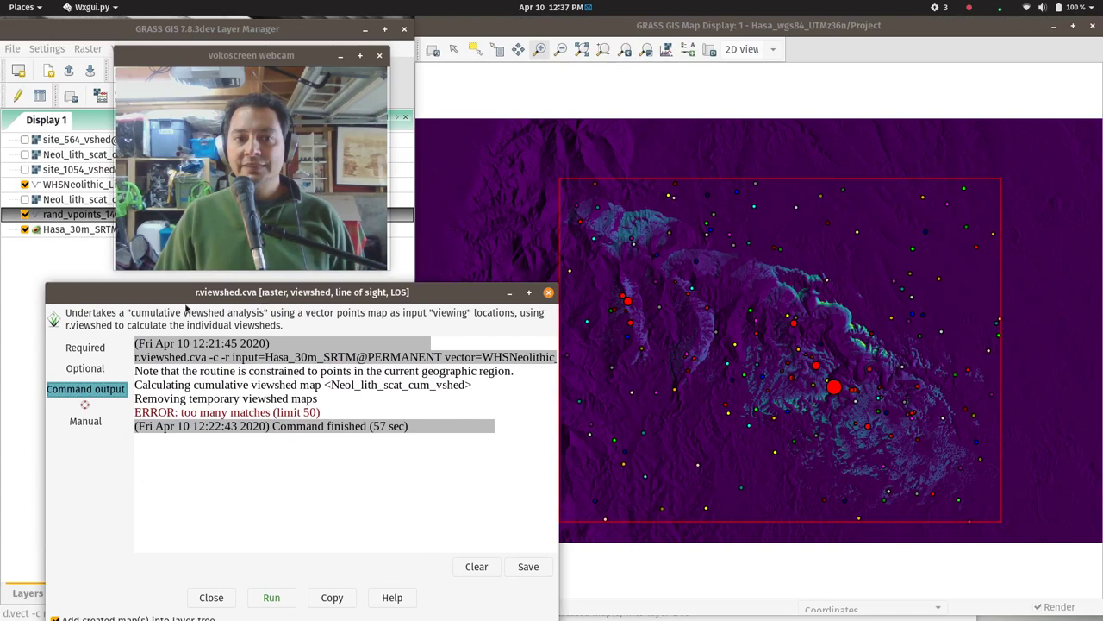
{"action": "left_click", "coordinate": [87, 348]}
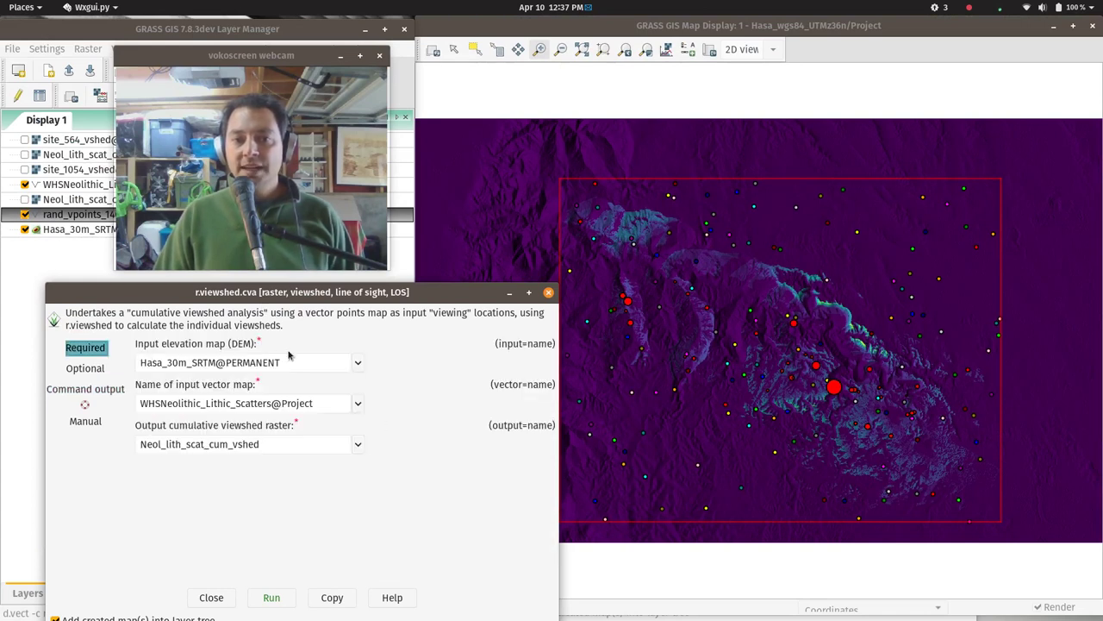
{"action": "left_click_drag", "start_coordinate": [294, 292], "coordinate": [308, 296]}
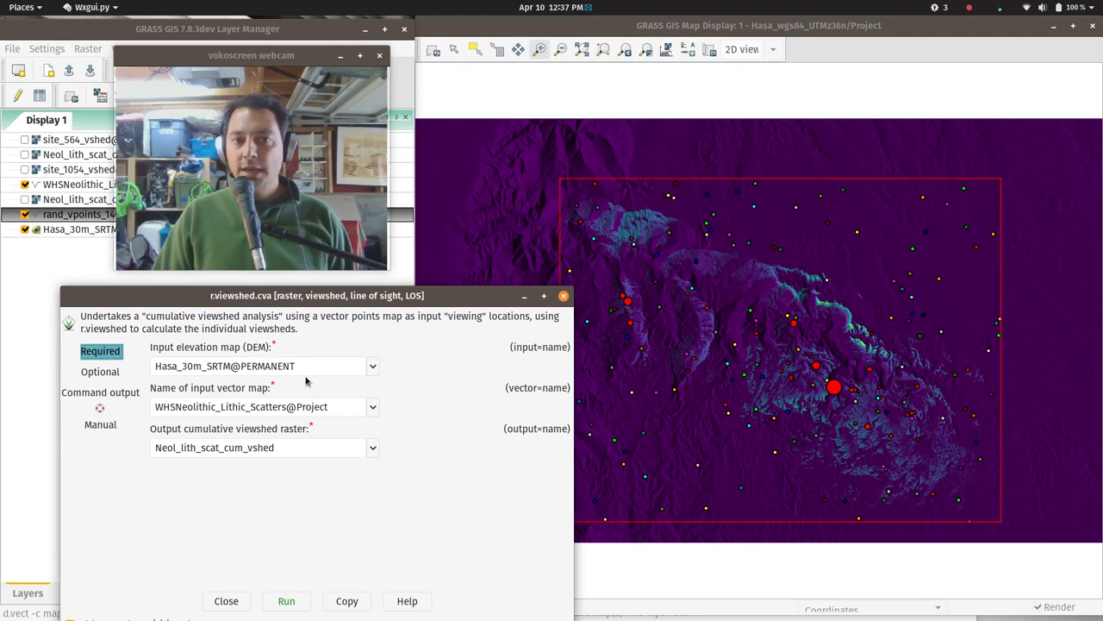
{"action": "left_click", "coordinate": [372, 407]}
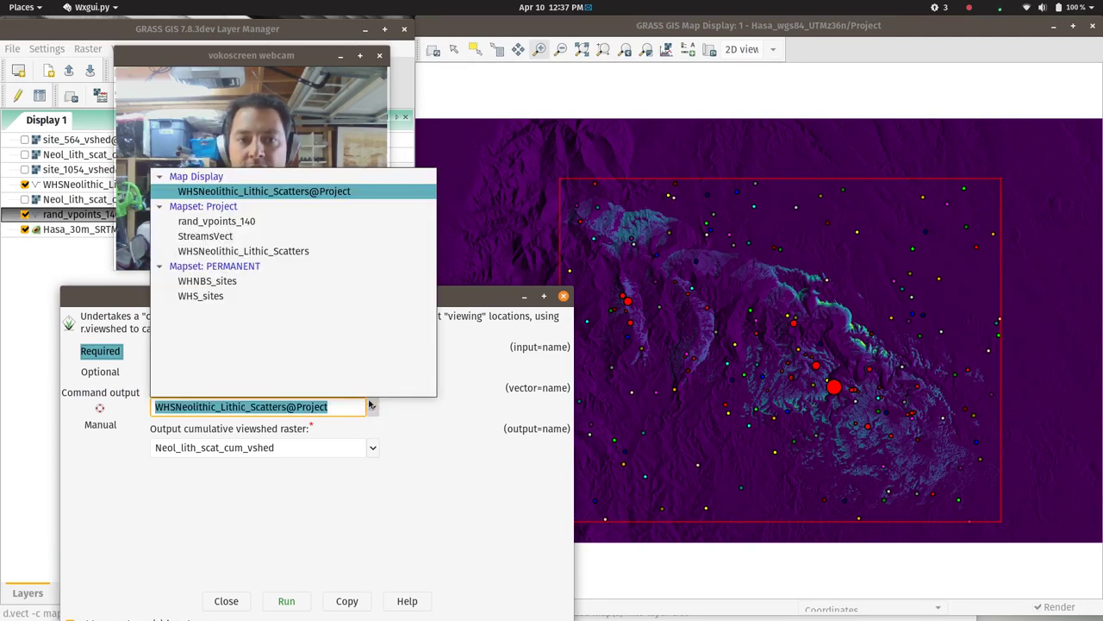
{"action": "left_click", "coordinate": [238, 221]}
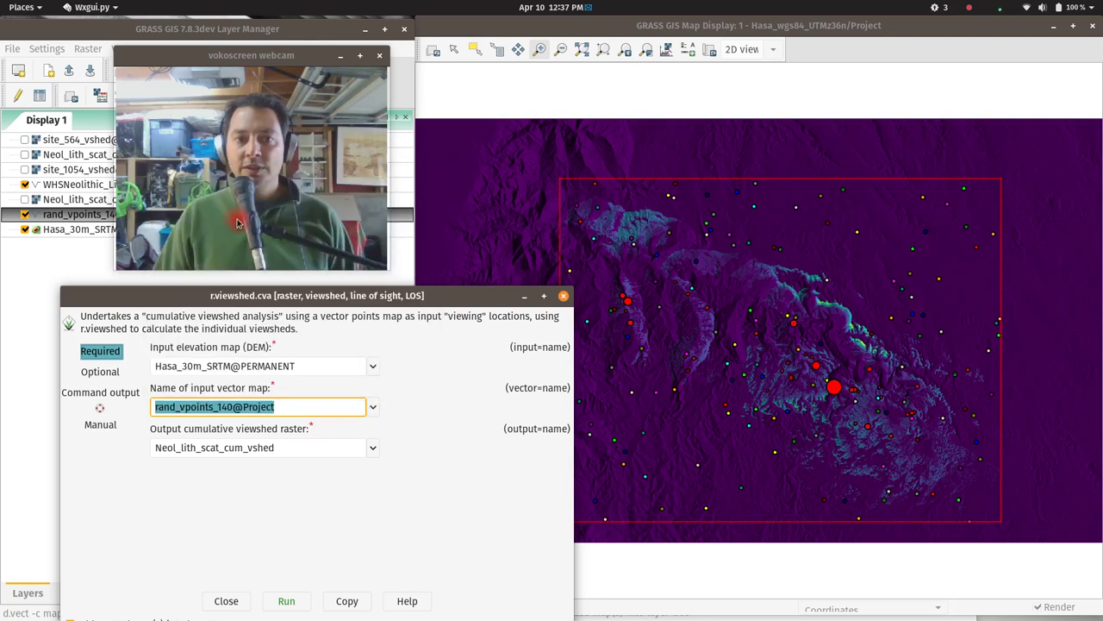
Rename the output raster to hasa_total_vshed and run the cumulative viewshed.
{"action": "left_click", "coordinate": [242, 446]}
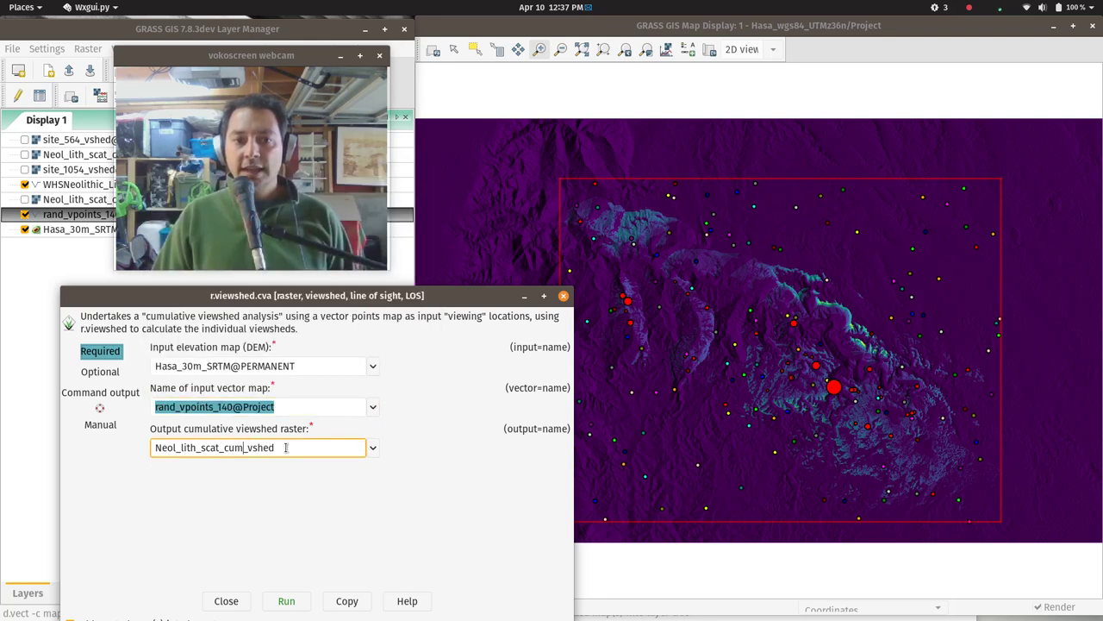
{"action": "left_click_drag", "start_coordinate": [248, 448], "coordinate": [112, 436]}
{"action": "type", "text": "hasa_total"}
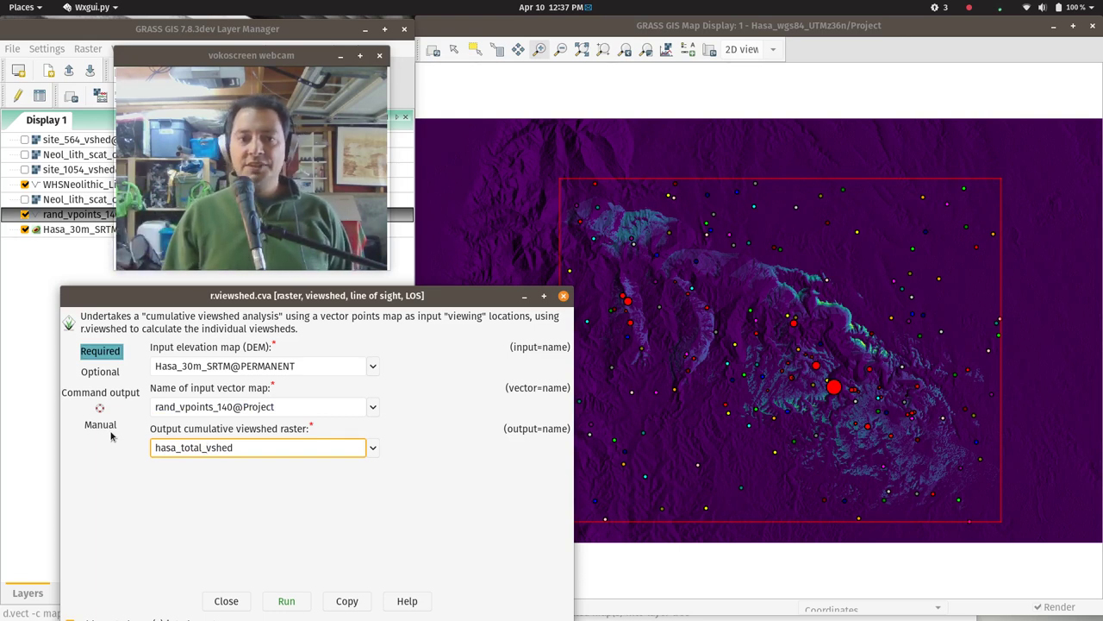
{"action": "left_click_drag", "start_coordinate": [204, 288], "coordinate": [192, 225]}
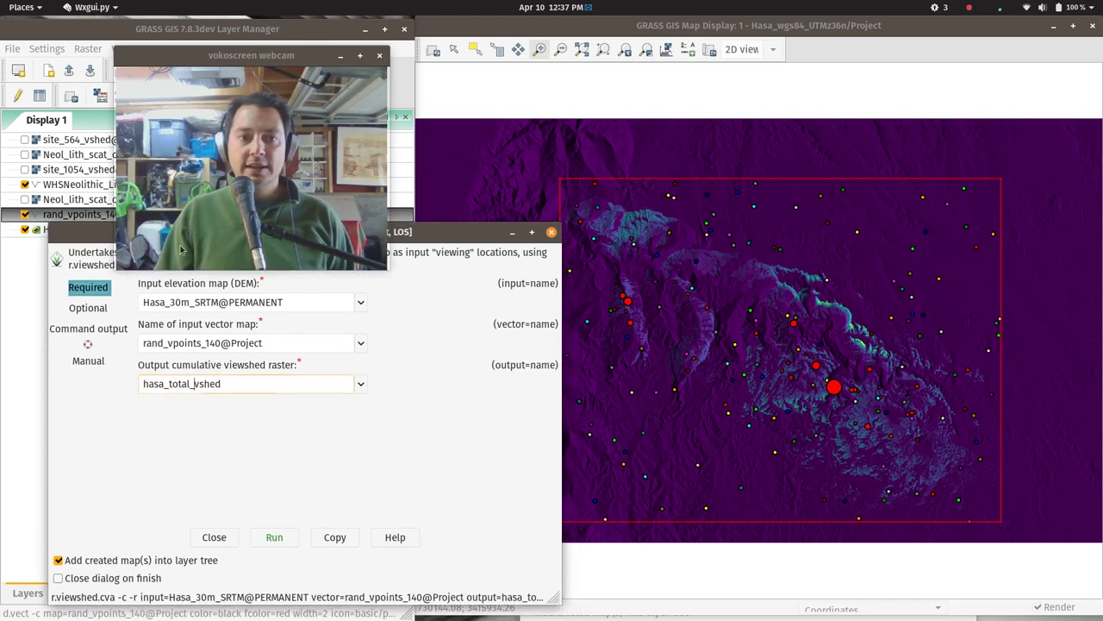
{"action": "left_click", "coordinate": [84, 311]}
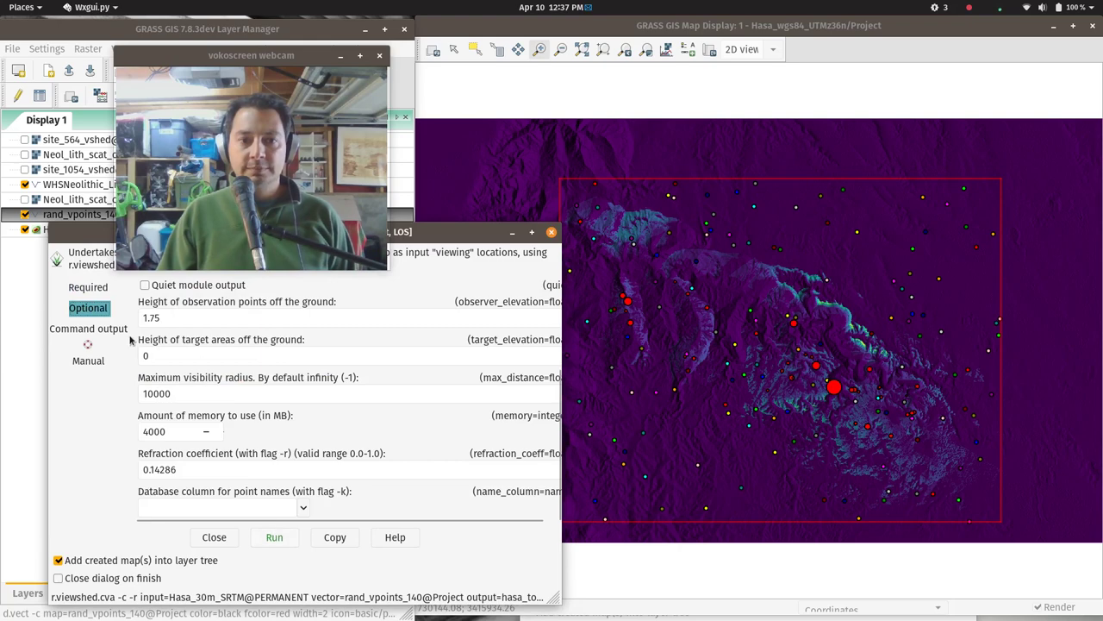
{"action": "left_click", "coordinate": [283, 546]}
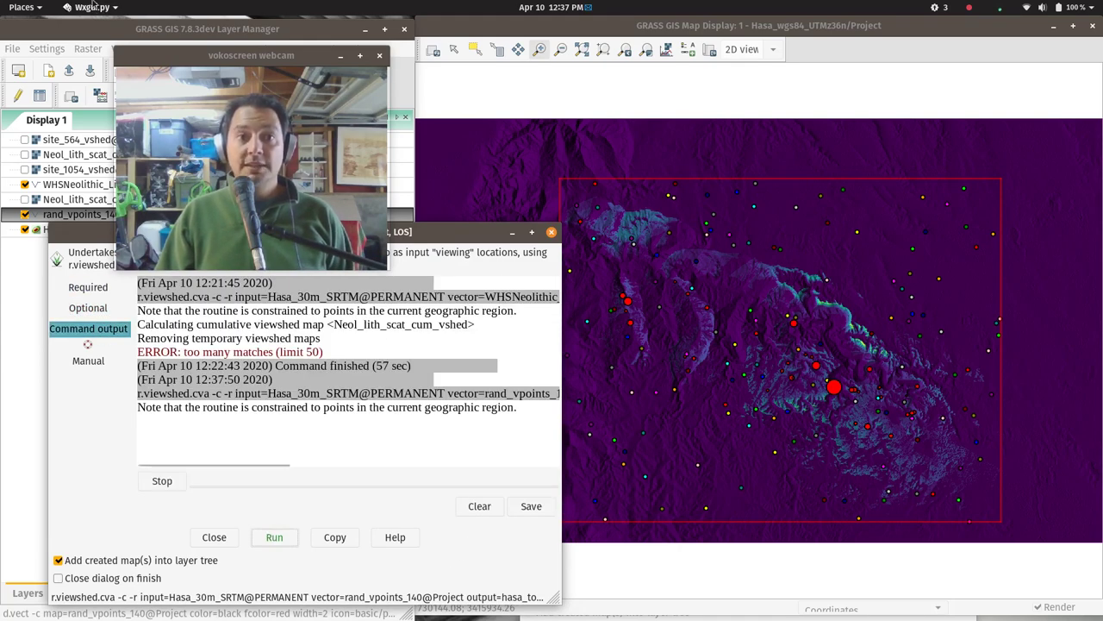
Pause the vokoscreen recording while the viewshed computes, then hide the recorder.
{"action": "mouse_move", "coordinate": [0, 0]}
{"action": "left_click", "coordinate": [178, 283]}
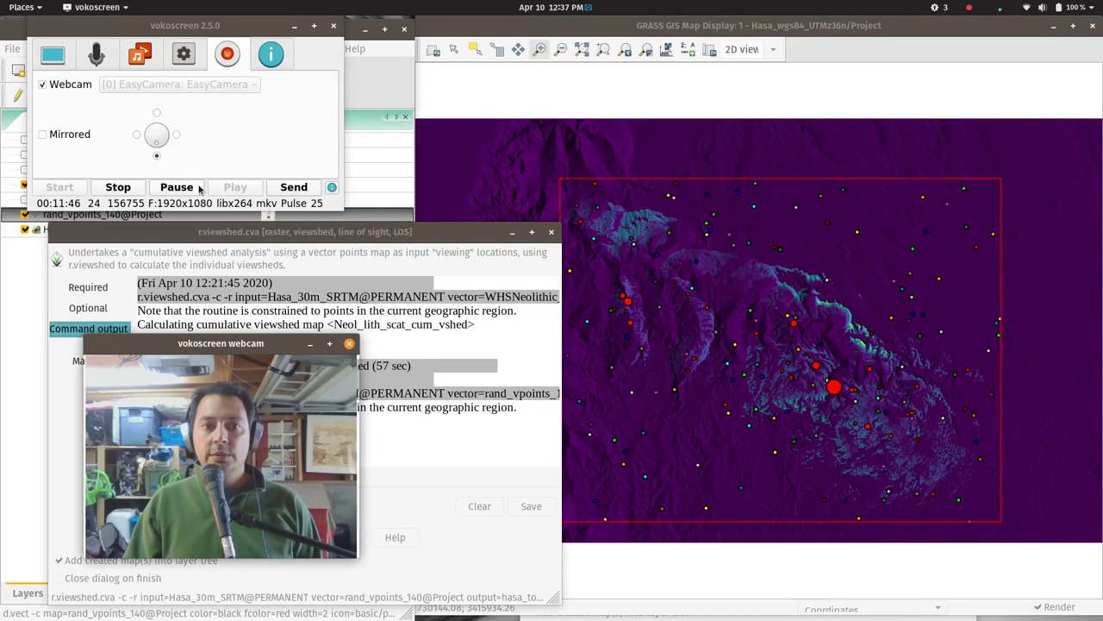
{"action": "left_click", "coordinate": [184, 187]}
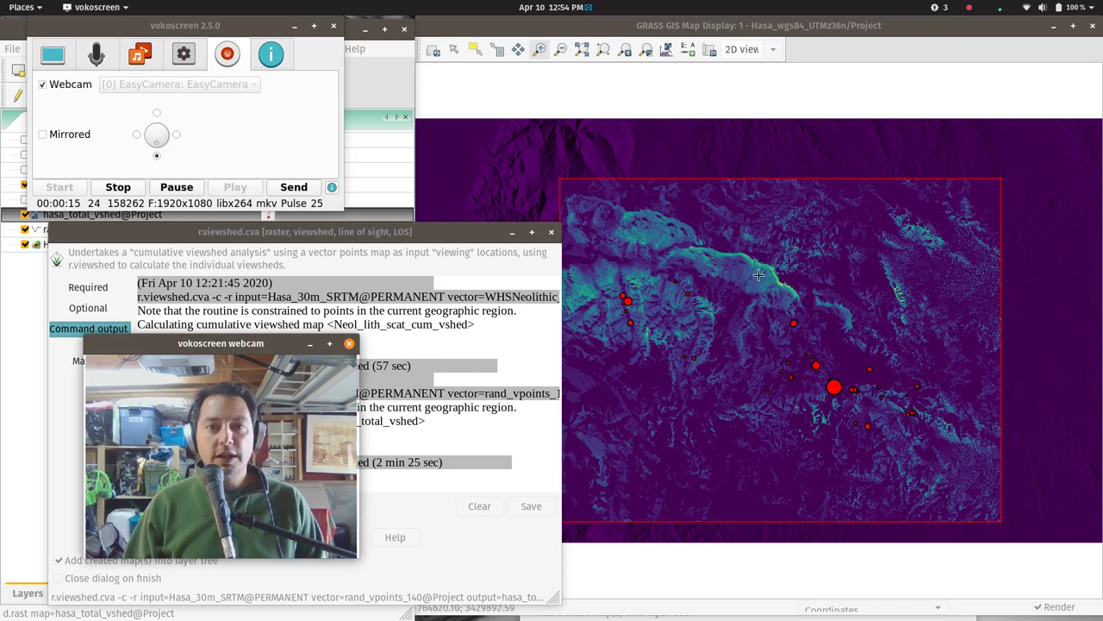
{"action": "left_click", "coordinate": [293, 27]}
Move rand_vpoints_140 above hasa_total_vshed in the layer list and hide the viewshed tool.
{"action": "left_click", "coordinate": [324, 96]}
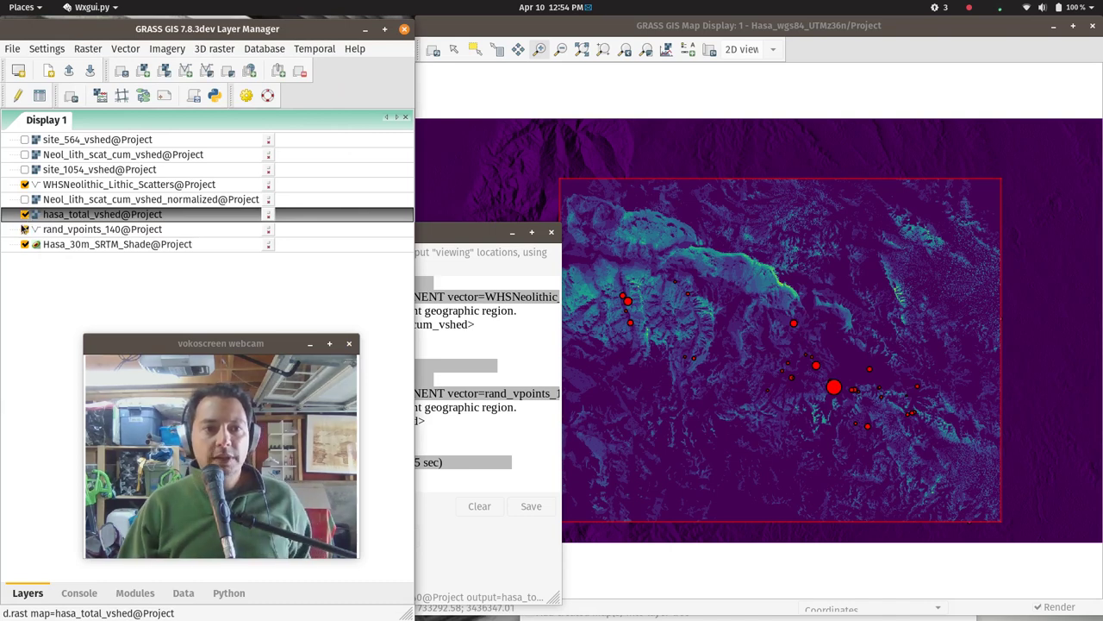
{"action": "left_click_drag", "start_coordinate": [41, 231], "coordinate": [50, 203]}
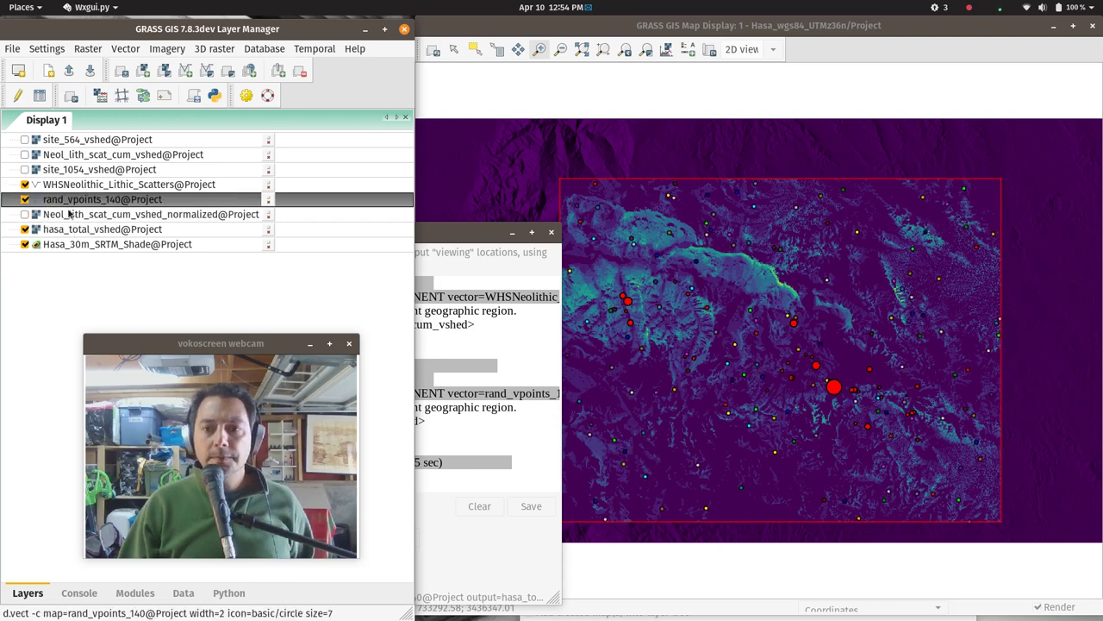
{"action": "left_click", "coordinate": [490, 235]}
{"action": "left_click", "coordinate": [513, 232]}
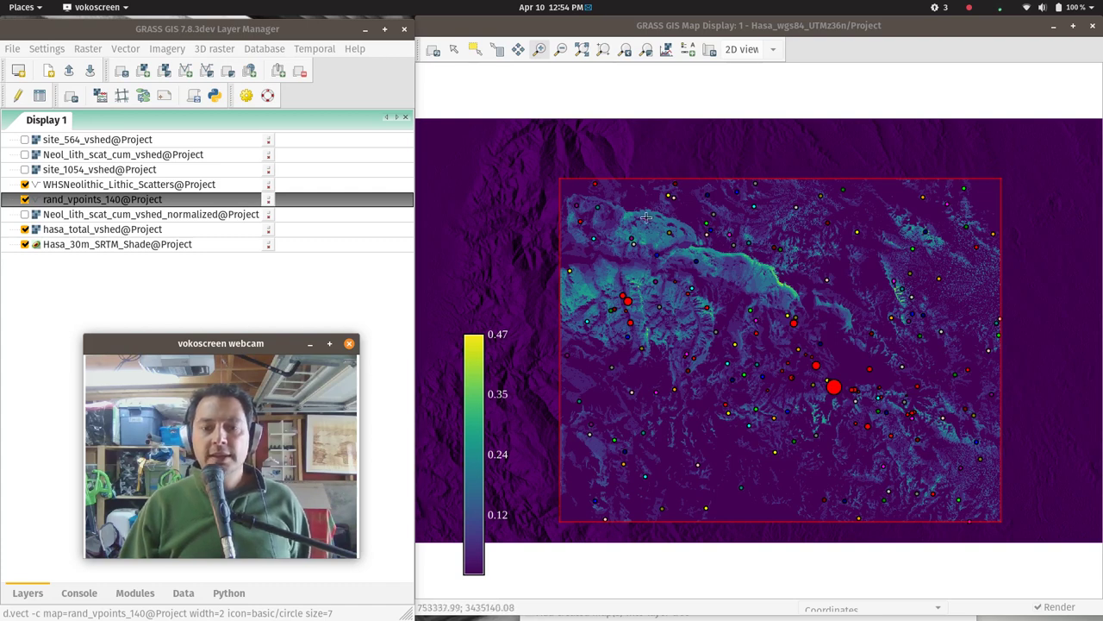
Add a legend for hasa_total_vshed@Project and move it up and left on the map.
{"action": "left_click", "coordinate": [688, 49]}
{"action": "left_click", "coordinate": [759, 58]}
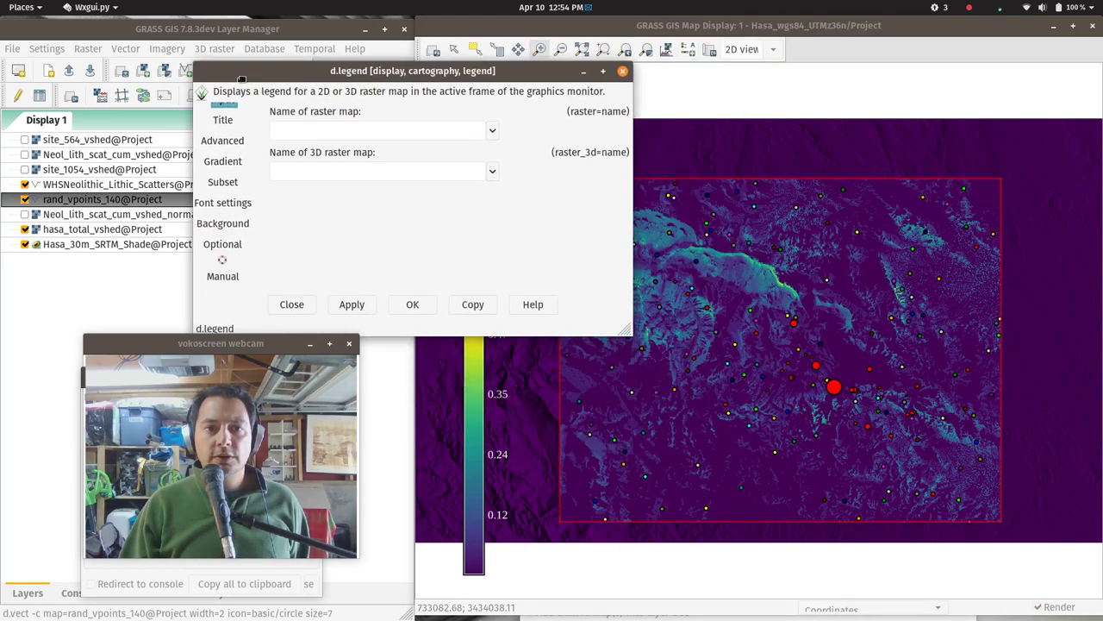
{"action": "left_click", "coordinate": [486, 122]}
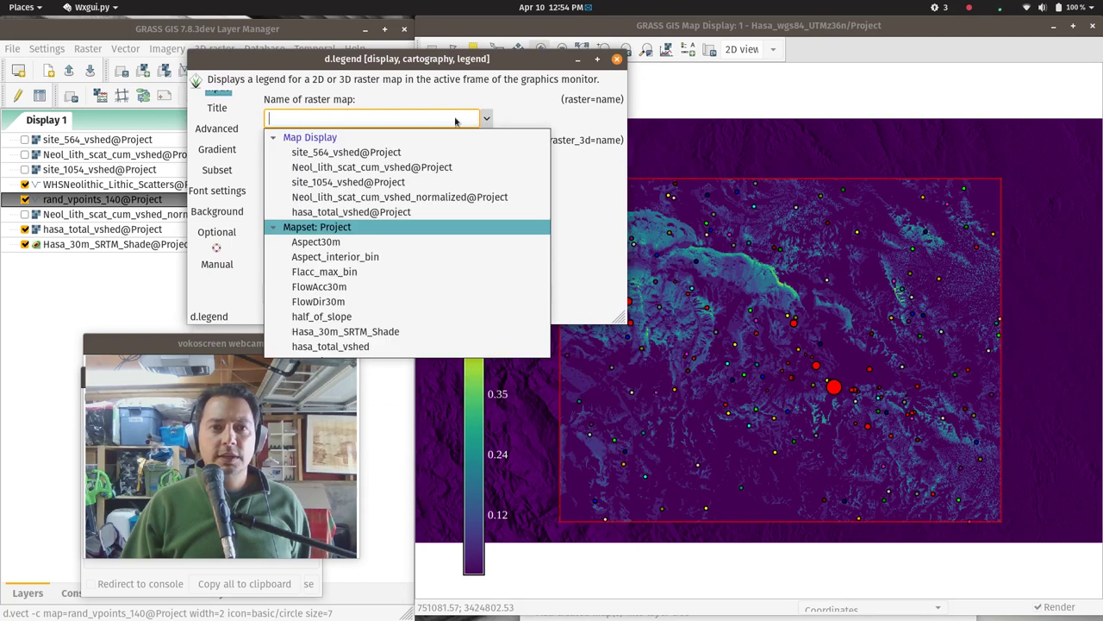
{"action": "left_click", "coordinate": [370, 214]}
{"action": "left_click", "coordinate": [417, 299]}
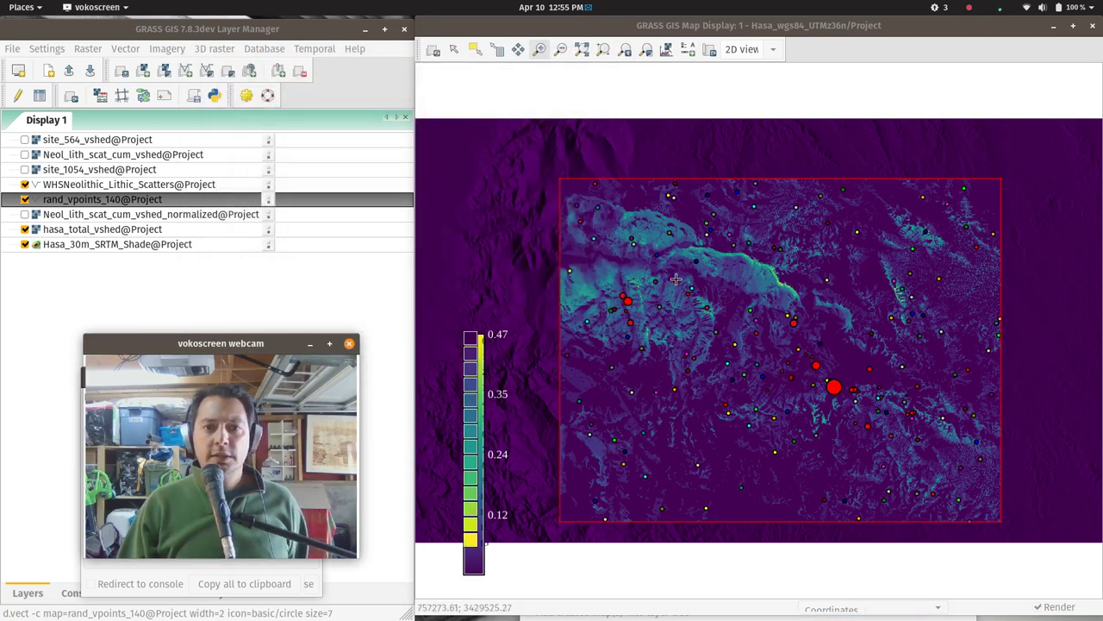
{"action": "left_click", "coordinate": [453, 50]}
{"action": "left_click_drag", "start_coordinate": [467, 416], "coordinate": [444, 251]}
Set the legend's text colour to white and move it to the map's upper-left.
{"action": "double_click", "coordinate": [444, 251]}
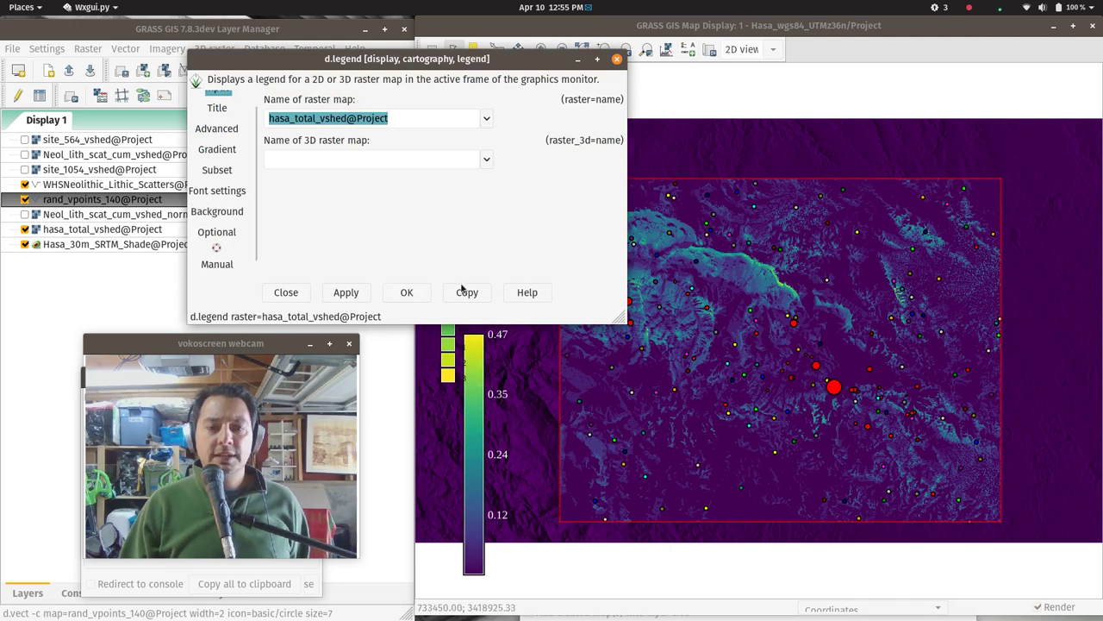
{"action": "left_click", "coordinate": [218, 192]}
{"action": "left_click", "coordinate": [329, 118]}
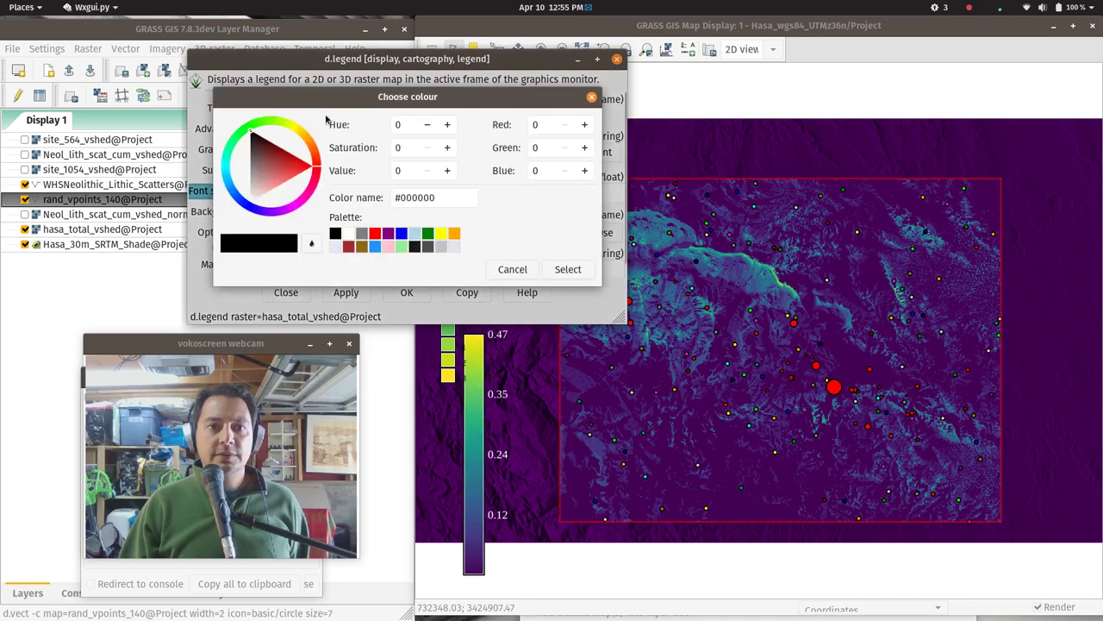
{"action": "left_click", "coordinate": [347, 234]}
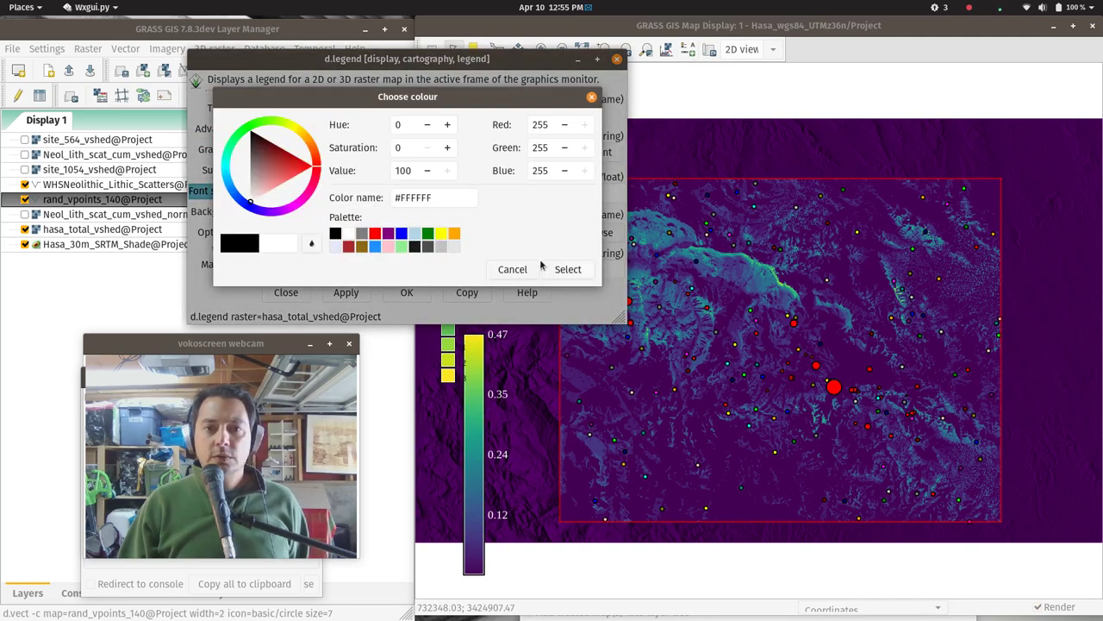
{"action": "left_click", "coordinate": [566, 270]}
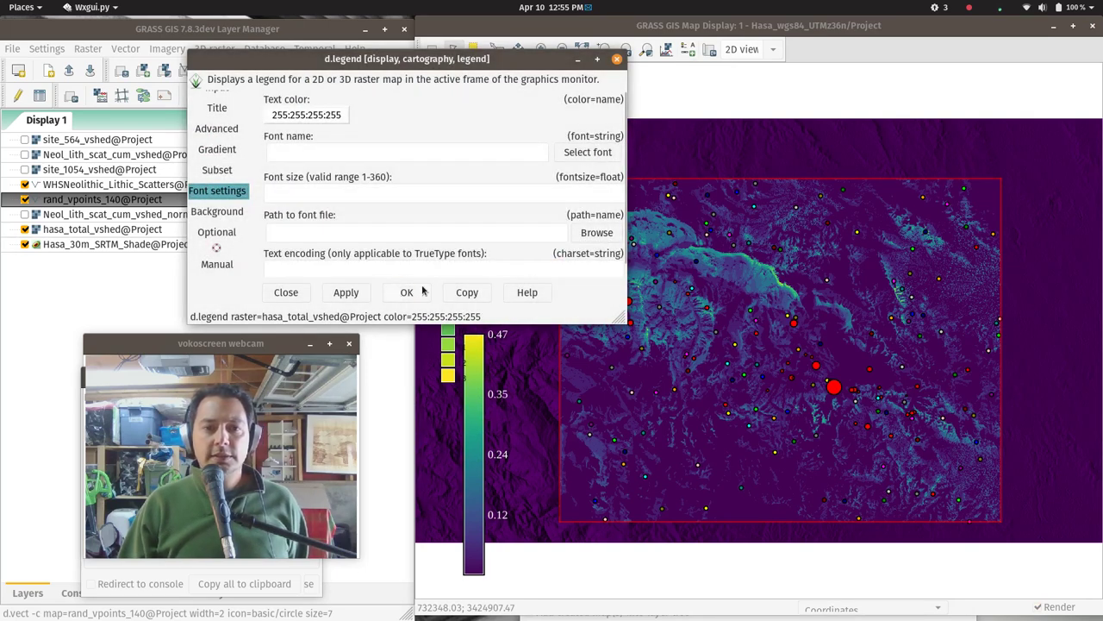
{"action": "left_click", "coordinate": [405, 294]}
{"action": "left_click_drag", "start_coordinate": [466, 379], "coordinate": [436, 201]}
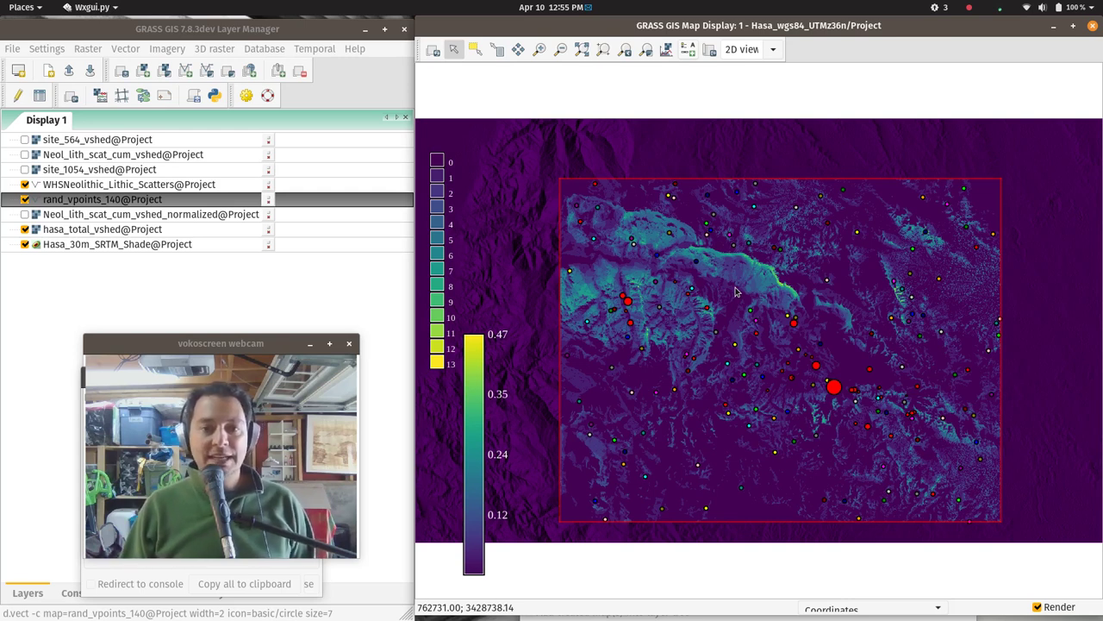
In the Raster Map Calculator, build the expression hasa_total_vshed@Project / 140.0.
{"action": "key", "text": "super"}
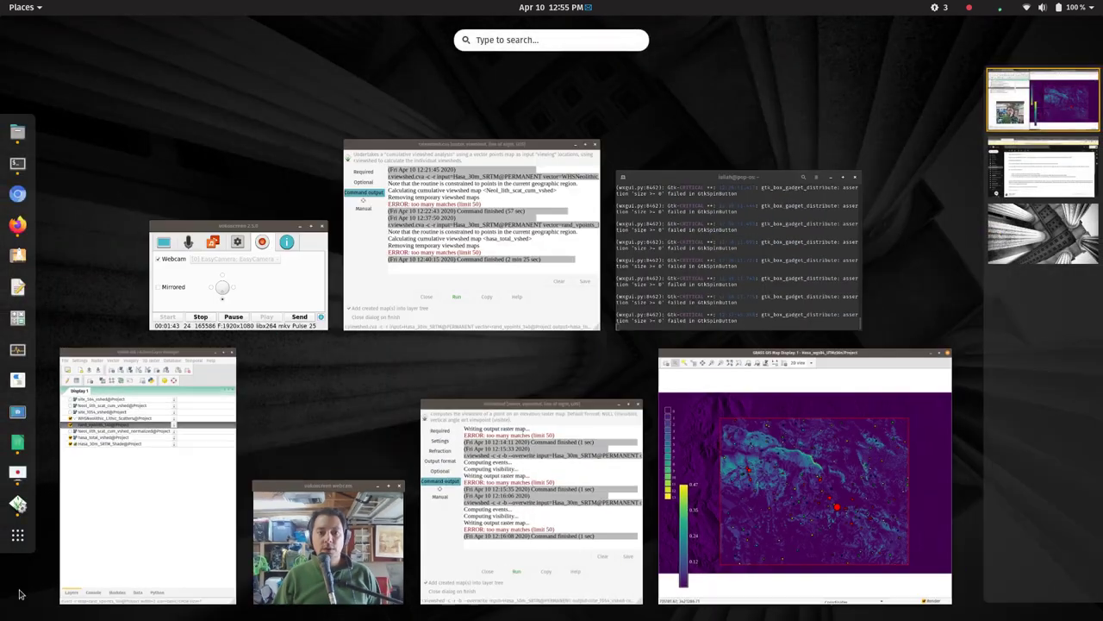
{"action": "left_click", "coordinate": [189, 511]}
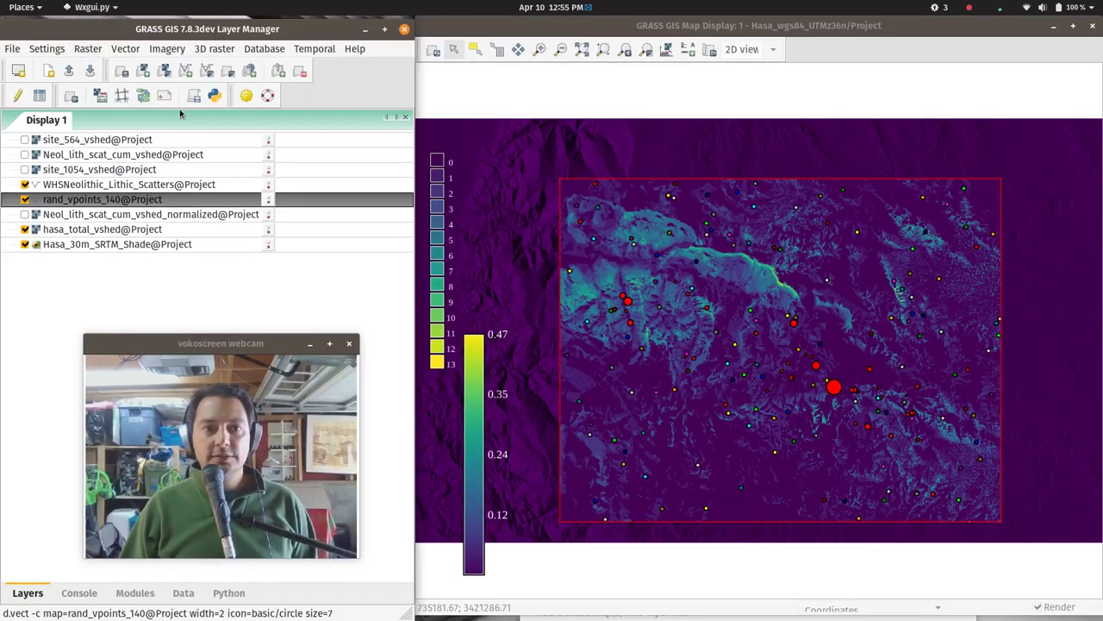
{"action": "left_click", "coordinate": [88, 50]}
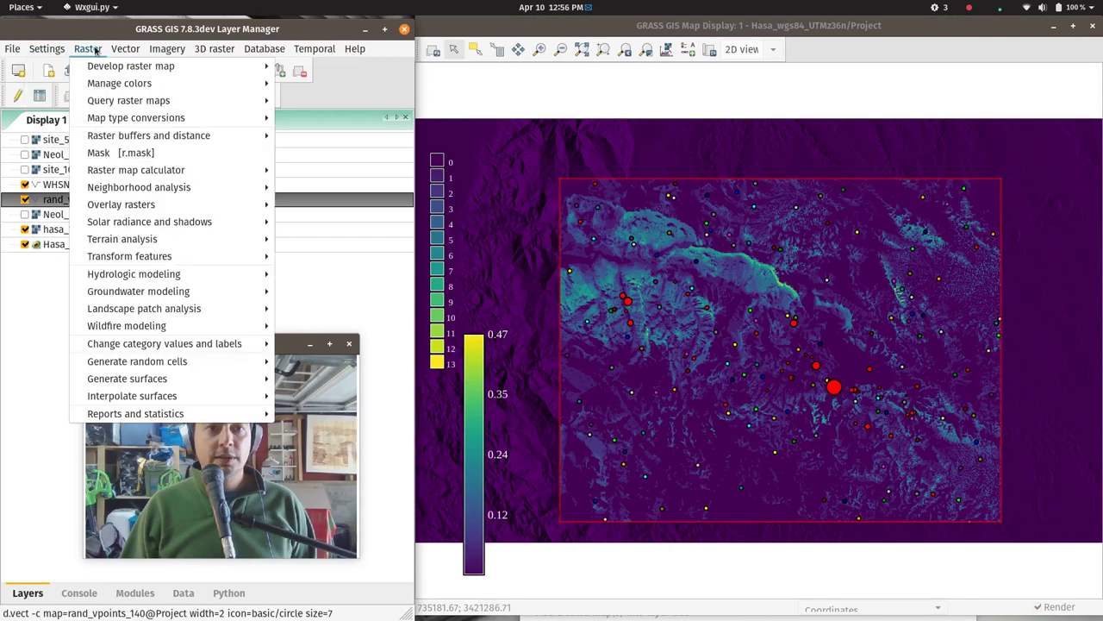
{"action": "mouse_move", "coordinate": [181, 196]}
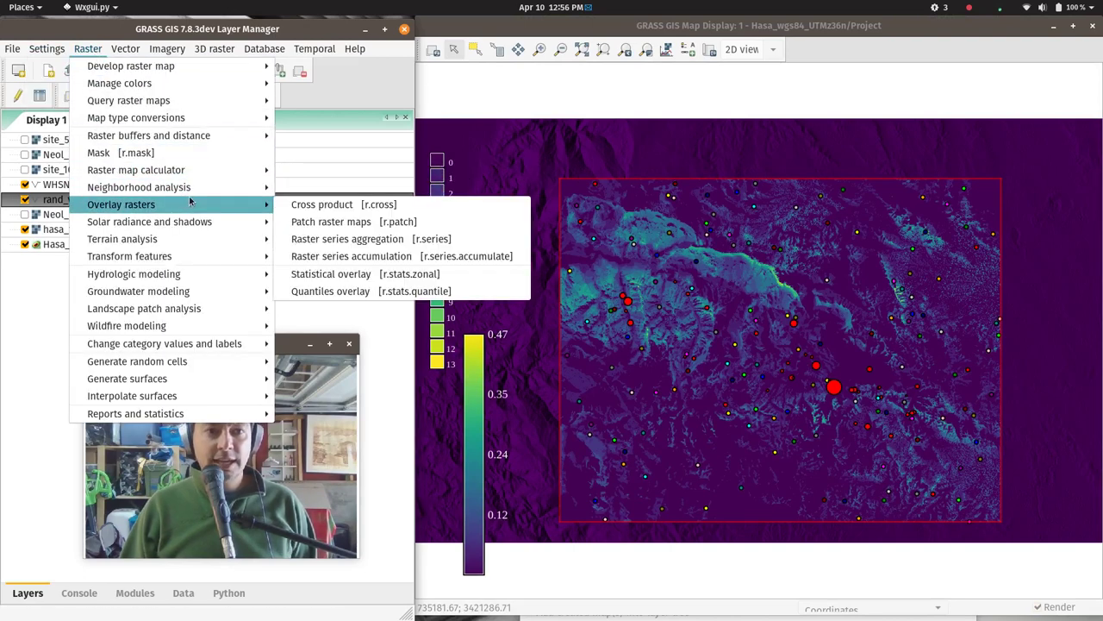
{"action": "mouse_move", "coordinate": [202, 174]}
{"action": "left_click", "coordinate": [397, 187]}
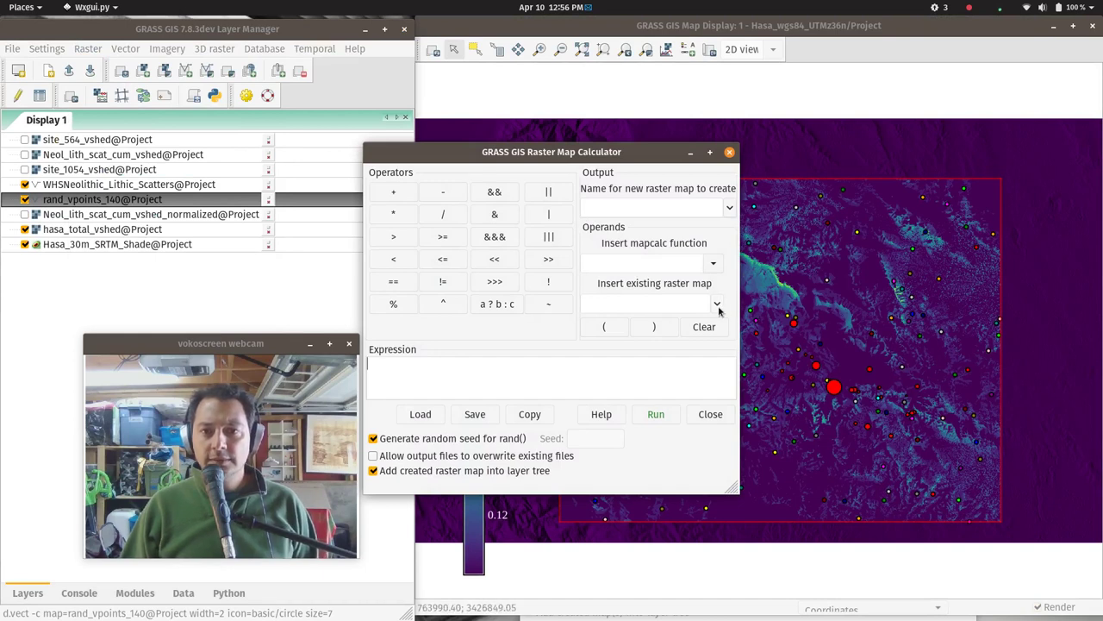
{"action": "left_click", "coordinate": [718, 304]}
{"action": "scroll", "coordinate": [681, 466], "scroll_direction": "down", "scroll_amount": 3}
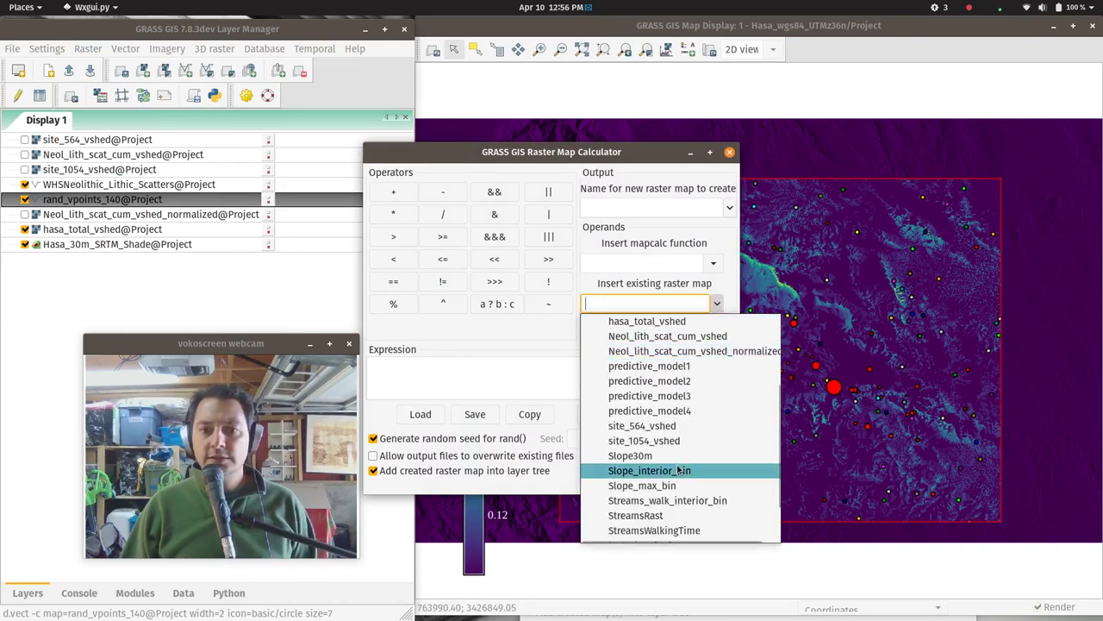
{"action": "scroll", "coordinate": [679, 465], "scroll_direction": "up", "scroll_amount": 2}
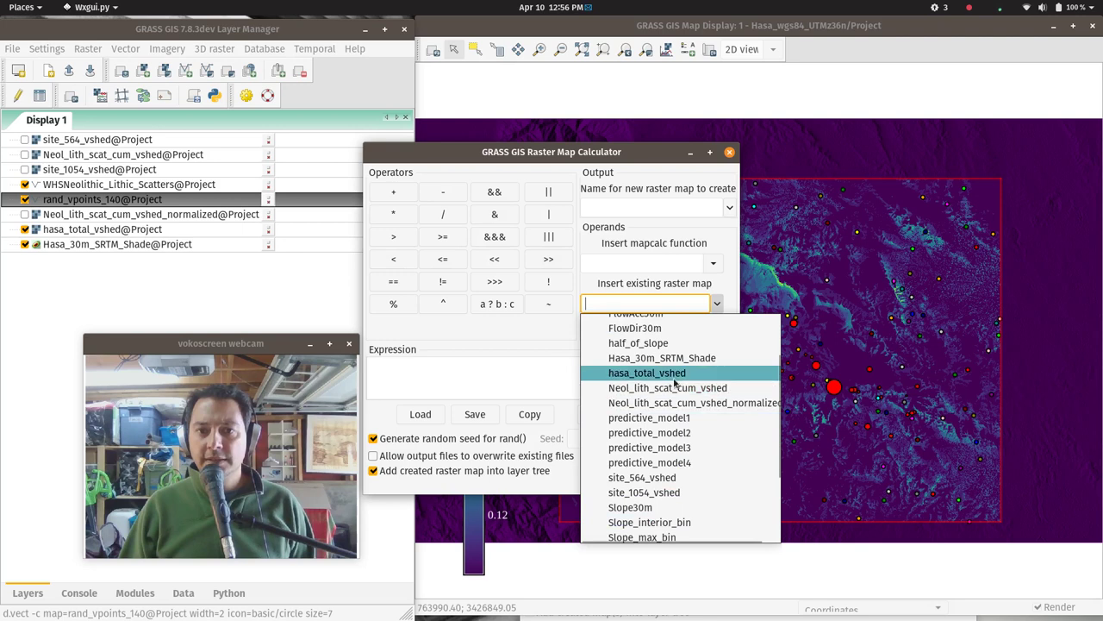
{"action": "left_click", "coordinate": [675, 379]}
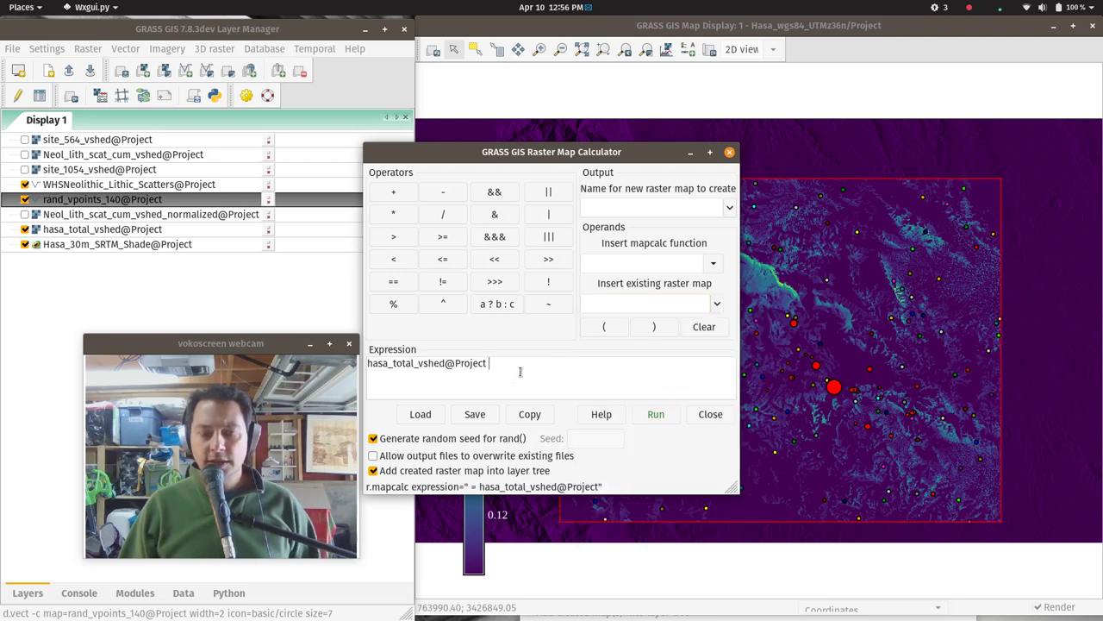
{"action": "type", "text": "/ 14"}
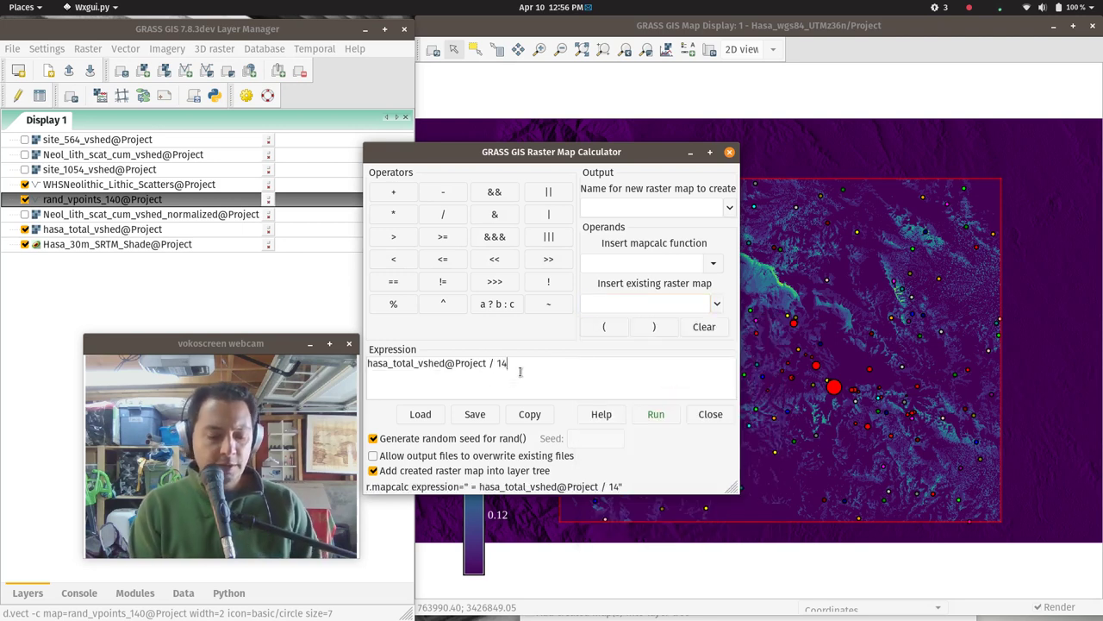
{"action": "type", "text": "0.0"}
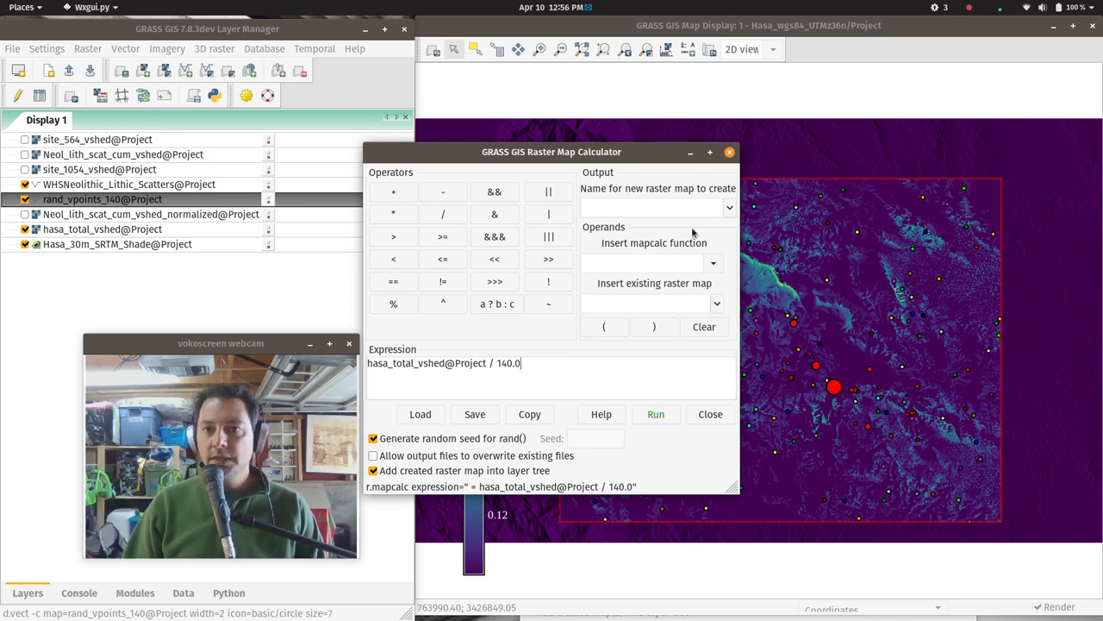
Name the output hasa_total_vshed_normalized and run the calculation.
{"action": "double_click", "coordinate": [441, 364]}
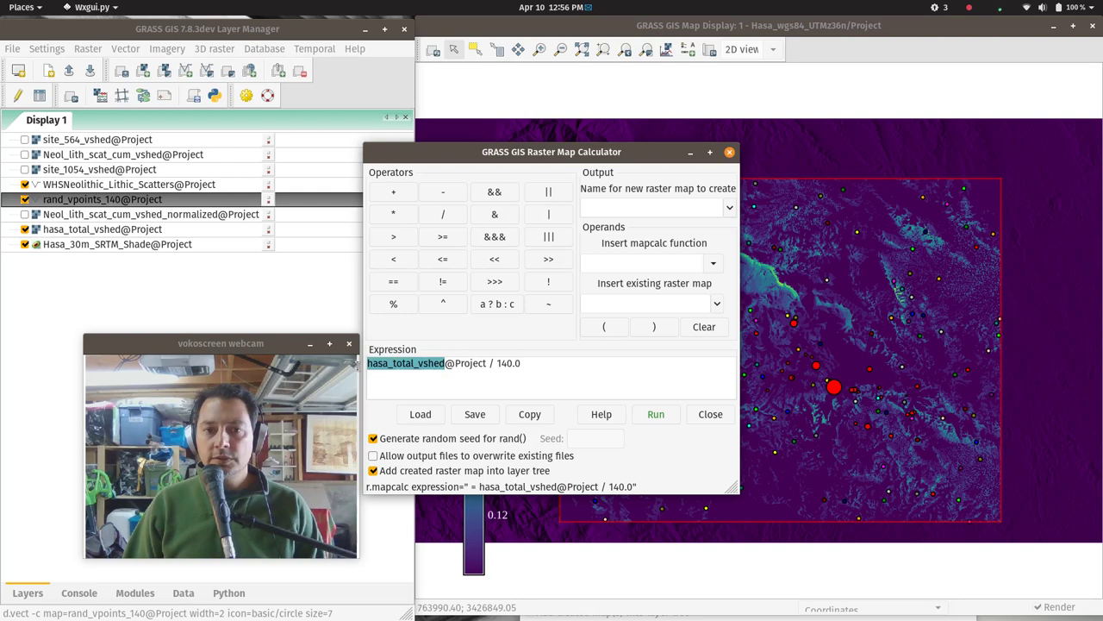
{"action": "right_click", "coordinate": [368, 363]}
{"action": "left_click", "coordinate": [400, 392]}
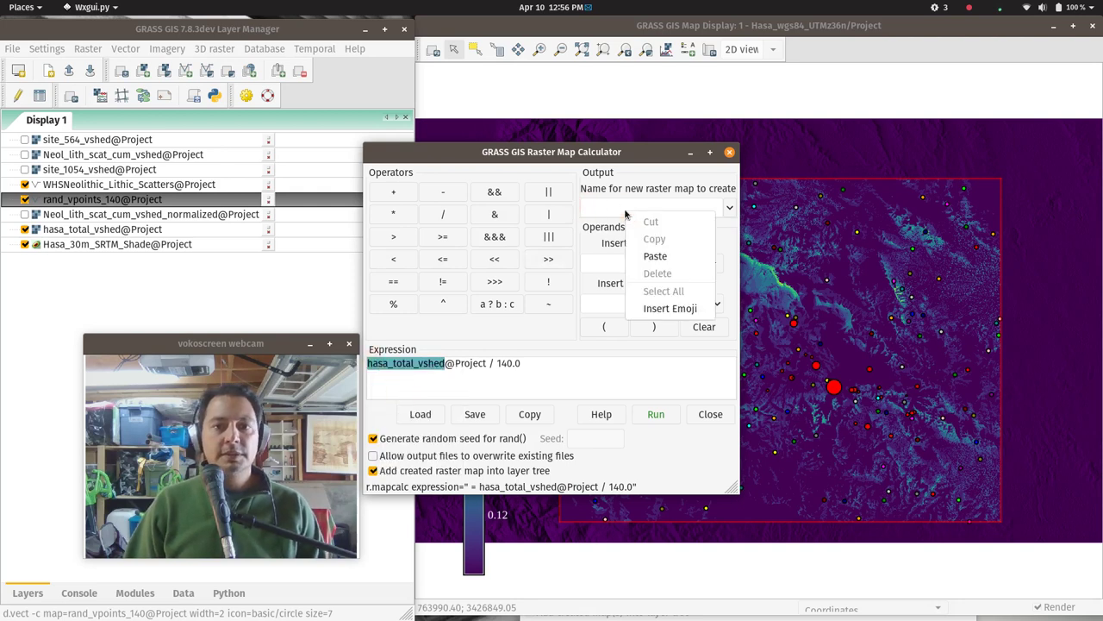
{"action": "left_click", "coordinate": [644, 256]}
{"action": "type", "text": "_total_vshed_"}
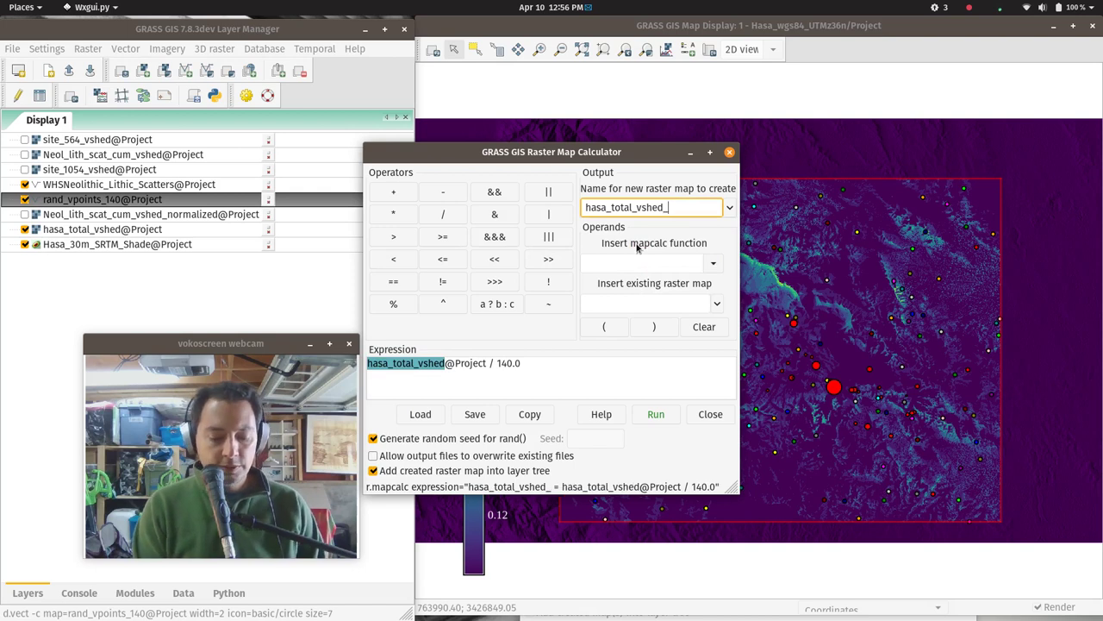
{"action": "type", "text": "normalized"}
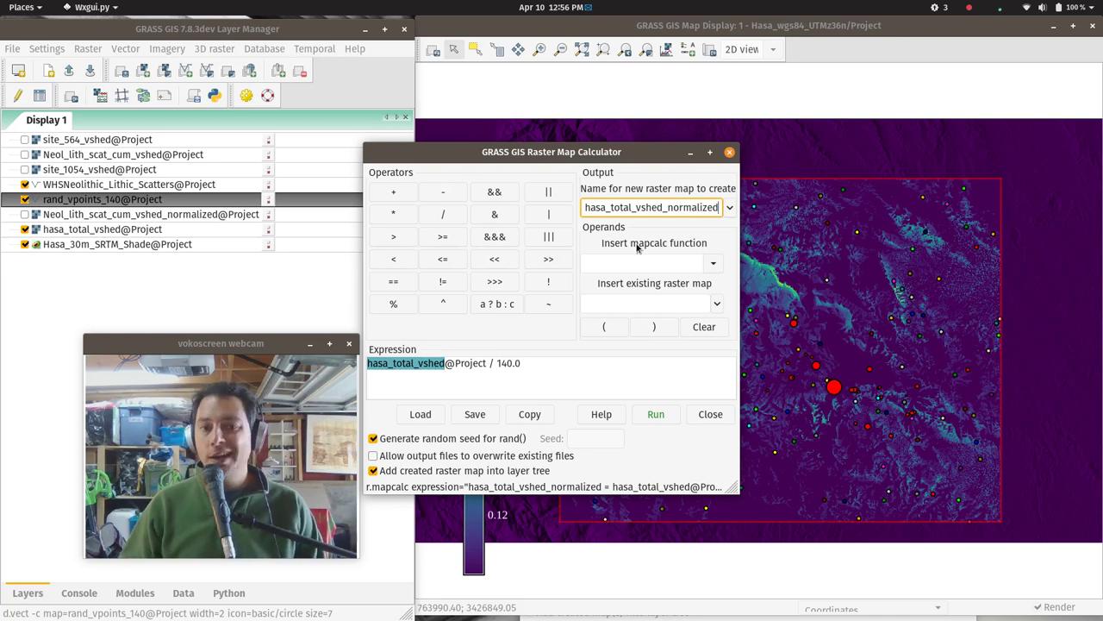
{"action": "left_click", "coordinate": [656, 415]}
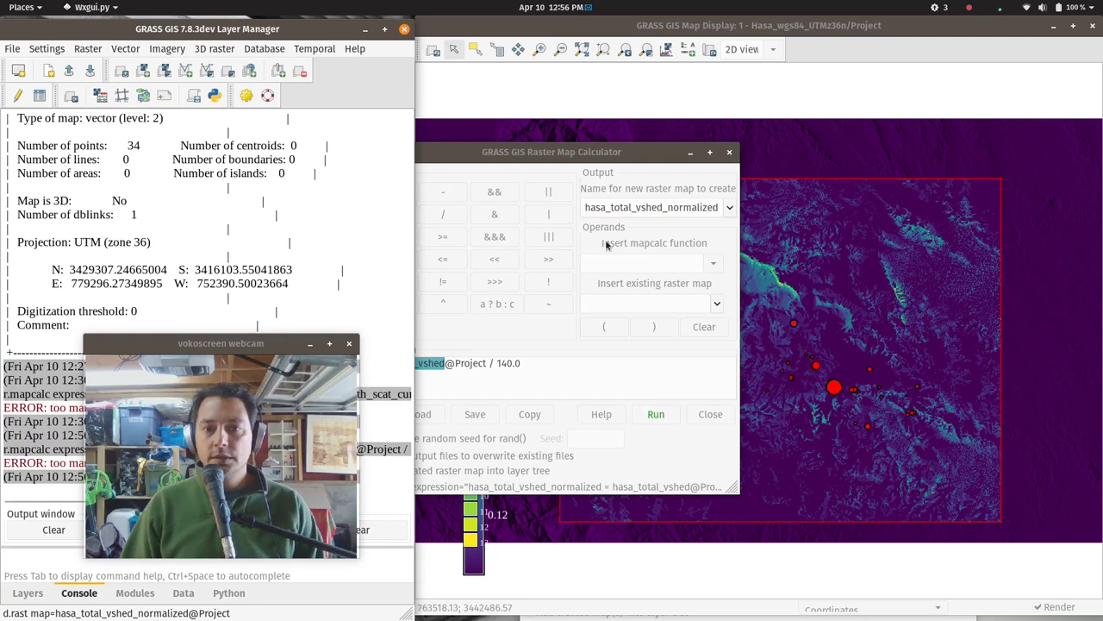
Hide hasa_total_vshed and place hasa_total_vshed_normalized just above it in the layer list.
{"action": "left_click", "coordinate": [729, 151]}
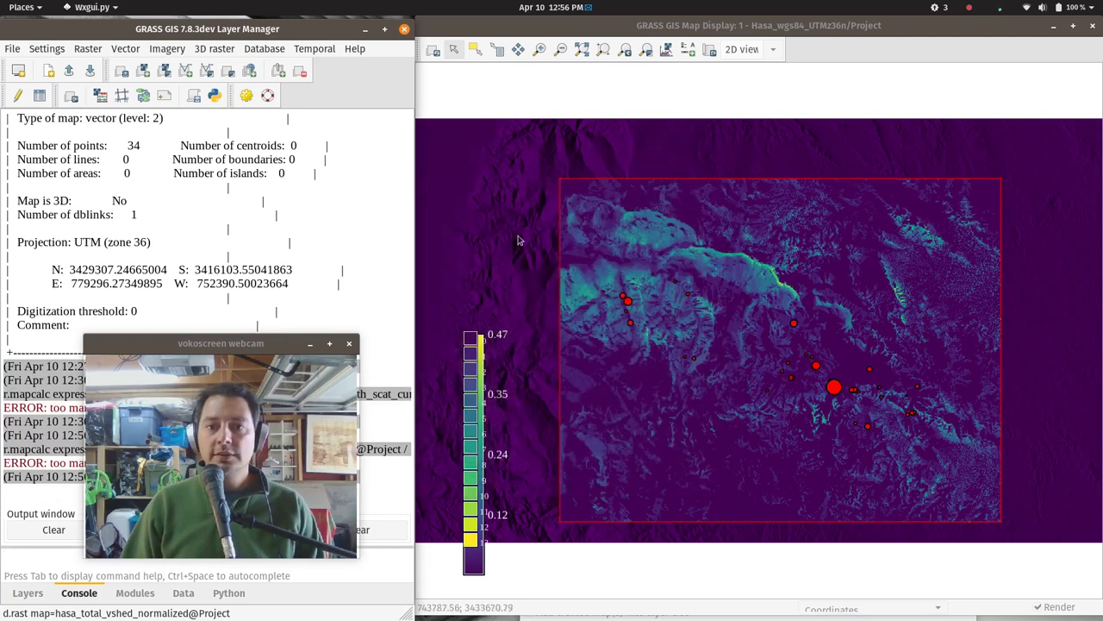
{"action": "left_click", "coordinate": [48, 598]}
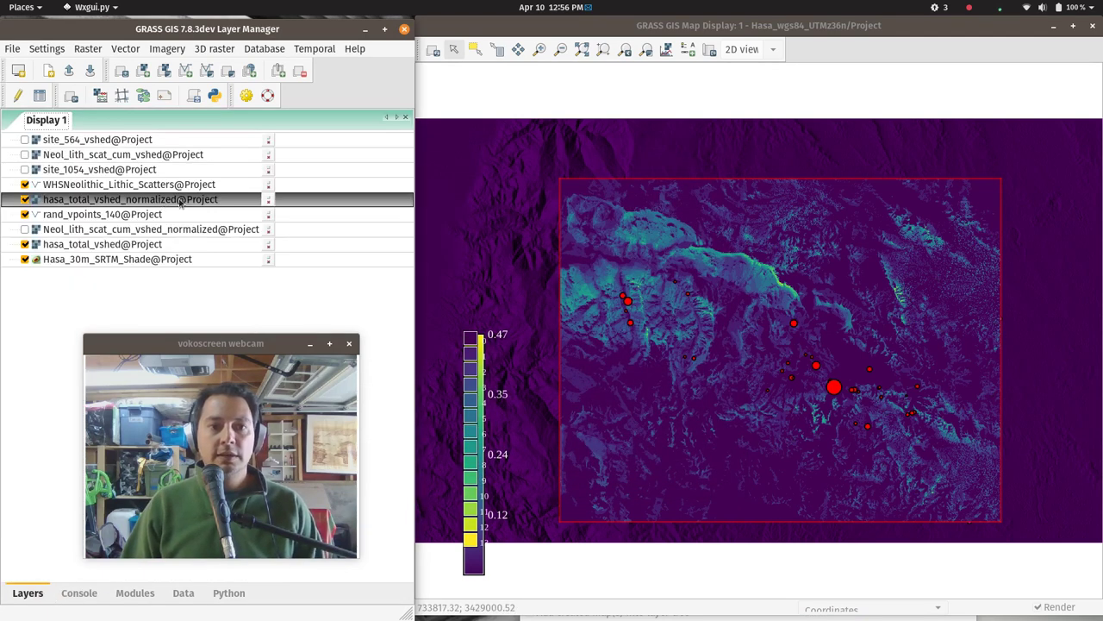
{"action": "left_click", "coordinate": [25, 245]}
{"action": "left_click_drag", "start_coordinate": [101, 199], "coordinate": [88, 247]}
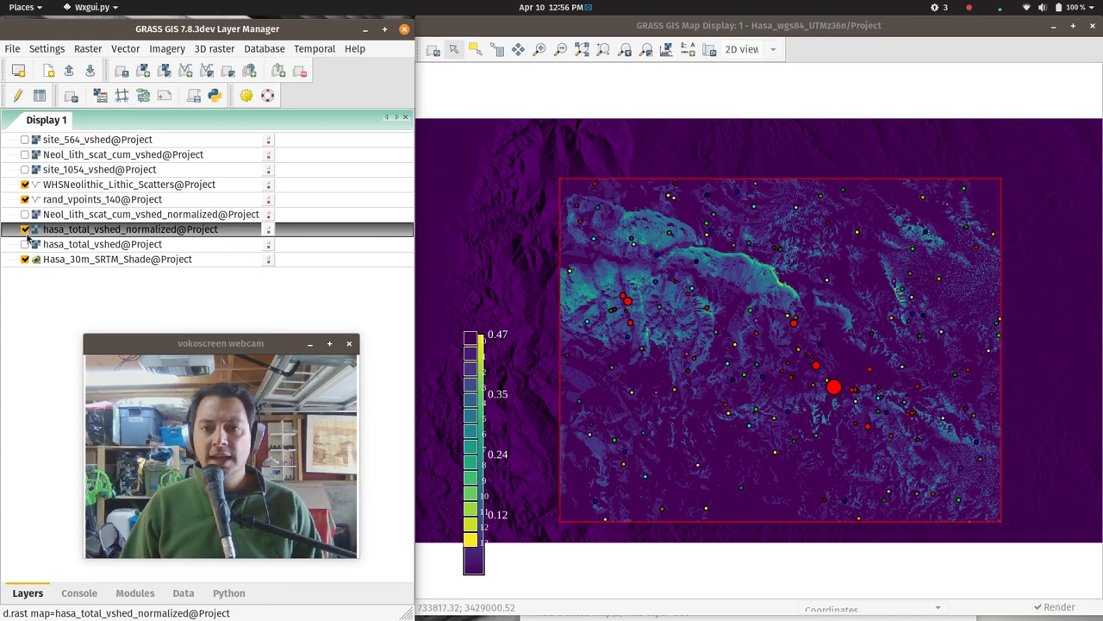
Switch the legend to Neol_lith_scat_cum_vshed_normalized and set both 0.00–0.47 legends side by side top-left.
{"action": "double_click", "coordinate": [473, 388]}
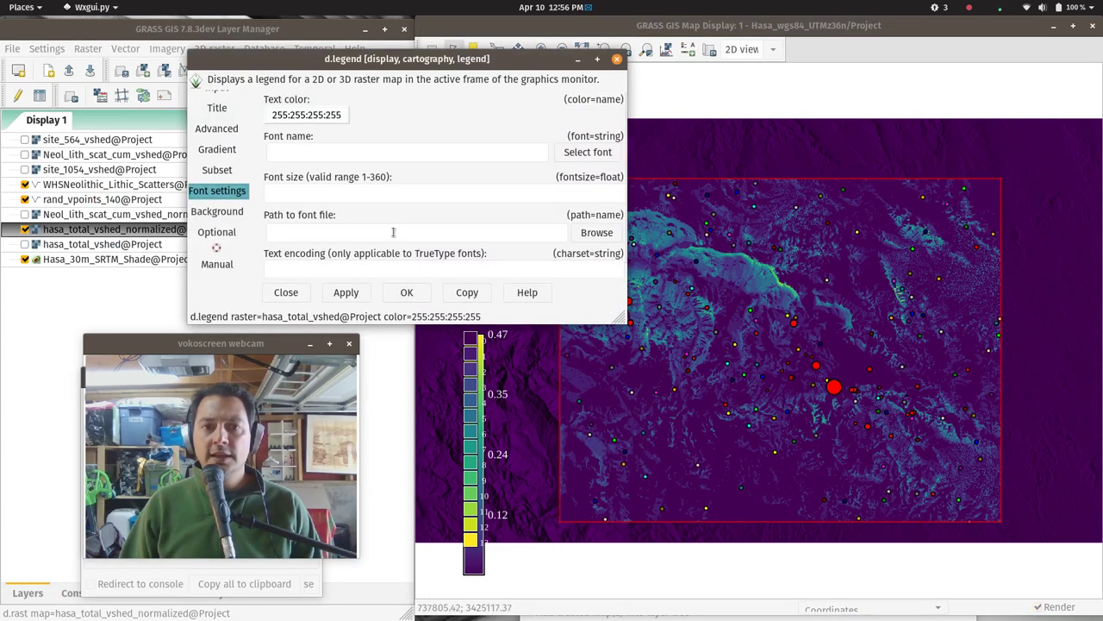
{"action": "scroll", "coordinate": [223, 121], "scroll_direction": "up", "scroll_amount": 1}
{"action": "left_click", "coordinate": [220, 105]}
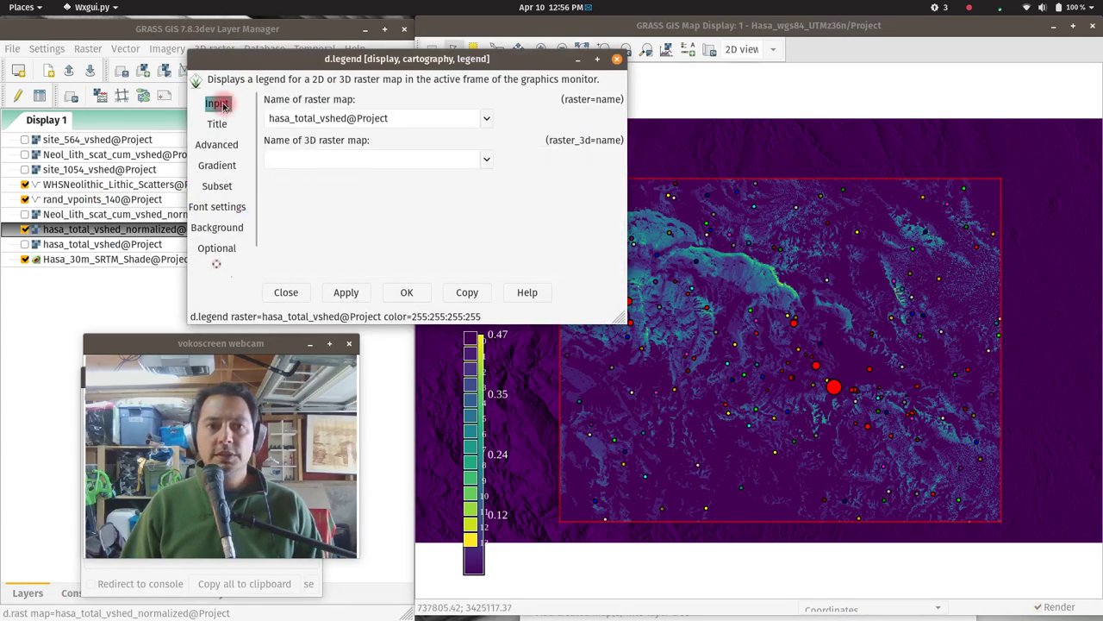
{"action": "left_click", "coordinate": [488, 119]}
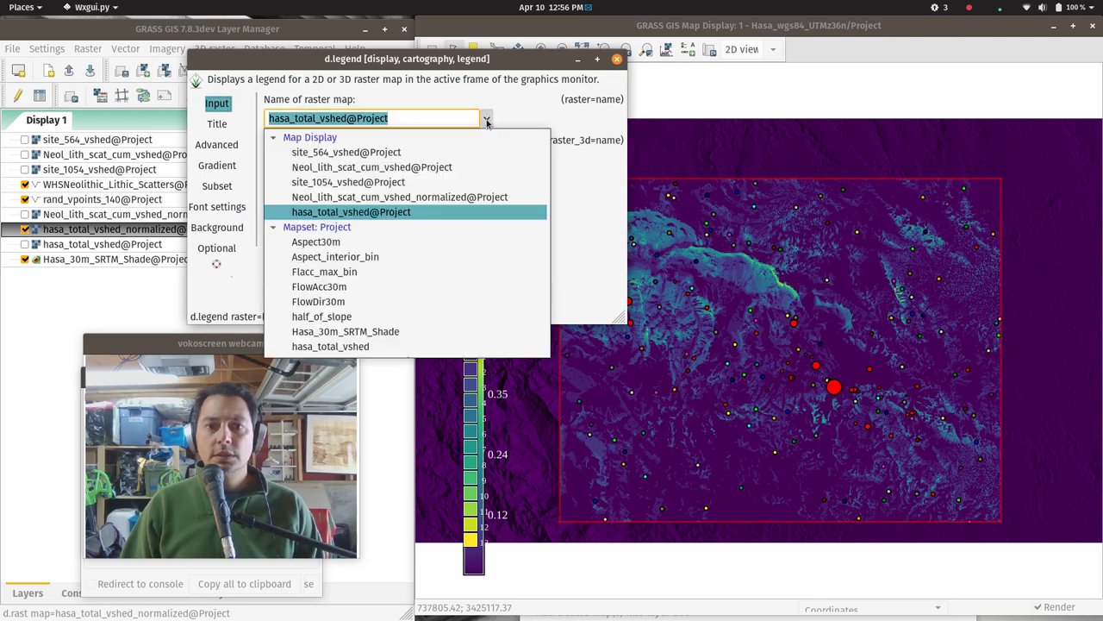
{"action": "left_click", "coordinate": [401, 204]}
{"action": "left_click", "coordinate": [412, 291]}
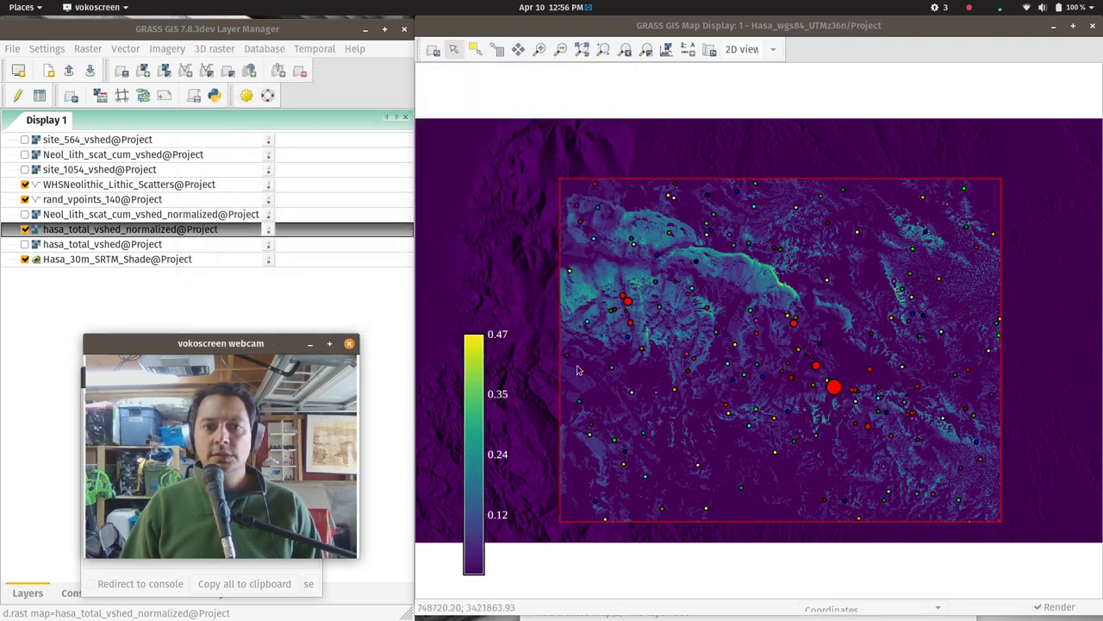
{"action": "mouse_move", "coordinate": [469, 427]}
{"action": "left_mouse_down"}
{"action": "mouse_move", "coordinate": [450, 259]}
{"action": "mouse_move", "coordinate": [455, 270]}
{"action": "left_mouse_up"}
{"action": "left_click_drag", "start_coordinate": [476, 407], "coordinate": [503, 217]}
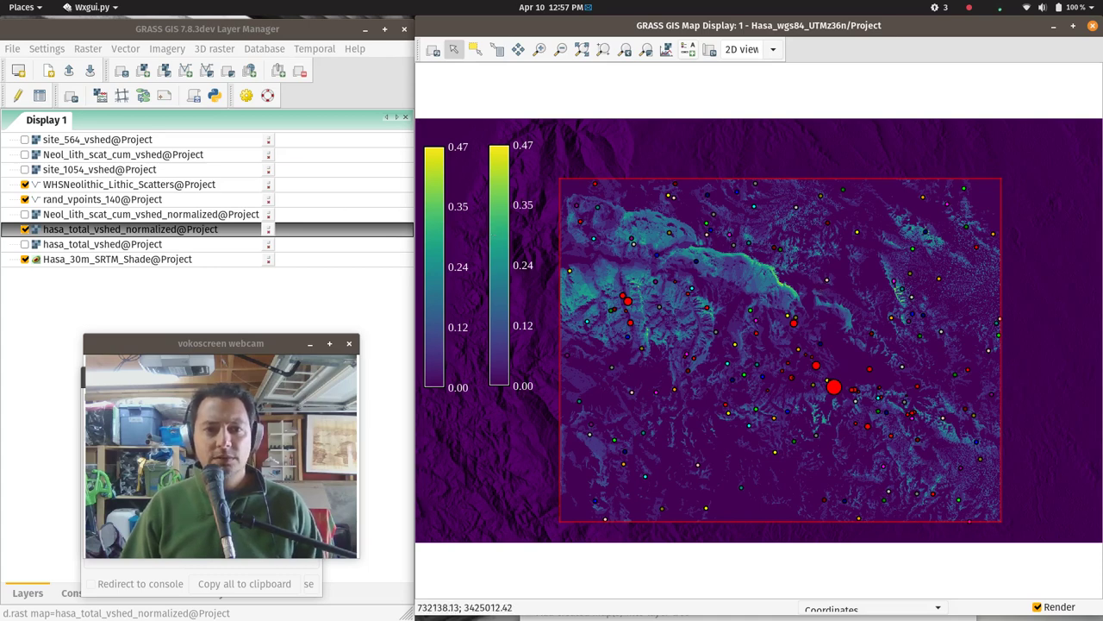
{"action": "key", "text": "super"}
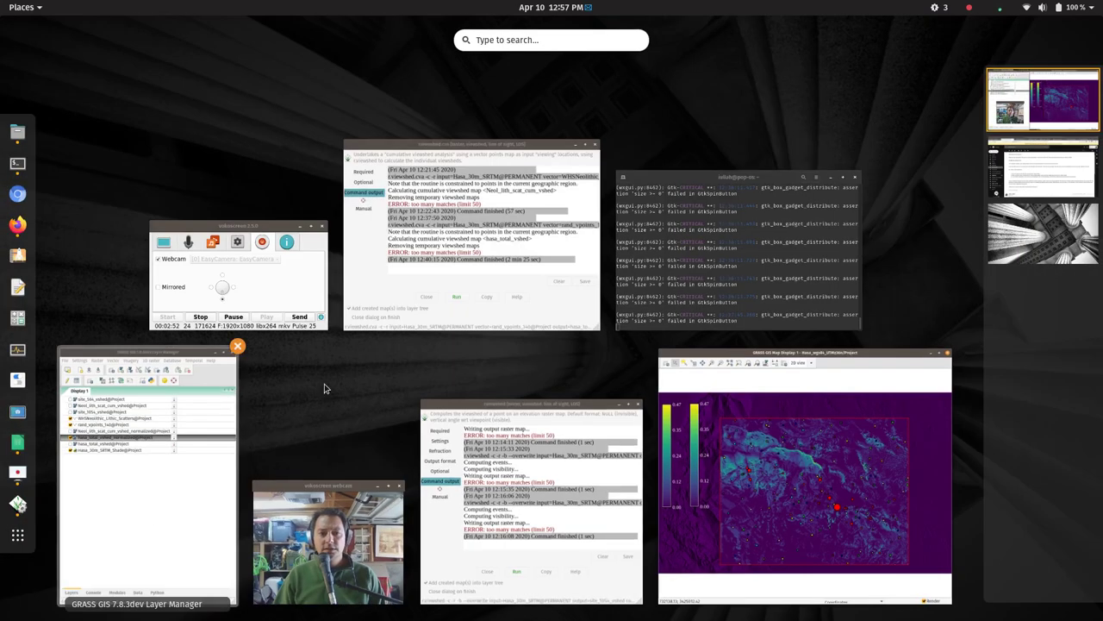
Close the r.viewshed window and toggle hasa_total_vshed_normalized off and on twice to compare legends.
{"action": "left_click", "coordinate": [562, 440]}
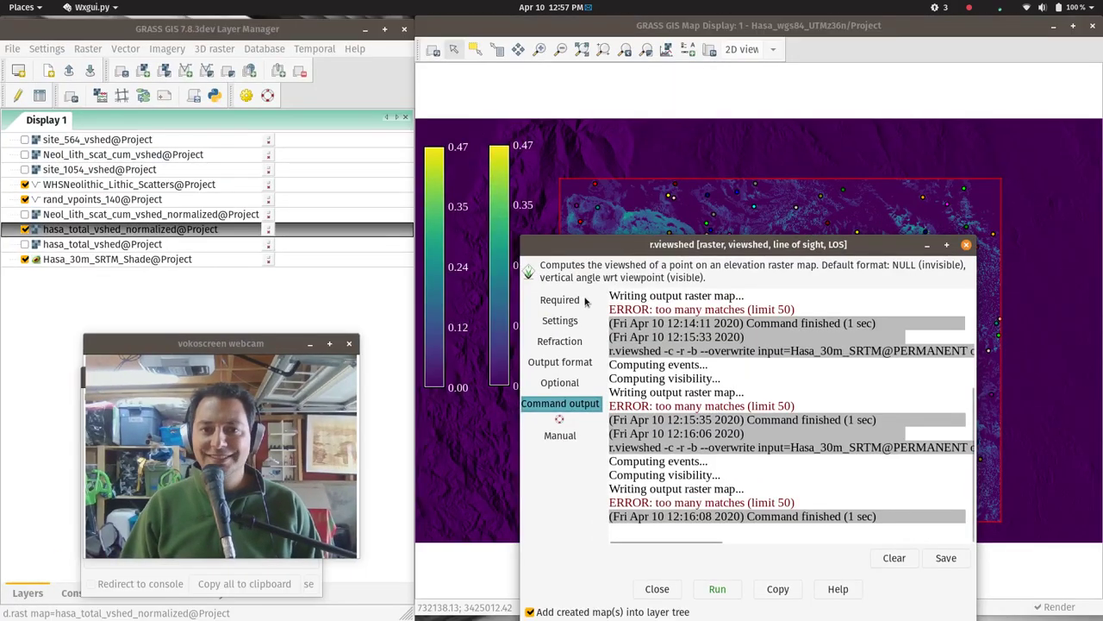
{"action": "left_click", "coordinate": [967, 244]}
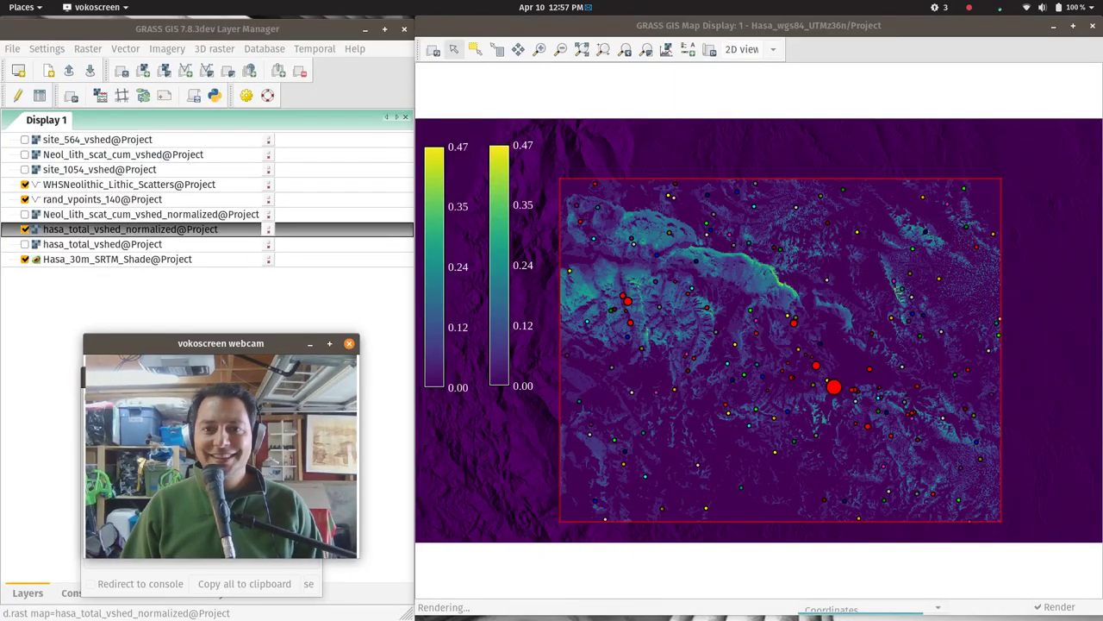
{"action": "left_click", "coordinate": [25, 230]}
{"action": "left_click", "coordinate": [26, 229]}
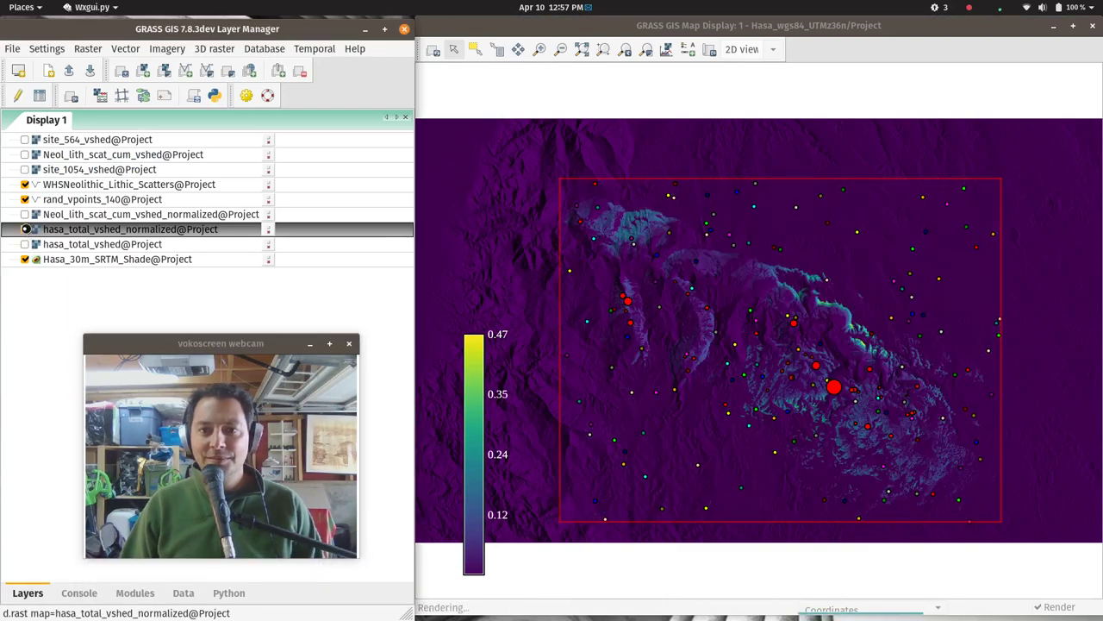
{"action": "left_click", "coordinate": [26, 229]}
{"action": "left_click", "coordinate": [26, 229]}
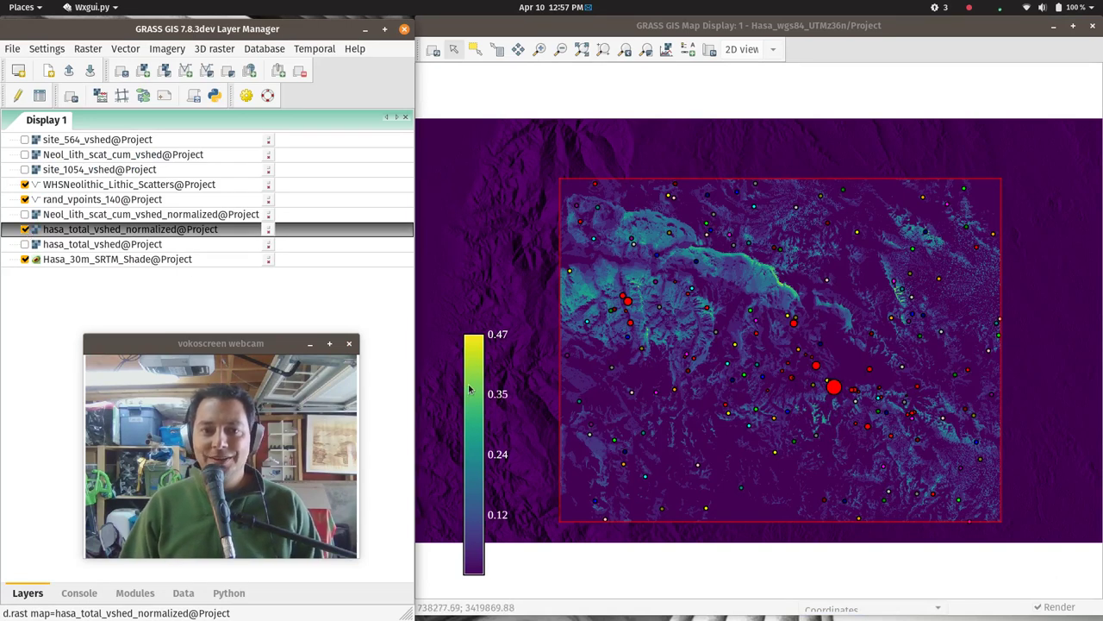
In the legend's d.legend settings, set the raster to hasa_total_vshed_normalized.
{"action": "double_click", "coordinate": [435, 364]}
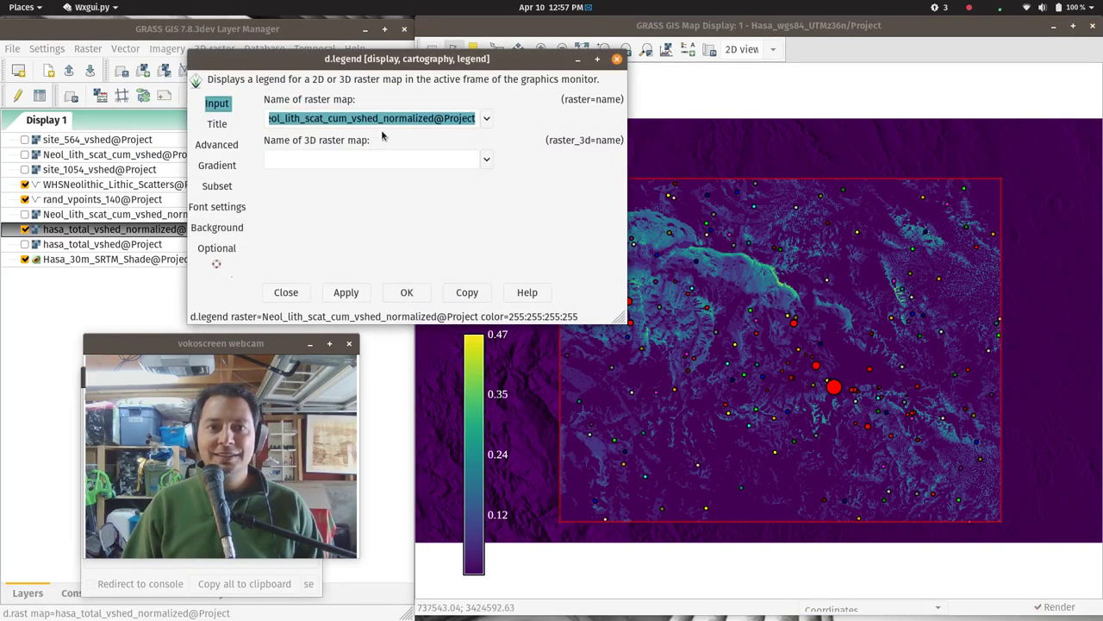
{"action": "left_click", "coordinate": [488, 122]}
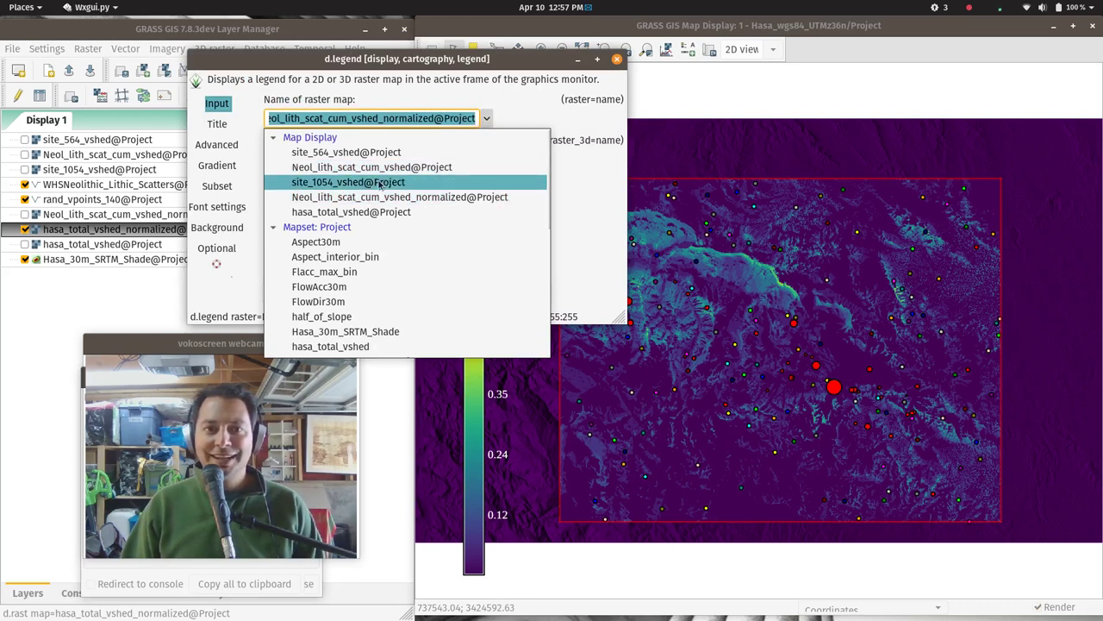
{"action": "scroll", "coordinate": [383, 221], "scroll_direction": "down", "scroll_amount": 1}
{"action": "scroll", "coordinate": [388, 216], "scroll_direction": "up", "scroll_amount": 2}
{"action": "scroll", "coordinate": [387, 215], "scroll_direction": "down", "scroll_amount": 8}
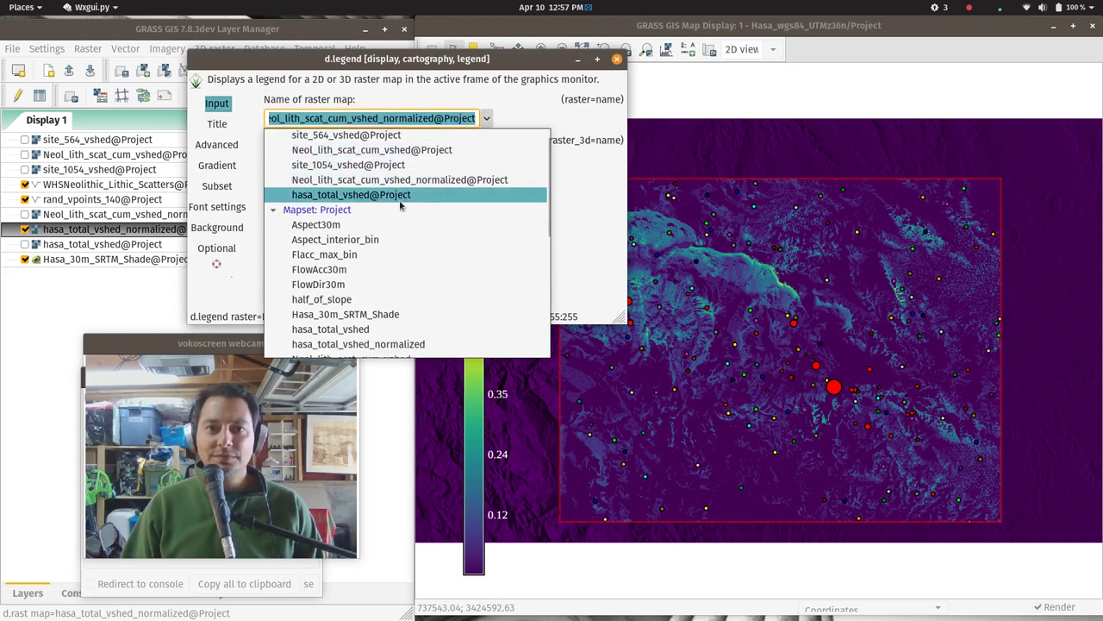
{"action": "left_click", "coordinate": [402, 258]}
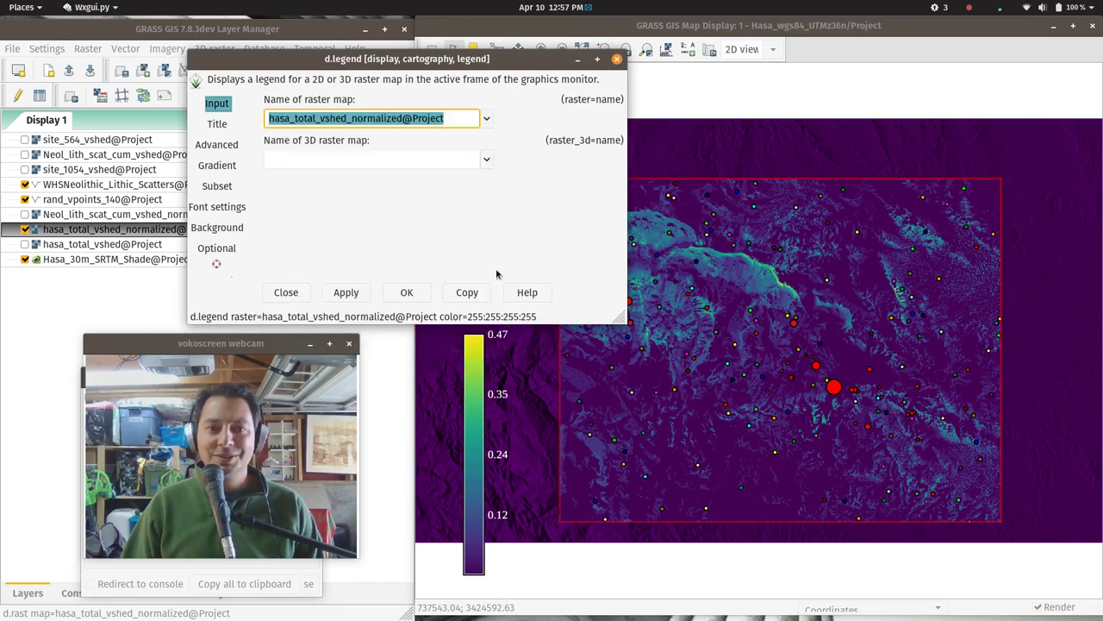
Draw the 0.000–0.093 legend and drag both legends up side by side.
{"action": "left_click", "coordinate": [420, 296]}
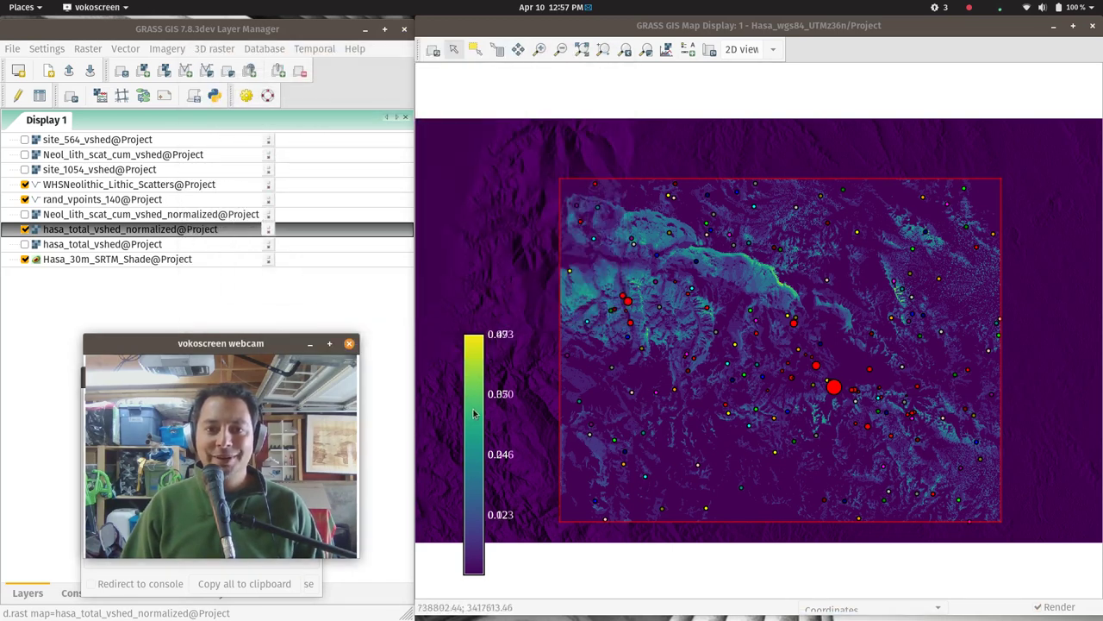
{"action": "left_click_drag", "start_coordinate": [445, 300], "coordinate": [431, 224]}
{"action": "left_click_drag", "start_coordinate": [483, 429], "coordinate": [447, 407]}
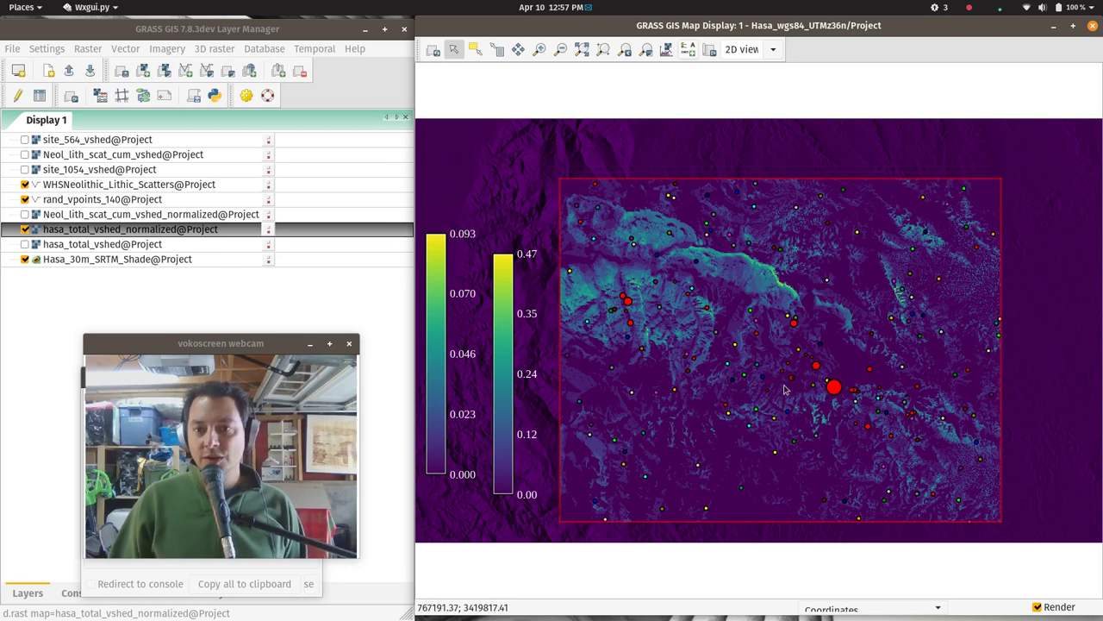
{"action": "left_click", "coordinate": [26, 231]}
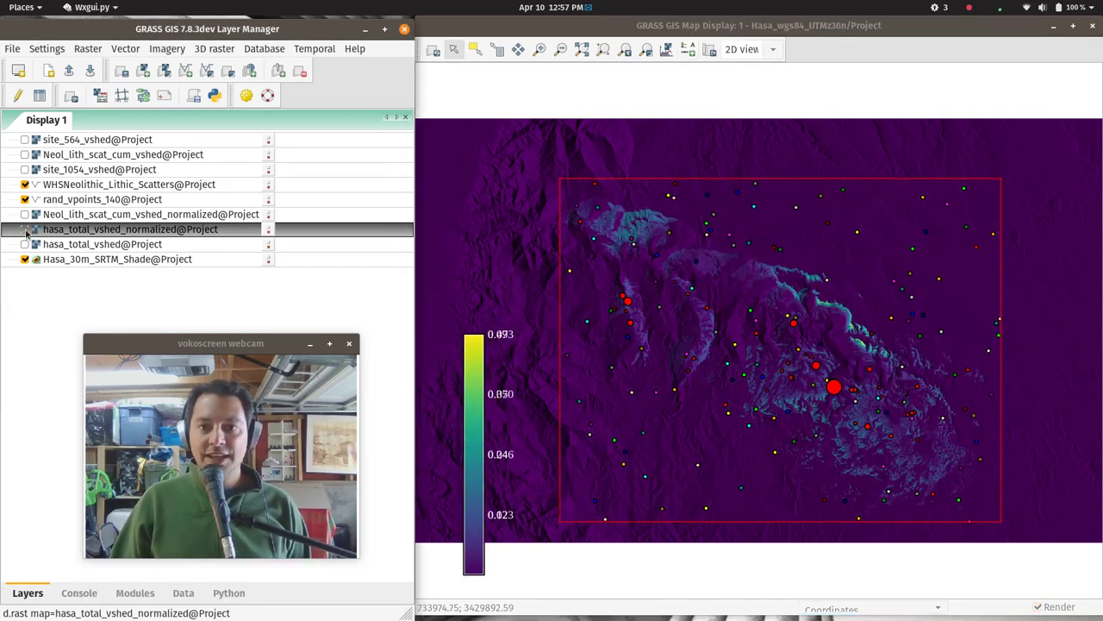
{"action": "left_click", "coordinate": [25, 229]}
{"action": "left_click", "coordinate": [25, 229]}
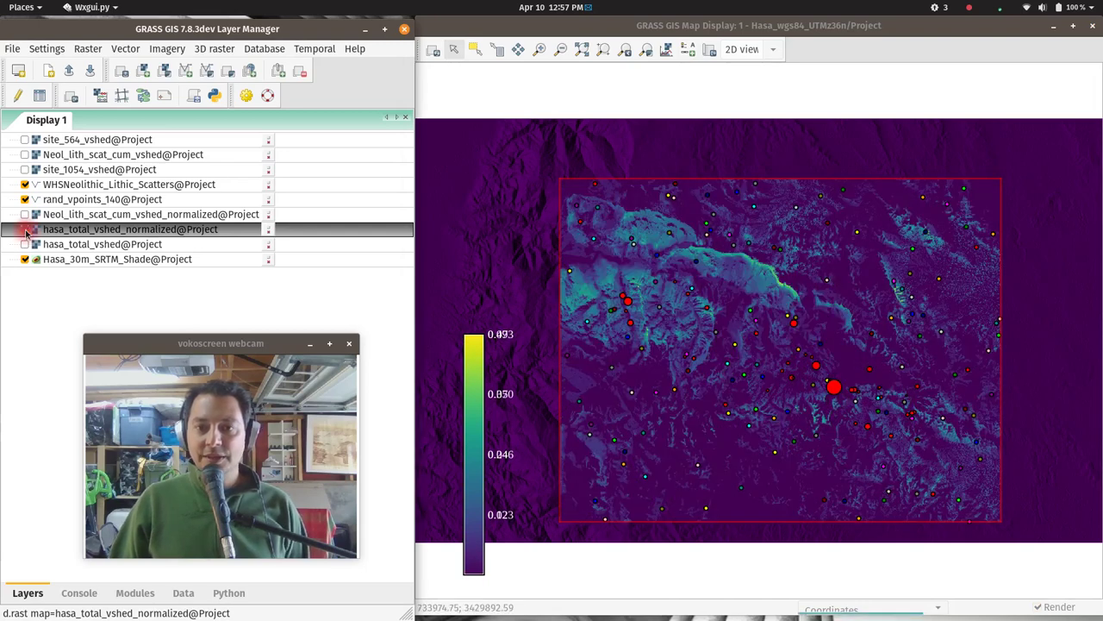
{"action": "left_click", "coordinate": [25, 229]}
{"action": "left_click", "coordinate": [25, 229]}
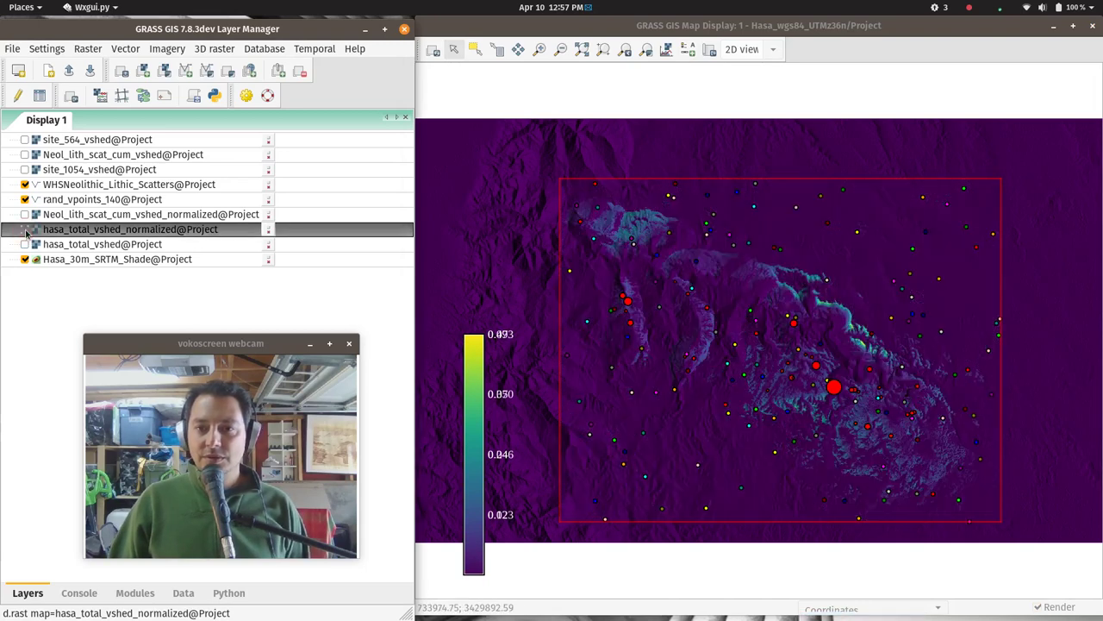
{"action": "left_click", "coordinate": [25, 230]}
{"action": "left_click", "coordinate": [25, 229]}
{"action": "left_click", "coordinate": [25, 229]}
{"action": "left_click", "coordinate": [25, 229]}
{"action": "left_click", "coordinate": [25, 229]}
{"action": "left_click", "coordinate": [25, 230]}
{"action": "left_click", "coordinate": [25, 230]}
{"action": "left_click", "coordinate": [25, 229]}
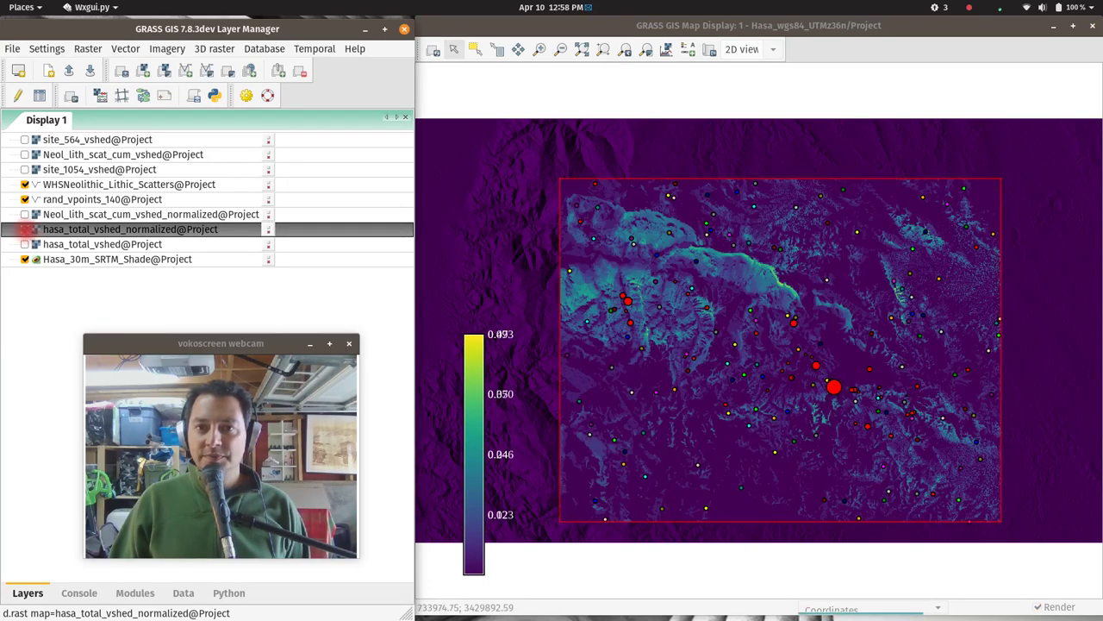
{"action": "left_click", "coordinate": [25, 229]}
{"action": "left_click", "coordinate": [25, 229]}
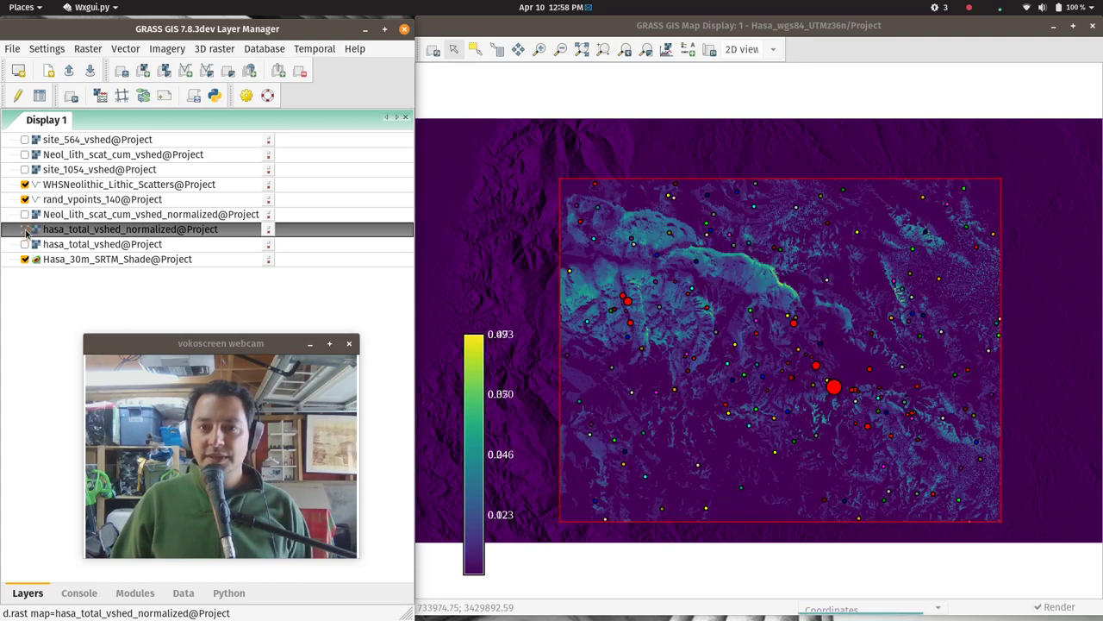
{"action": "left_click", "coordinate": [25, 229]}
{"action": "left_click", "coordinate": [25, 229]}
{"action": "left_click", "coordinate": [25, 229]}
{"action": "left_click", "coordinate": [25, 229]}
{"action": "left_click", "coordinate": [25, 229]}
{"action": "left_click", "coordinate": [25, 230]}
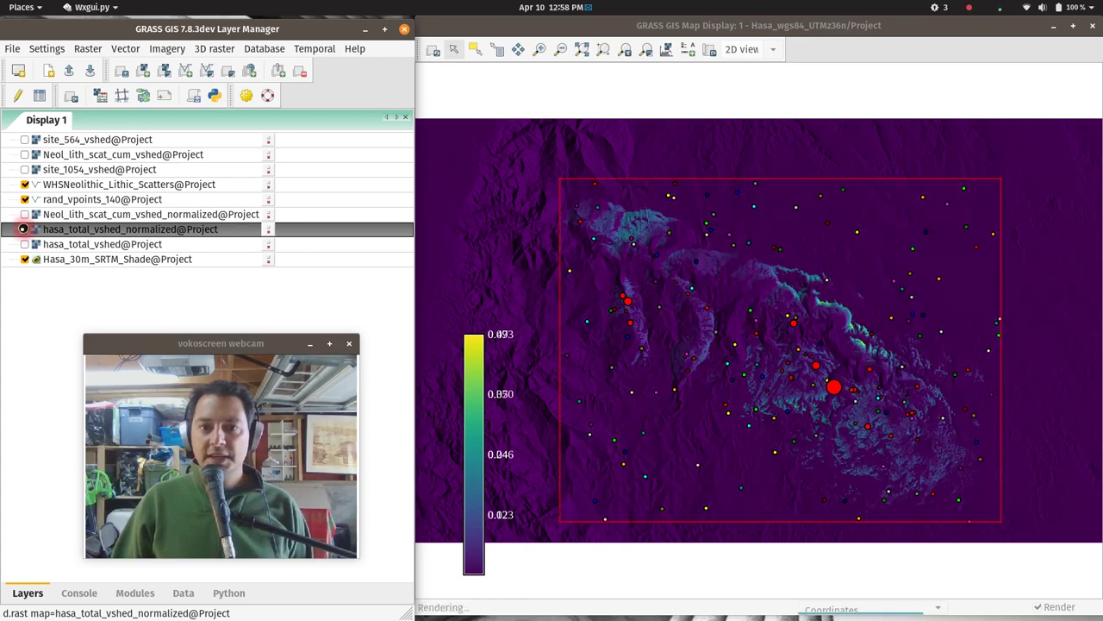
{"action": "left_click", "coordinate": [25, 230]}
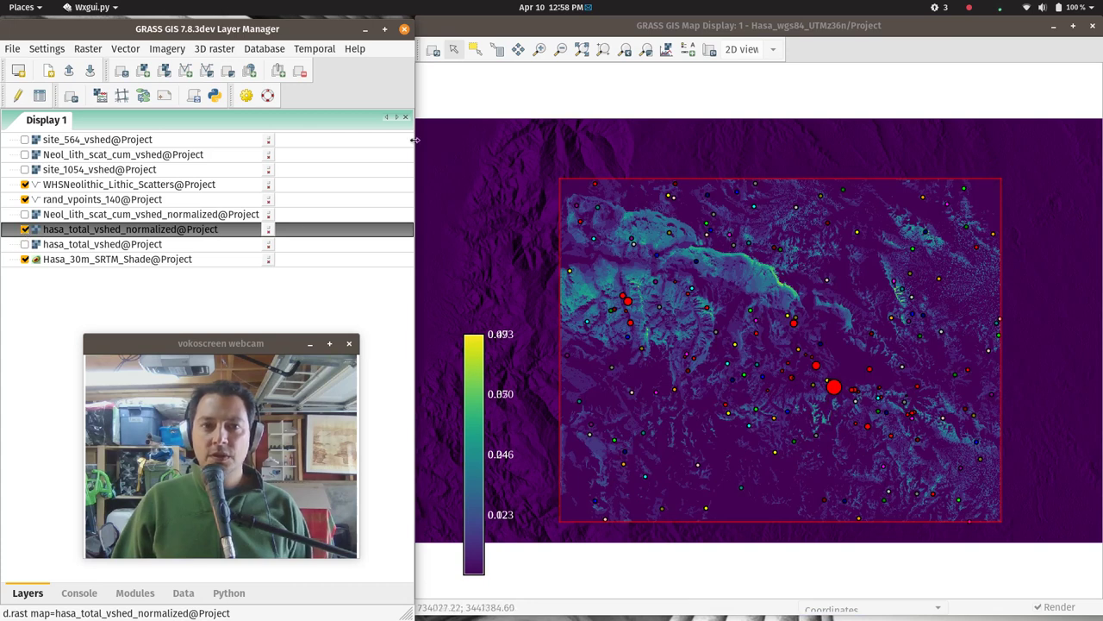
{"action": "left_click", "coordinate": [497, 49]}
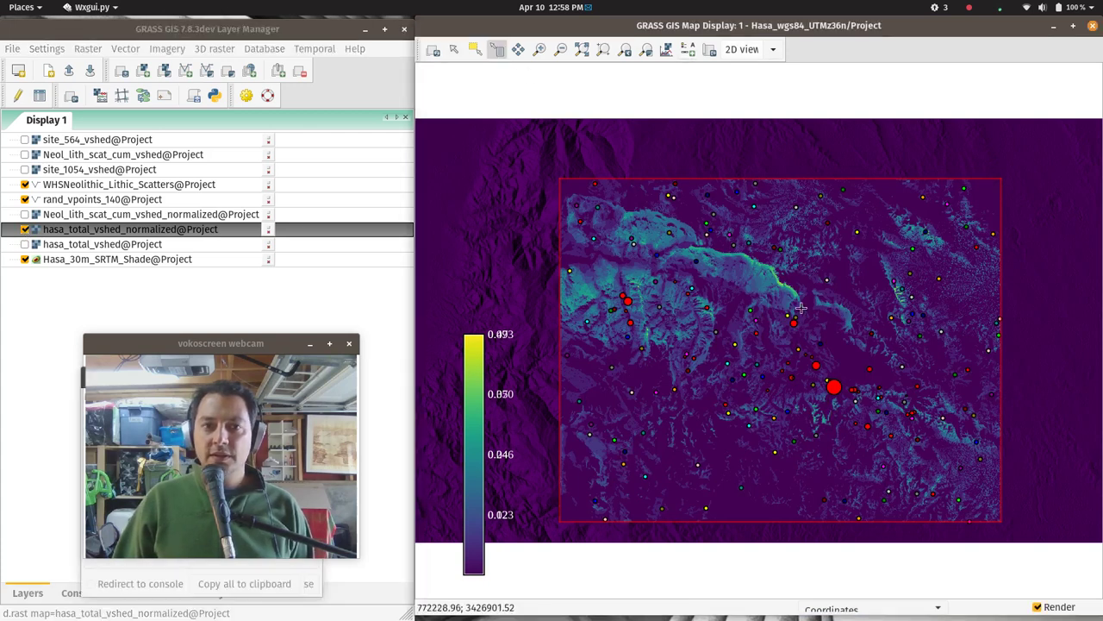
Select Neol_lith_scat_cum_vshed_normalized with the total viewshed layer, zoom in, and query a ridge spot.
{"action": "left_click", "coordinate": [138, 215], "text": "ctrl"}
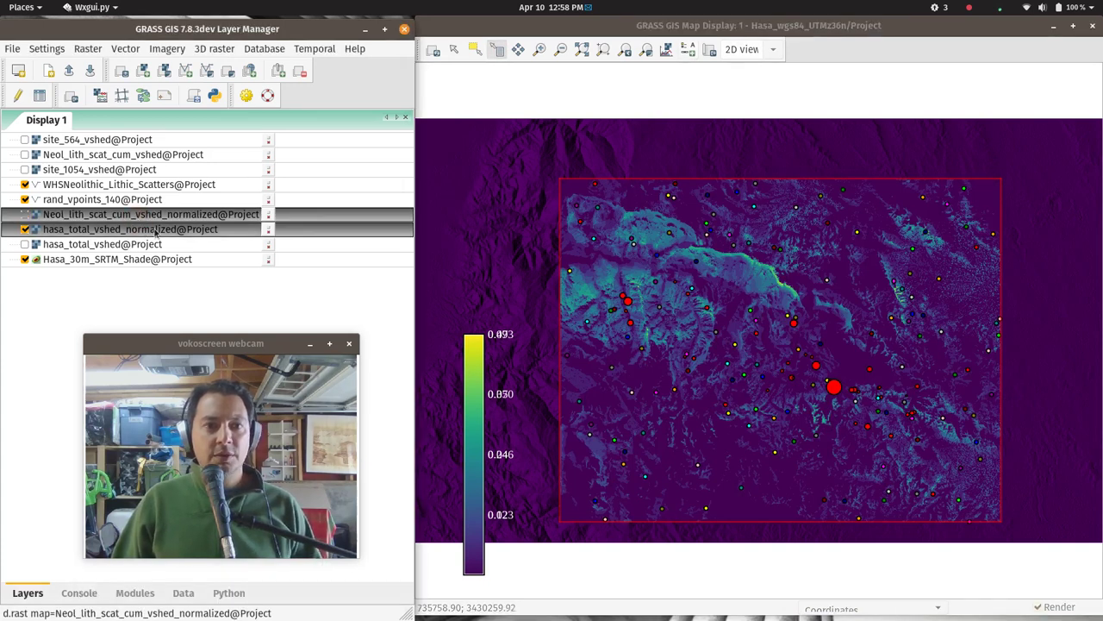
{"action": "left_click", "coordinate": [497, 49]}
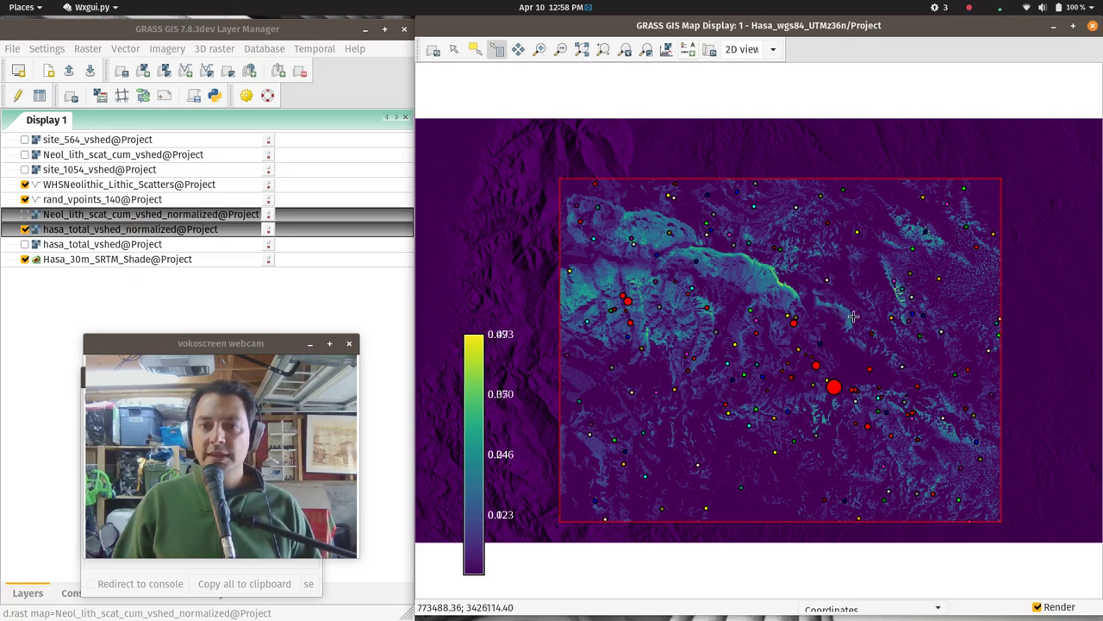
{"action": "scroll", "coordinate": [849, 314], "scroll_direction": "up", "scroll_amount": 3}
{"action": "left_click", "coordinate": [815, 267]}
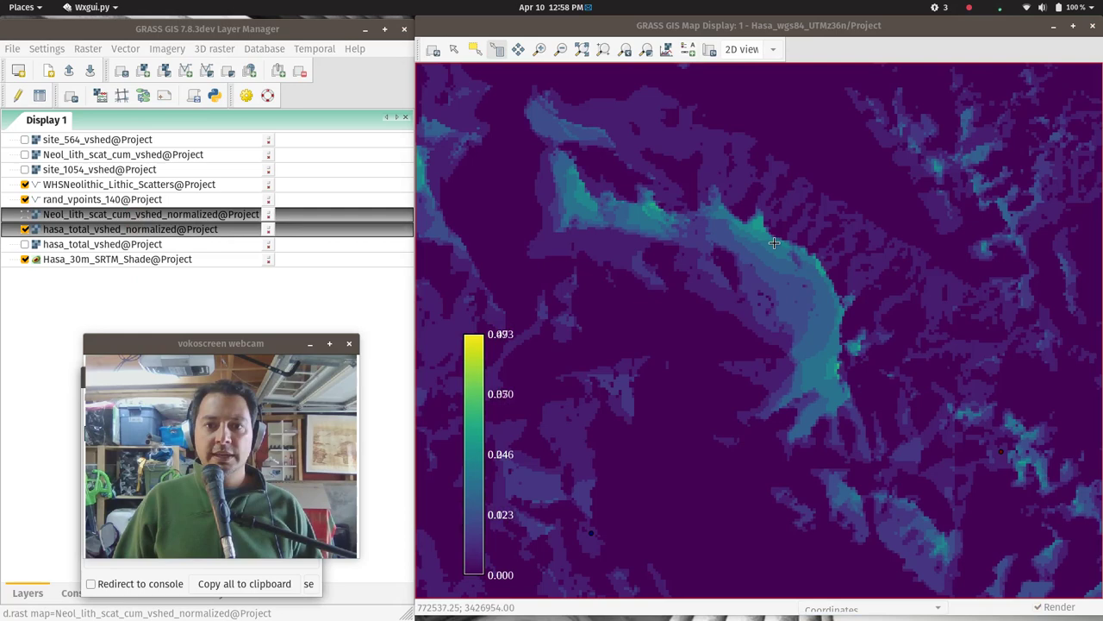
Bring the map display forward and move it to uncover the query results window.
{"action": "key", "text": "super"}
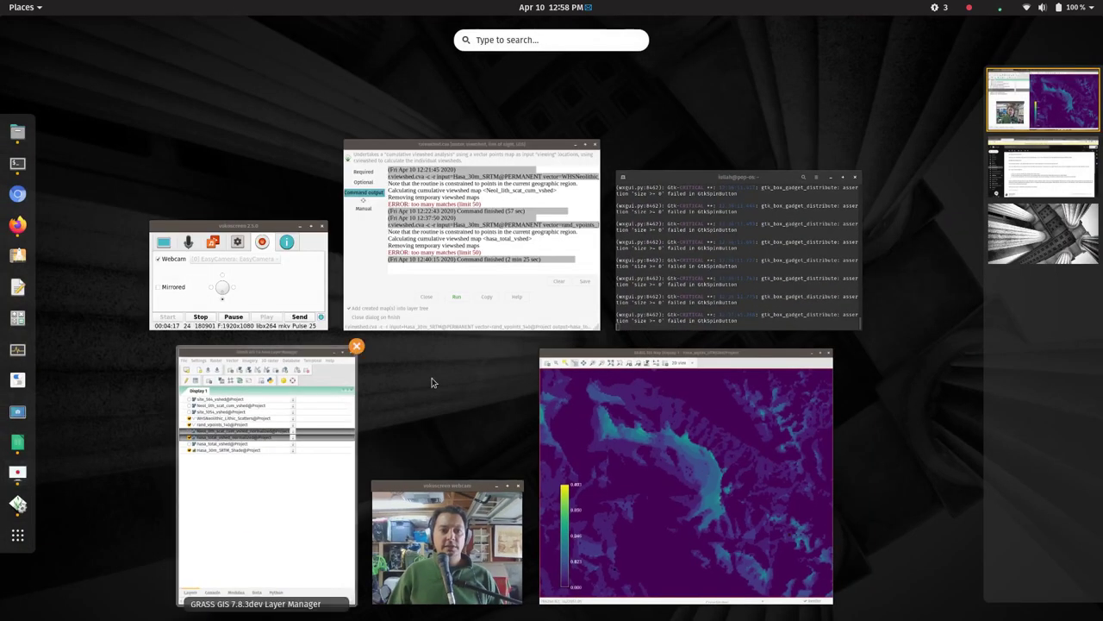
{"action": "mouse_move", "coordinate": [449, 535]}
{"action": "left_mouse_down"}
{"action": "mouse_move", "coordinate": [414, 522]}
{"action": "mouse_move", "coordinate": [409, 536]}
{"action": "mouse_move", "coordinate": [448, 526]}
{"action": "left_mouse_up"}
{"action": "left_click", "coordinate": [639, 385]}
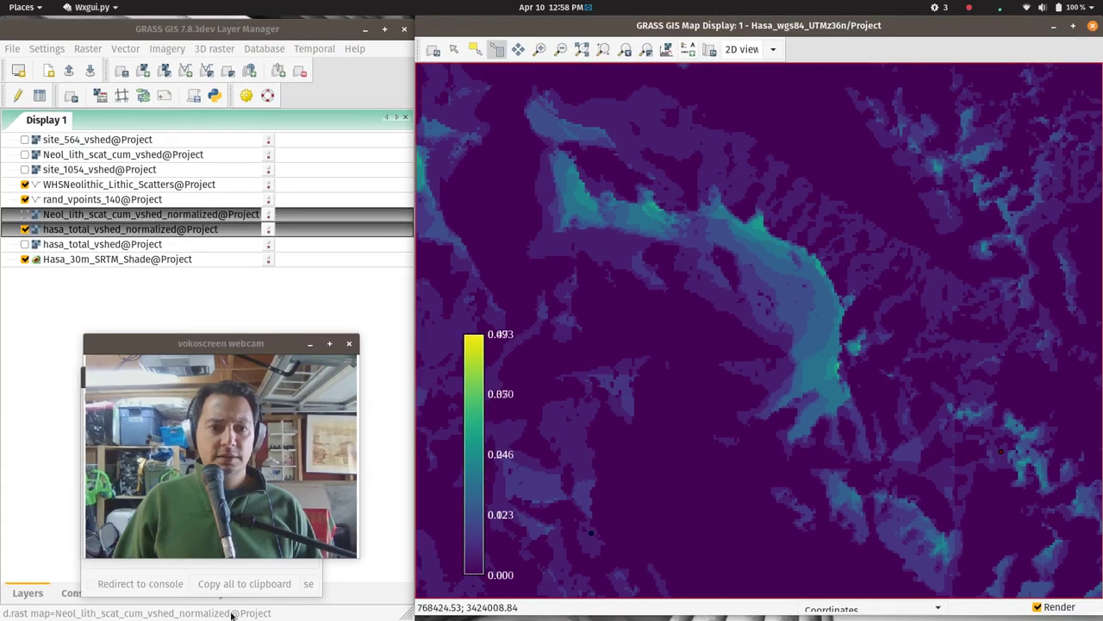
{"action": "left_click_drag", "start_coordinate": [197, 344], "coordinate": [190, 100]}
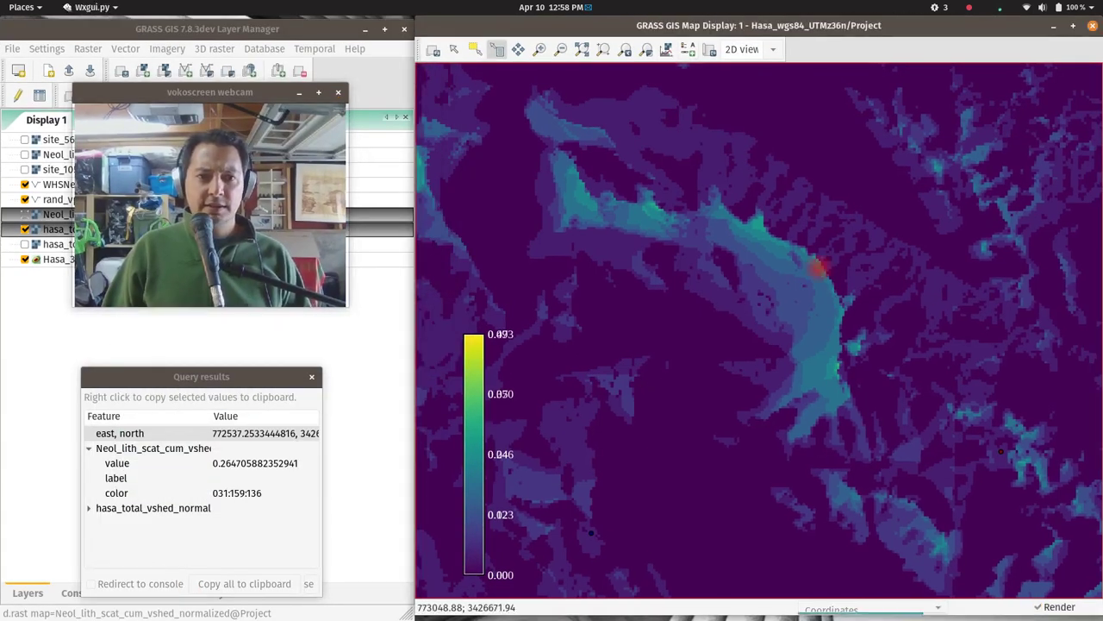
Query the bright ridge and expand the hasa_total_vshed_normalized values in the results.
{"action": "left_click", "coordinate": [762, 290]}
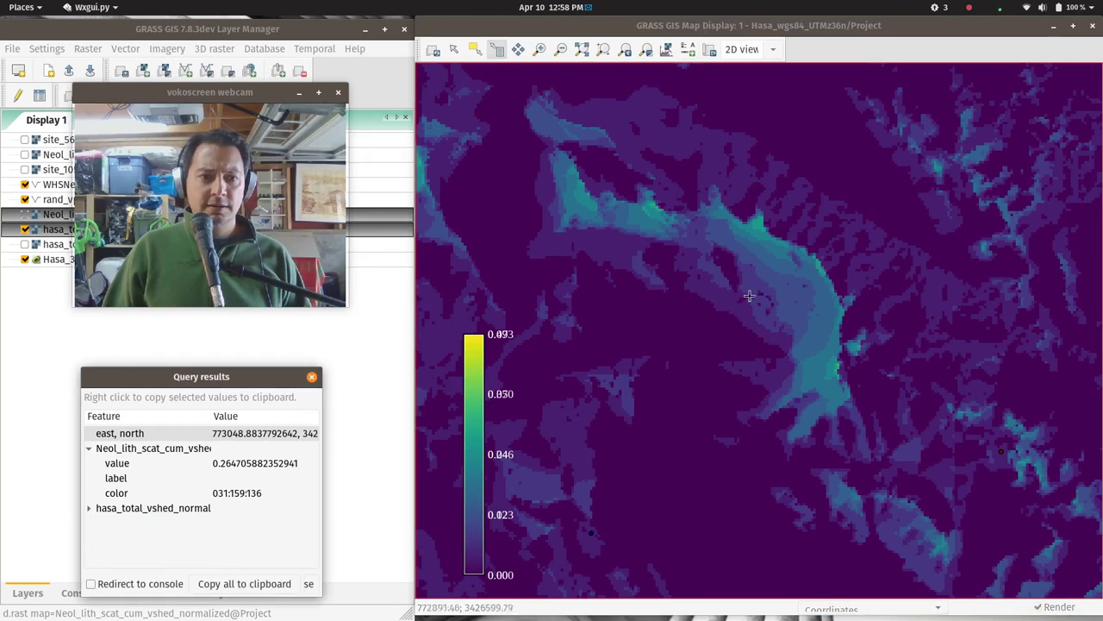
{"action": "left_click", "coordinate": [89, 509]}
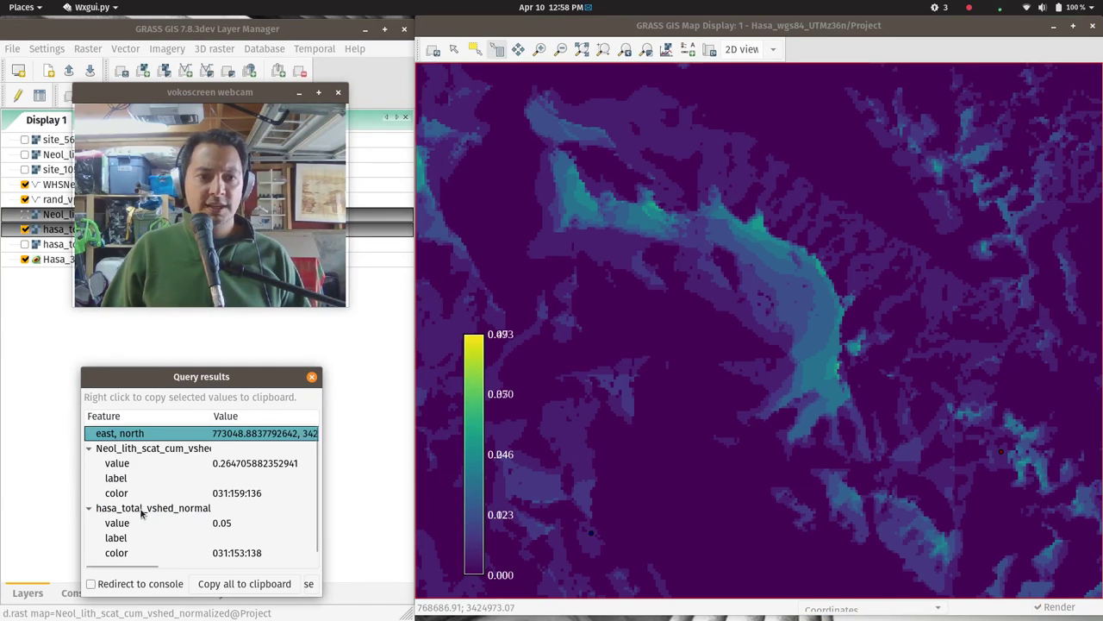
{"action": "scroll", "coordinate": [198, 510], "scroll_direction": "down", "scroll_amount": 1}
{"action": "scroll", "coordinate": [198, 510], "scroll_direction": "up", "scroll_amount": 1}
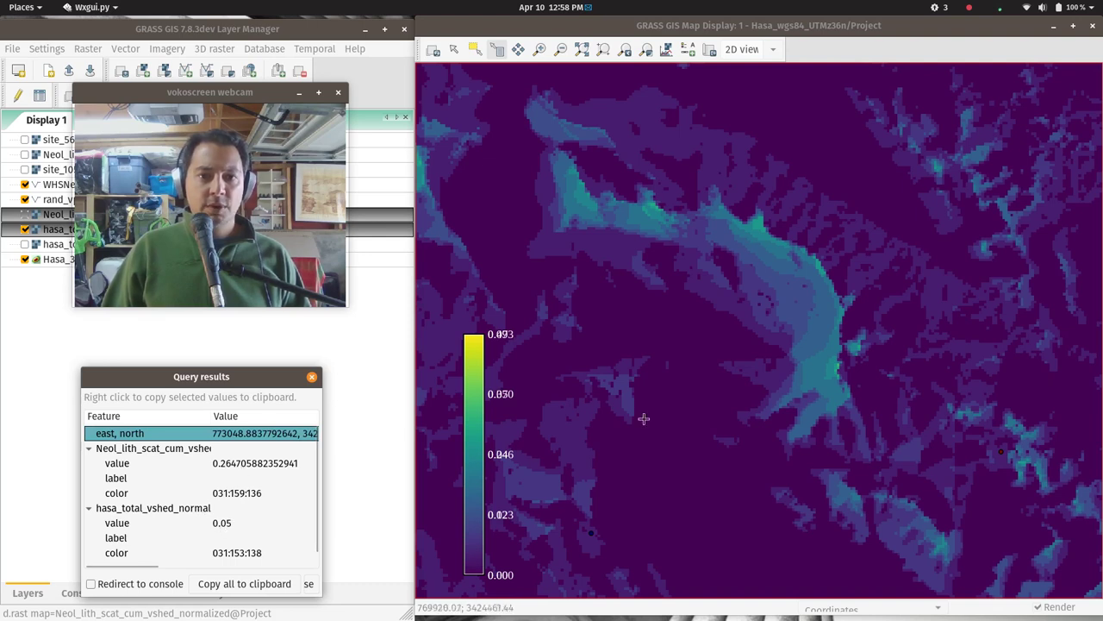
Query seven more points along the ridge and one just off it.
{"action": "left_click", "coordinate": [761, 235]}
{"action": "left_click", "coordinate": [783, 247]}
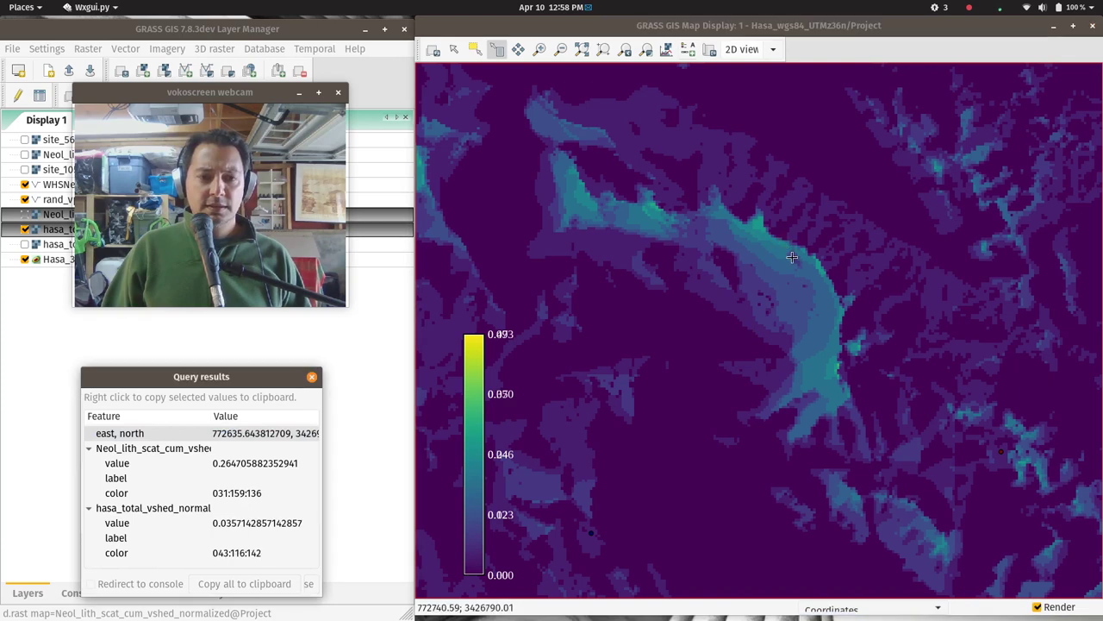
{"action": "left_click", "coordinate": [837, 295]}
{"action": "left_click", "coordinate": [724, 220]}
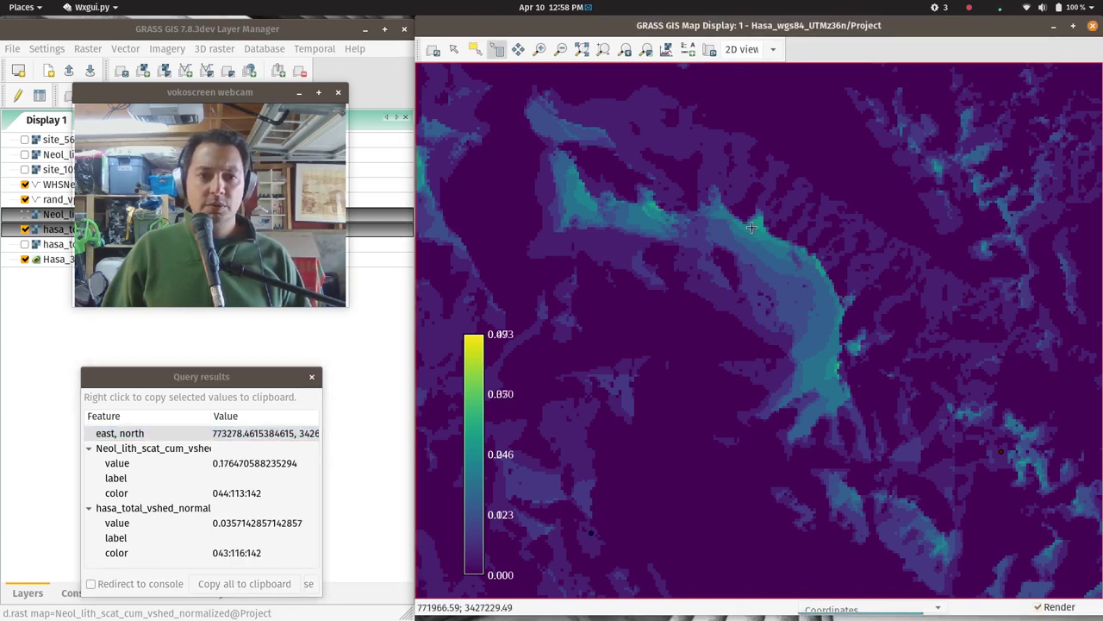
{"action": "left_click", "coordinate": [755, 228]}
{"action": "left_click", "coordinate": [797, 247]}
{"action": "left_click", "coordinate": [816, 270]}
{"action": "left_click", "coordinate": [826, 299]}
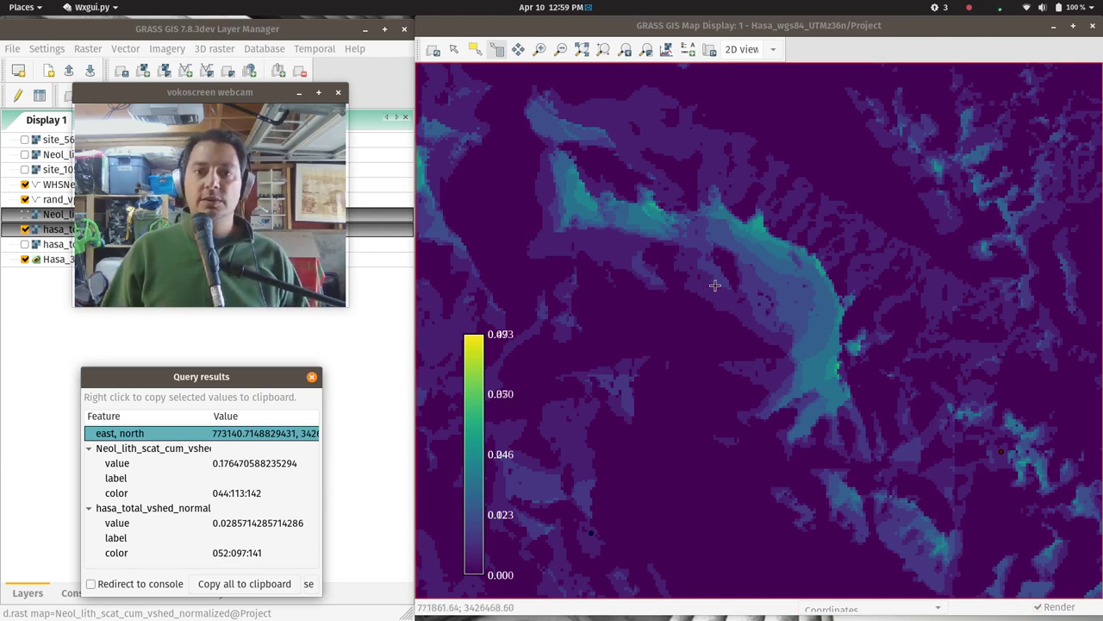
Sample four more map locations, ending at cumulative 0.0882352941176471 and total 0.0571428571428571.
{"action": "scroll", "coordinate": [715, 278], "scroll_direction": "down", "scroll_amount": 2}
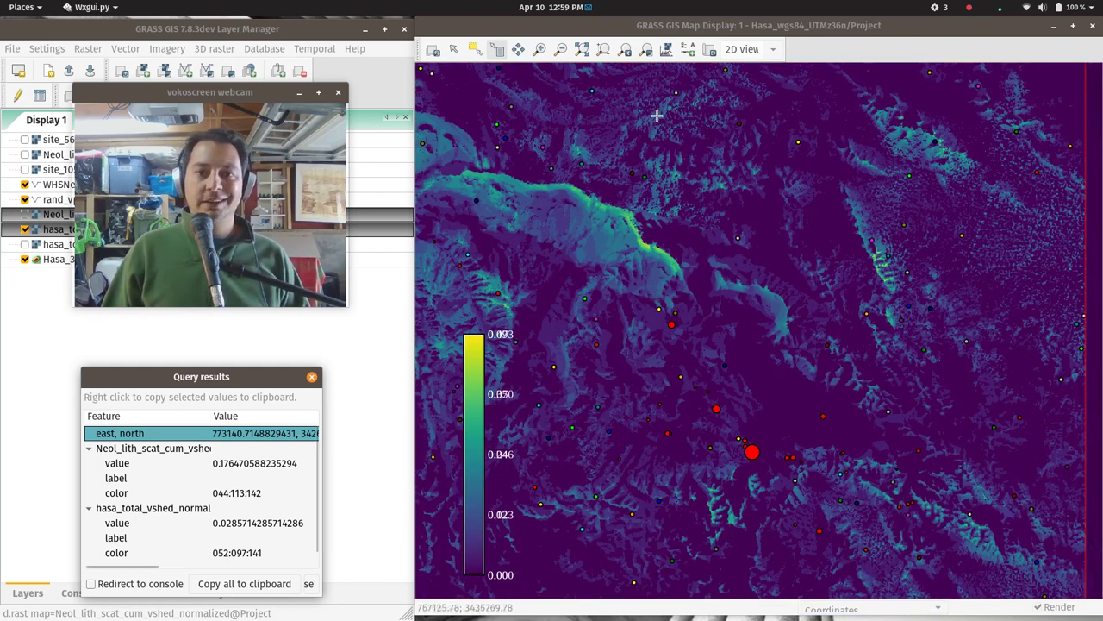
{"action": "left_click", "coordinate": [623, 212]}
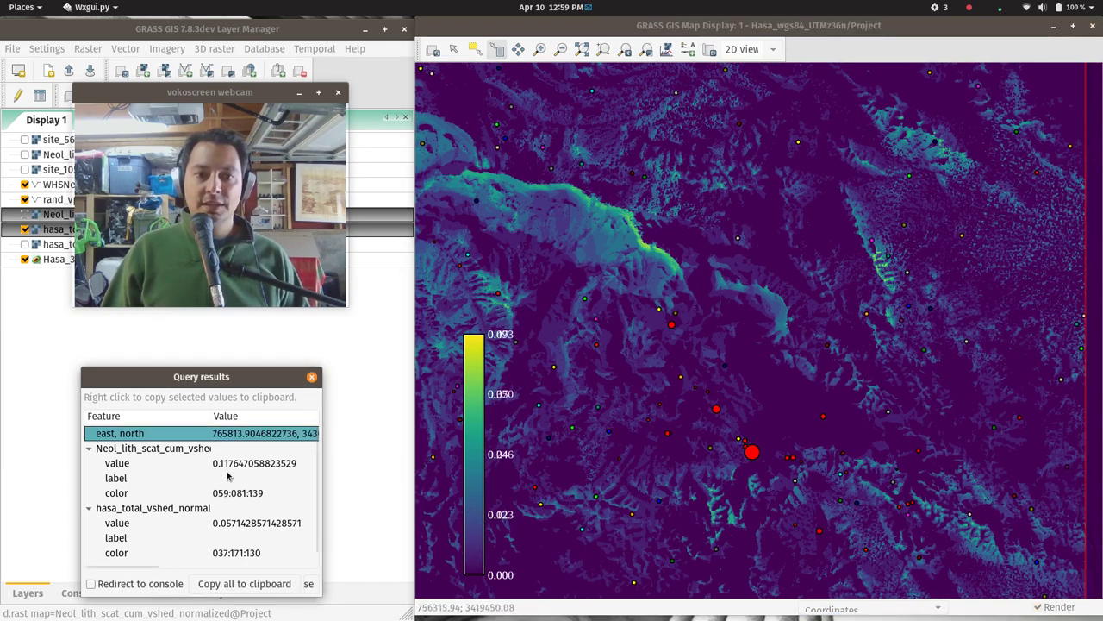
{"action": "left_click", "coordinate": [558, 191]}
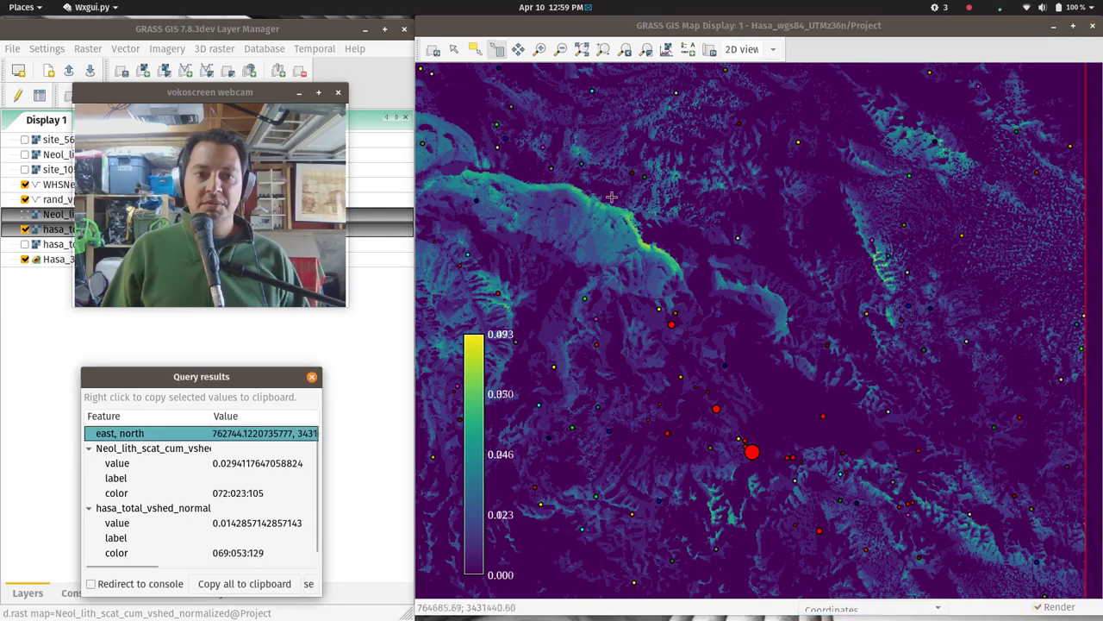
{"action": "left_click", "coordinate": [642, 245]}
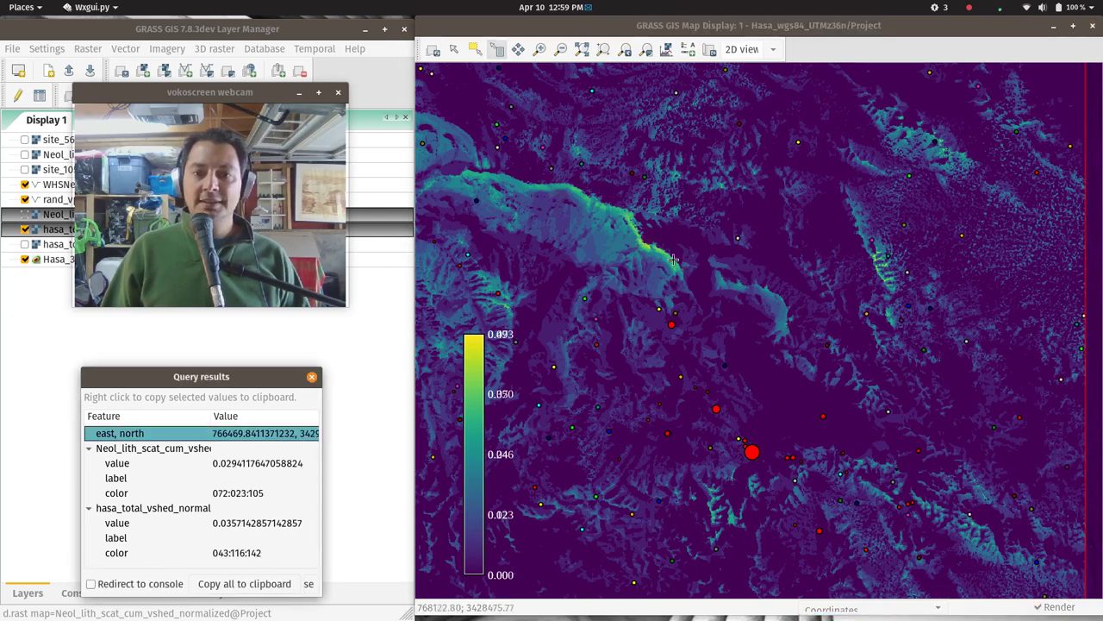
{"action": "left_click", "coordinate": [803, 196]}
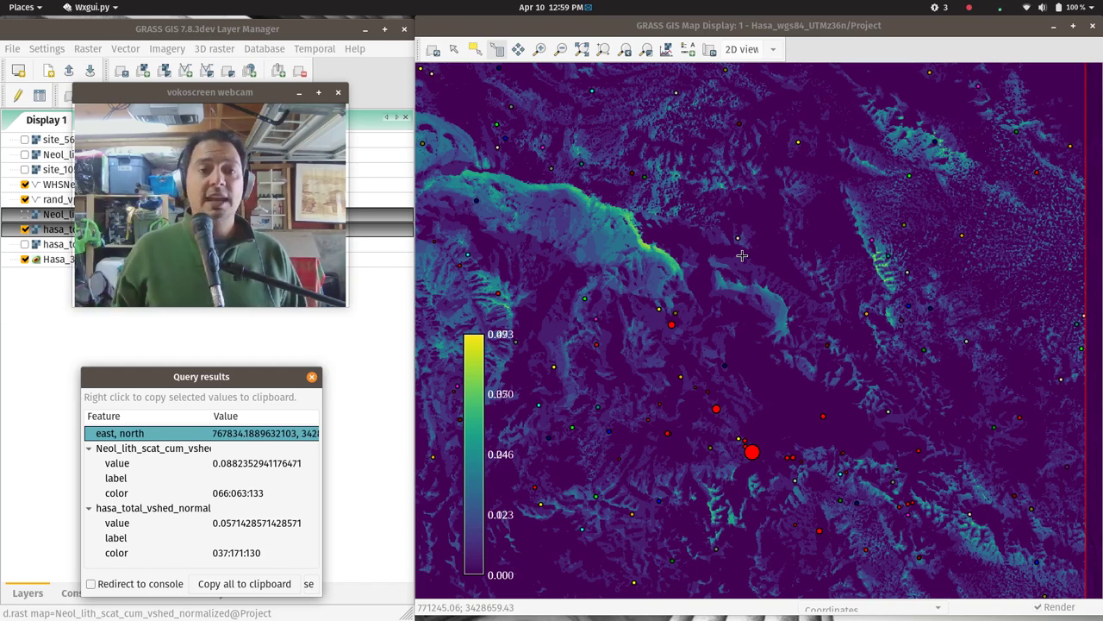
Select WHSNeolithic_Lithic_Scatters in the Layer Manager and open its attribute data.
{"action": "left_click_drag", "start_coordinate": [255, 97], "coordinate": [639, 142]}
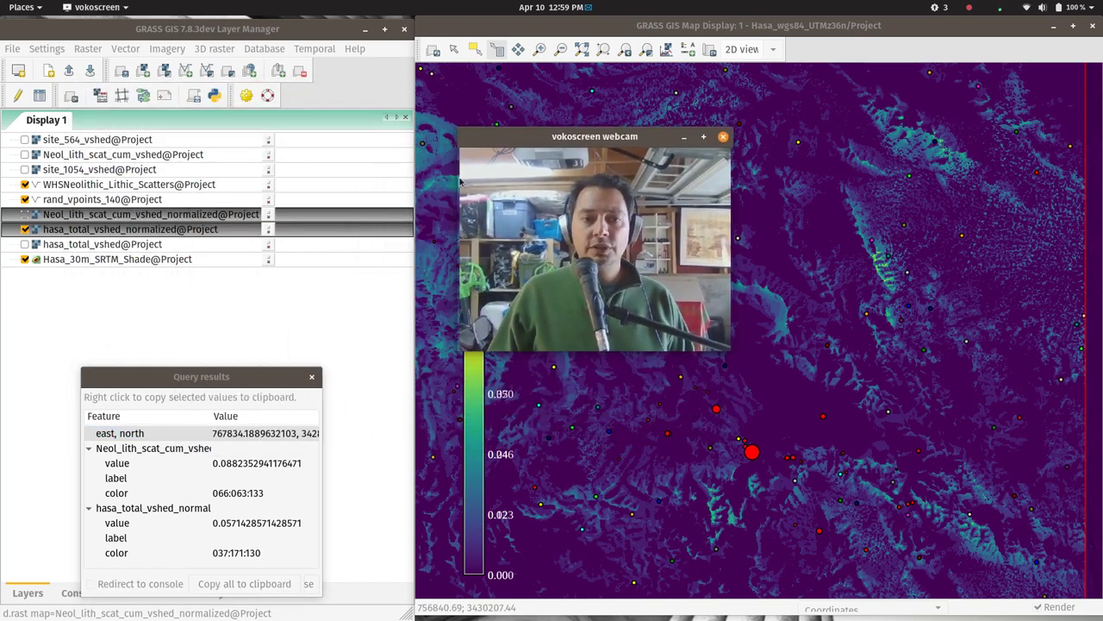
{"action": "left_click", "coordinate": [69, 294]}
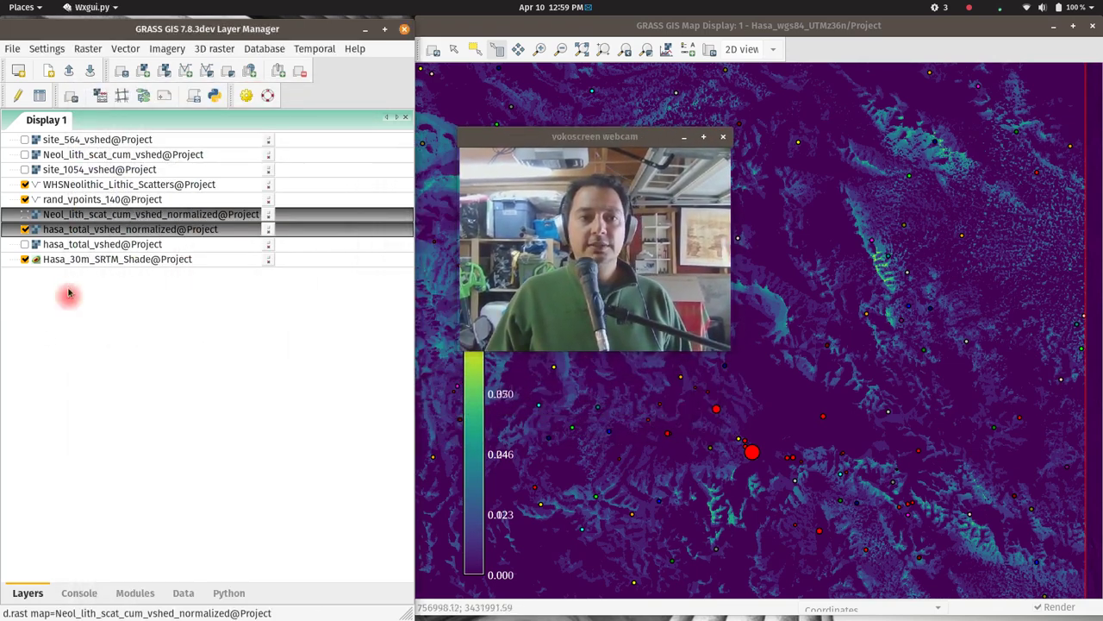
{"action": "left_click", "coordinate": [81, 200]}
{"action": "left_click", "coordinate": [115, 184]}
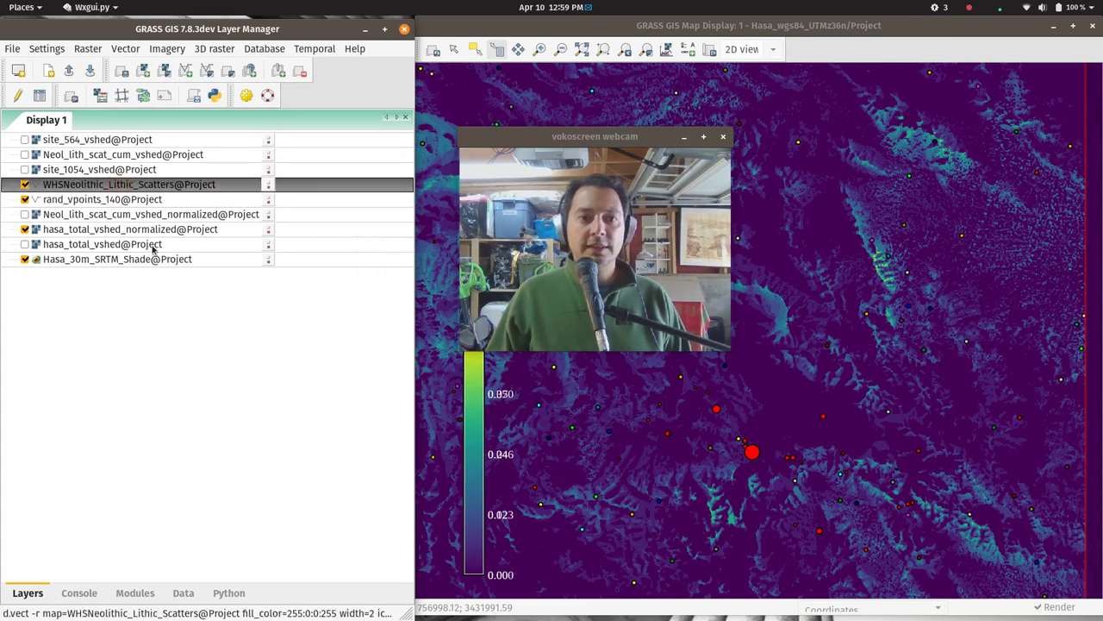
{"action": "right_click", "coordinate": [148, 189]}
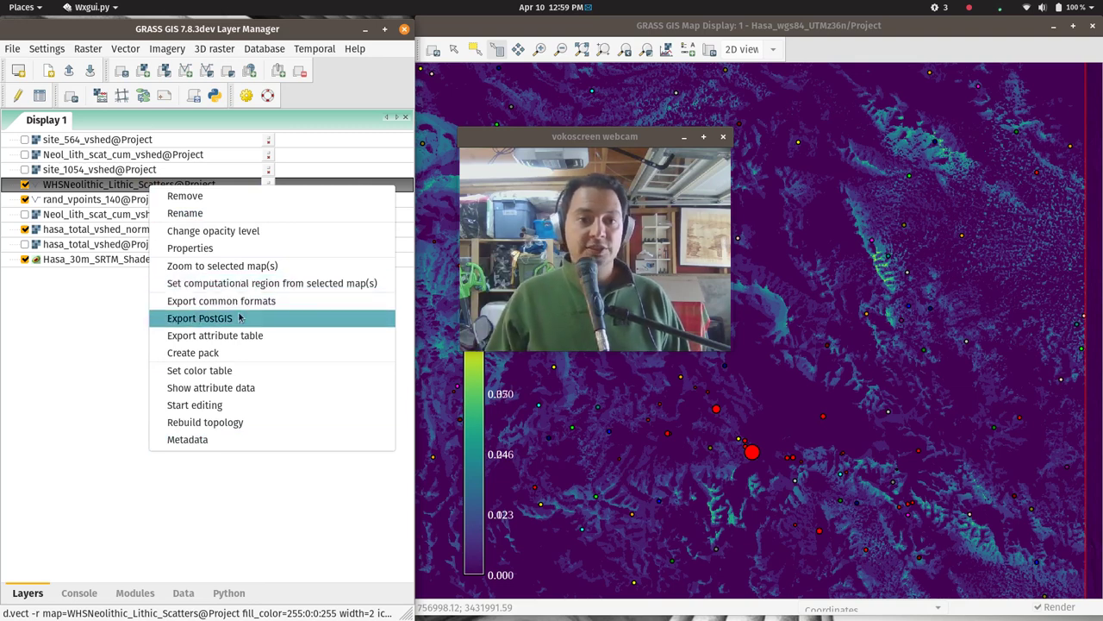
{"action": "left_click", "coordinate": [226, 390]}
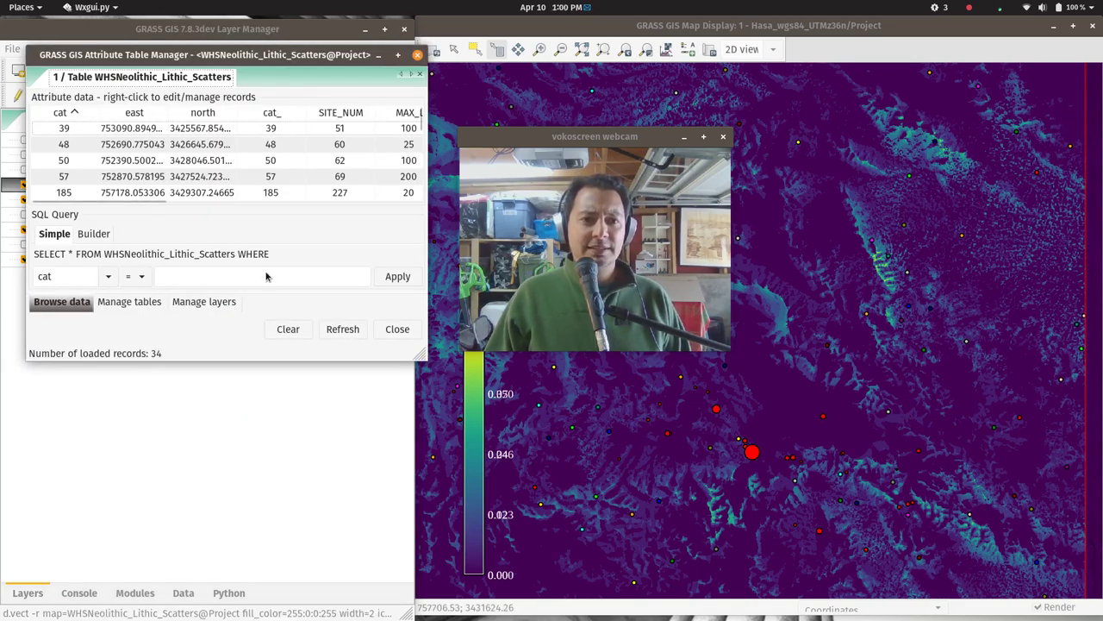
Enlarge the Attribute Table Manager and show the Manage tables column list.
{"action": "left_click_drag", "start_coordinate": [422, 354], "coordinate": [630, 597]}
{"action": "left_click_drag", "start_coordinate": [537, 140], "coordinate": [856, 101]}
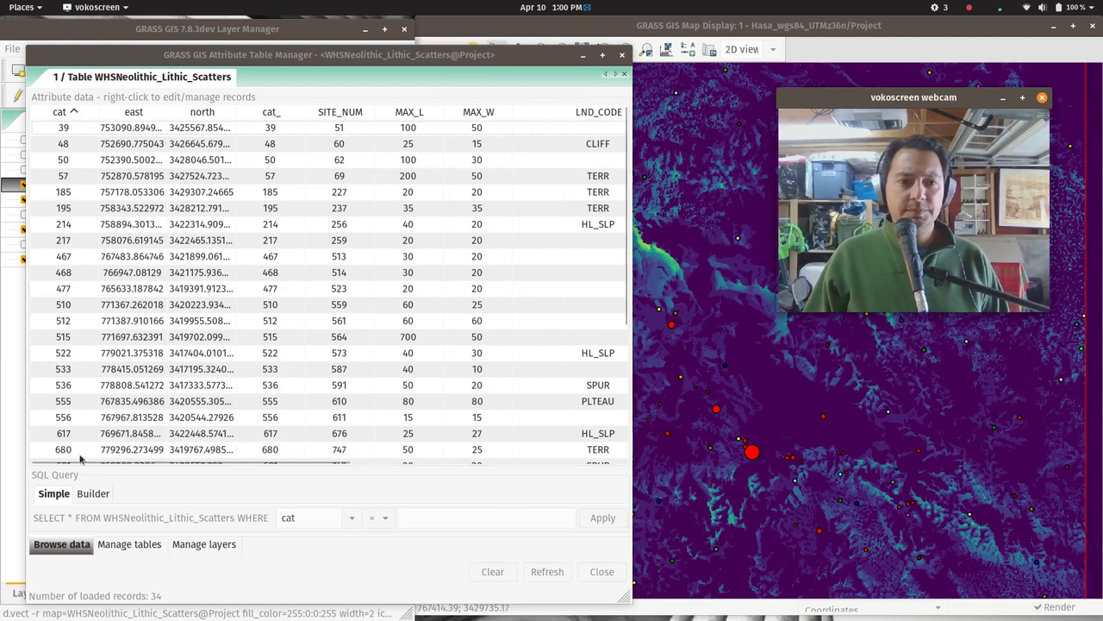
{"action": "left_click", "coordinate": [127, 545]}
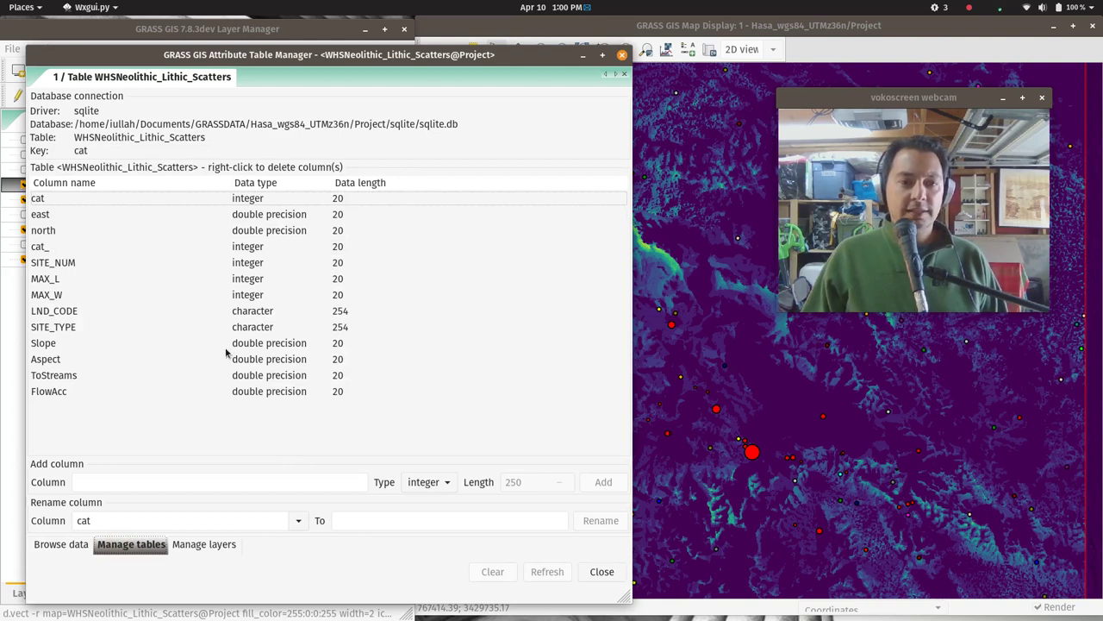
Add a double-precision column named cum_vshd.
{"action": "left_click", "coordinate": [118, 483]}
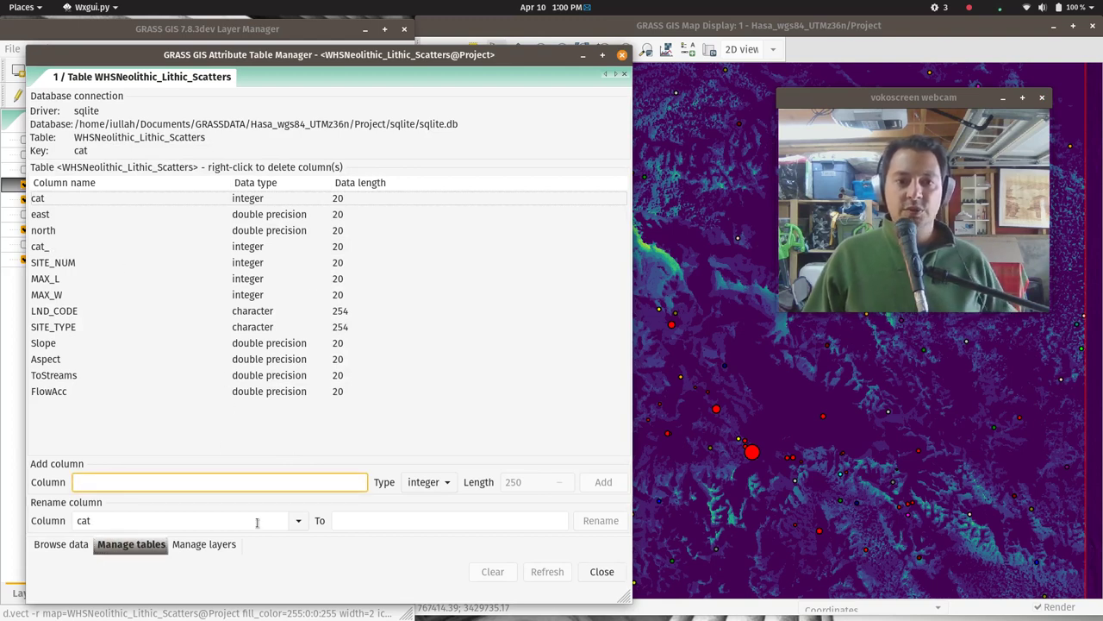
{"action": "type", "text": "cum_vshd"}
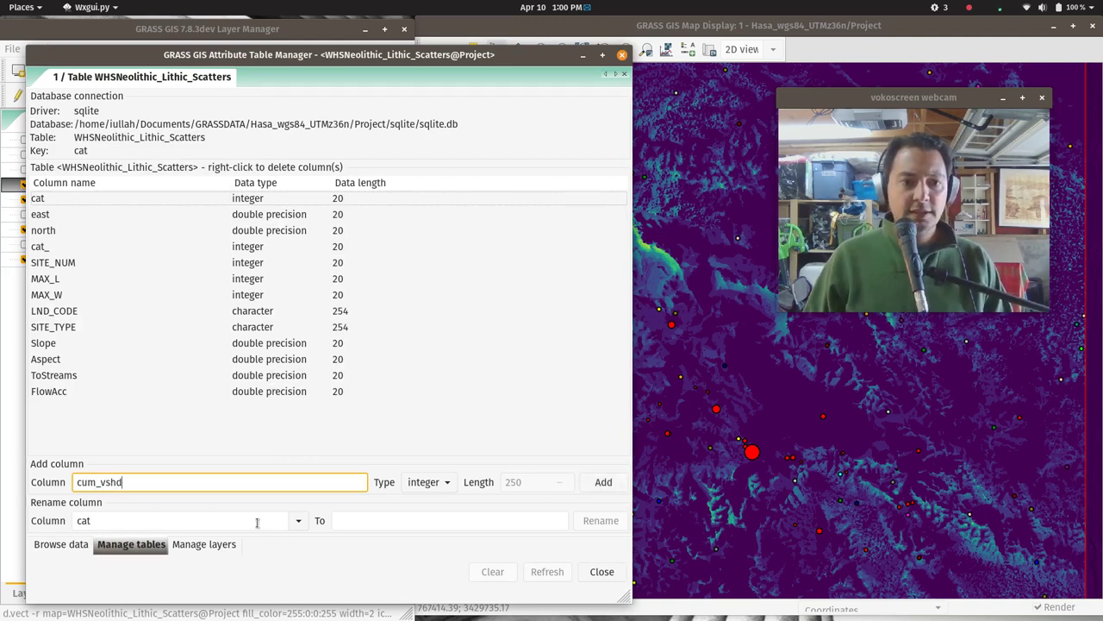
{"action": "left_click", "coordinate": [446, 481]}
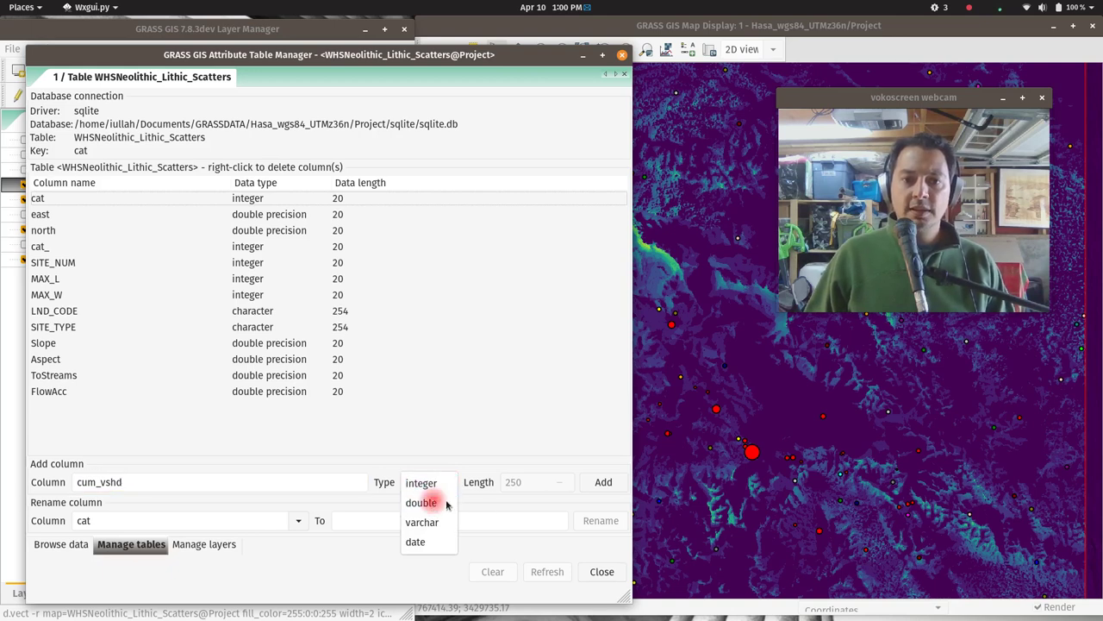
{"action": "left_click", "coordinate": [420, 502]}
{"action": "left_click", "coordinate": [603, 483]}
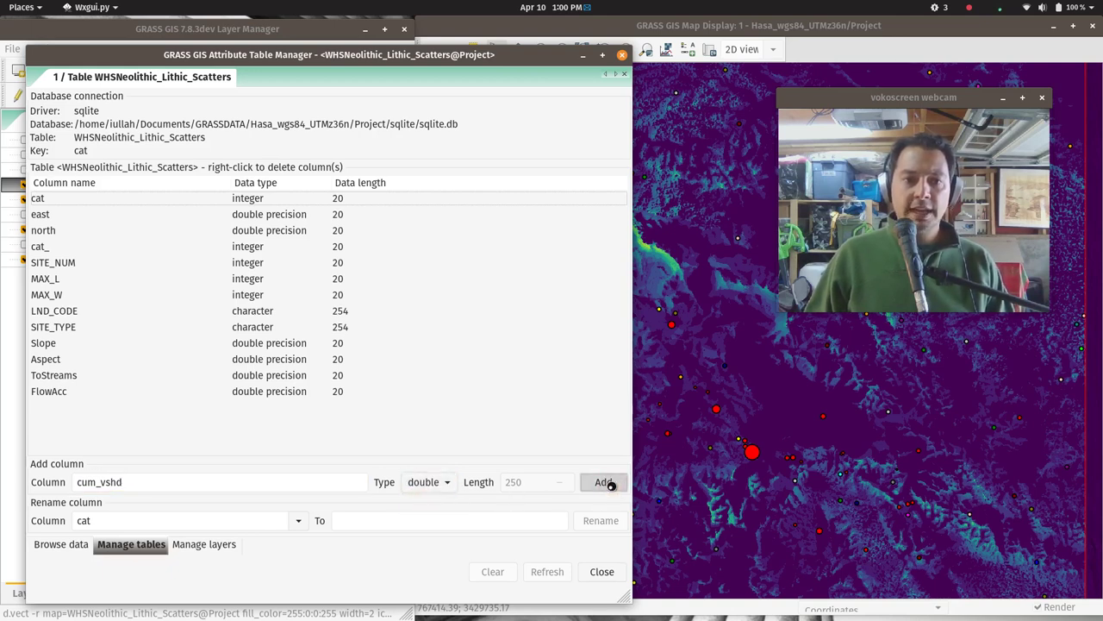
Add the tot_vshd column, then return to Browse data.
{"action": "left_click", "coordinate": [113, 479]}
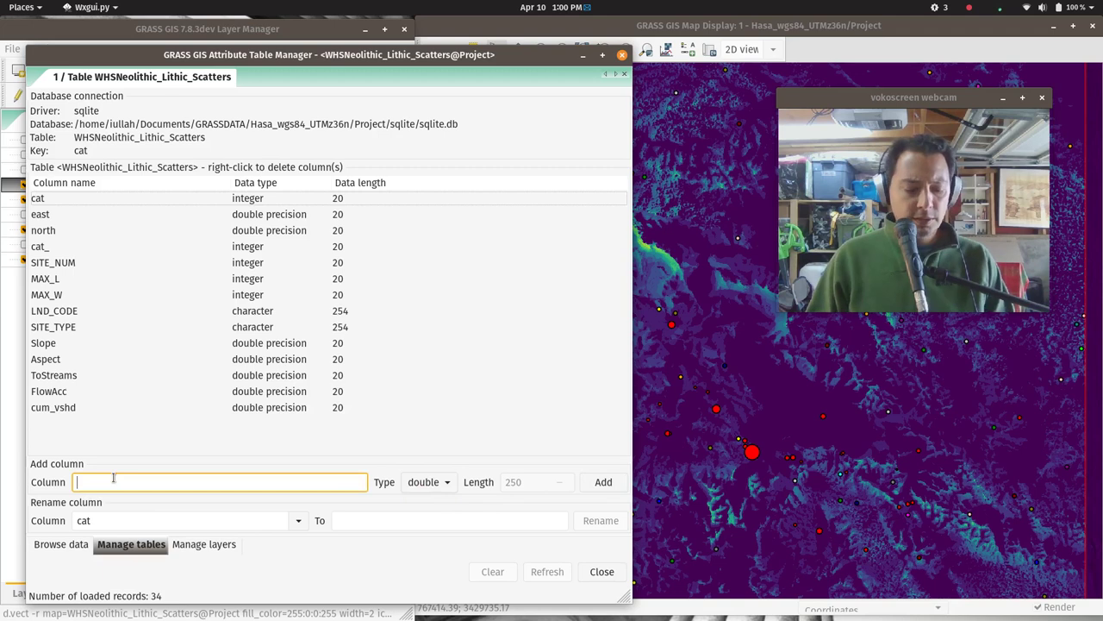
{"action": "type", "text": "tot_vshd"}
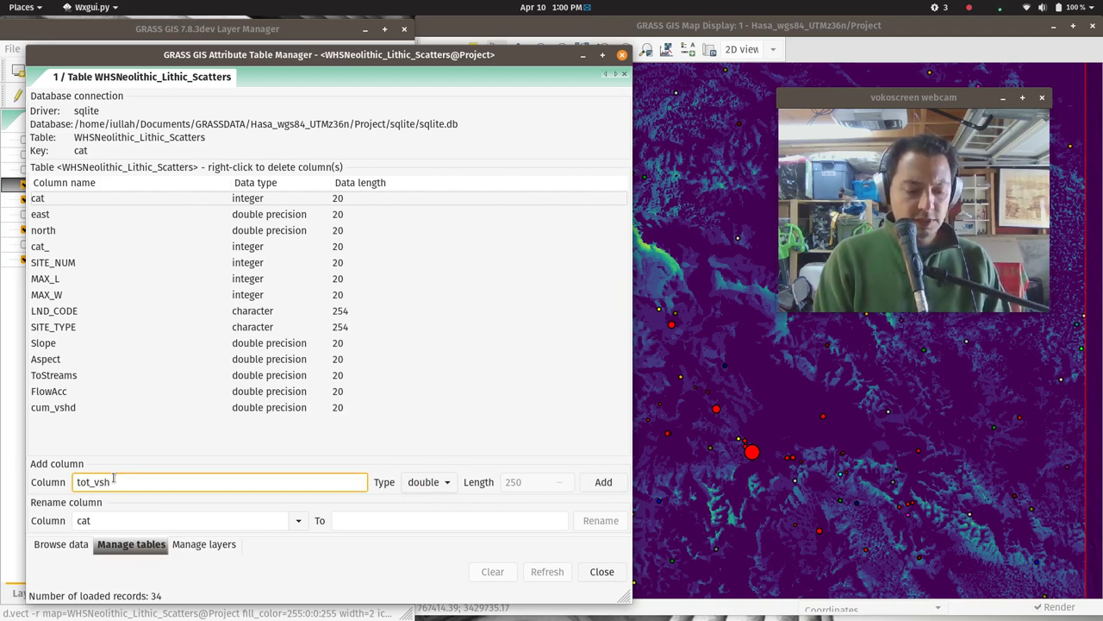
{"action": "left_click", "coordinate": [613, 483]}
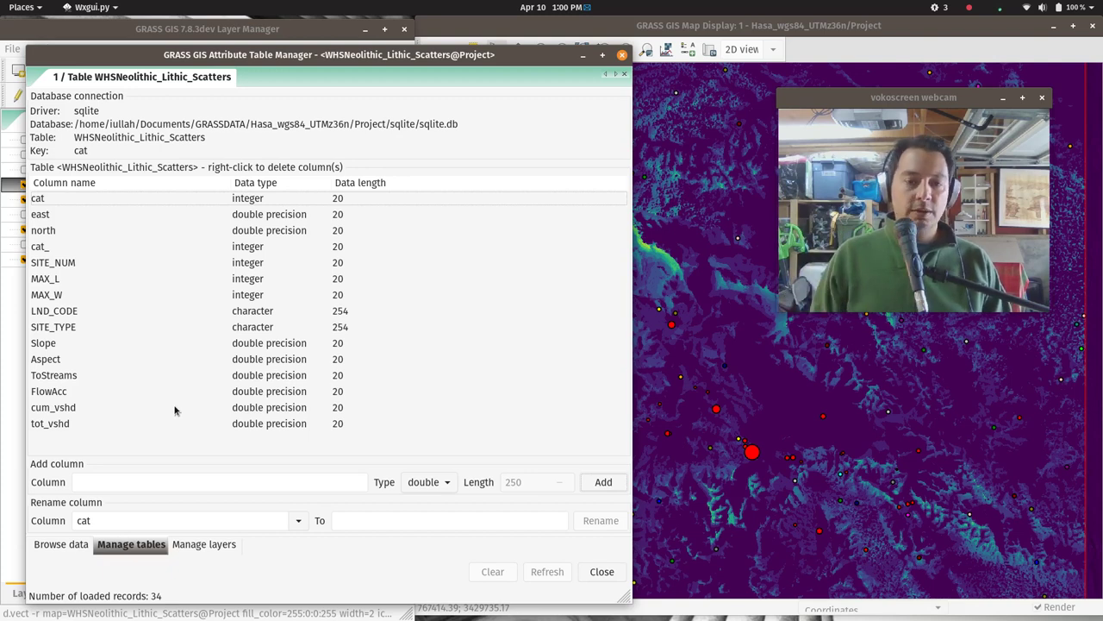
{"action": "left_click", "coordinate": [60, 544]}
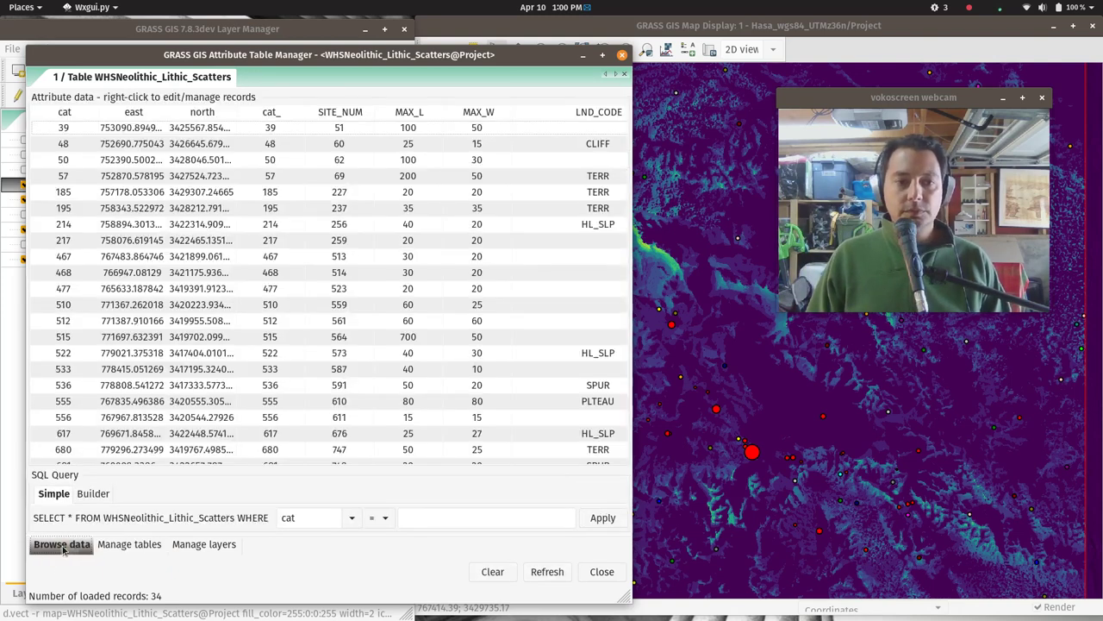
Launch v.what.rast via Vector > Update attributes > Sample raster maps at point locations.
{"action": "left_click", "coordinate": [250, 31]}
{"action": "left_click", "coordinate": [126, 49]}
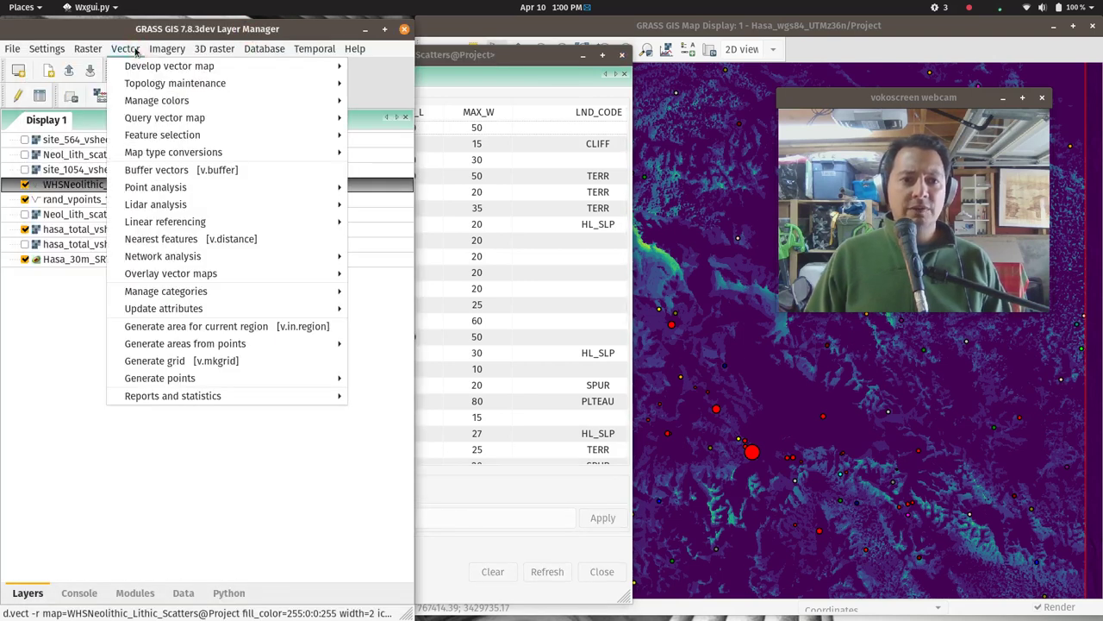
{"action": "mouse_move", "coordinate": [250, 275]}
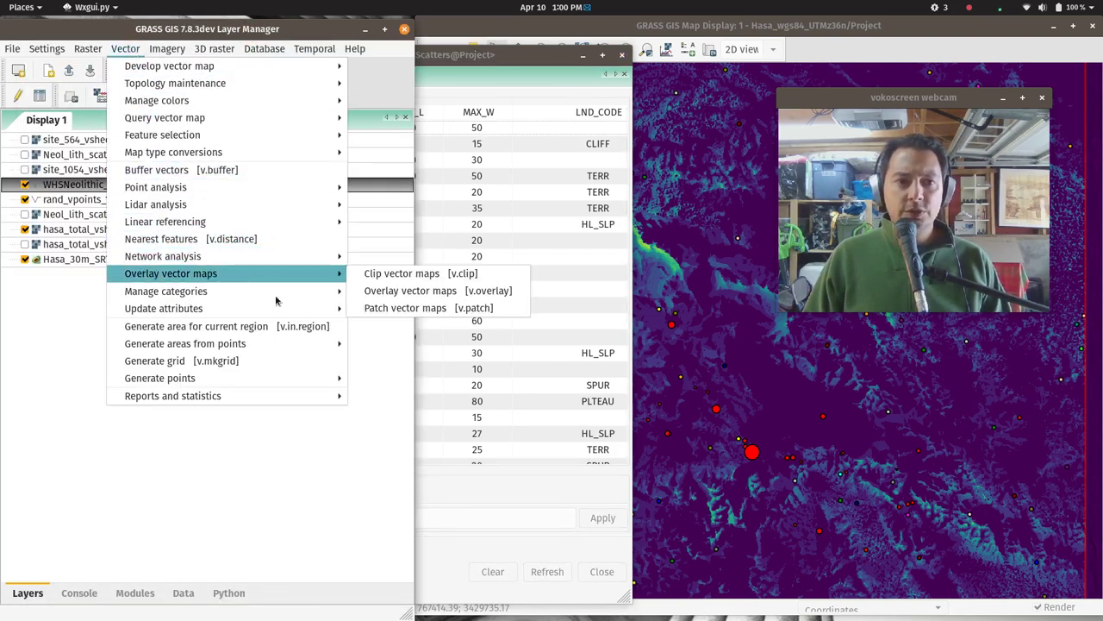
{"action": "mouse_move", "coordinate": [241, 307]}
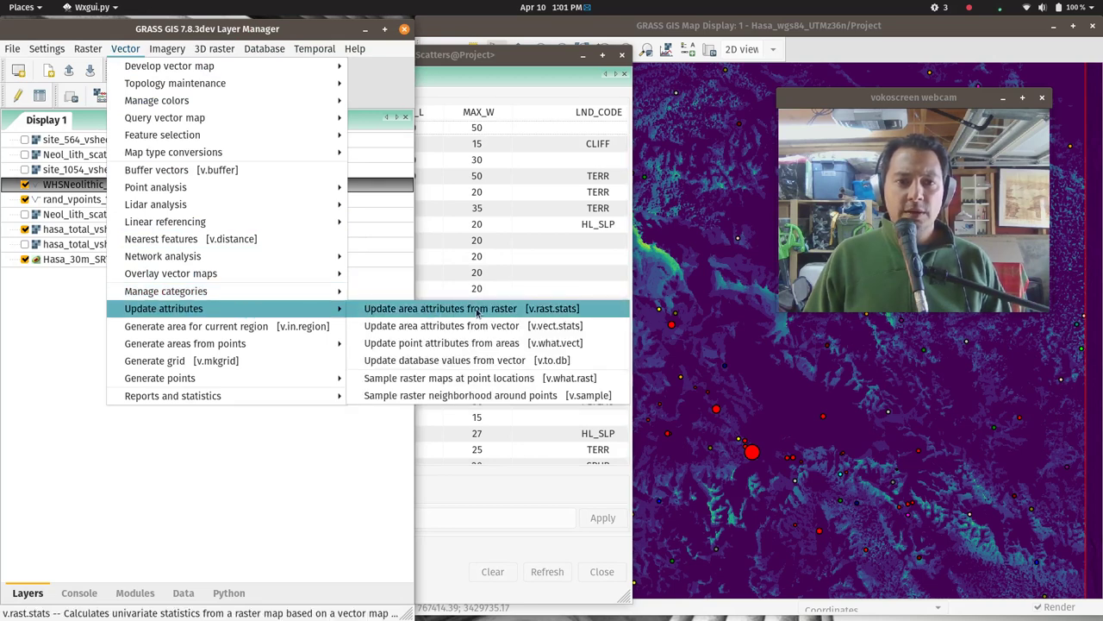
{"action": "left_click", "coordinate": [514, 385]}
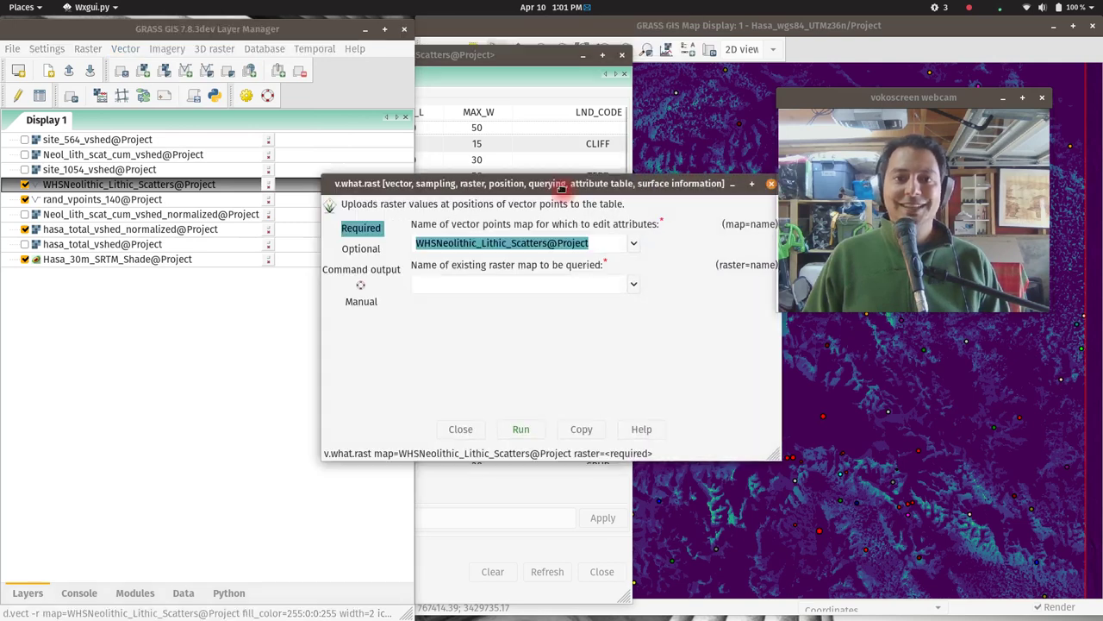
Set the raster to sample to Neol_lith_scat_cum_vshed_normalized.
{"action": "left_click_drag", "start_coordinate": [561, 187], "coordinate": [392, 144]}
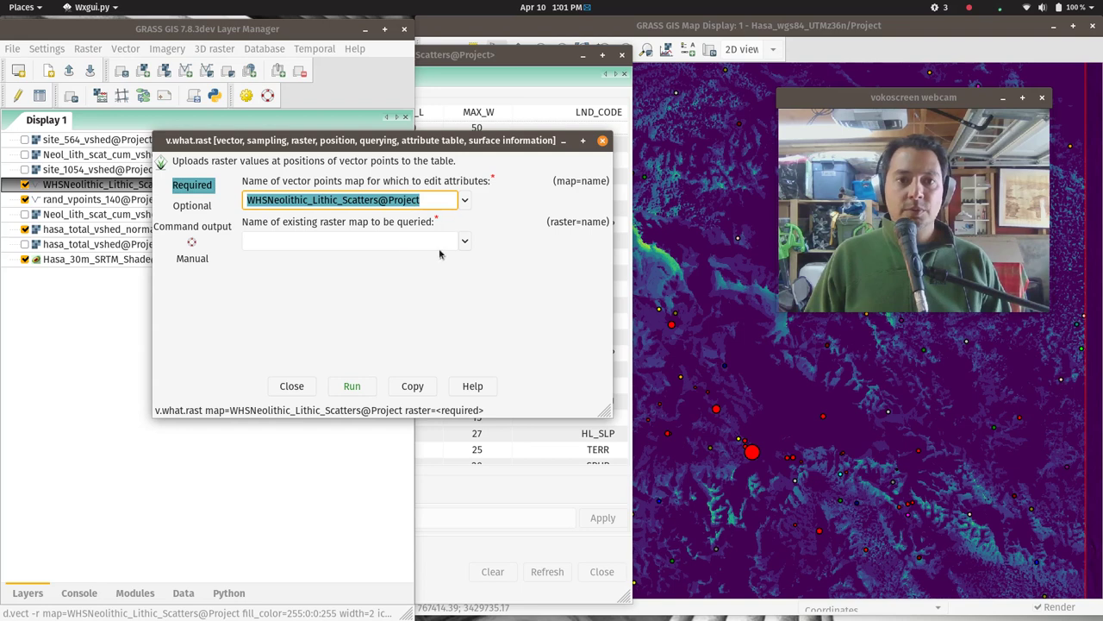
{"action": "left_click", "coordinate": [466, 242]}
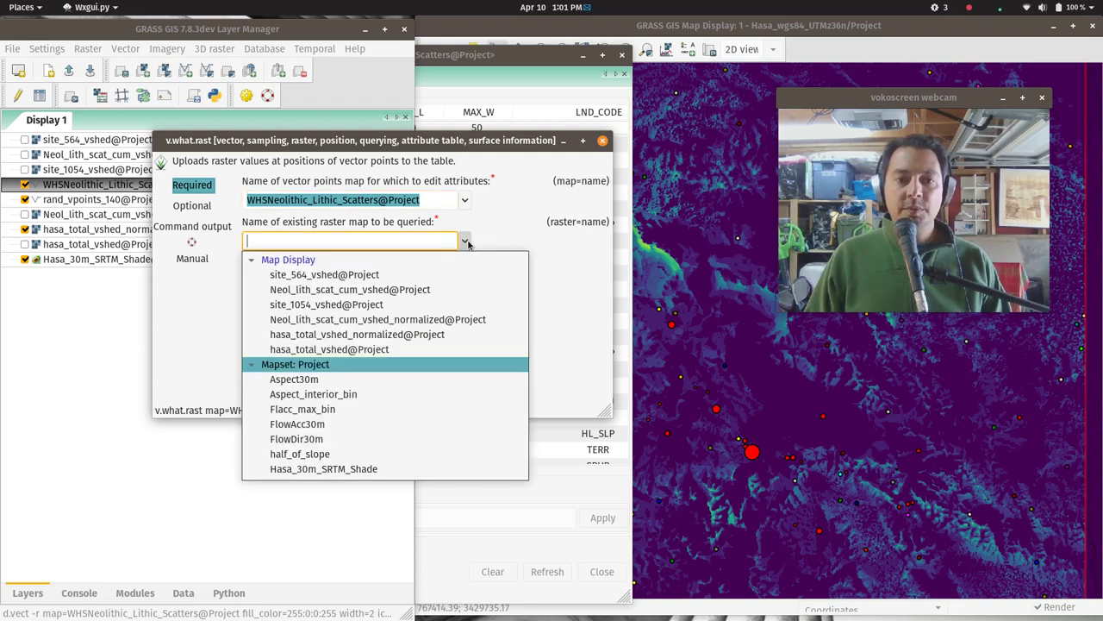
{"action": "left_click", "coordinate": [396, 319]}
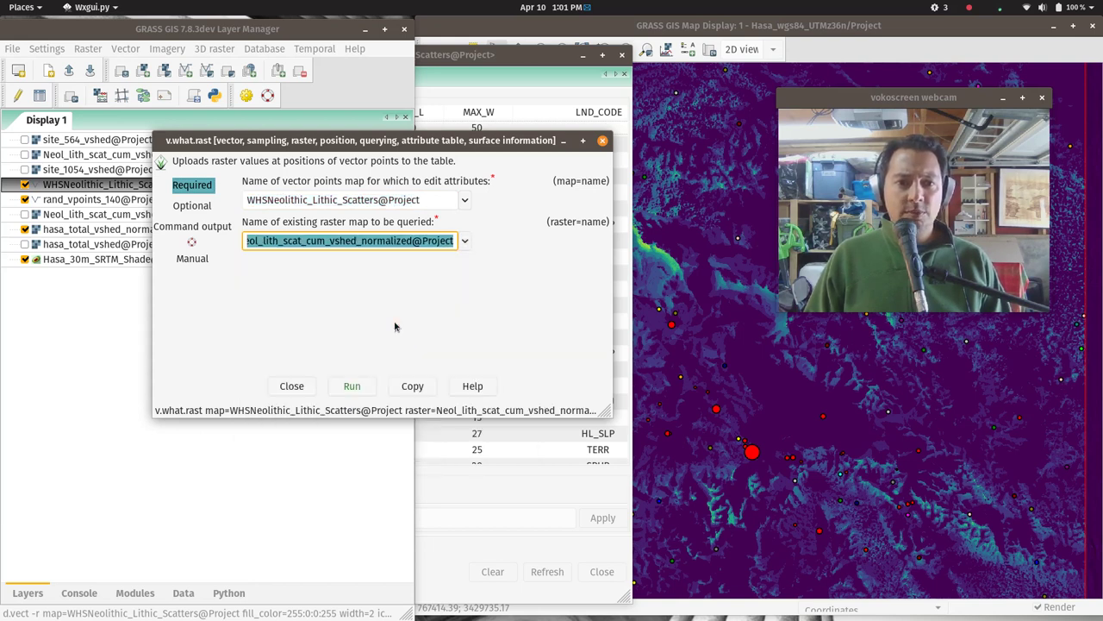
Enable -i interpolation, target the cum_vshd column, and run the sampling.
{"action": "left_click", "coordinate": [176, 207]}
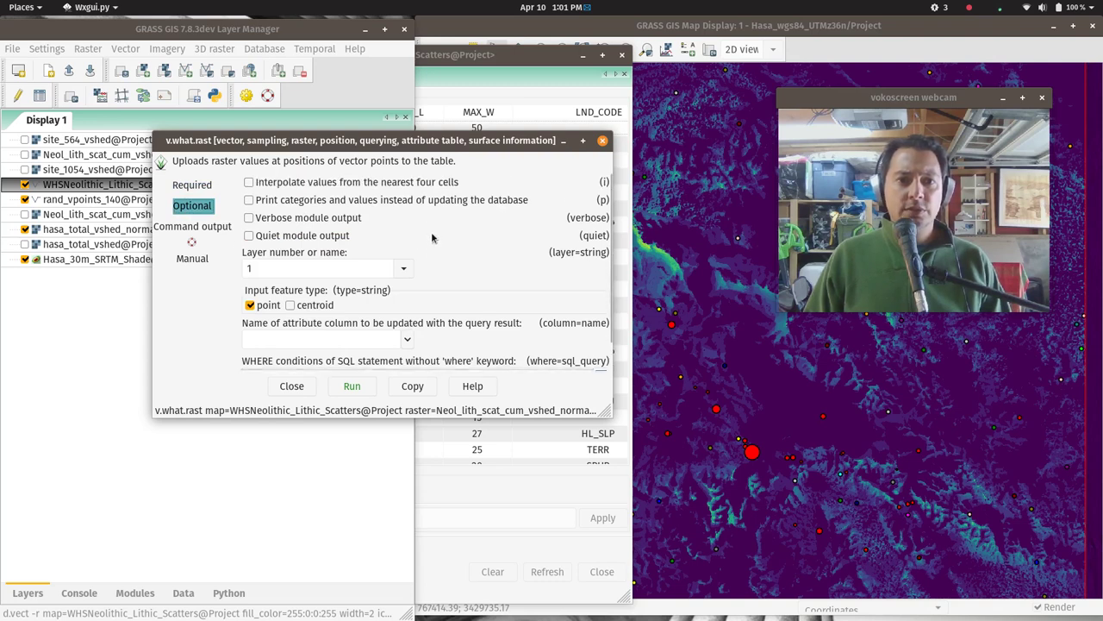
{"action": "left_click", "coordinate": [358, 183]}
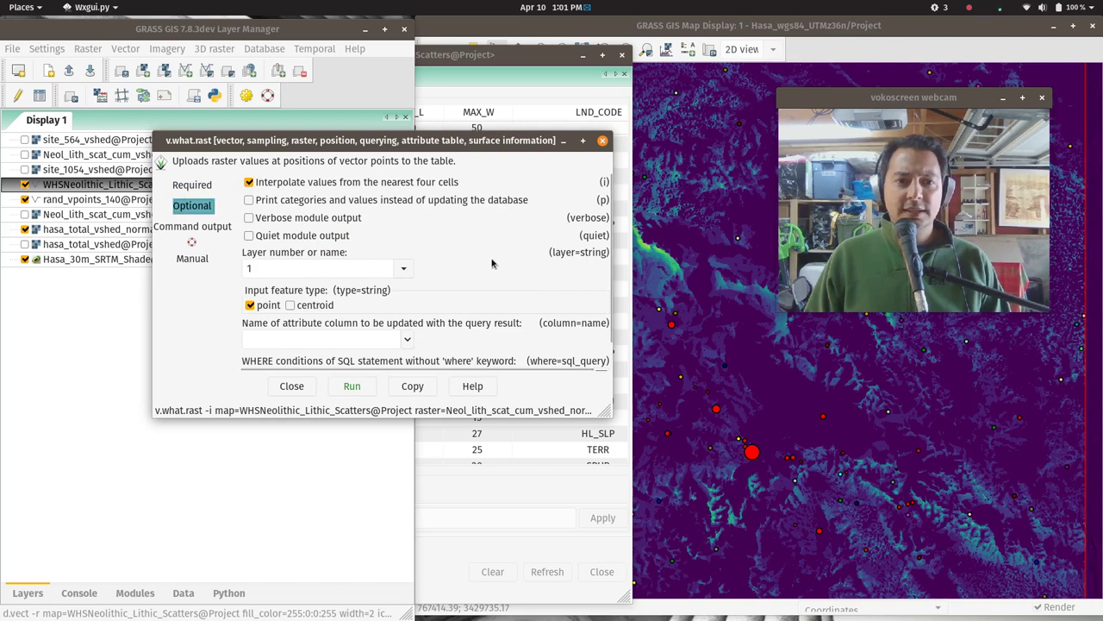
{"action": "scroll", "coordinate": [492, 263], "scroll_direction": "down", "scroll_amount": 1}
{"action": "left_click", "coordinate": [409, 310]}
{"action": "scroll", "coordinate": [314, 414], "scroll_direction": "down", "scroll_amount": 1}
{"action": "left_click", "coordinate": [297, 511]}
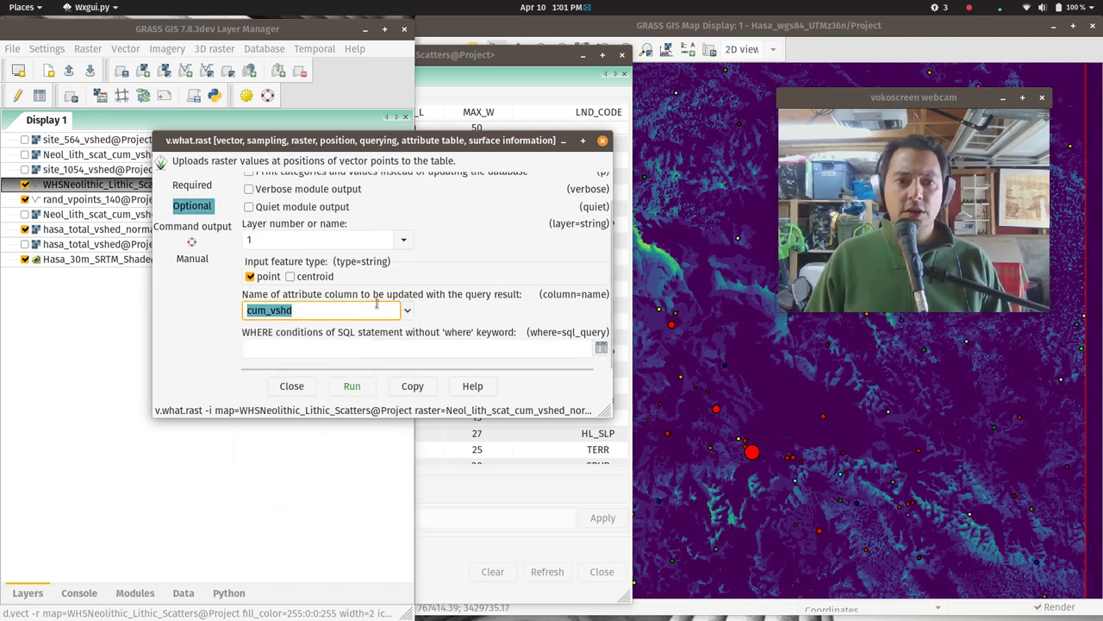
{"action": "left_click", "coordinate": [355, 387]}
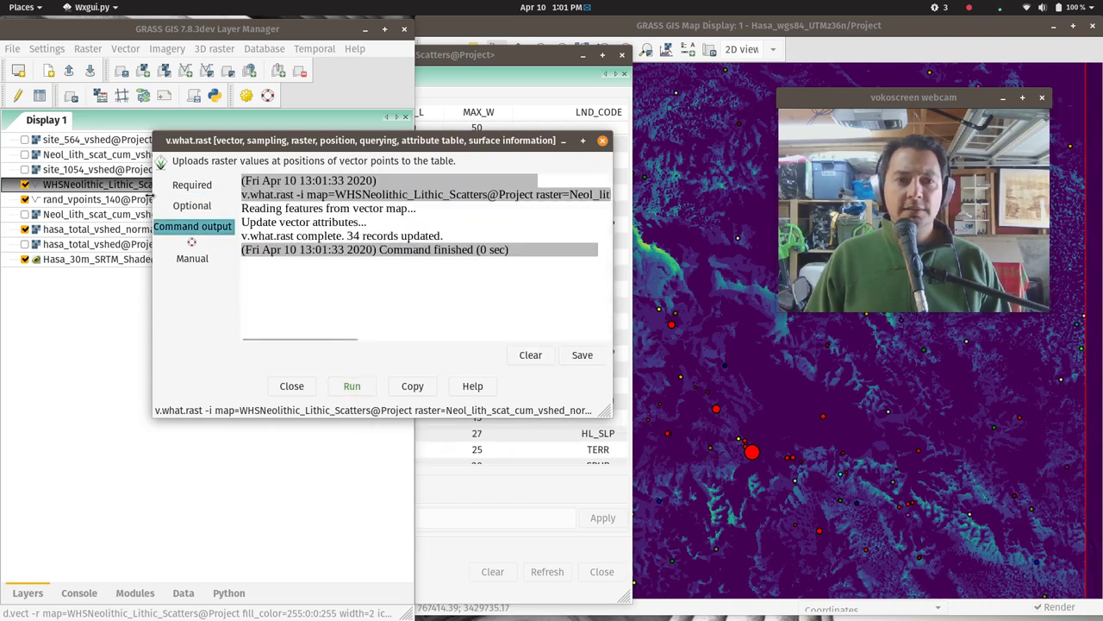
{"action": "left_click", "coordinate": [196, 207]}
{"action": "left_click", "coordinate": [195, 186]}
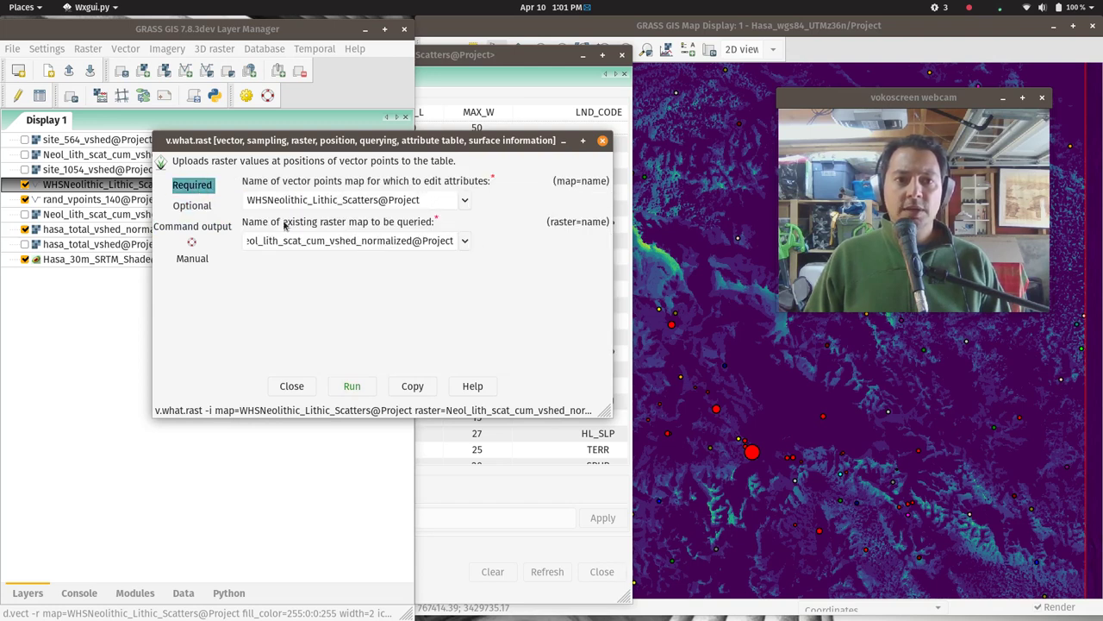
Sample hasa_total_vshed_normalized into the tot_vshd column, then close v.what.rast.
{"action": "left_click", "coordinate": [465, 242]}
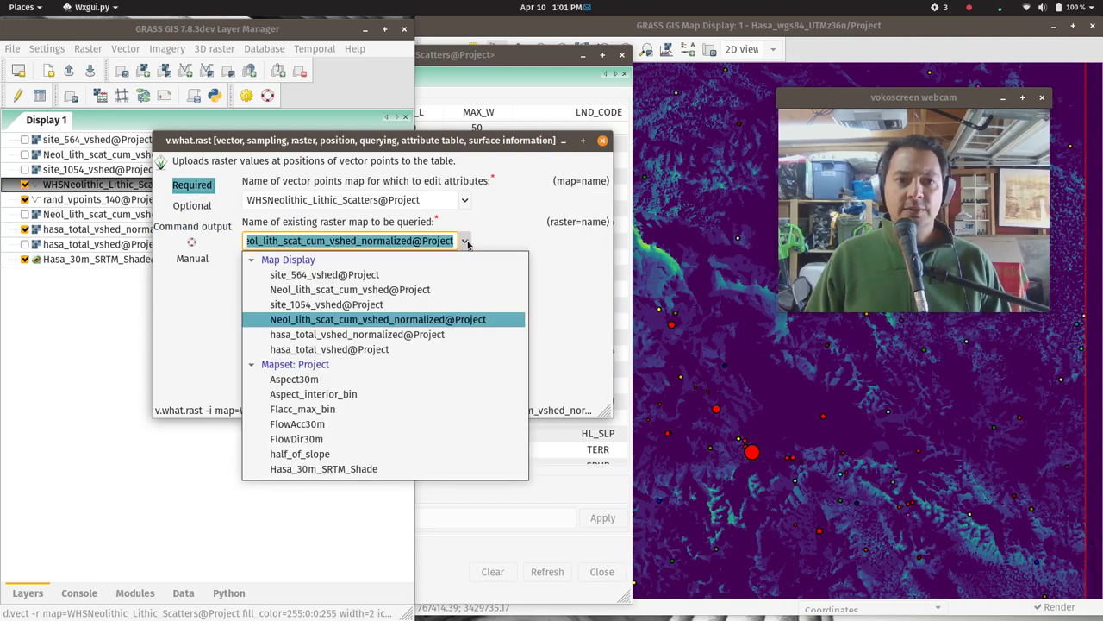
{"action": "left_click", "coordinate": [364, 336]}
{"action": "left_click", "coordinate": [189, 205]}
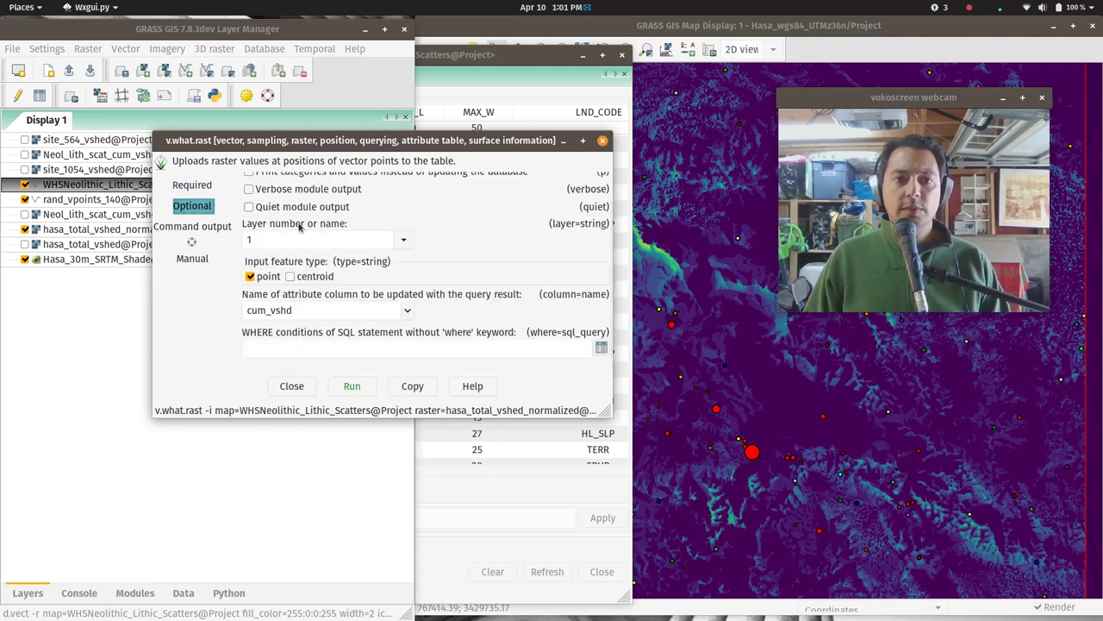
{"action": "left_click", "coordinate": [410, 313]}
{"action": "left_click", "coordinate": [296, 529]}
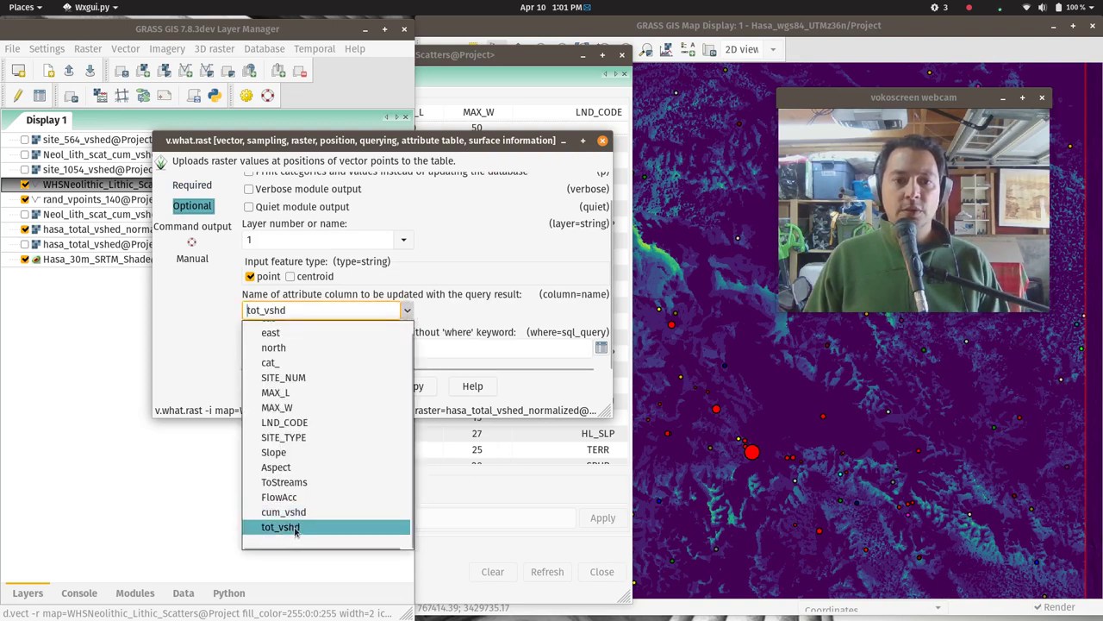
{"action": "left_click", "coordinate": [349, 387]}
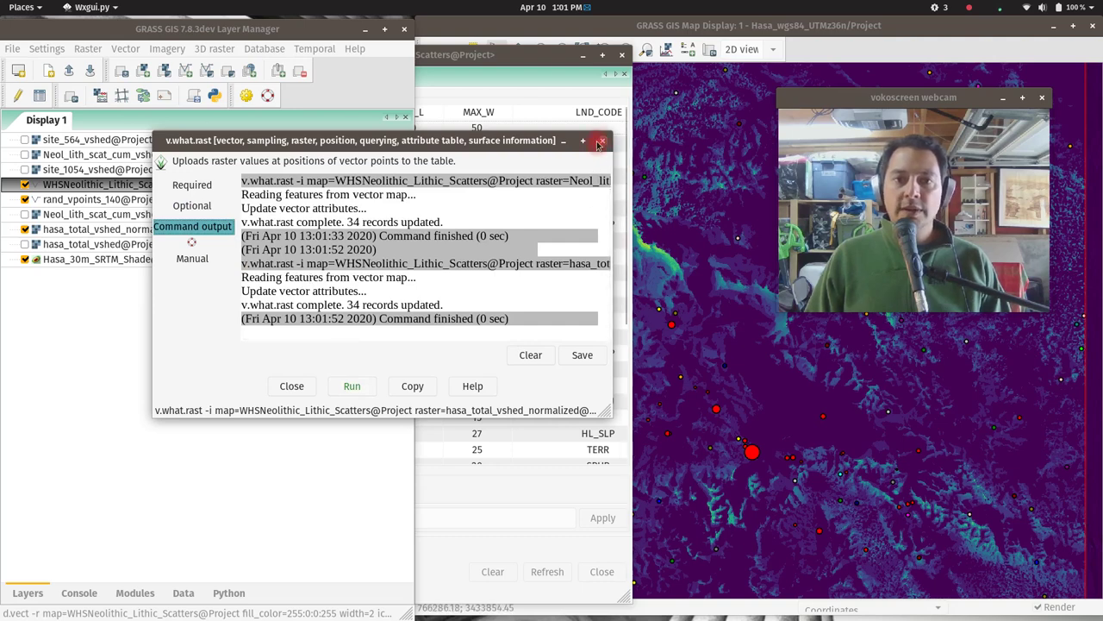
{"action": "left_click", "coordinate": [599, 144]}
{"action": "left_click", "coordinate": [509, 91]}
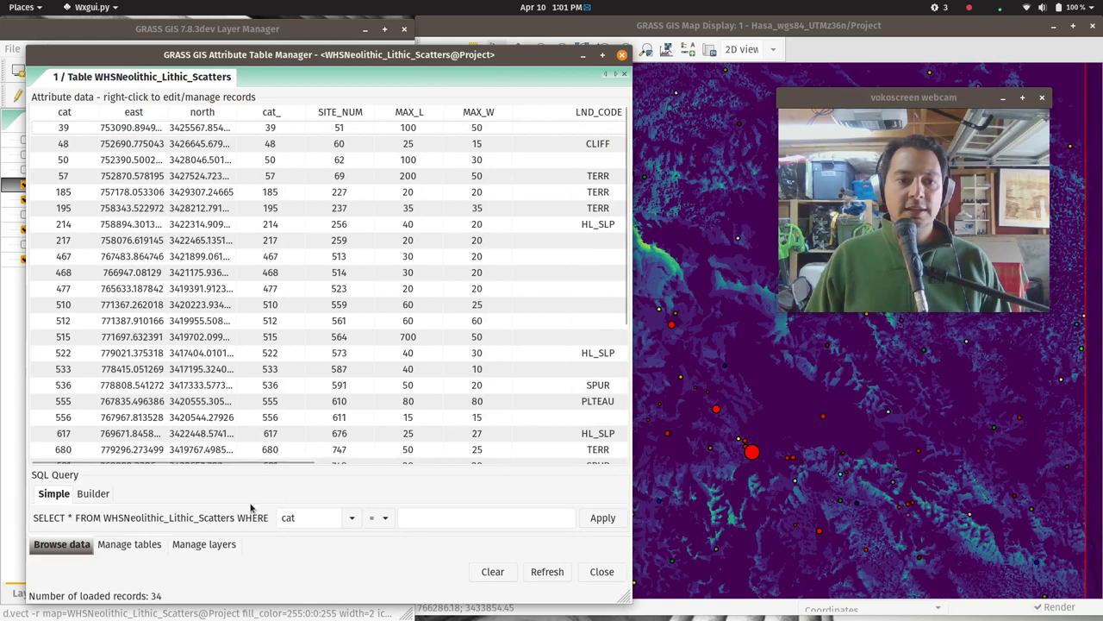
Refresh the scatter table to inspect cum_vshd and tot_vshd, then return to the Layer Manager.
{"action": "left_click", "coordinate": [545, 572]}
{"action": "left_click_drag", "start_coordinate": [207, 463], "coordinate": [603, 464]}
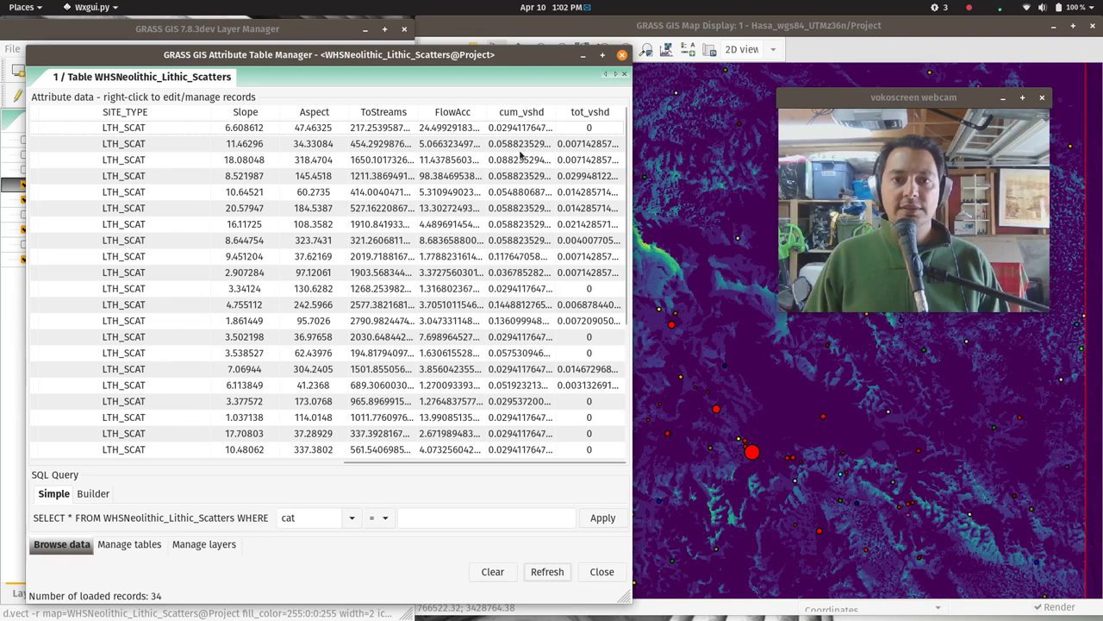
{"action": "scroll", "coordinate": [577, 379], "scroll_direction": "down", "scroll_amount": 3}
{"action": "scroll", "coordinate": [562, 328], "scroll_direction": "down", "scroll_amount": 2}
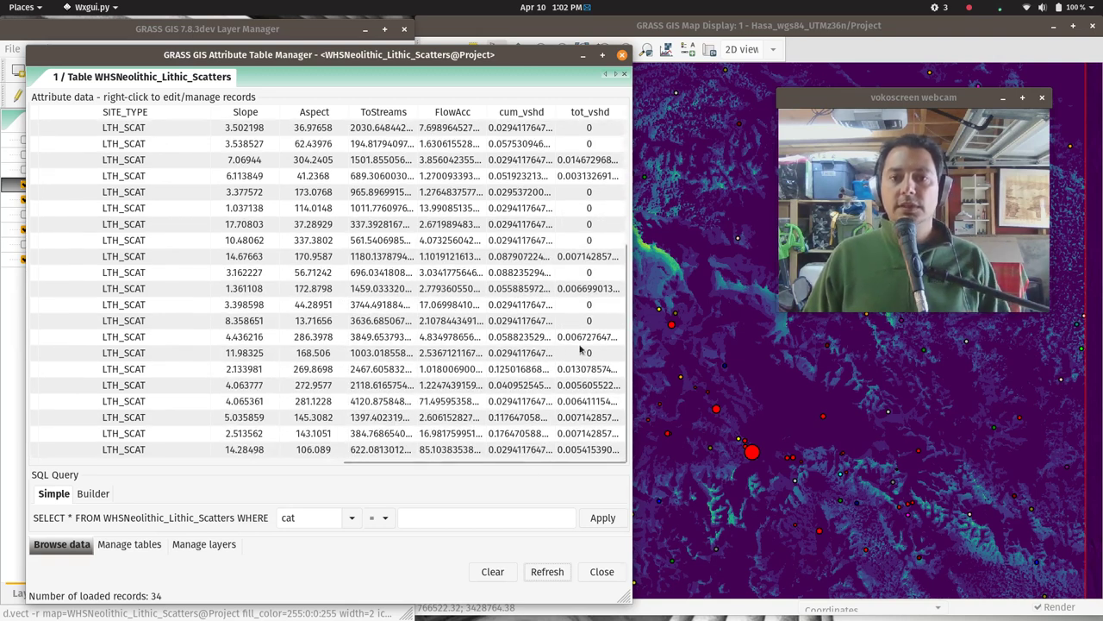
{"action": "scroll", "coordinate": [515, 235], "scroll_direction": "up", "scroll_amount": 4}
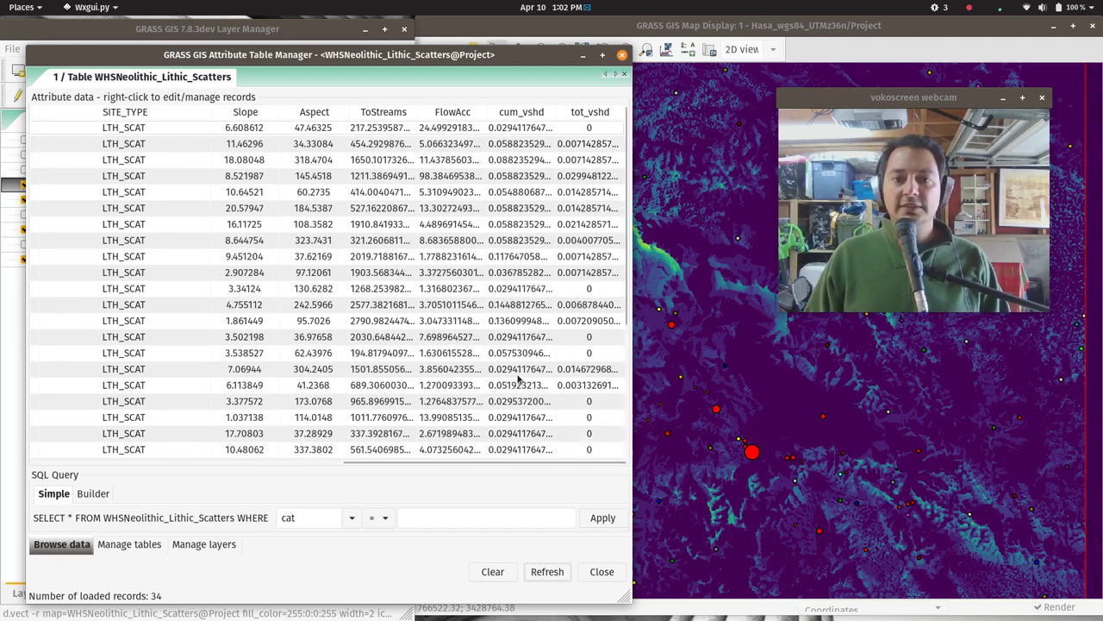
{"action": "scroll", "coordinate": [591, 298], "scroll_direction": "down", "scroll_amount": 4}
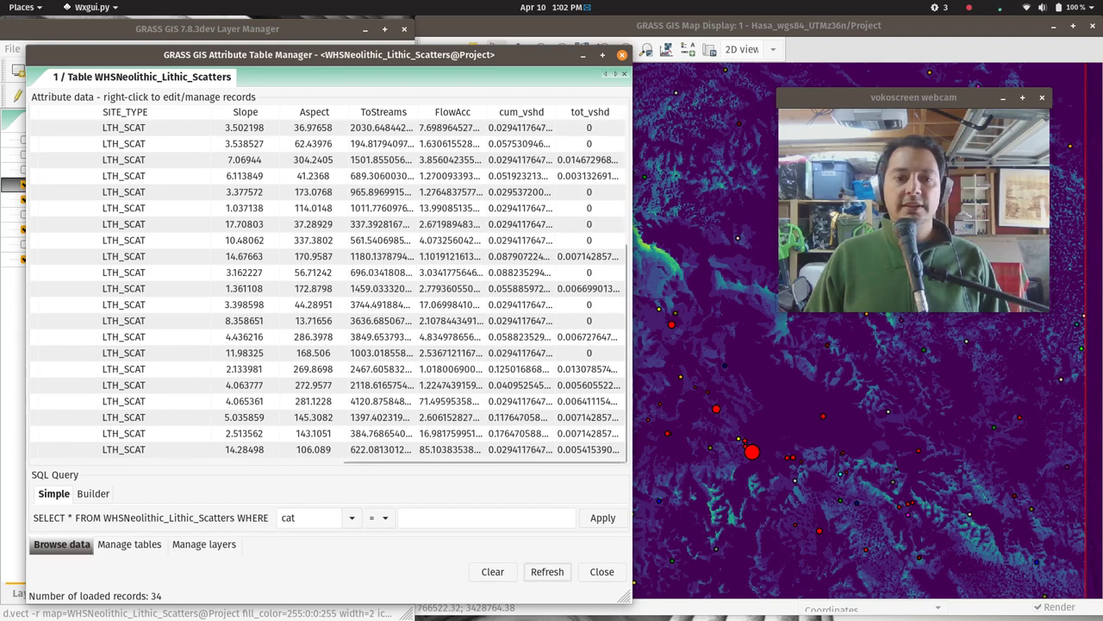
{"action": "key", "text": "super"}
{"action": "left_click", "coordinate": [172, 474]}
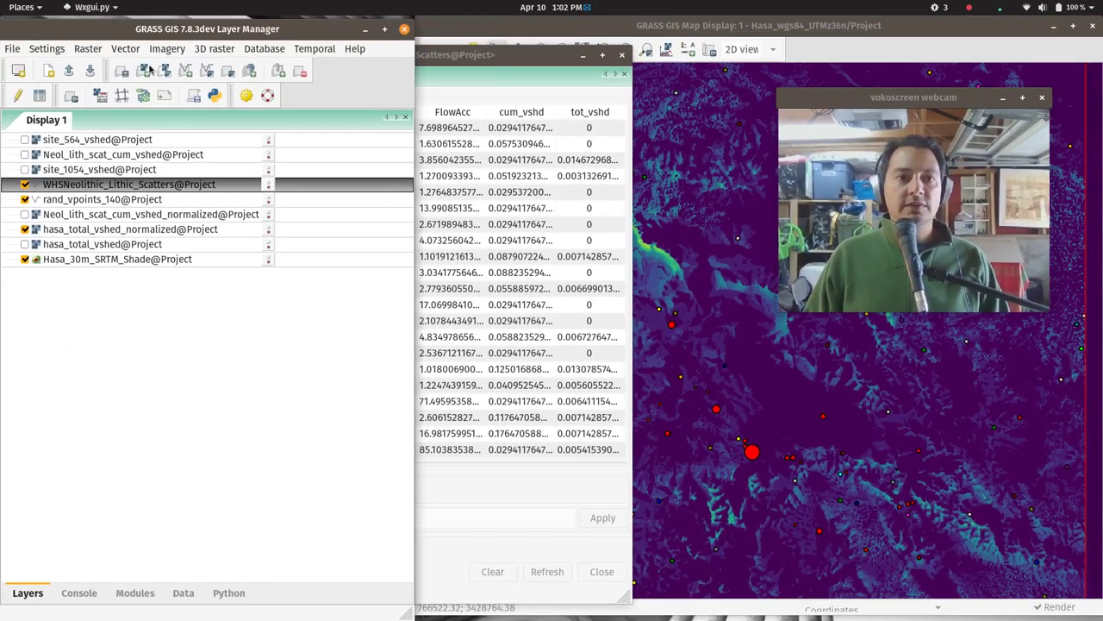
Run v.univar on the lithic scatter points' cum_vshd column, giving a mean of 0.0622211.
{"action": "left_click", "coordinate": [126, 49]}
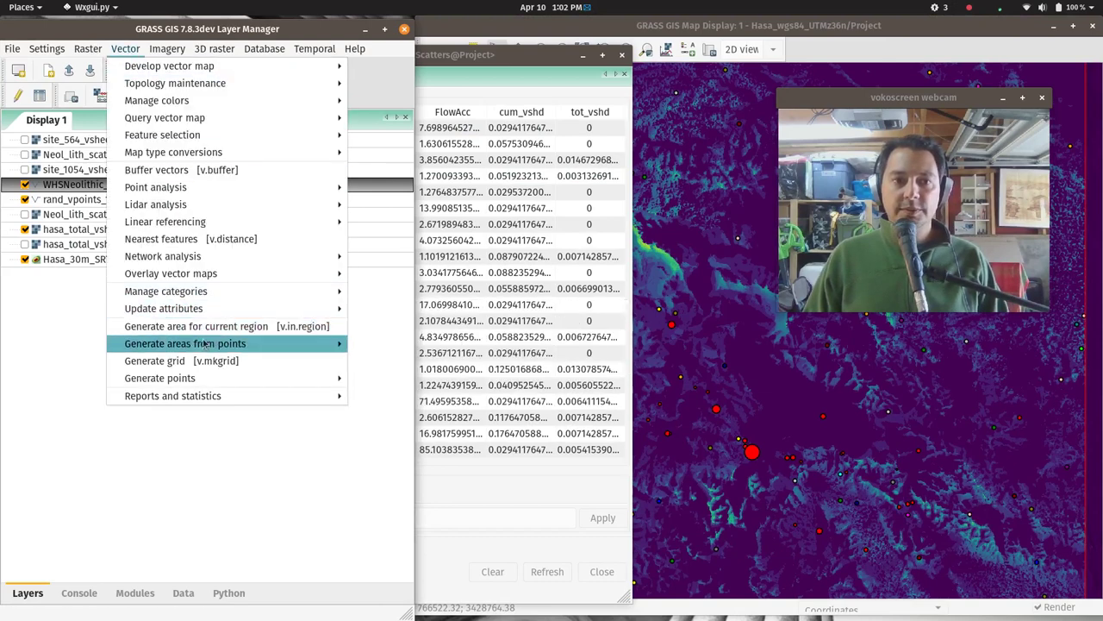
{"action": "mouse_move", "coordinate": [231, 396]}
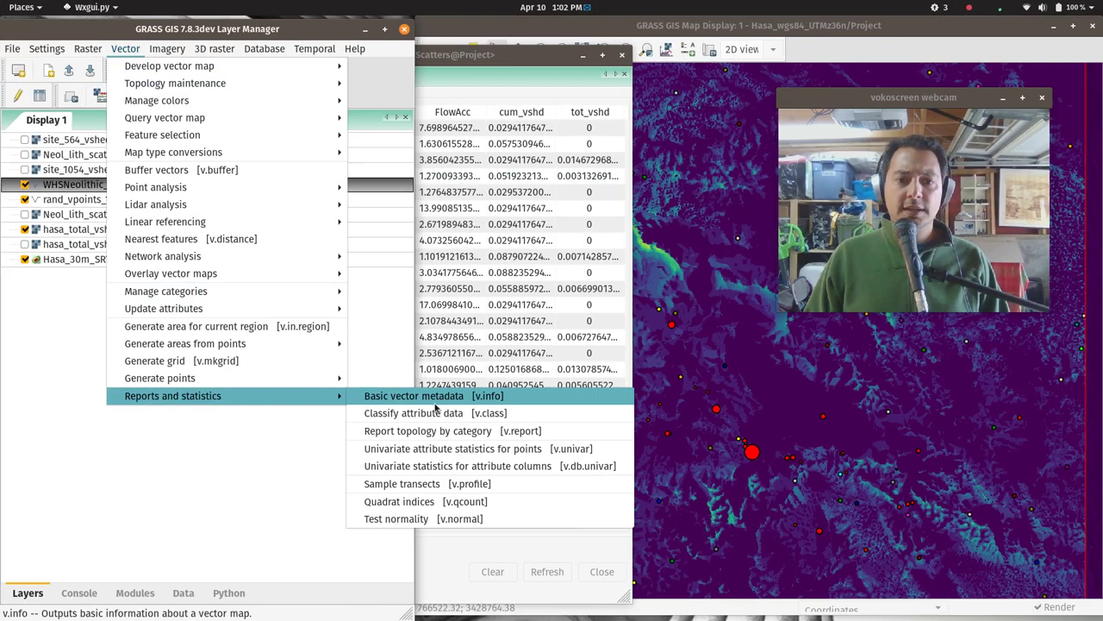
{"action": "left_click", "coordinate": [494, 449]}
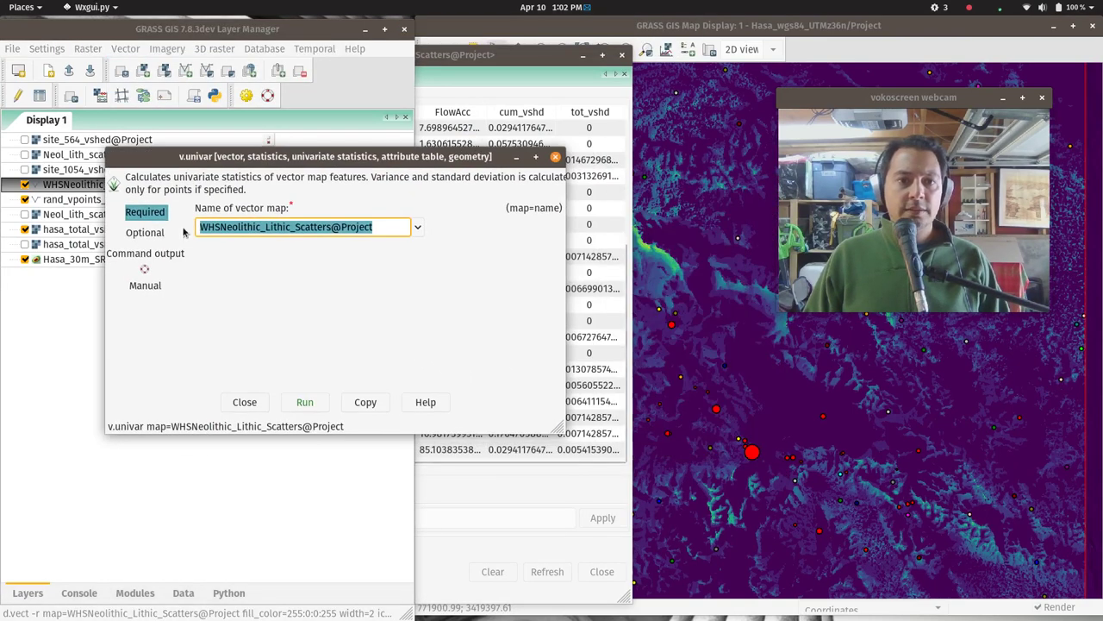
{"action": "left_click", "coordinate": [160, 236]}
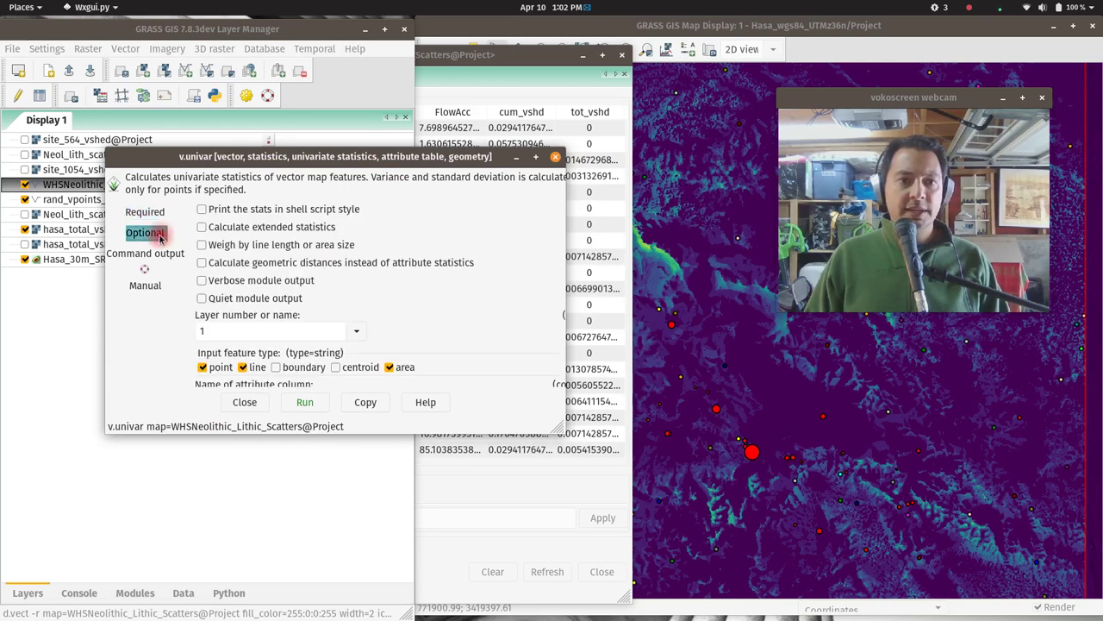
{"action": "scroll", "coordinate": [439, 269], "scroll_direction": "down", "scroll_amount": 1}
{"action": "scroll", "coordinate": [438, 272], "scroll_direction": "down", "scroll_amount": 3}
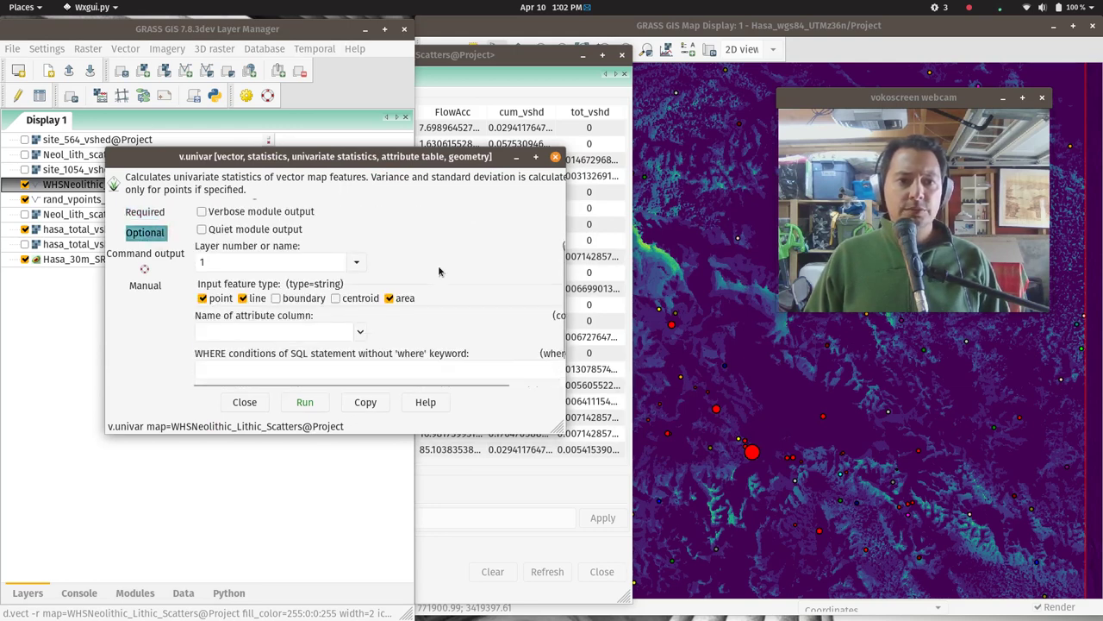
{"action": "left_click", "coordinate": [361, 331]}
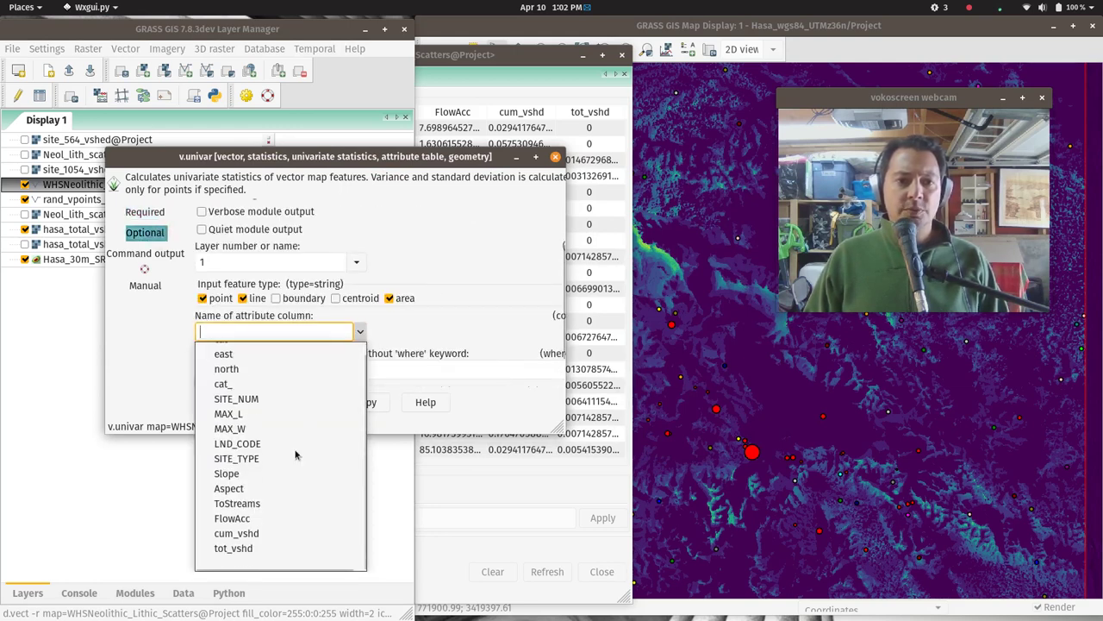
{"action": "left_click", "coordinate": [238, 534]}
{"action": "left_click", "coordinate": [303, 402]}
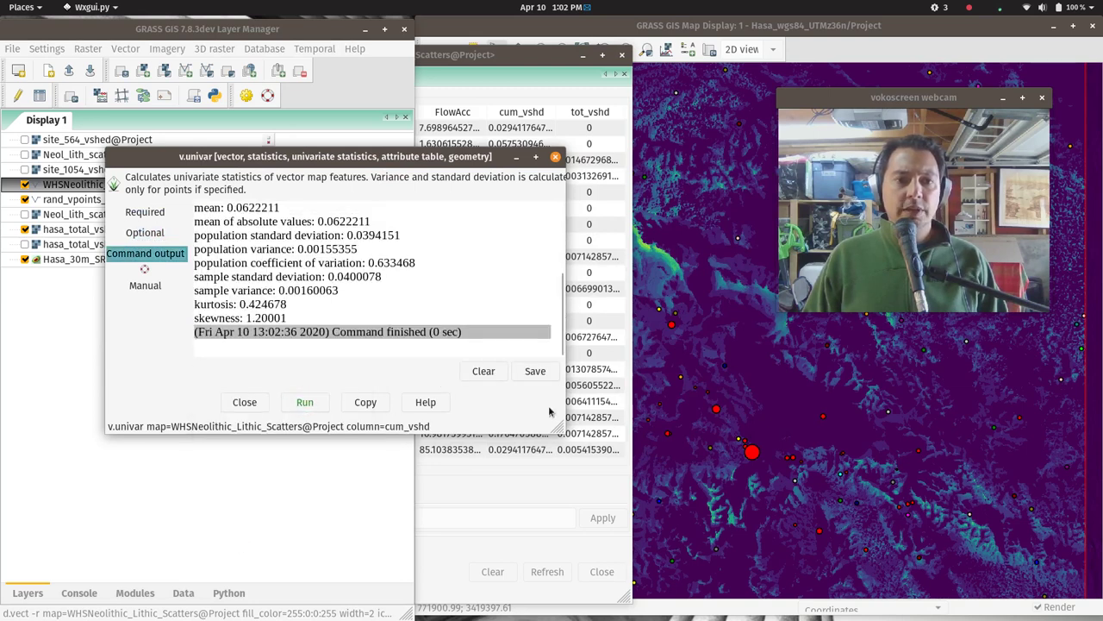
{"action": "left_click", "coordinate": [142, 212]}
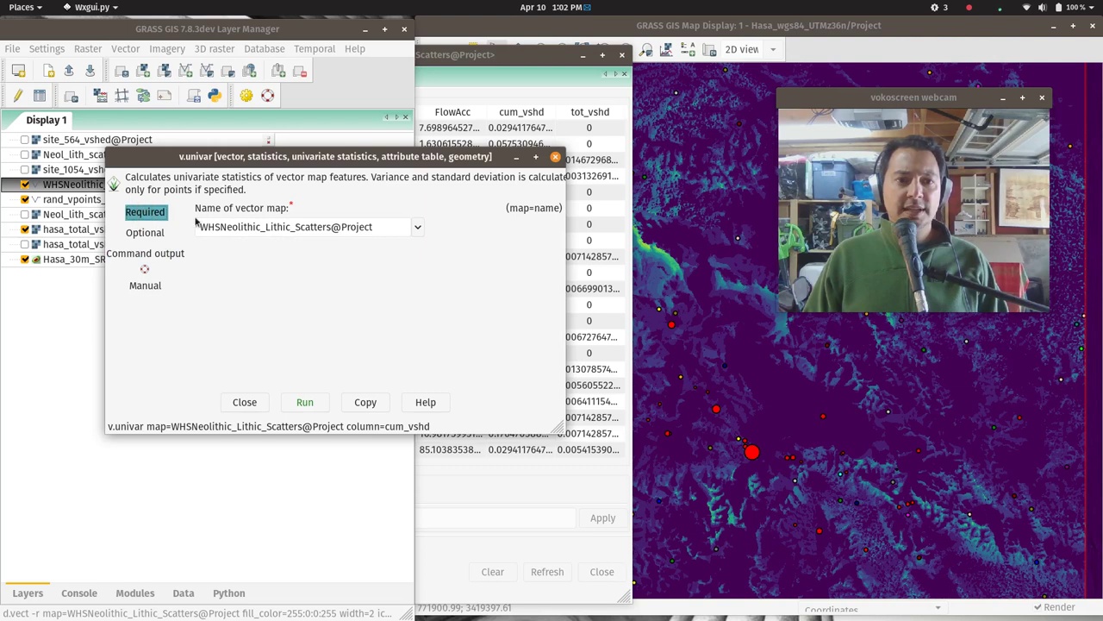
Rerun v.univar on WHSNeolithic_Lithic_Scatters using column tot_vshd, giving a mean of 0.00617018.
{"action": "left_click", "coordinate": [416, 227]}
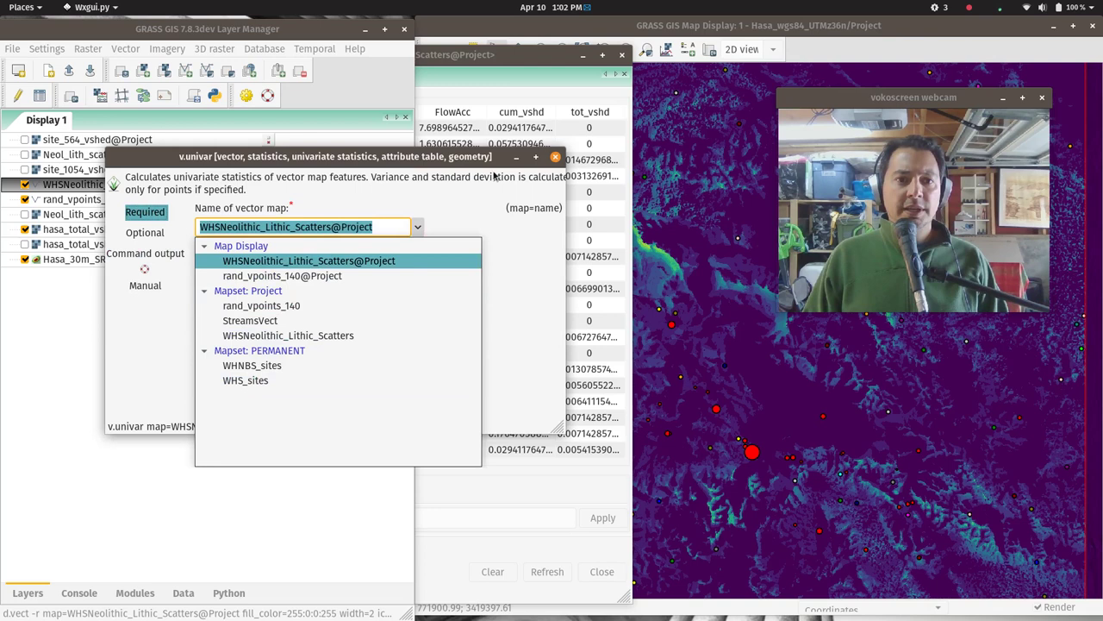
{"action": "left_click", "coordinate": [207, 212]}
{"action": "left_click", "coordinate": [145, 233]}
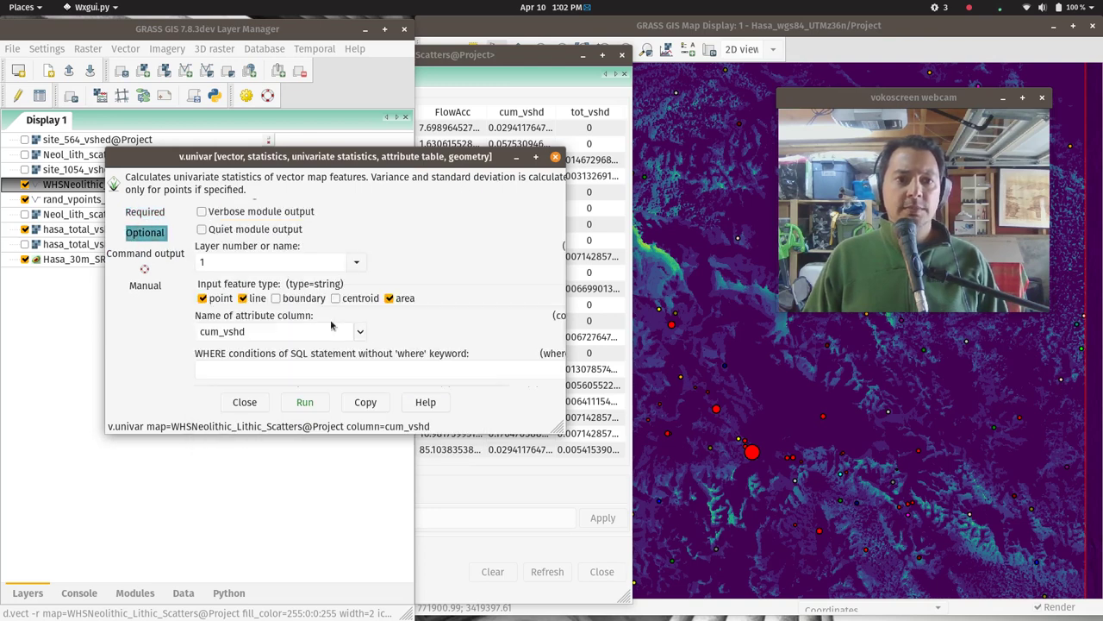
{"action": "left_click", "coordinate": [360, 332]}
{"action": "left_click", "coordinate": [233, 548]}
{"action": "left_click", "coordinate": [305, 402]}
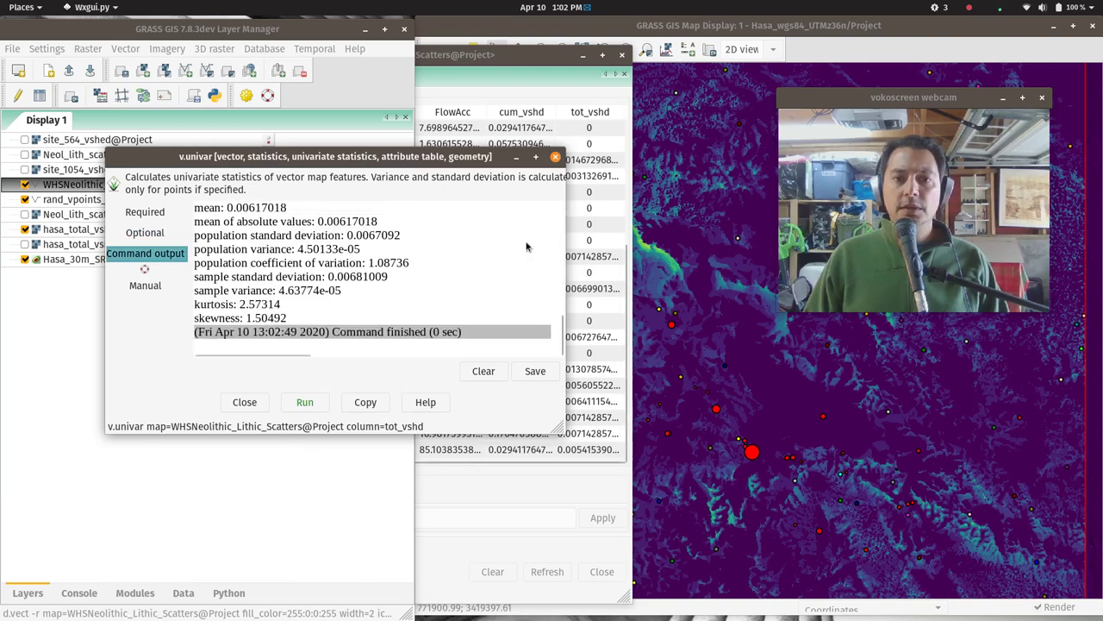
{"action": "left_click_drag", "start_coordinate": [558, 429], "coordinate": [653, 618]}
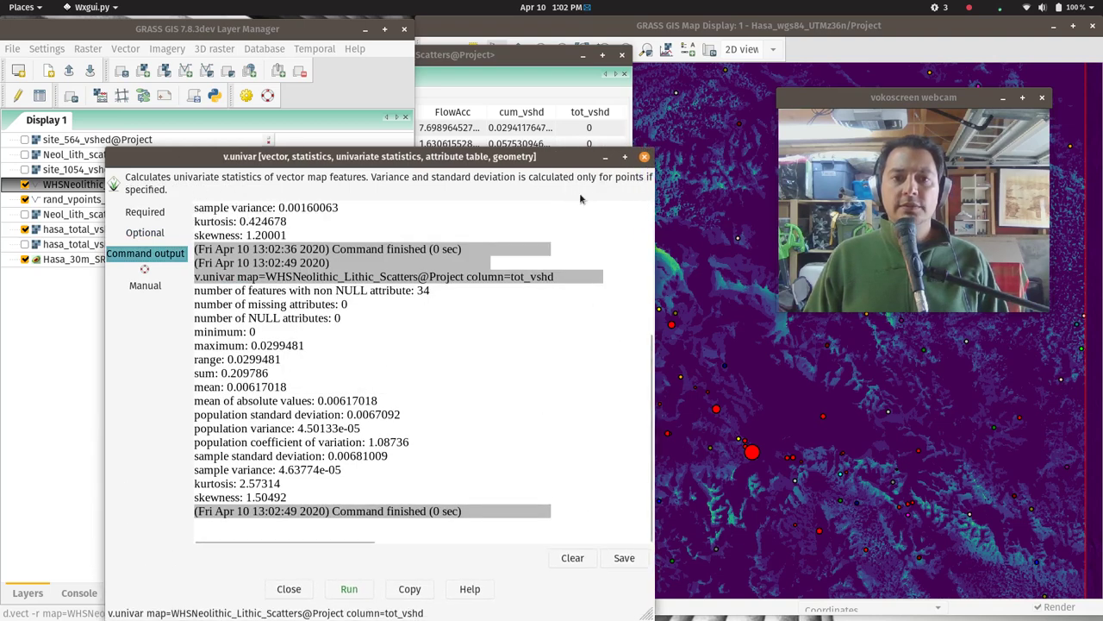
Move the v.univar window to the top, enlarge it, and scroll the output back up.
{"action": "left_click_drag", "start_coordinate": [557, 152], "coordinate": [515, 25]}
{"action": "left_click_drag", "start_coordinate": [608, 506], "coordinate": [663, 619]}
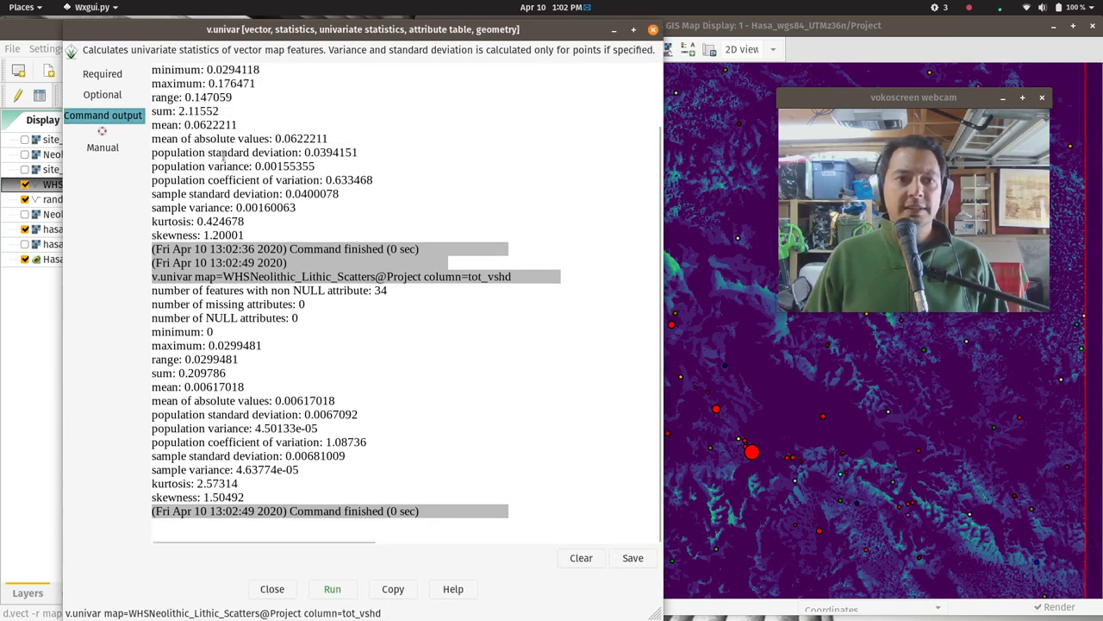
{"action": "scroll", "coordinate": [231, 120], "scroll_direction": "up", "scroll_amount": 1}
{"action": "scroll", "coordinate": [231, 121], "scroll_direction": "up", "scroll_amount": 1}
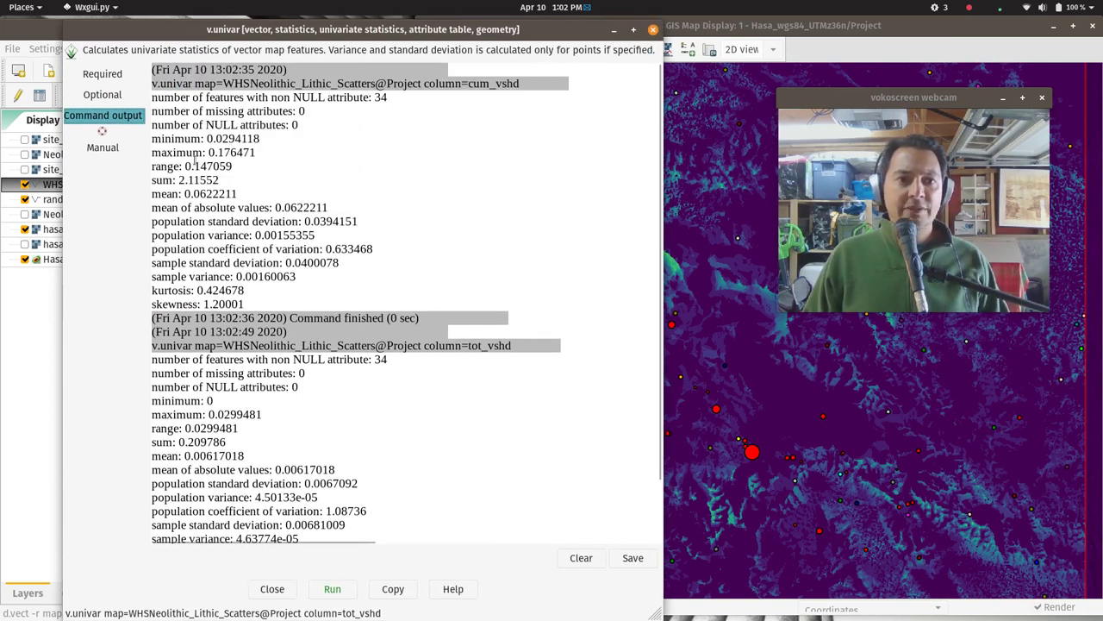
Highlight the cum_vshd mean 0.0622211 and the tot_vshd mean 0.00617018 to compare them.
{"action": "left_click_drag", "start_coordinate": [172, 194], "coordinate": [222, 180]}
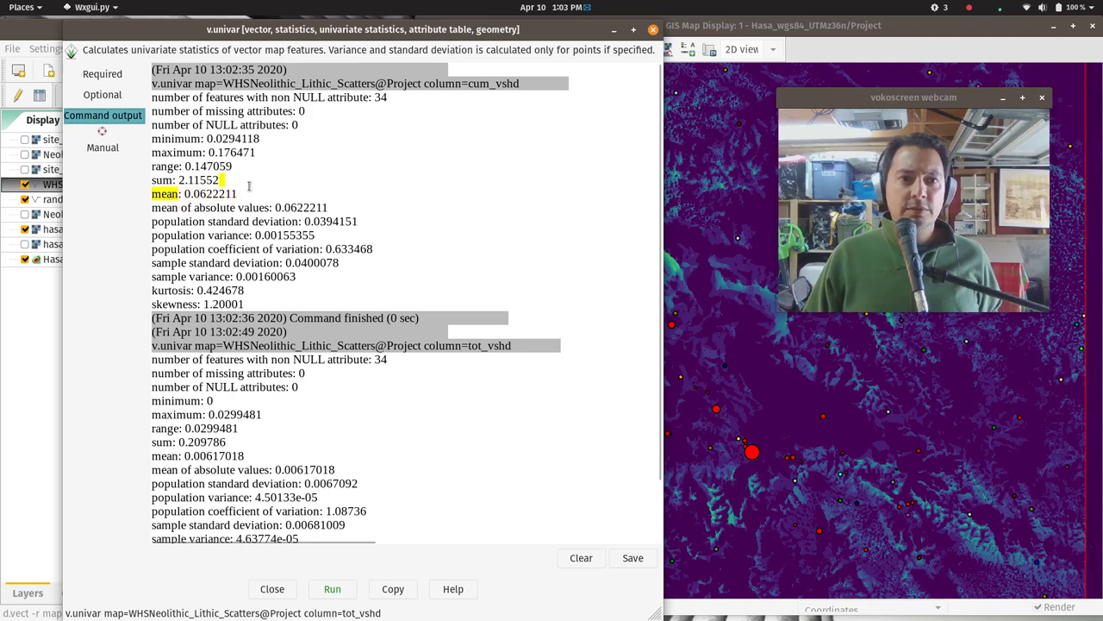
{"action": "left_click", "coordinate": [223, 194]}
{"action": "left_click_drag", "start_coordinate": [191, 194], "coordinate": [221, 194]}
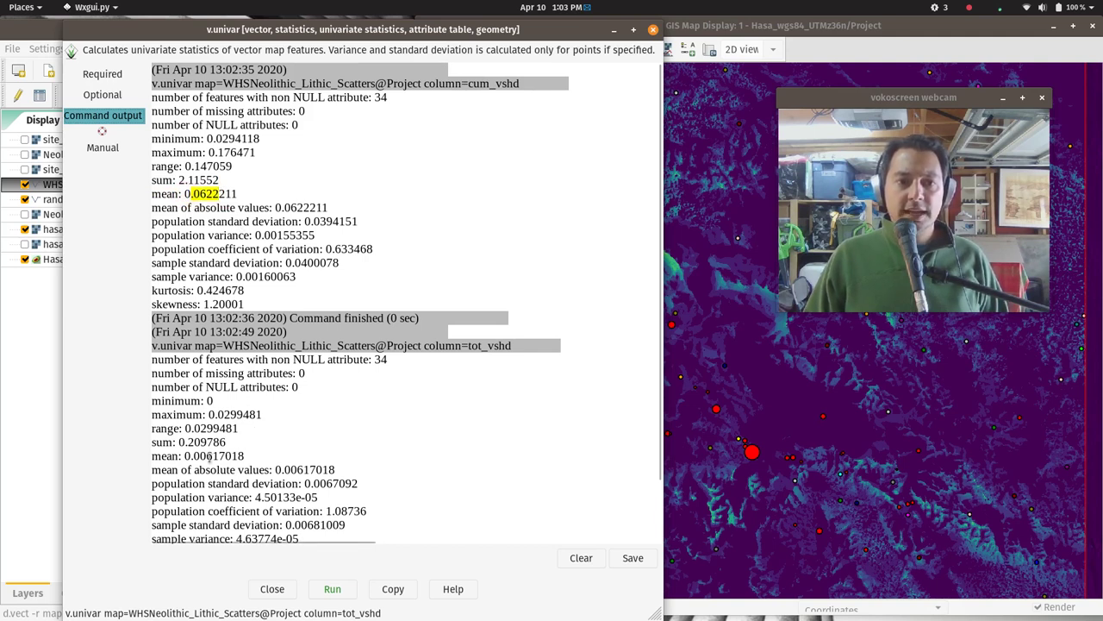
{"action": "left_click", "coordinate": [192, 455]}
{"action": "left_click_drag", "start_coordinate": [191, 455], "coordinate": [234, 446]}
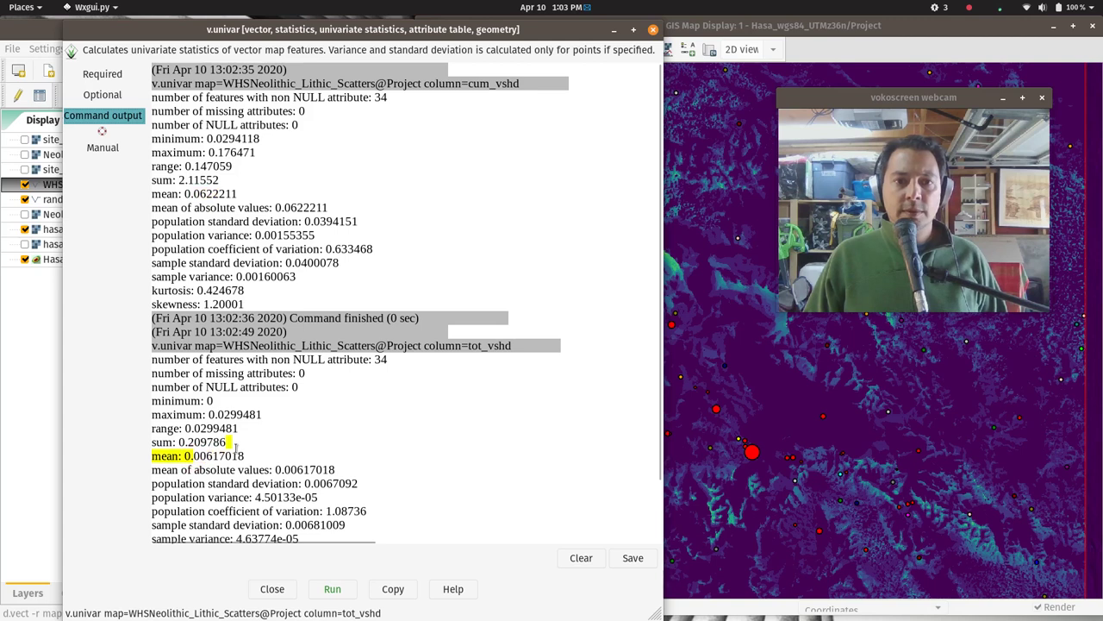
{"action": "left_click", "coordinate": [212, 461]}
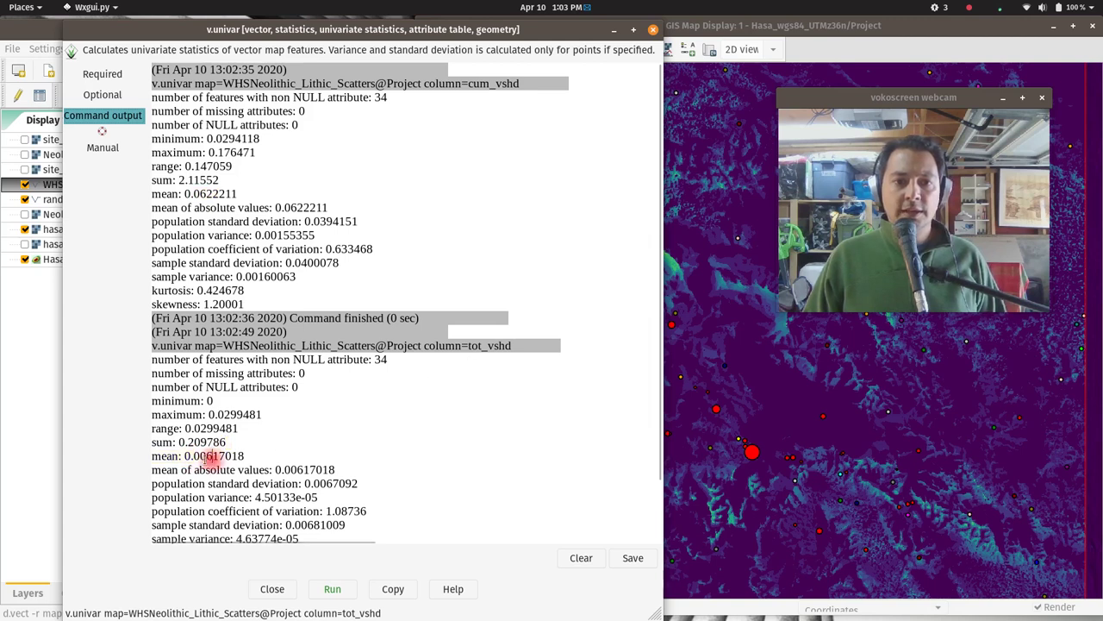
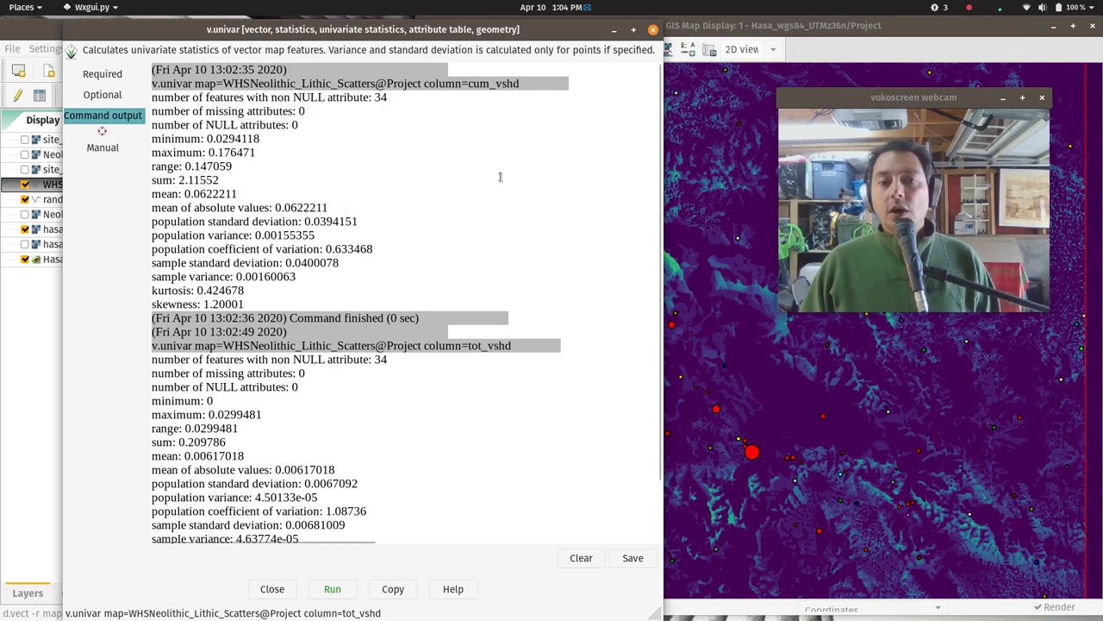
Close the v.univar results window and the WHSNeolithic_Lithic_Scatters attribute table.
{"action": "left_click", "coordinate": [653, 30]}
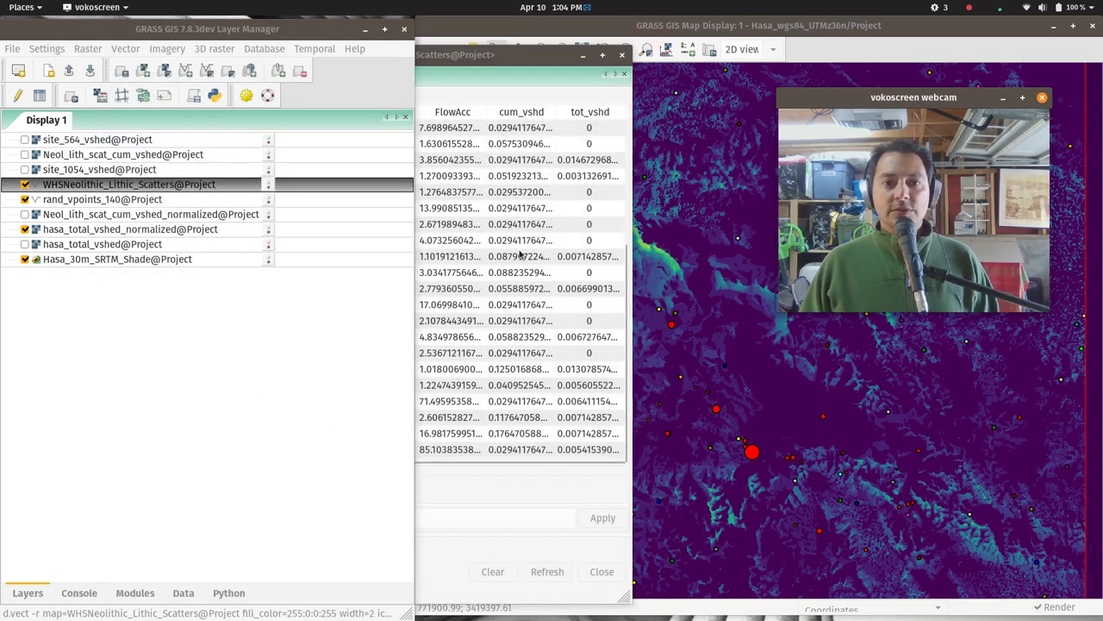
{"action": "left_click", "coordinate": [621, 55]}
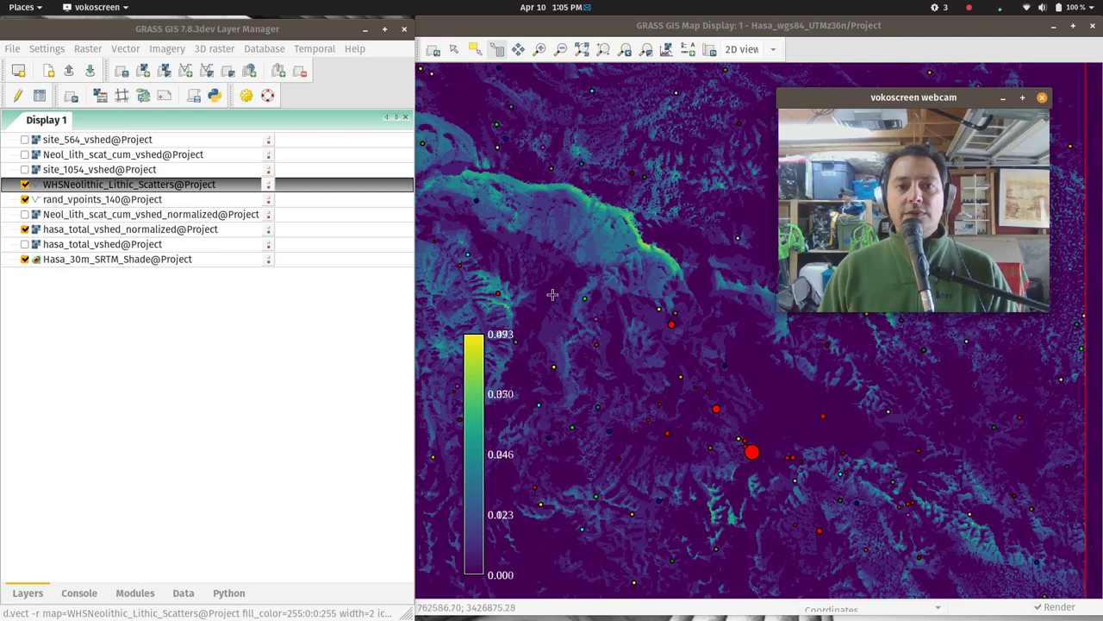
Run v.univar on the scatters' tot_vshd column, giving mean 0.00617018 and skewness 1.50492.
{"action": "left_click", "coordinate": [126, 48]}
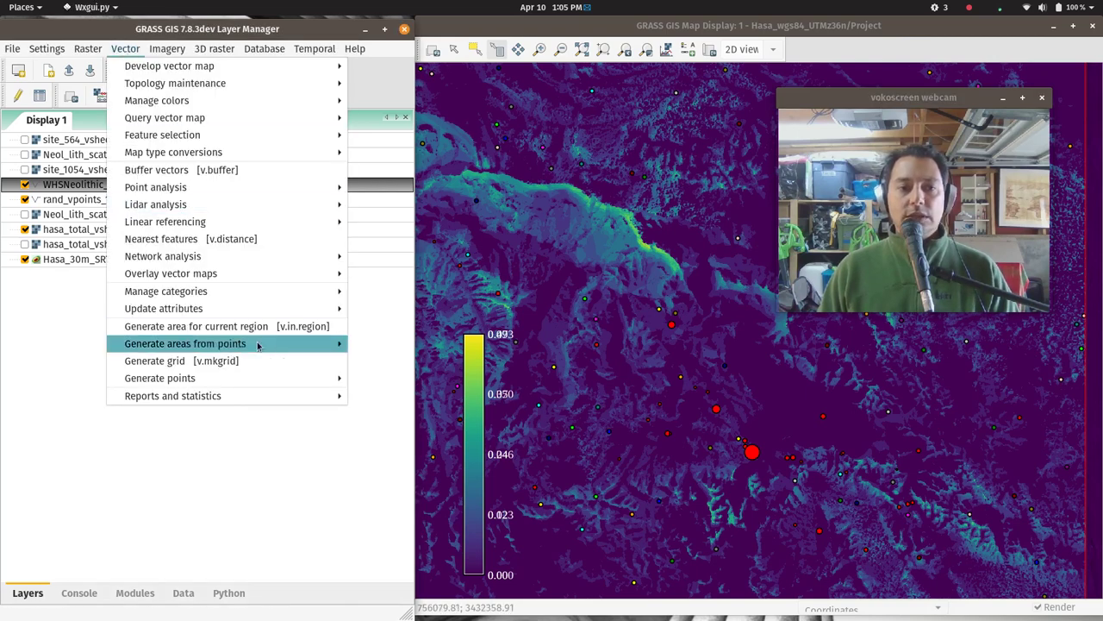
{"action": "mouse_move", "coordinate": [328, 395]}
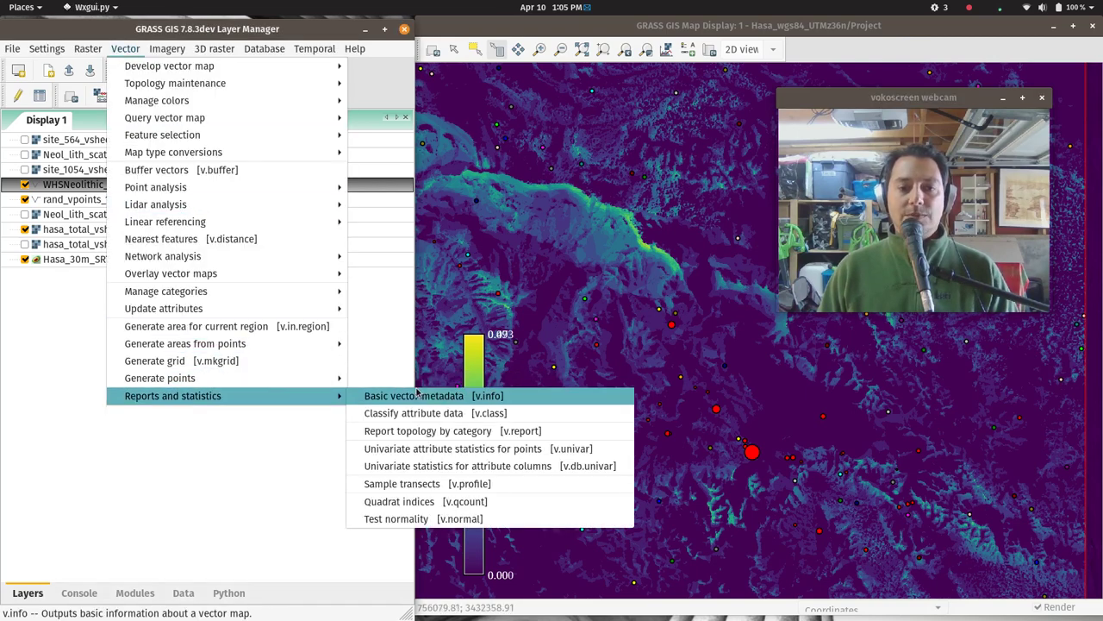
{"action": "left_click", "coordinate": [470, 449]}
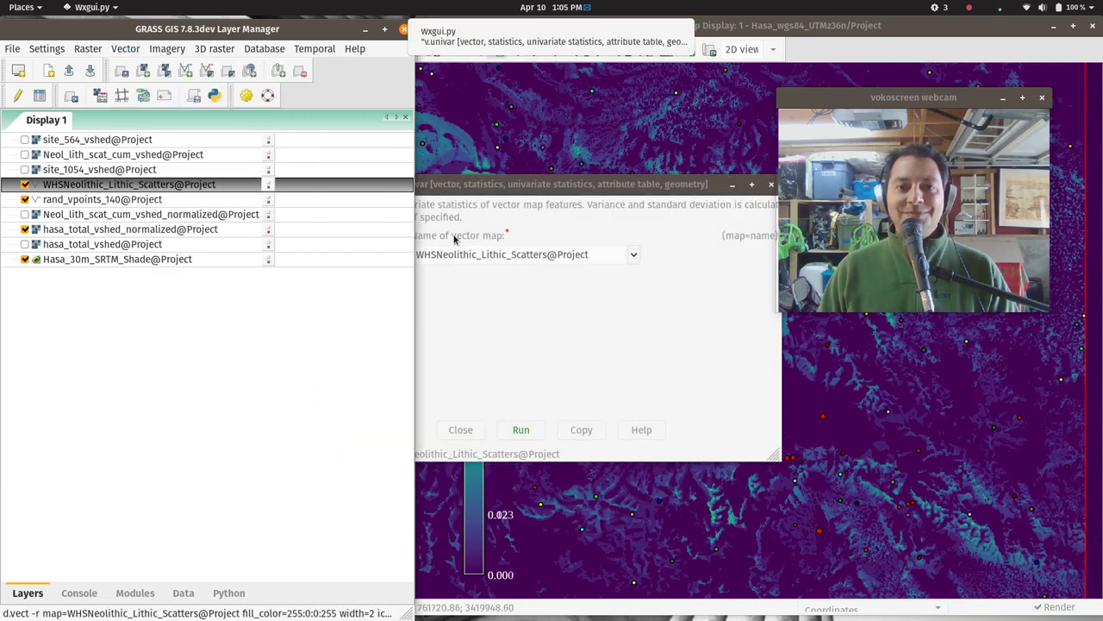
{"action": "left_click", "coordinate": [360, 259]}
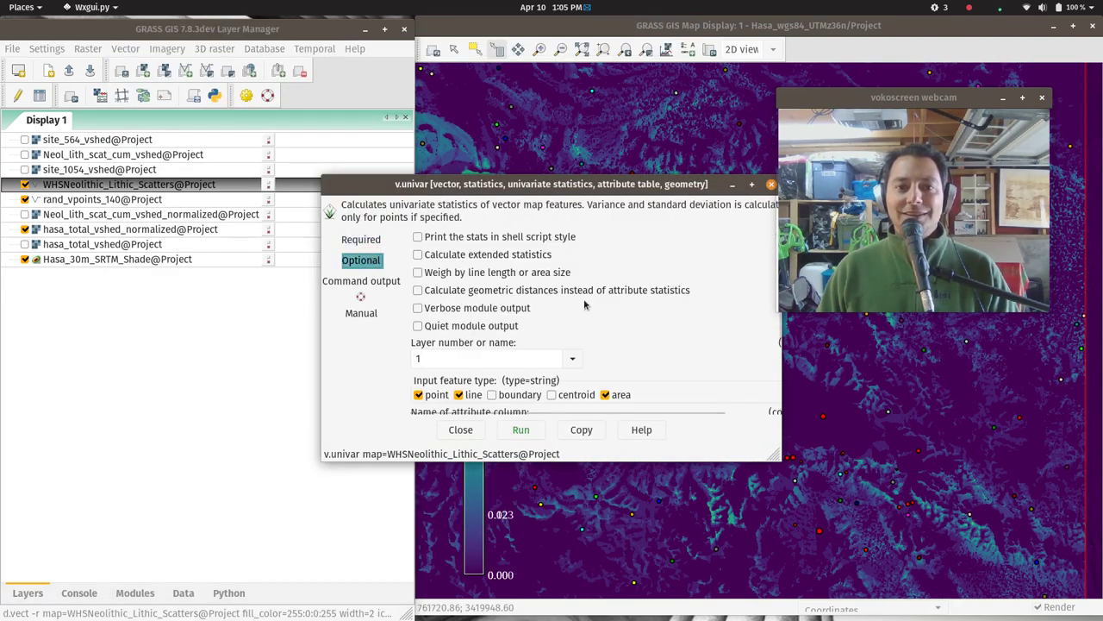
{"action": "scroll", "coordinate": [604, 344], "scroll_direction": "down", "scroll_amount": 5}
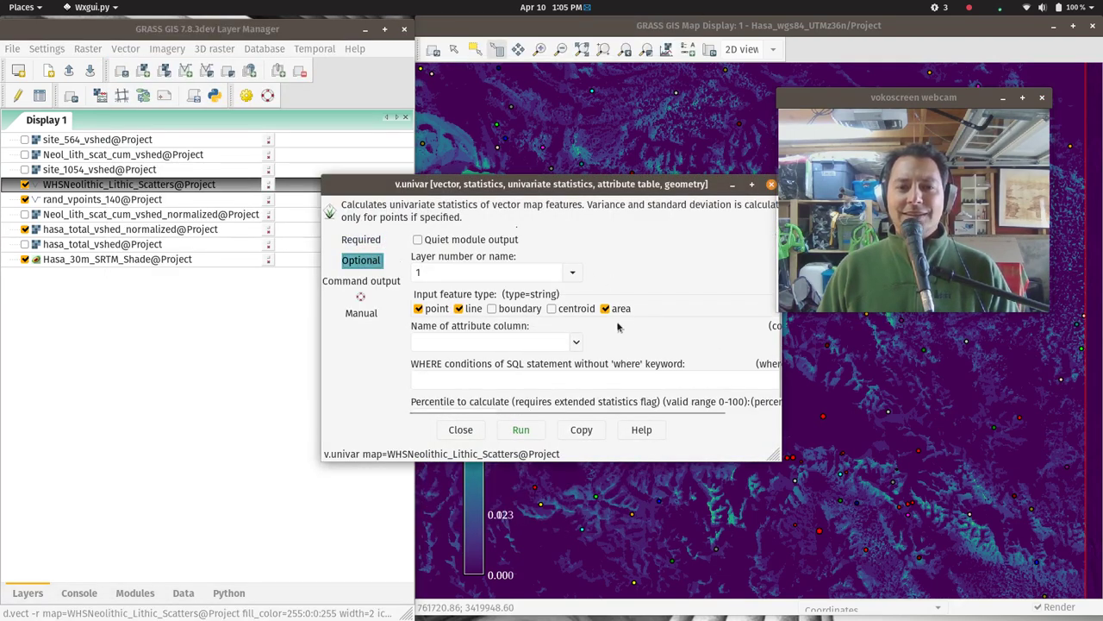
{"action": "left_click", "coordinate": [576, 343]}
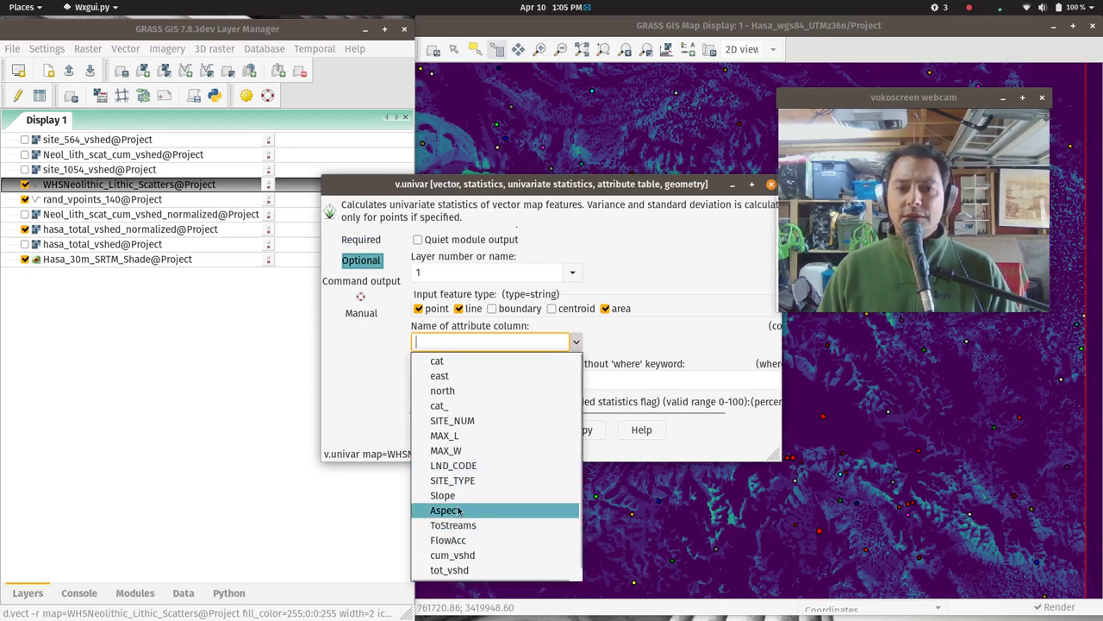
{"action": "left_click", "coordinate": [450, 570]}
{"action": "left_click", "coordinate": [529, 432]}
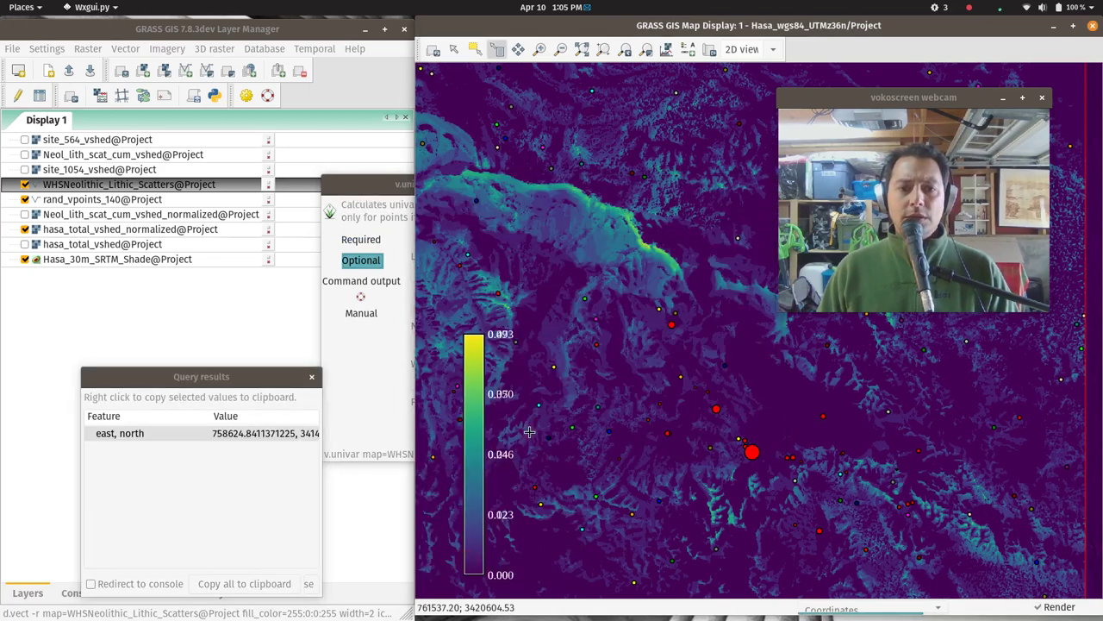
{"action": "key", "text": "super"}
{"action": "left_click", "coordinate": [460, 509]}
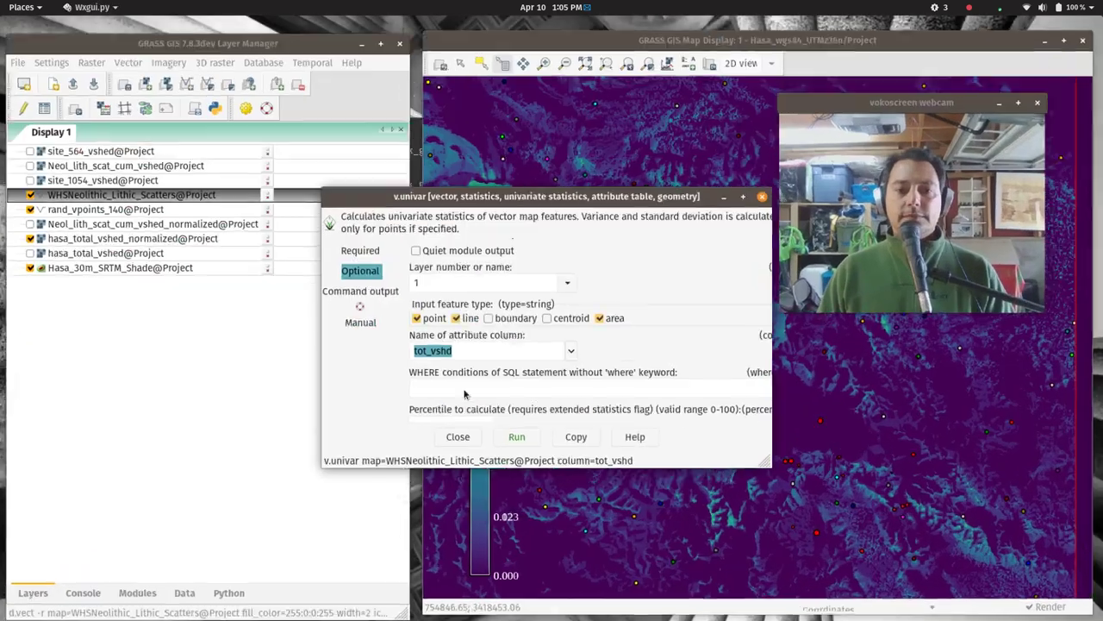
{"action": "left_click", "coordinate": [514, 430]}
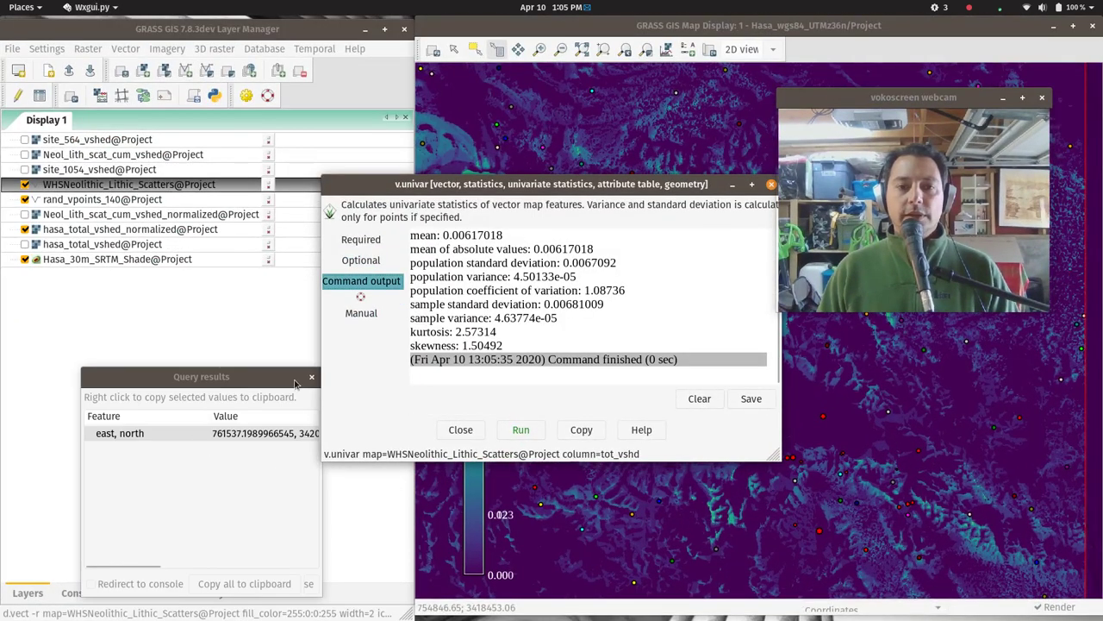
{"action": "left_click", "coordinate": [295, 382]}
{"action": "key", "text": "super"}
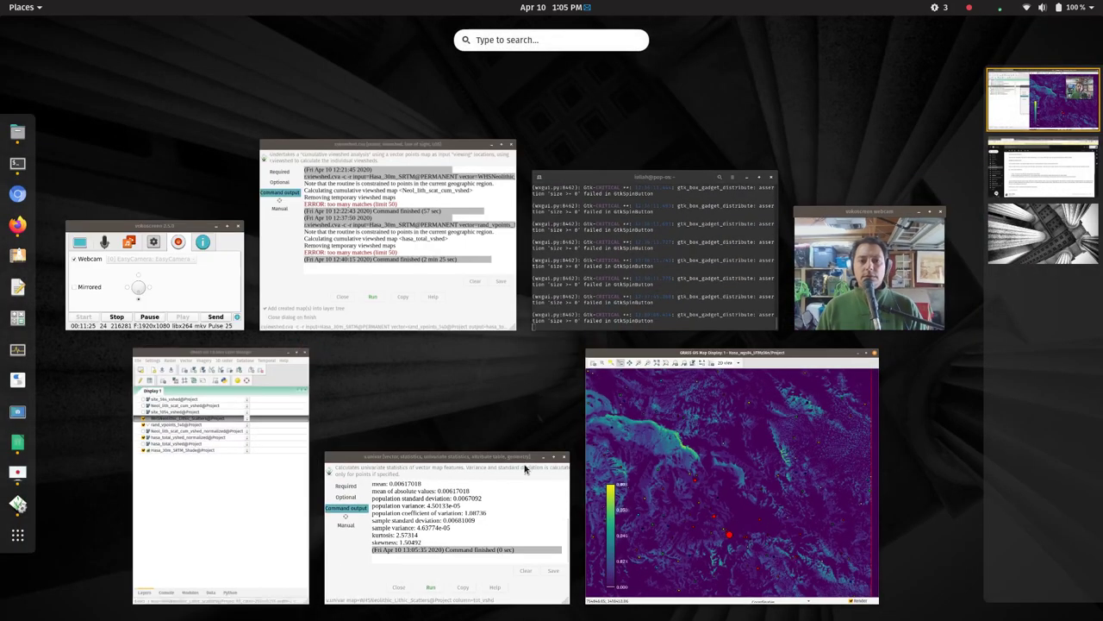
{"action": "left_click", "coordinate": [525, 468]}
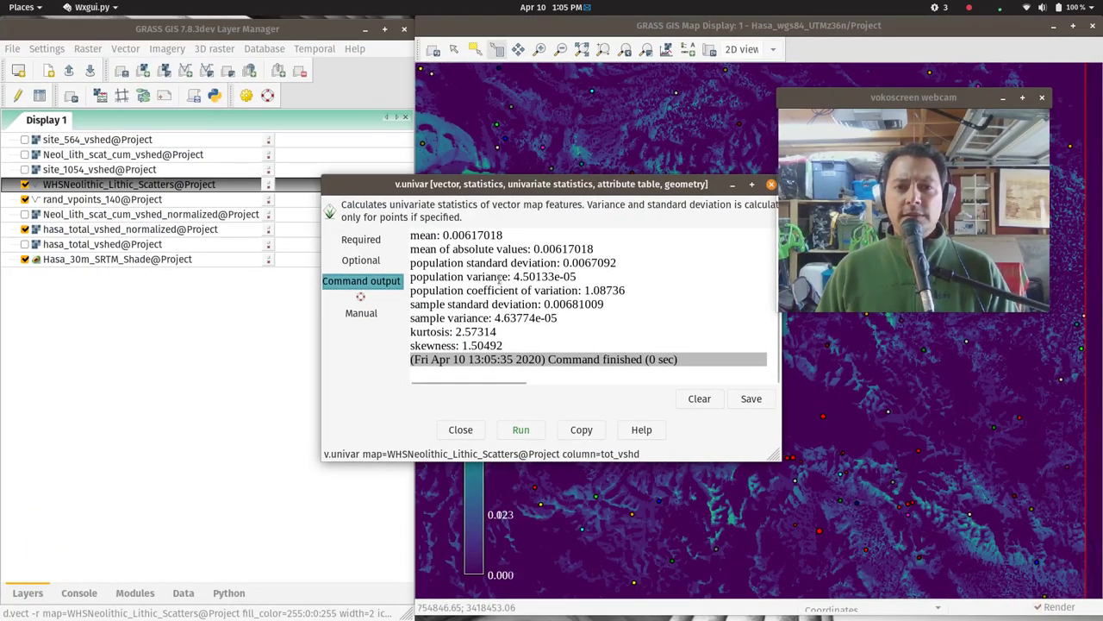
{"action": "left_click_drag", "start_coordinate": [504, 234], "coordinate": [466, 317]}
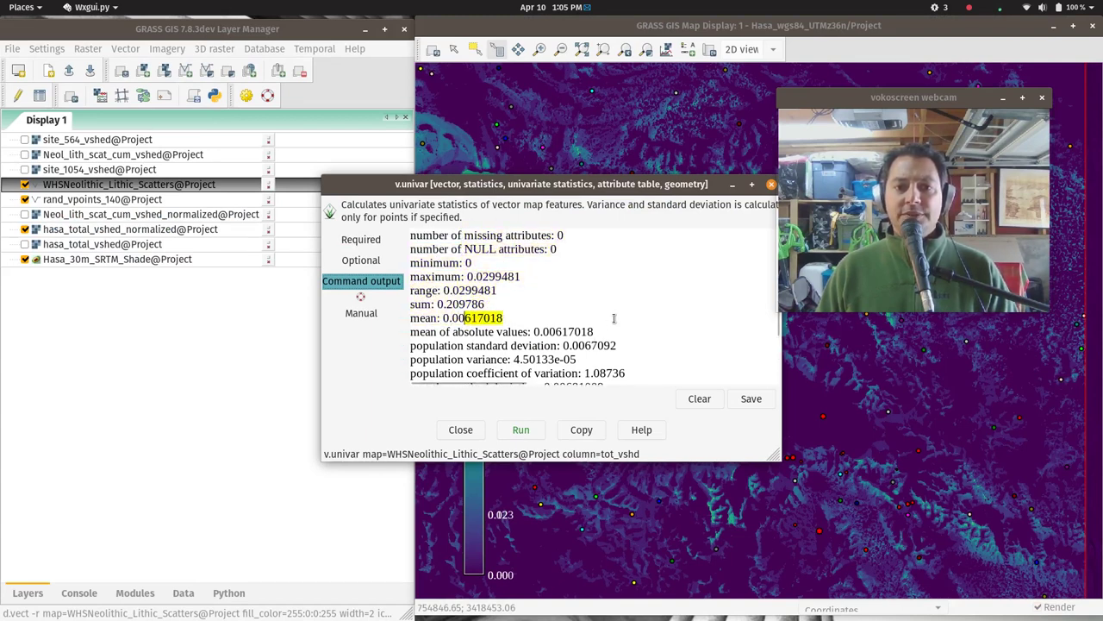
{"action": "scroll", "coordinate": [554, 332], "scroll_direction": "down", "scroll_amount": 2}
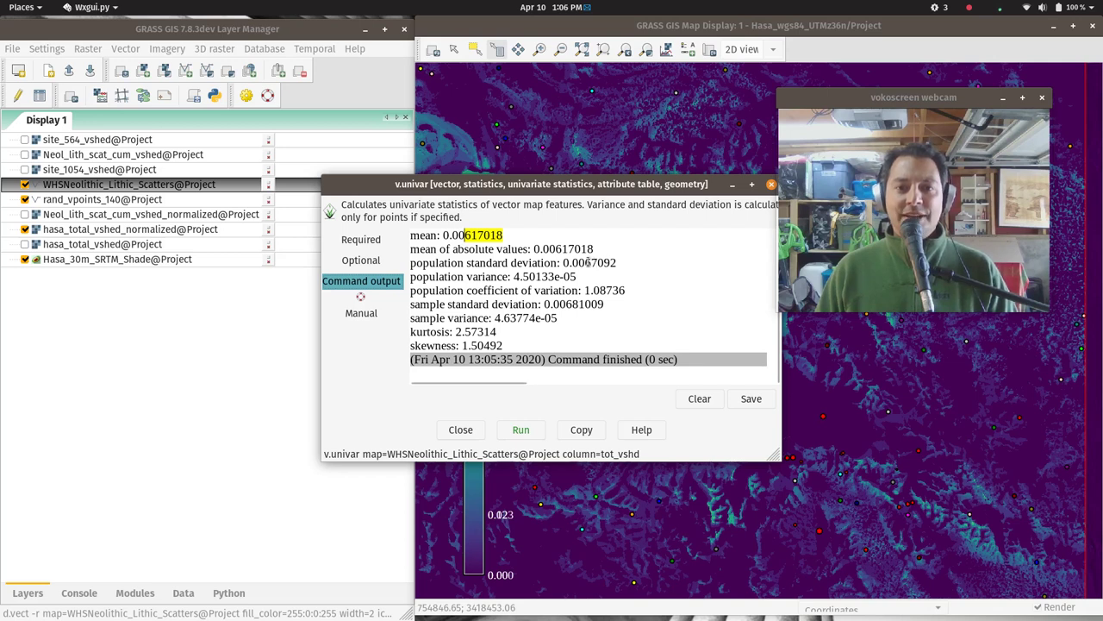
{"action": "scroll", "coordinate": [588, 262], "scroll_direction": "up", "scroll_amount": 1}
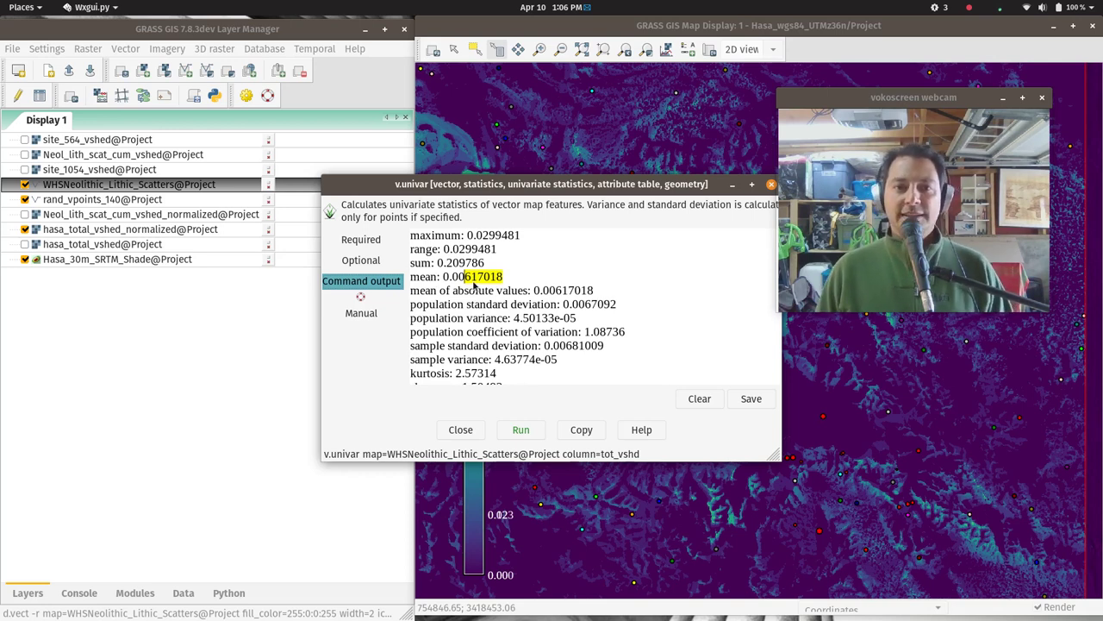
{"action": "scroll", "coordinate": [475, 286], "scroll_direction": "up", "scroll_amount": 2}
{"action": "scroll", "coordinate": [473, 302], "scroll_direction": "down", "scroll_amount": 1}
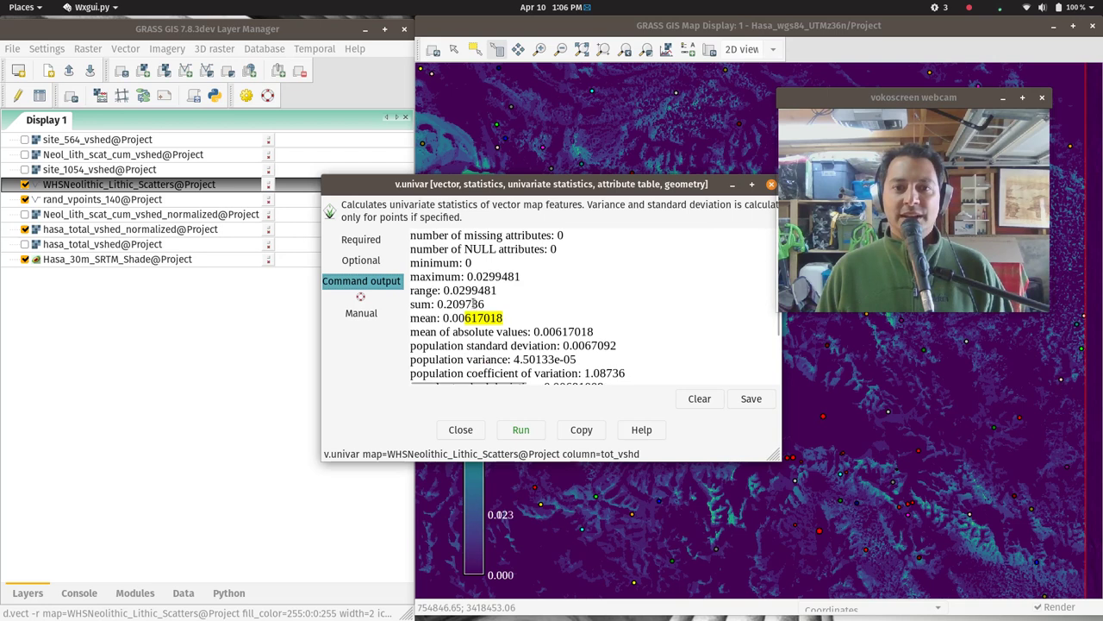
{"action": "left_click_drag", "start_coordinate": [497, 276], "coordinate": [490, 276]}
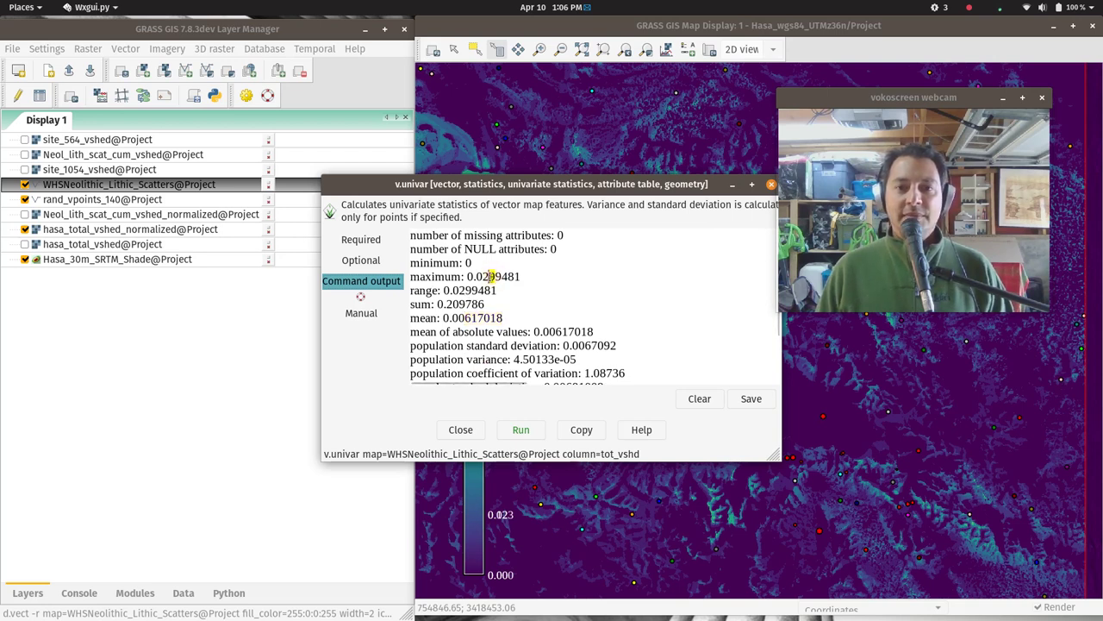
{"action": "double_click", "coordinate": [488, 275]}
{"action": "left_click", "coordinate": [483, 276]}
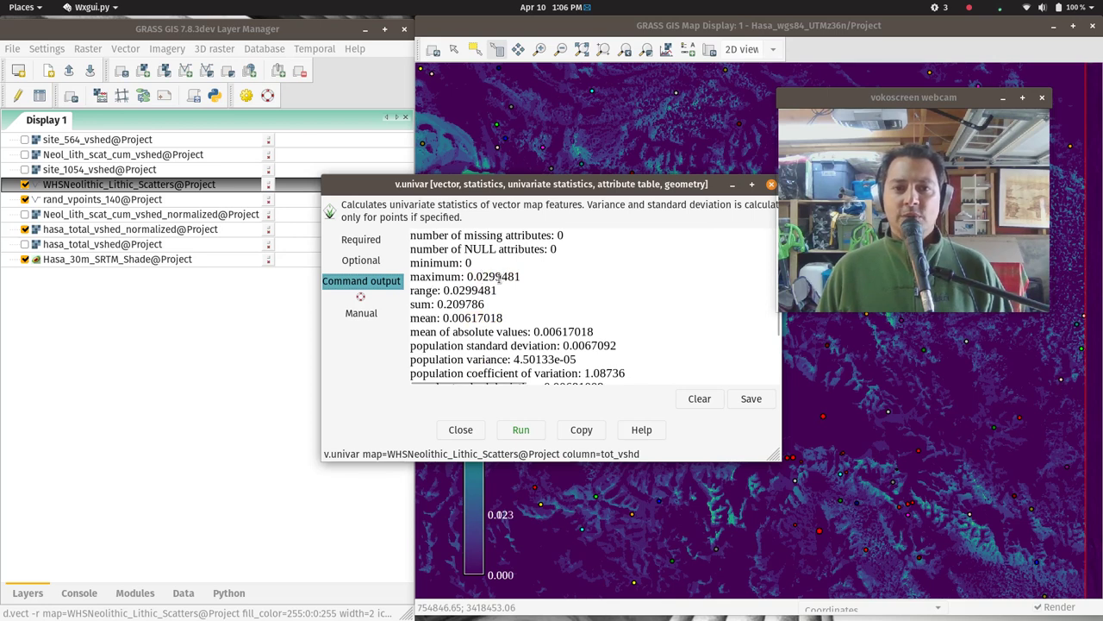
{"action": "left_click_drag", "start_coordinate": [498, 276], "coordinate": [484, 278]}
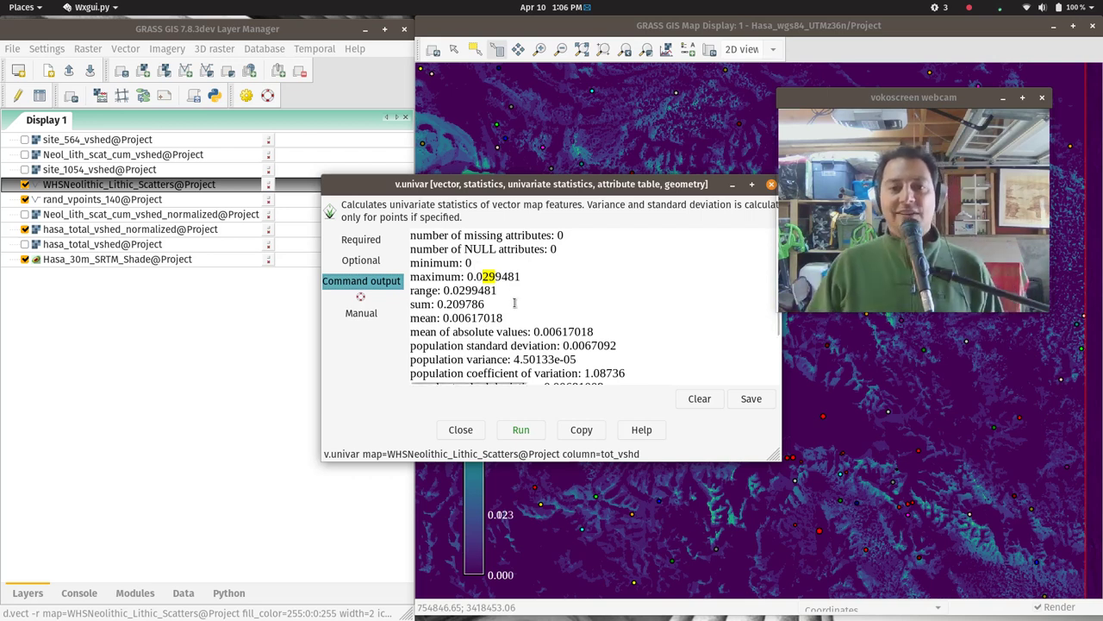
Open the Raster Map Calculator and insert Neol_lith_scat_cum_vshed_normalized into the expression.
{"action": "left_click", "coordinate": [771, 185]}
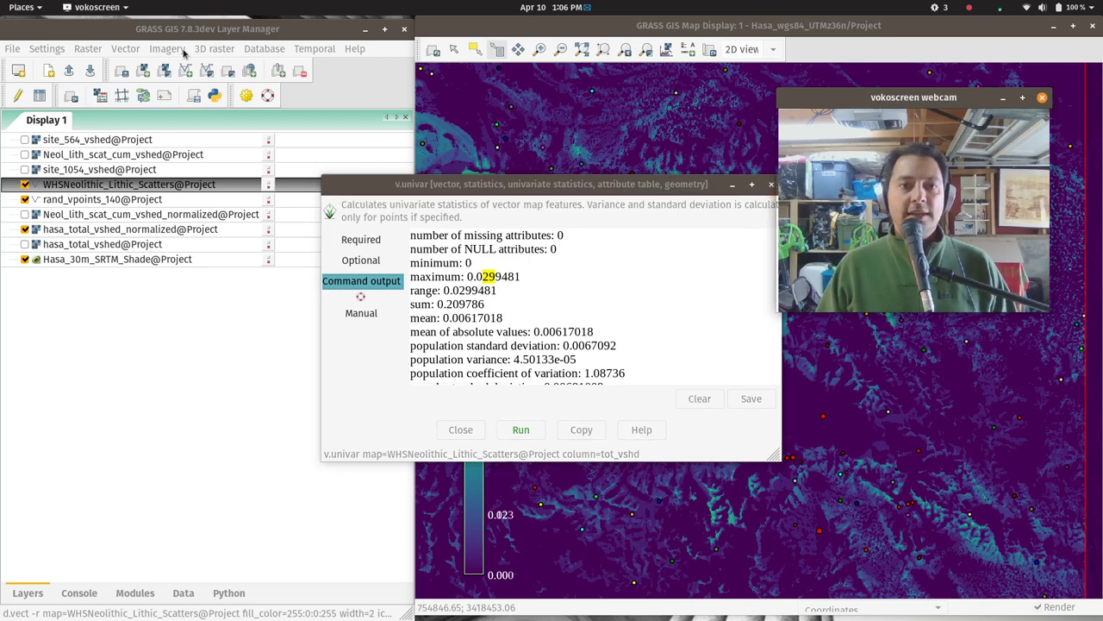
{"action": "left_click", "coordinate": [83, 50]}
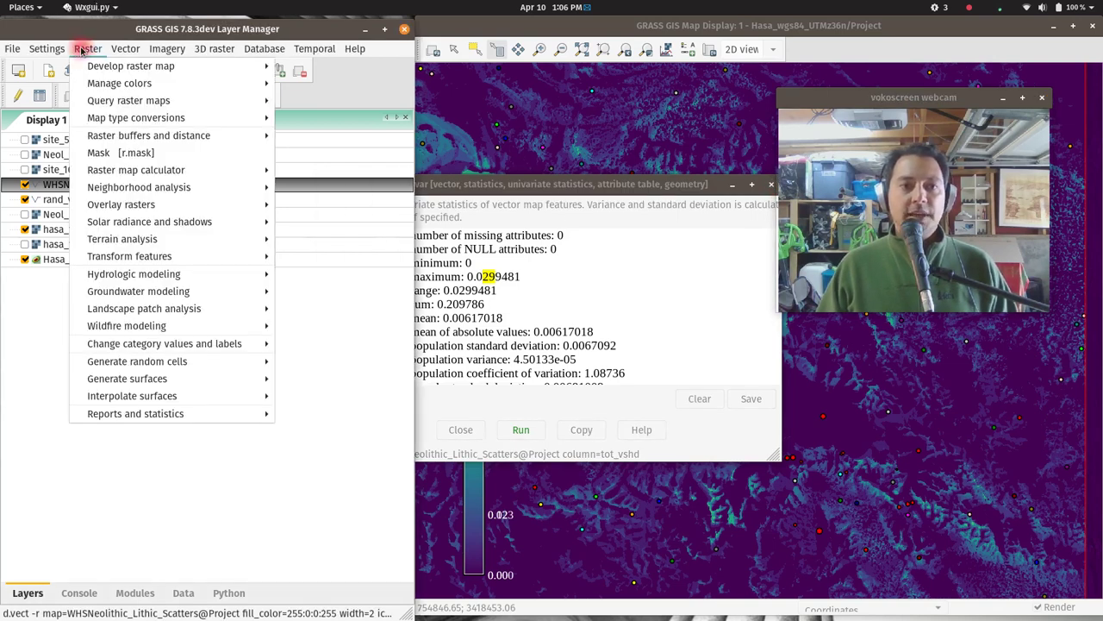
{"action": "mouse_move", "coordinate": [187, 271]}
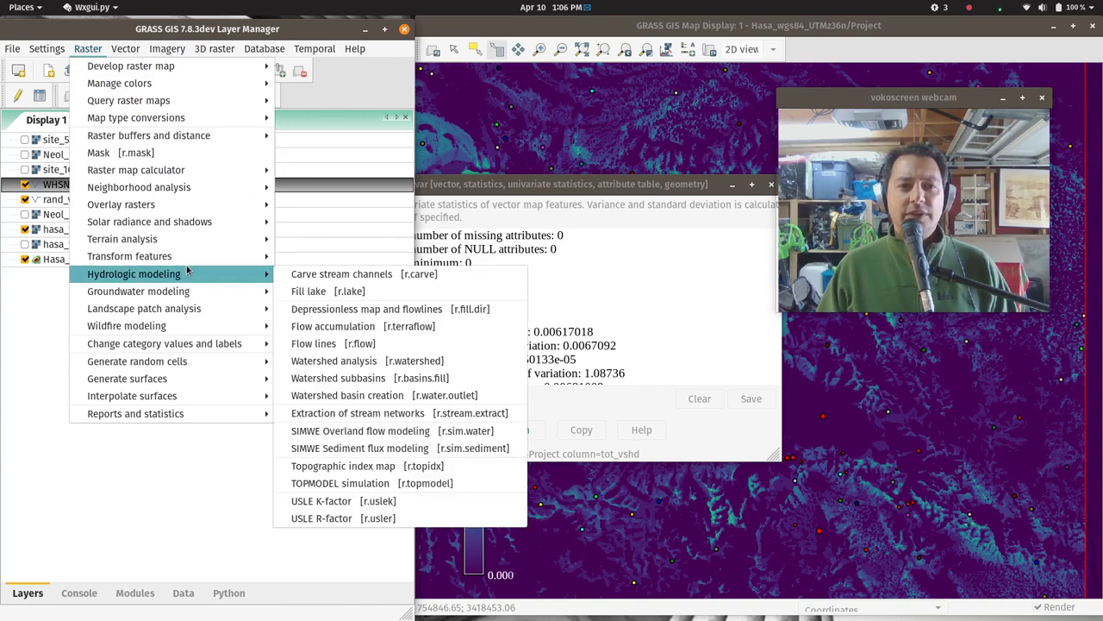
{"action": "mouse_move", "coordinate": [186, 170]}
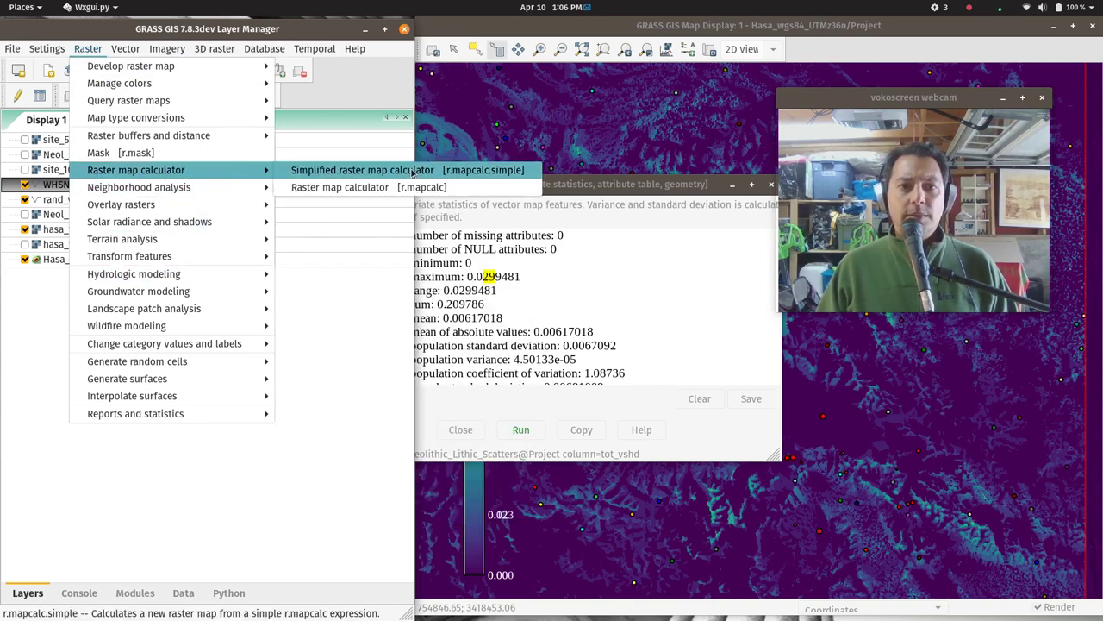
{"action": "left_click", "coordinate": [414, 187]}
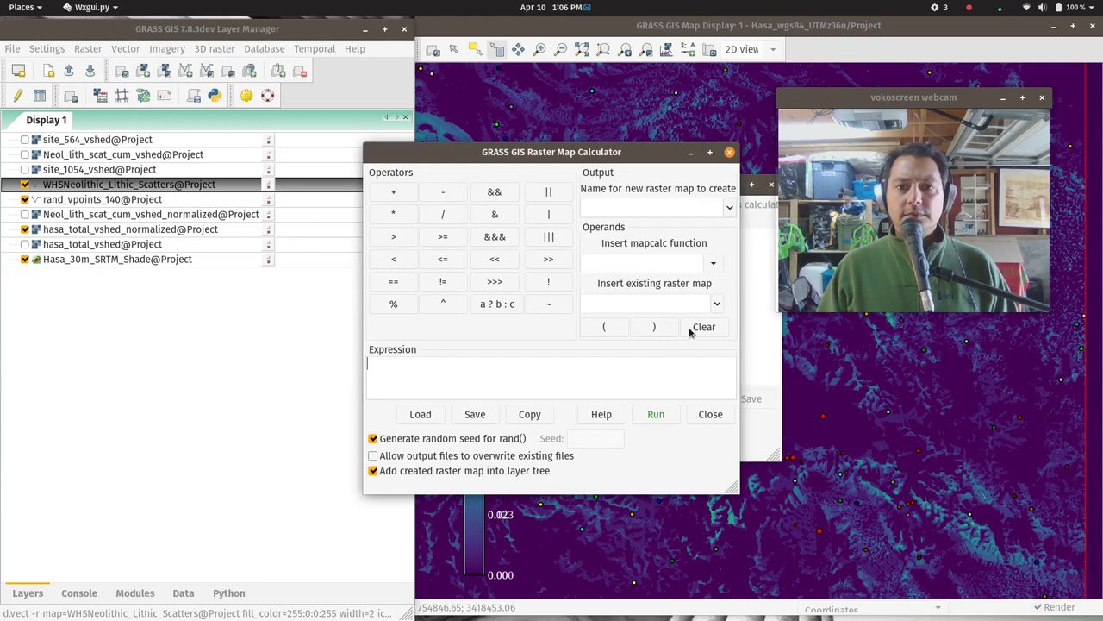
{"action": "left_click", "coordinate": [716, 304]}
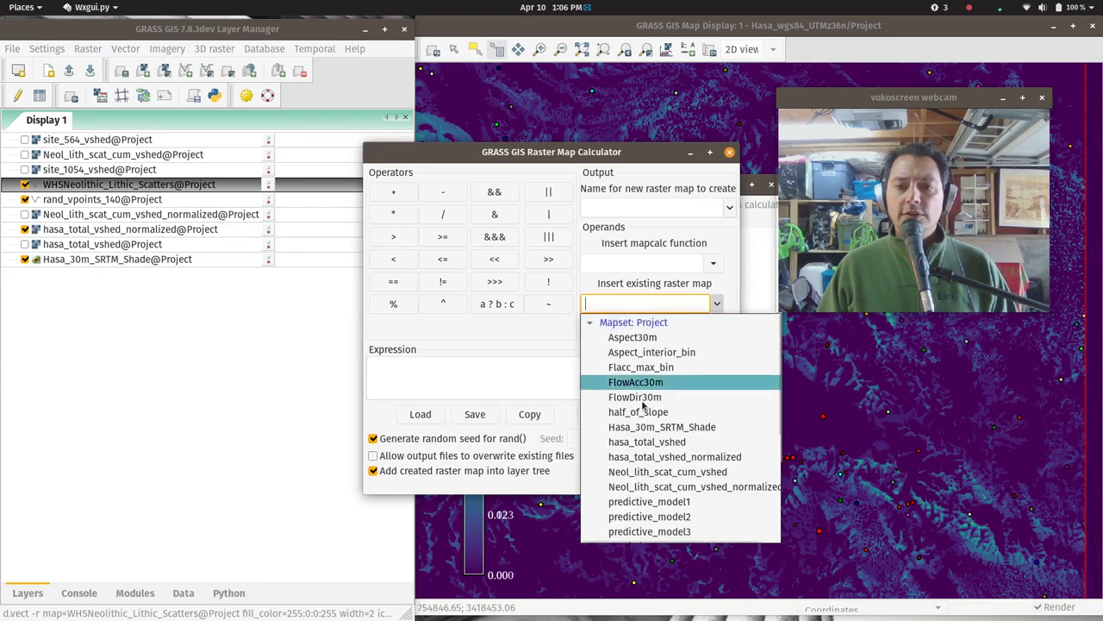
{"action": "left_click", "coordinate": [676, 485]}
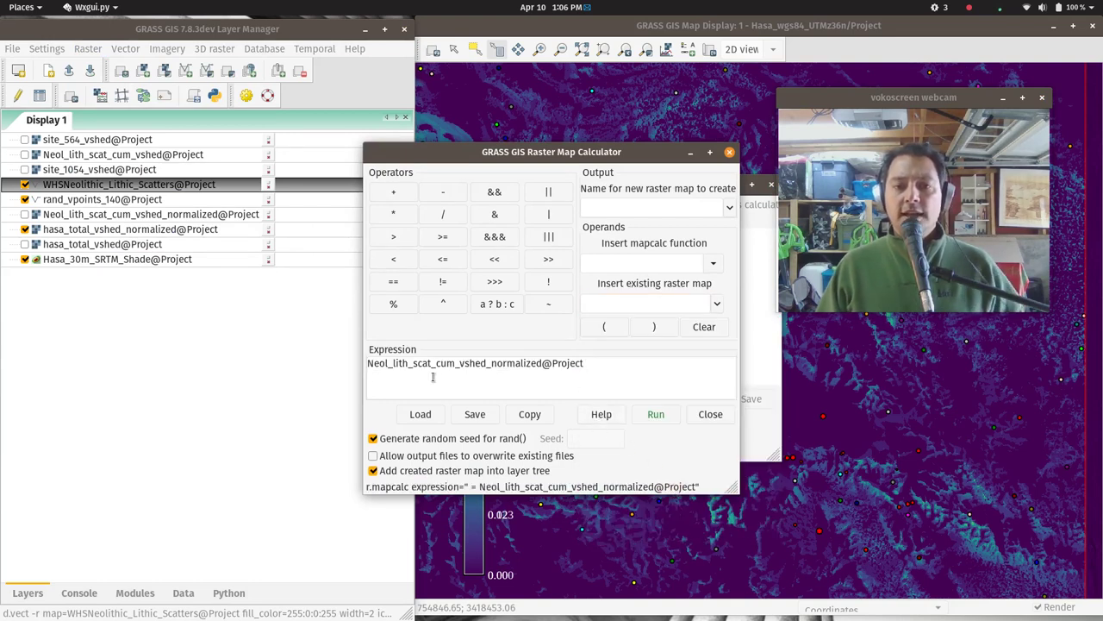
Make the expression if(Neol_lith_scat_cum_vshed_normalized@Project <= 0.014, 1, 0), output tot_vshd_binary.
{"action": "left_click", "coordinate": [372, 369]}
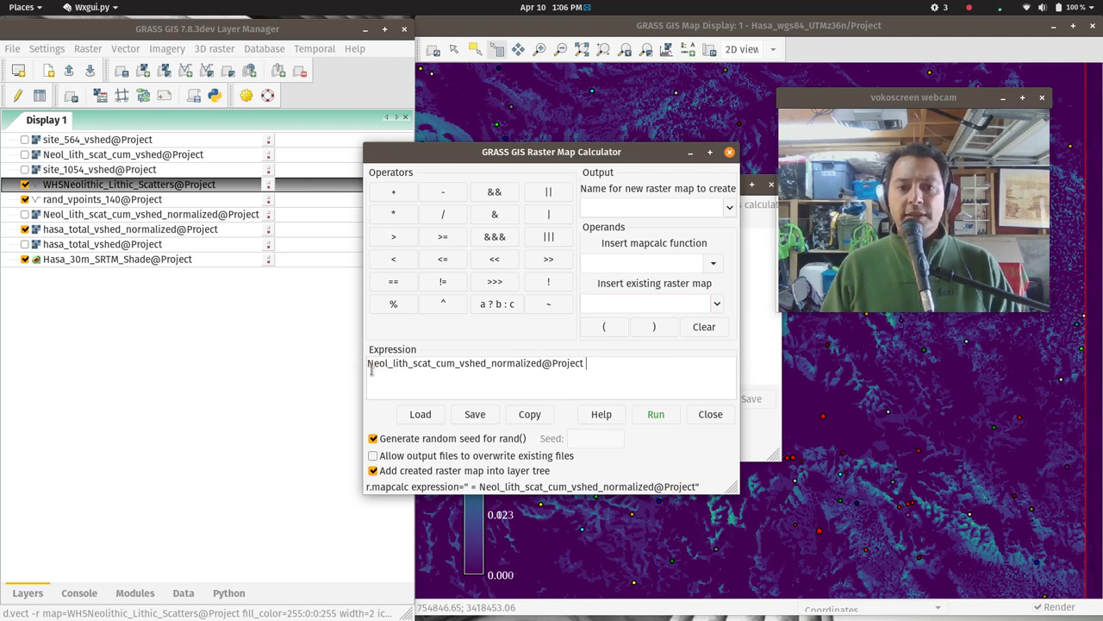
{"action": "left_click", "coordinate": [370, 365]}
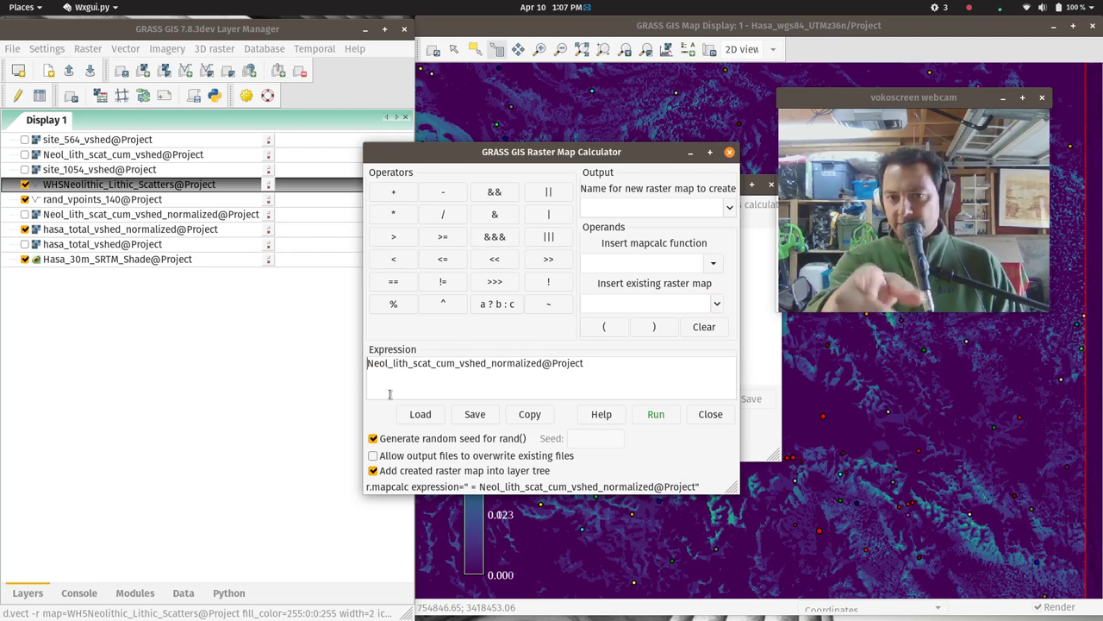
{"action": "type", "text": "i"}
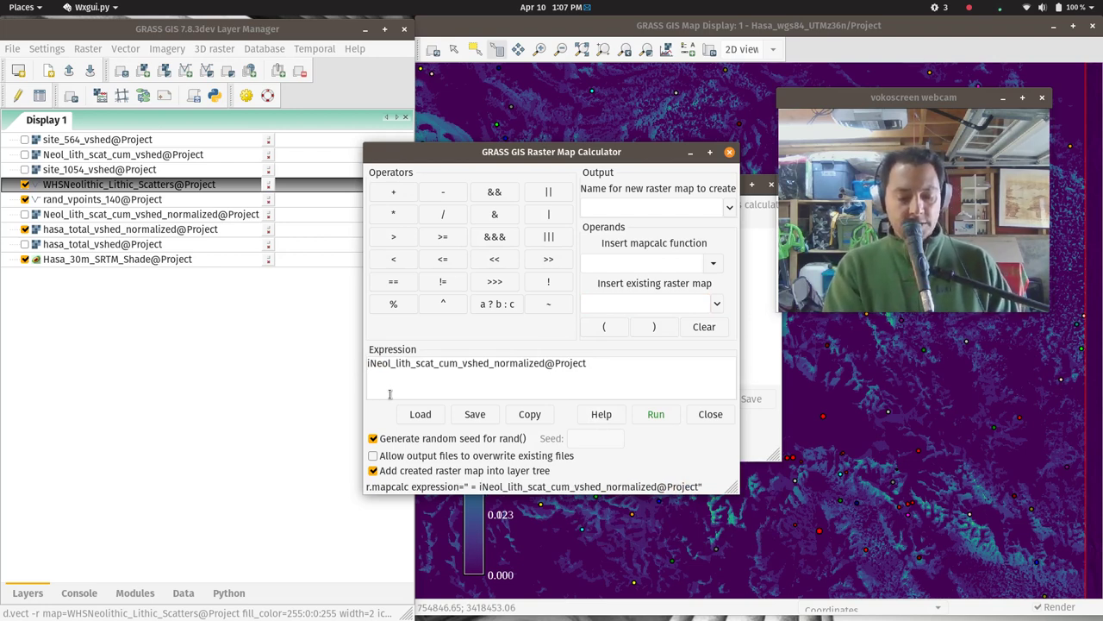
{"action": "type", "text": "f("}
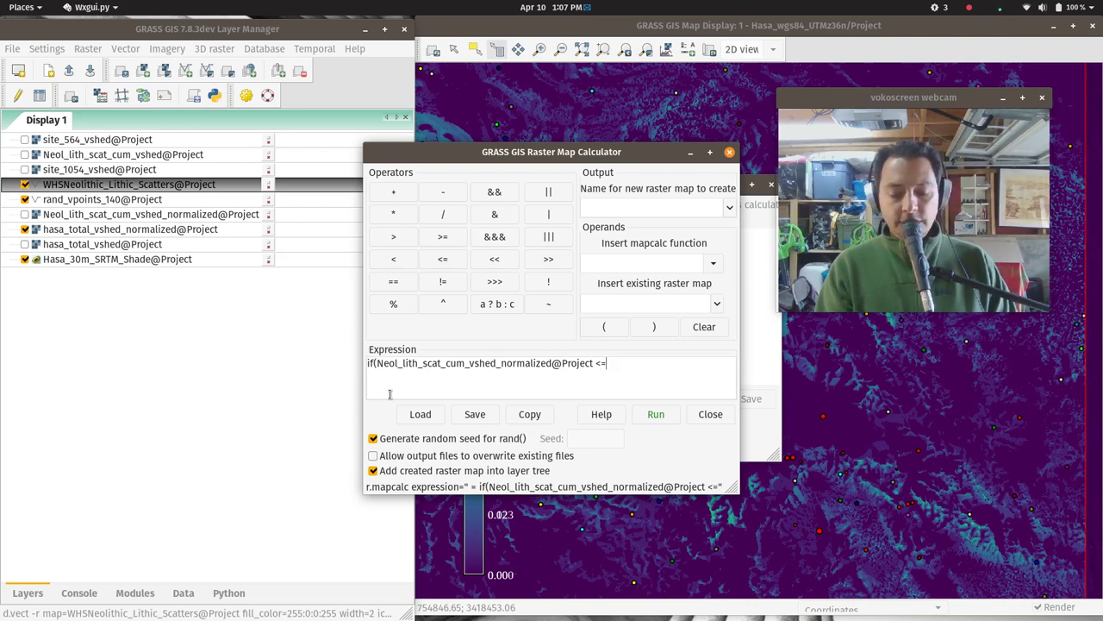
{"action": "type", "text": "0.014, 1, 0"}
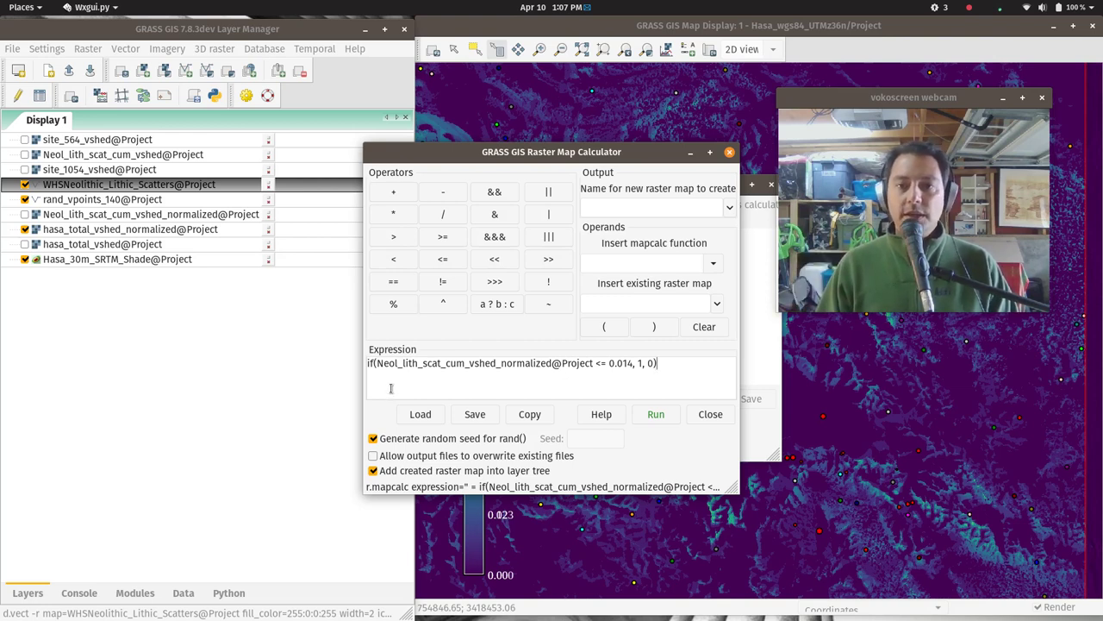
{"action": "left_click", "coordinate": [678, 209]}
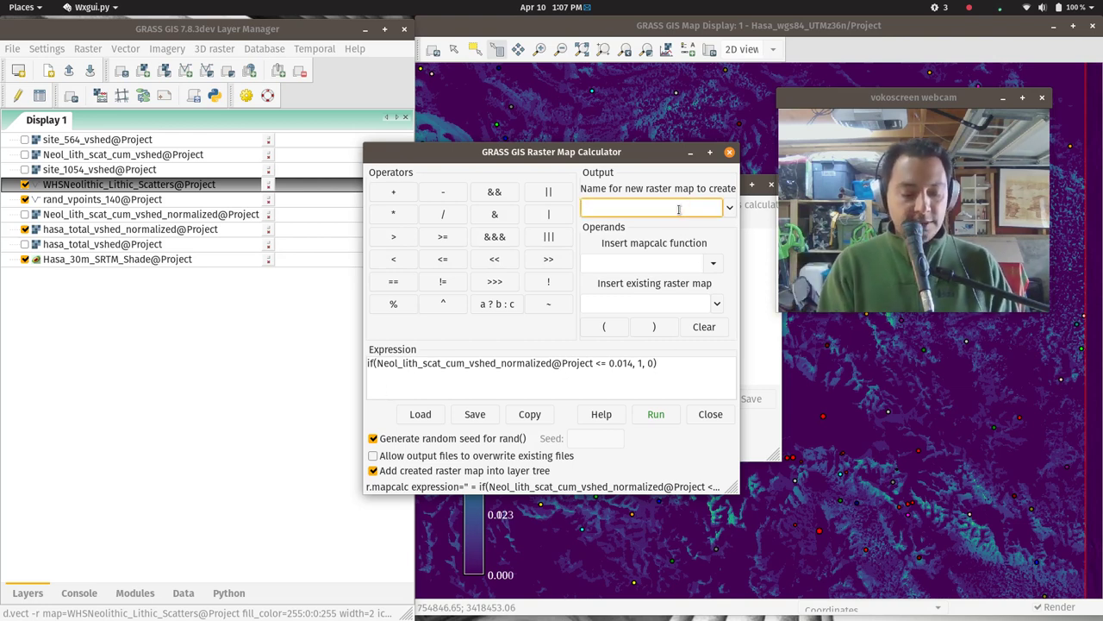
{"action": "type", "text": "tot_vshd_binary"}
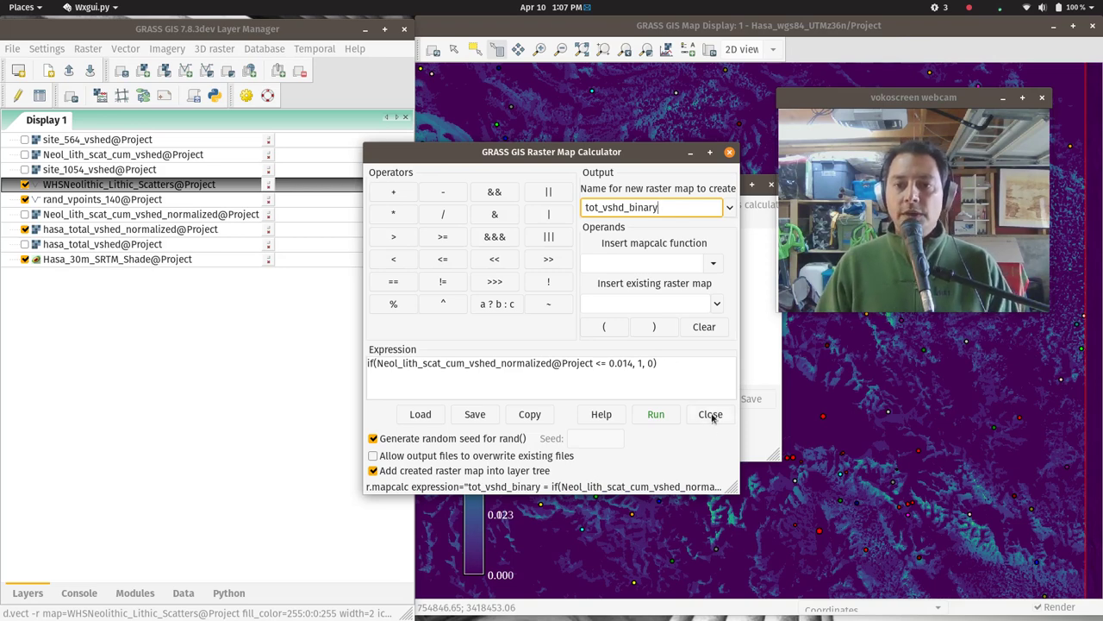
Create tot_vshd_binary, hide rand_vpoints_140, and place it below WHSNeolithic_Lithic_Scatters.
{"action": "left_click", "coordinate": [656, 416]}
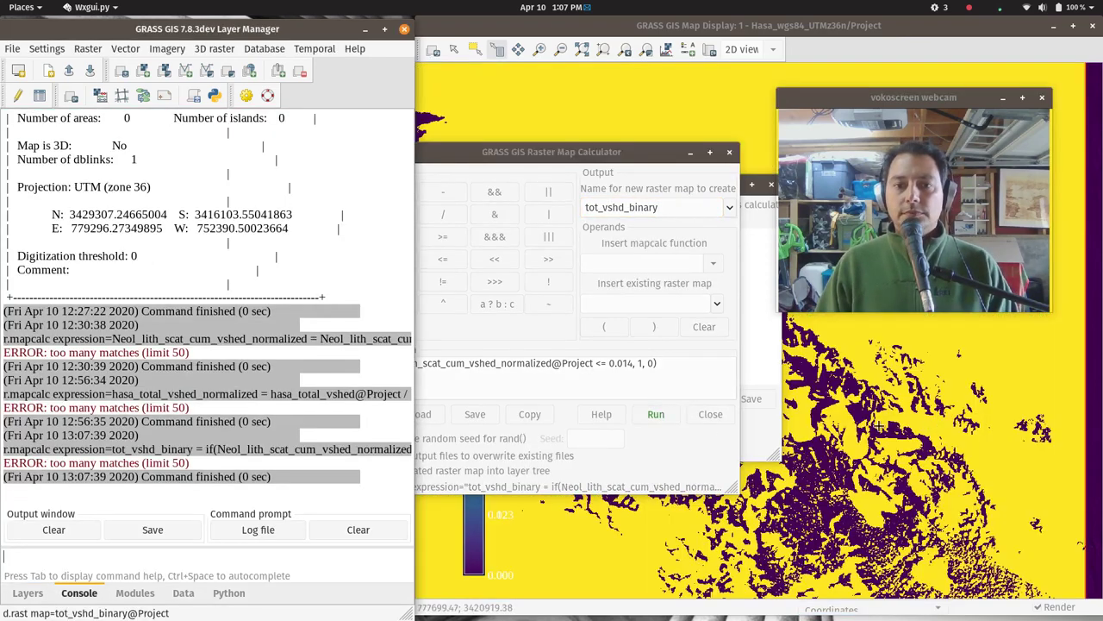
{"action": "left_click", "coordinate": [815, 55]}
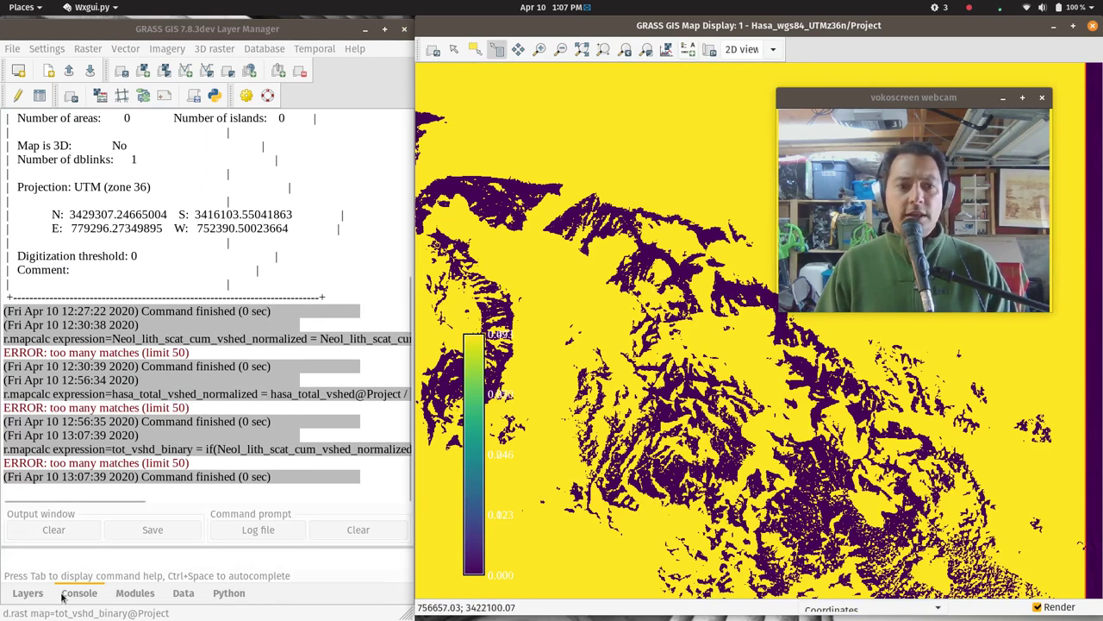
{"action": "left_click", "coordinate": [30, 593]}
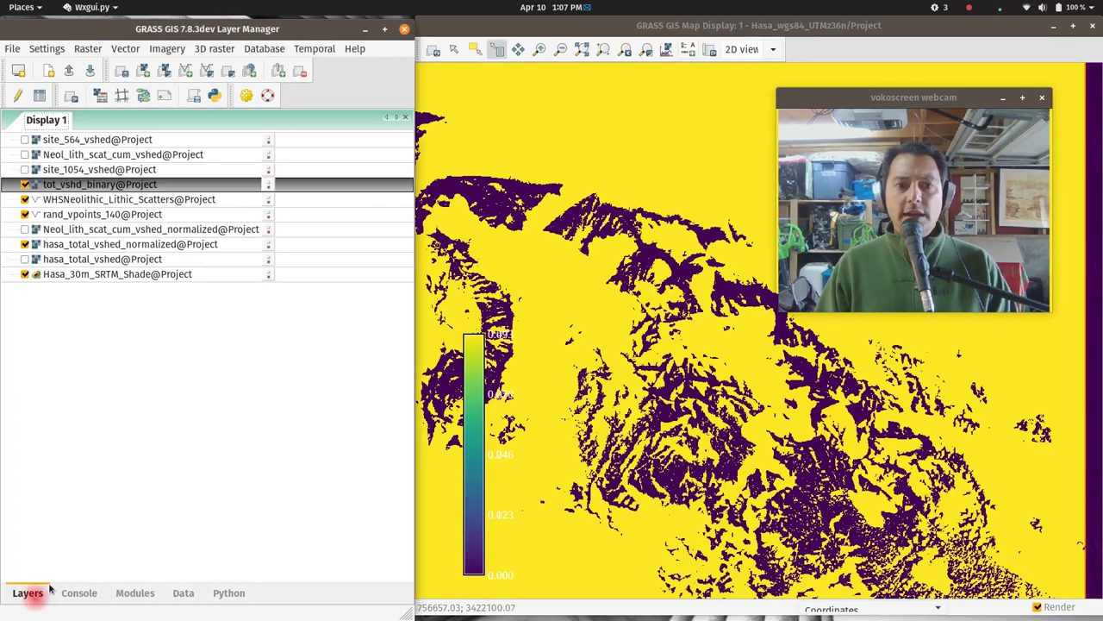
{"action": "left_click", "coordinate": [24, 213]}
{"action": "left_click_drag", "start_coordinate": [99, 184], "coordinate": [94, 217]}
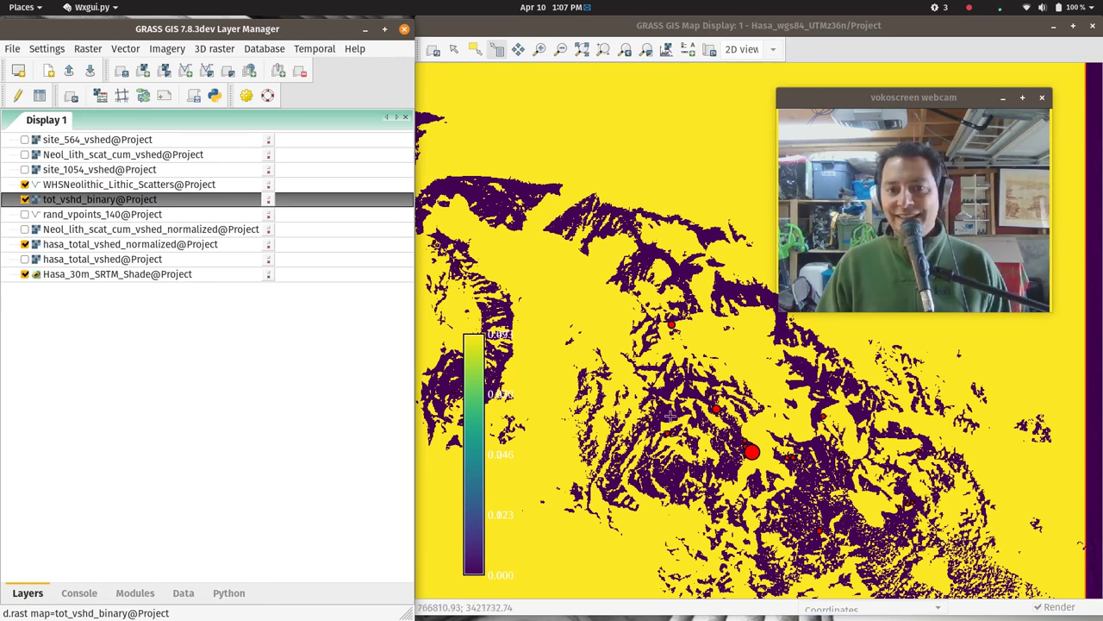
{"action": "scroll", "coordinate": [704, 425], "scroll_direction": "down", "scroll_amount": 1}
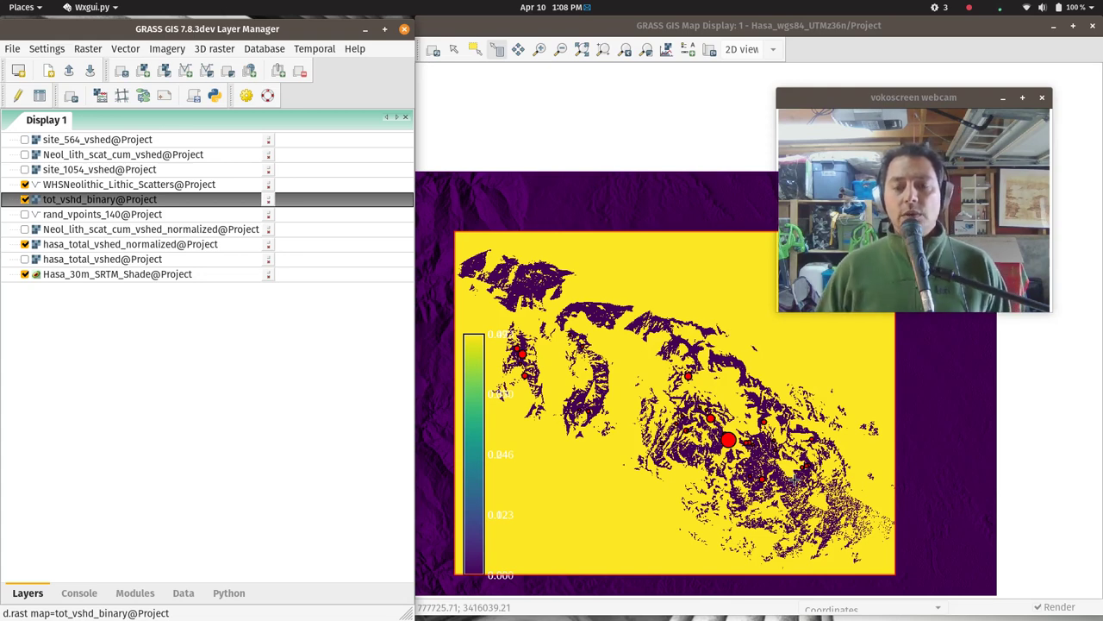
Clear the Map Calculator's previous expression and output map name.
{"action": "key", "text": "super"}
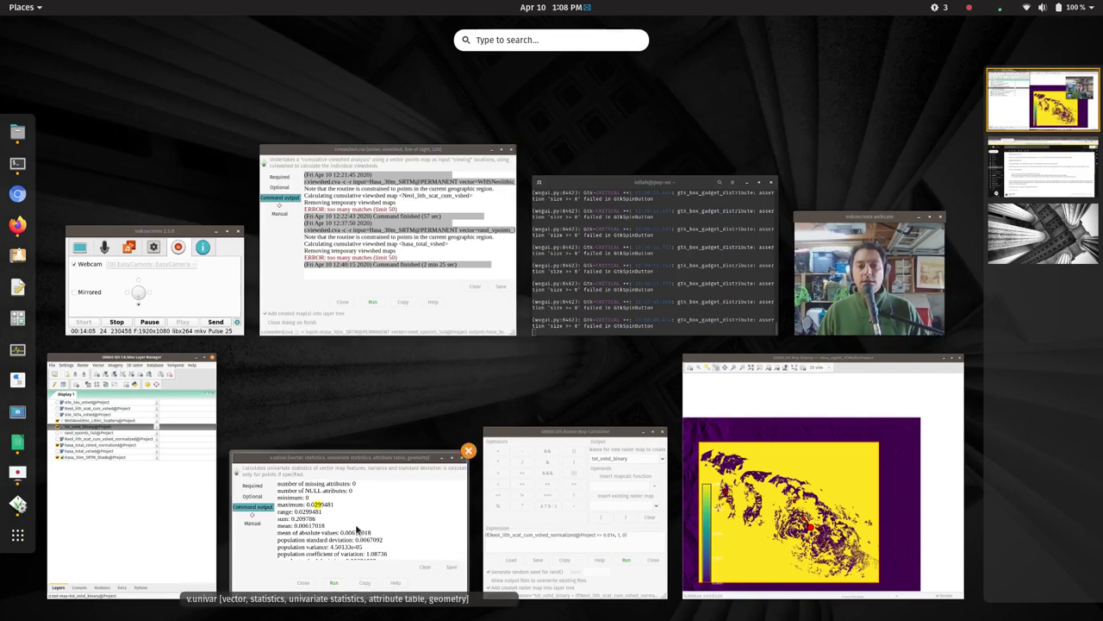
{"action": "left_click", "coordinate": [555, 503]}
{"action": "left_click_drag", "start_coordinate": [665, 365], "coordinate": [327, 320]}
{"action": "key", "text": "BackSpace"}
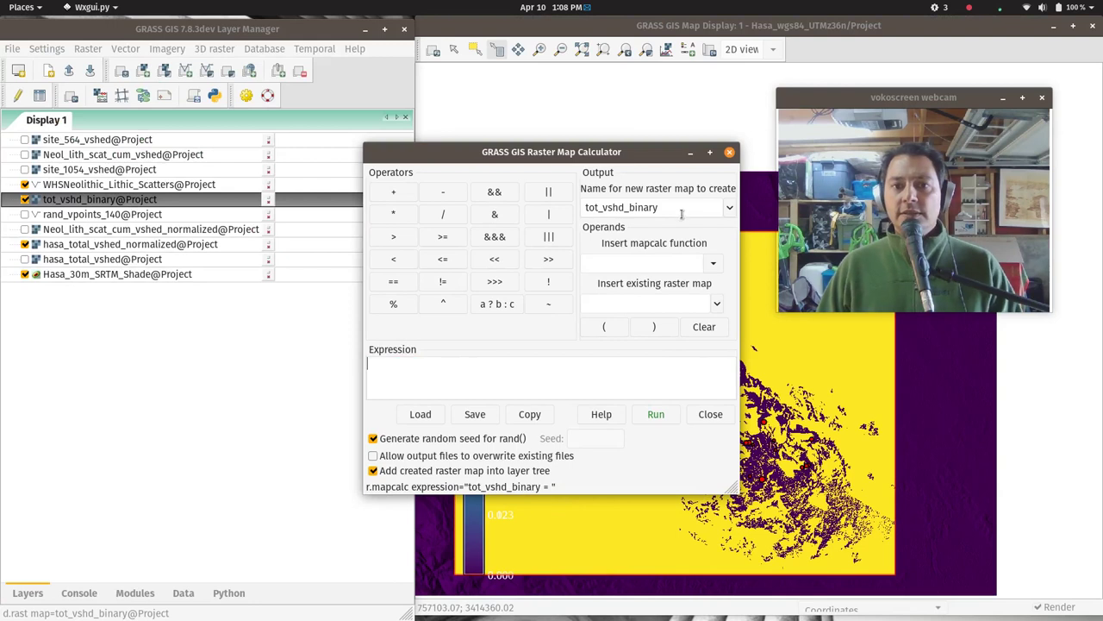
{"action": "left_click_drag", "start_coordinate": [690, 207], "coordinate": [477, 204]}
{"action": "key", "text": "BackSpace"}
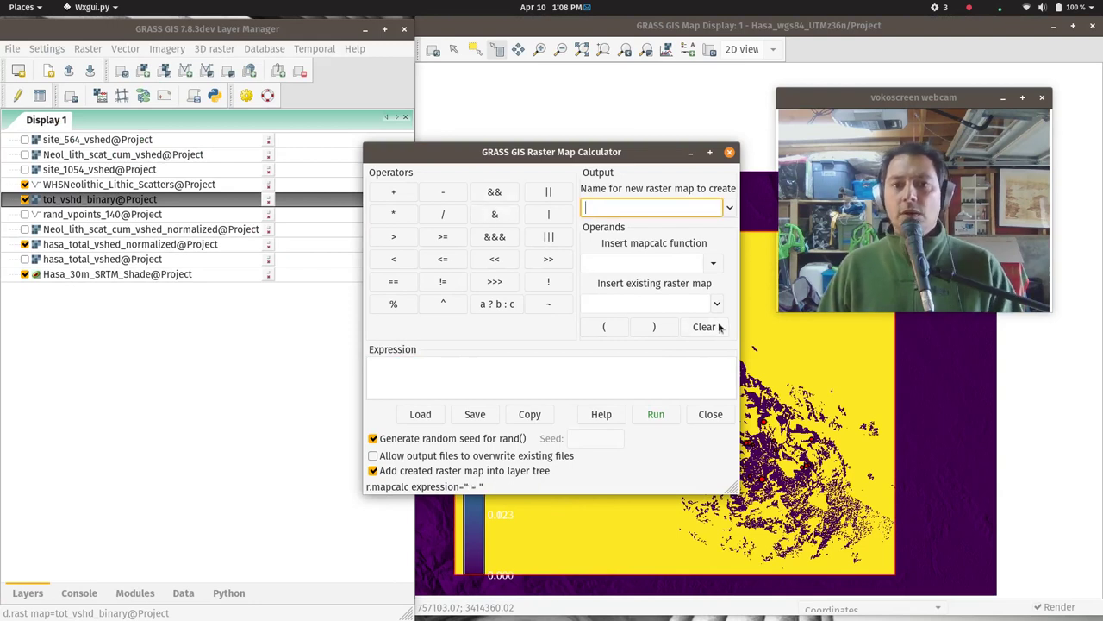
Start the expression as (tot_vshd_binary + Aspect_interior_bin +.
{"action": "left_click", "coordinate": [489, 372]}
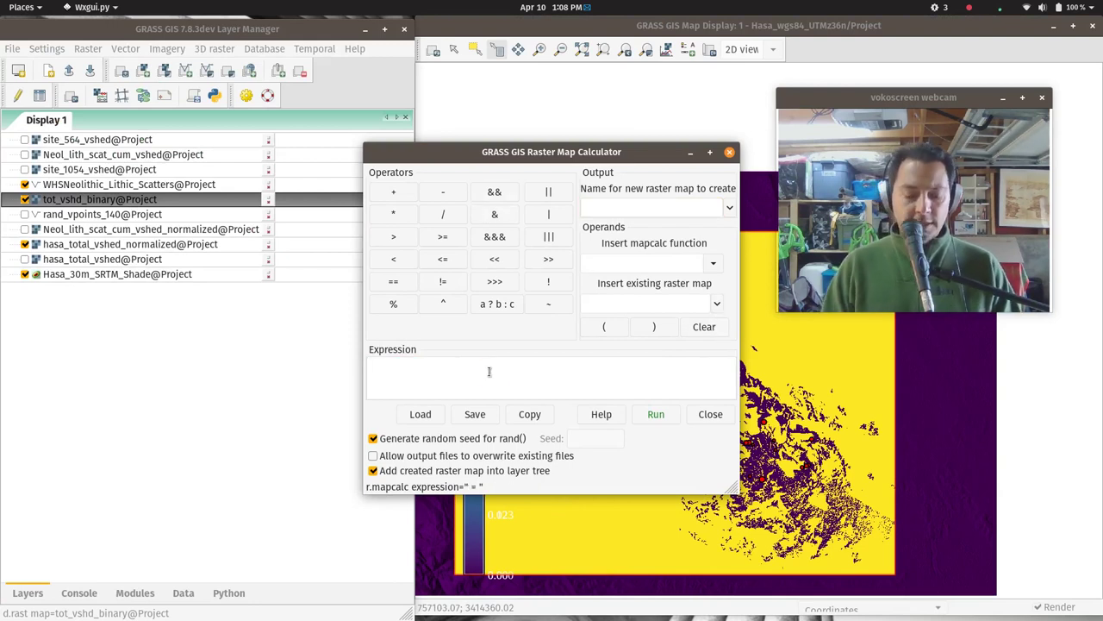
{"action": "type", "text": "("}
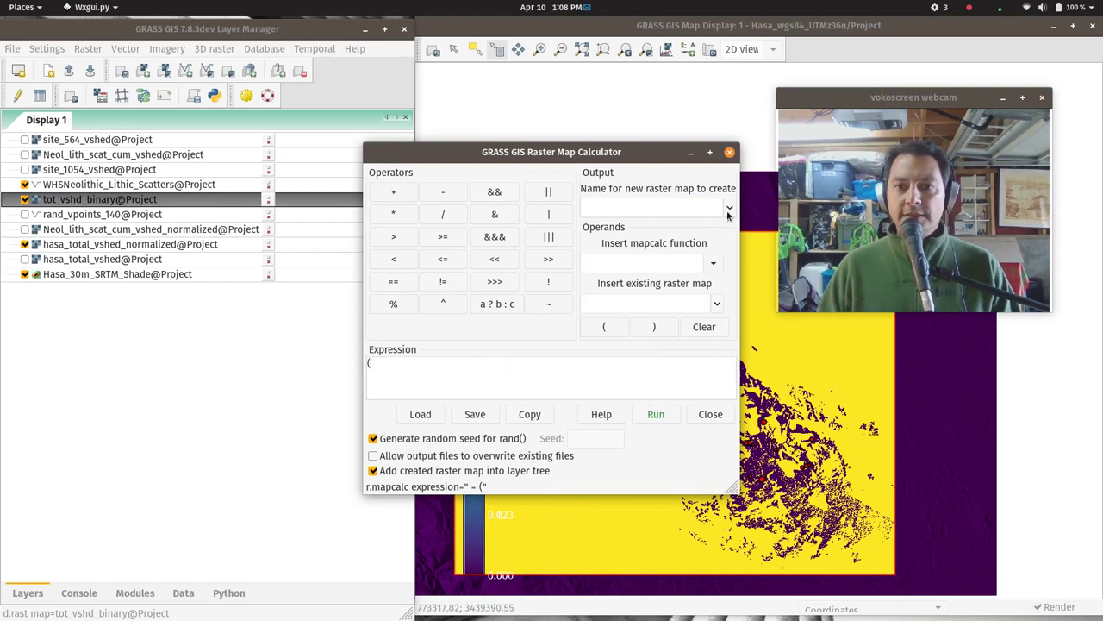
{"action": "left_click", "coordinate": [718, 303]}
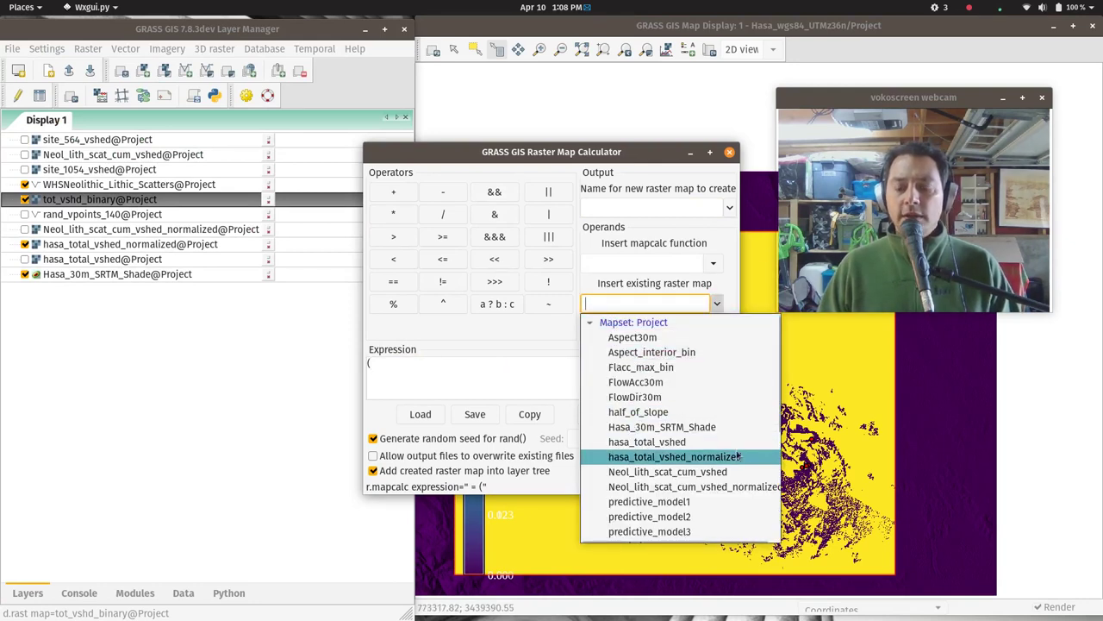
{"action": "scroll", "coordinate": [705, 475], "scroll_direction": "down", "scroll_amount": 1}
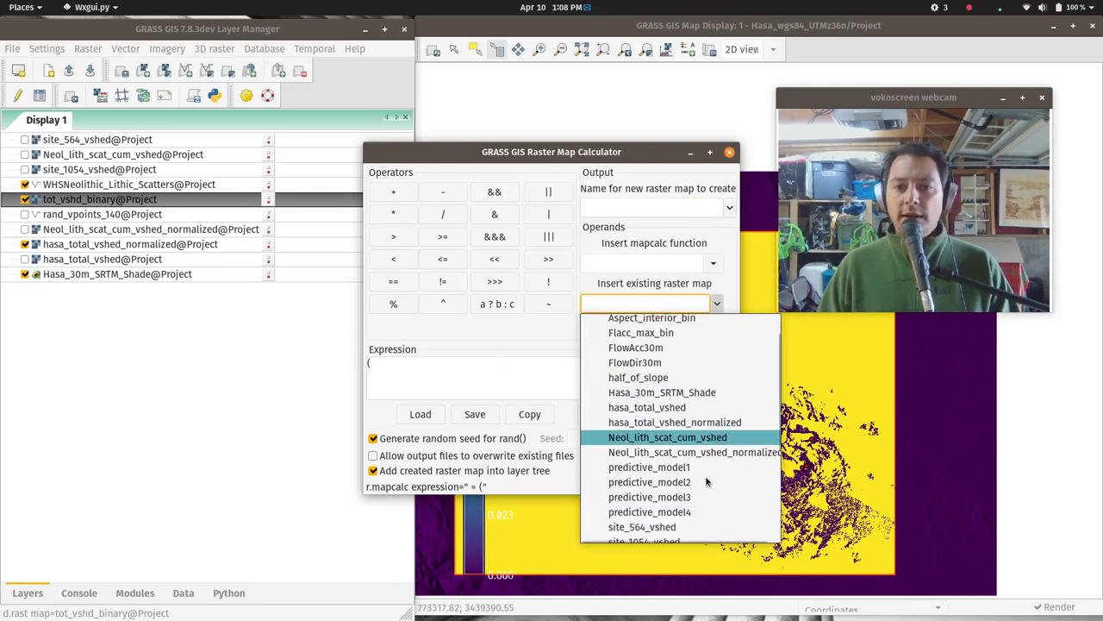
{"action": "scroll", "coordinate": [681, 524], "scroll_direction": "down", "scroll_amount": 4}
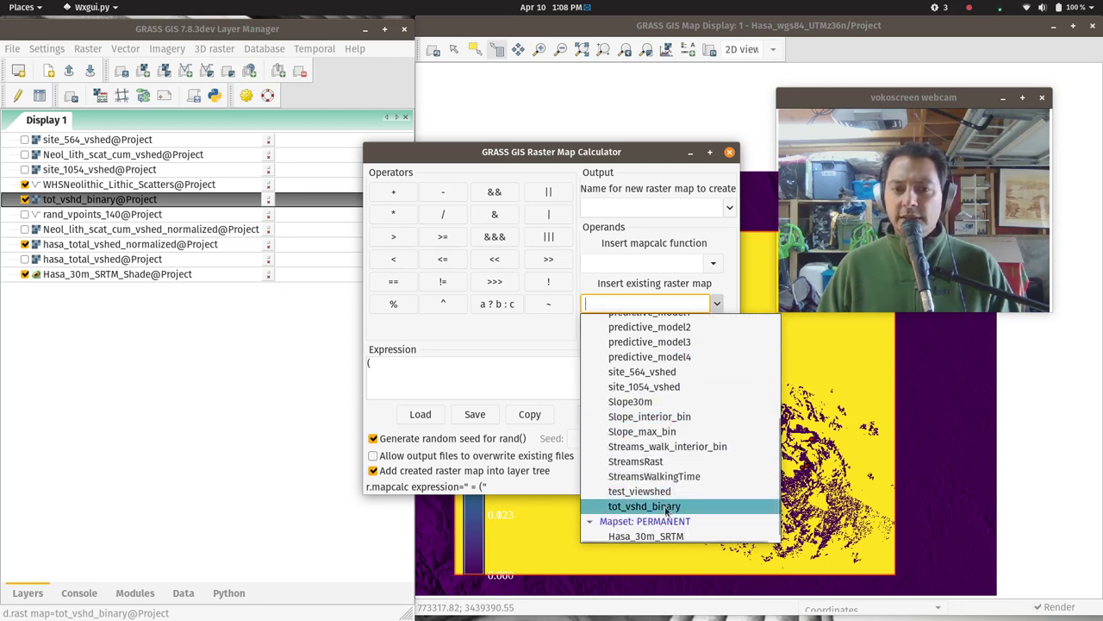
{"action": "left_click", "coordinate": [668, 507]}
{"action": "type", "text": "+"}
{"action": "left_click", "coordinate": [717, 304]}
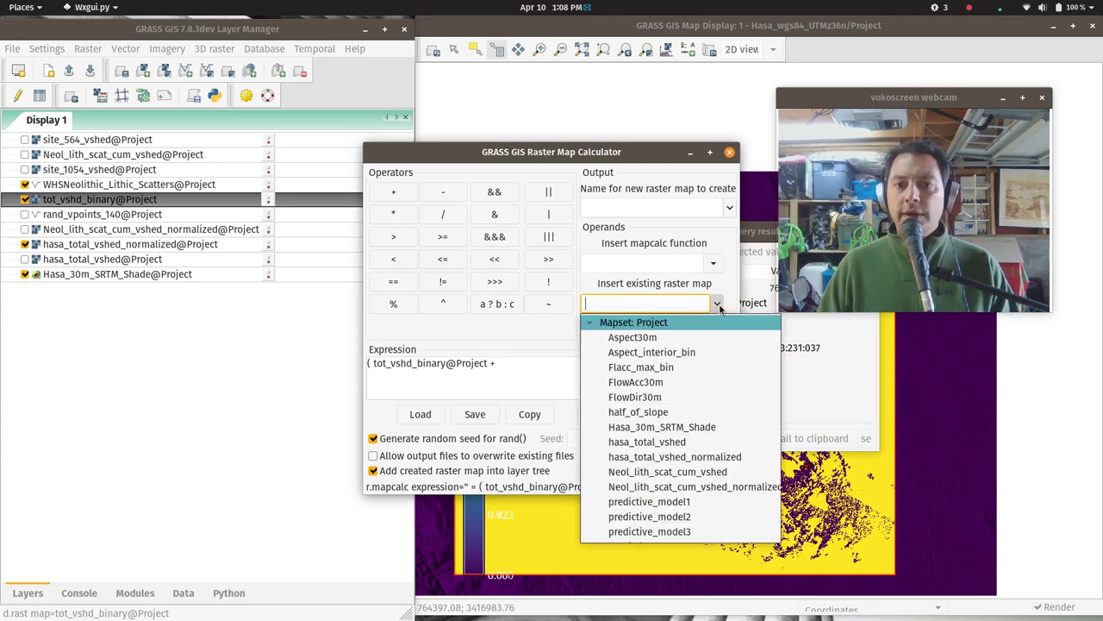
{"action": "left_click", "coordinate": [678, 355]}
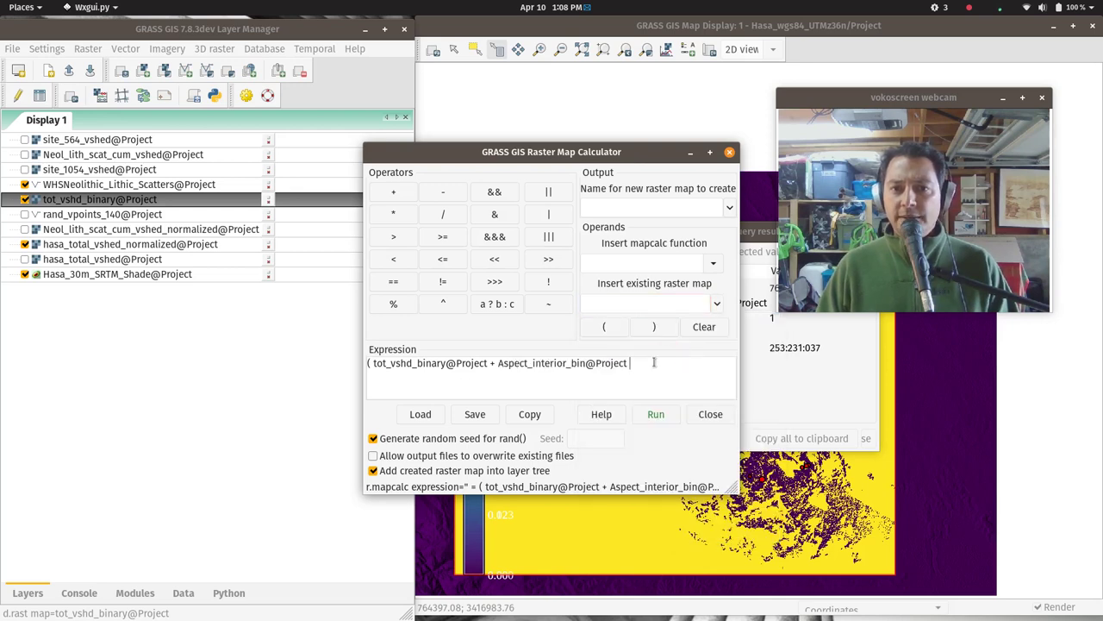
{"action": "type", "text": "+"}
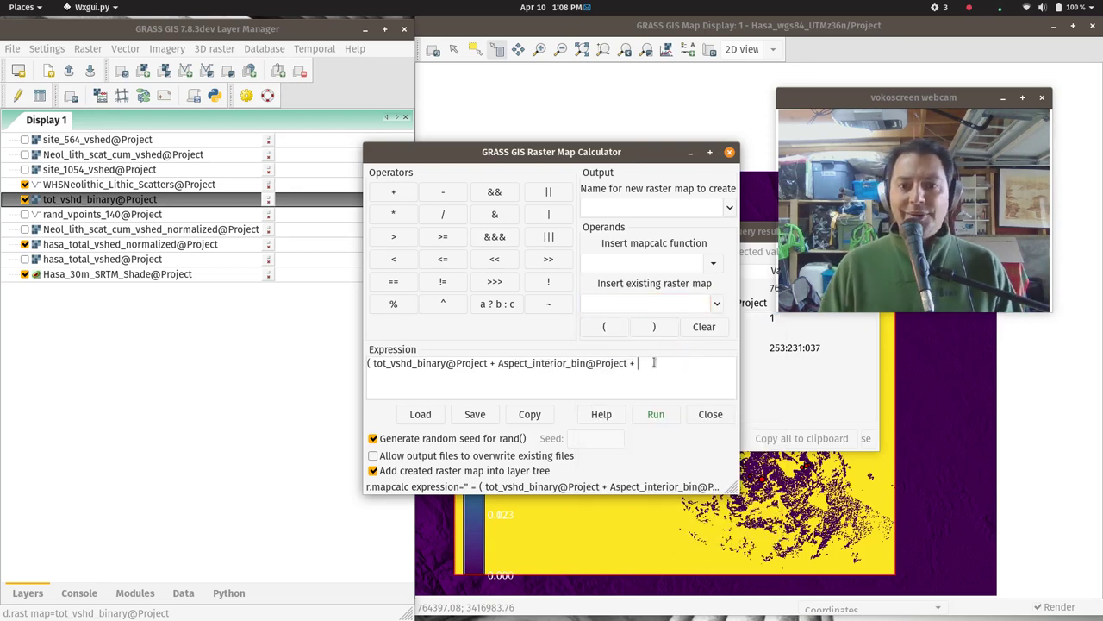
Add Flacc_max_bin, Slope_interior_bin and Streams_walk_interior_bin, then divide the sum by 5.0.
{"action": "left_click", "coordinate": [717, 303]}
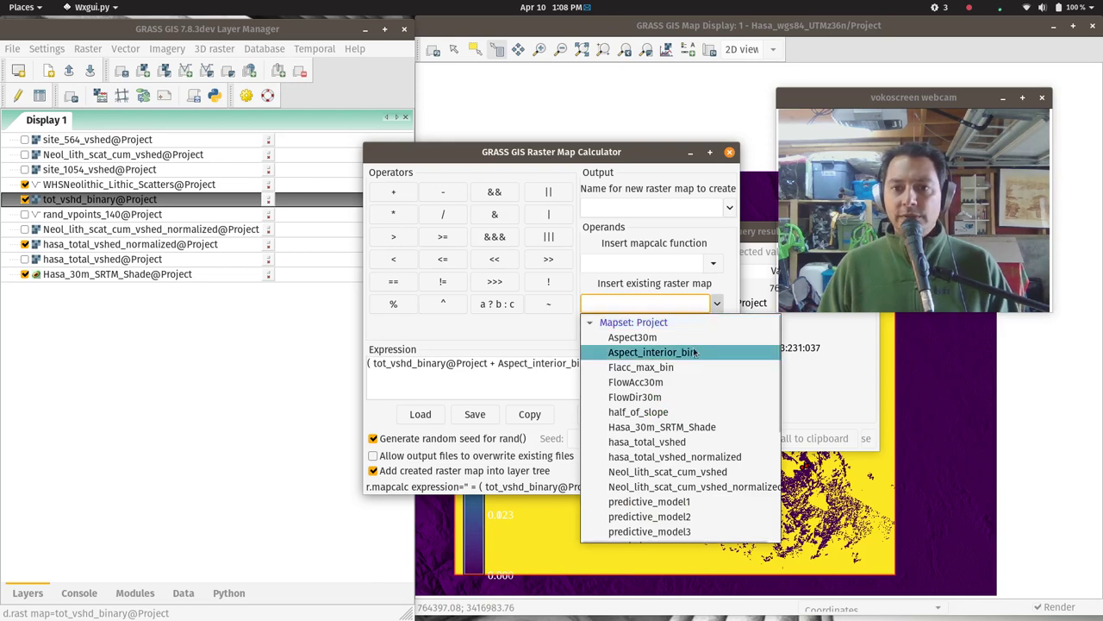
{"action": "left_click", "coordinate": [665, 369]}
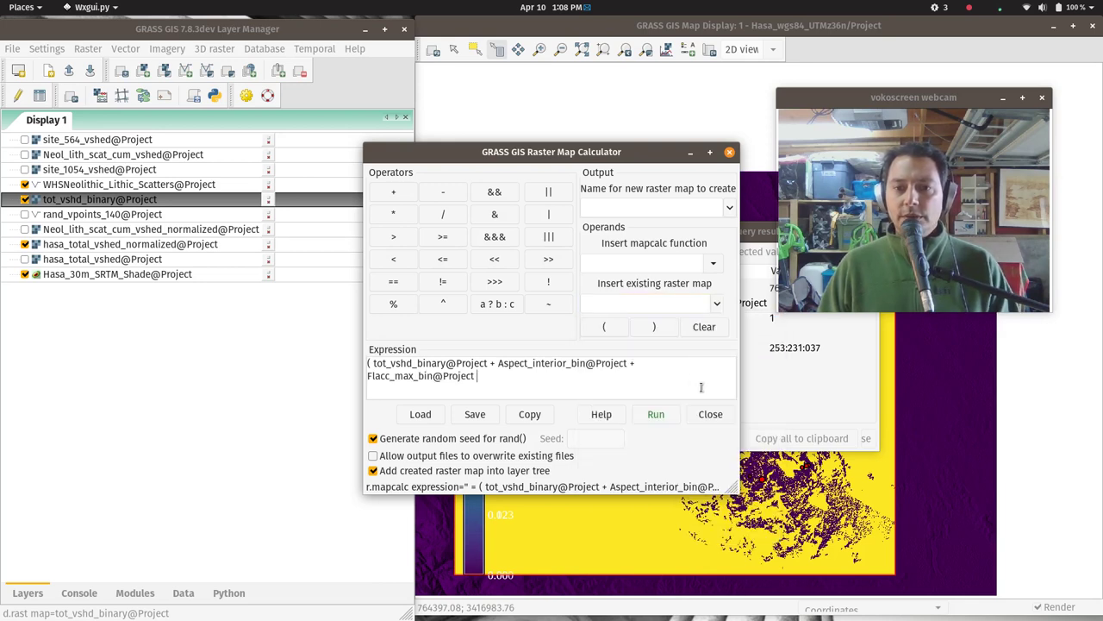
{"action": "type", "text": "+"}
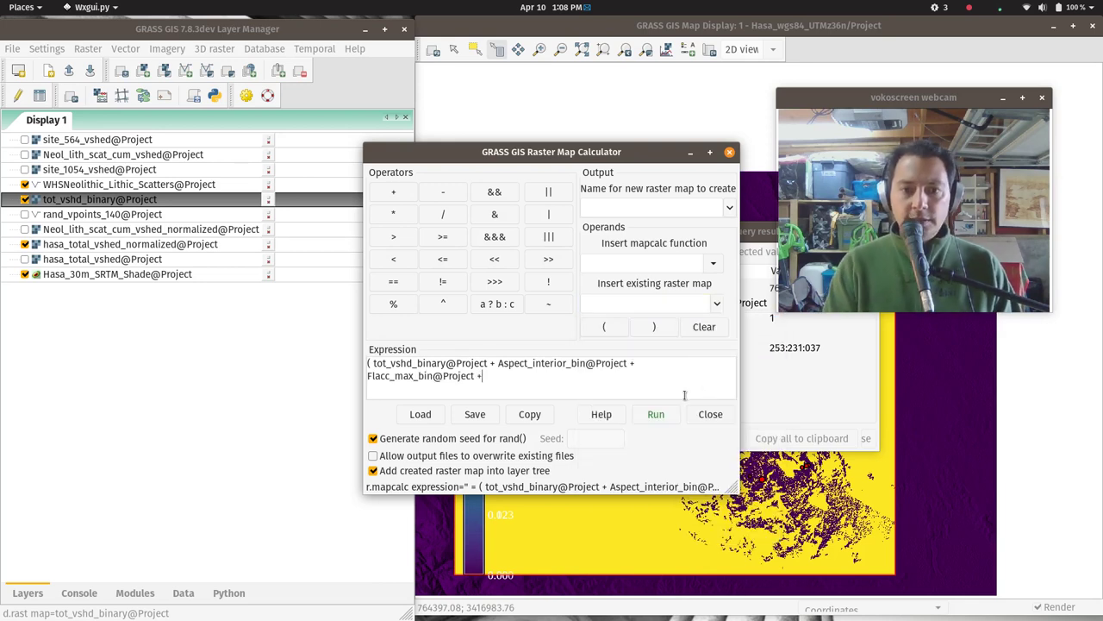
{"action": "left_click", "coordinate": [714, 305]}
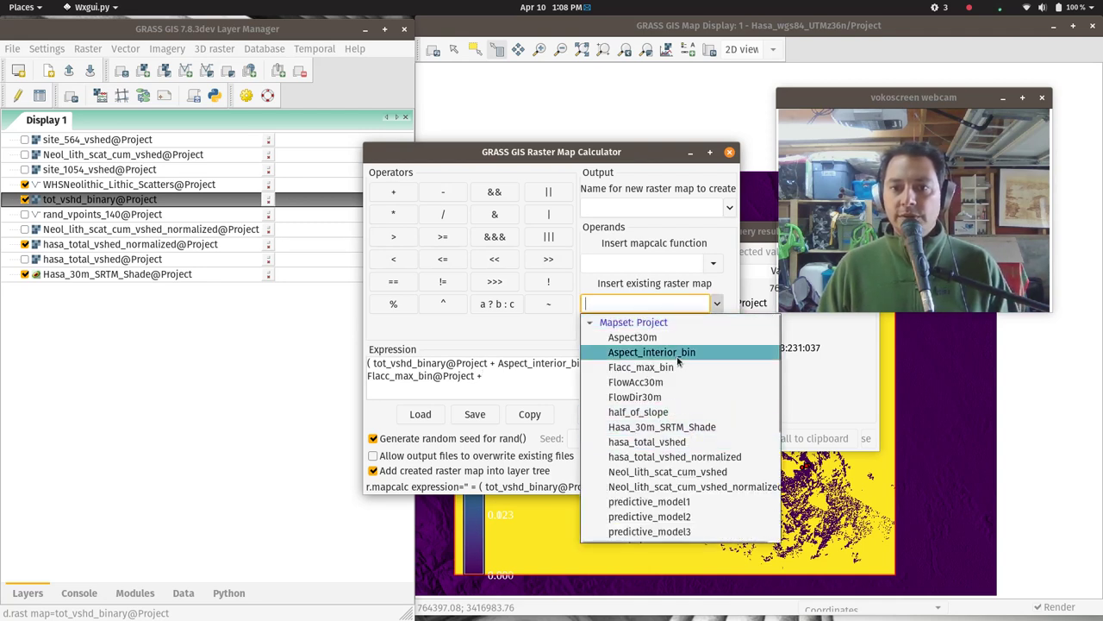
{"action": "scroll", "coordinate": [665, 401], "scroll_direction": "down", "scroll_amount": 1}
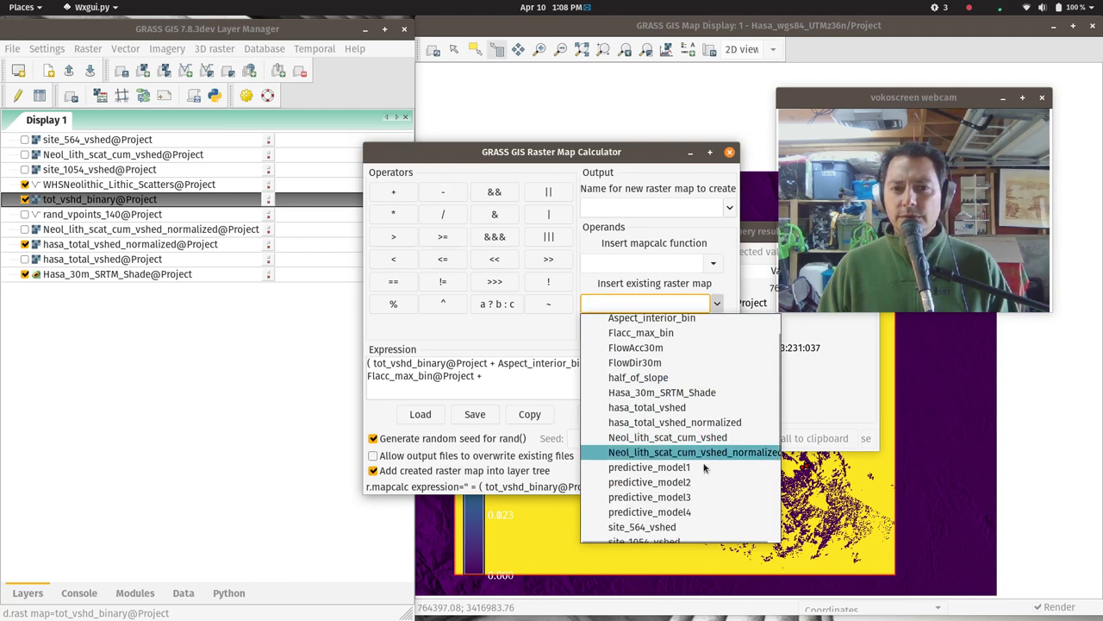
{"action": "scroll", "coordinate": [672, 510], "scroll_direction": "down", "scroll_amount": 1}
{"action": "scroll", "coordinate": [677, 516], "scroll_direction": "down", "scroll_amount": 3}
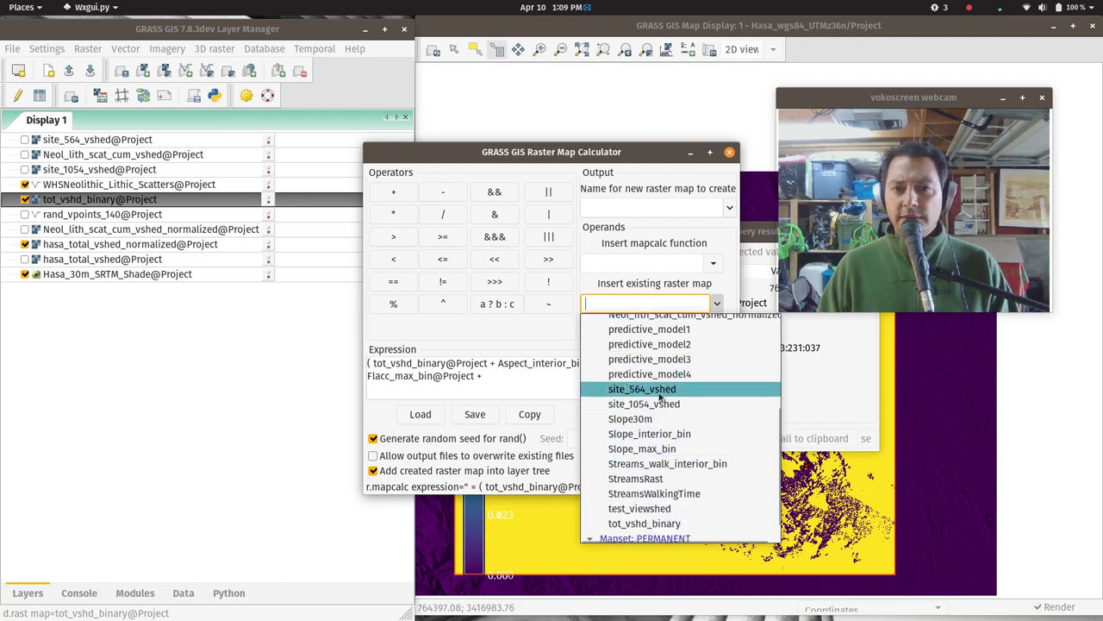
{"action": "left_click", "coordinate": [650, 436]}
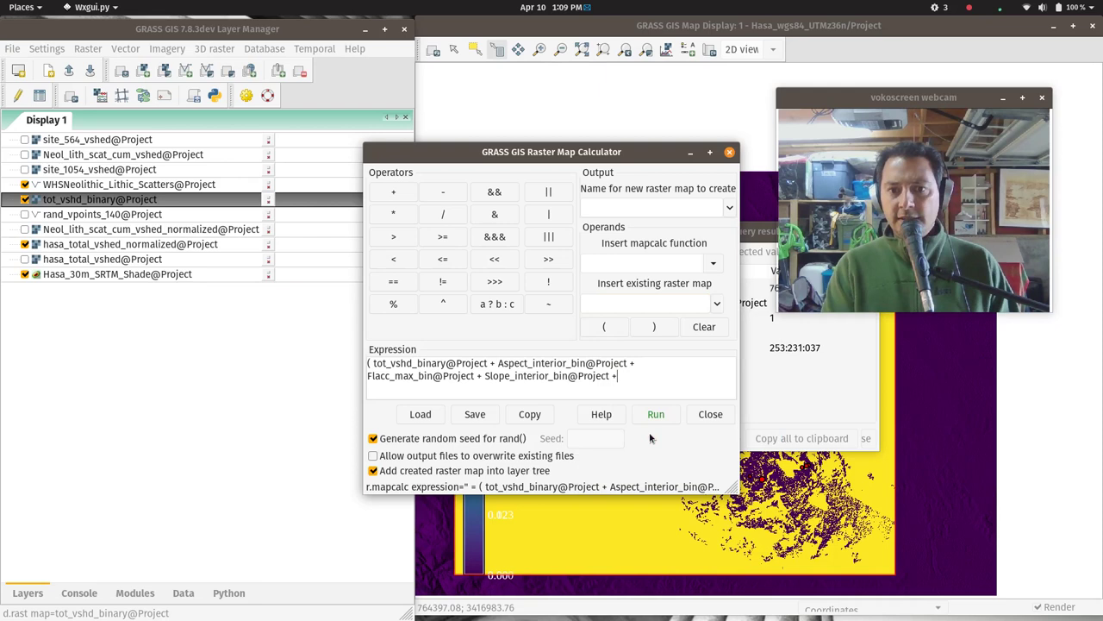
{"action": "left_click", "coordinate": [722, 308]}
{"action": "scroll", "coordinate": [702, 423], "scroll_direction": "down", "scroll_amount": 5}
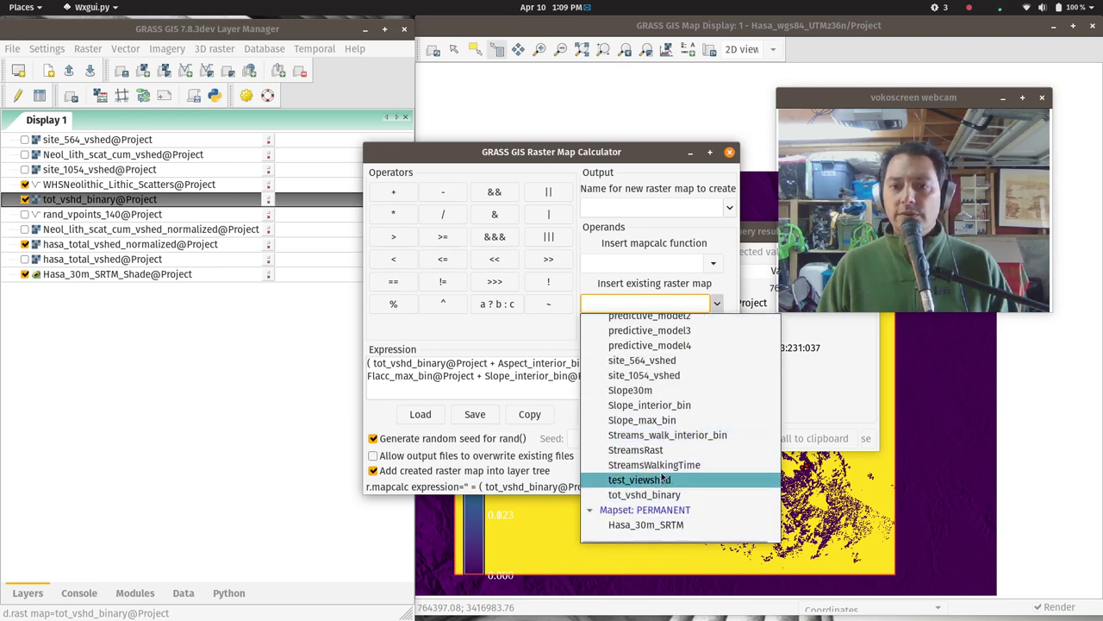
{"action": "left_click", "coordinate": [667, 436]}
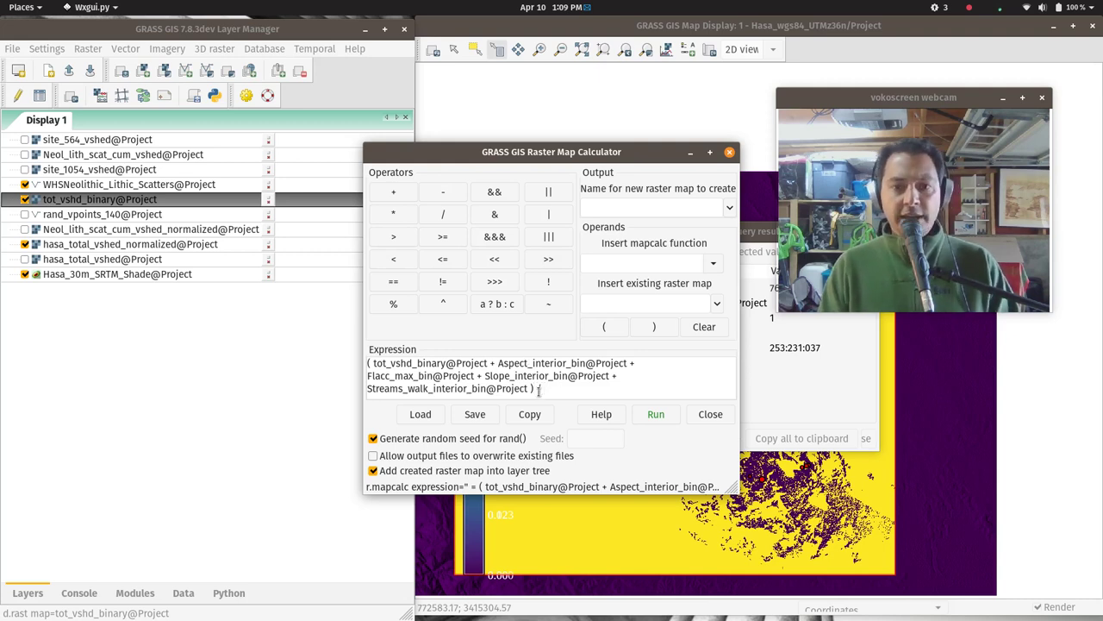
{"action": "type", "text": ".0"}
Name the output NEW_predictive_model and run the calculation.
{"action": "left_click", "coordinate": [624, 205]}
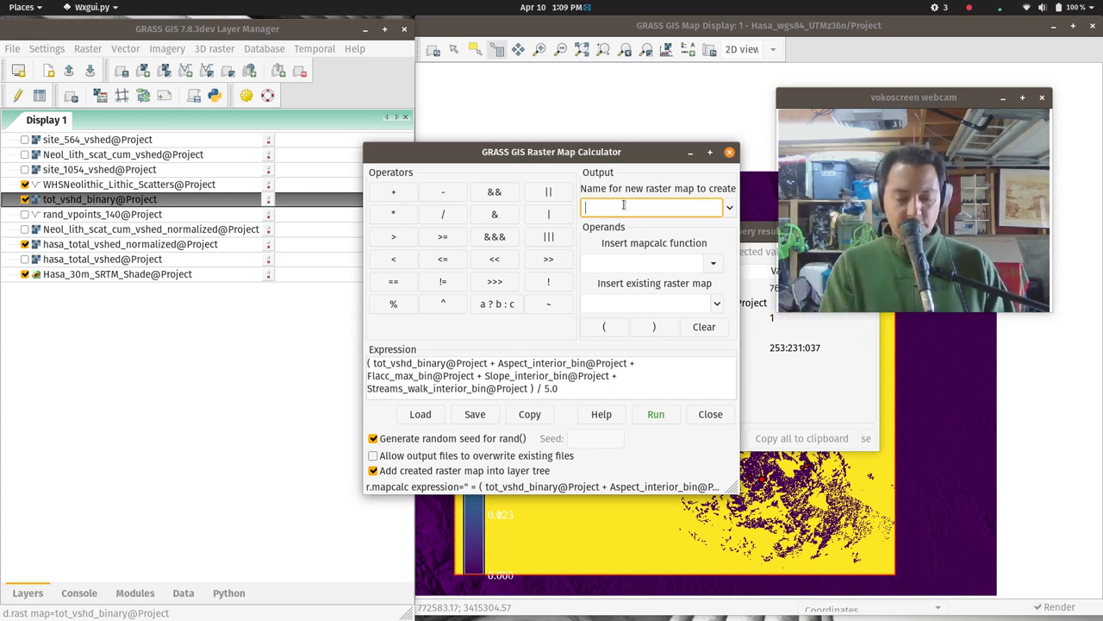
{"action": "type", "text": "NEW_preditive"}
{"action": "key", "text": "BackSpace"}
{"action": "key", "text": "BackSpace"}
{"action": "key", "text": "BackSpace"}
{"action": "key", "text": "BackSpace"}
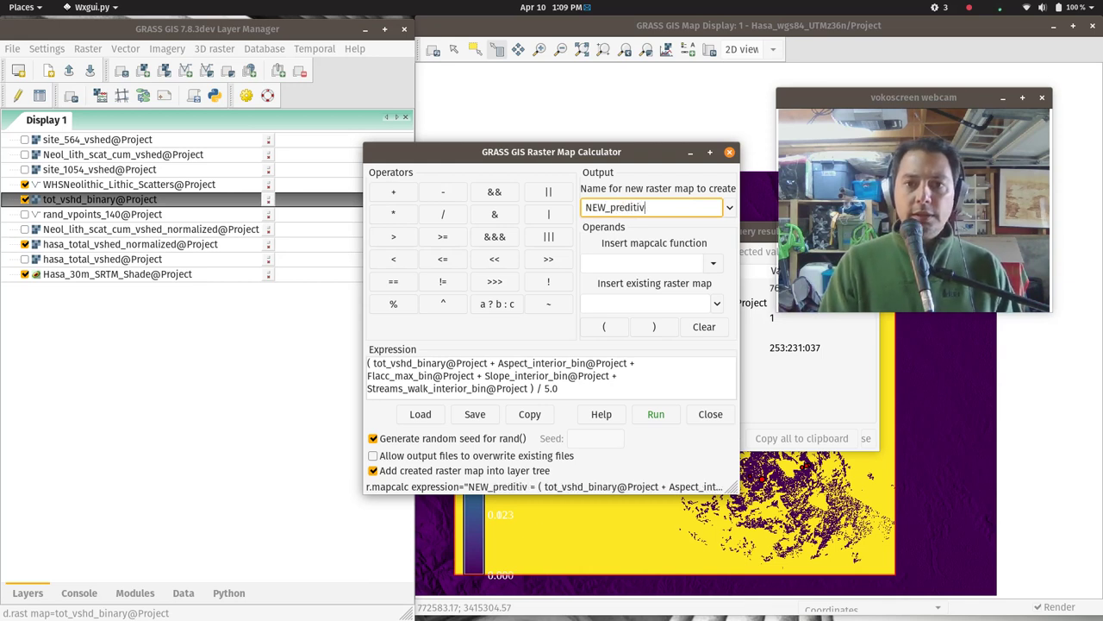
{"action": "type", "text": "ve"}
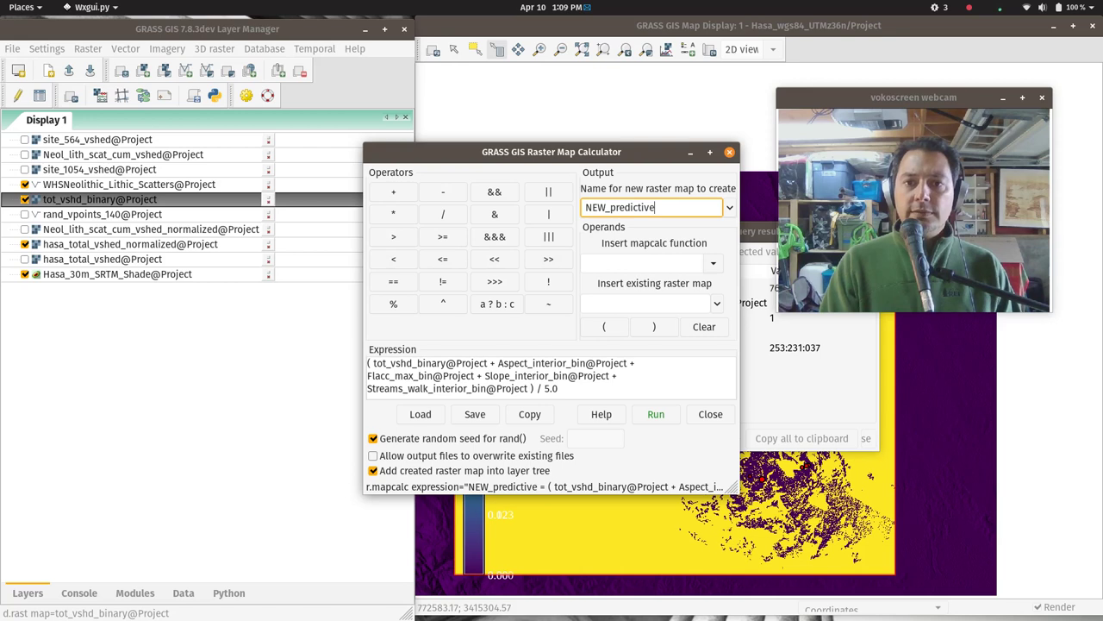
{"action": "type", "text": "_model"}
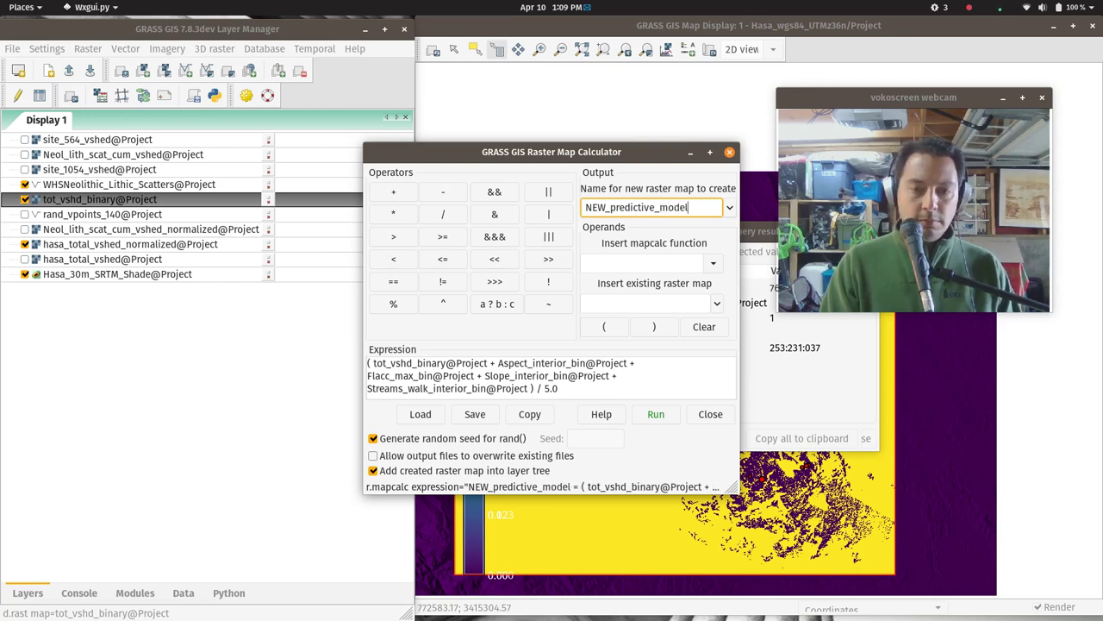
{"action": "left_click", "coordinate": [656, 415]}
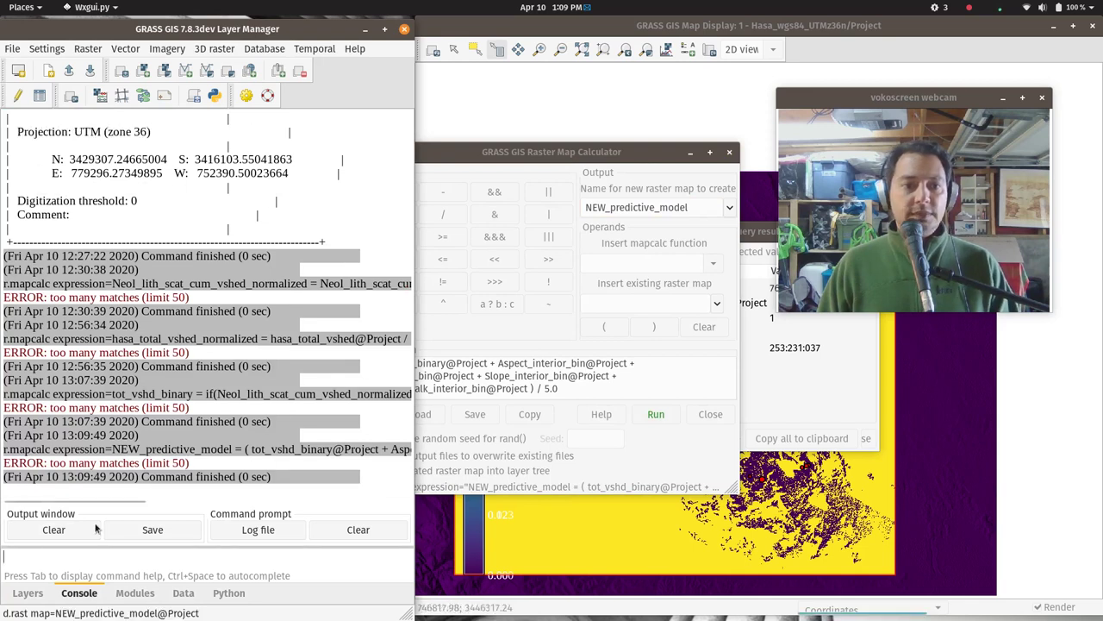
Hide tot_vshd_binary, close the query results, and zoom in on the scatter point cluster.
{"action": "left_click", "coordinate": [27, 594]}
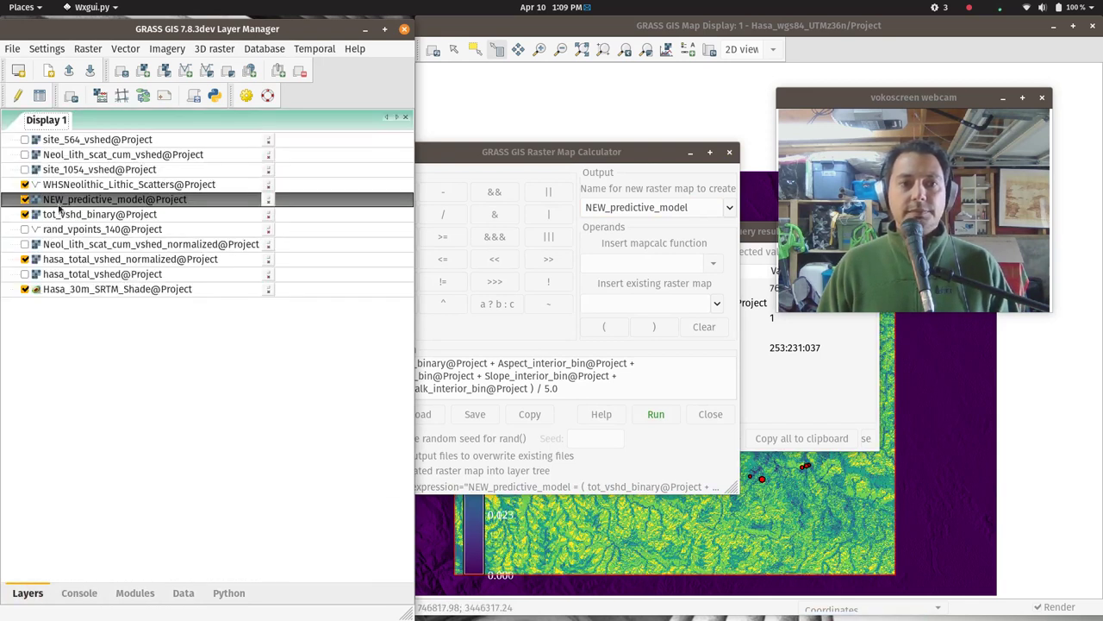
{"action": "left_click", "coordinate": [25, 214]}
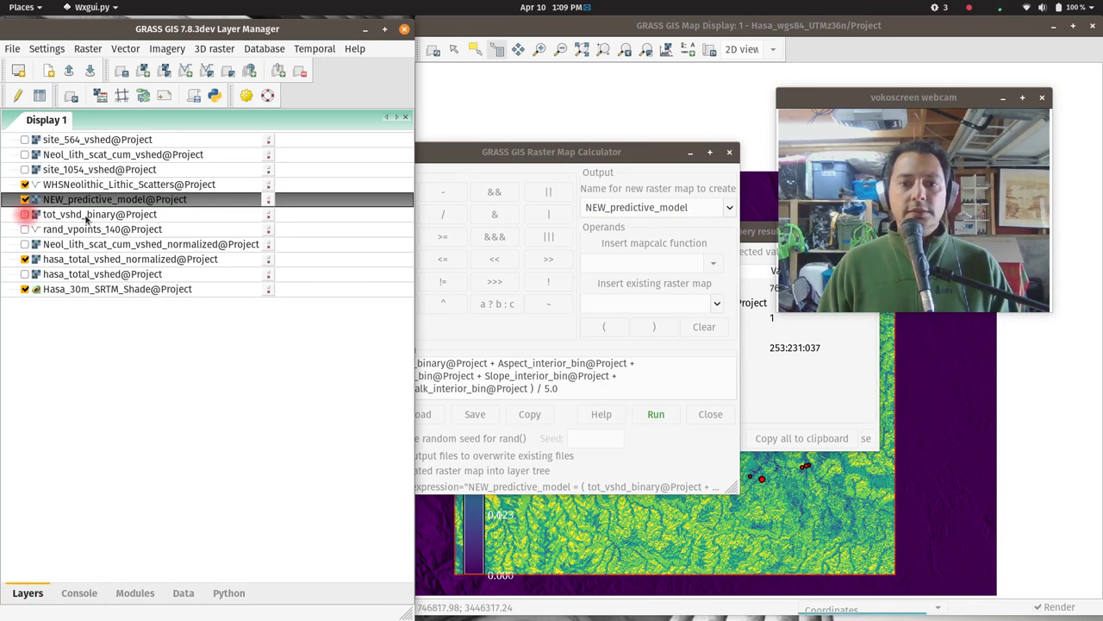
{"action": "left_click", "coordinate": [752, 360]}
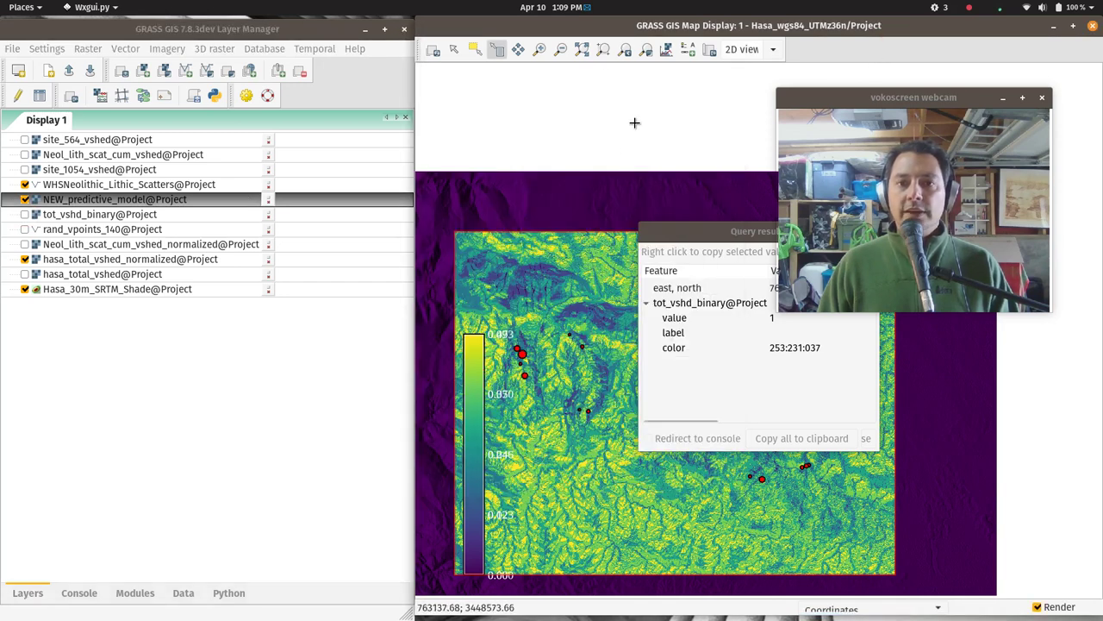
{"action": "left_click_drag", "start_coordinate": [748, 233], "coordinate": [330, 298]}
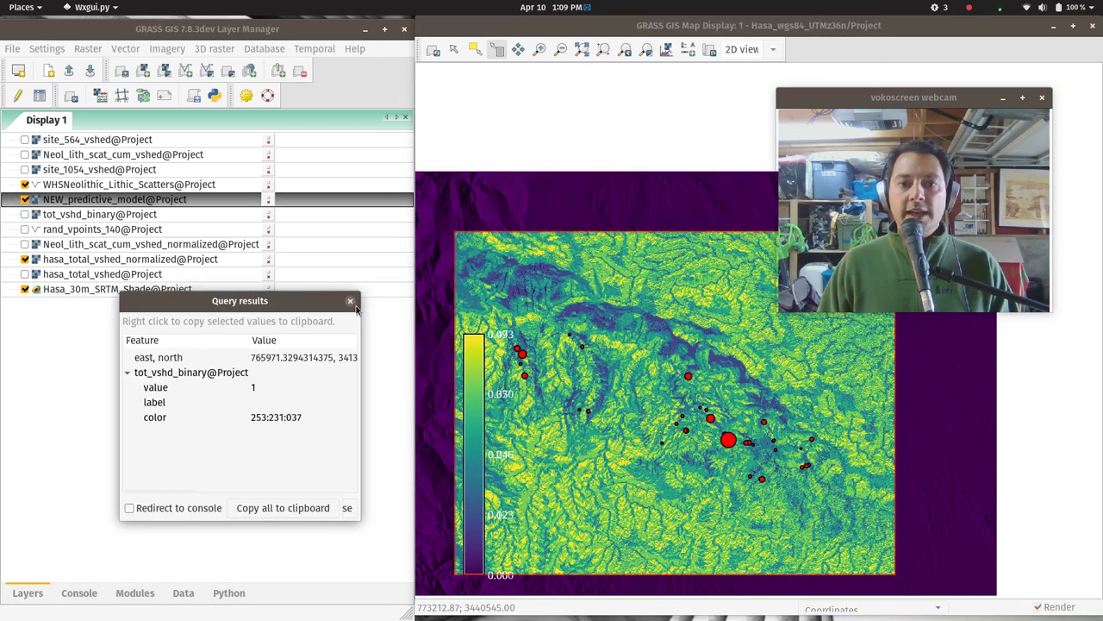
{"action": "left_click", "coordinate": [350, 300]}
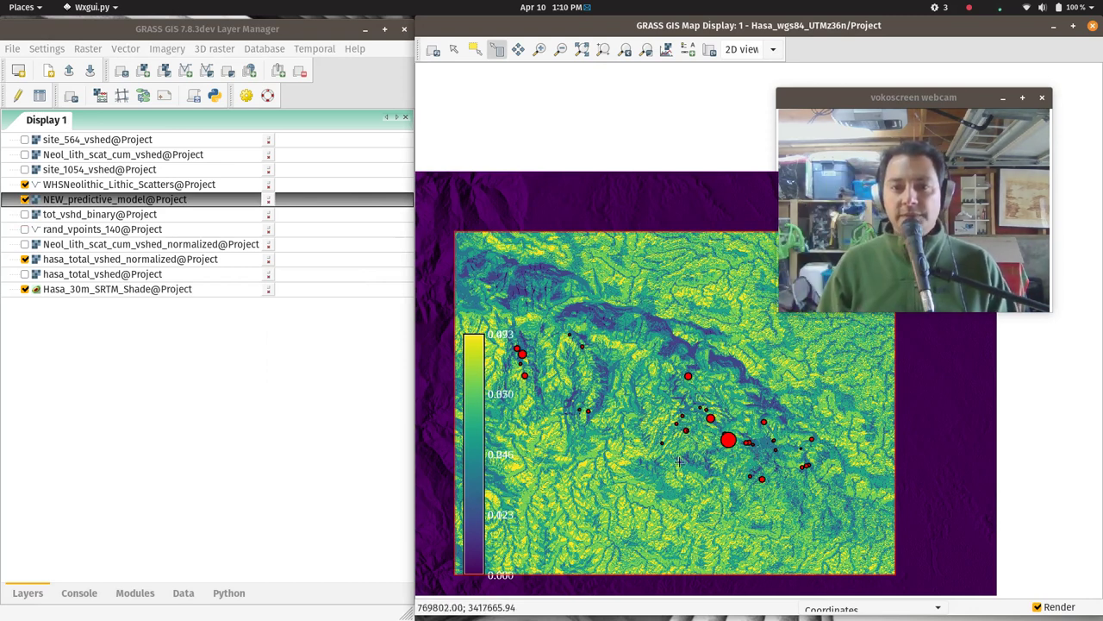
{"action": "left_click", "coordinate": [722, 429]}
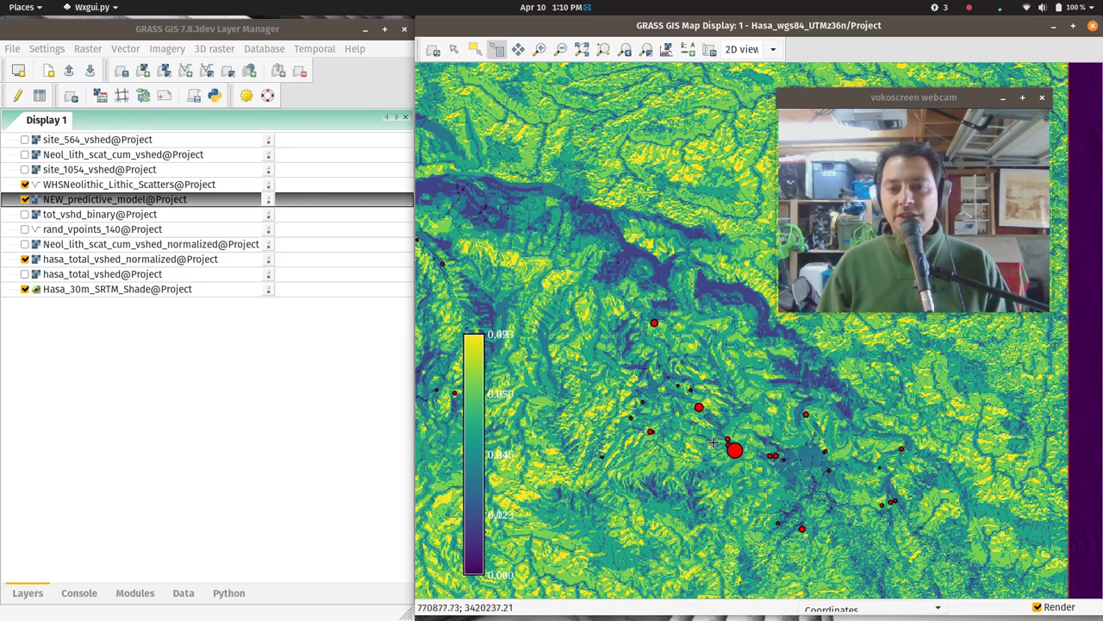
{"action": "scroll", "coordinate": [680, 404], "scroll_direction": "down", "scroll_amount": 1}
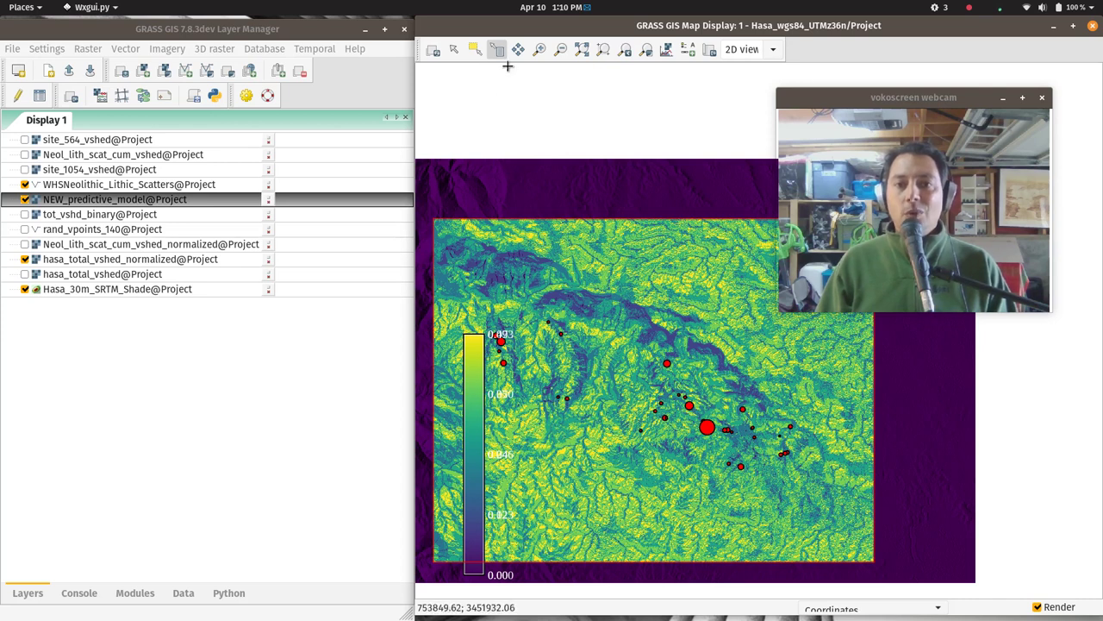
Remove both legends from the map display and return to the Layer Manager.
{"action": "left_click", "coordinate": [453, 49]}
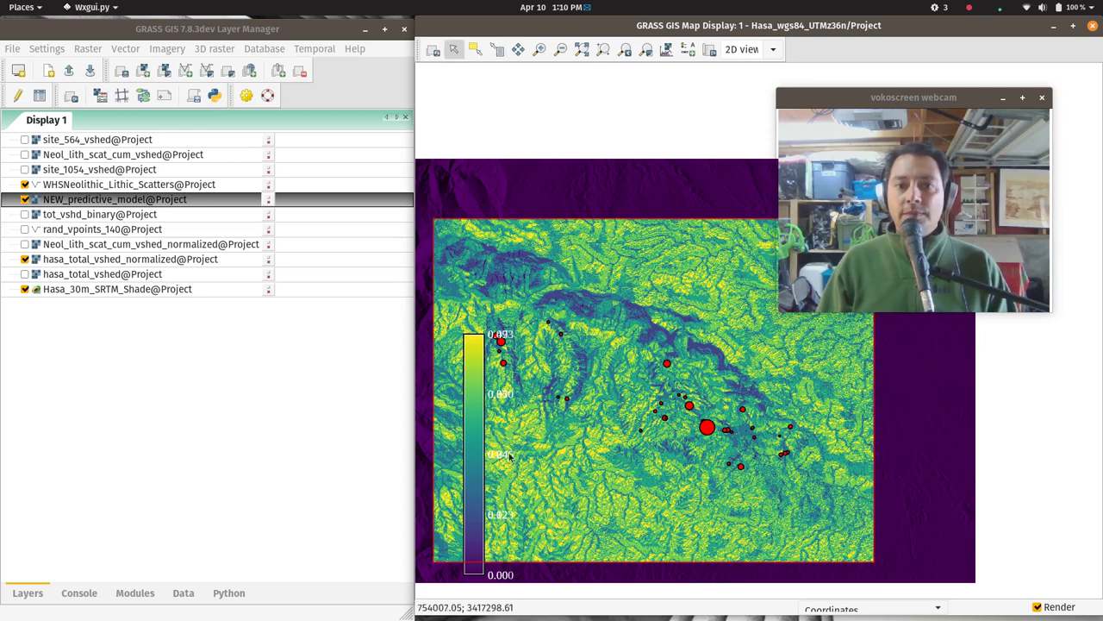
{"action": "right_click", "coordinate": [475, 447]}
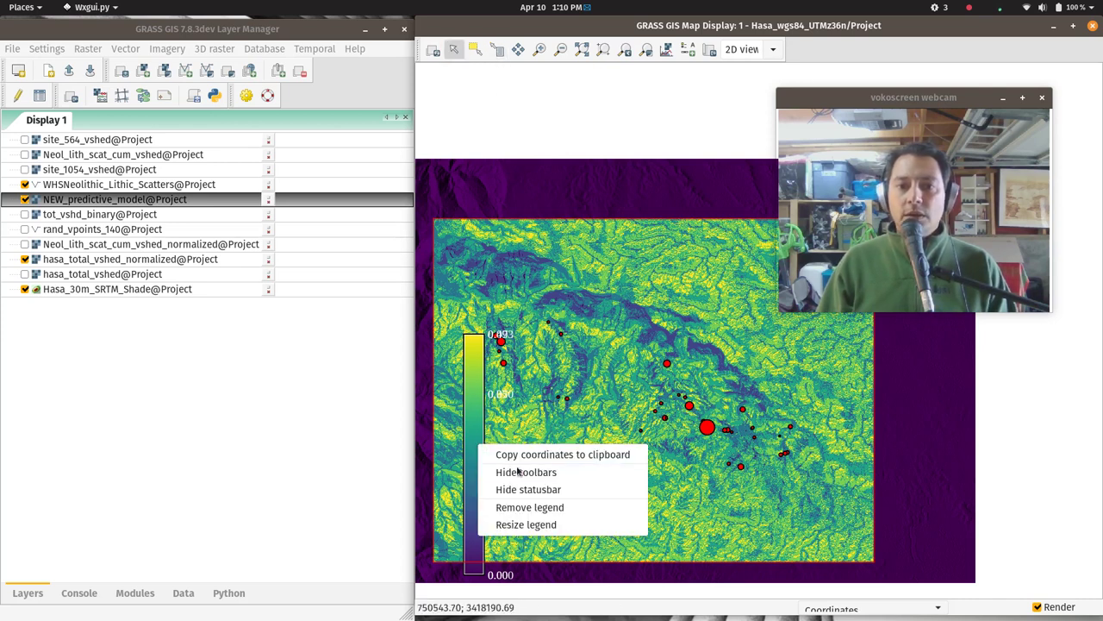
{"action": "left_click", "coordinate": [537, 507]}
{"action": "right_click", "coordinate": [477, 450]}
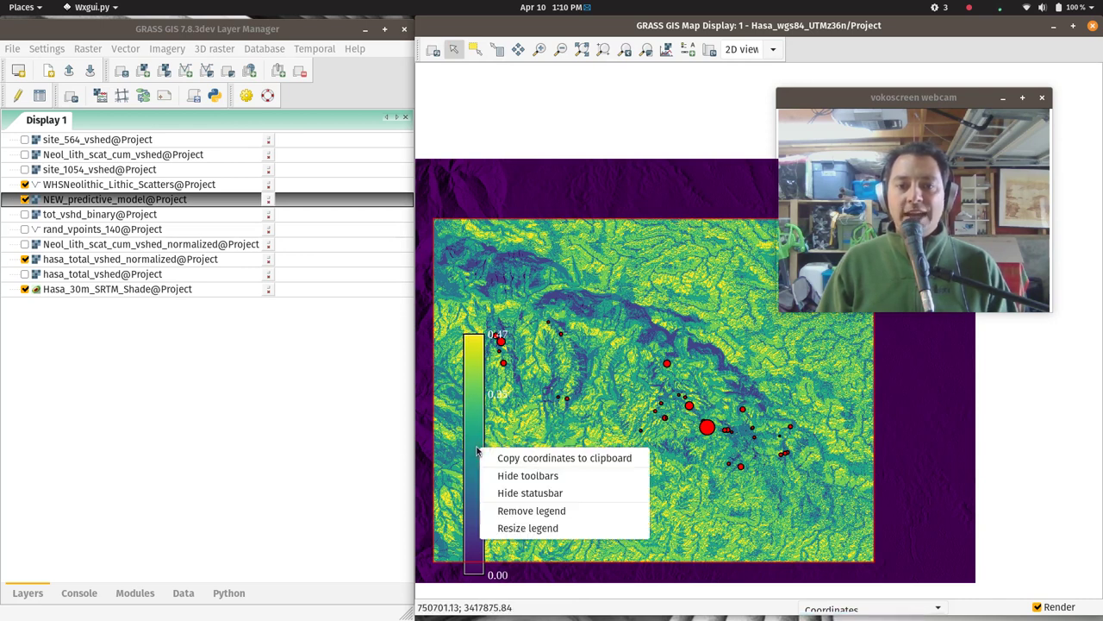
{"action": "left_click", "coordinate": [532, 508]}
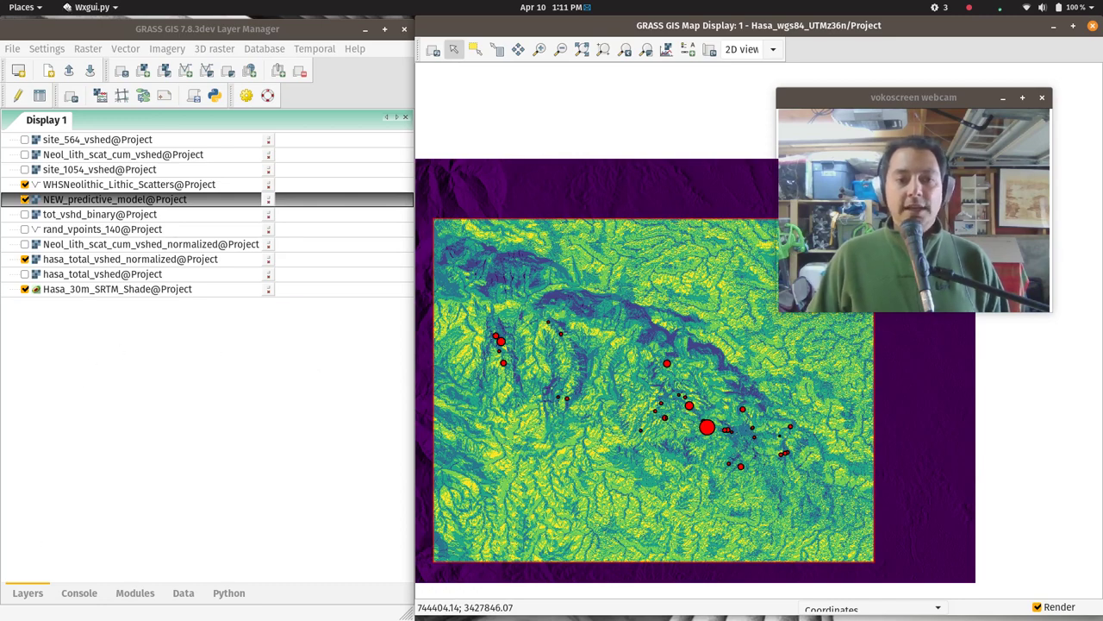
{"action": "key", "text": "super"}
{"action": "left_click", "coordinate": [118, 509]}
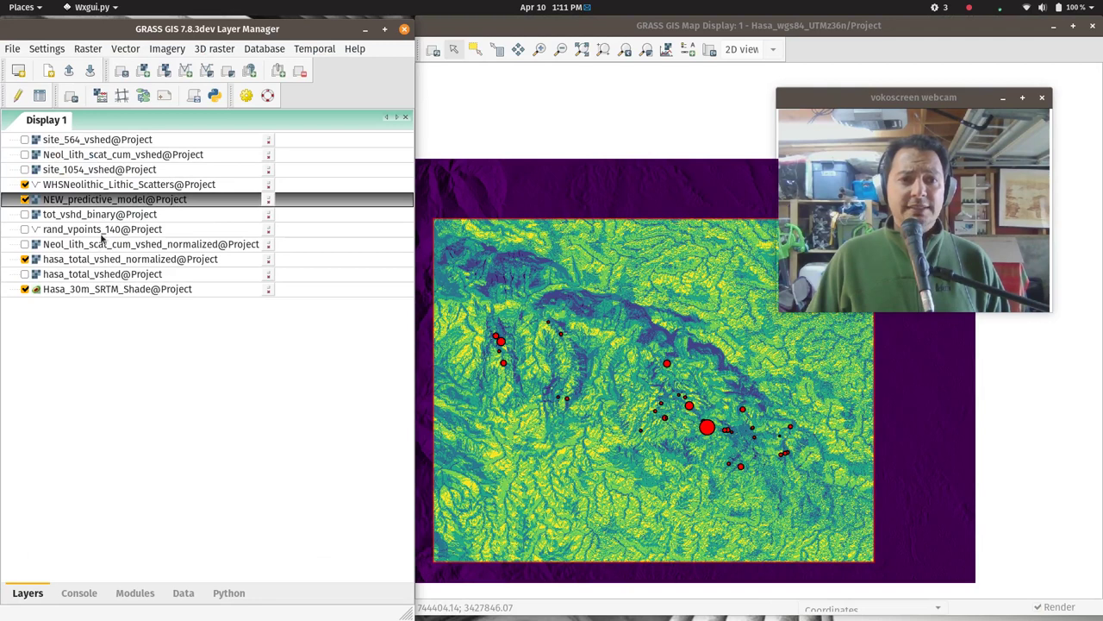
Open the WHSNeolithic_Lithic_Scatters attribute table in an enlarged window.
{"action": "left_click", "coordinate": [71, 185]}
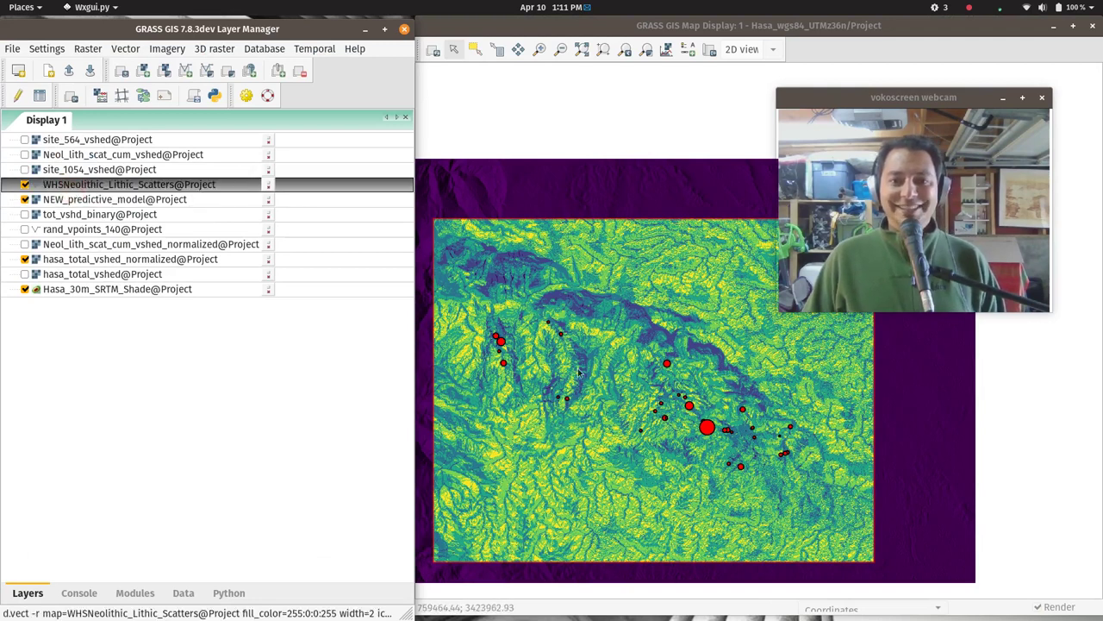
{"action": "right_click", "coordinate": [94, 188]}
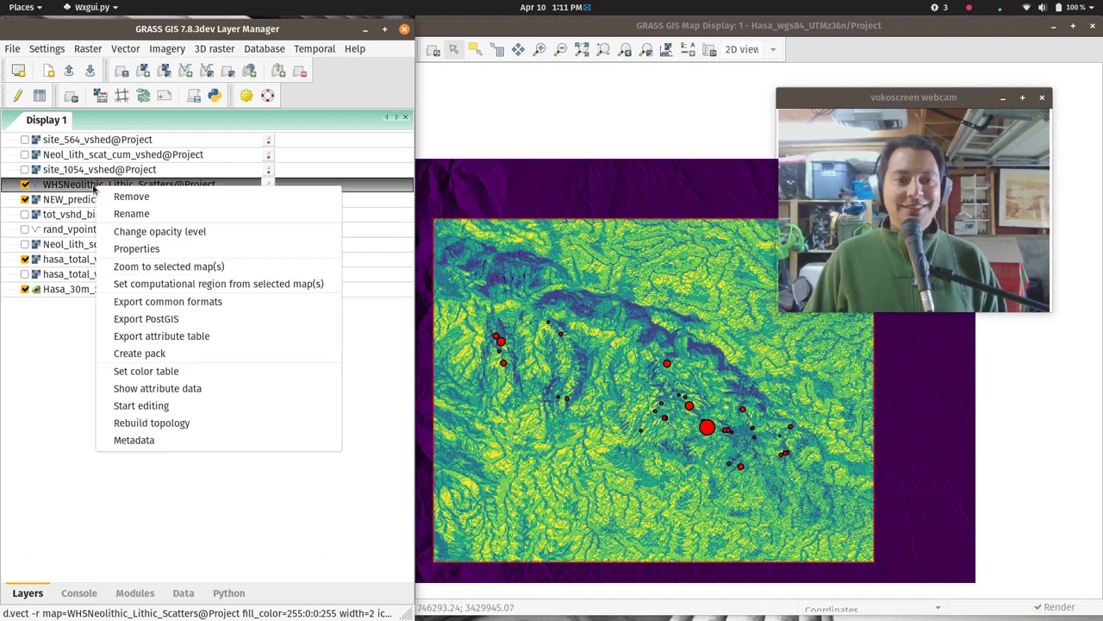
{"action": "left_click", "coordinate": [506, 372]}
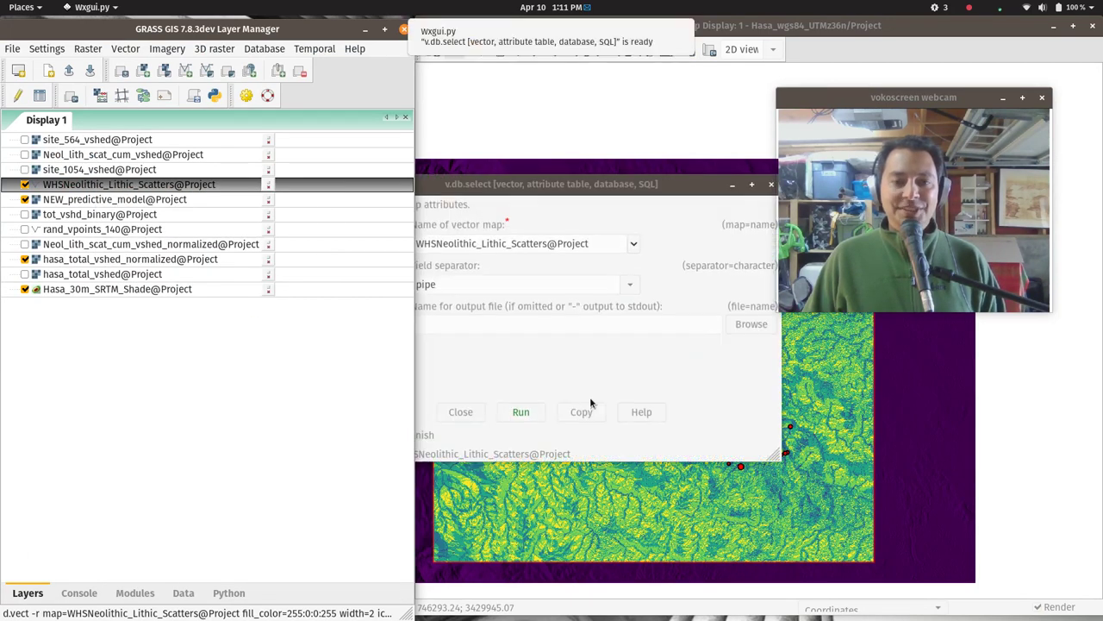
{"action": "left_click", "coordinate": [777, 186]}
{"action": "left_click", "coordinate": [669, 190]}
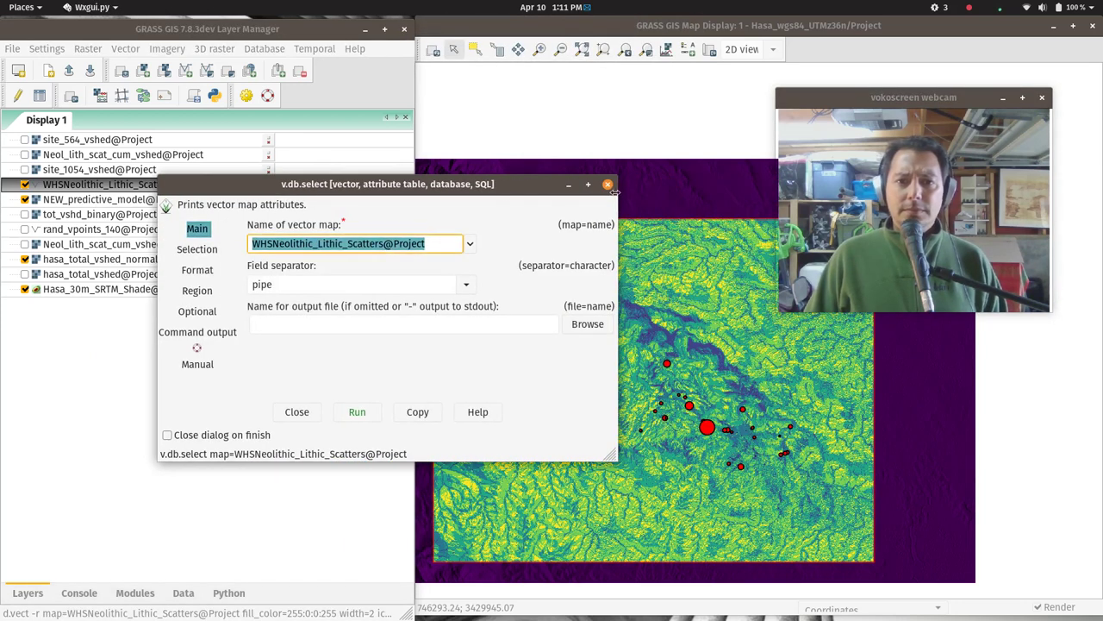
{"action": "key", "text": "Escape"}
{"action": "right_click", "coordinate": [148, 184]}
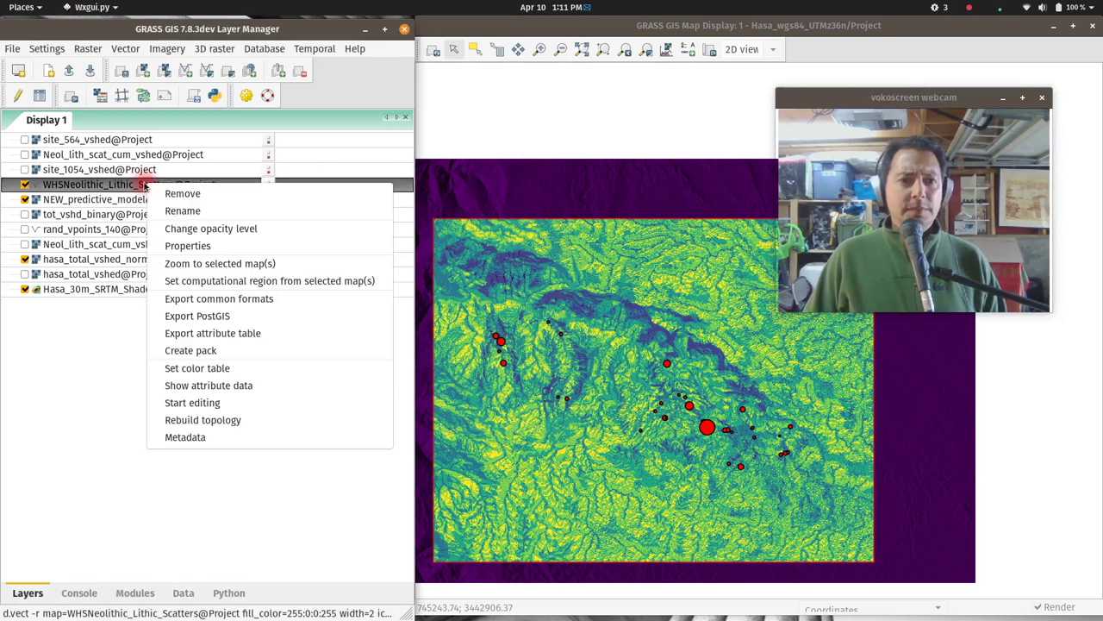
{"action": "left_click", "coordinate": [282, 385]}
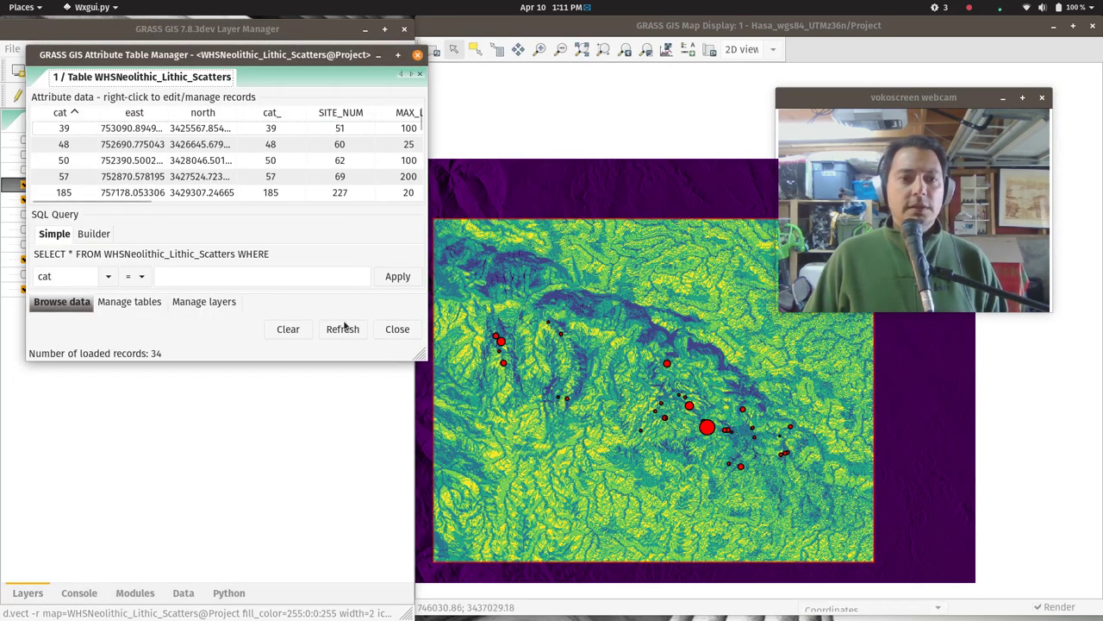
{"action": "left_click_drag", "start_coordinate": [420, 358], "coordinate": [761, 569]}
Add a double-type column named predictive_model, then close the table.
{"action": "left_click", "coordinate": [134, 513]}
{"action": "left_click", "coordinate": [153, 453]}
{"action": "type", "text": "pred"}
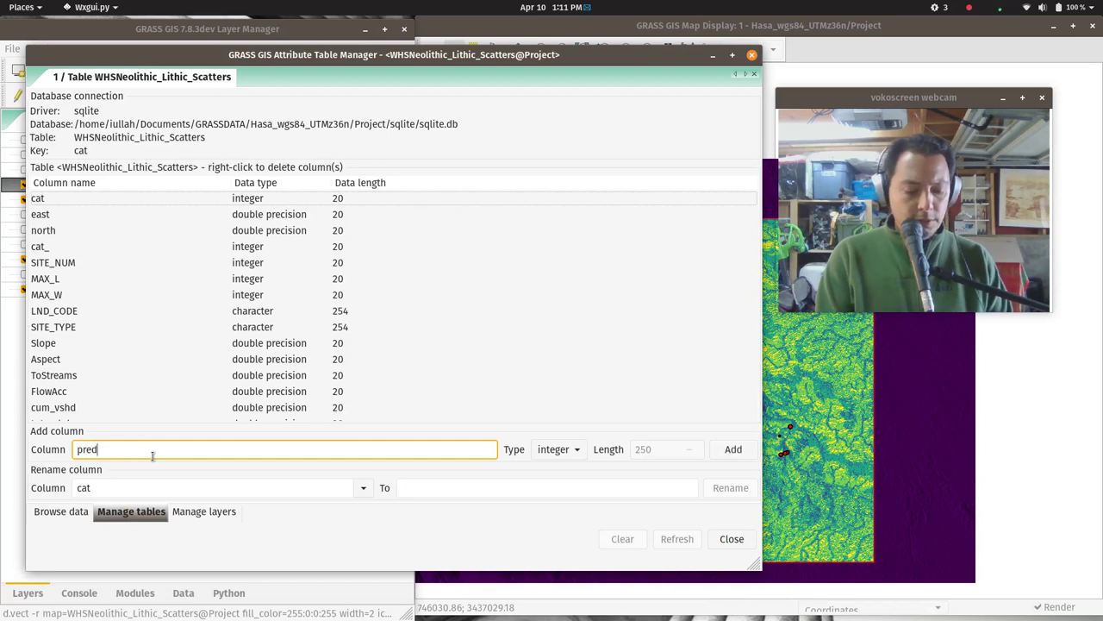
{"action": "type", "text": "o"}
{"action": "key", "text": "BackSpace"}
{"action": "type", "text": "ictive"}
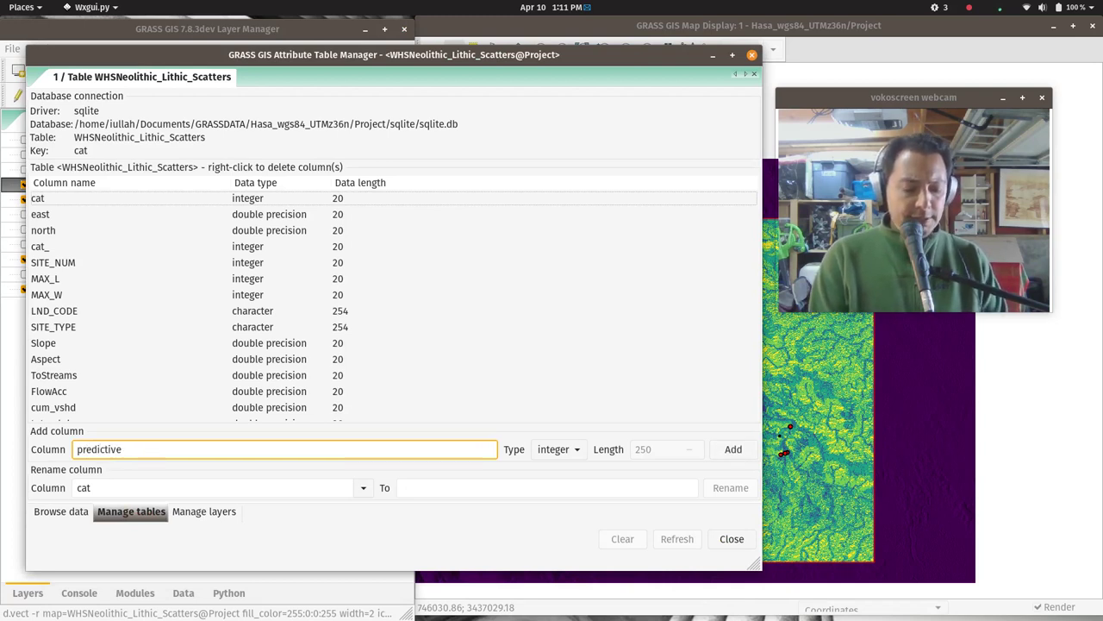
{"action": "type", "text": "_model"}
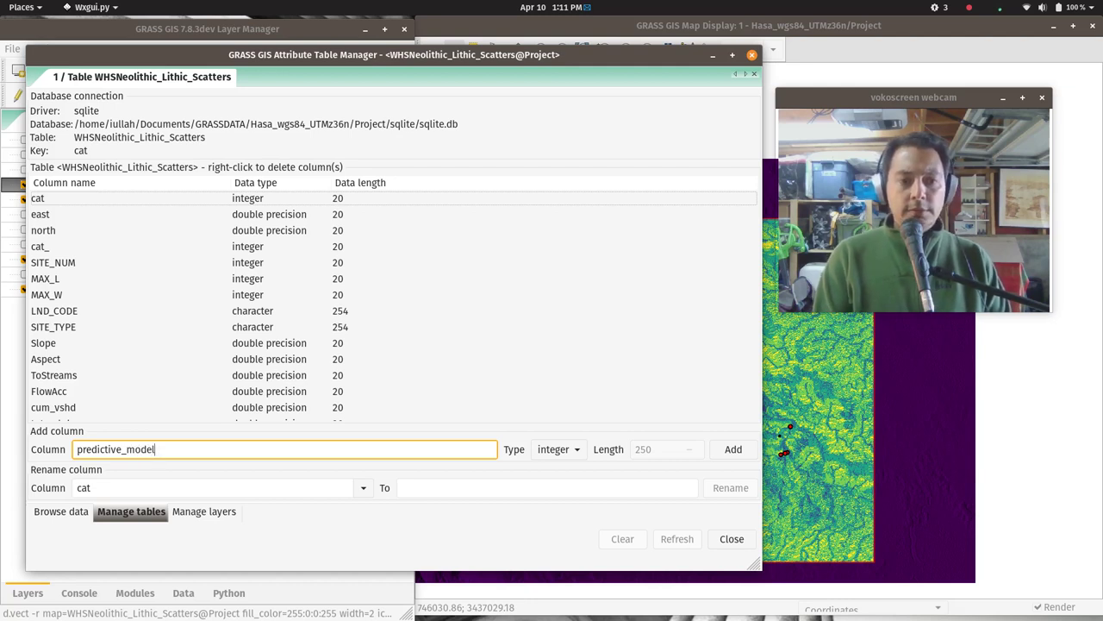
{"action": "left_click", "coordinate": [558, 450]}
{"action": "left_click", "coordinate": [551, 470]}
{"action": "left_click", "coordinate": [733, 449]}
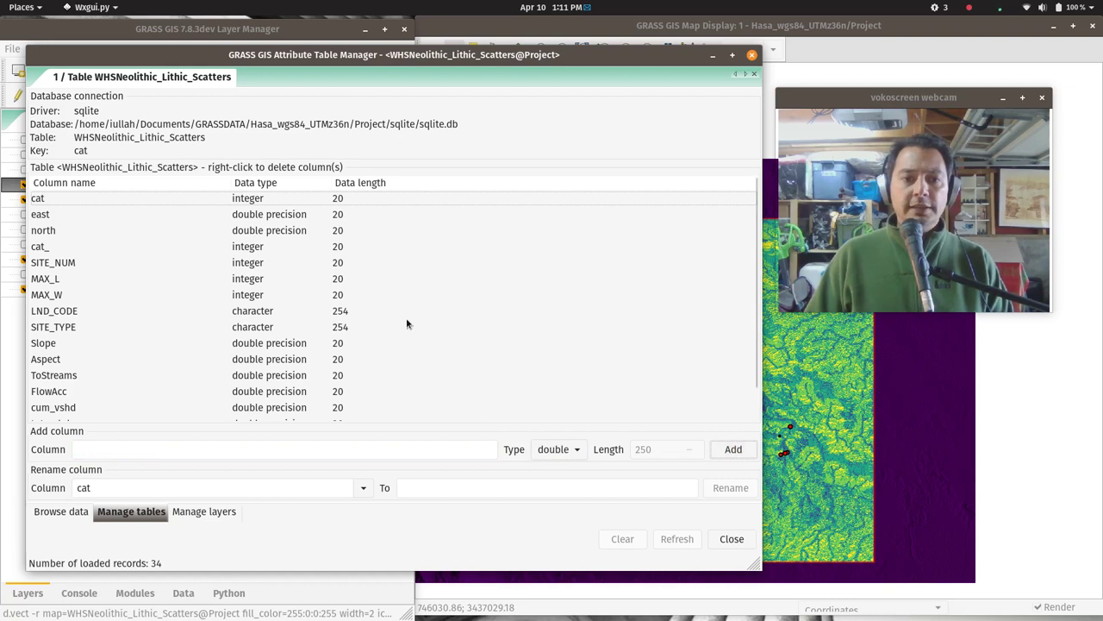
{"action": "scroll", "coordinate": [406, 323], "scroll_direction": "down", "scroll_amount": 2}
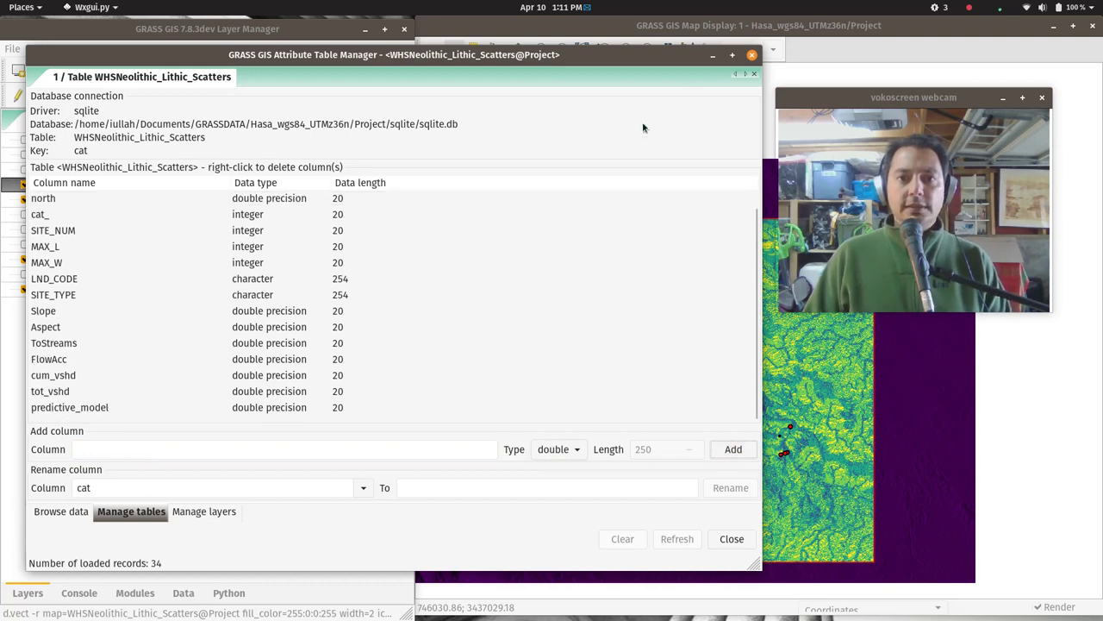
{"action": "left_click", "coordinate": [752, 55]}
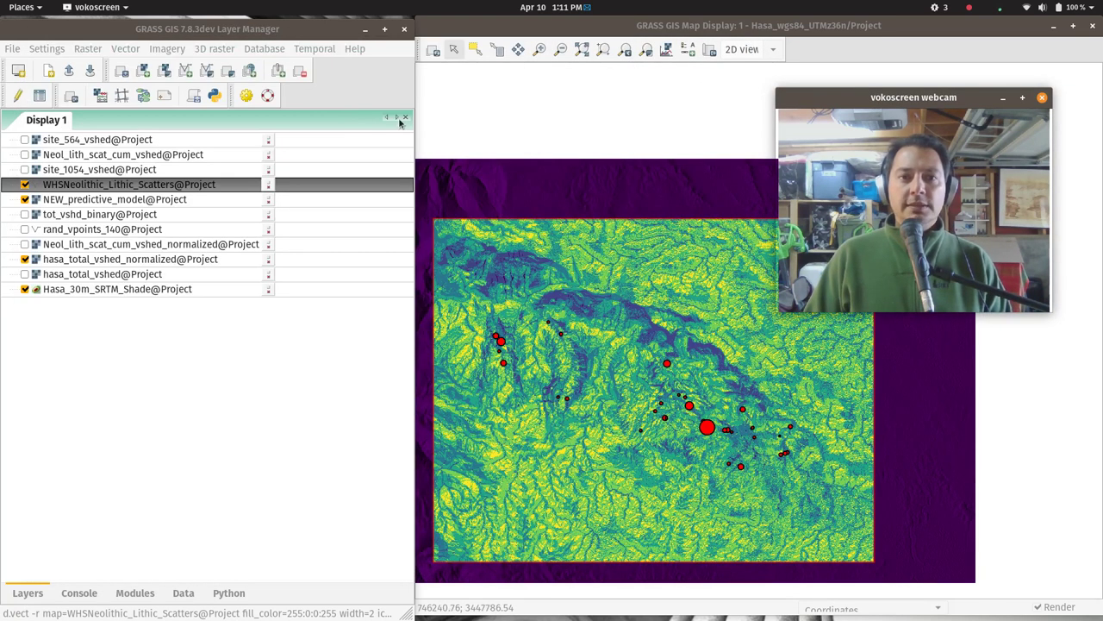
Sample NEW_predictive_model into the scatters' predictive_model column with v.what.rast, updating 34 records.
{"action": "left_click", "coordinate": [130, 49]}
{"action": "mouse_move", "coordinate": [293, 308]}
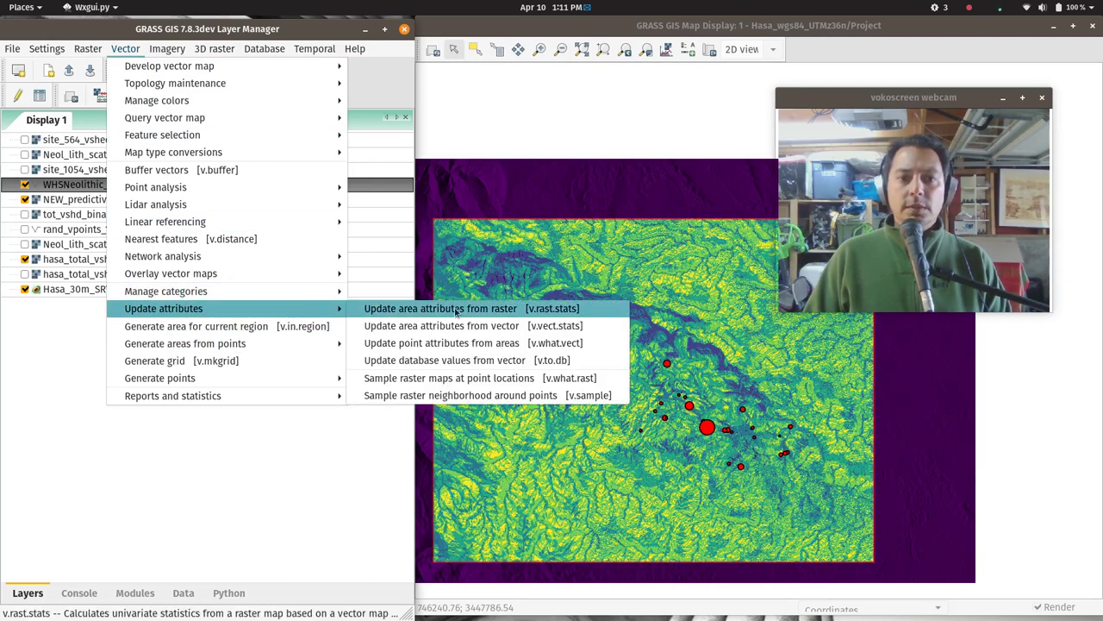
{"action": "left_click", "coordinate": [494, 380]}
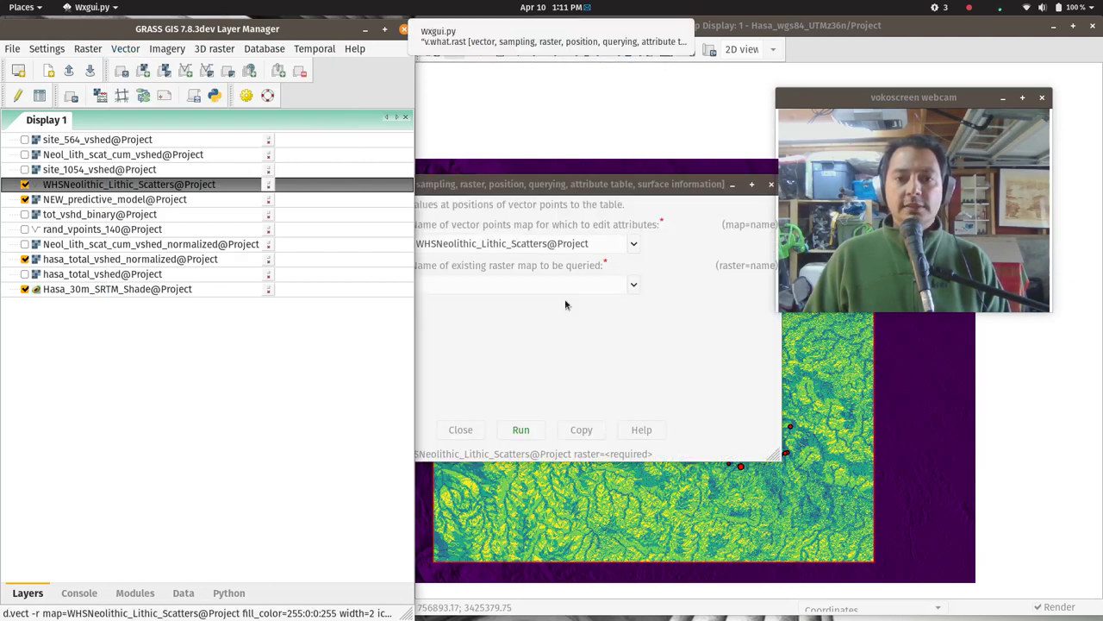
{"action": "left_click_drag", "start_coordinate": [593, 182], "coordinate": [437, 129]}
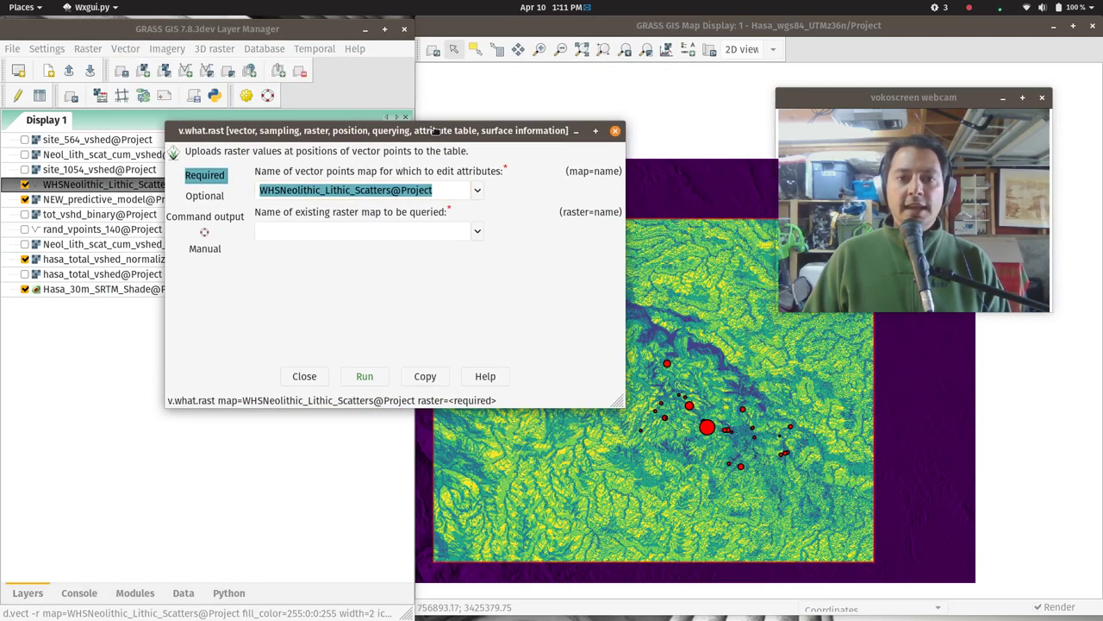
{"action": "left_click", "coordinate": [476, 233]}
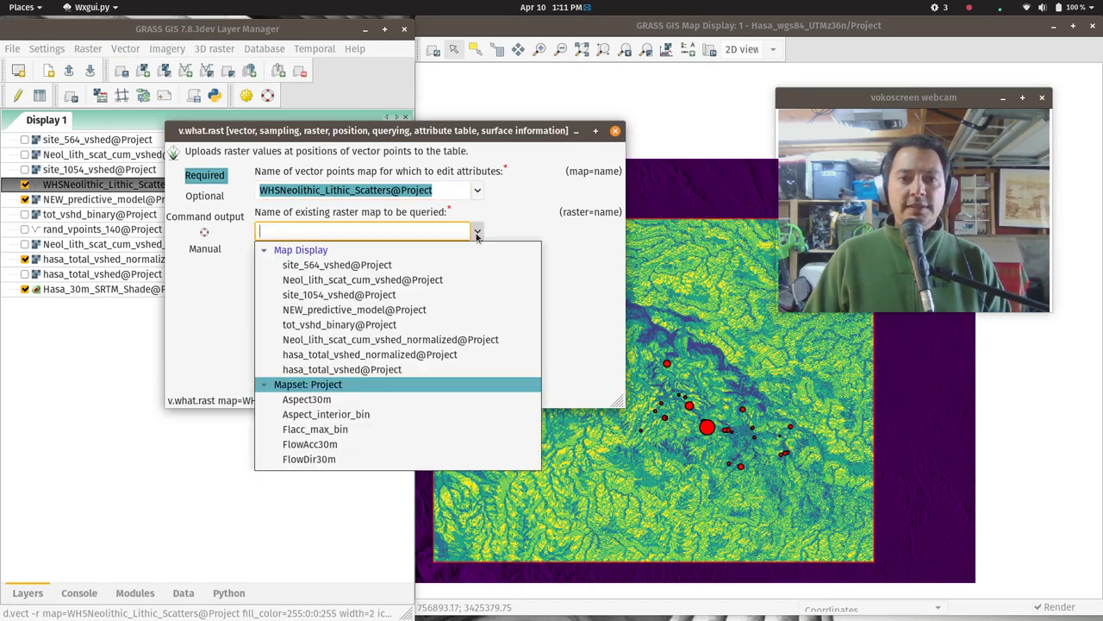
{"action": "left_click", "coordinate": [375, 312]}
{"action": "left_click", "coordinate": [205, 196]}
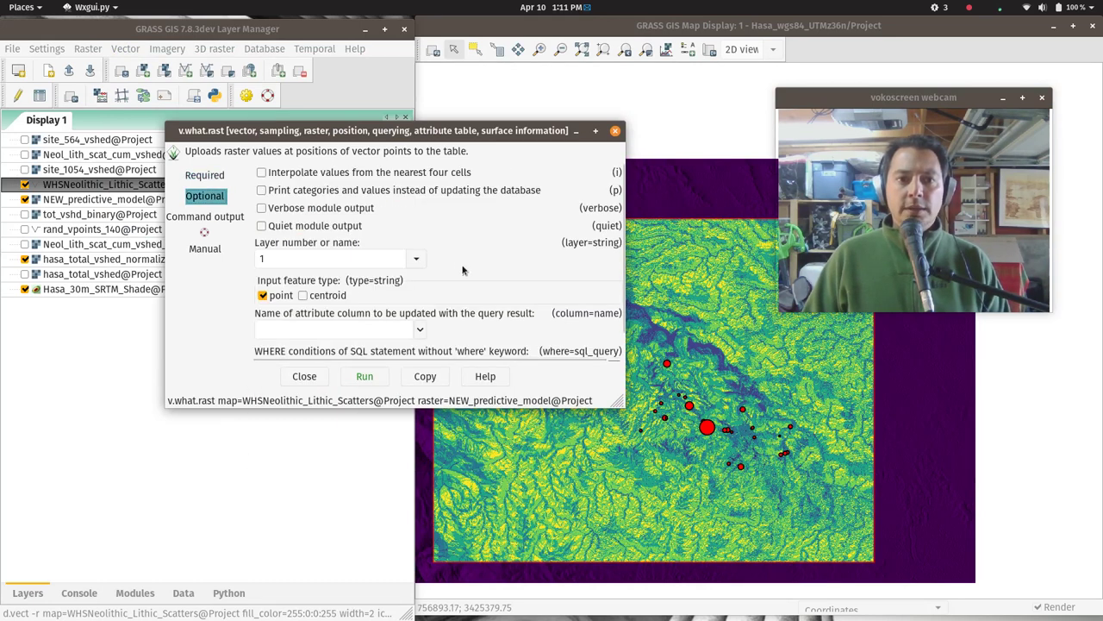
{"action": "left_click", "coordinate": [419, 332]}
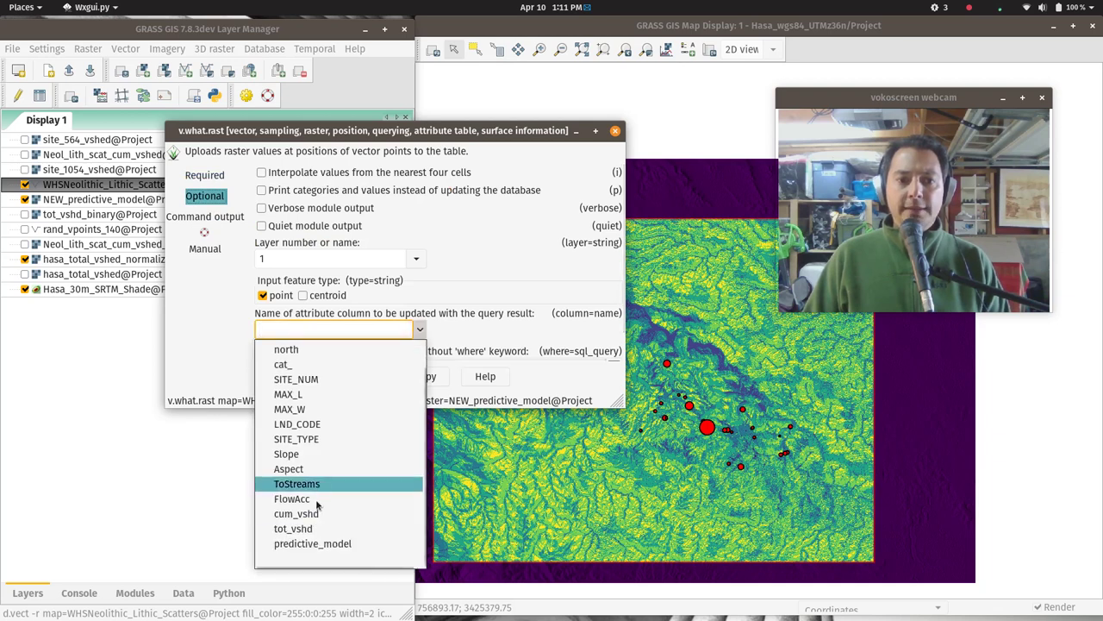
{"action": "left_click", "coordinate": [333, 550]}
{"action": "left_click", "coordinate": [360, 375]}
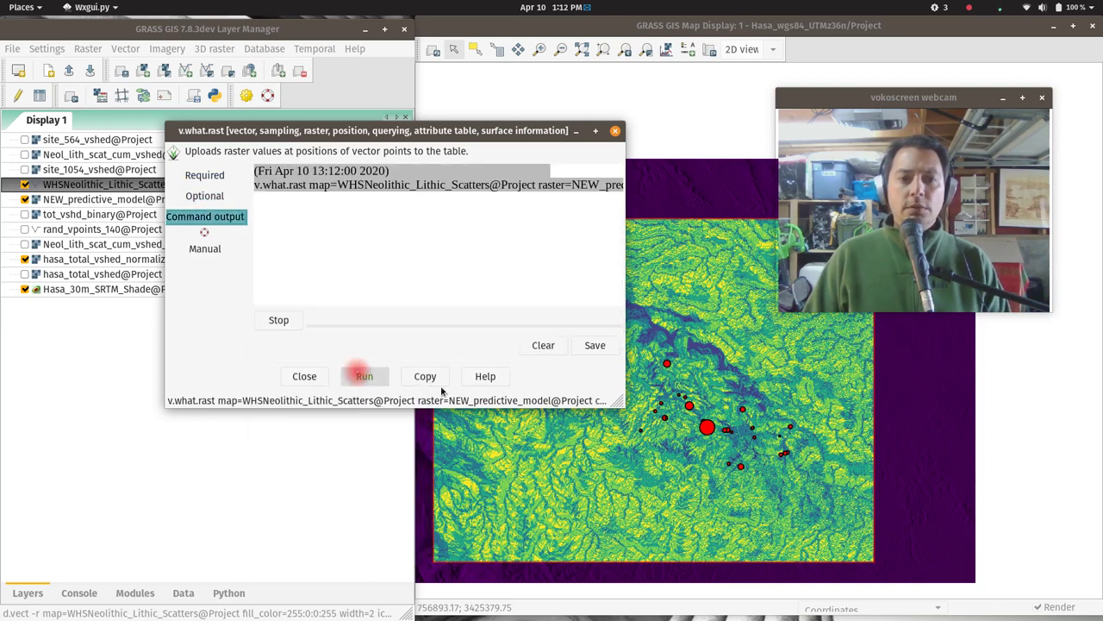
{"action": "left_click", "coordinate": [615, 130]}
{"action": "key", "text": "super"}
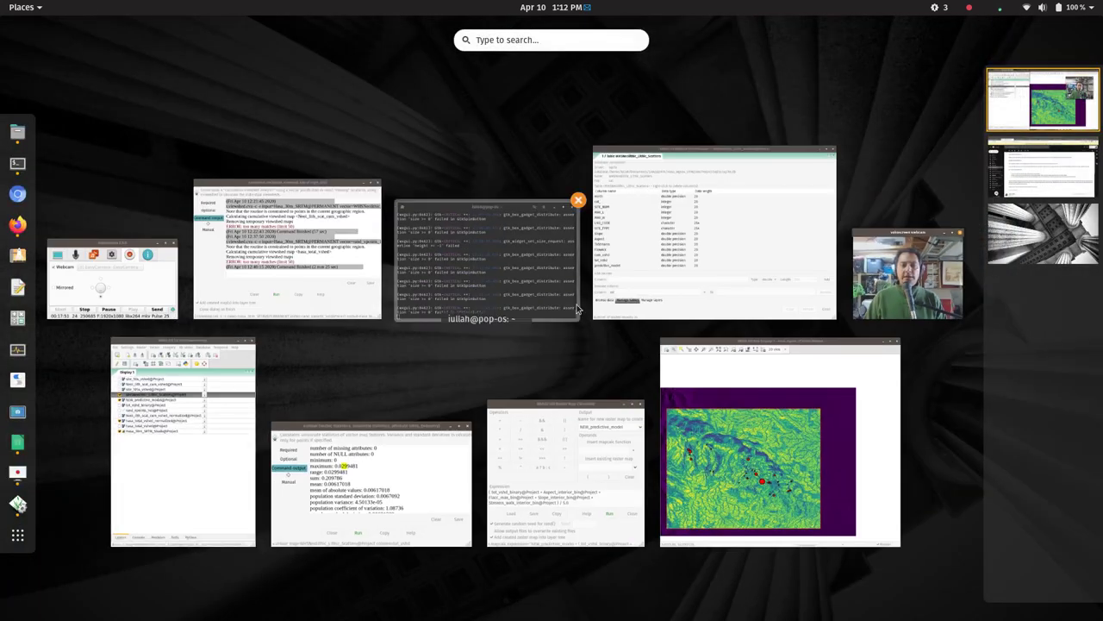
Refresh the scatters' records and browse their predictive_model values of 0.4, 0.6 and 0.8.
{"action": "left_click", "coordinate": [694, 235]}
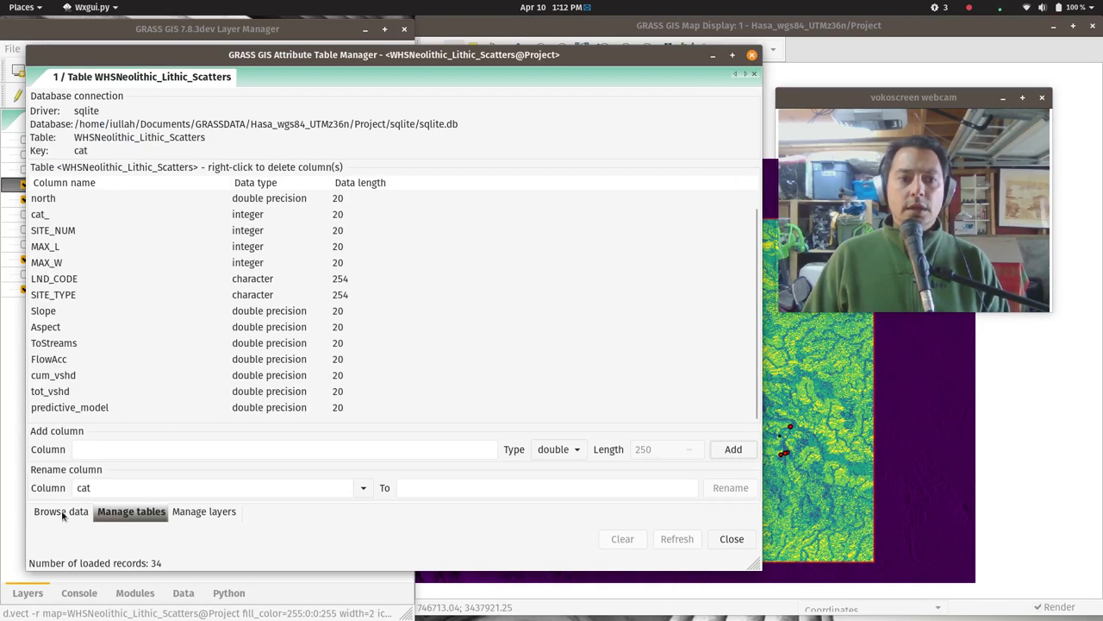
{"action": "left_click", "coordinate": [63, 512]}
{"action": "left_click", "coordinate": [677, 539]}
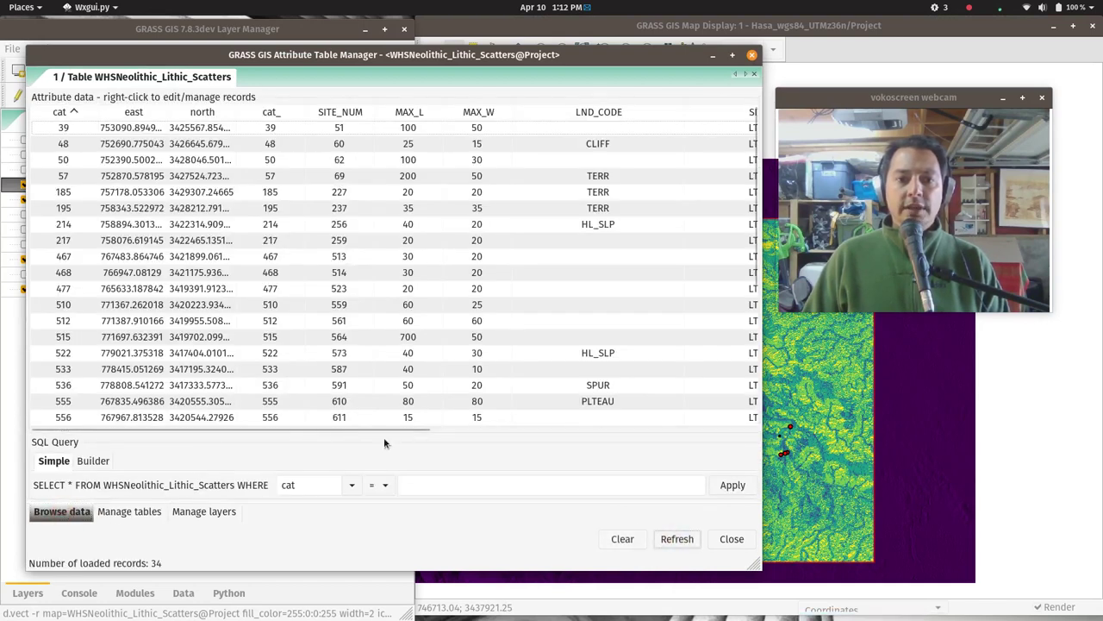
{"action": "left_click_drag", "start_coordinate": [387, 428], "coordinate": [810, 418]}
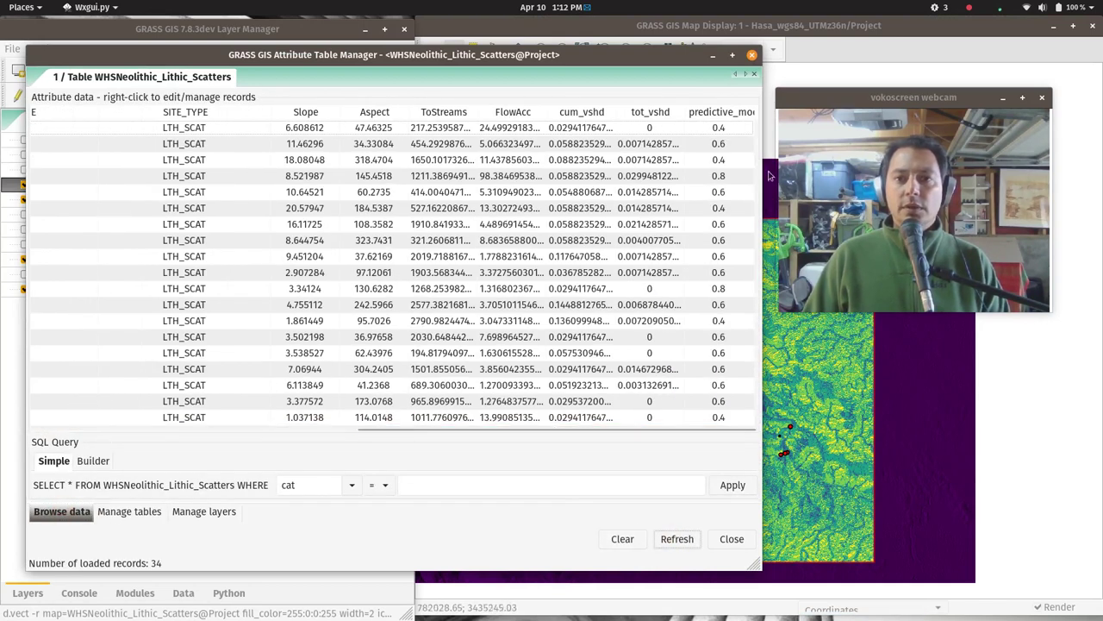
{"action": "scroll", "coordinate": [727, 321], "scroll_direction": "down", "scroll_amount": 5}
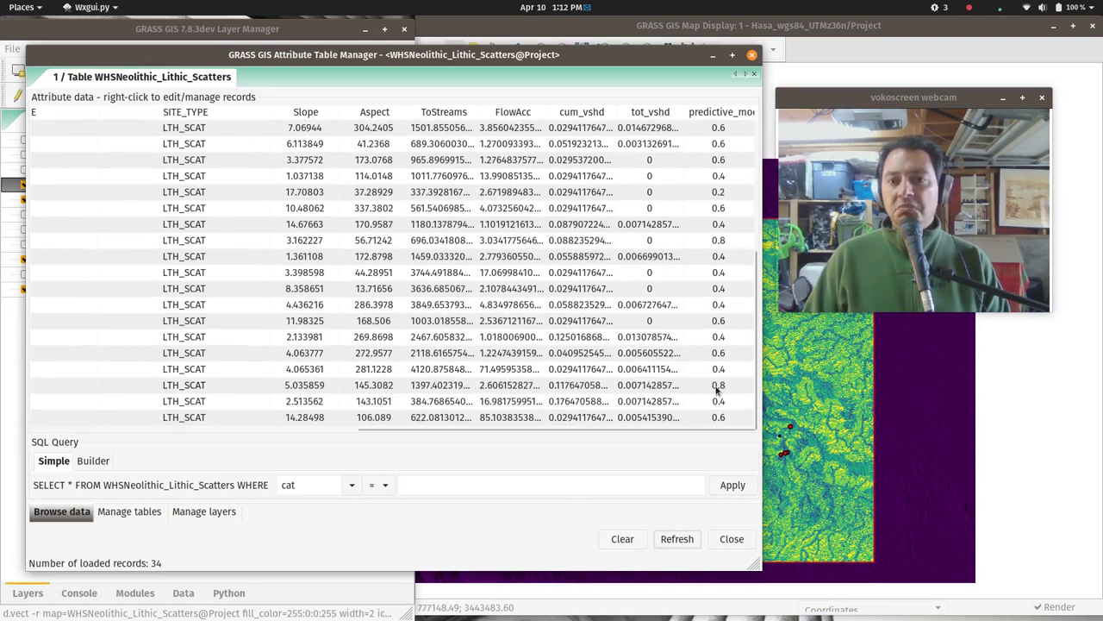
{"action": "scroll", "coordinate": [721, 328], "scroll_direction": "up", "scroll_amount": 5}
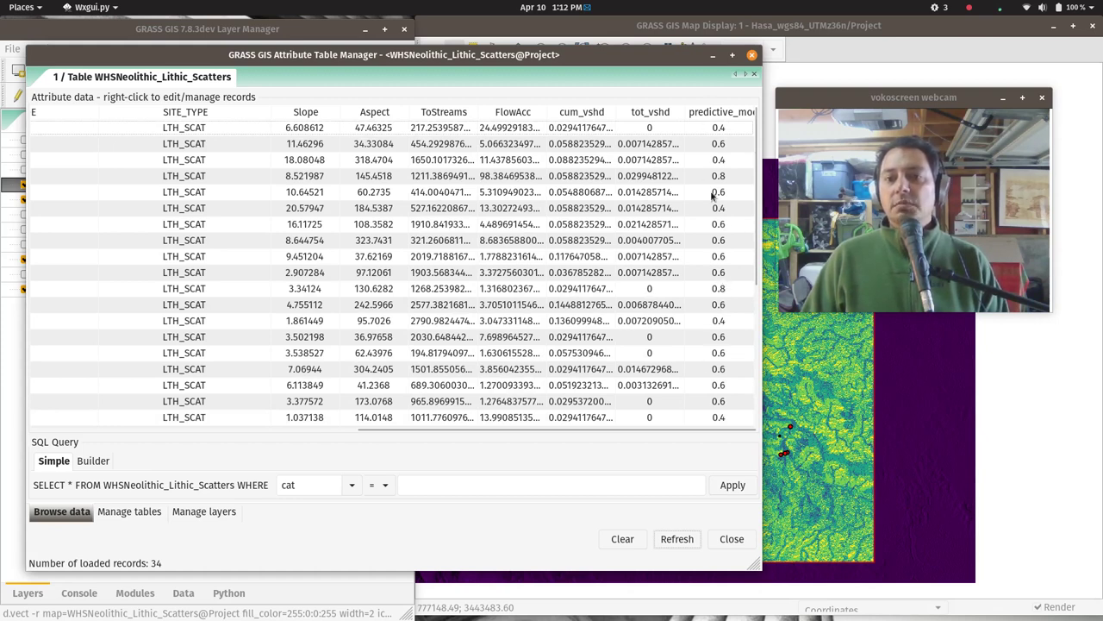
{"action": "scroll", "coordinate": [728, 293], "scroll_direction": "down", "scroll_amount": 5}
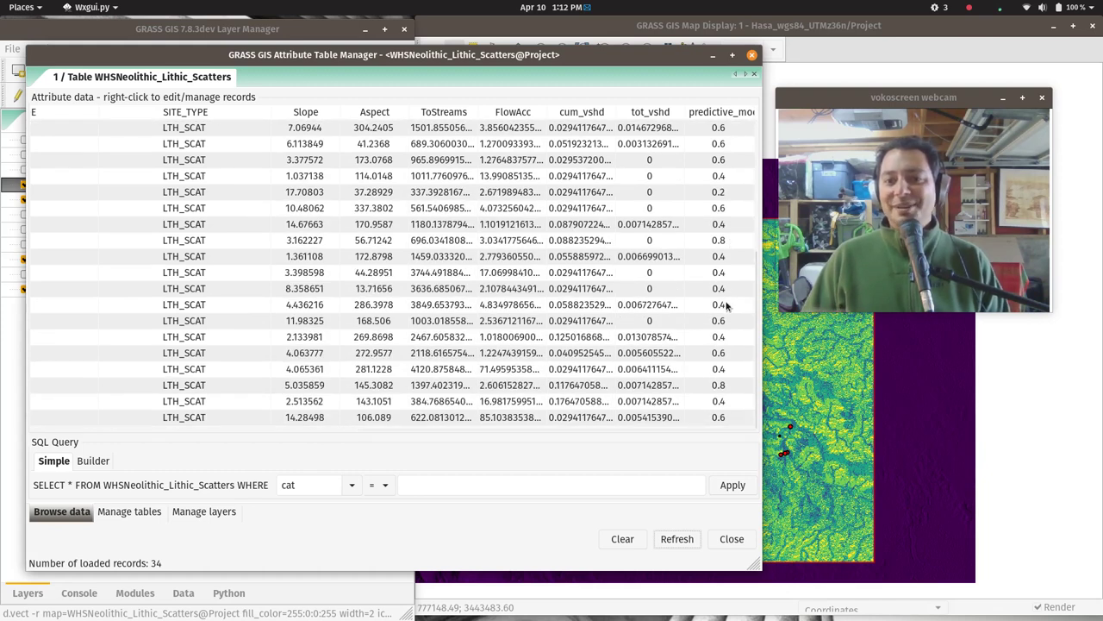
{"action": "scroll", "coordinate": [726, 306], "scroll_direction": "up", "scroll_amount": 5}
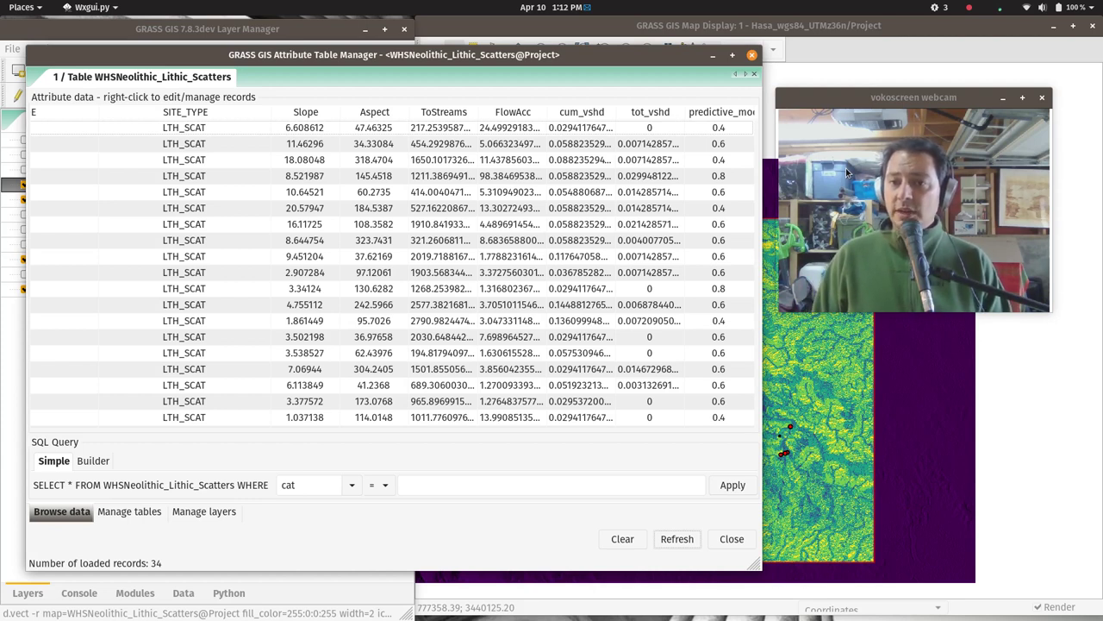
{"action": "key", "text": "super"}
{"action": "key", "text": "super"}
{"action": "key", "text": "super"}
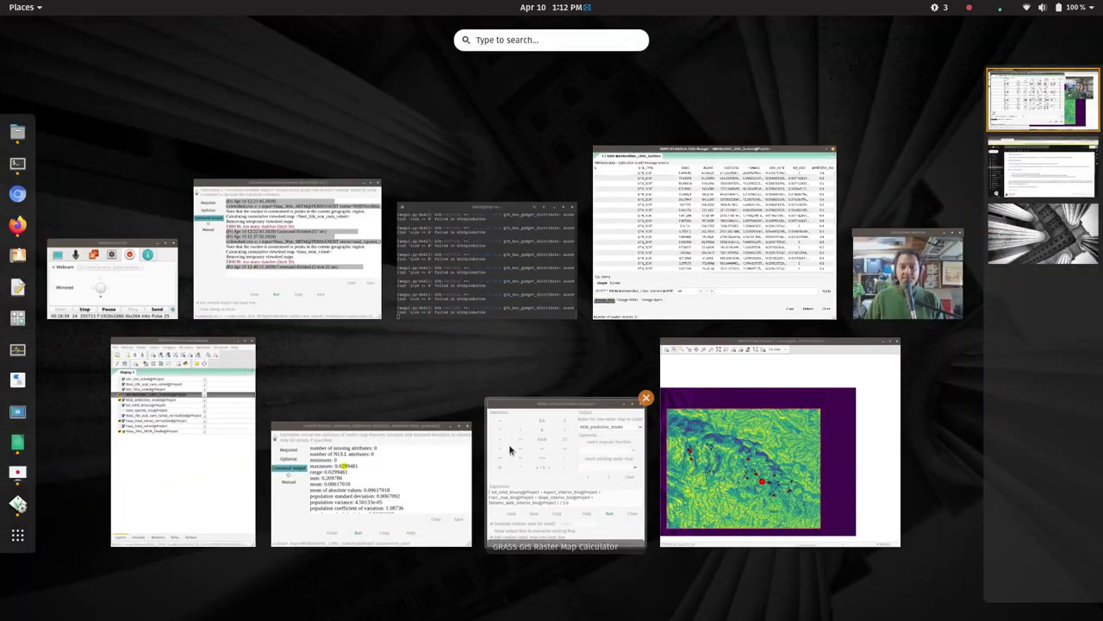
Double the tot_vshd_binary and streams terms, divide by 7.0, and rerun with overwrite enabled.
{"action": "left_click", "coordinate": [566, 443]}
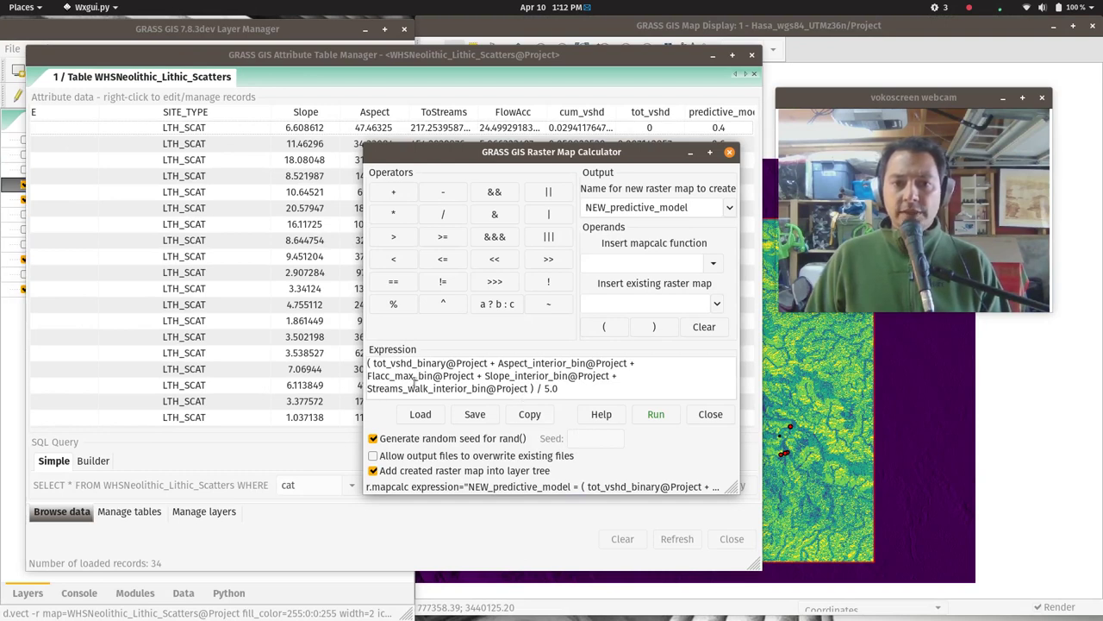
{"action": "key", "text": "BackSpace"}
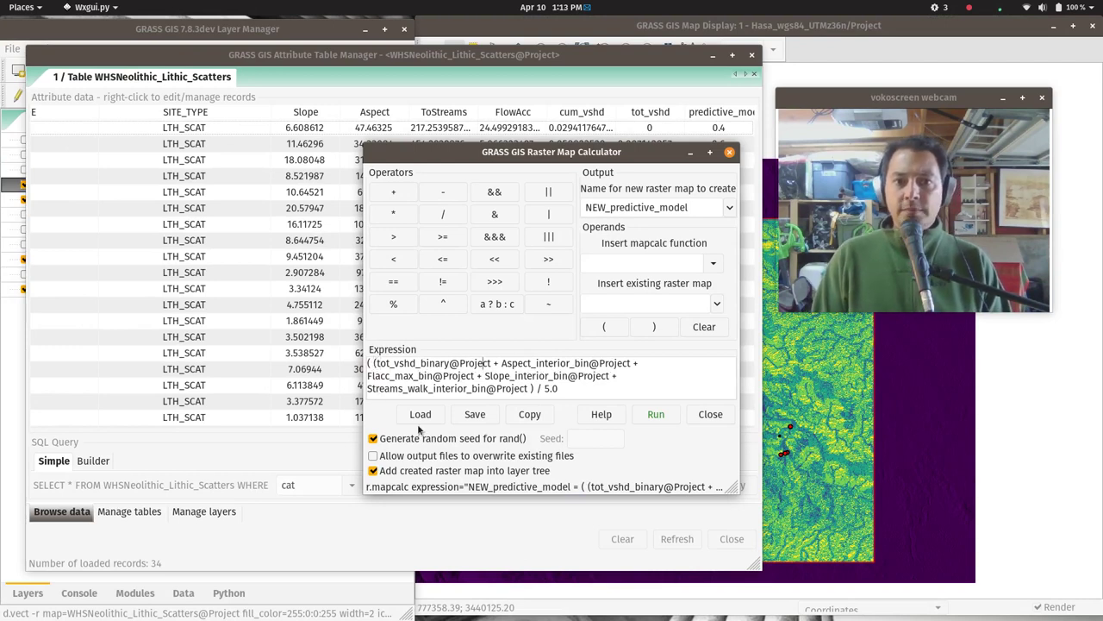
{"action": "type", "text": "*"}
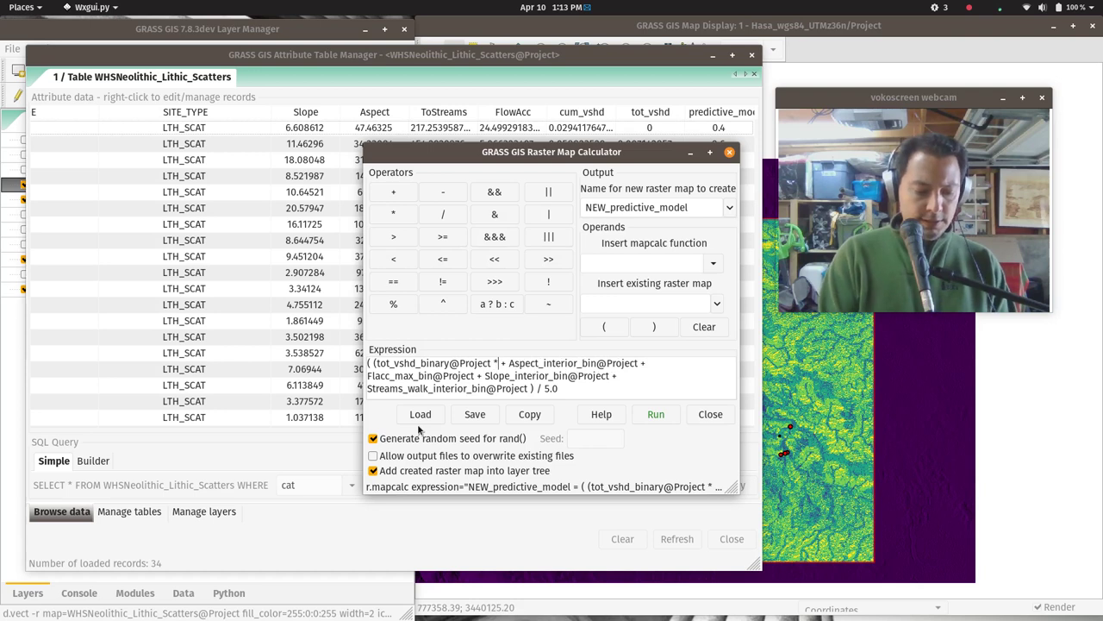
{"action": "type", "text": " 2)"}
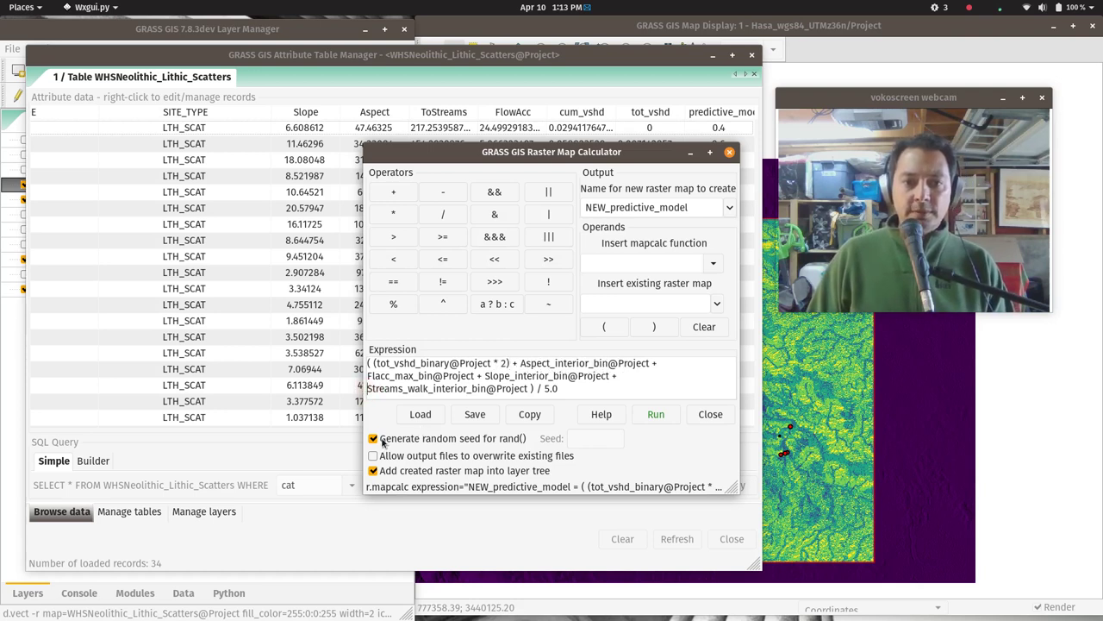
{"action": "type", "text": "("}
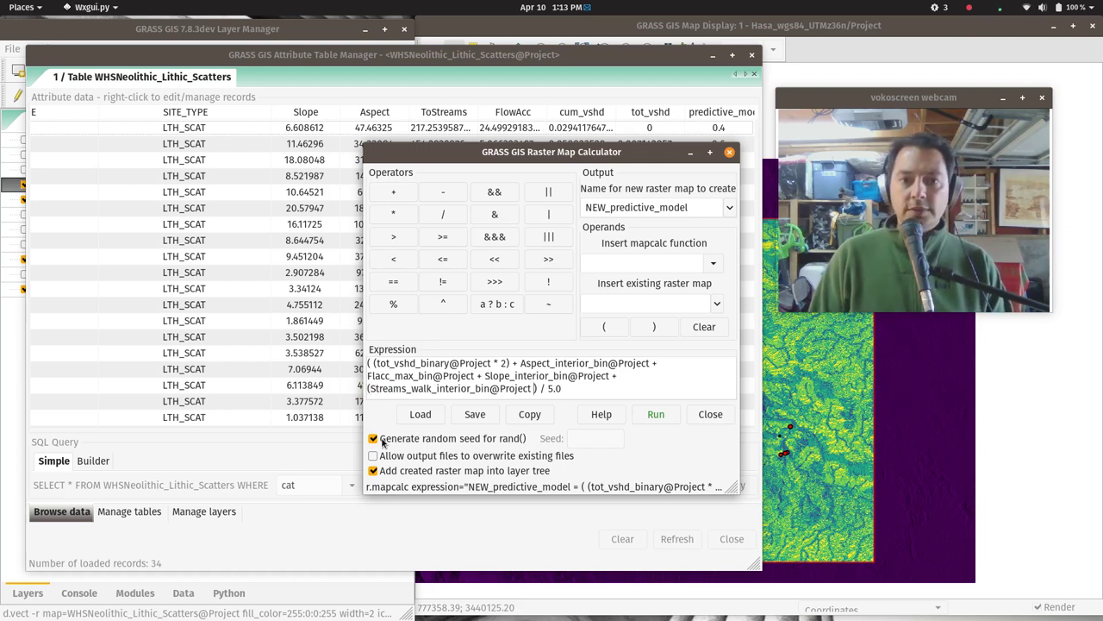
{"action": "type", "text": "*2)"}
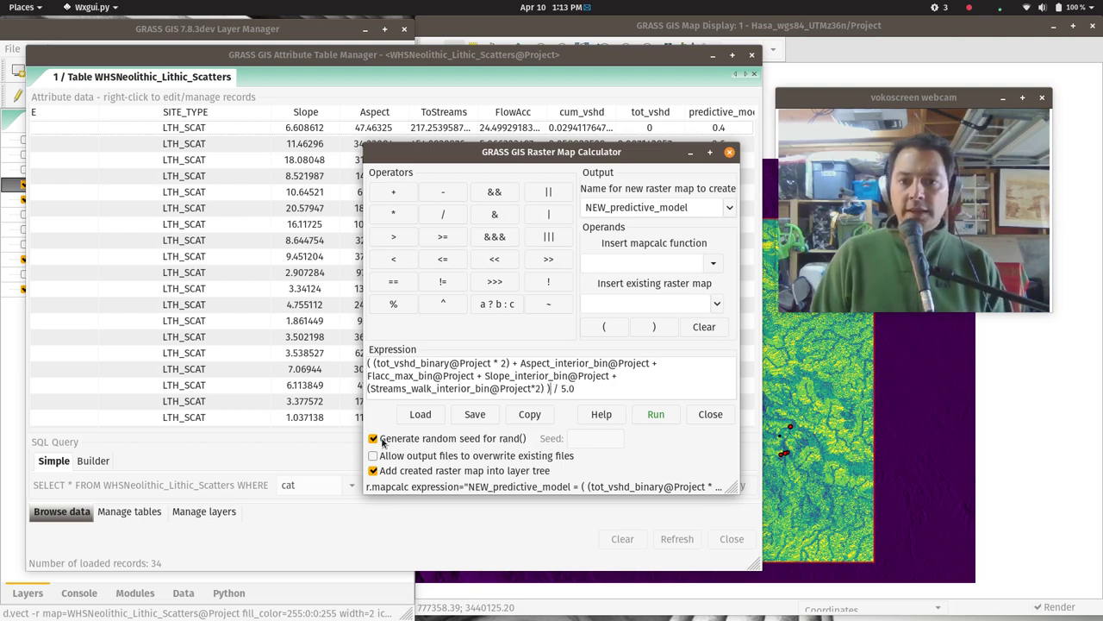
{"action": "key", "text": "BackSpace"}
{"action": "type", "text": "7"}
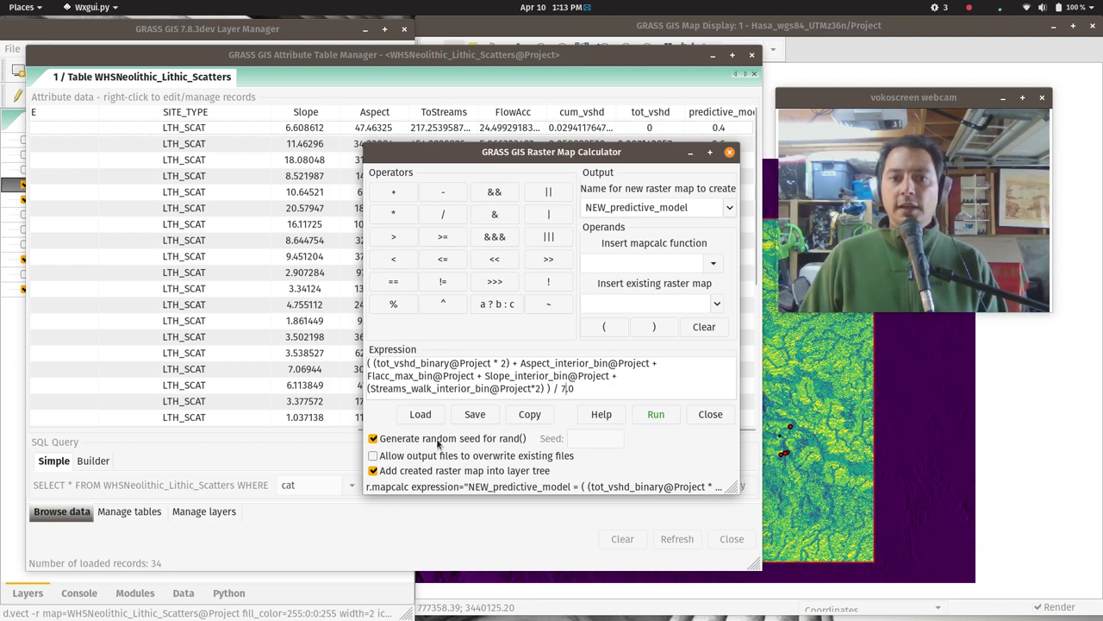
{"action": "left_click", "coordinate": [408, 455]}
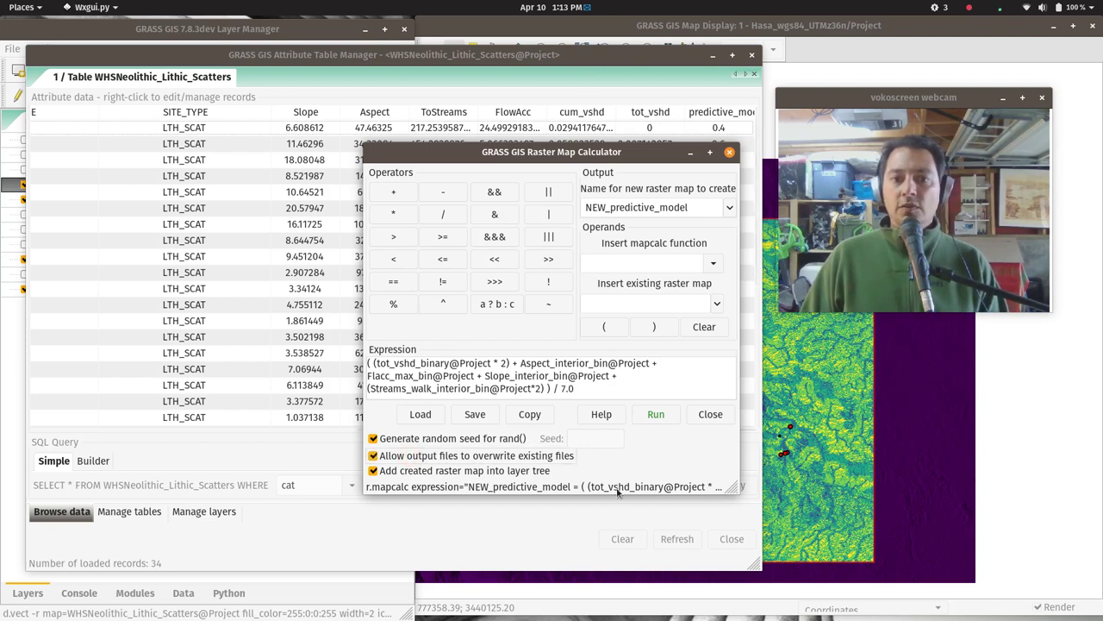
{"action": "left_click", "coordinate": [656, 415]}
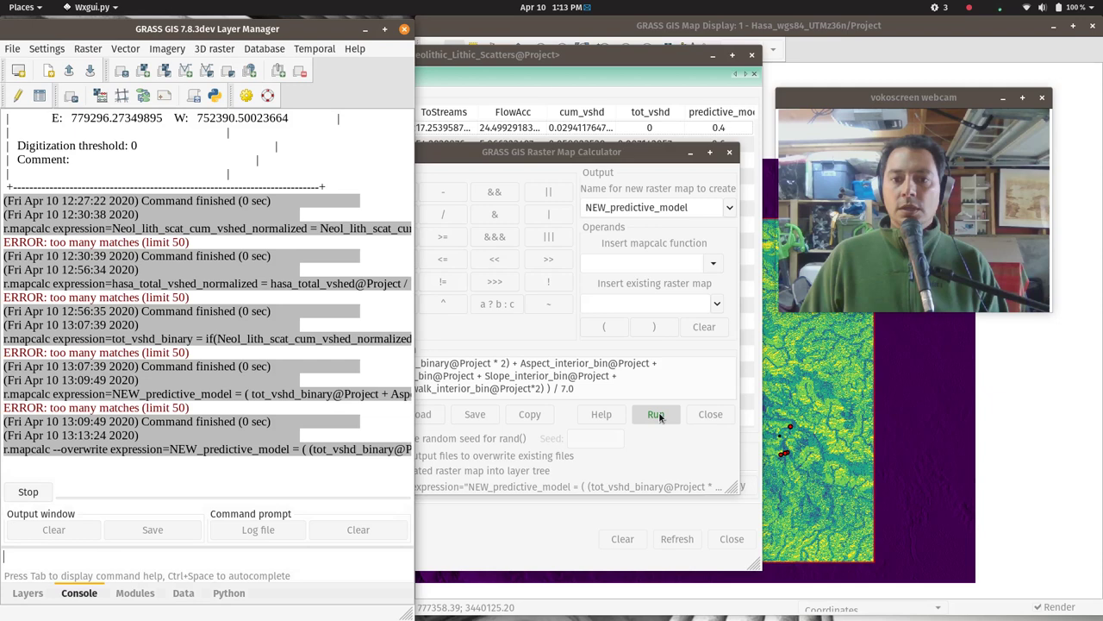
{"action": "key", "text": "super"}
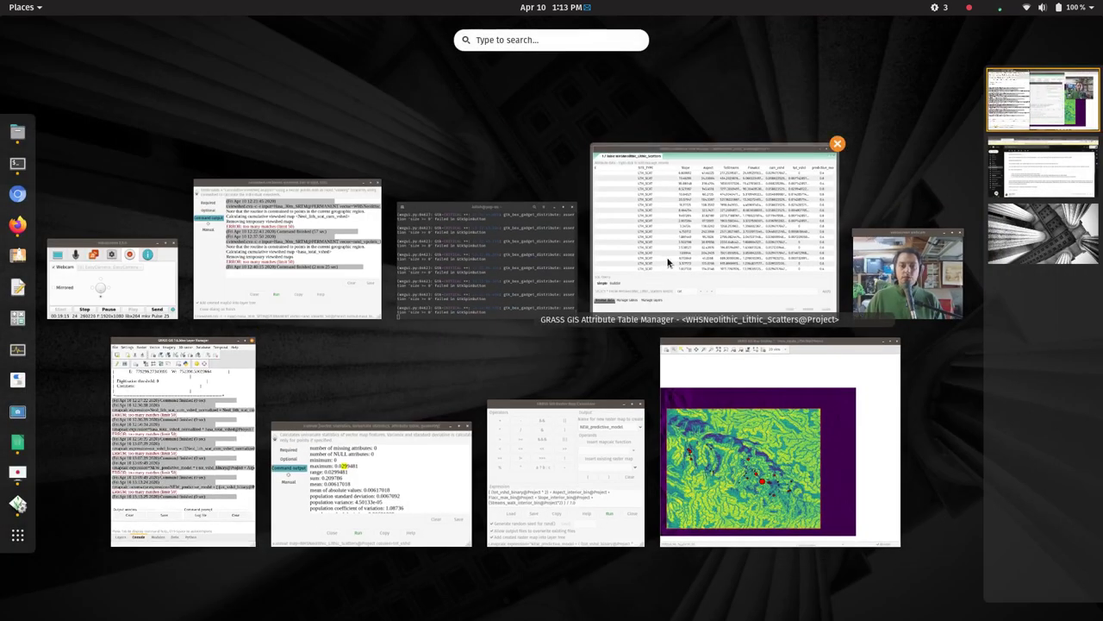
Start v.what.rast to sample NEW_predictive_model at the lithic scatter points.
{"action": "left_click", "coordinate": [365, 475]}
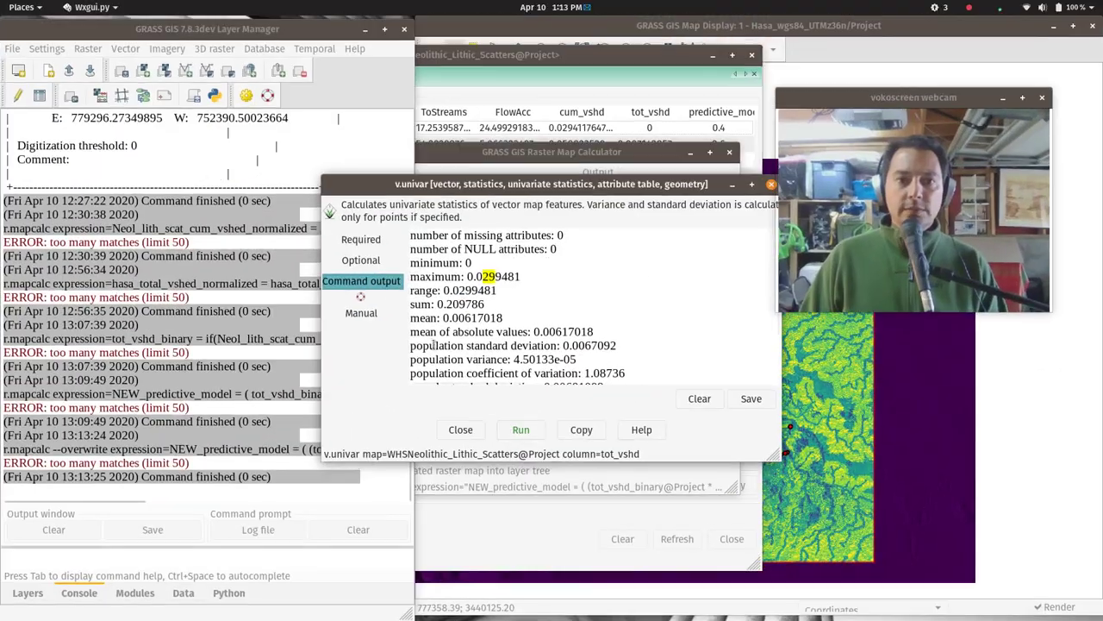
{"action": "key", "text": "super"}
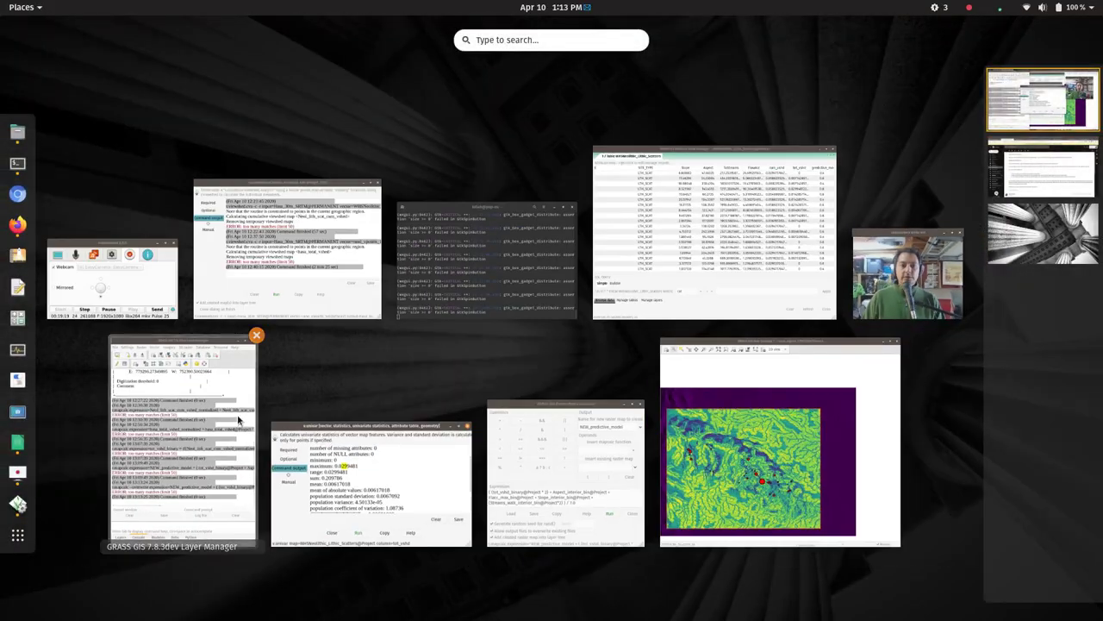
{"action": "left_click", "coordinate": [239, 419]}
{"action": "left_click", "coordinate": [131, 49]}
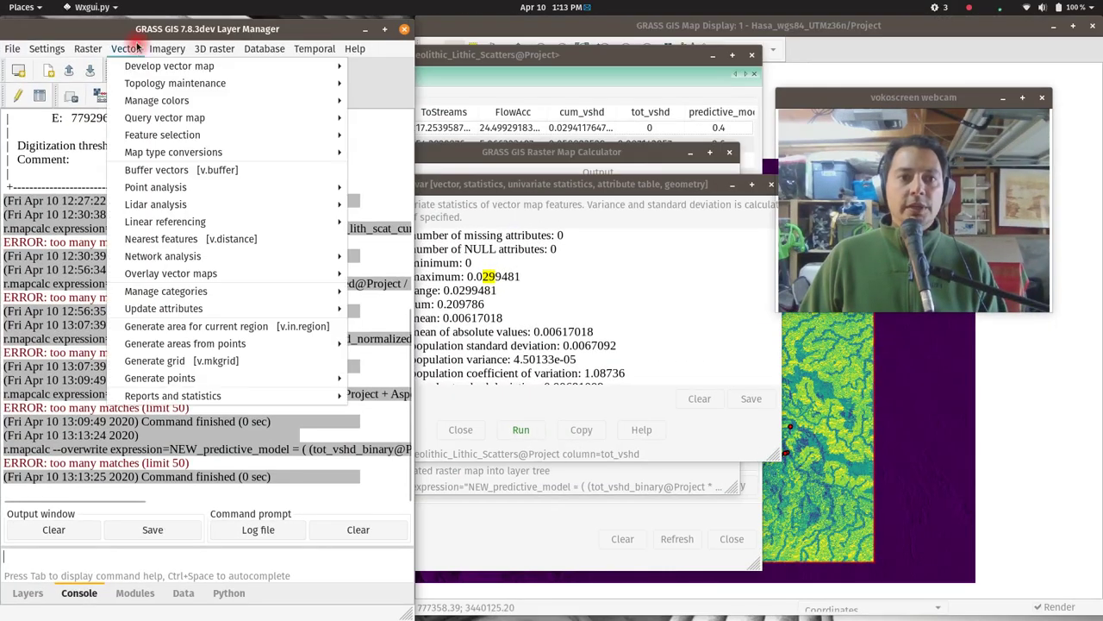
{"action": "mouse_move", "coordinate": [302, 309]}
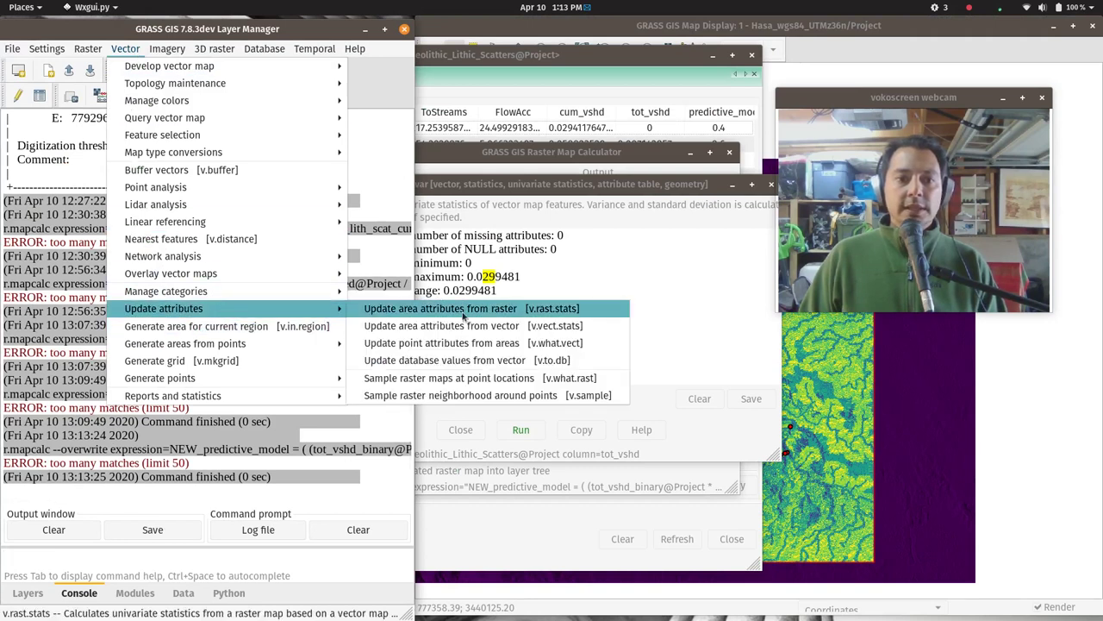
{"action": "left_click", "coordinate": [493, 381]}
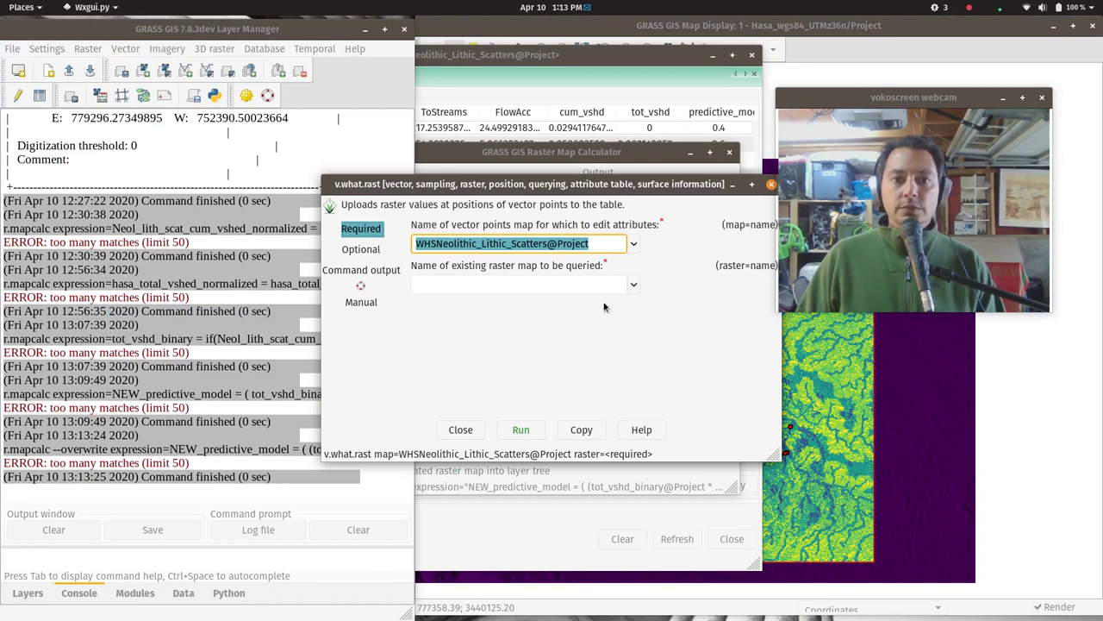
{"action": "left_click", "coordinate": [634, 285]}
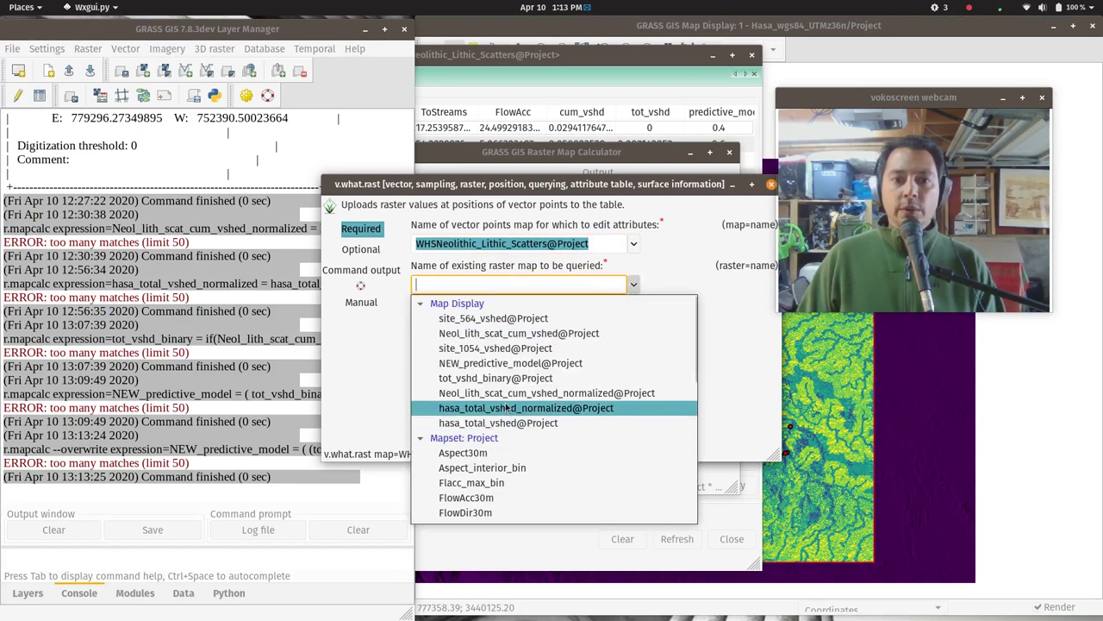
{"action": "left_click", "coordinate": [509, 363]}
Enable -i interpolation, target the predictive_model column, and update the 34 records.
{"action": "left_click", "coordinate": [372, 251]}
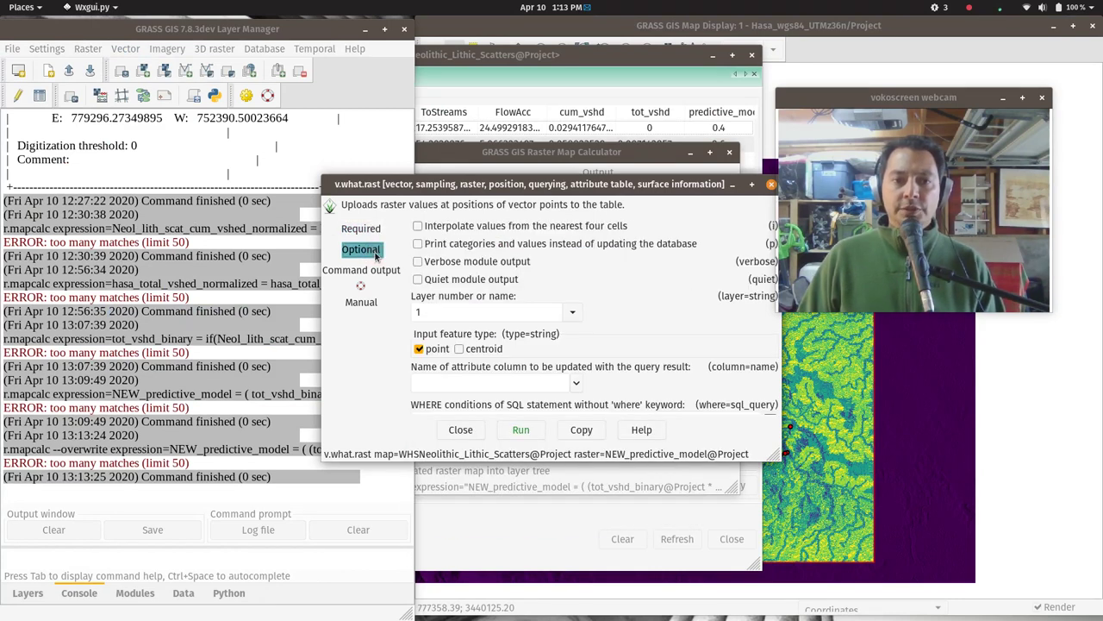
{"action": "left_click", "coordinate": [534, 225]}
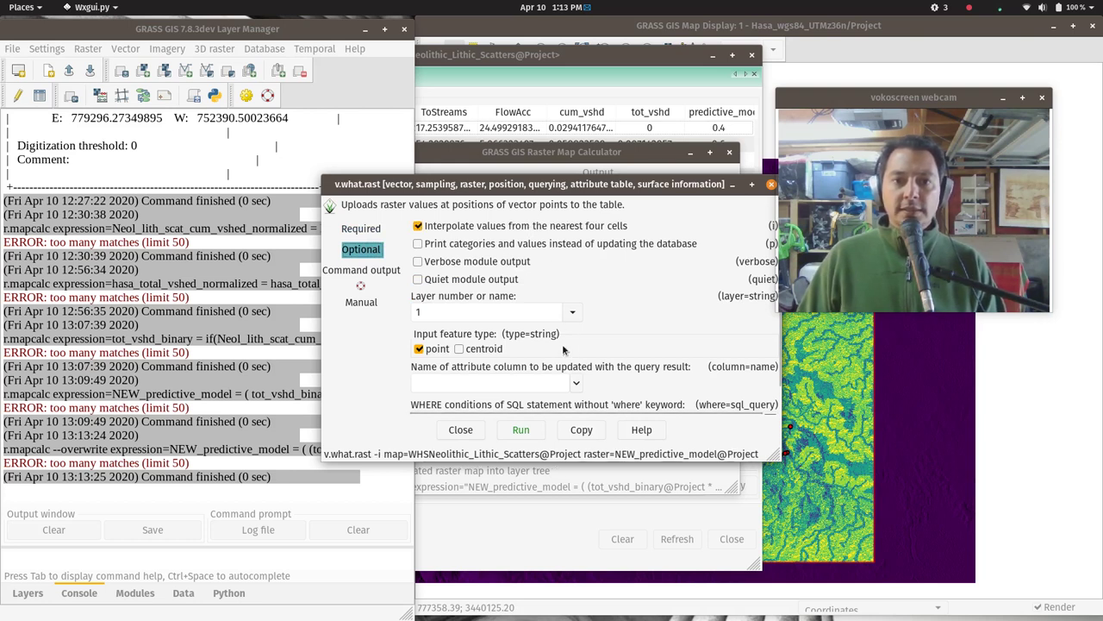
{"action": "left_click", "coordinate": [573, 386]}
{"action": "scroll", "coordinate": [498, 354], "scroll_direction": "down", "scroll_amount": 2}
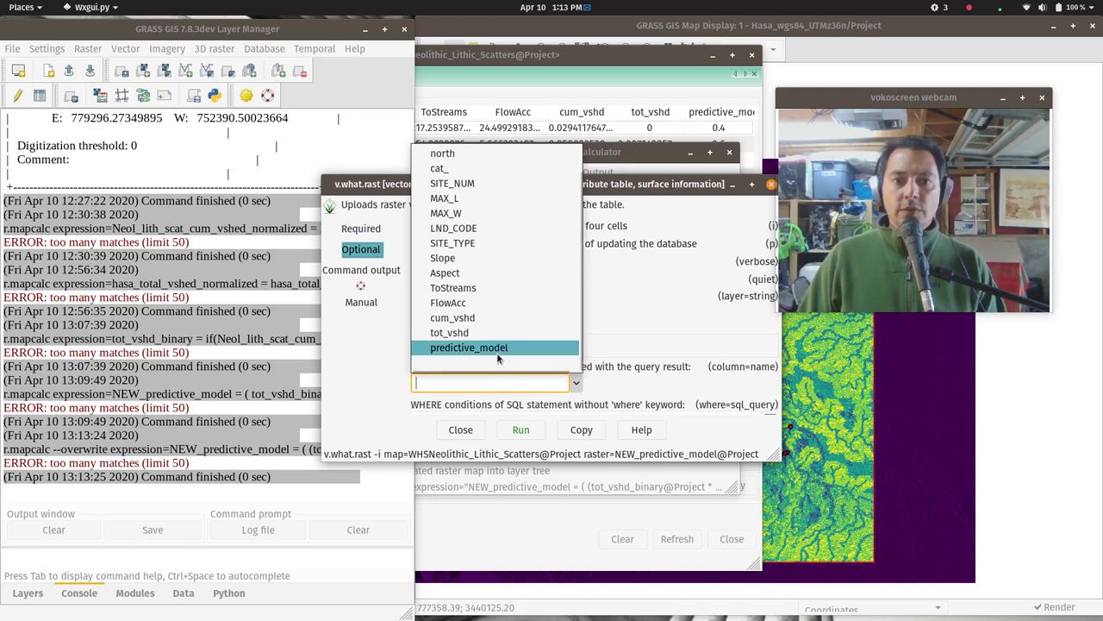
{"action": "left_click", "coordinate": [497, 348]}
{"action": "left_click", "coordinate": [521, 430]}
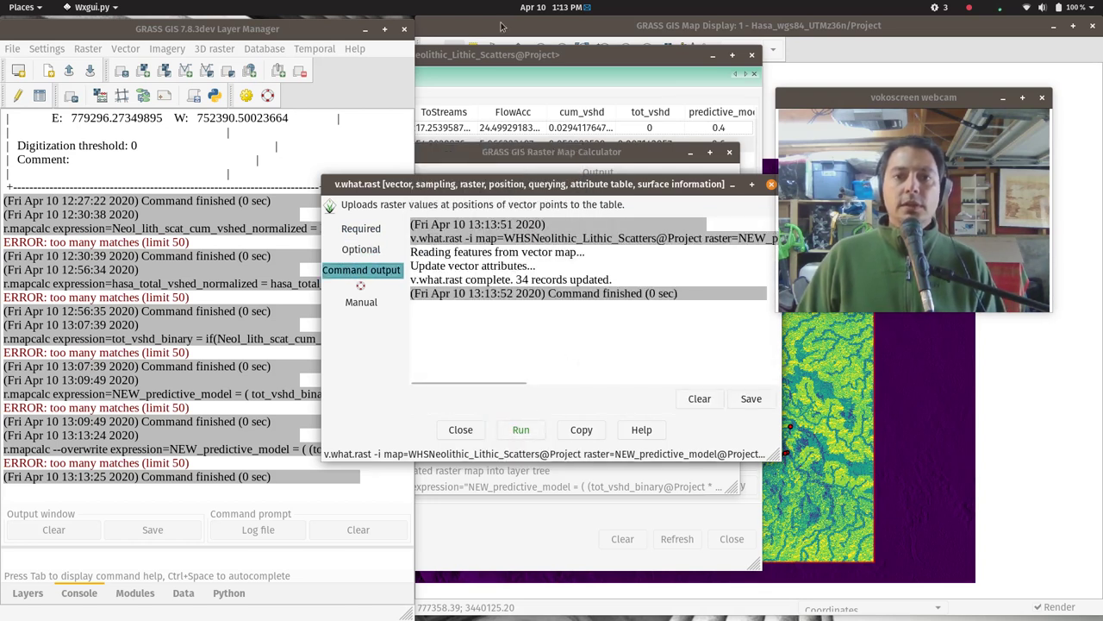
Refresh the scatters attribute table to show resampled values like 0.364, 0.543 and 0.714.
{"action": "left_click", "coordinate": [524, 68]}
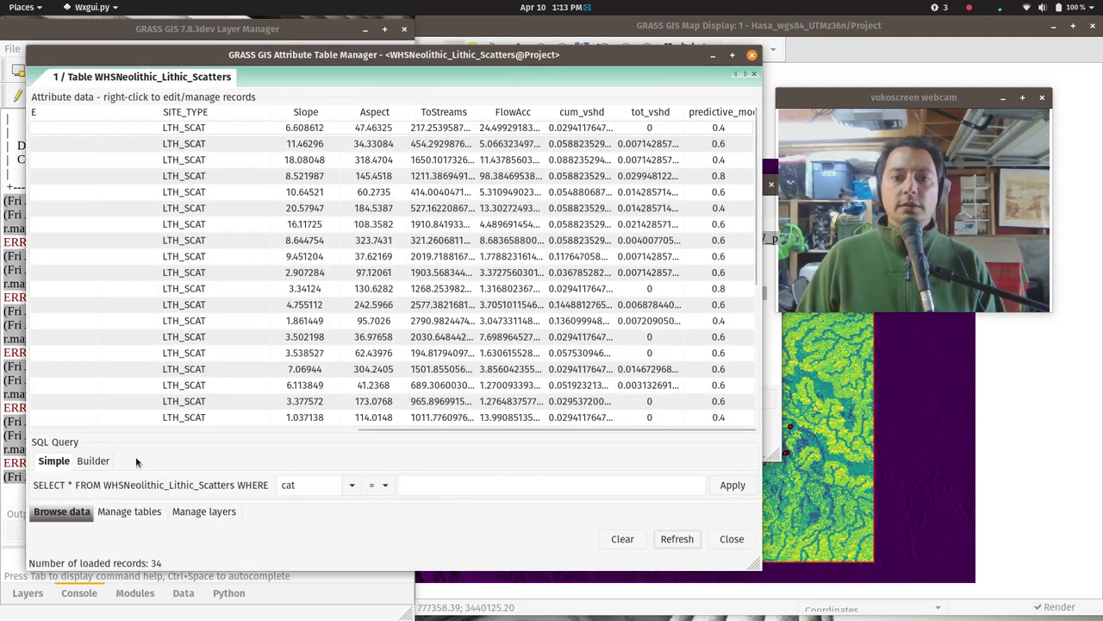
{"action": "left_click", "coordinate": [677, 538]}
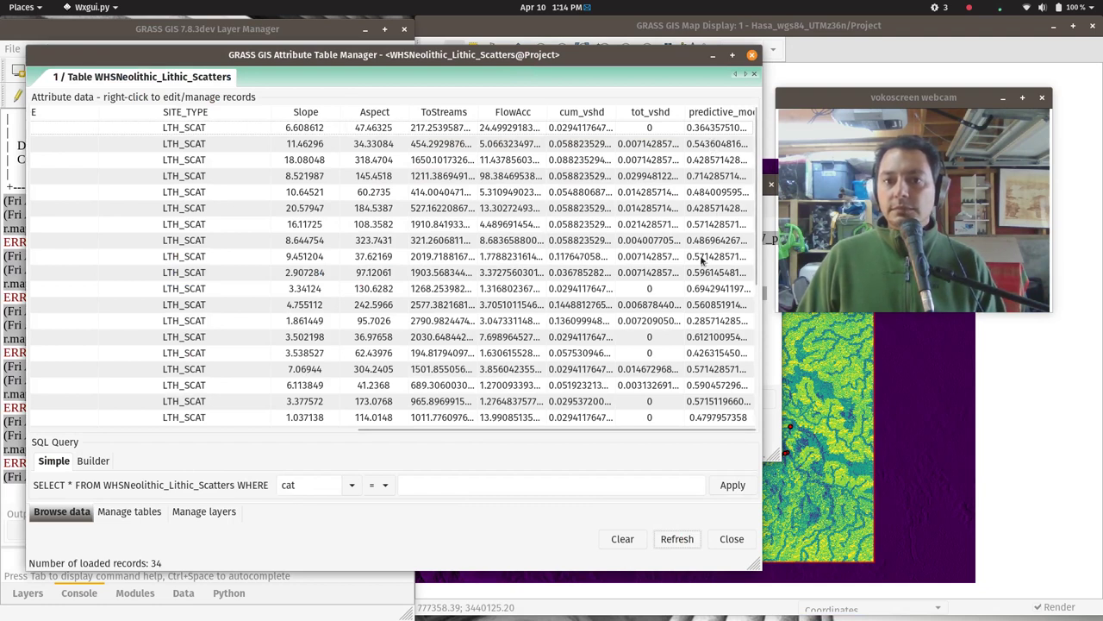
{"action": "scroll", "coordinate": [705, 351], "scroll_direction": "down", "scroll_amount": 5}
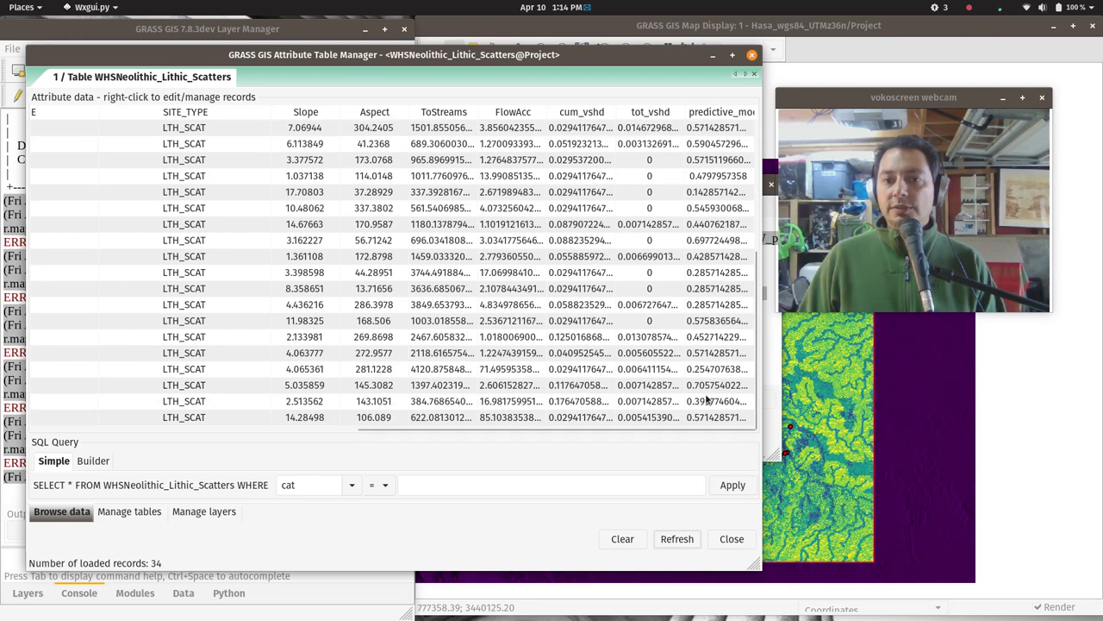
{"action": "key", "text": "super"}
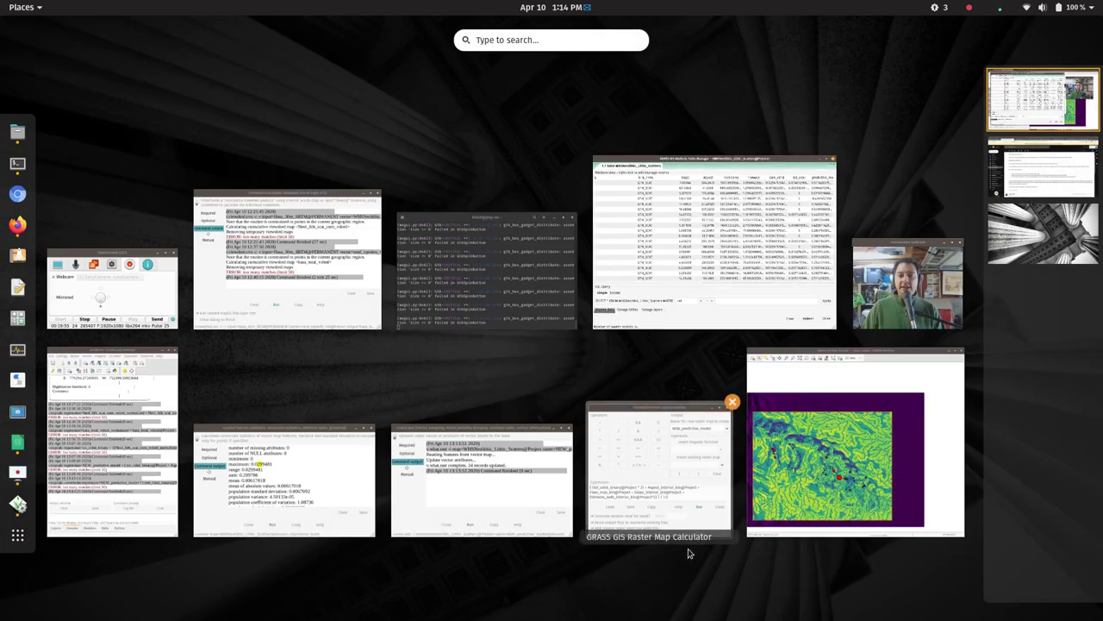
Remove the streams multiplier and recompute NEW_predictive_model over 7.0.
{"action": "left_click", "coordinate": [689, 552]}
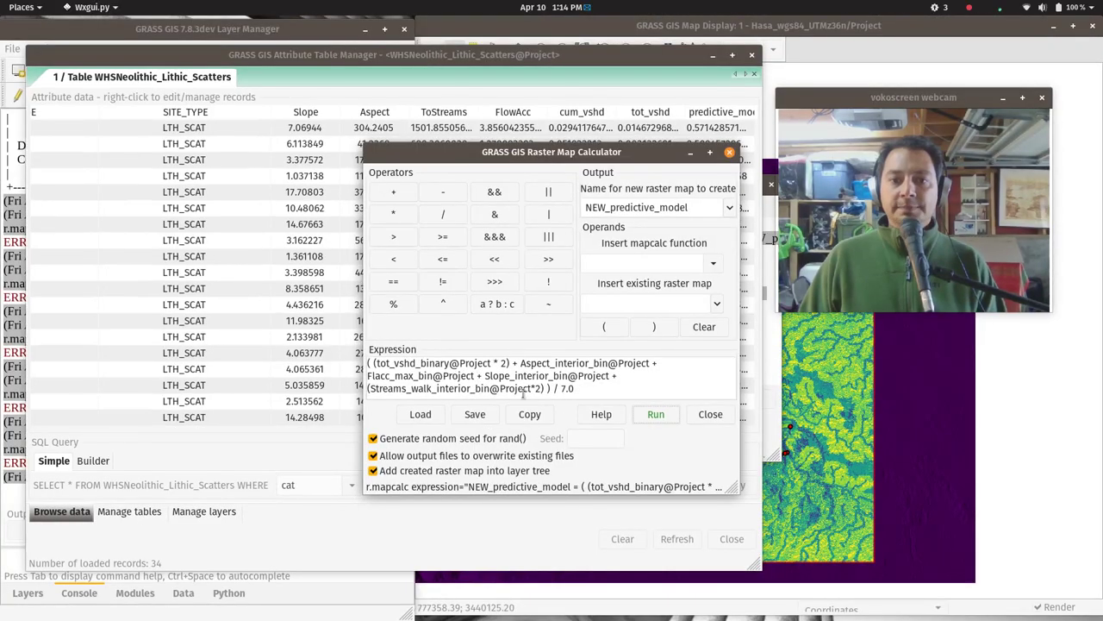
{"action": "left_click", "coordinate": [537, 388]}
{"action": "key", "text": "BackSpace"}
{"action": "key", "text": "BackSpace"}
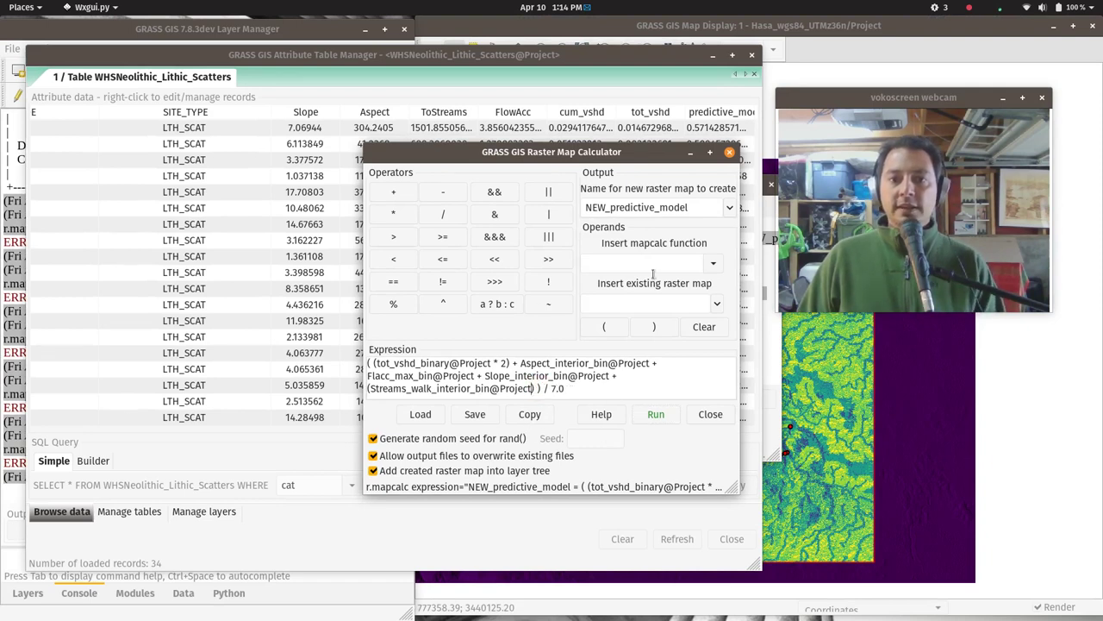
{"action": "left_click", "coordinate": [656, 414]}
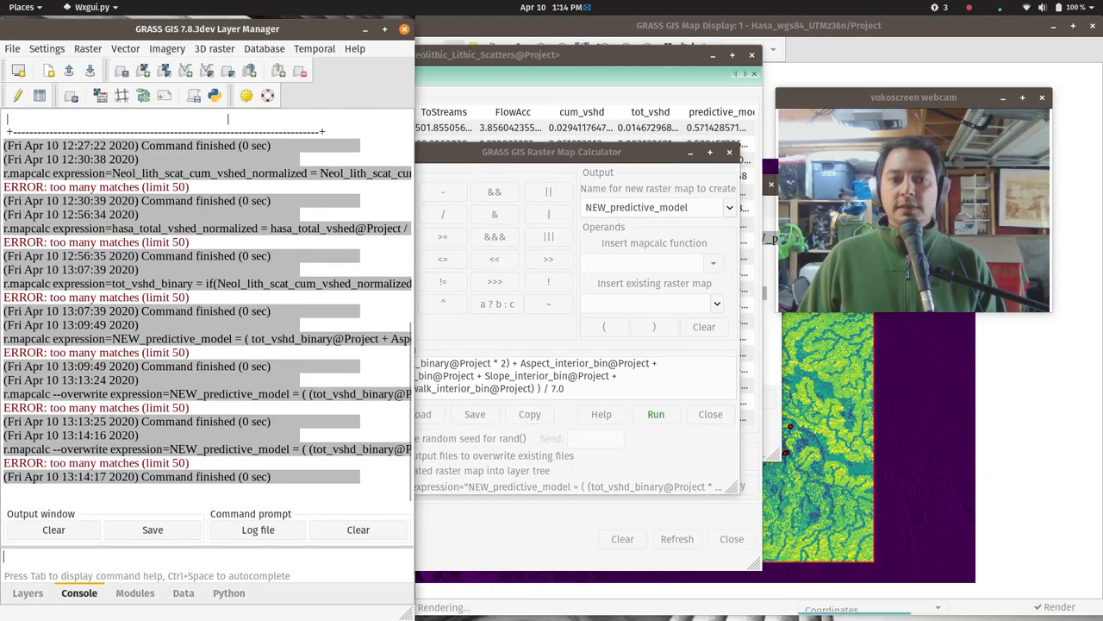
{"action": "key", "text": "super"}
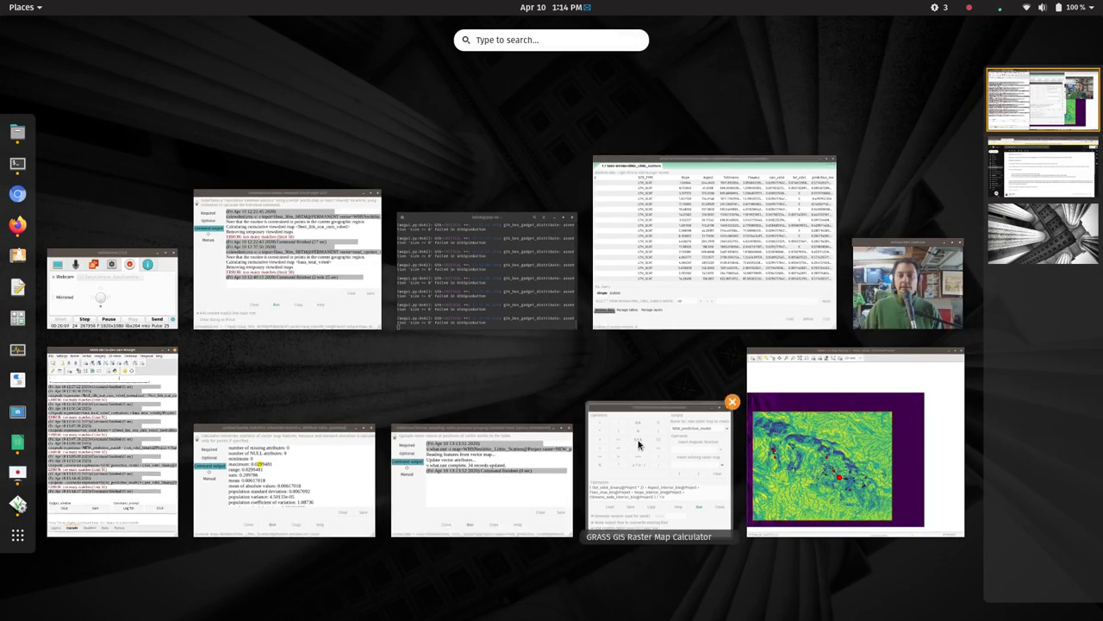
Resample the model at the scatter points and refresh the table (0.416, 0.386, 0.337).
{"action": "left_click", "coordinate": [456, 492]}
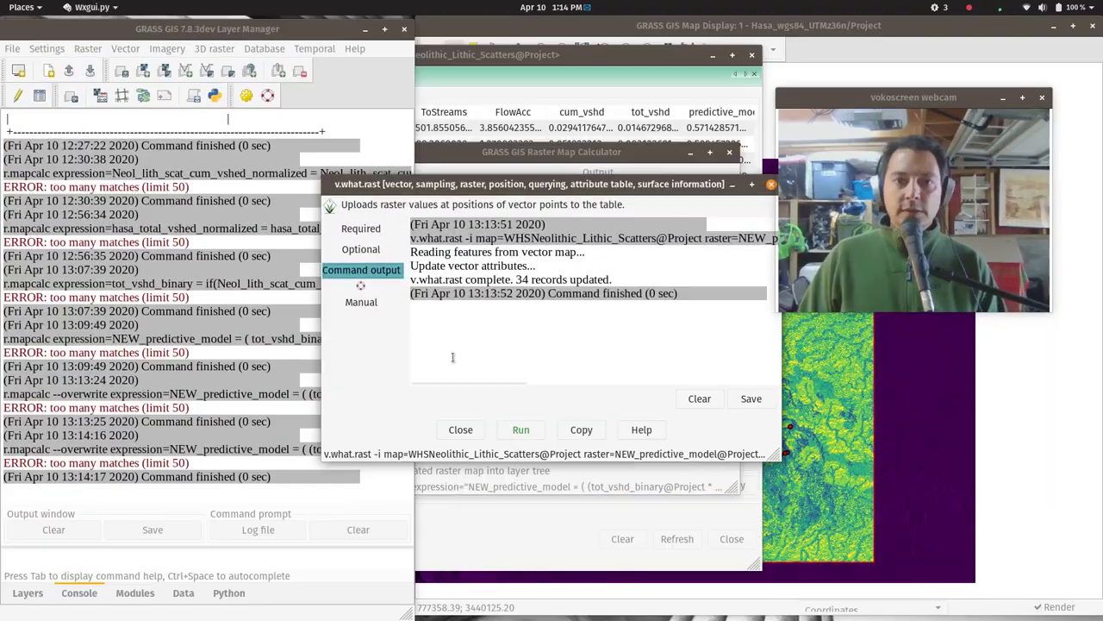
{"action": "key", "text": "super"}
{"action": "left_click", "coordinate": [467, 467]}
{"action": "left_click", "coordinate": [511, 426]}
{"action": "key", "text": "super"}
{"action": "left_click", "coordinate": [815, 237]}
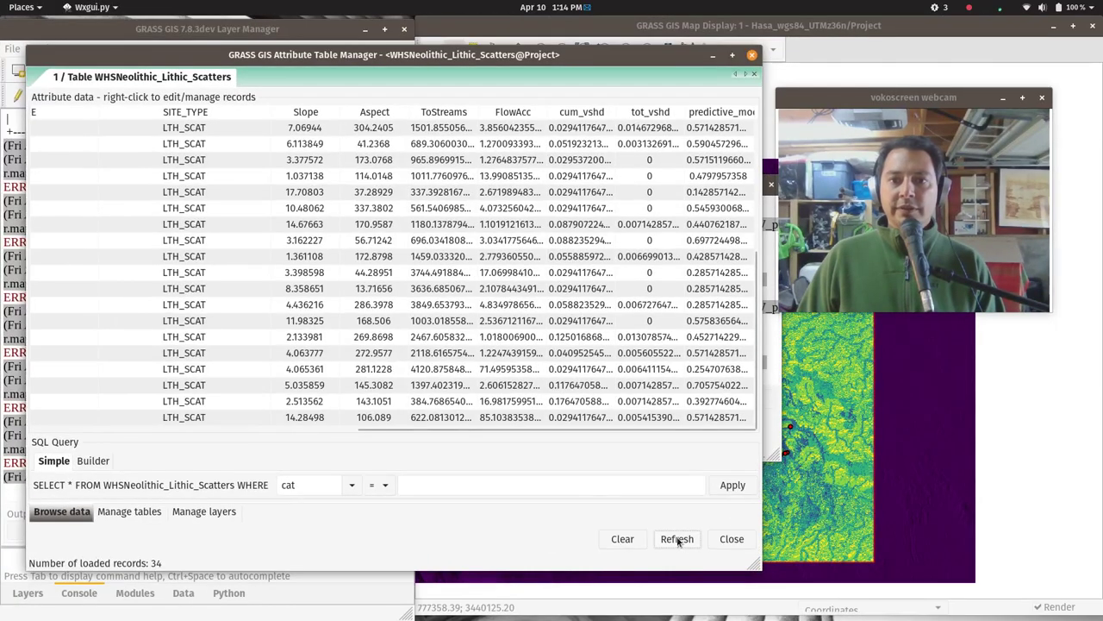
{"action": "left_click", "coordinate": [678, 541]}
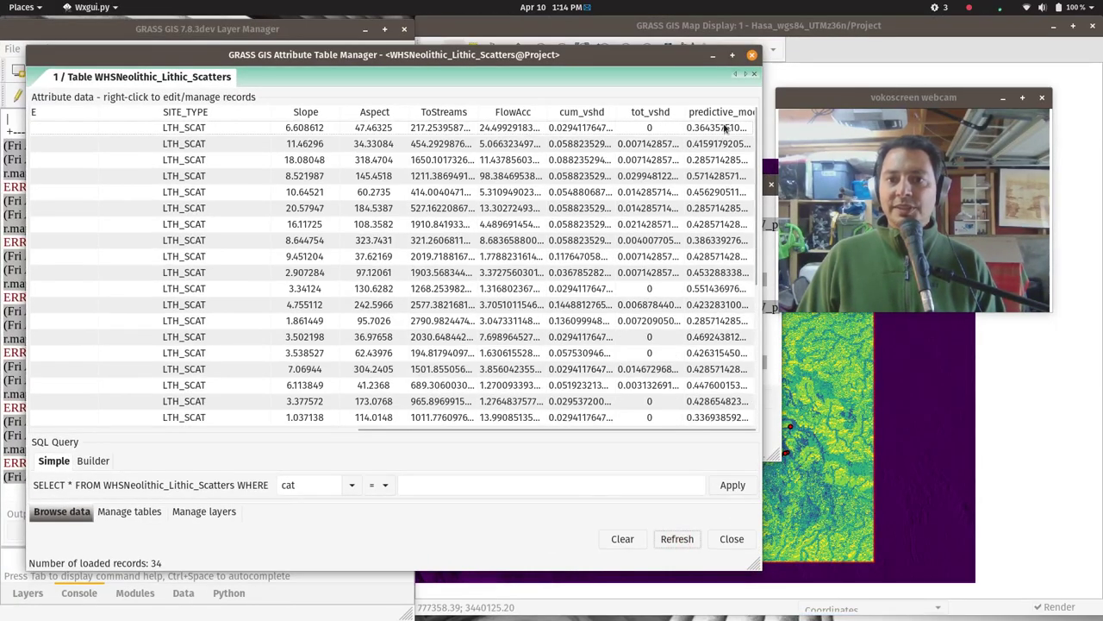
{"action": "scroll", "coordinate": [709, 382], "scroll_direction": "down", "scroll_amount": 5}
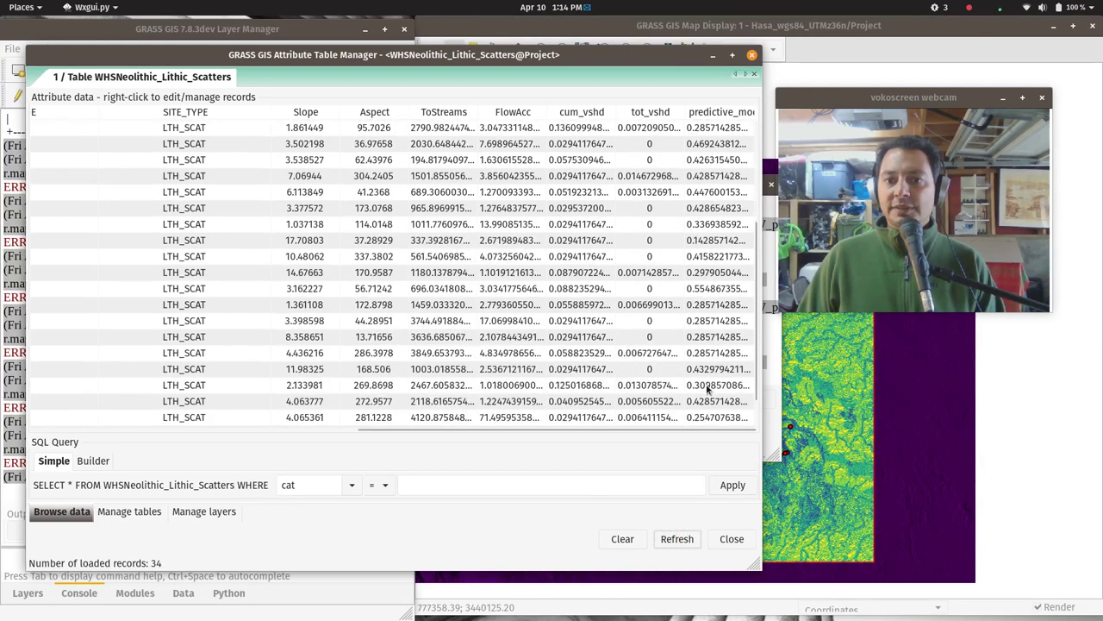
{"action": "scroll", "coordinate": [712, 383], "scroll_direction": "up", "scroll_amount": 5}
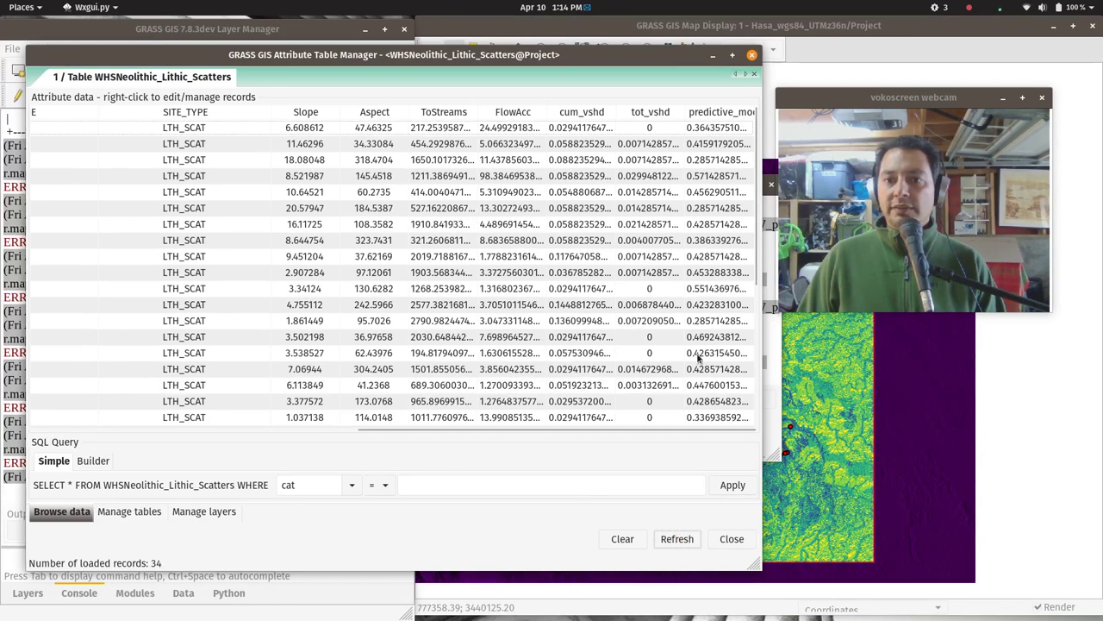
{"action": "key", "text": "super"}
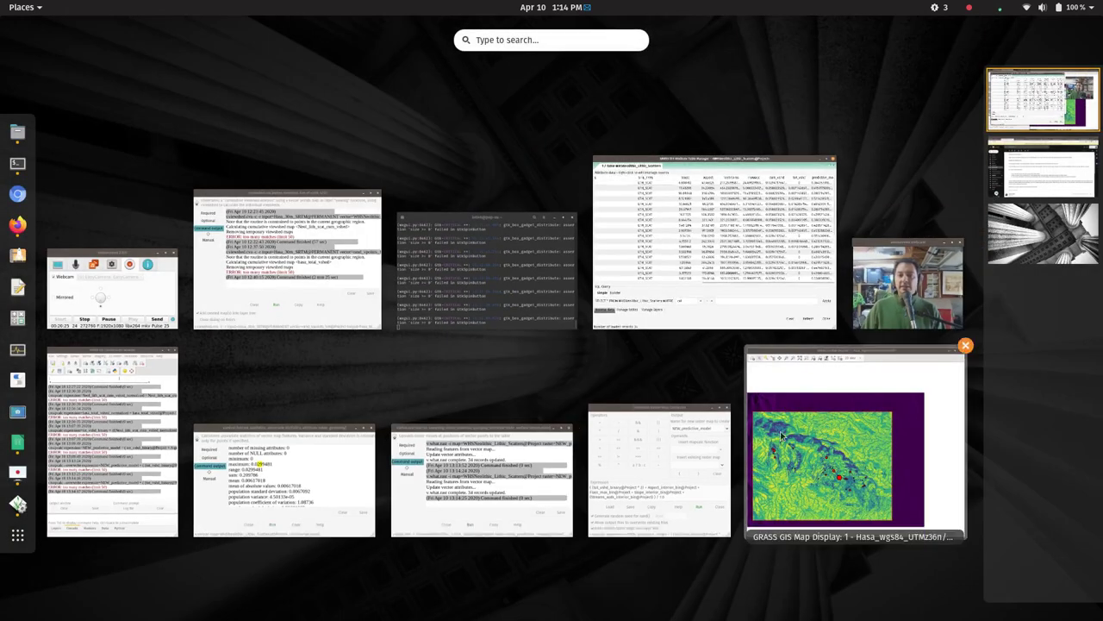
Change the NEW_predictive_model divisor from 7.0 to 6.0 and rerun the calculation.
{"action": "left_click", "coordinate": [666, 483]}
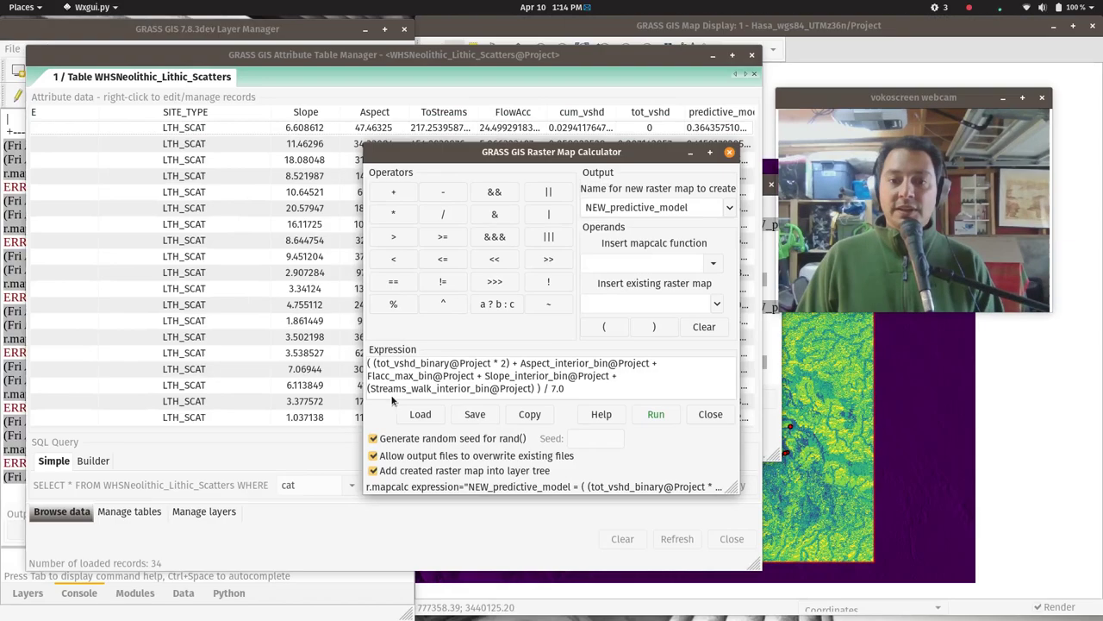
{"action": "double_click", "coordinate": [559, 388]}
{"action": "left_click", "coordinate": [555, 389]}
{"action": "key", "text": "BackSpace"}
{"action": "type", "text": "6"}
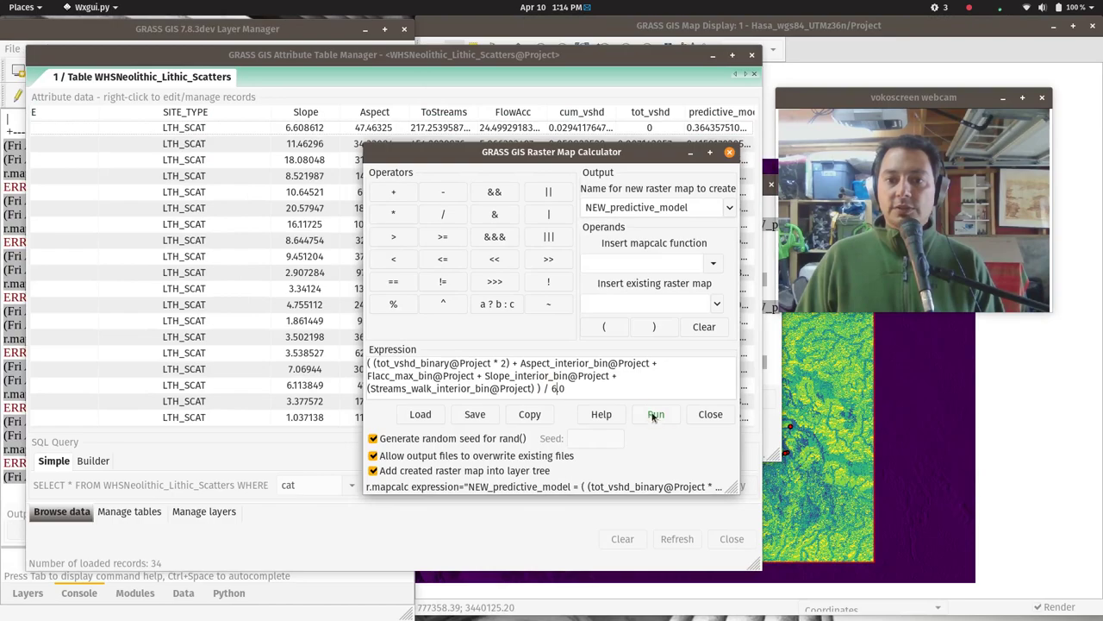
{"action": "left_click", "coordinate": [655, 415]}
{"action": "key", "text": "super"}
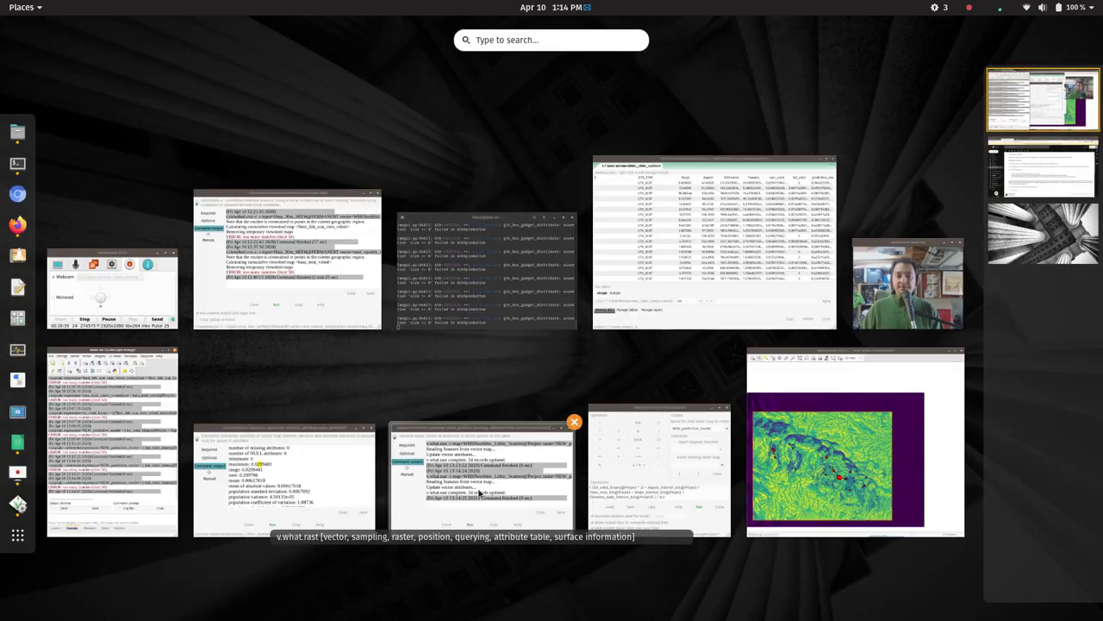
Rerun v.what.rast and refresh the scatters table, now showing 0.425, 0.667 and 0.5.
{"action": "left_click", "coordinate": [480, 493]}
{"action": "left_click", "coordinate": [533, 429]}
{"action": "left_click", "coordinate": [576, 74]}
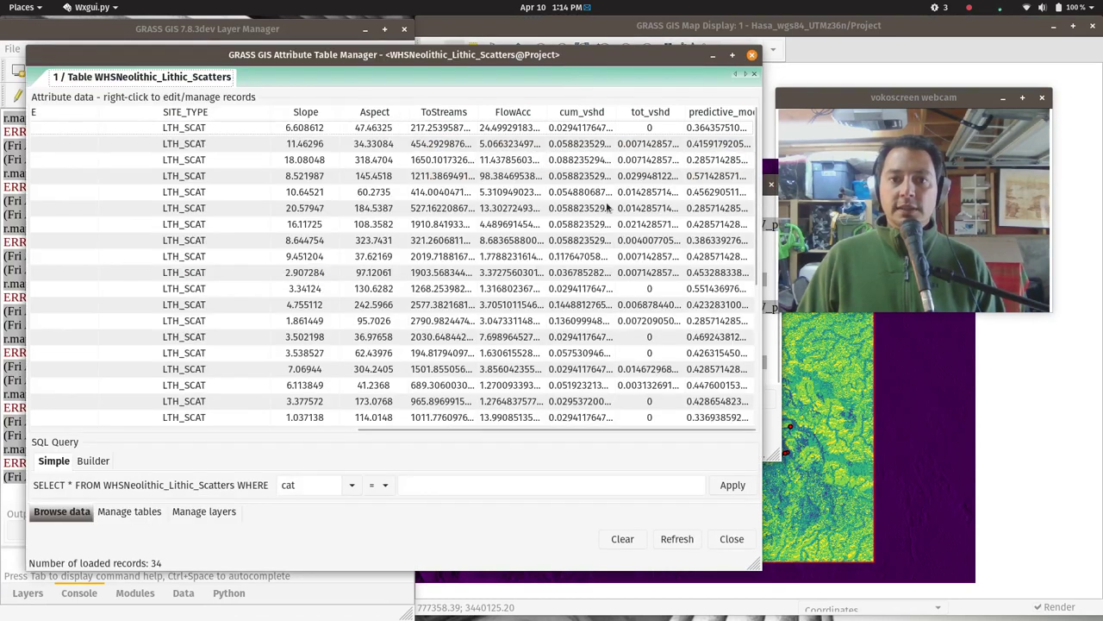
{"action": "left_click", "coordinate": [671, 536]}
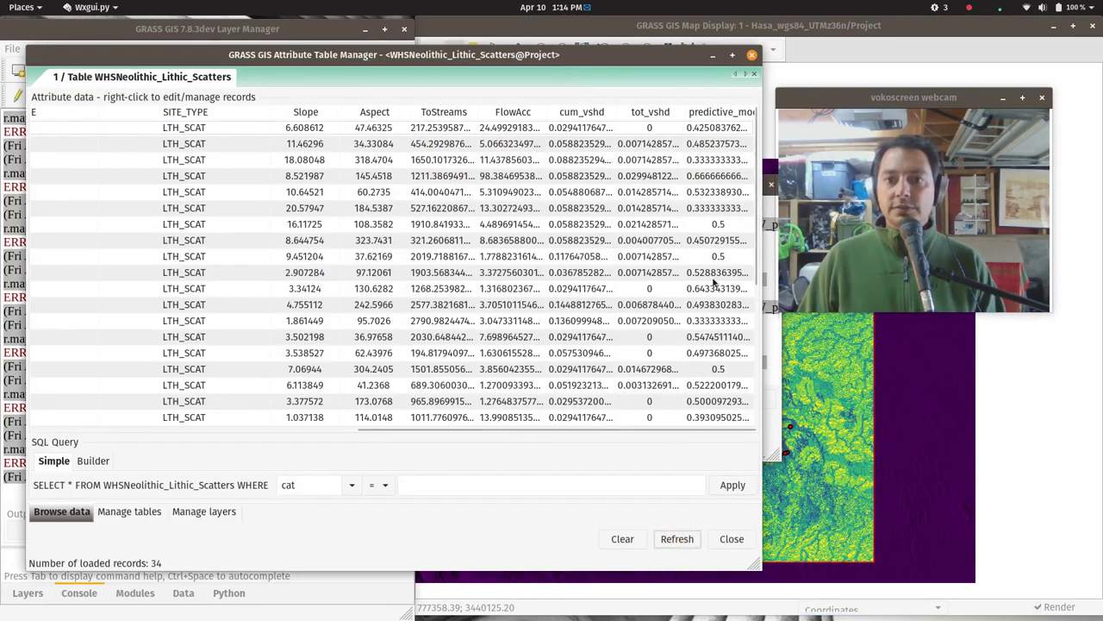
{"action": "scroll", "coordinate": [712, 377], "scroll_direction": "down", "scroll_amount": 2}
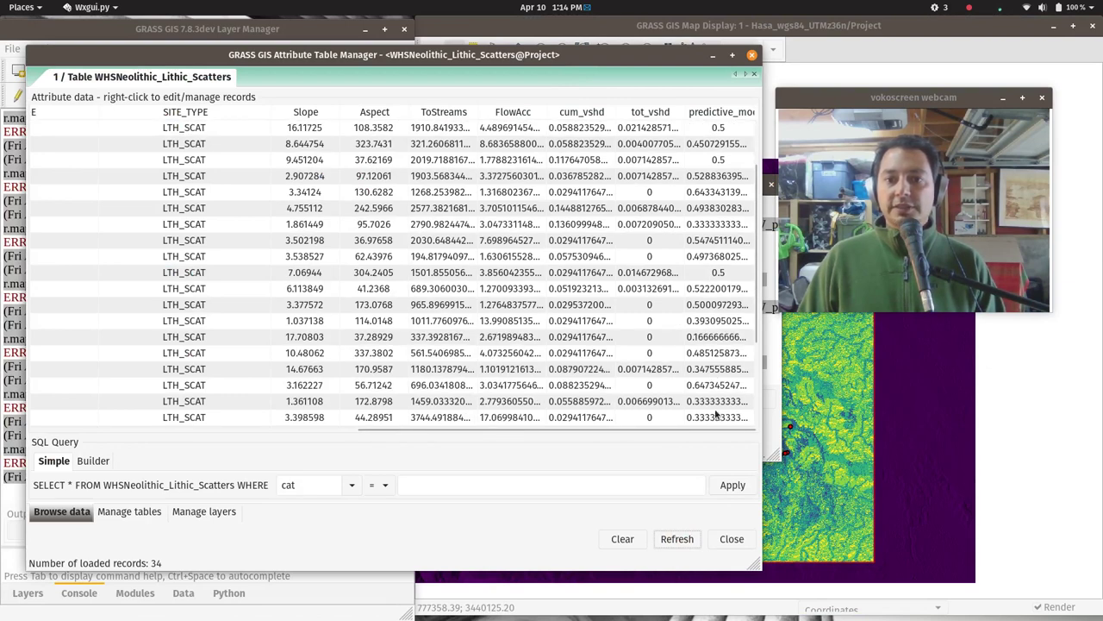
{"action": "key", "text": "super"}
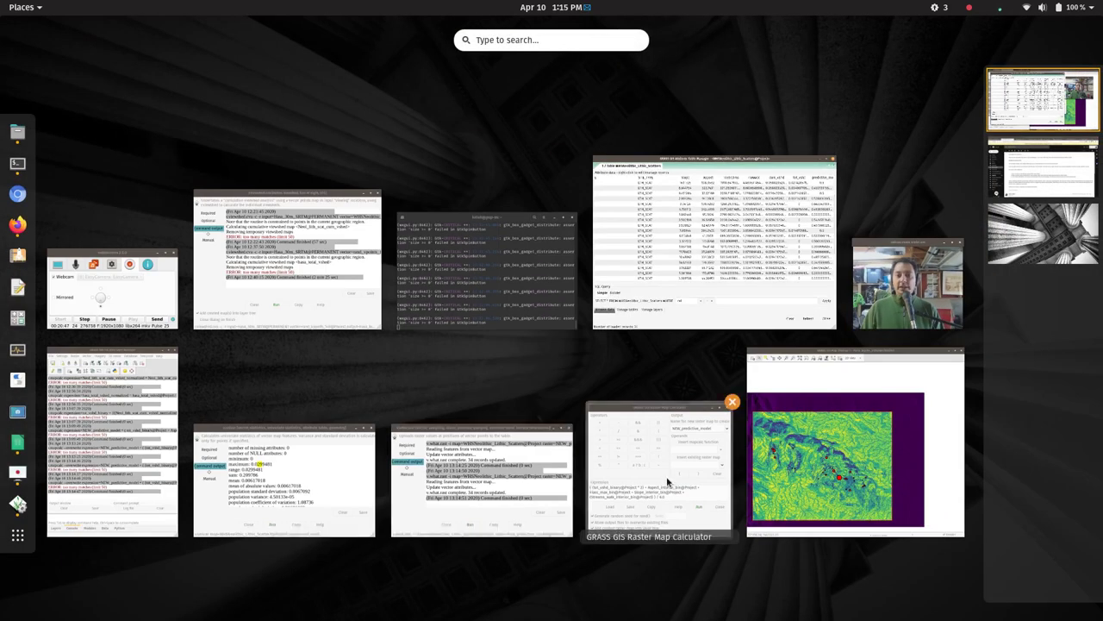
Move the '*2' weight from tot_vshd_binary to Streams_walk_interior_bin and recompute NEW_predictive_model.
{"action": "left_click", "coordinate": [617, 481]}
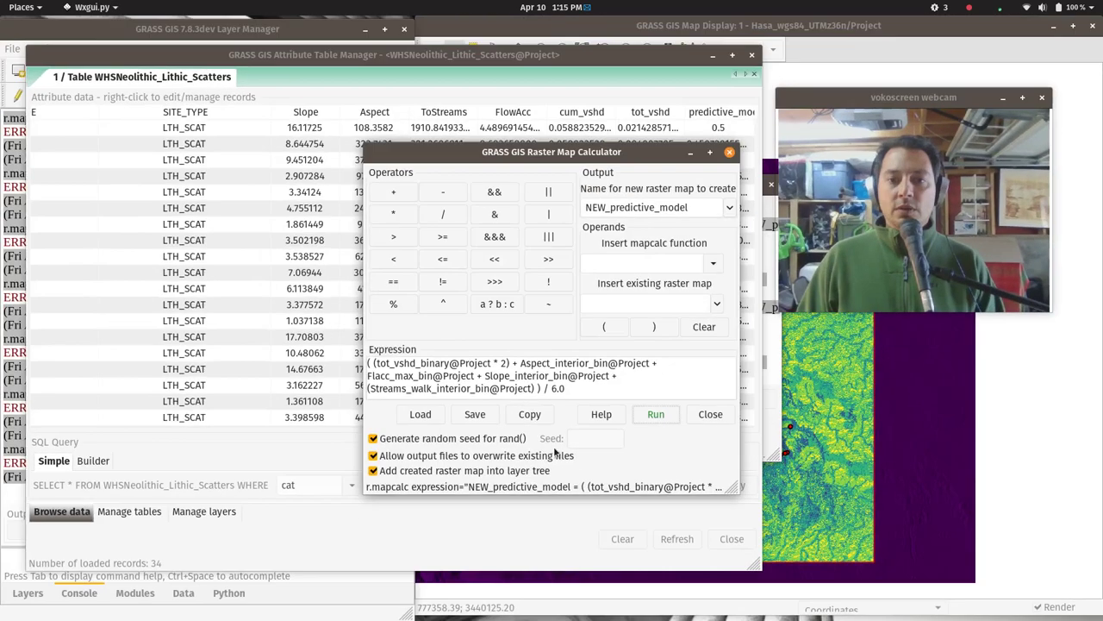
{"action": "left_click", "coordinate": [506, 363]}
{"action": "key", "text": "BackSpace"}
{"action": "key", "text": "BackSpace"}
{"action": "key", "text": "BackSpace"}
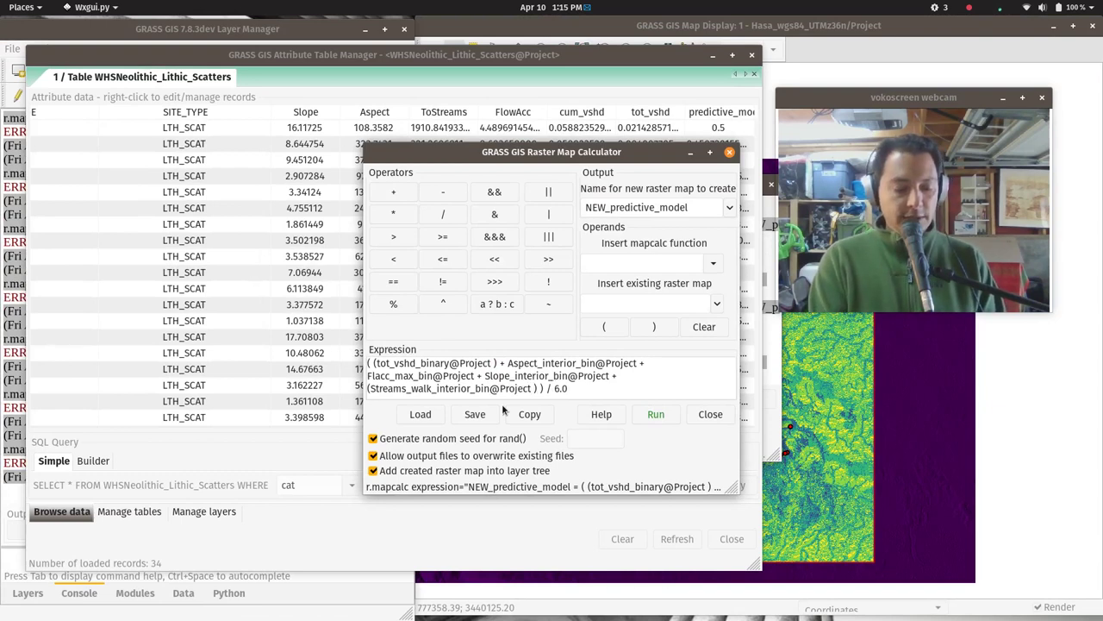
{"action": "type", "text": "*2"}
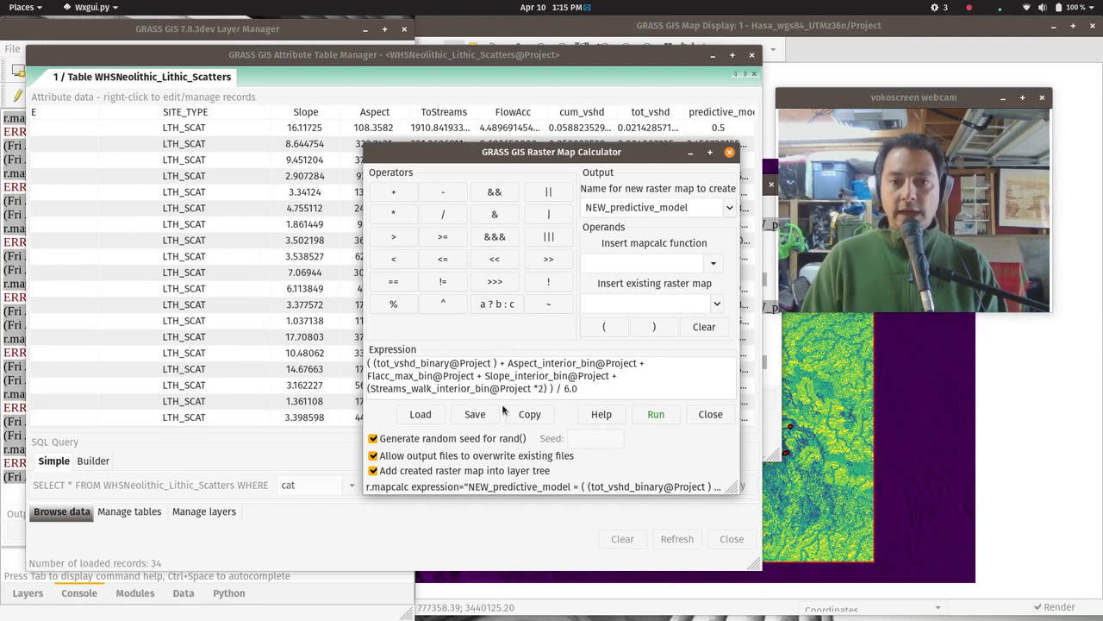
{"action": "left_click", "coordinate": [665, 416]}
{"action": "key", "text": "super"}
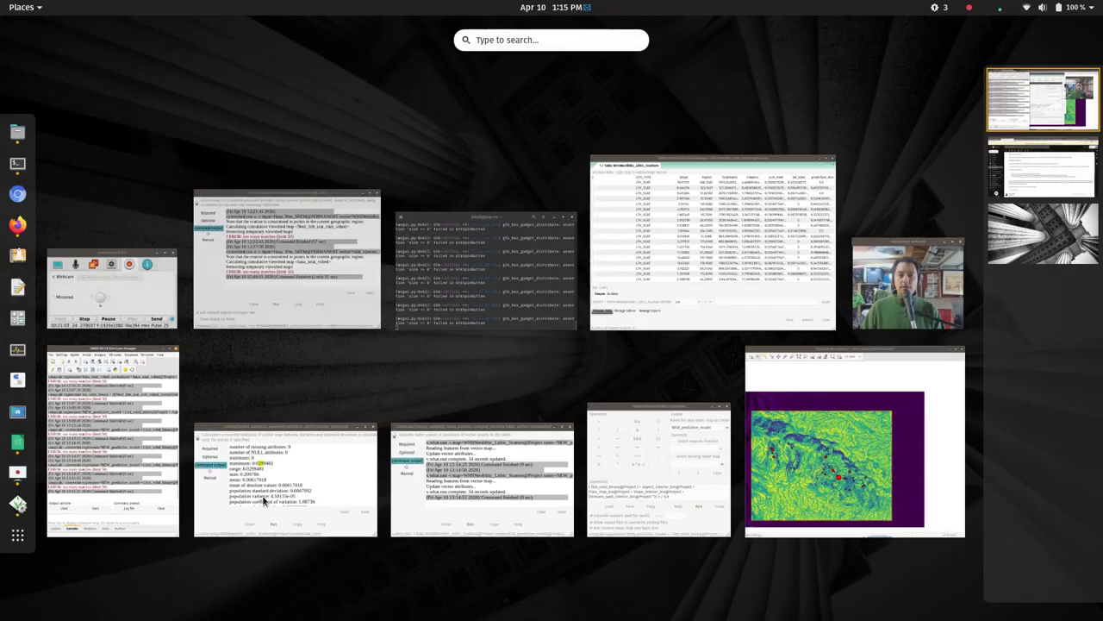
Resample the recomputed model at the lithic scatter points with v.what.rast.
{"action": "left_click", "coordinate": [492, 490]}
{"action": "left_click", "coordinate": [521, 430]}
{"action": "left_click", "coordinate": [701, 479]}
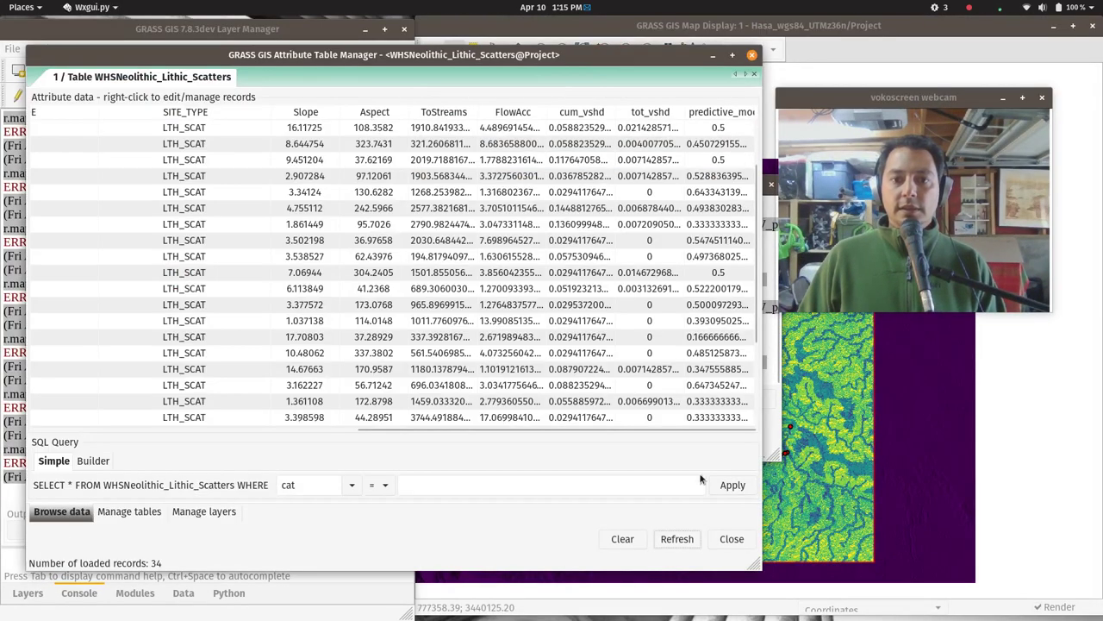
Refresh the scatters table and scroll its predictive_model values, ranging about 0.167 to 0.833.
{"action": "left_click", "coordinate": [677, 540]}
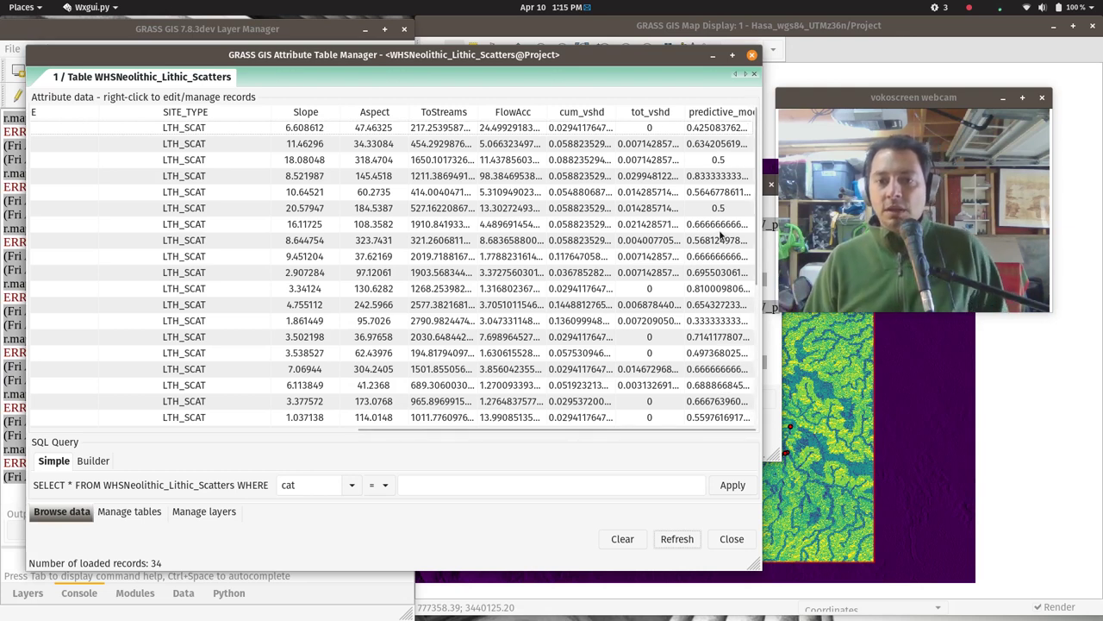
{"action": "scroll", "coordinate": [714, 371], "scroll_direction": "down", "scroll_amount": 4}
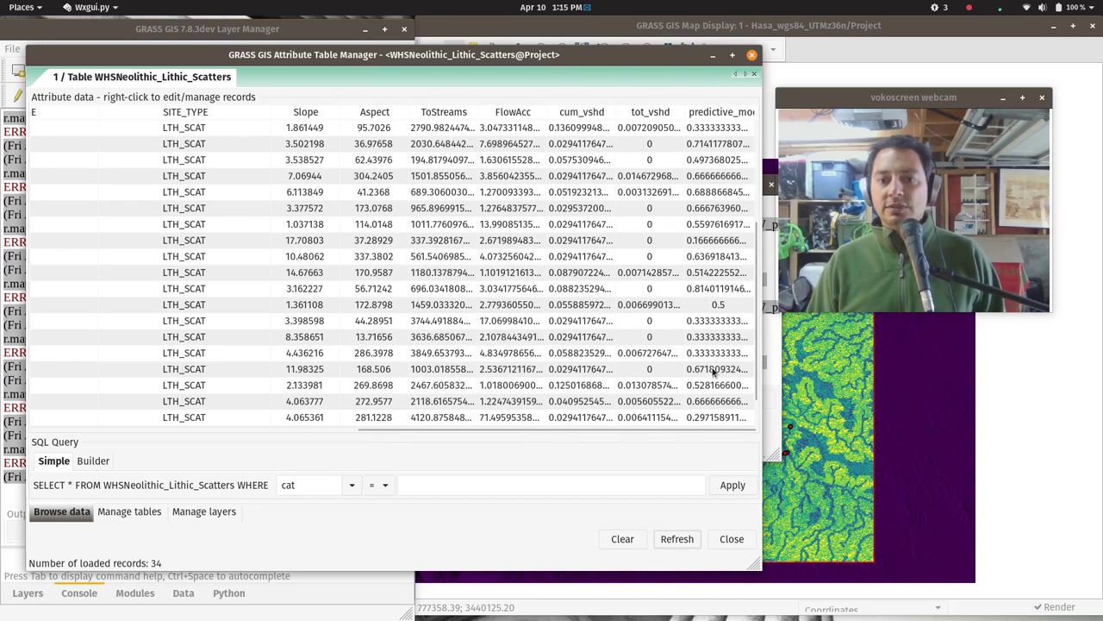
{"action": "key", "text": "super"}
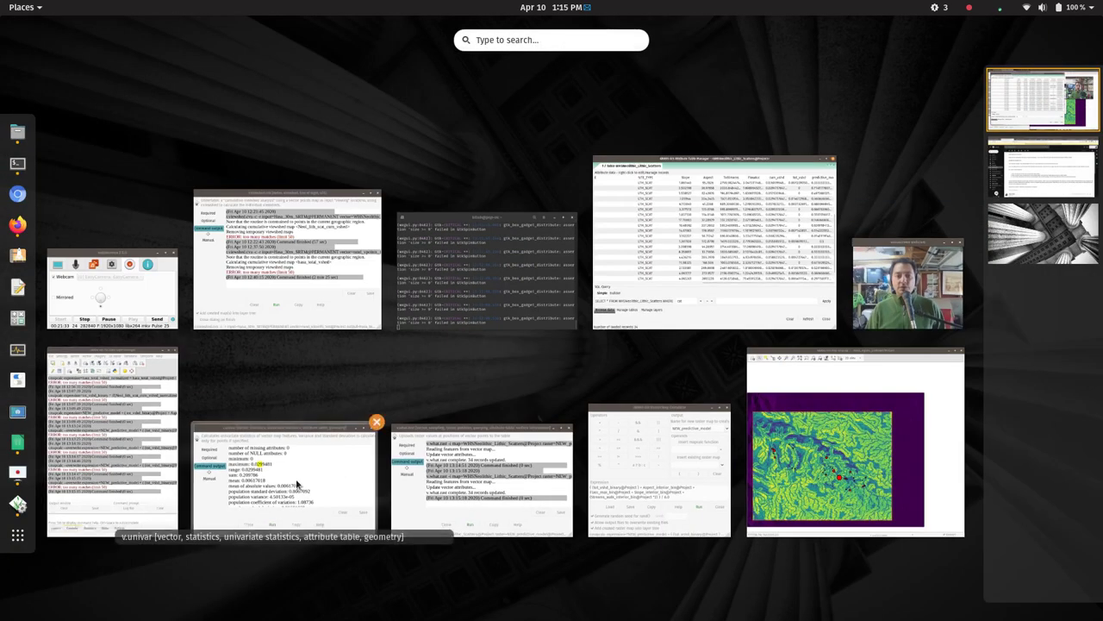
Run v.univar on the lithic scatters' cum_vshd column.
{"action": "left_click", "coordinate": [295, 485]}
{"action": "left_click", "coordinate": [362, 243]}
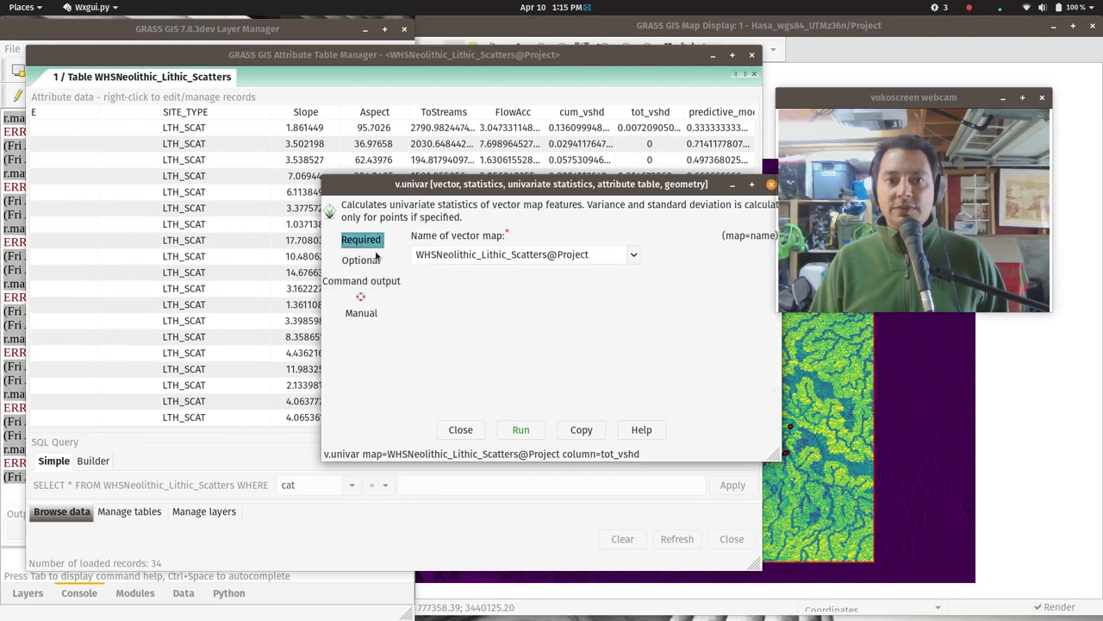
{"action": "left_click", "coordinate": [346, 262]}
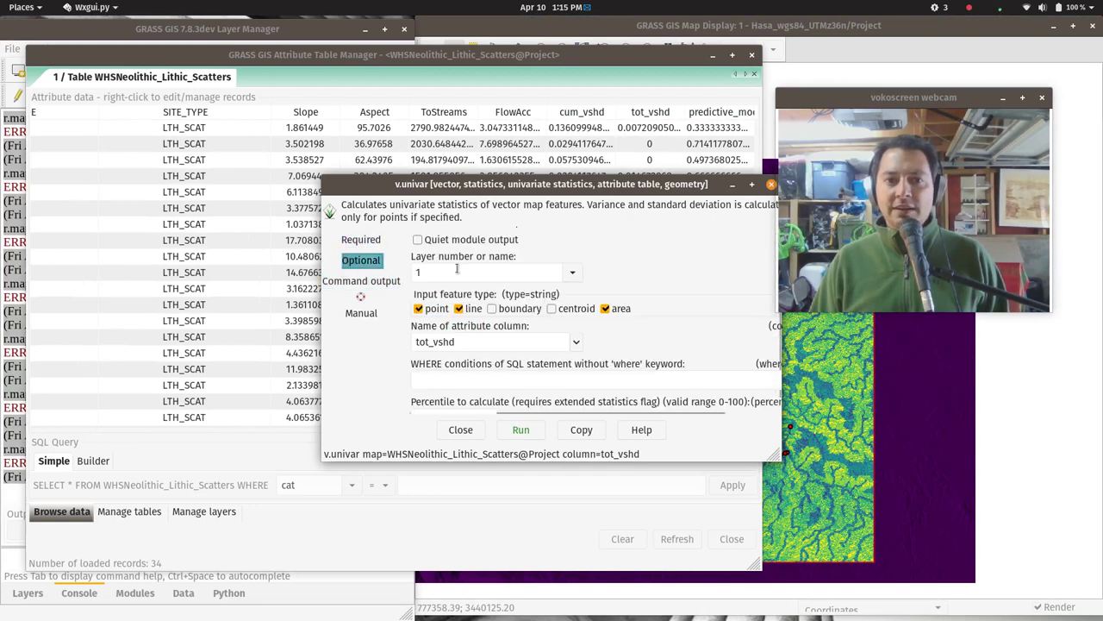
{"action": "left_click", "coordinate": [575, 344]}
{"action": "left_click", "coordinate": [461, 543]}
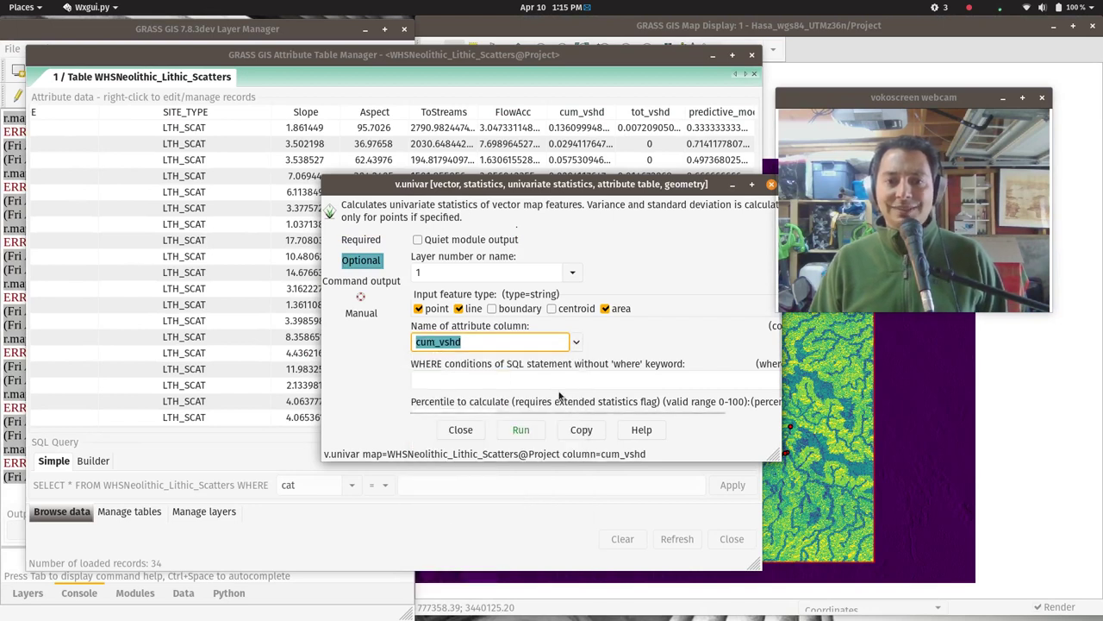
{"action": "left_click", "coordinate": [520, 430]}
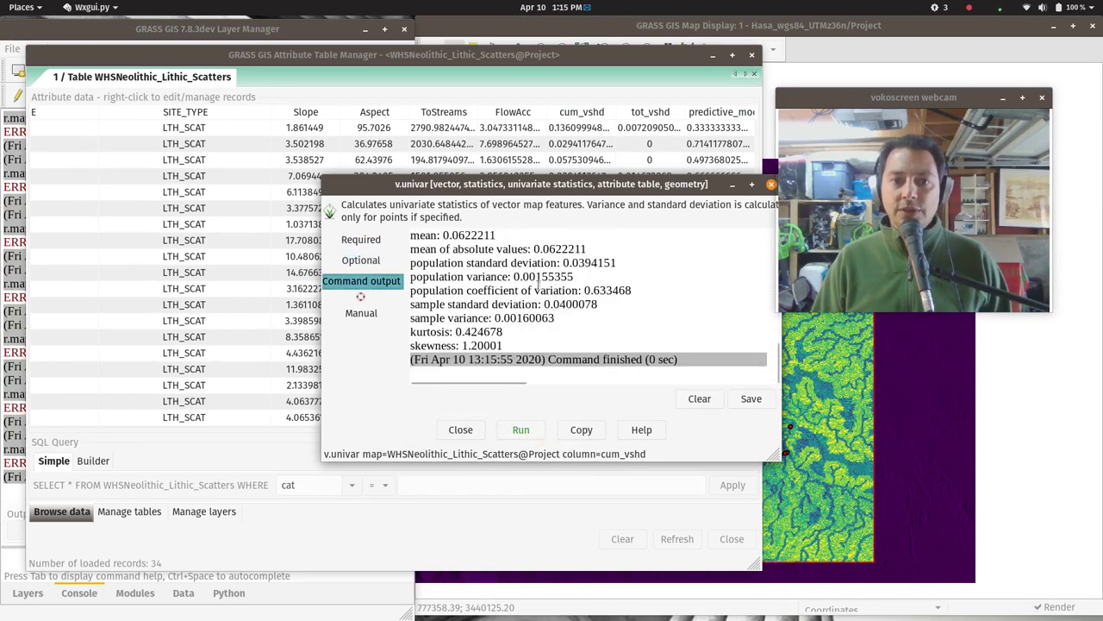
Read the cum_vshd statistics: minimum 0.0294118, maximum 0.176471, mean 0.0622211.
{"action": "scroll", "coordinate": [496, 269], "scroll_direction": "up", "scroll_amount": 1}
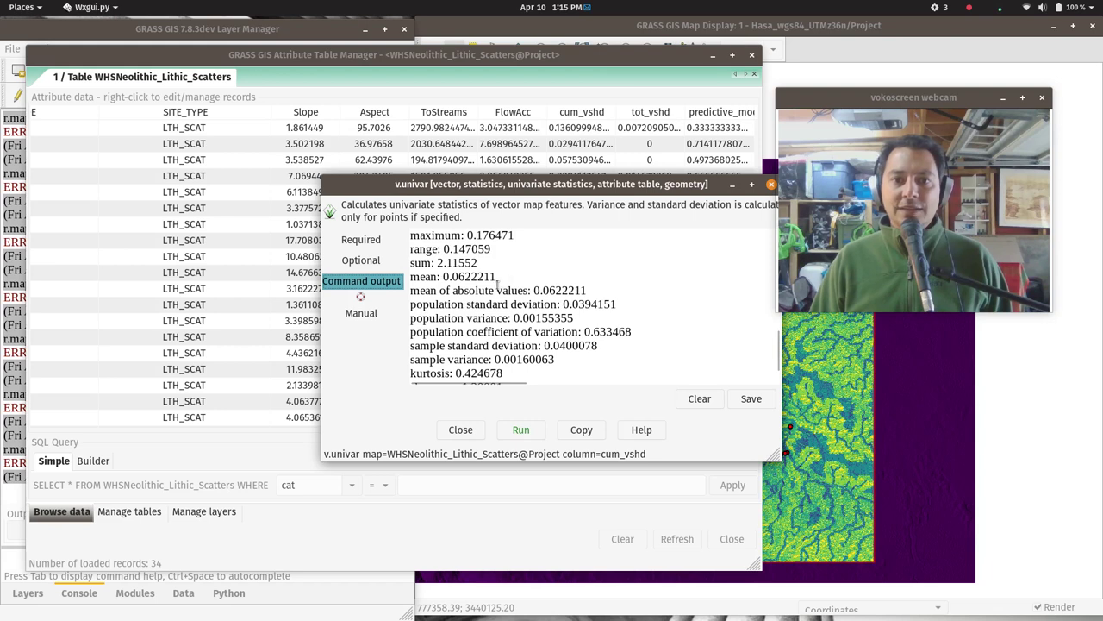
{"action": "left_click_drag", "start_coordinate": [494, 276], "coordinate": [445, 286]}
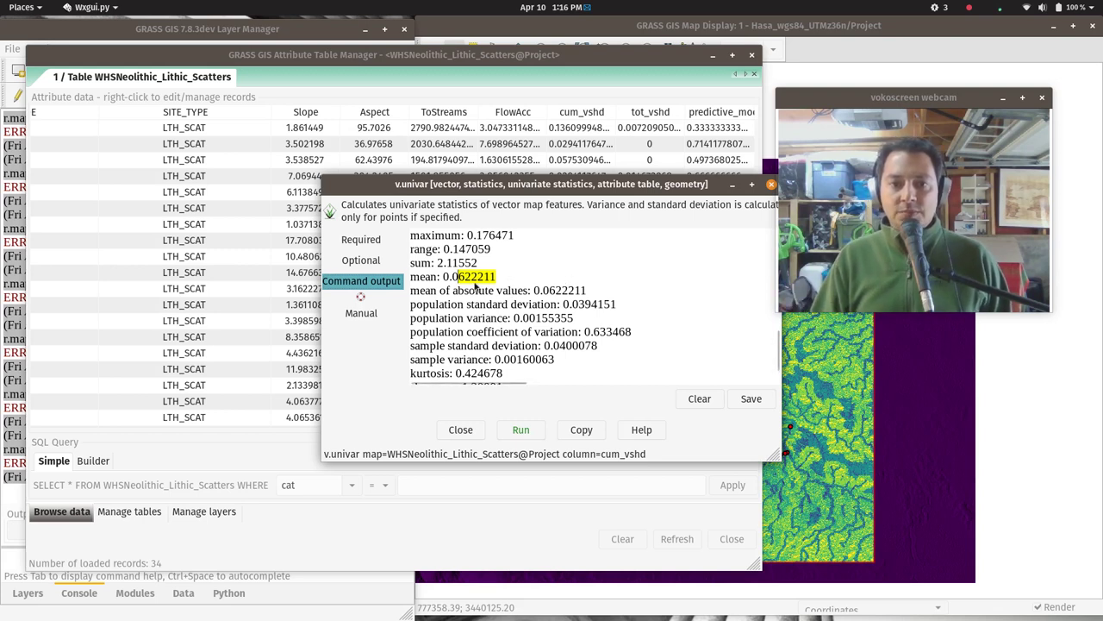
{"action": "scroll", "coordinate": [493, 276], "scroll_direction": "down", "scroll_amount": 1}
{"action": "scroll", "coordinate": [607, 267], "scroll_direction": "up", "scroll_amount": 2}
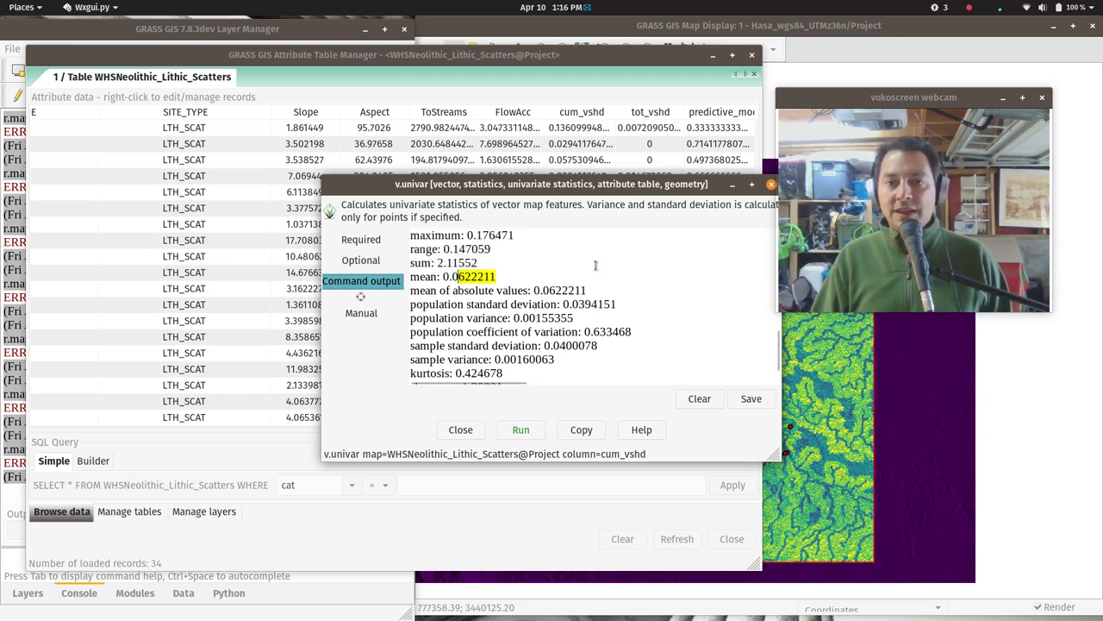
{"action": "left_click", "coordinate": [509, 318]}
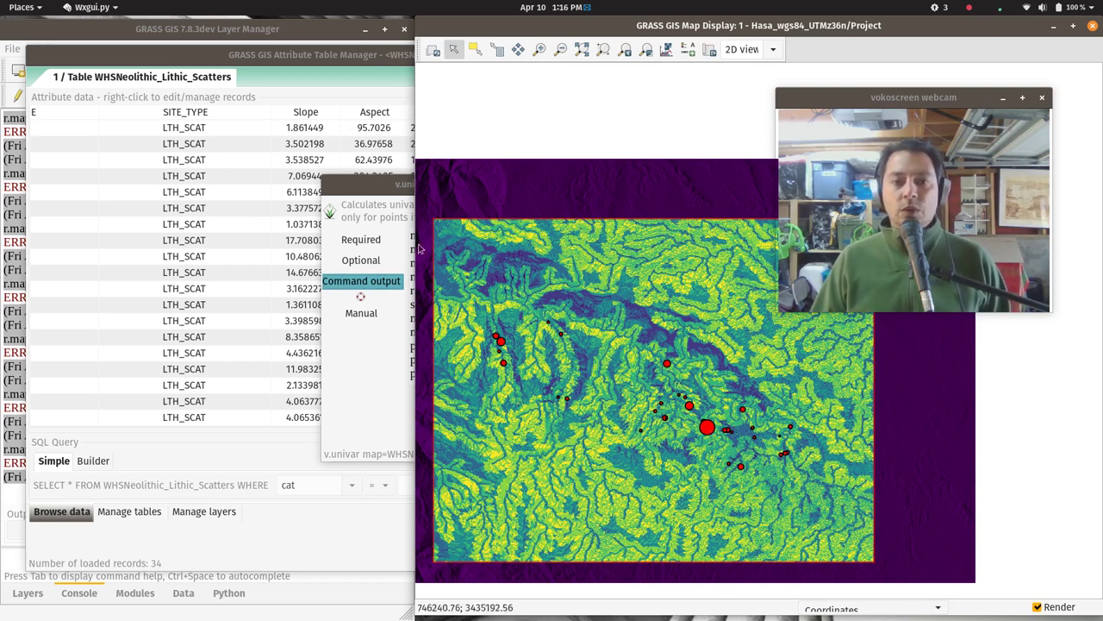
{"action": "left_click_drag", "start_coordinate": [362, 184], "coordinate": [123, 141]}
{"action": "left_click", "coordinate": [254, 274]}
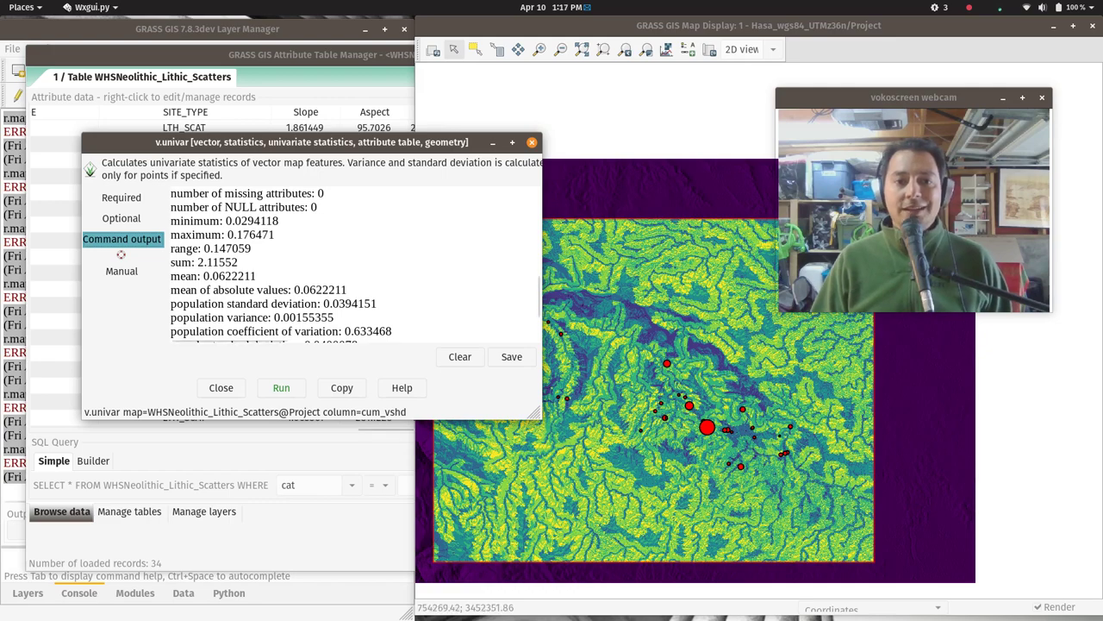
{"action": "key", "text": "super"}
Clear the previous expression and output map name in the Raster Map Calculator.
{"action": "left_click", "coordinate": [672, 469]}
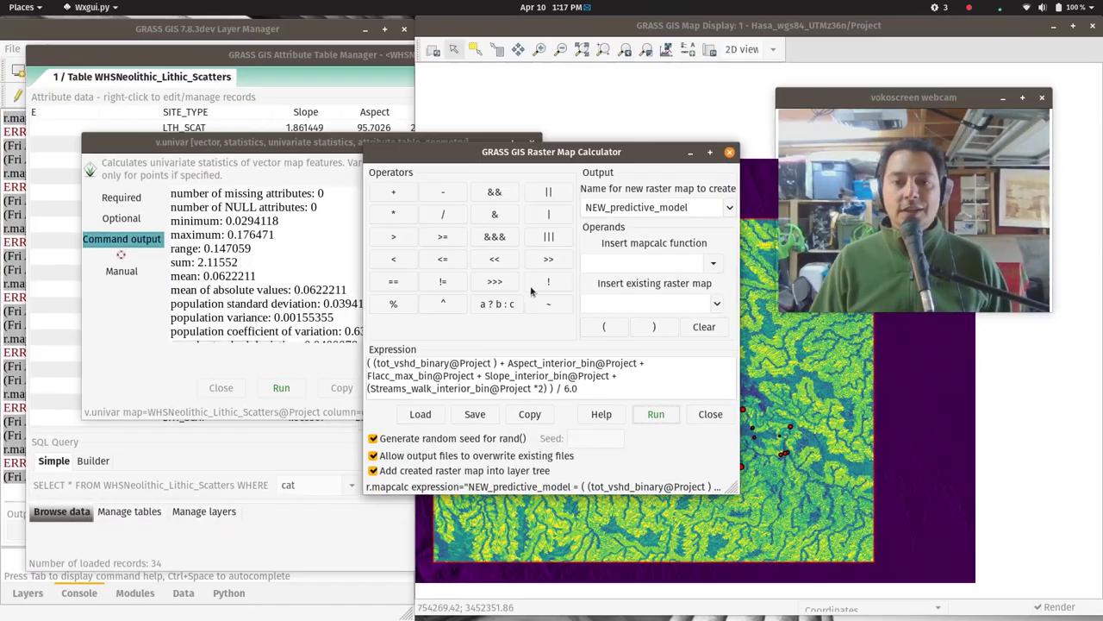
{"action": "left_click_drag", "start_coordinate": [625, 153], "coordinate": [334, 103]}
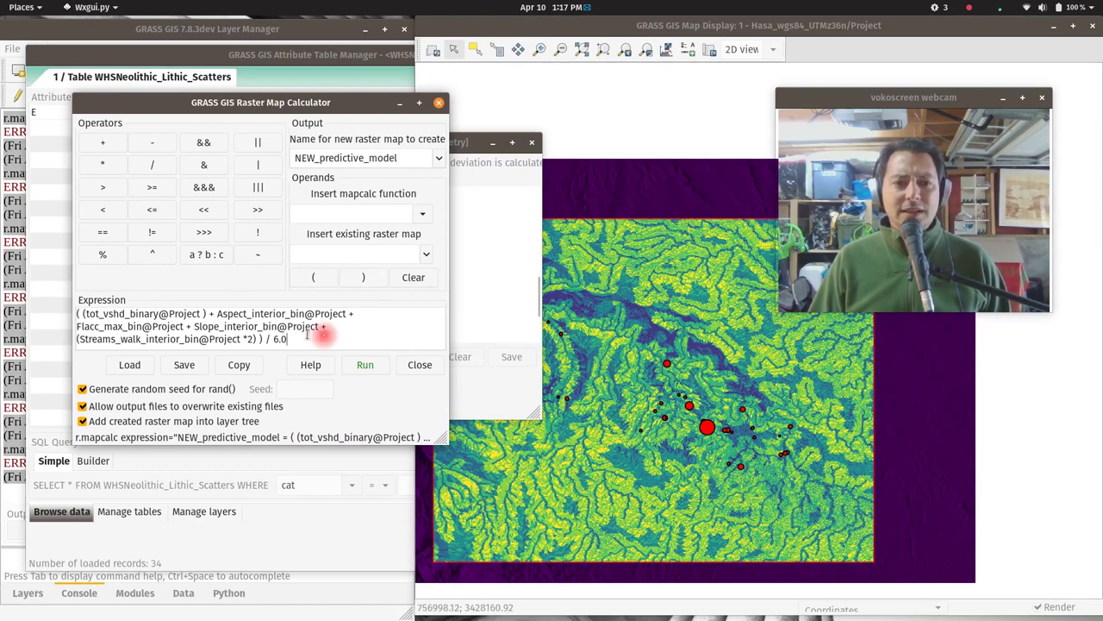
{"action": "left_click_drag", "start_coordinate": [328, 334], "coordinate": [2, 270]}
{"action": "key", "text": "BackSpace"}
{"action": "left_click", "coordinate": [395, 160]}
{"action": "double_click", "coordinate": [395, 160]}
{"action": "key", "text": "BackSpace"}
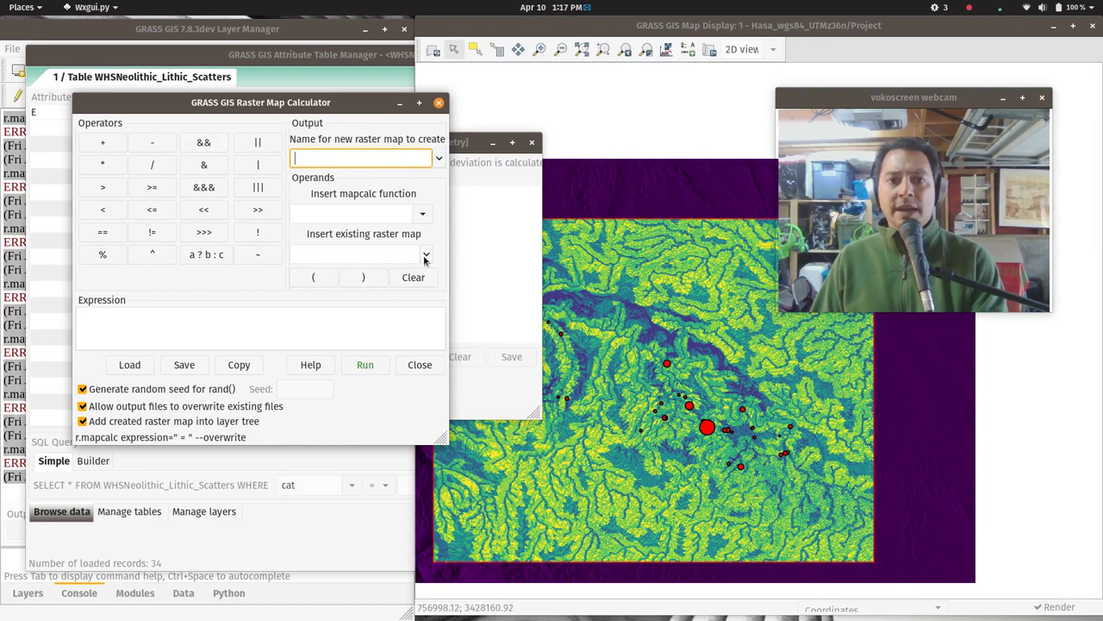
Compute where_to_survey as if(NEW_predictive_model@Project >= 0.6, 1, null()).
{"action": "left_click", "coordinate": [425, 256]}
{"action": "scroll", "coordinate": [376, 419], "scroll_direction": "down", "scroll_amount": 1}
{"action": "scroll", "coordinate": [376, 418], "scroll_direction": "down", "scroll_amount": 1}
{"action": "left_click", "coordinate": [376, 419]}
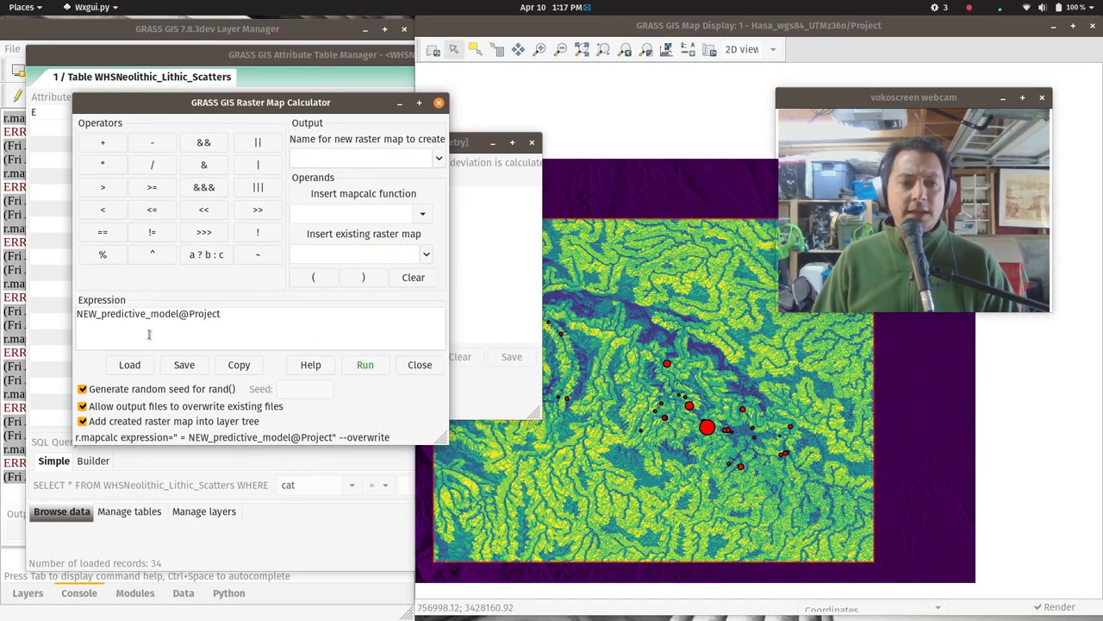
{"action": "left_click", "coordinate": [78, 315]}
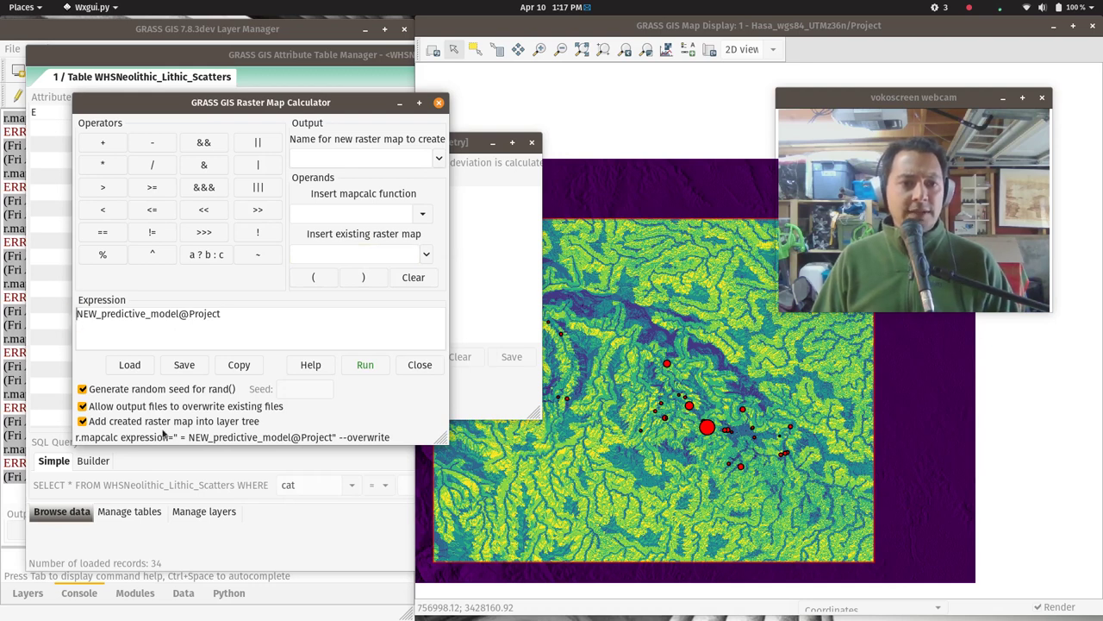
{"action": "type", "text": "if("}
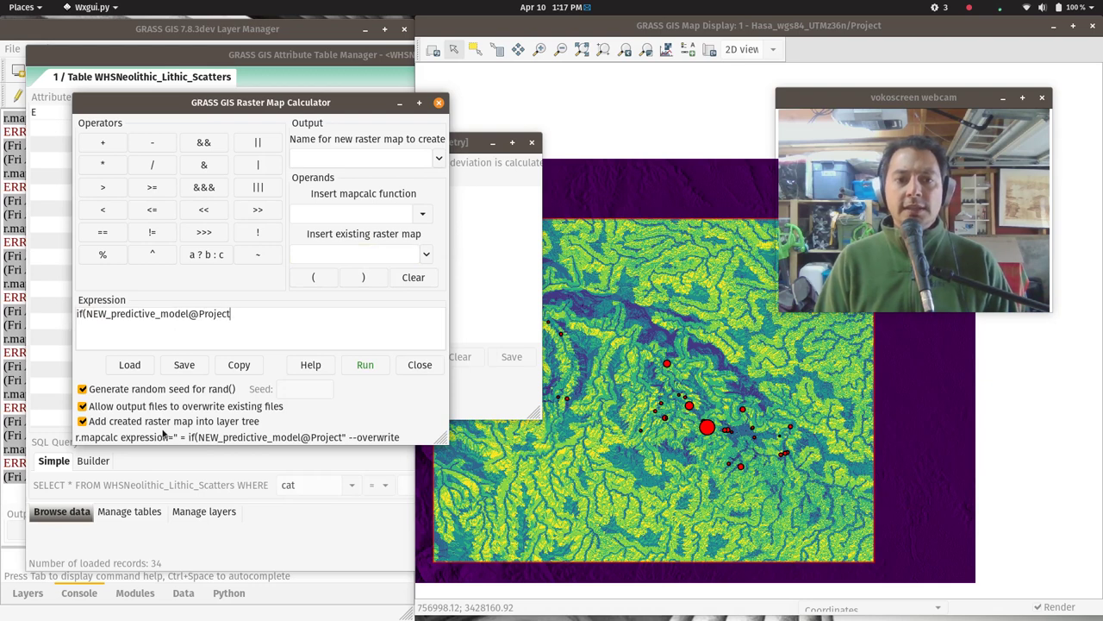
{"action": "type", "text": ">="}
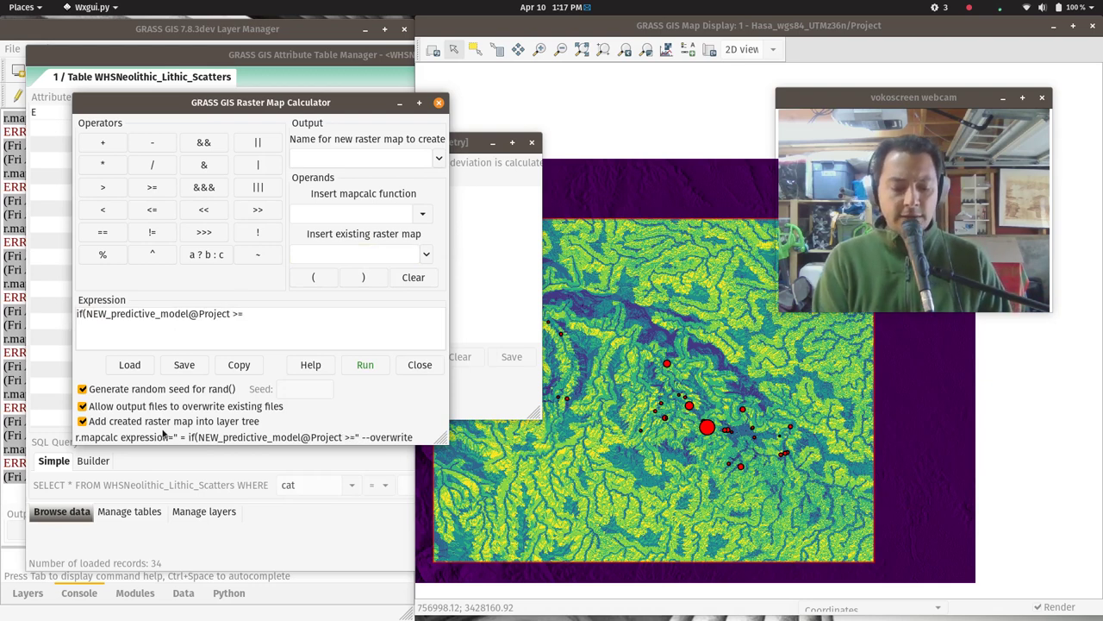
{"action": "type", "text": " 0.6,"}
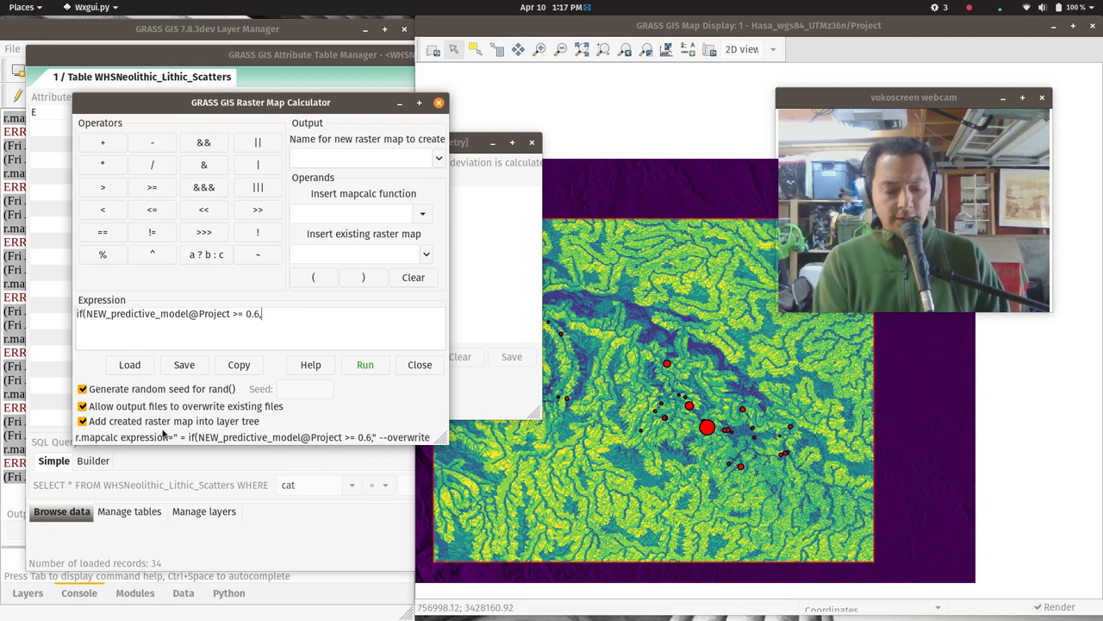
{"action": "type", "text": " 1, "}
{"action": "type", "text": "n"}
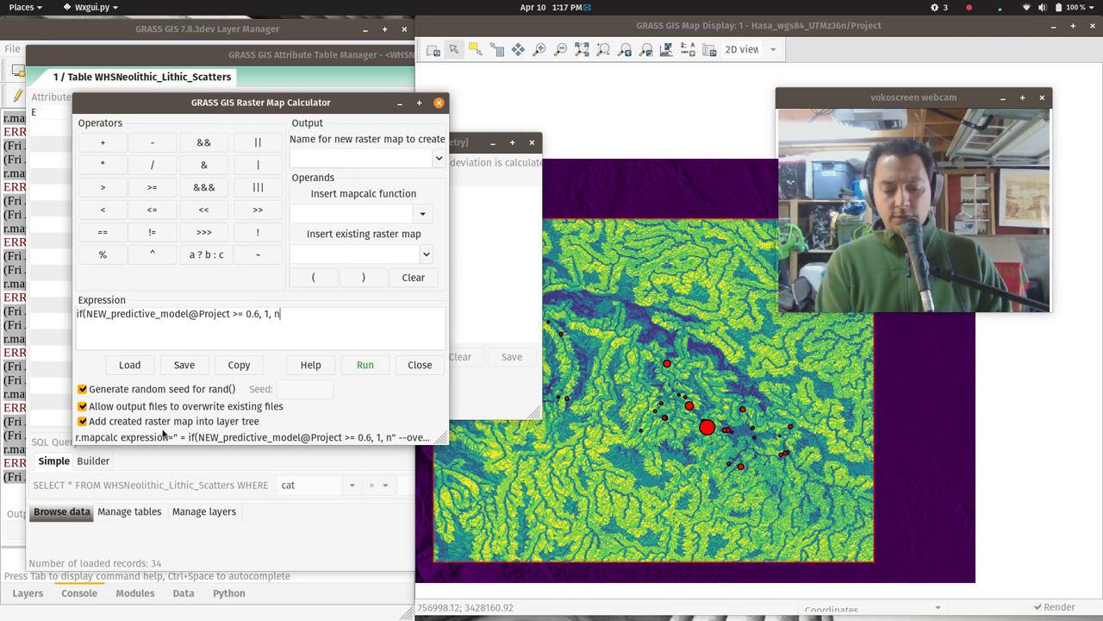
{"action": "type", "text": "ull())"}
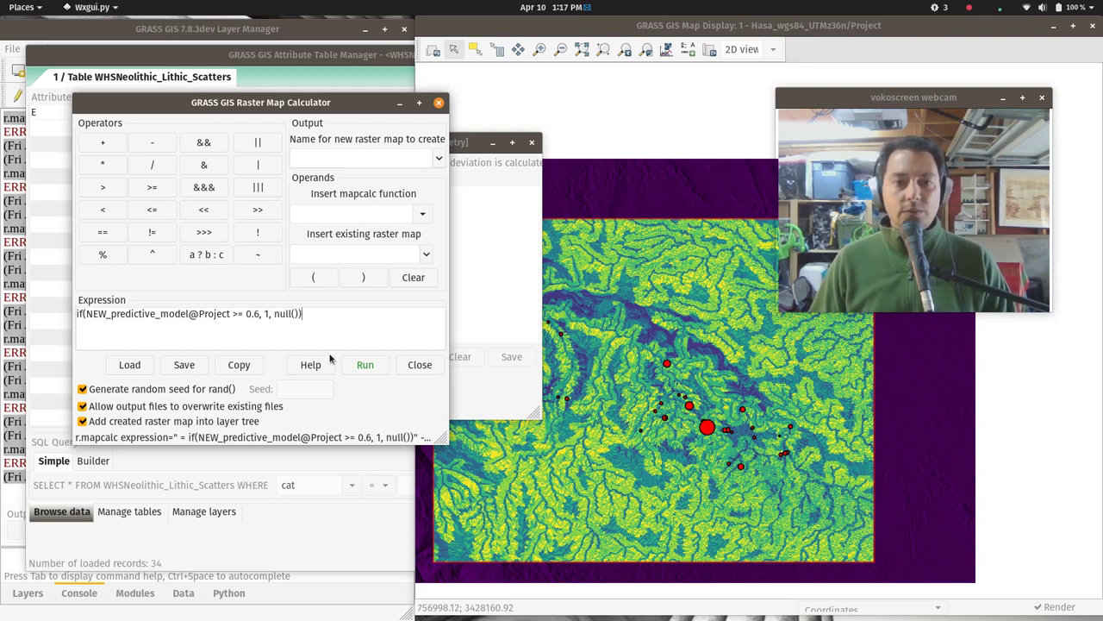
{"action": "left_click", "coordinate": [319, 156]}
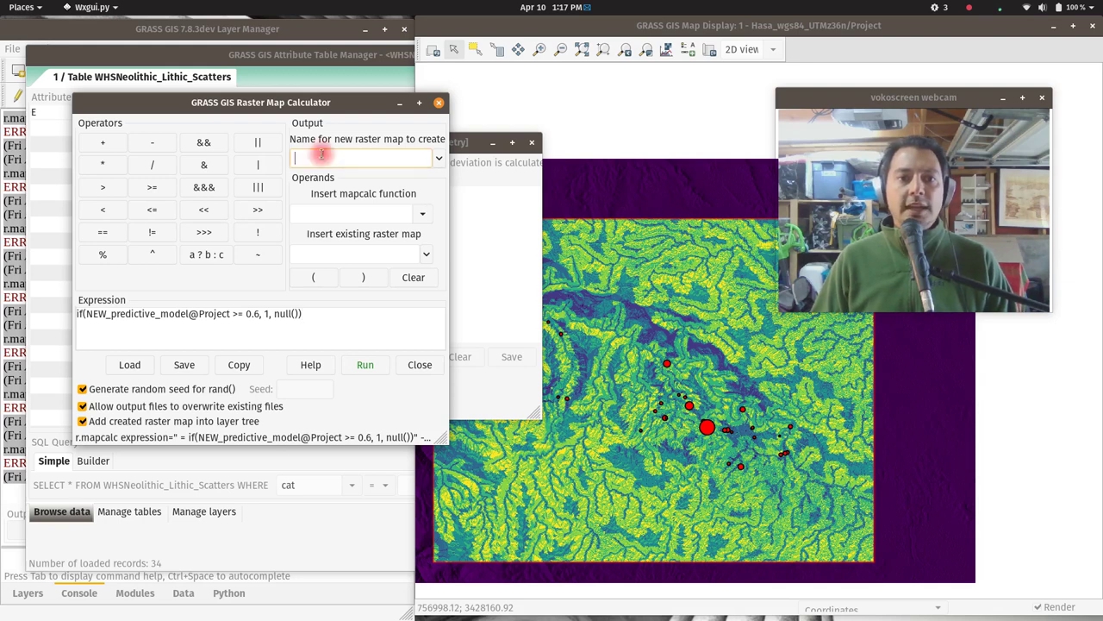
{"action": "type", "text": "whe"}
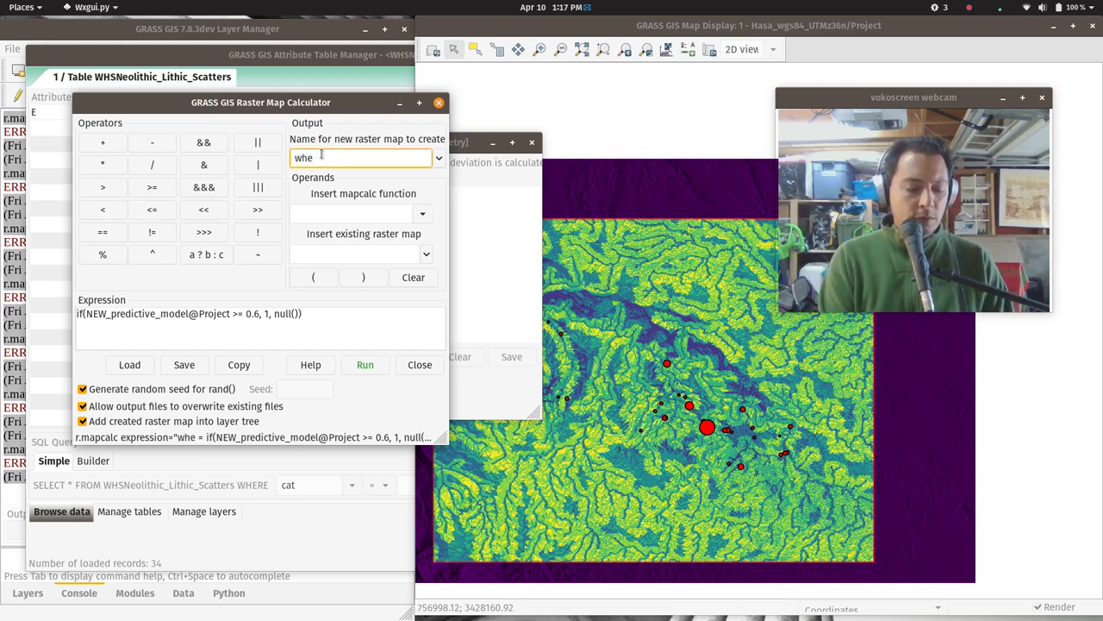
{"action": "type", "text": "re_to_survey"}
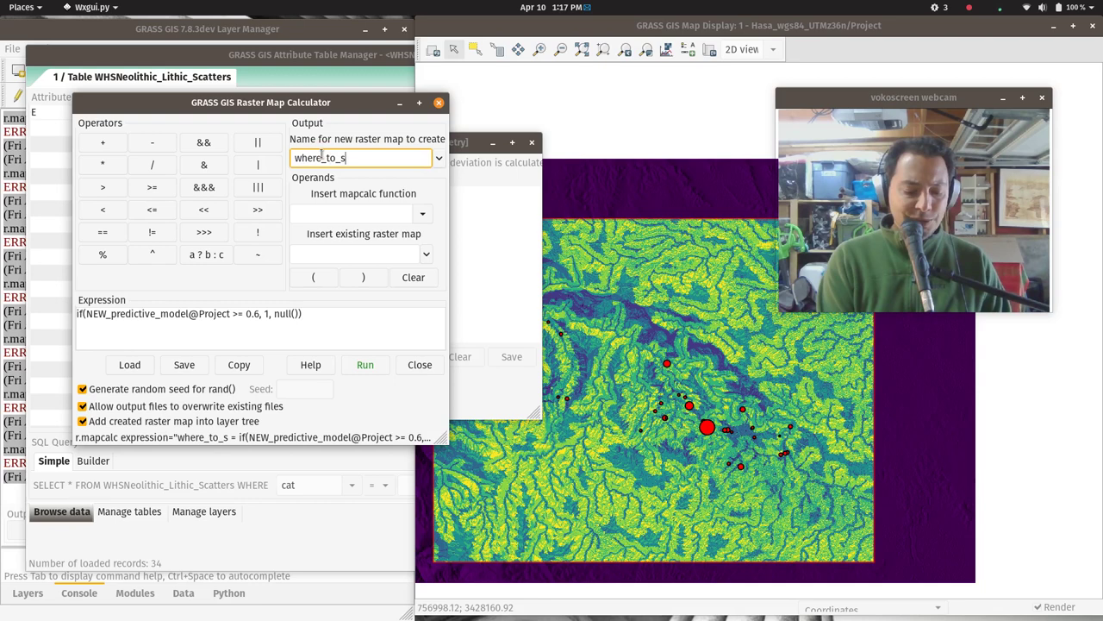
{"action": "left_click", "coordinate": [364, 365]}
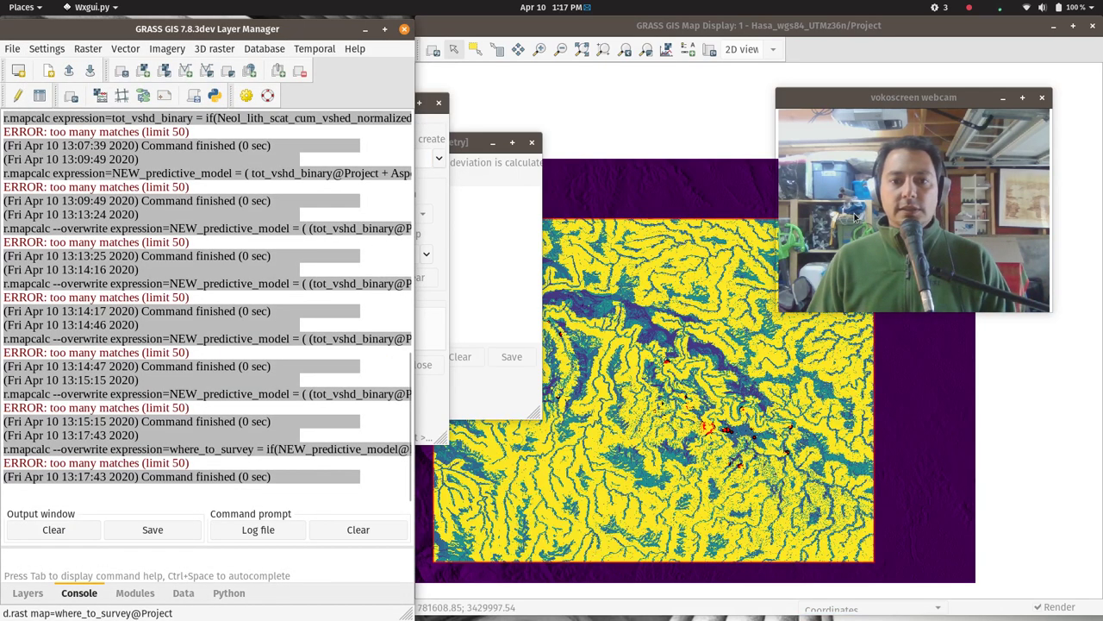
Hide NEW_predictive_model and hasa_total_vshed_normalized, placing where_to_survey beneath the lithic scatters.
{"action": "left_click", "coordinate": [28, 592]}
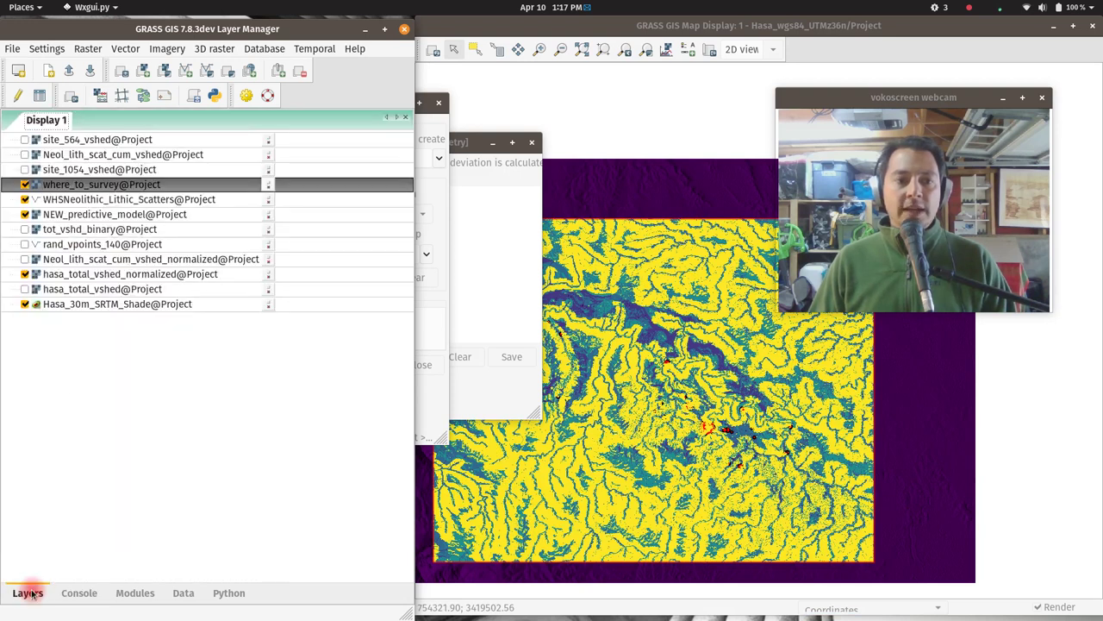
{"action": "left_click", "coordinate": [24, 214]}
{"action": "left_click", "coordinate": [24, 273]}
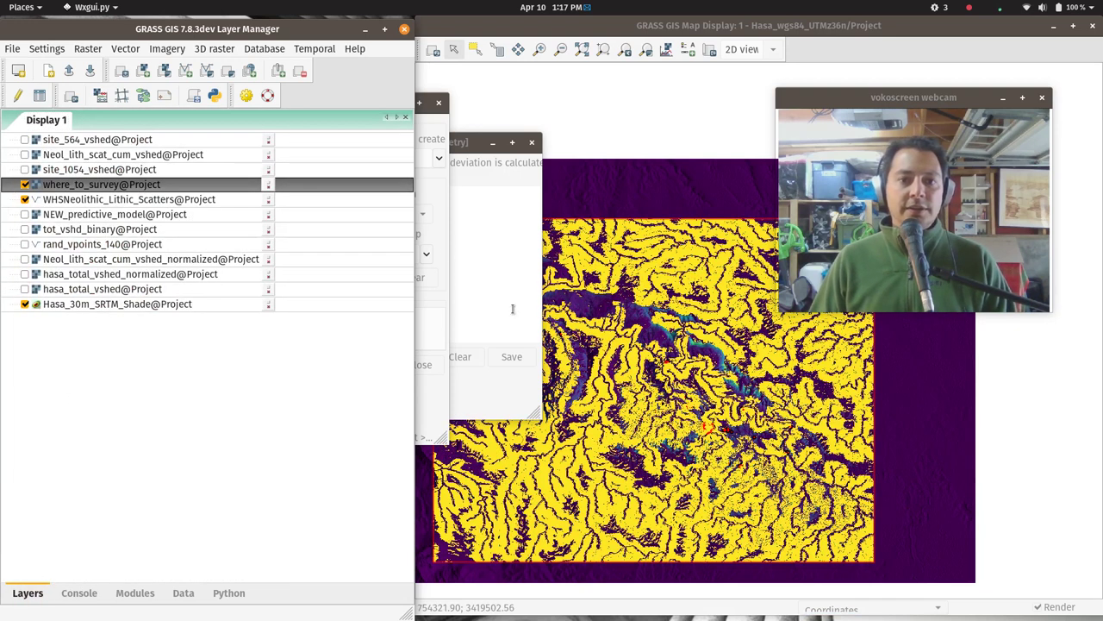
{"action": "left_click_drag", "start_coordinate": [158, 187], "coordinate": [131, 226]}
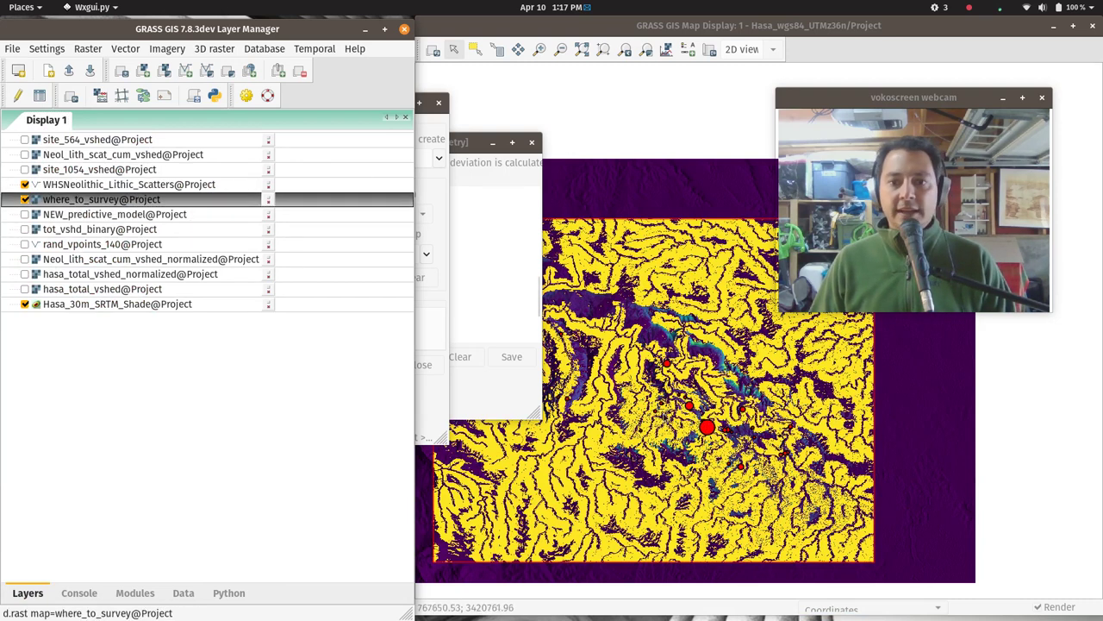
{"action": "left_click", "coordinate": [898, 46]}
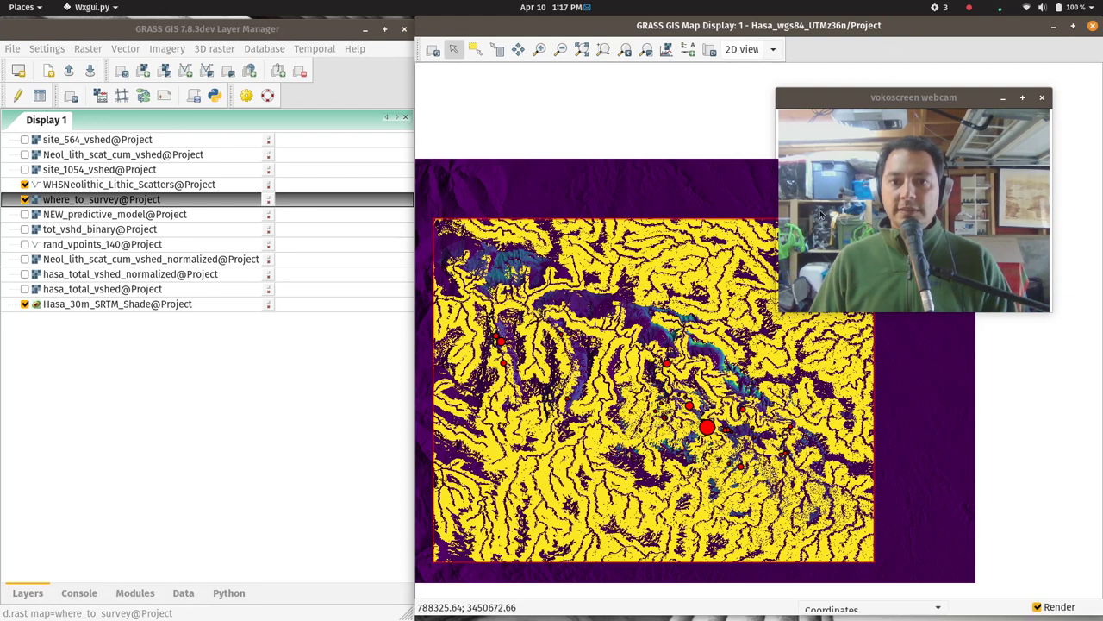
{"action": "left_click_drag", "start_coordinate": [929, 103], "coordinate": [1000, 70]}
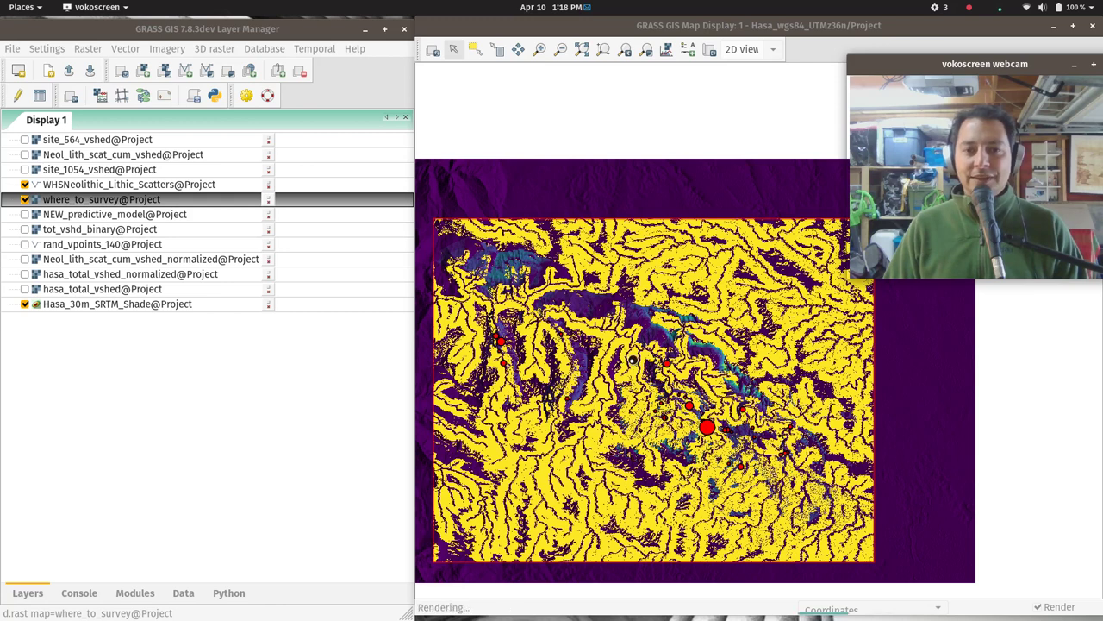
Zoom in tightly on a red lithic scatter marker inside the ≥0.6 where_to_survey cells, then show Activities.
{"action": "scroll", "coordinate": [634, 361], "scroll_direction": "up", "scroll_amount": 1}
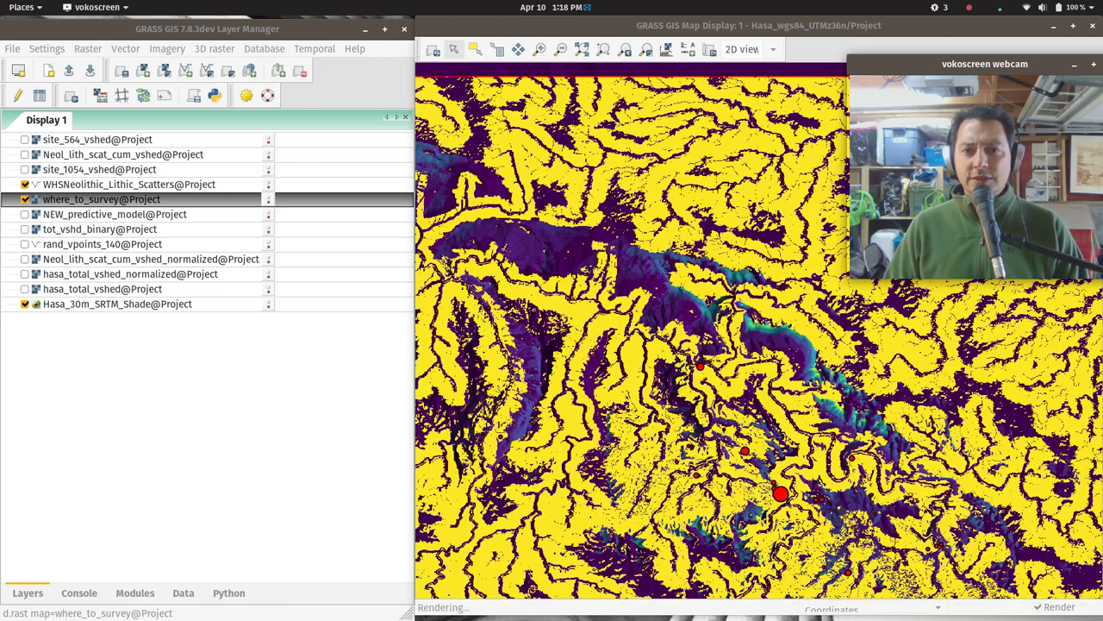
{"action": "scroll", "coordinate": [679, 361], "scroll_direction": "up", "scroll_amount": 1}
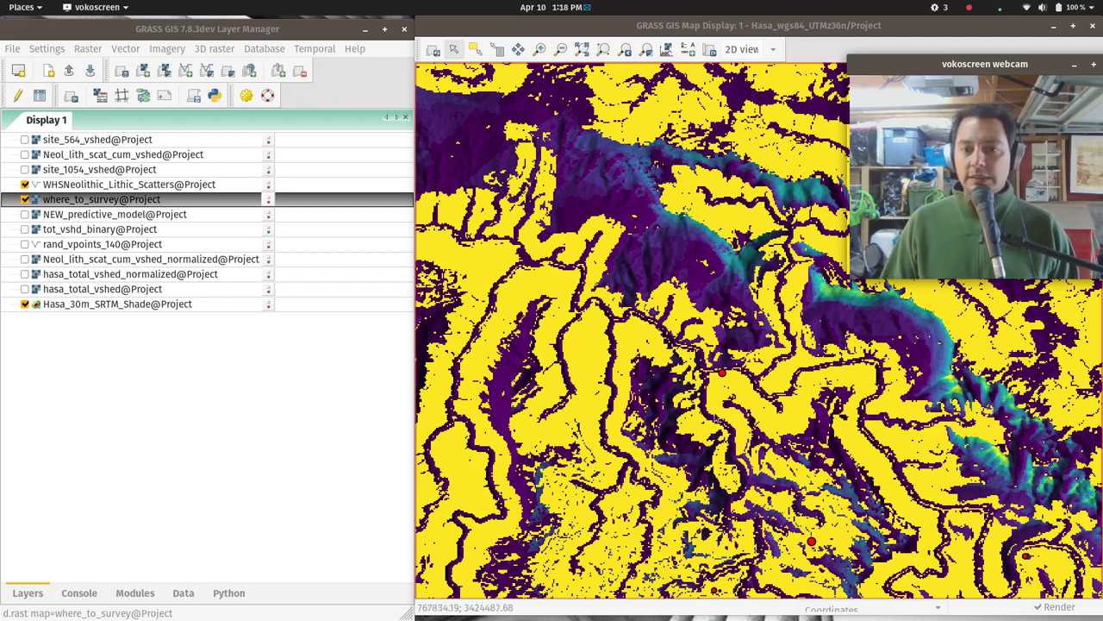
{"action": "scroll", "coordinate": [723, 380], "scroll_direction": "up", "scroll_amount": 2}
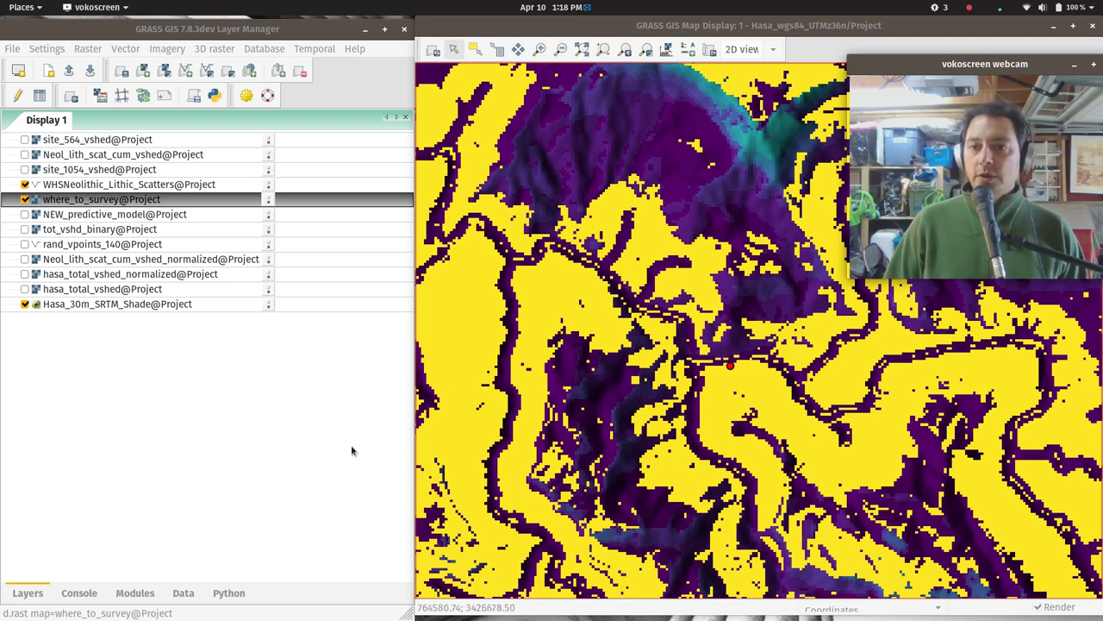
{"action": "left_click_drag", "start_coordinate": [969, 64], "coordinate": [881, 54]}
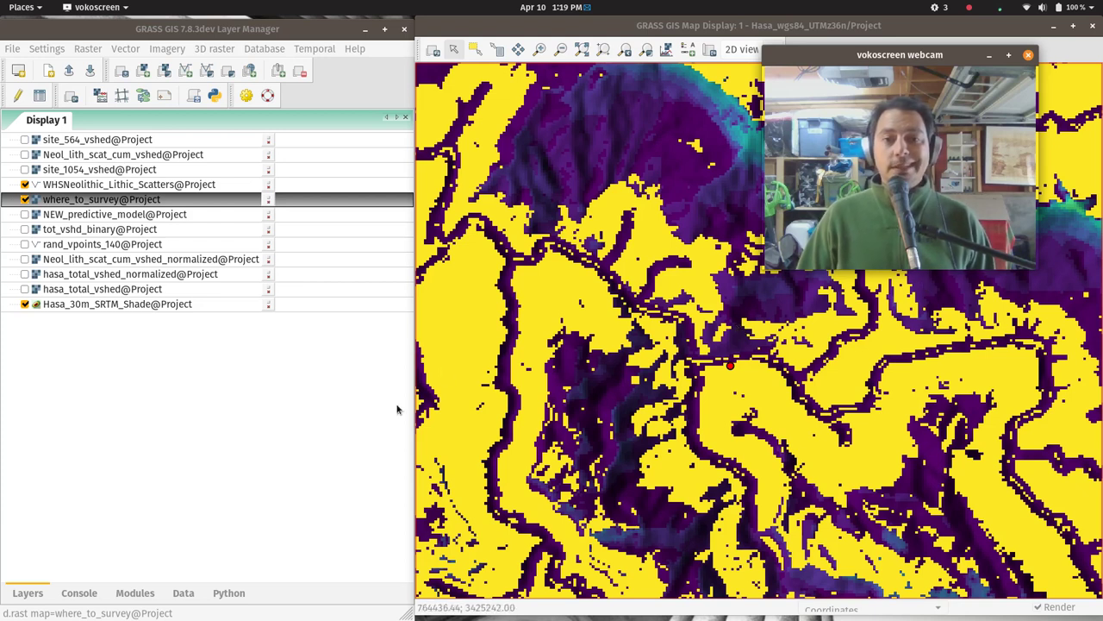
{"action": "key", "text": "super"}
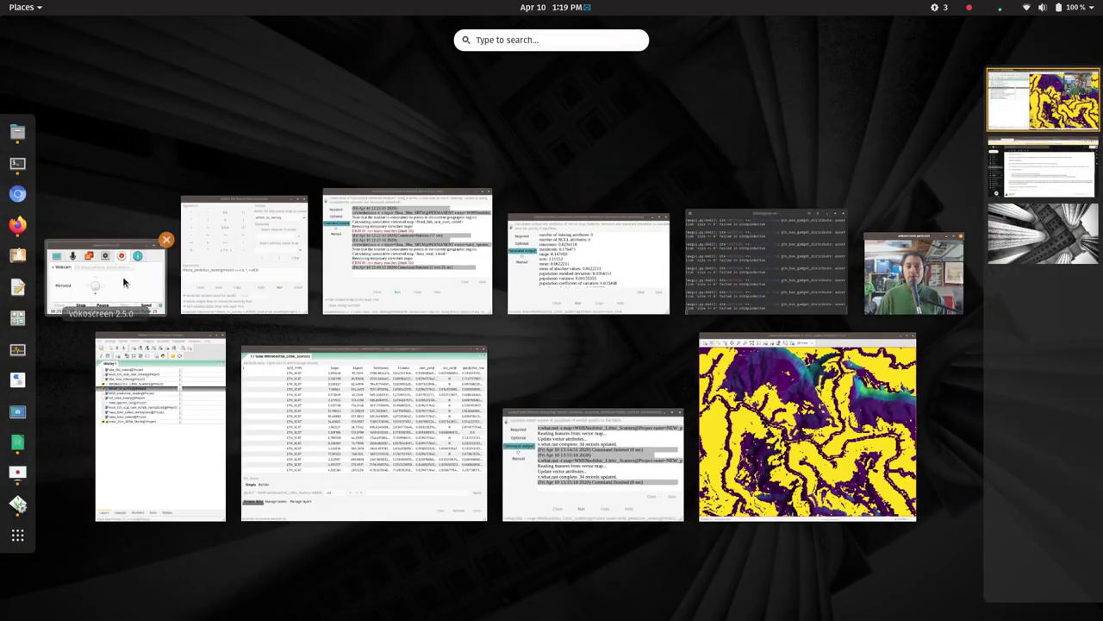